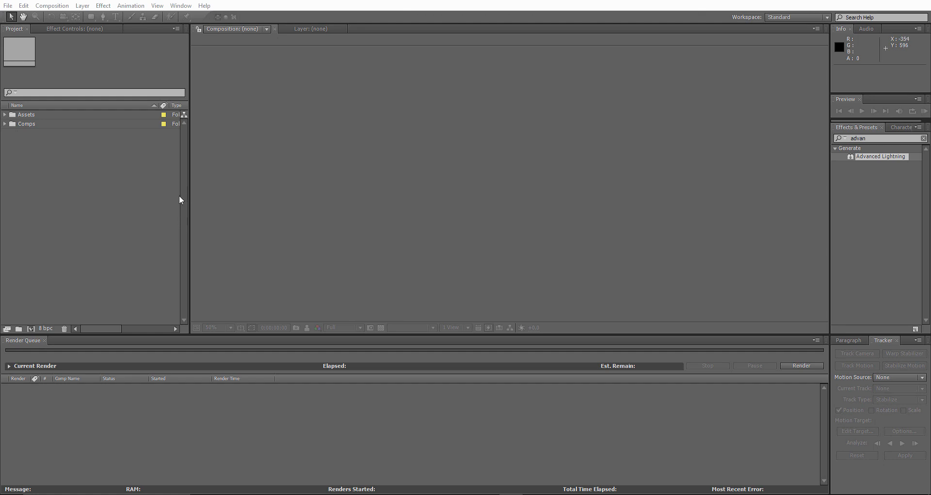
Create a composition named Sprite with the HDTV 1080 25 preset, full resolution and a 15-second duration
left_click(59, 6)
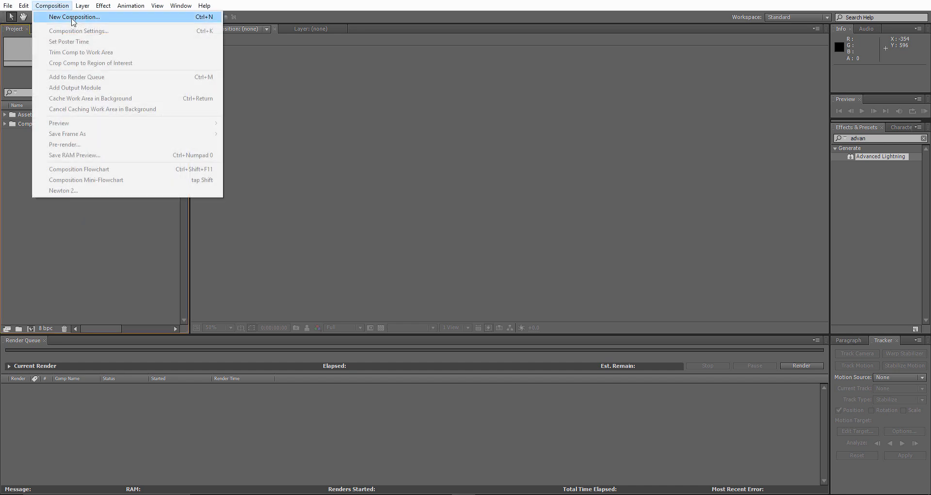
left_click(72, 17)
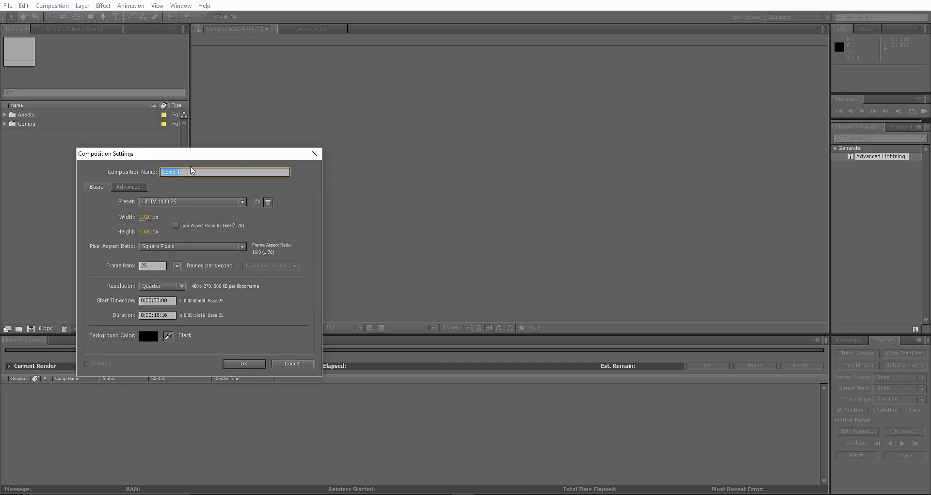
type("Sprite")
left_click(167, 315)
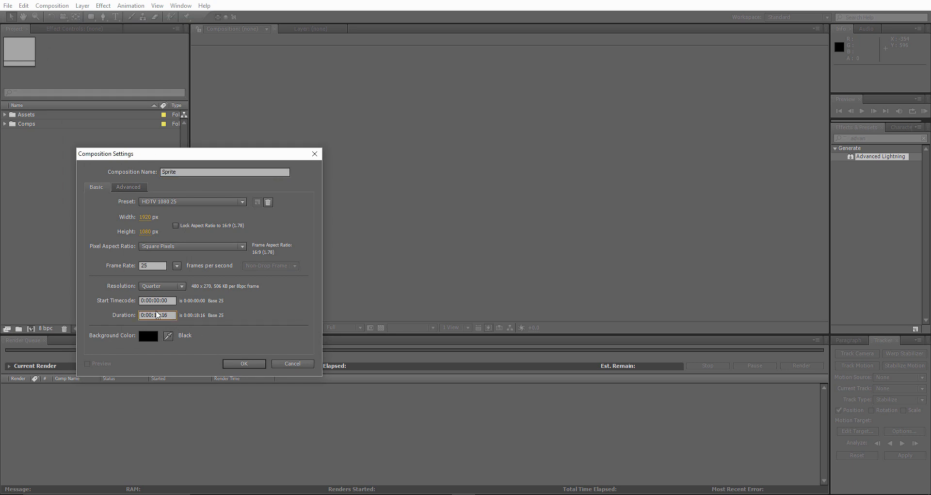
type("5")
left_click(182, 206)
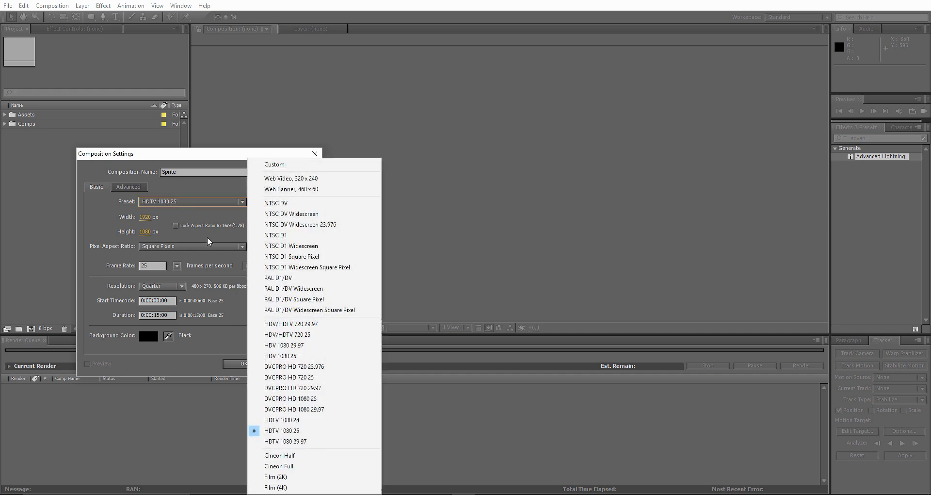
left_click(290, 430)
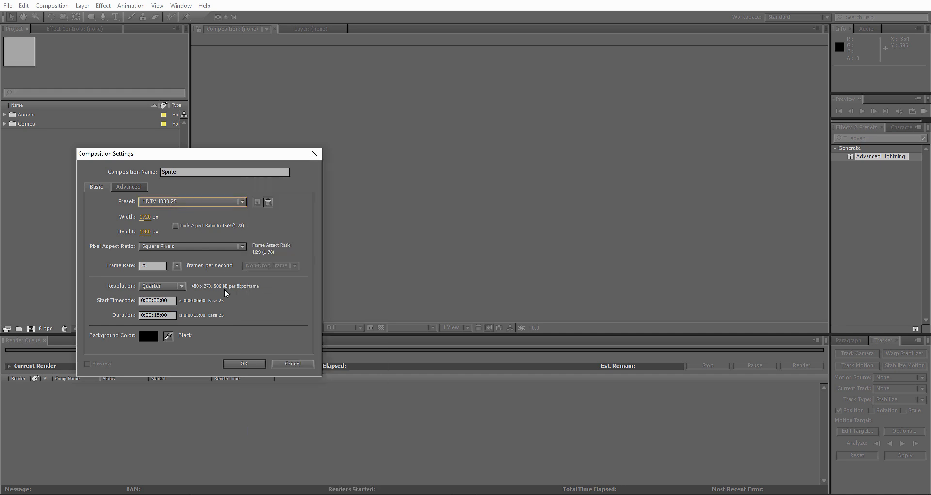
left_click(171, 286)
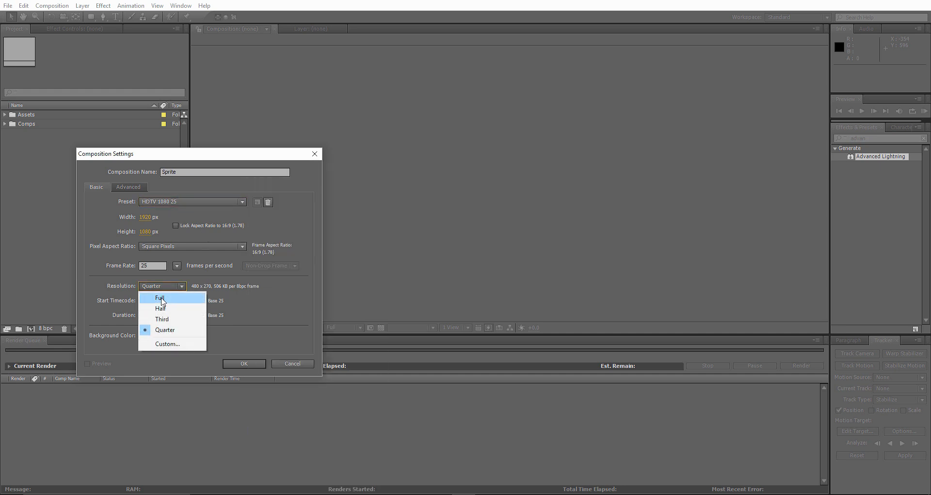
left_click(161, 298)
left_click(246, 363)
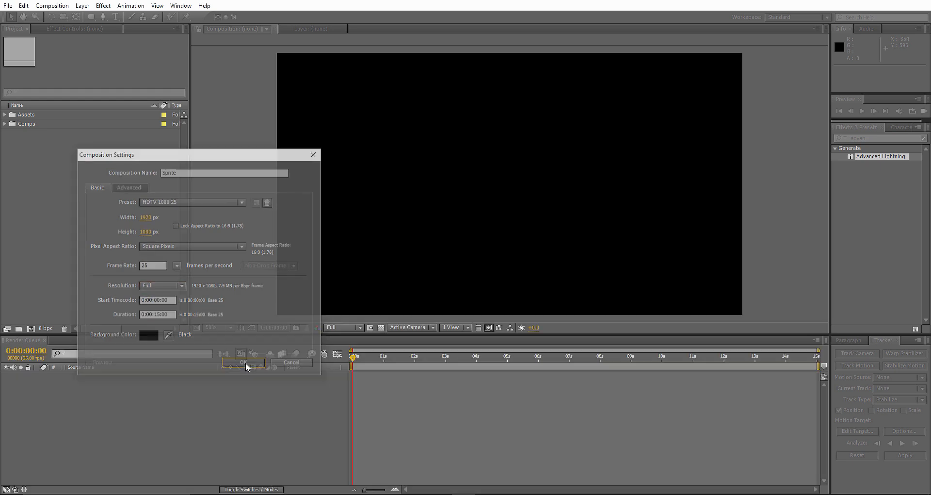
Add a solid layer named Sparks and move the Sprite composition into the Comps folder
right_click(87, 398)
mouse_move(120, 302)
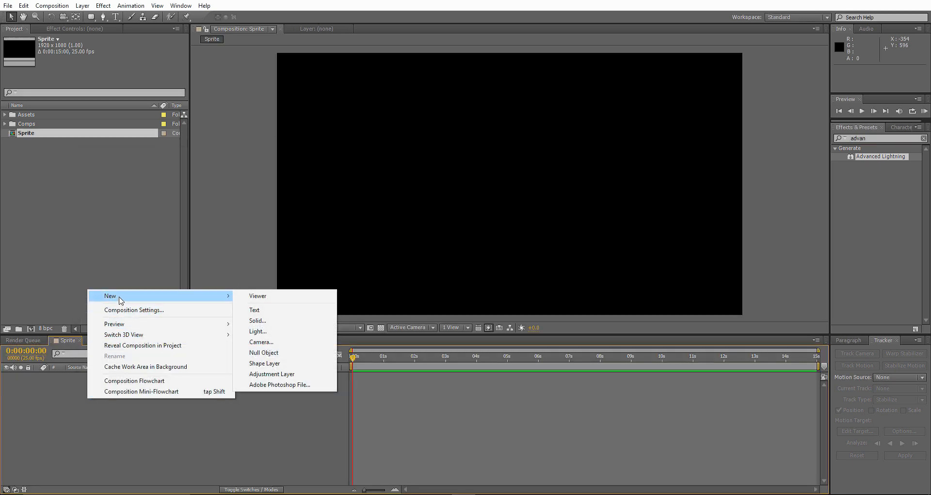
left_click(272, 320)
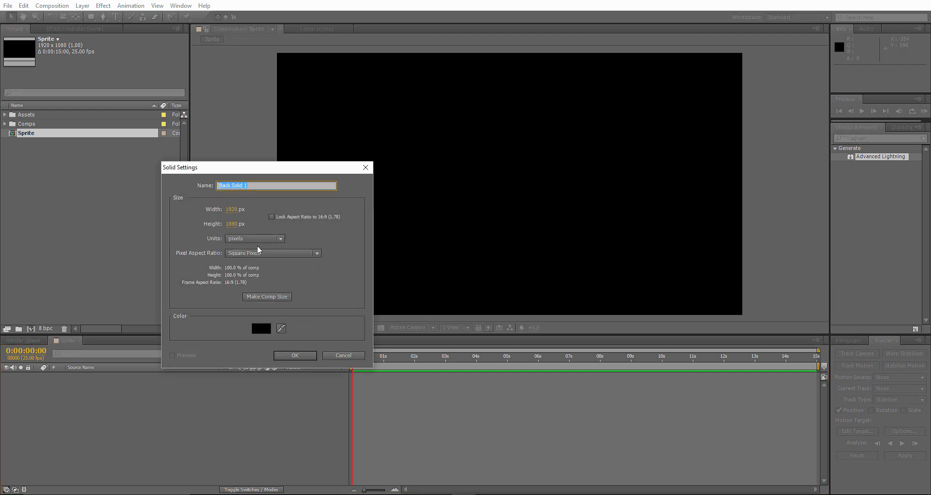
type("Sparks")
left_click(295, 356)
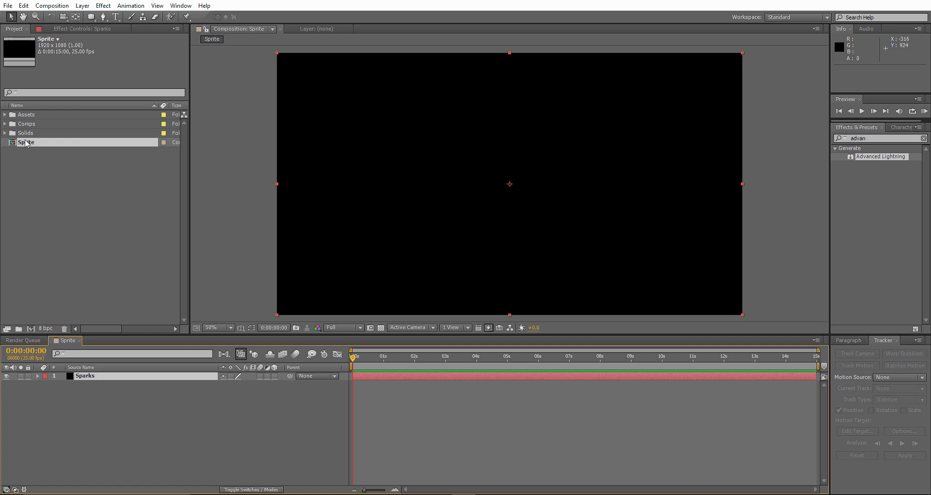
left_click_drag(26, 142, 27, 124)
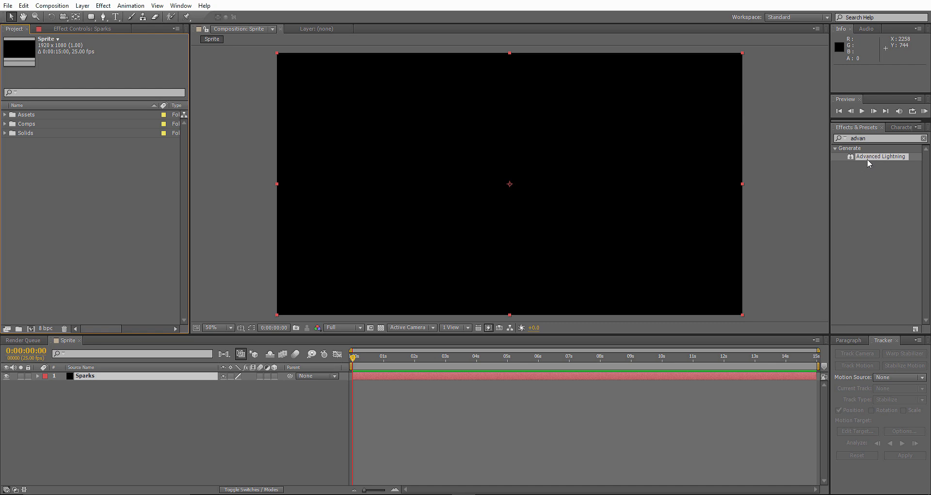
Apply the Advanced Lightning effect to the Sparks layer and scale the layer to 75%
left_click_drag(879, 158, 90, 377)
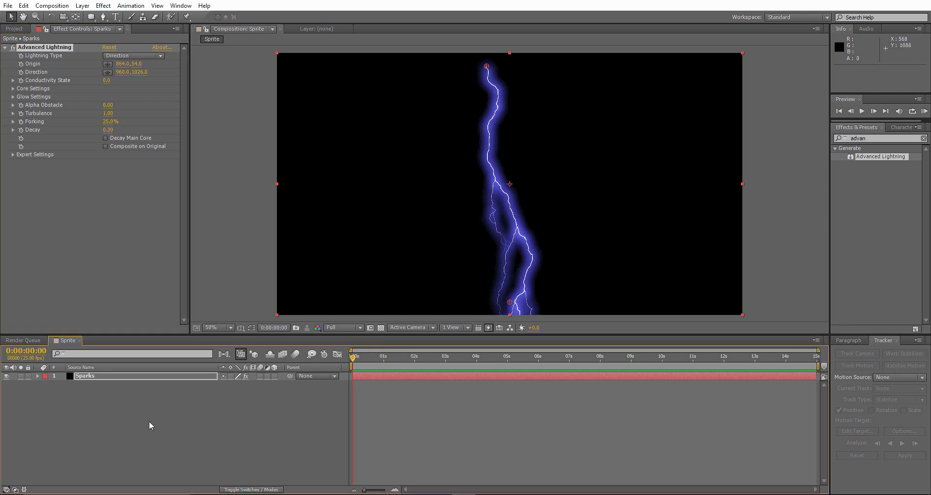
left_click(104, 385)
left_click(90, 377)
key("s")
type("75")
key("Return")
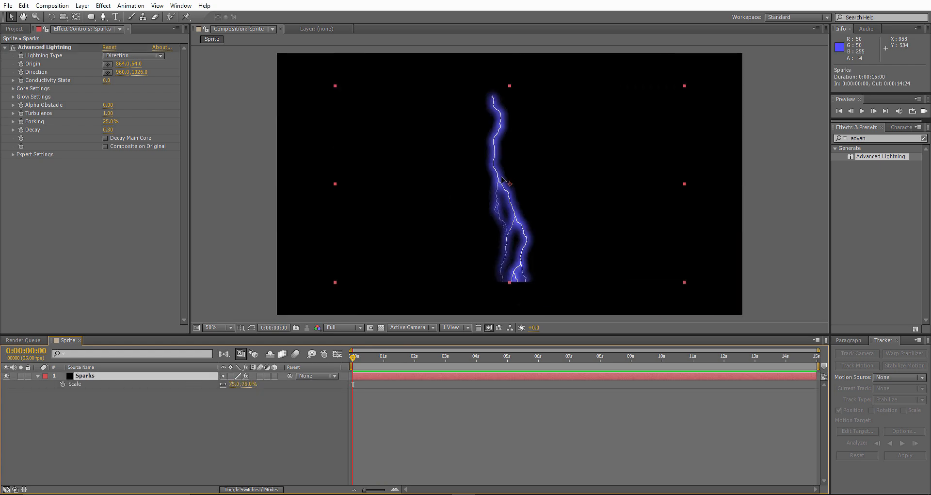
Move the Sparks layer into the frame's upper-left corner, duplicate it, and place the duplicate in the lower-right corner
left_click_drag(511, 184, 444, 145)
left_click(131, 433)
left_click(82, 367)
left_click(81, 368)
left_click(87, 376)
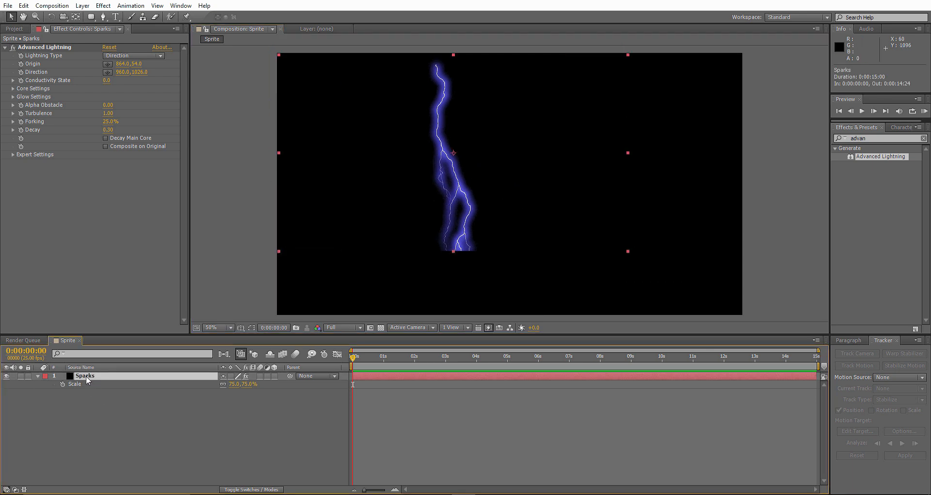
key("ctrl+d")
left_click_drag(421, 109, 534, 173)
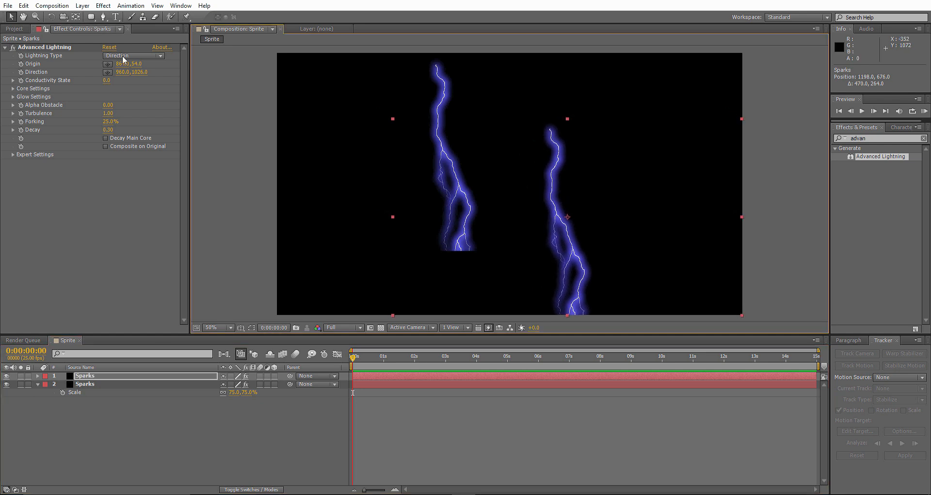
Apply the Electrical Static.ffx preset to the duplicate Sparks layer and delete its original Advanced Lightning effect
left_click(131, 6)
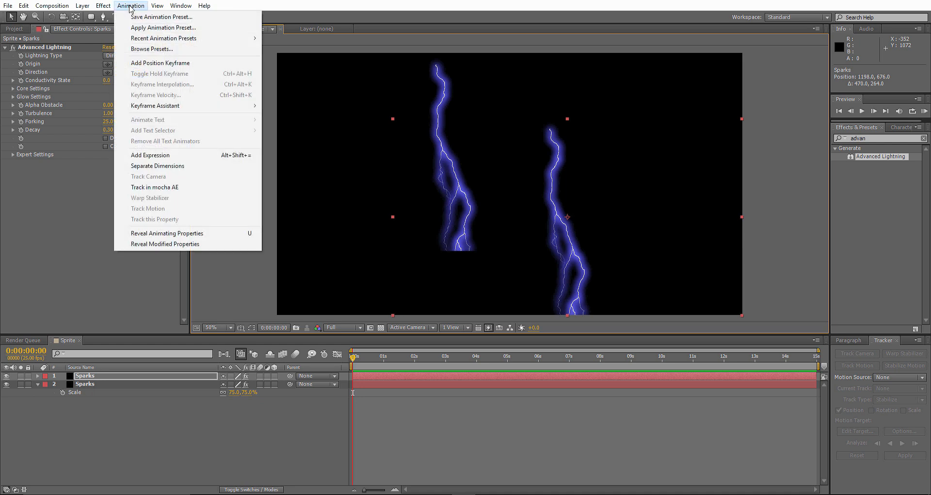
left_click(174, 28)
left_click(124, 88)
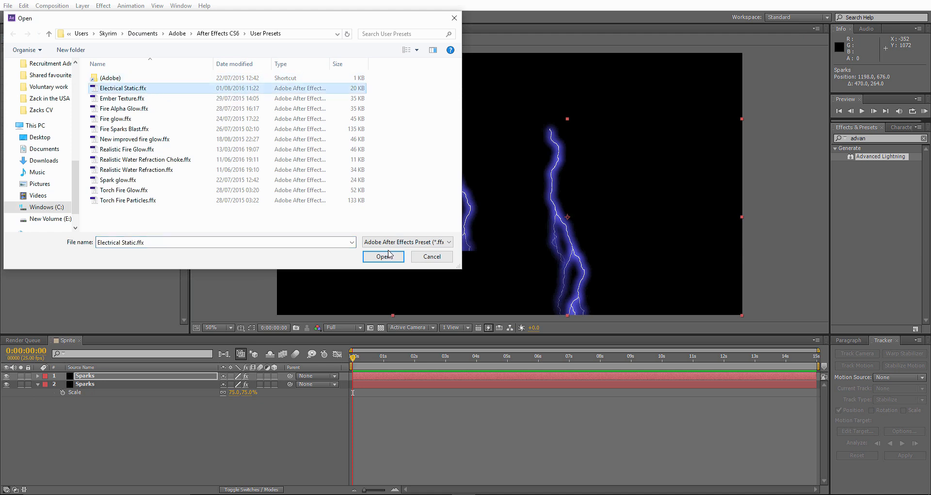
left_click(383, 257)
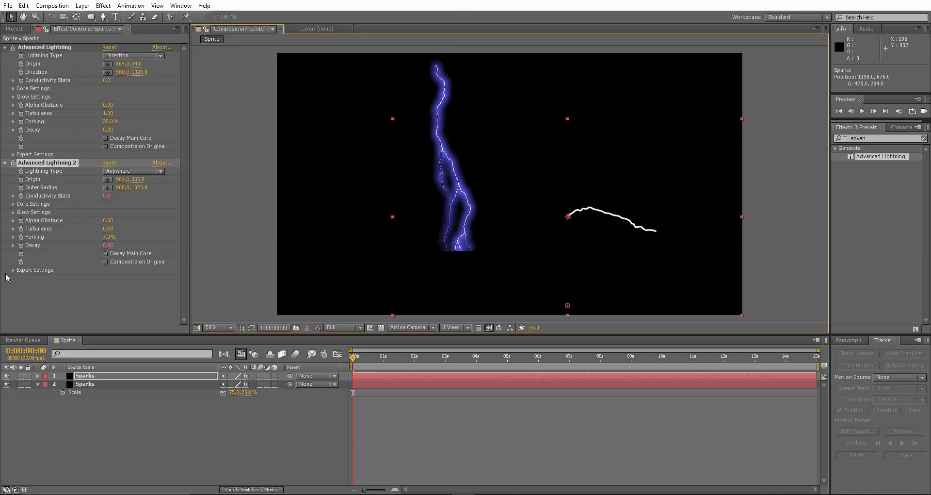
left_click(86, 383)
left_click(83, 376)
left_click(48, 49)
key("Delete")
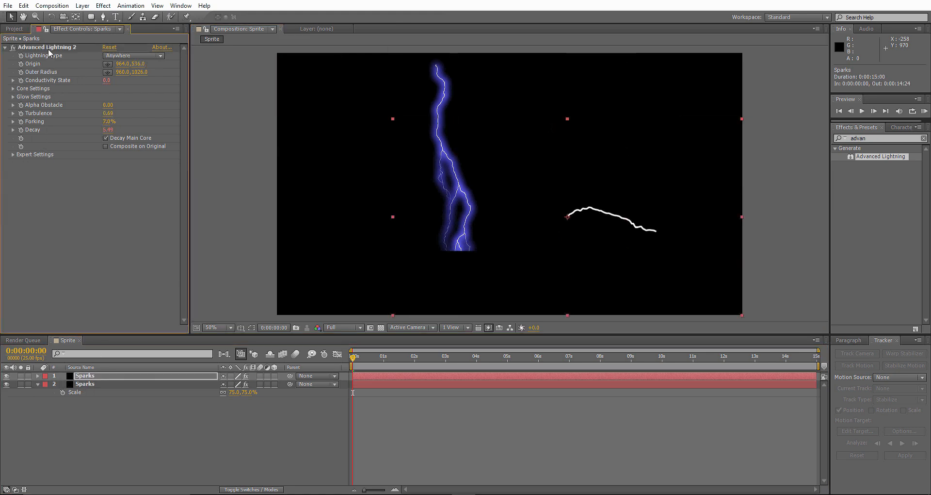
Preview the preset's animation by scrubbing the first second or so, and nudge the duplicate layer up about 12 px
left_click_drag(359, 357, 394, 358)
left_click_drag(584, 242, 565, 218)
left_click(358, 359)
mouse_move(358, 359)
left_mouse_down()
mouse_move(473, 363)
mouse_move(666, 337)
mouse_move(358, 367)
mouse_move(368, 374)
left_mouse_up()
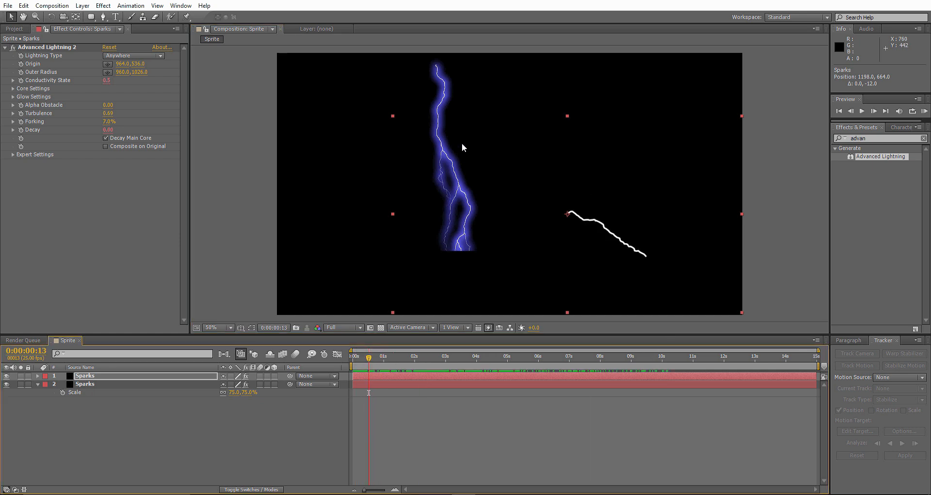
Rename the lower Sparks layer as Sparks Original and compare its lightning settings with the preset layer's
left_click(102, 383)
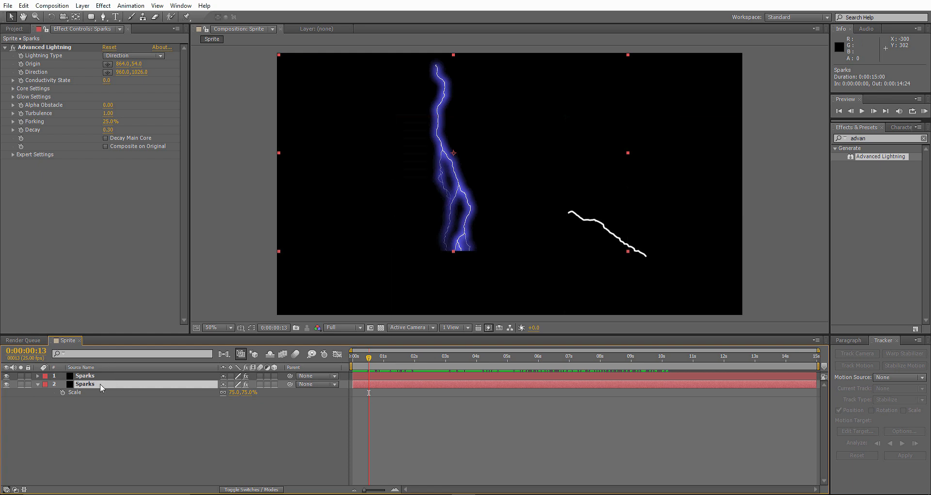
key("Return")
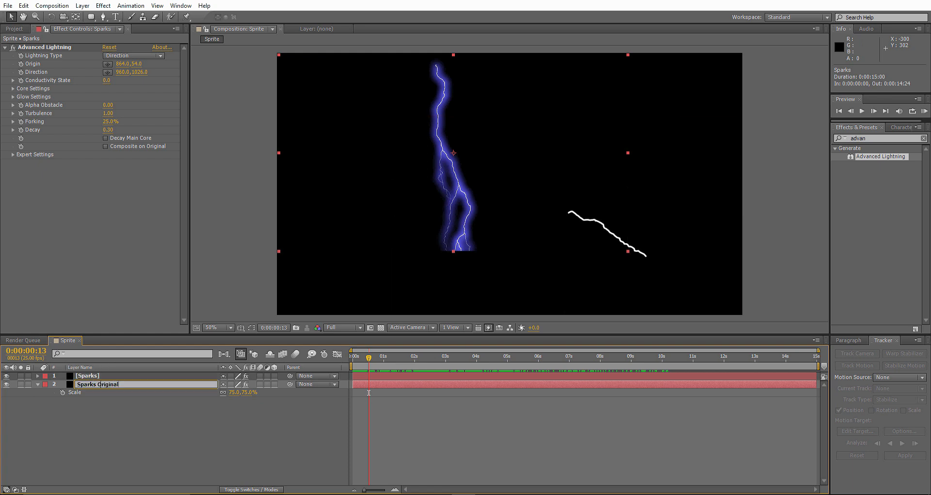
left_click(74, 426)
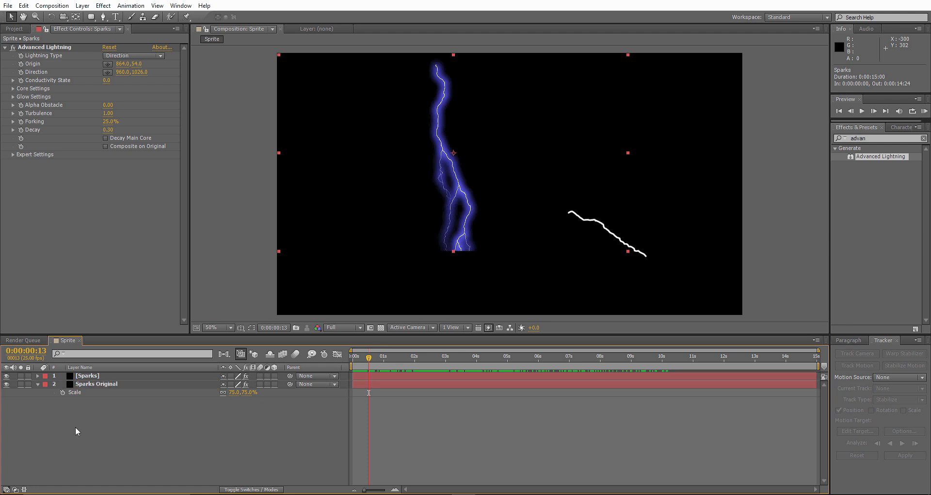
left_click(99, 385)
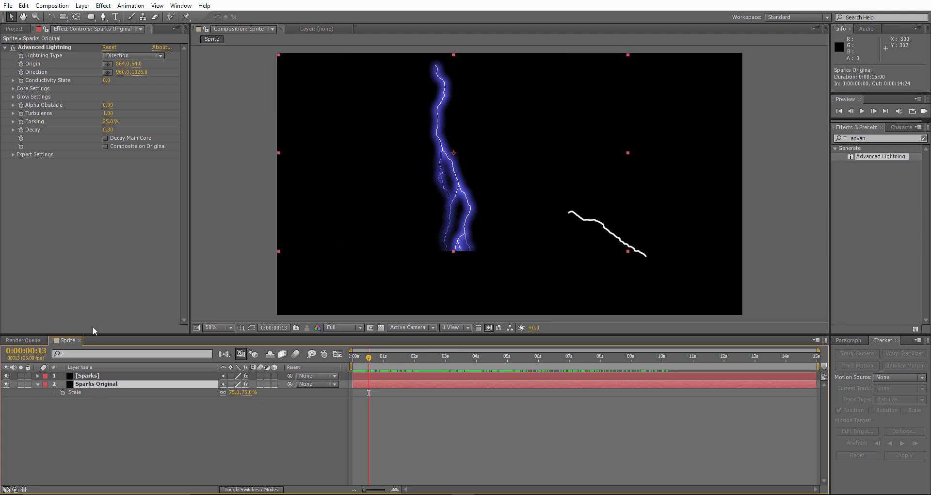
left_click(101, 378)
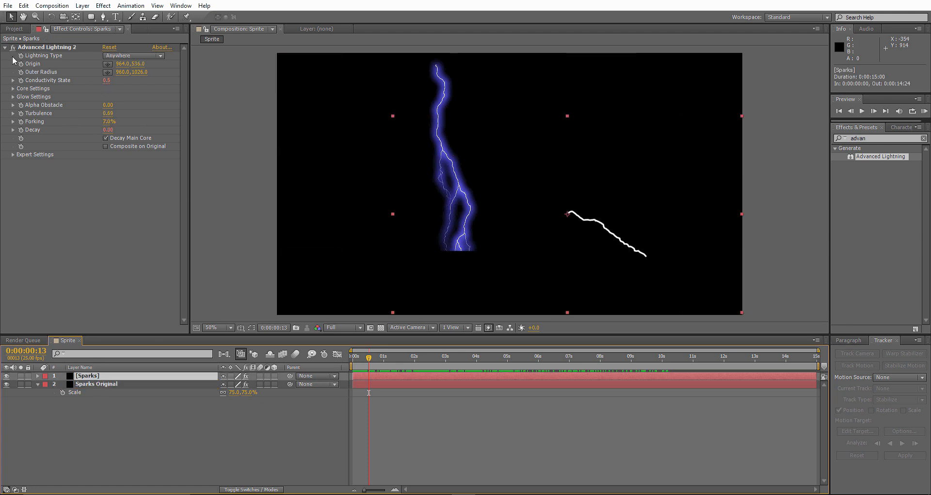
Set the Sparks Original lightning type to Anywhere and move its origin to the layer's centre, about 962.7, 539.3
left_click(100, 386)
left_click(138, 56)
left_click(135, 127)
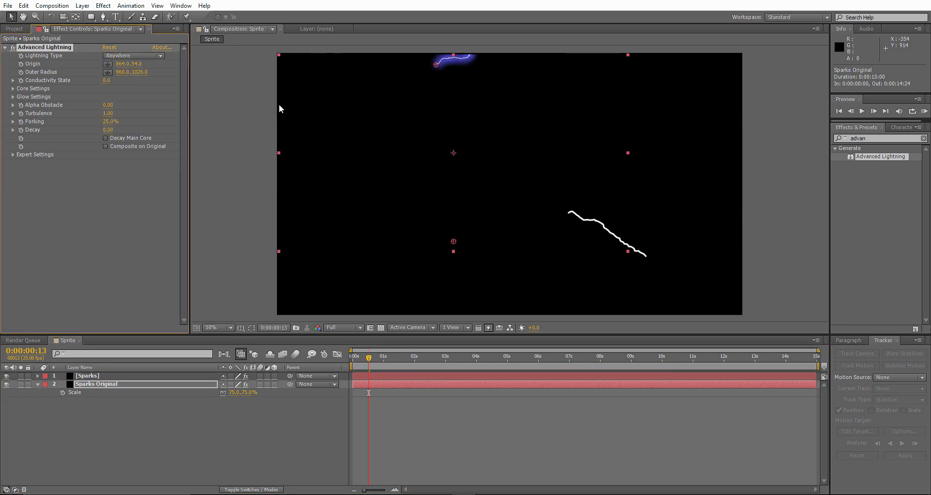
left_click_drag(437, 65, 455, 154)
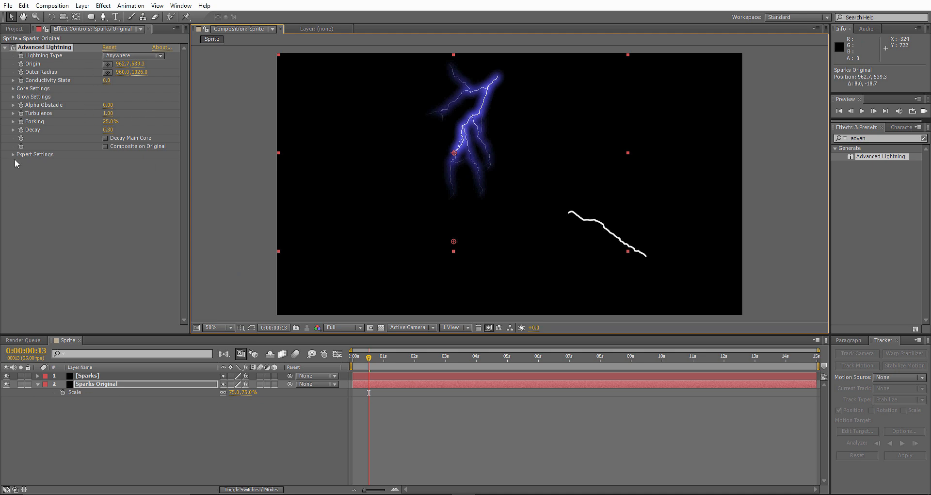
Add the expression time*1 to Sparks Original's Conductivity State and scrub the timeline to preview the animated lightning
left_click(21, 80, "alt")
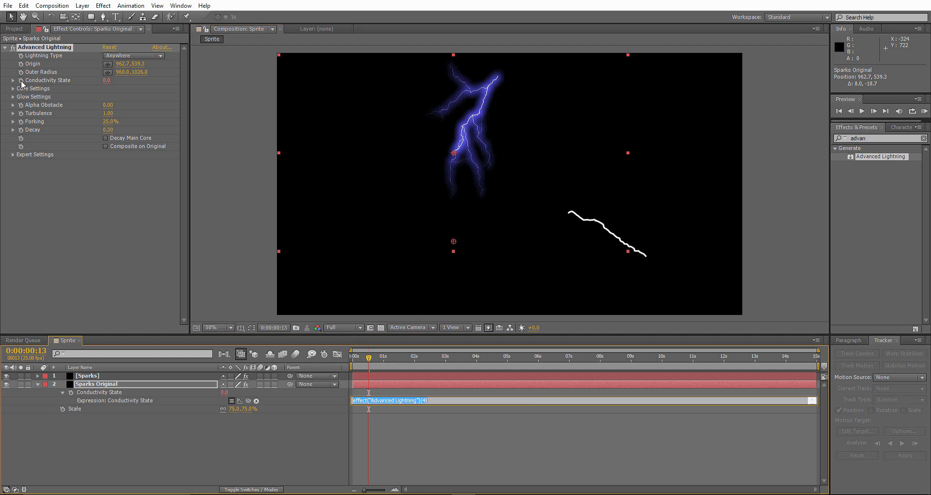
type("t")
left_click(409, 430)
mouse_move(356, 357)
left_mouse_down()
mouse_move(374, 358)
mouse_move(354, 359)
mouse_move(366, 358)
left_mouse_up()
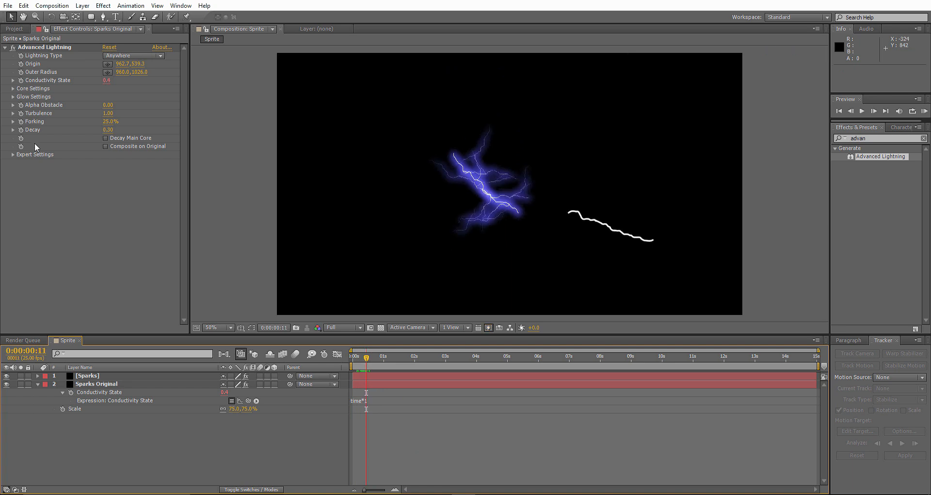
Match Sparks Original's core settings to the preset layer with a Core Radius of 5.5 and Core Opacity of 100%
left_click(94, 376)
left_click(13, 89)
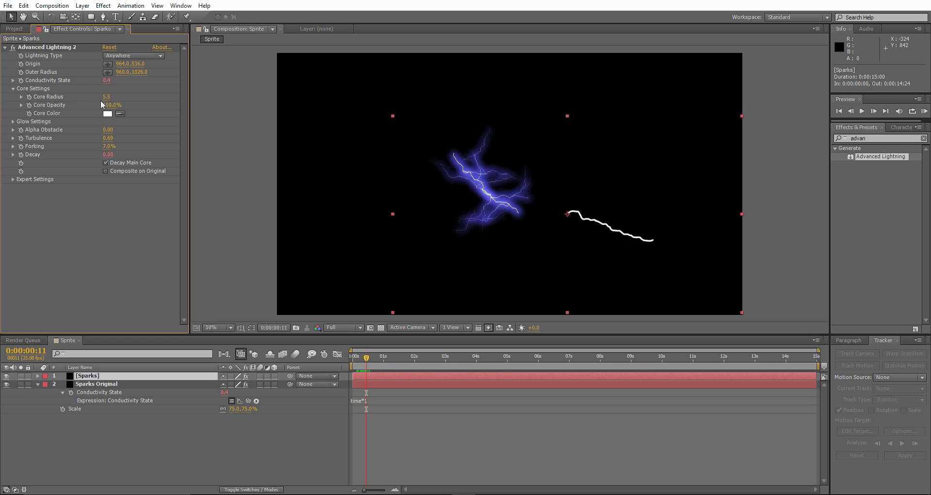
left_click(100, 385)
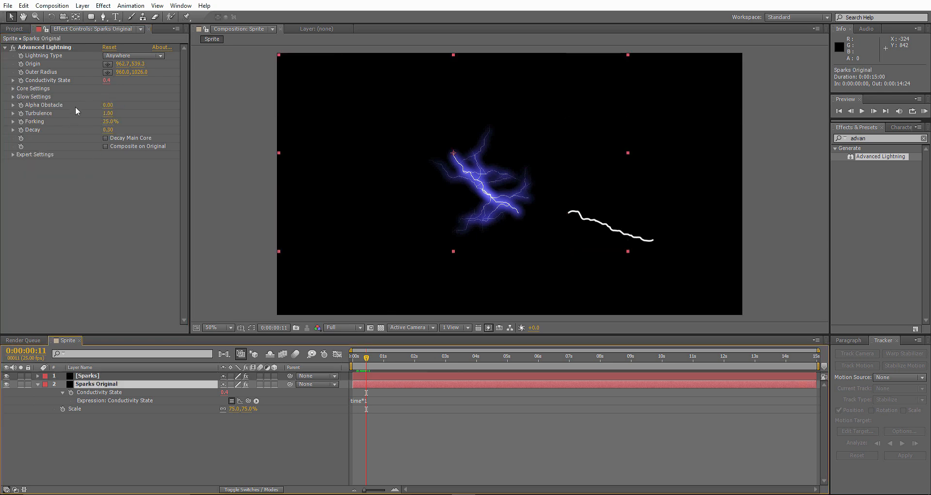
left_click(13, 89)
left_click(108, 96)
type("5.5")
key("Return")
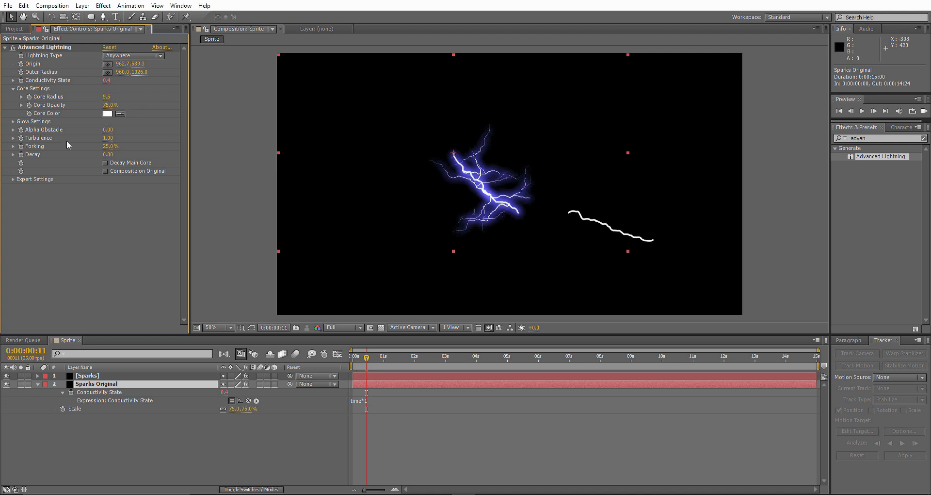
left_click_drag(108, 106, 128, 106)
Set the glow color of Sparks Original's lightning to black (000000)
left_click(12, 122)
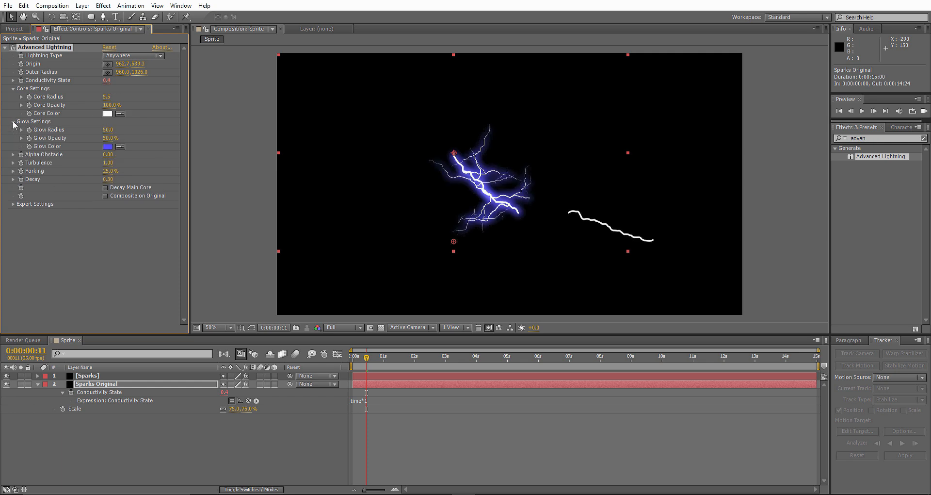
left_click(108, 147)
left_click_drag(78, 209, 57, 270)
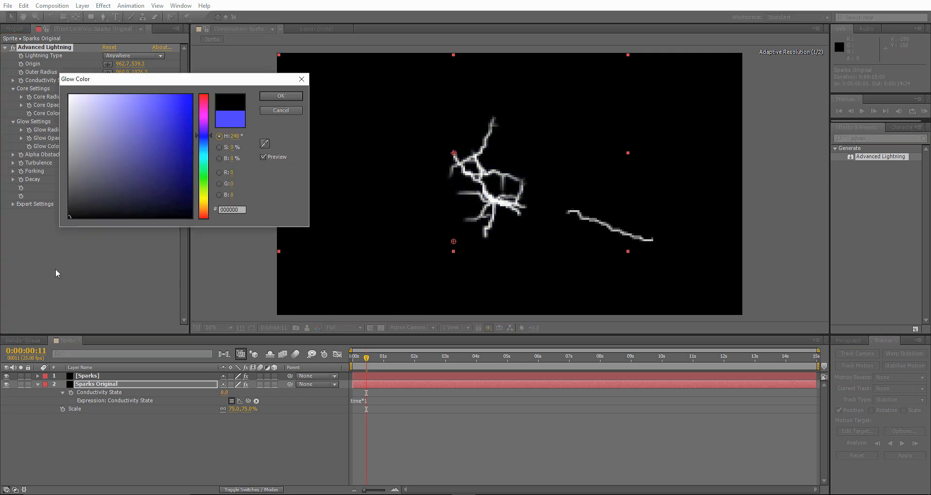
left_click(271, 100)
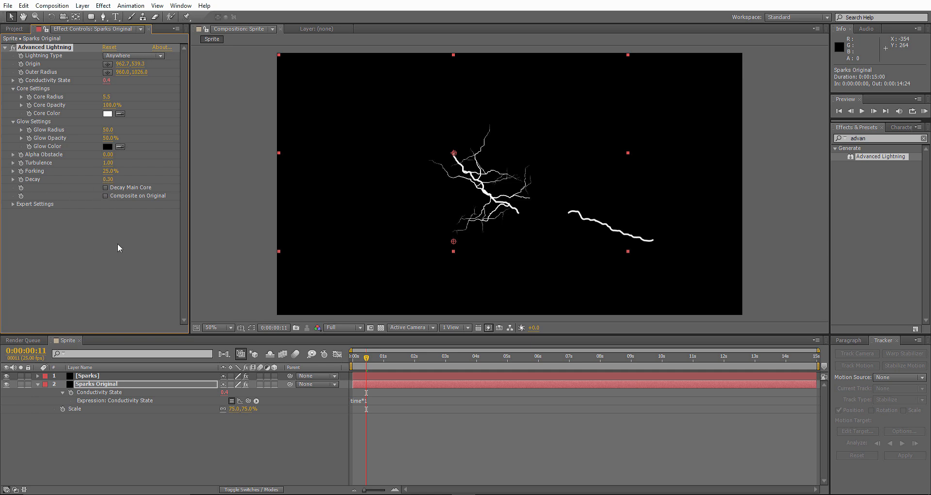
Check the Sparks layer's lightning settings and set Sparks Original's Turbulence to 0.7
left_click(97, 377)
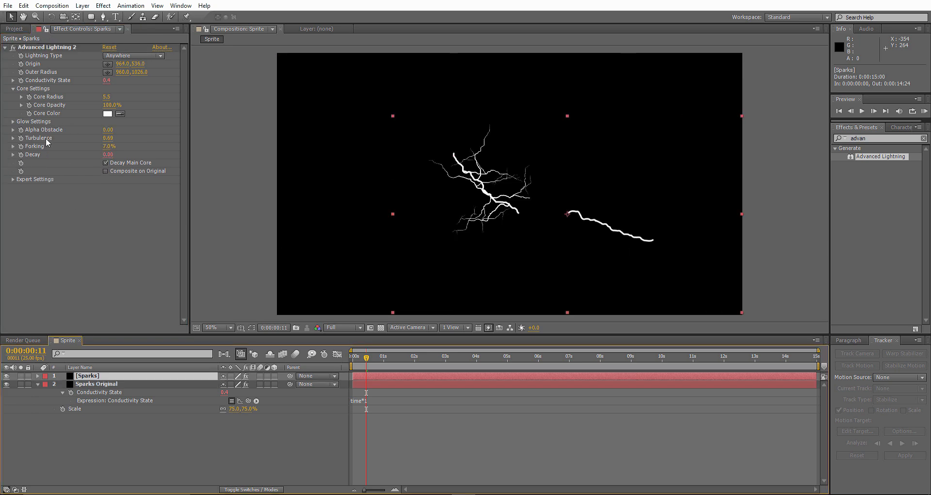
left_click(104, 384)
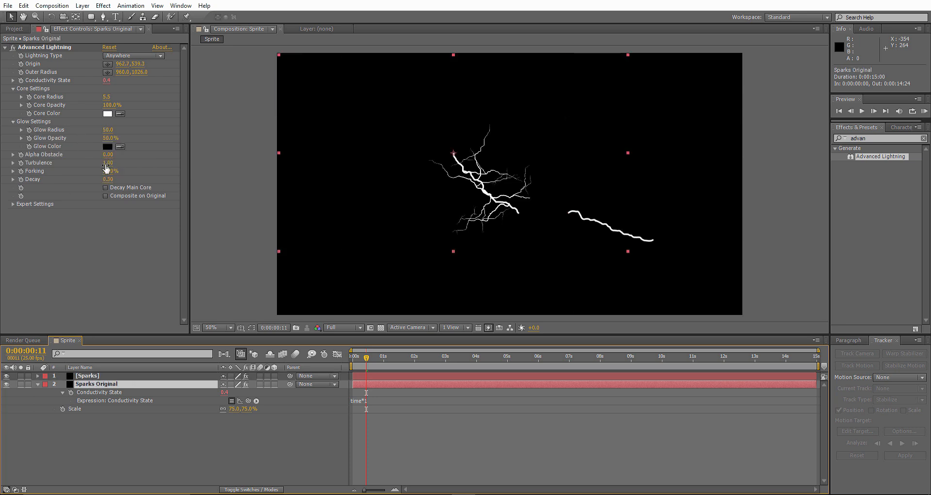
left_click(111, 163)
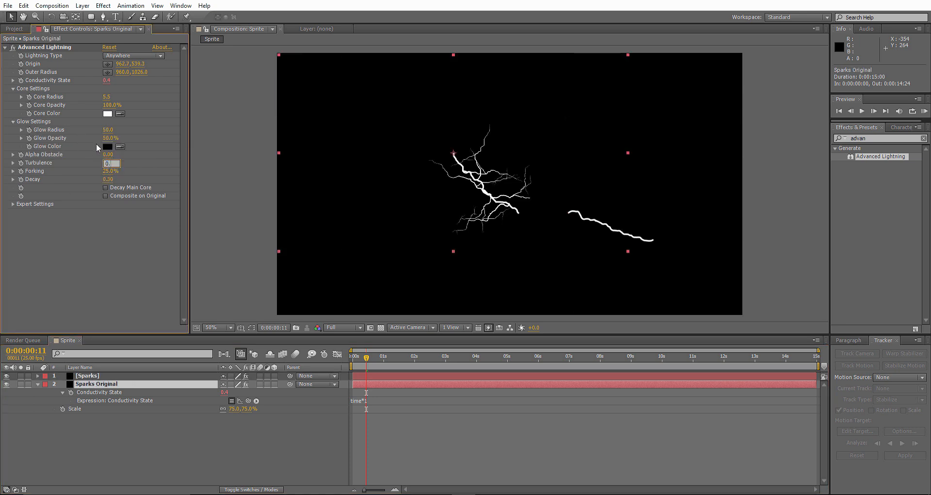
type("0.7")
key("Return")
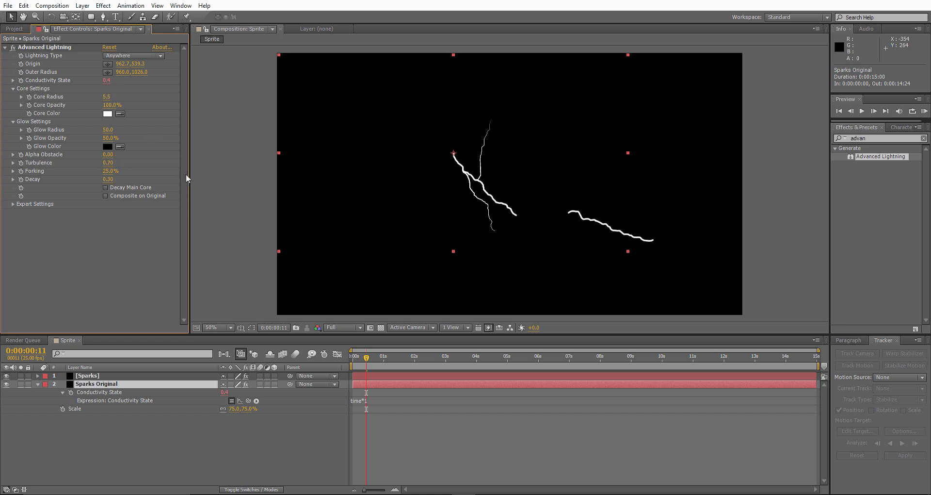
Try a higher Turbulence of 1.51 on Sparks Original and scrub the timeline to judge the lightning
left_click_drag(108, 167, 488, 146)
mouse_move(367, 359)
left_mouse_down()
mouse_move(400, 363)
mouse_move(370, 365)
left_mouse_up()
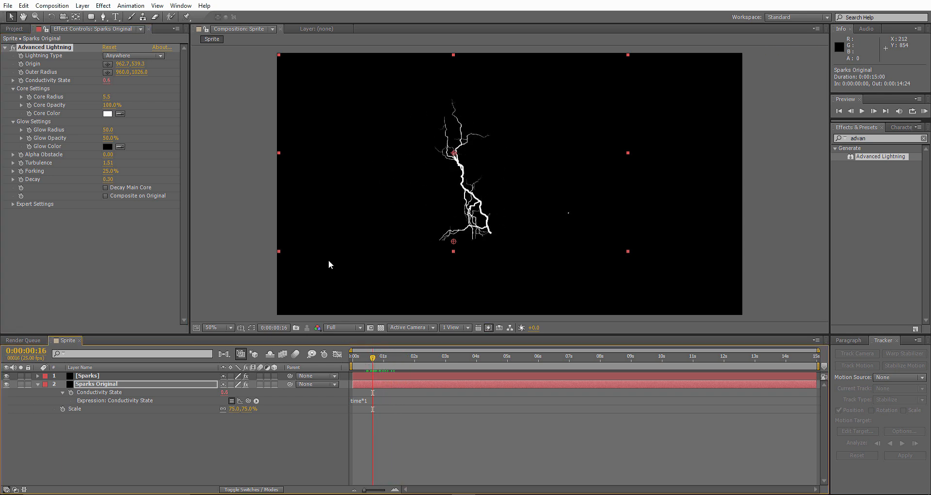
Set Sparks Original's Forking to 0.7% and scrub the timeline to preview the reduced branching
left_click(110, 171)
type("0.7")
key("Return")
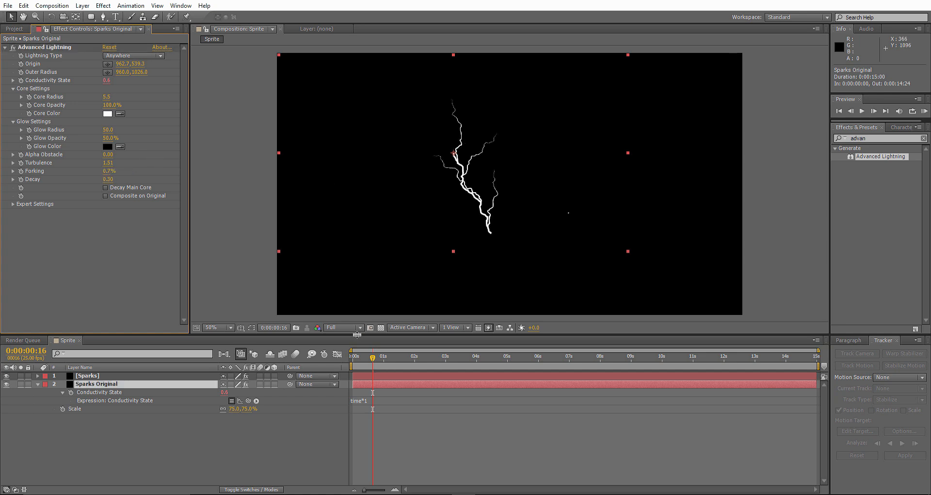
left_click_drag(372, 360, 368, 360)
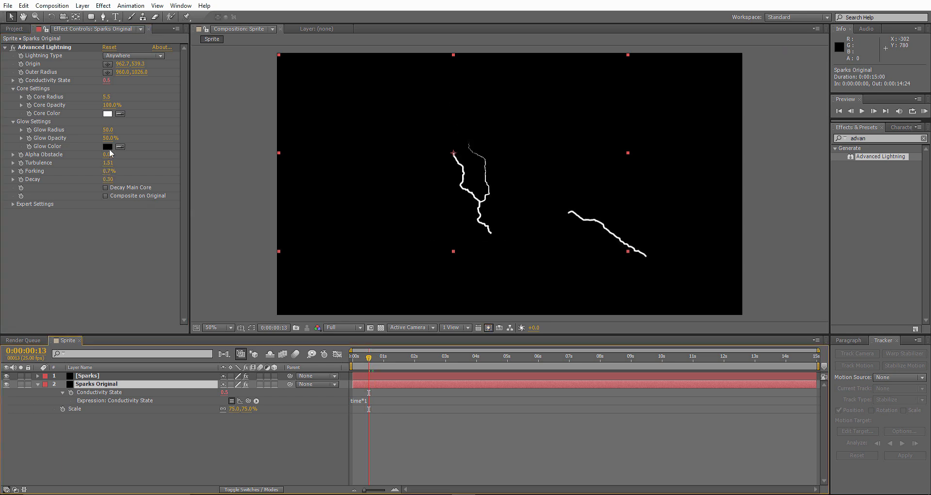
Return the Turbulence of Sparks Original's lightning to 0.7
left_click(107, 163)
type("0.7")
key("Return")
Expand the Sparks layer's Advanced Lightning properties in the timeline and examine its Decay expression
key("ctrl+Up")
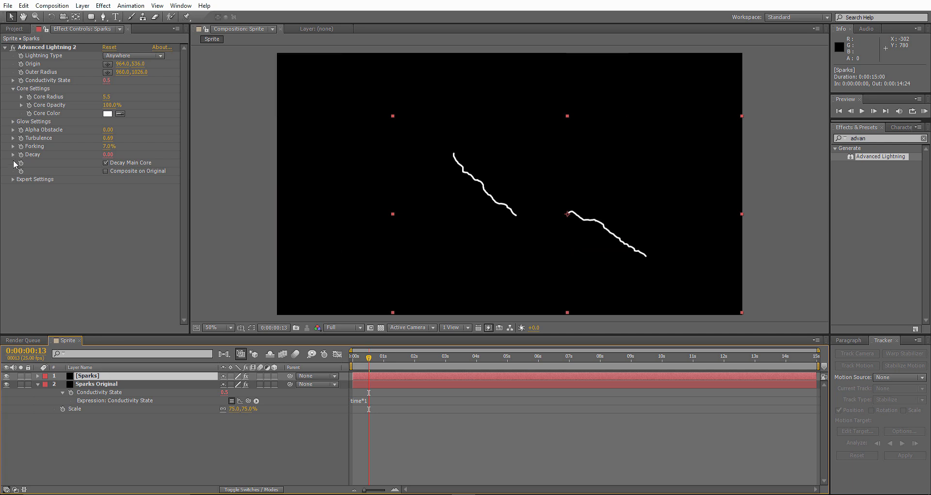
left_click(37, 376)
left_click(46, 384)
left_click(53, 392)
scroll(71, 427, "down", 2)
left_click(62, 433)
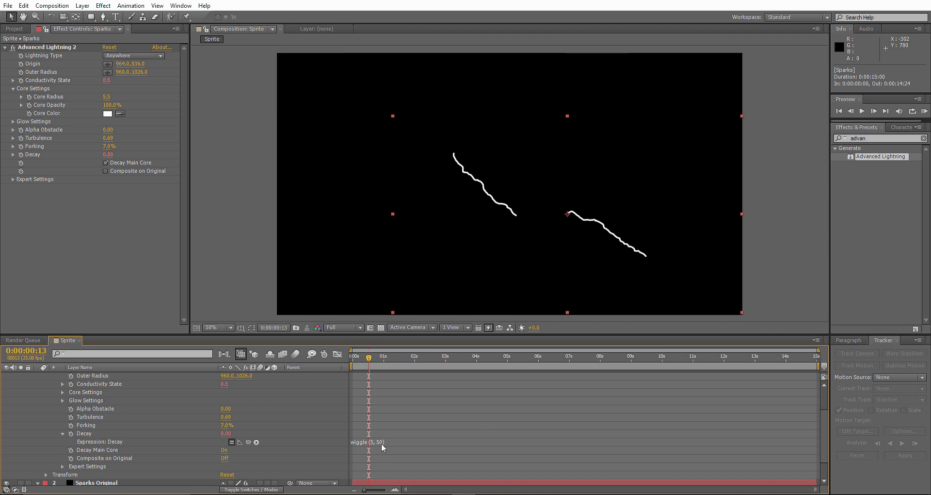
Add the expression wiggle (5, 50) to Sparks Original's Decay and scrub through the first second to preview it
left_click(130, 483)
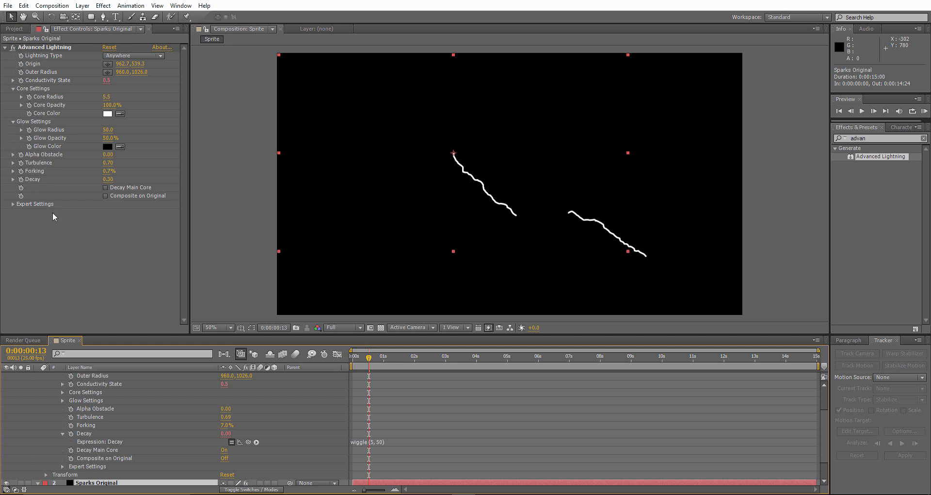
left_click(21, 180, "alt")
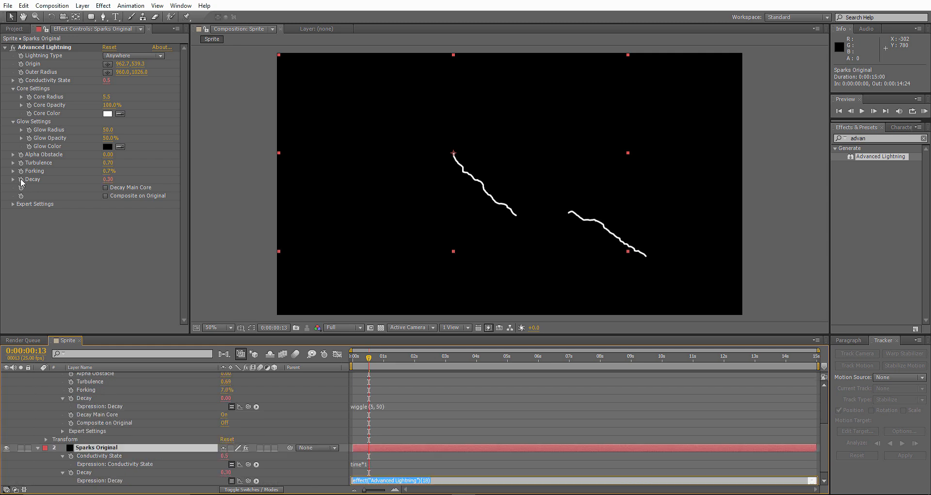
type("wiggle (5, 50")
left_click(549, 397)
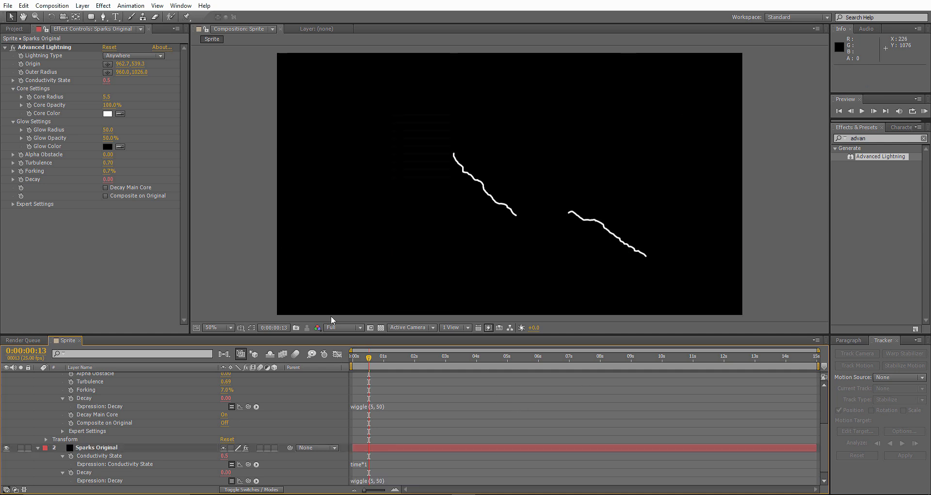
left_click_drag(352, 359, 386, 373)
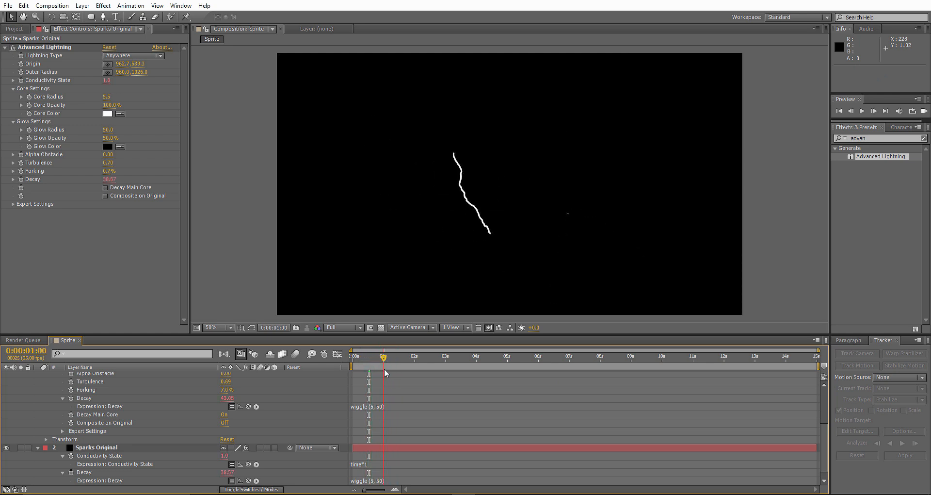
Expand Sparks Original's Expert Settings, enable Decay Main Core and scrub the timeline to preview the decay
left_click(13, 204)
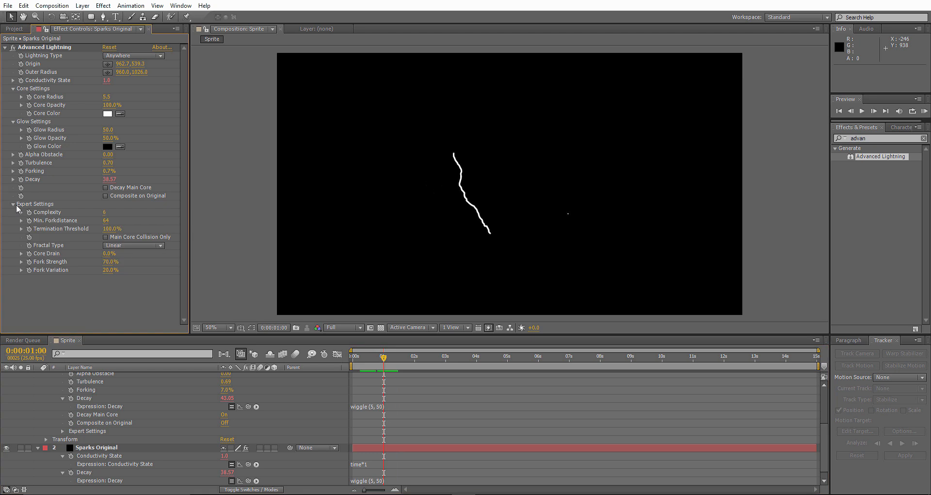
left_click(106, 188)
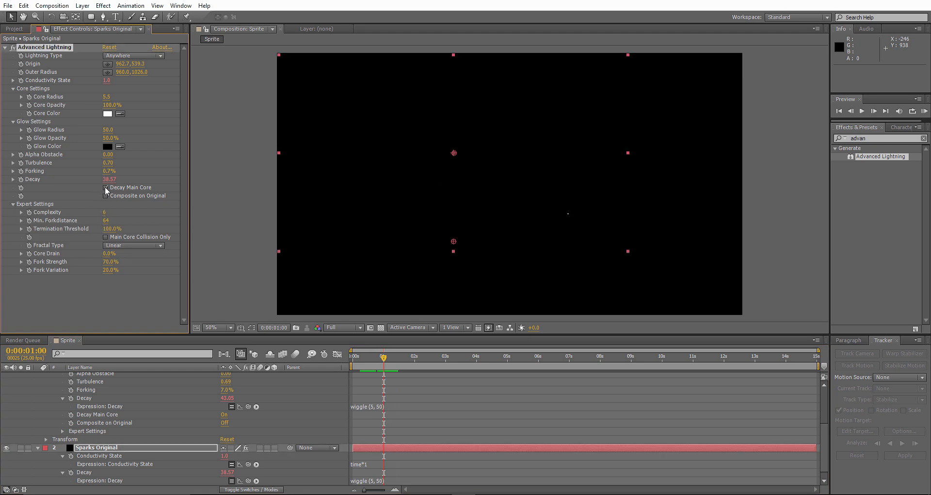
left_click_drag(356, 360, 375, 363)
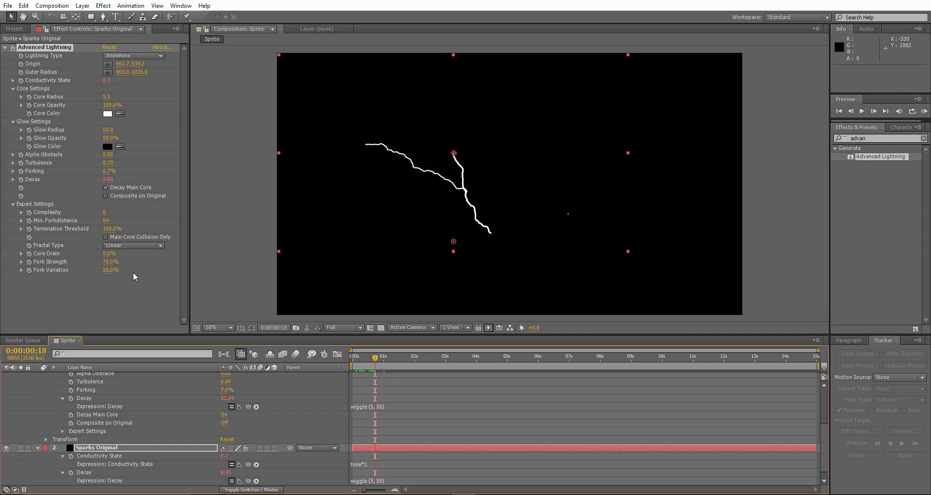
Match Sparks Original's Expert Settings to the Sparks layer with Core Drain 100% and Fork Variation 100%
scroll(96, 403, "up", 3)
left_click(46, 384)
left_click(53, 376)
left_click(13, 180)
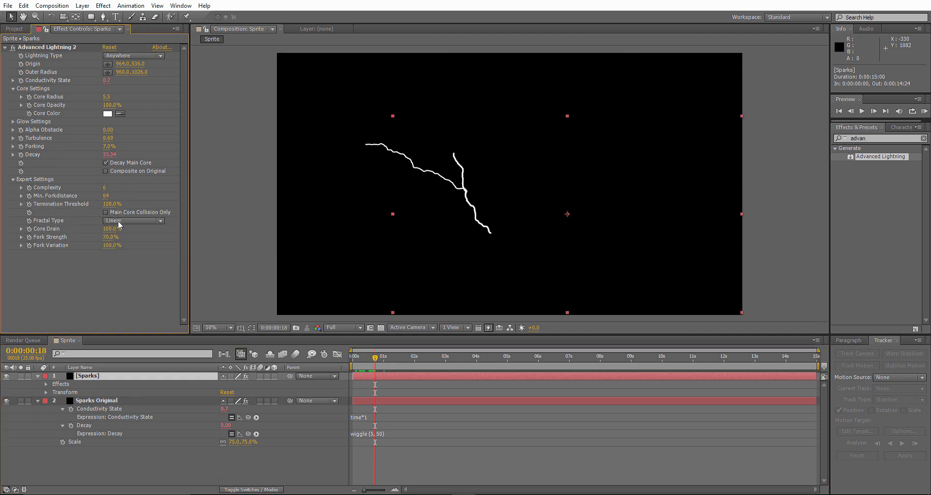
left_click(108, 401)
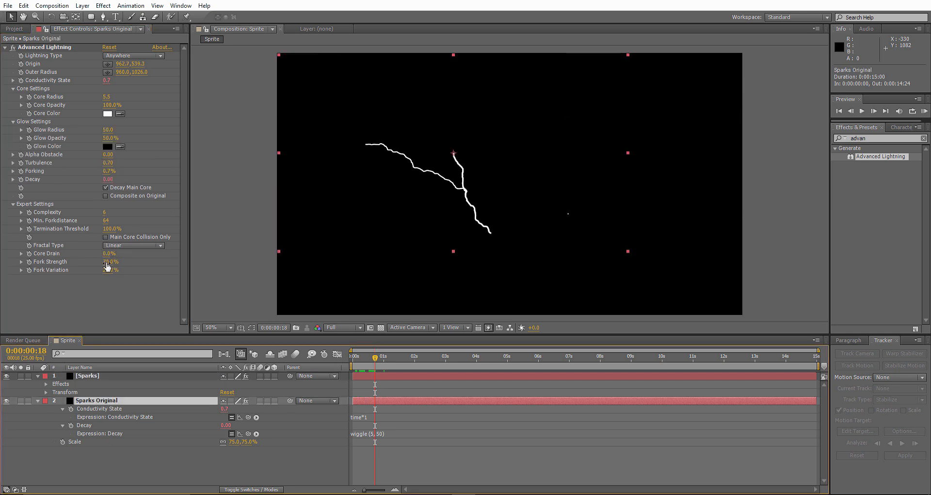
left_click_drag(108, 254, 158, 253)
left_click_drag(109, 270, 163, 263)
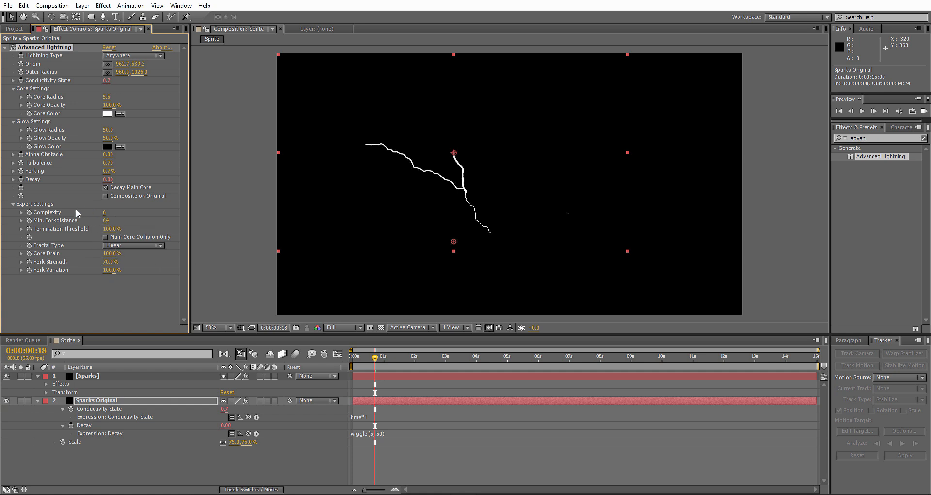
Compare the two layers' settings, then hide the Sparks layer so only Sparks Original shows
left_click(92, 377)
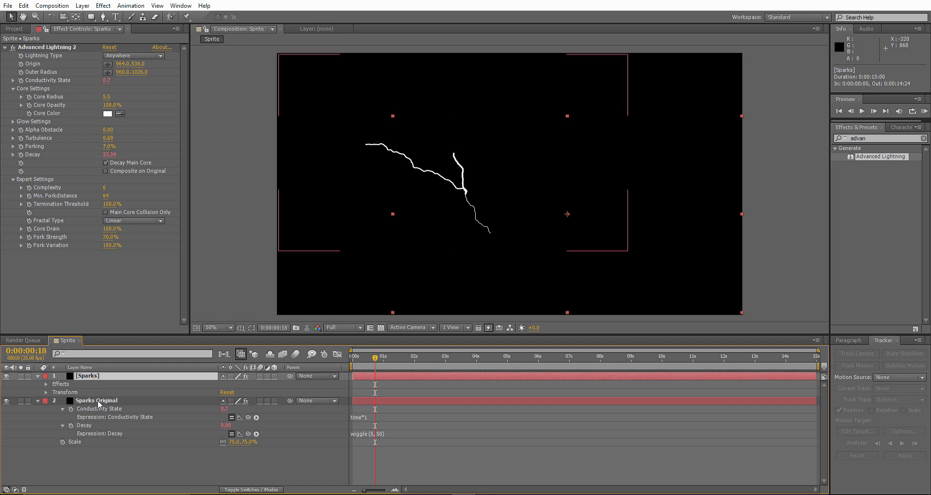
left_click(97, 400)
left_click(7, 400)
left_click(6, 401)
left_click(6, 376)
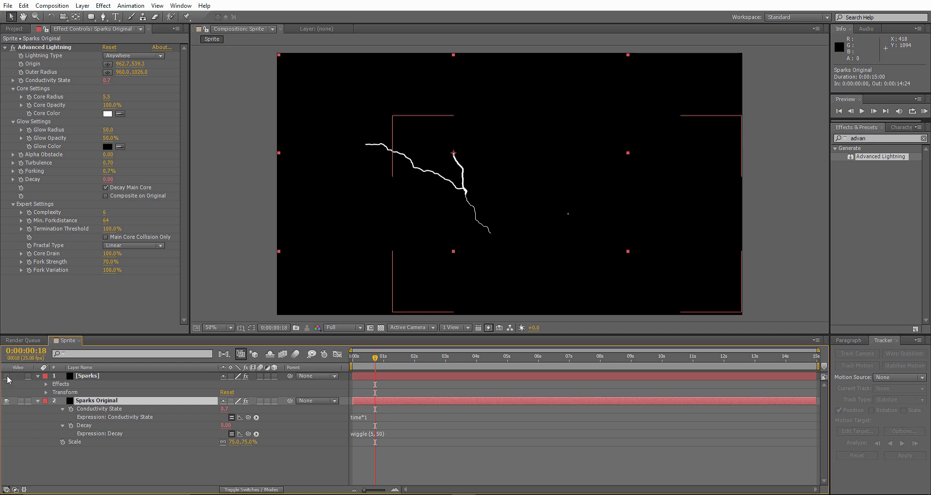
Run a RAM preview of Sparks Original and scrub the timeline to 0:00:00:10
left_click(924, 111)
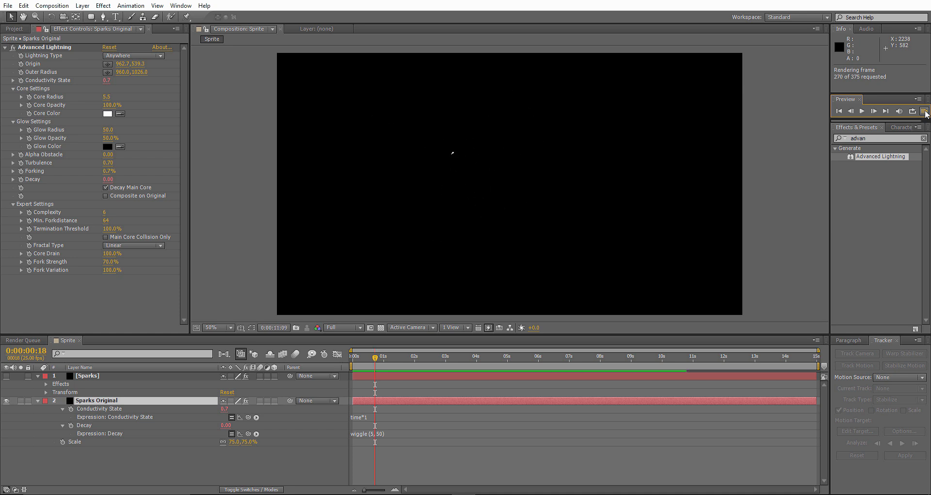
key("space")
key("space")
left_click_drag(353, 359, 365, 358)
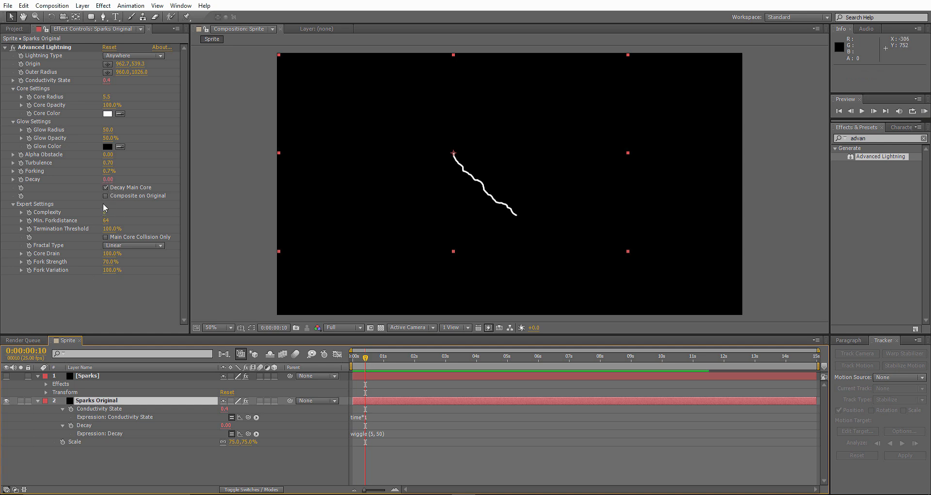
Raise the base Decay value of Sparks Original slightly and run a RAM preview of the result
left_click_drag(108, 180, 114, 179)
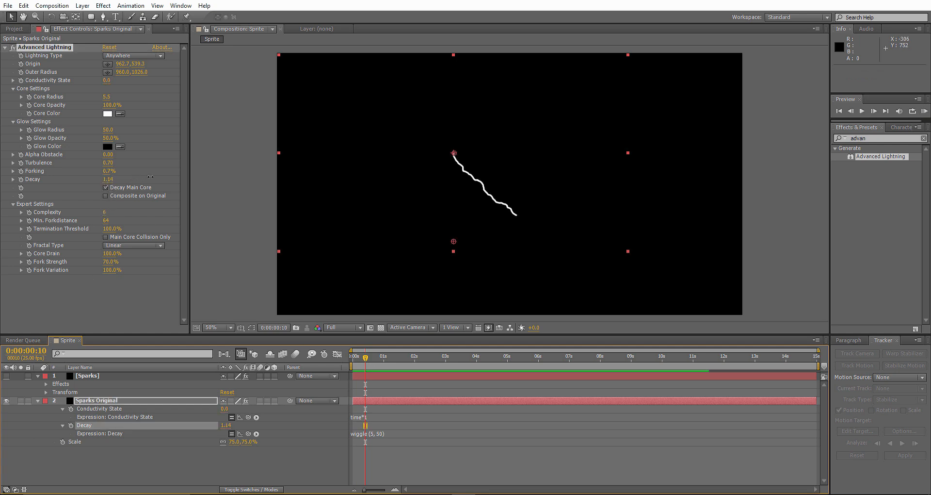
left_click(925, 112)
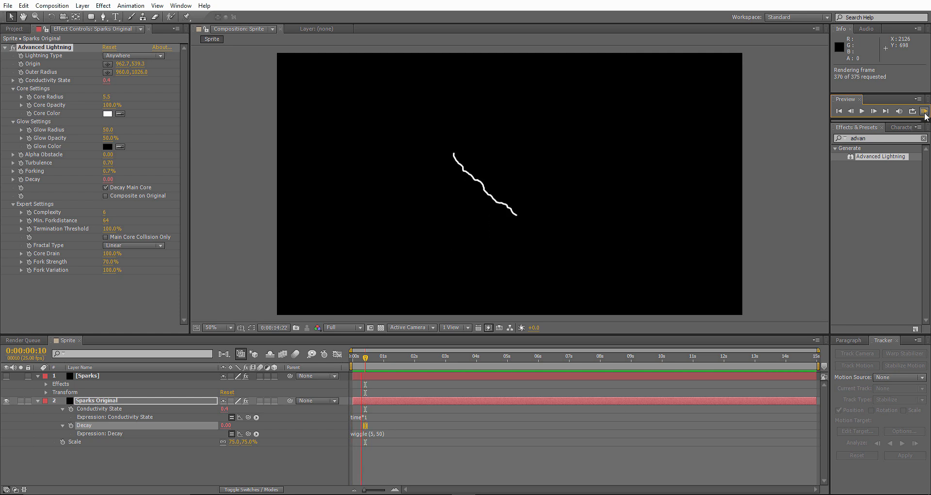
left_click(925, 115)
Move the current time to 0:00:04:23, keep Decay Main Core enabled and replay the animation from RAM
left_click_drag(368, 358, 505, 354)
left_click(105, 187)
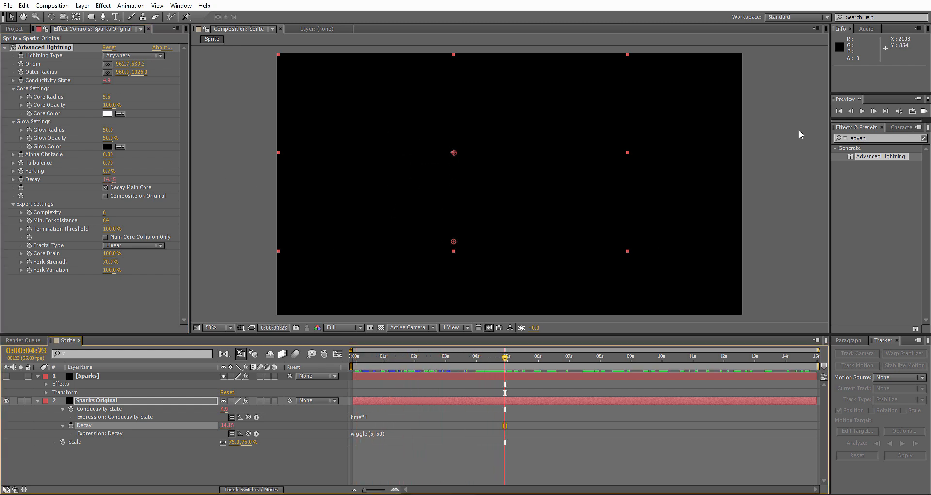
left_click(924, 111)
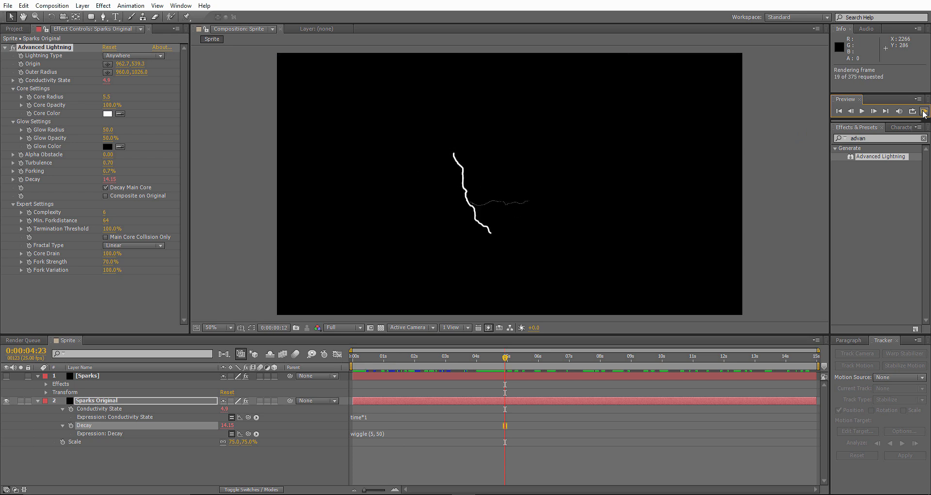
left_click(924, 113)
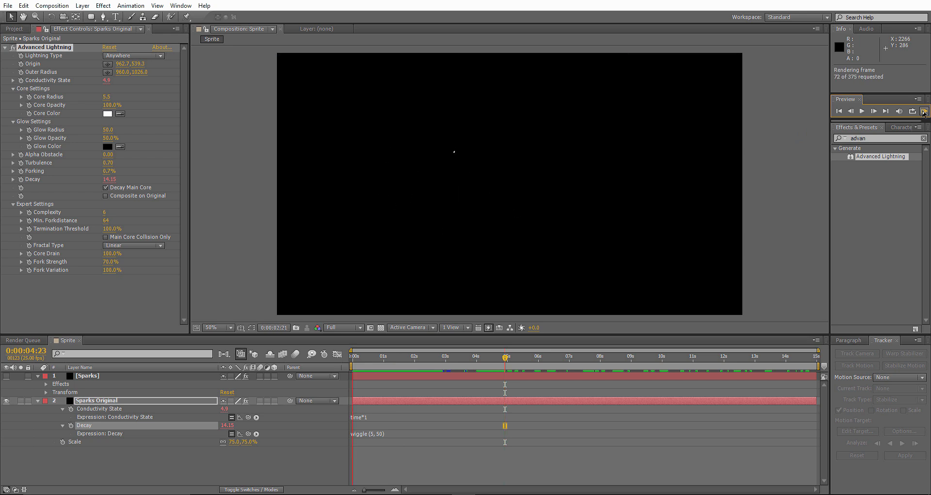
left_click(924, 111)
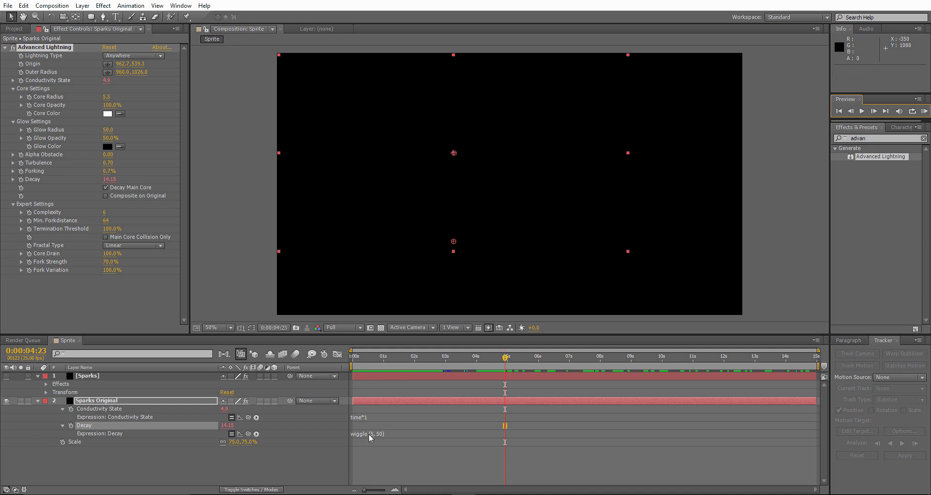
Change Sparks Original's Decay expression to wiggle (5, 45)
left_click(369, 435)
left_click(384, 433)
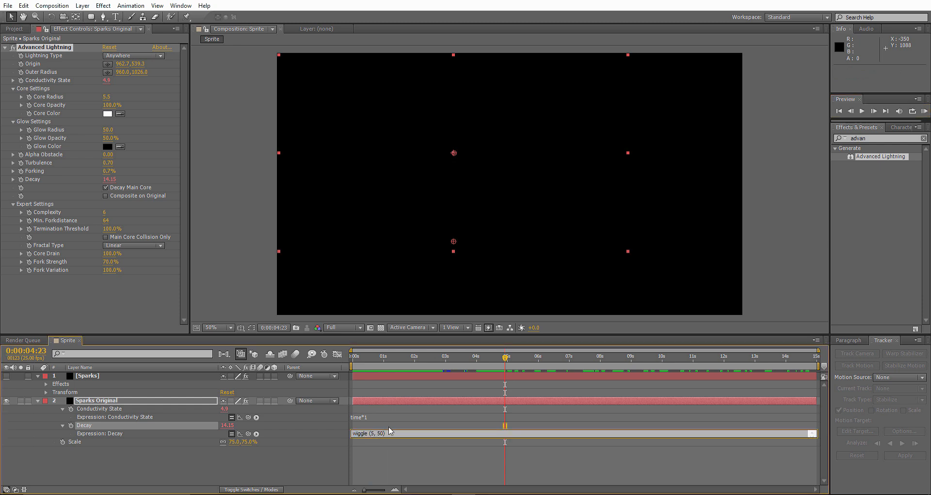
type("45")
left_click(393, 421)
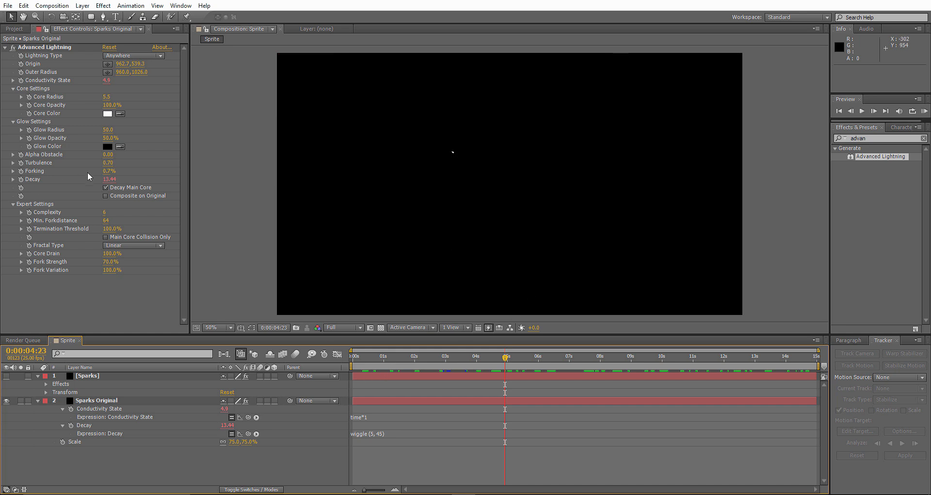
Increase Sparks Original's Decay to about 15.25 at 0:00:04:23 and play the animation from RAM
left_click(101, 181)
left_click(925, 111)
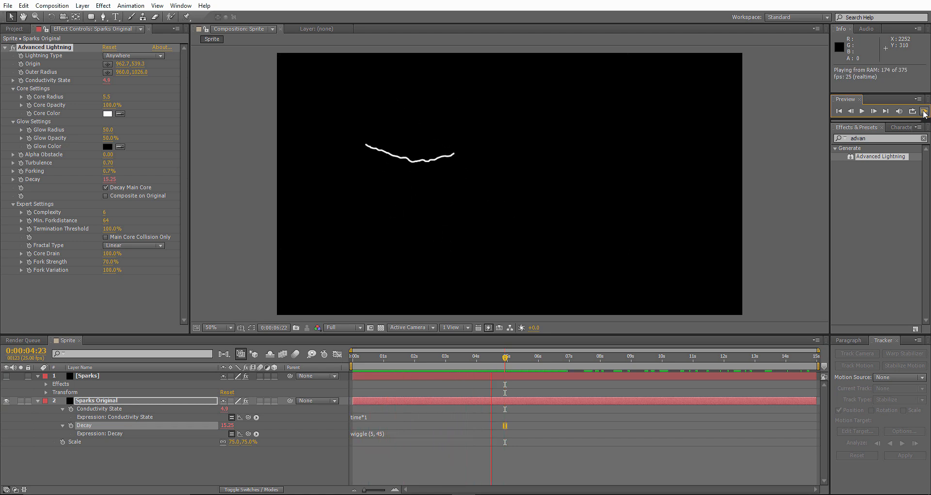
left_click(925, 112)
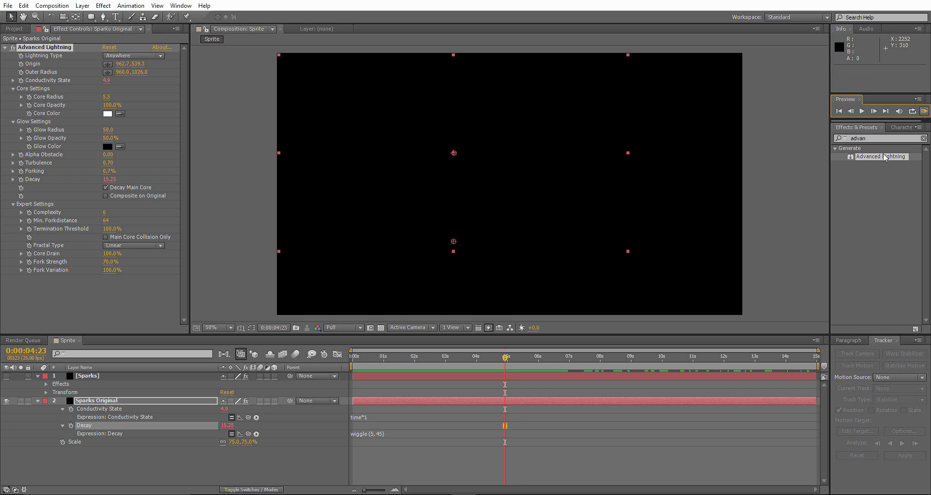
Keep the Decay expression at wiggle (5, 45) and raise Sparks Original's Decay to about 16.87 at 0:00:04:23
left_click(384, 435)
left_click(373, 433)
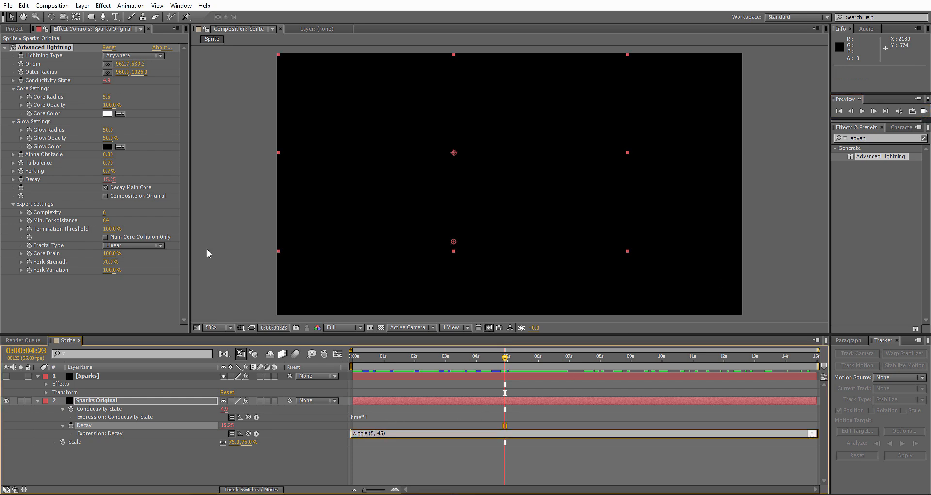
left_click(129, 162)
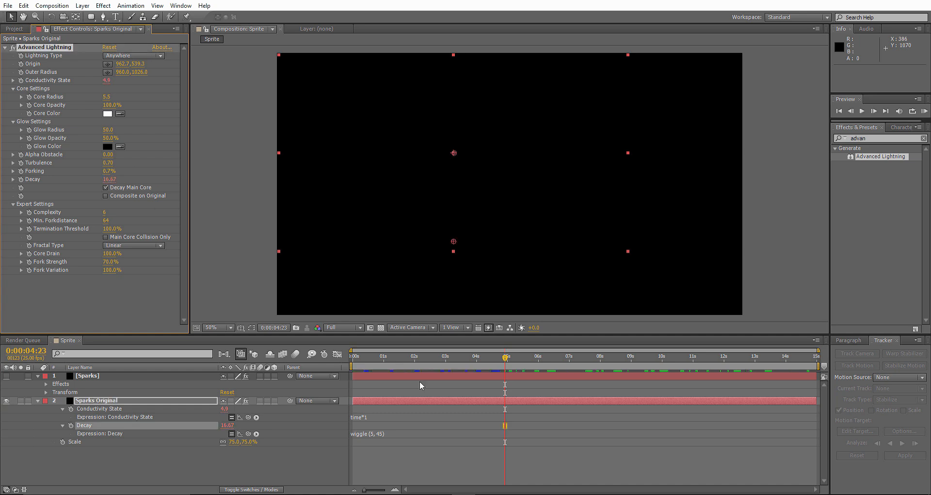
Play the Decay wiggle animation from RAM and stop the playback
left_click(403, 435)
left_click(924, 111)
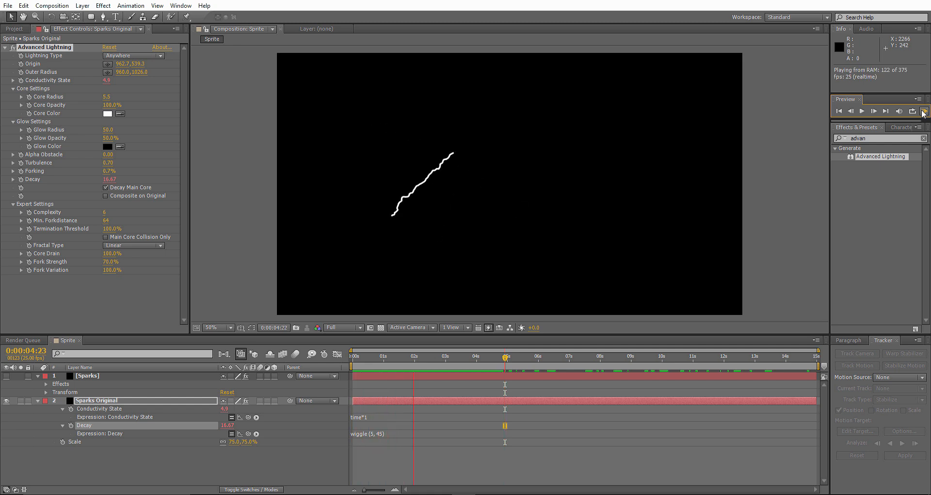
left_click(174, 399)
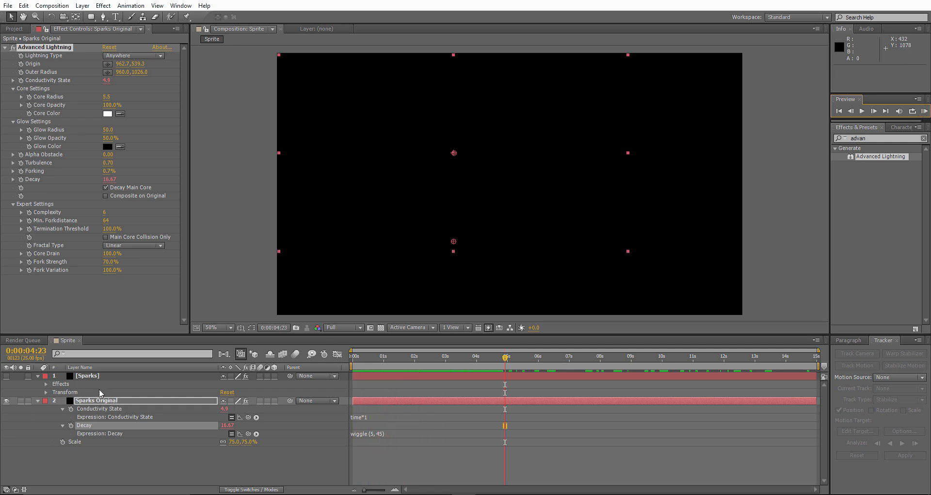
Reset all Transform properties of Sparks Original and delete the Sparks layer
left_click(93, 376)
left_click(99, 401)
left_click(38, 401)
left_click(37, 401)
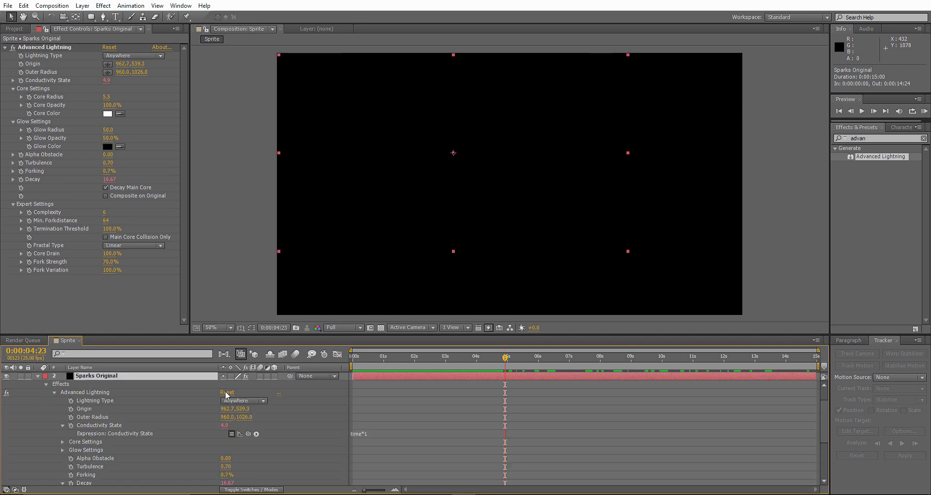
left_click(46, 383)
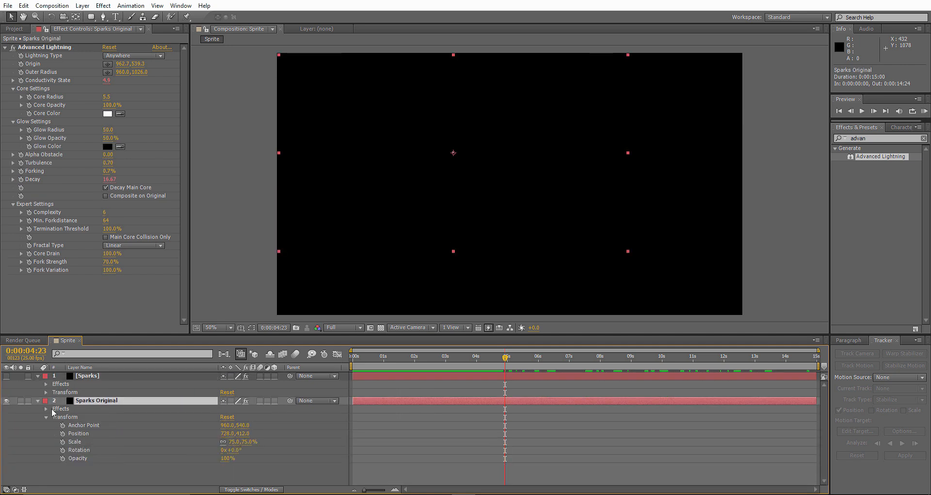
left_click(226, 417)
left_click(99, 376)
key("Delete")
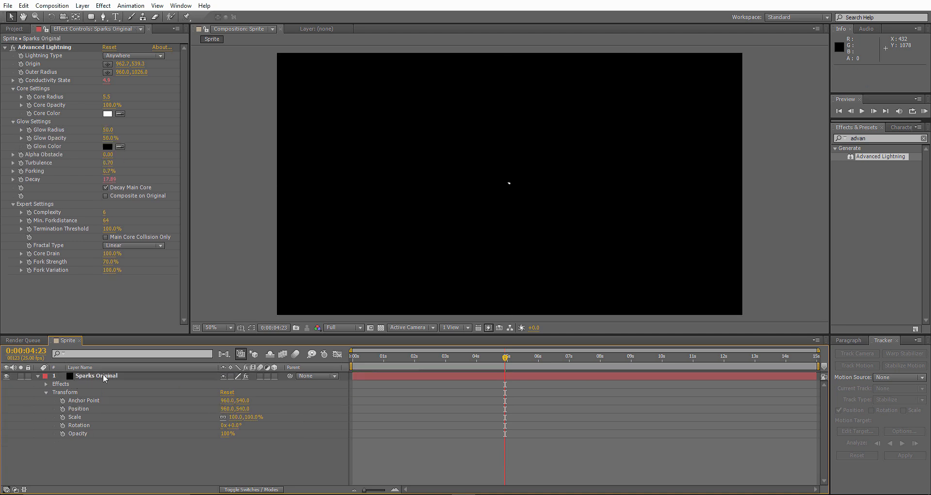
Try the Strike lightning type on Sparks Original with its Direction point at about 110, 538 and preview it from RAM
left_click(352, 358)
left_click_drag(353, 359, 482, 341)
left_click(99, 376)
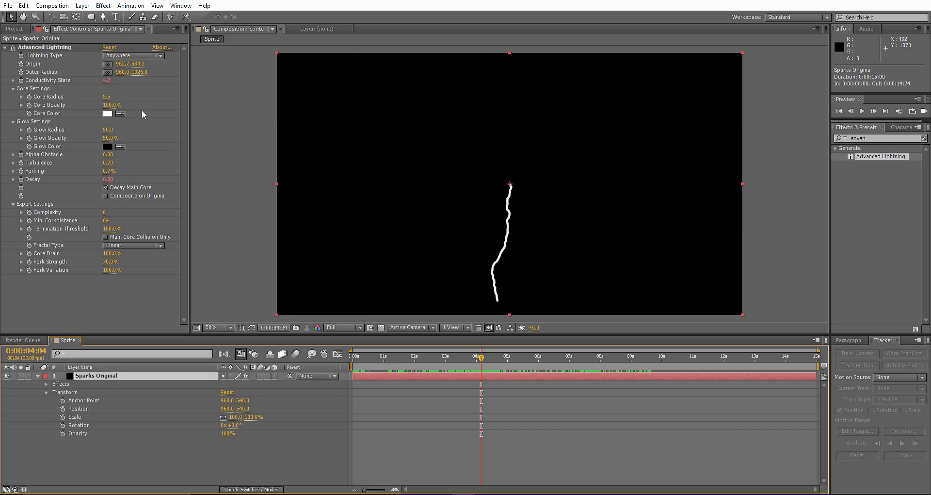
left_click(129, 55)
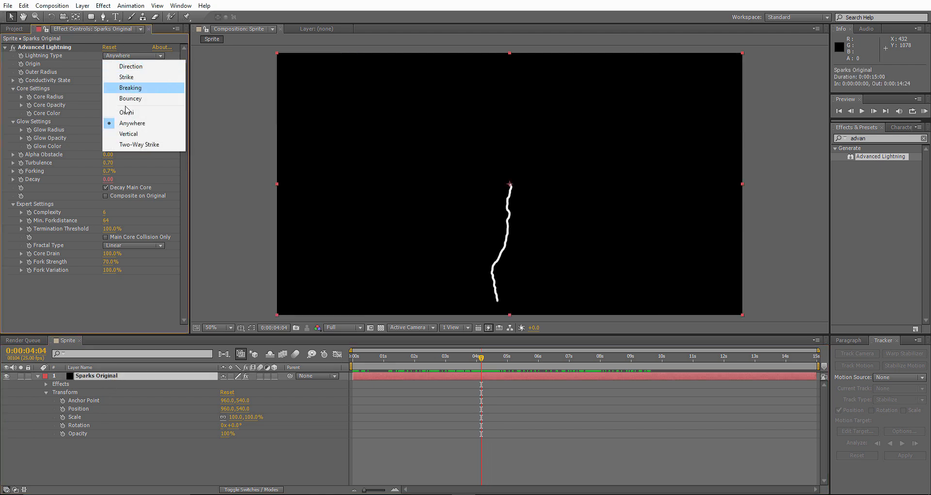
left_click(136, 79)
left_click_drag(511, 303, 304, 183)
left_click(925, 111)
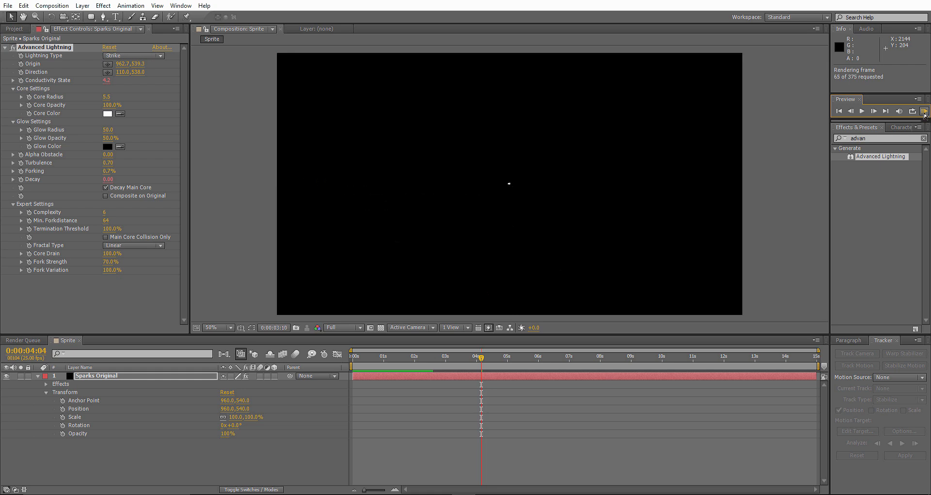
left_click(413, 361)
Try the Direction lightning type with its Direction point moved to about 1368, 510
left_click(132, 55)
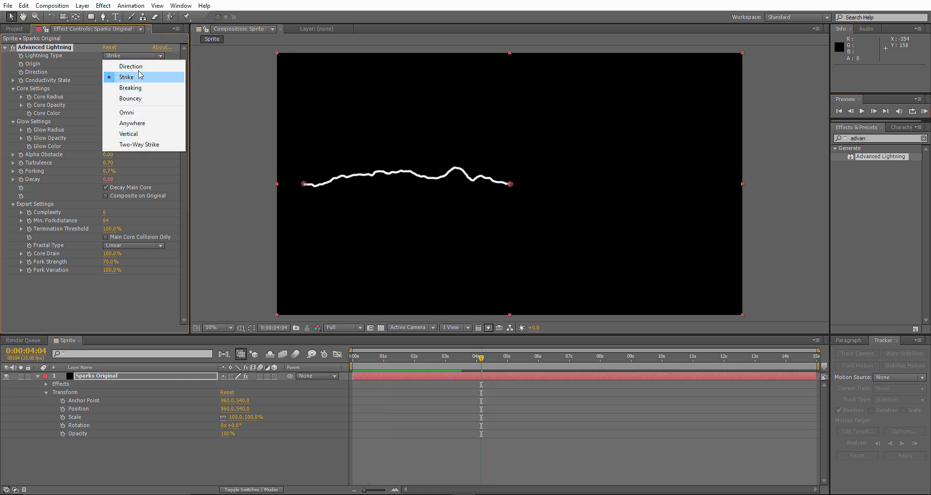
left_click(136, 66)
left_click_drag(303, 184, 609, 177)
Try the Omni lightning type with the Outer Radius point at about 366, 586 and scrub to 0:00:04:03
left_click(132, 56)
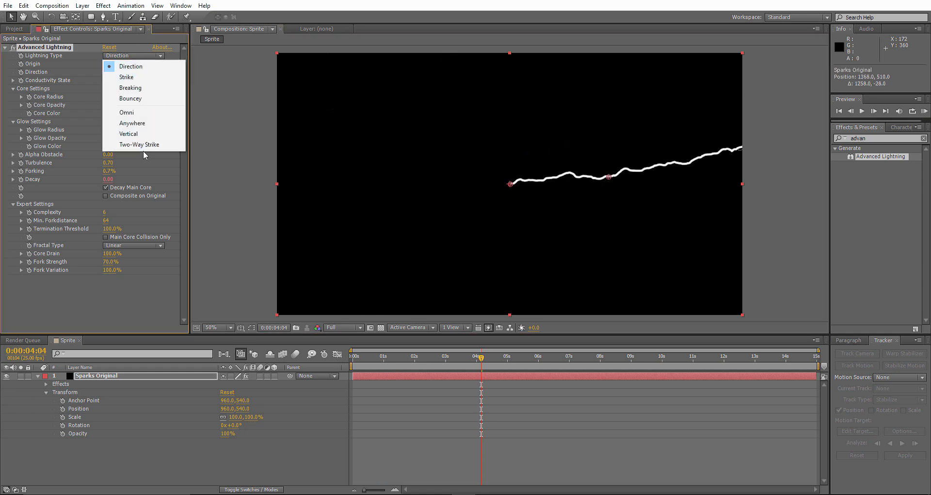
left_click(127, 112)
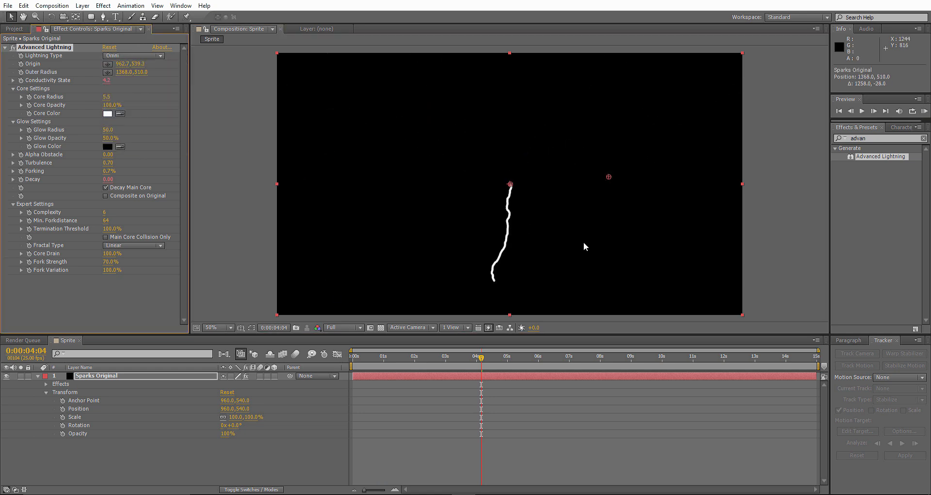
left_click_drag(608, 177, 366, 195)
left_click_drag(416, 345, 480, 351)
Try the Breaking lightning type with the Direction point at about 570, 550 and scrub to 0:00:04:16
left_click(132, 56)
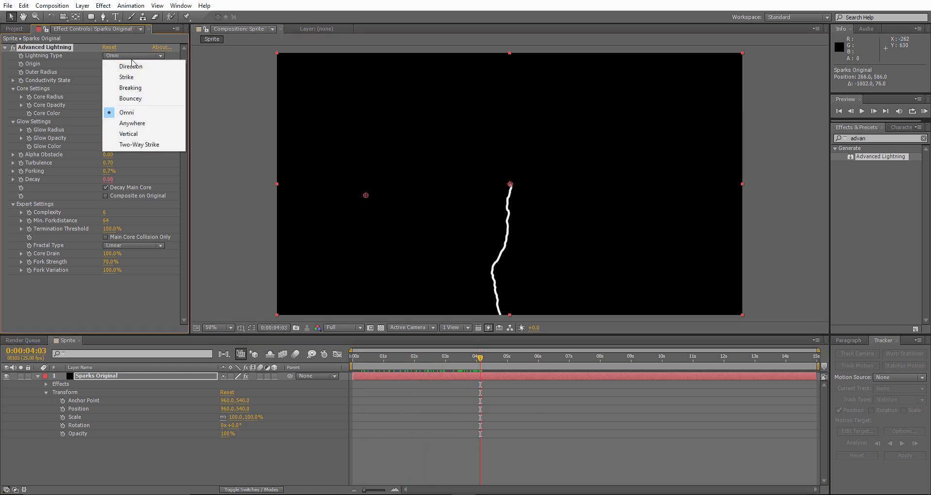
left_click(135, 87)
left_click_drag(367, 196, 415, 186)
left_click_drag(424, 356, 495, 362)
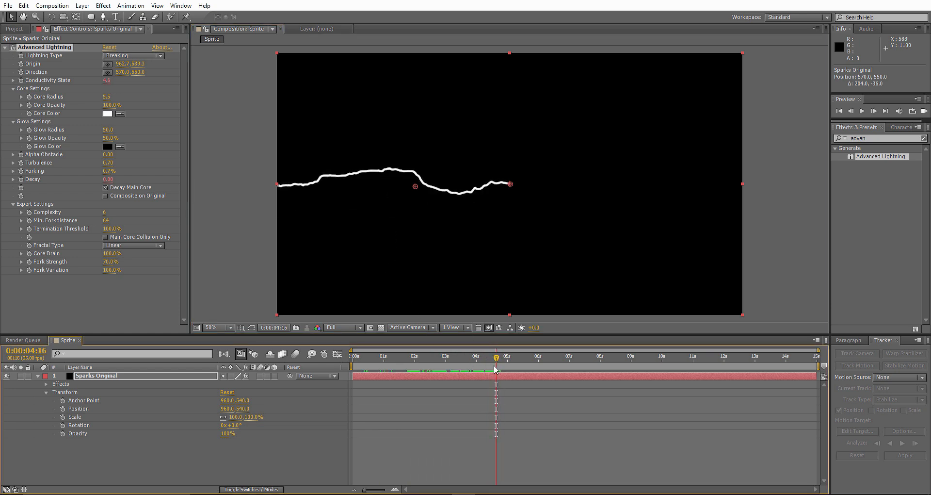
Try the Bouncey lightning type with the Direction point at about 726, 566
left_click(137, 57)
left_click(138, 98)
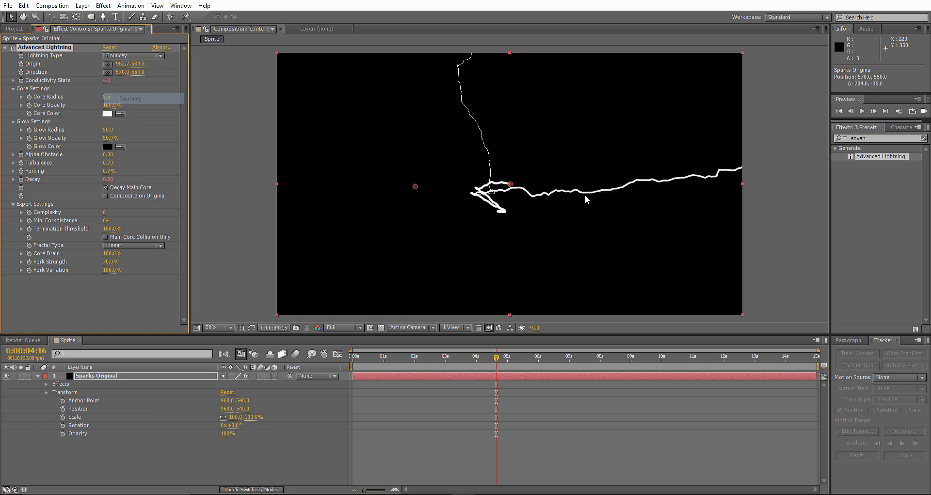
left_click_drag(415, 190, 454, 191)
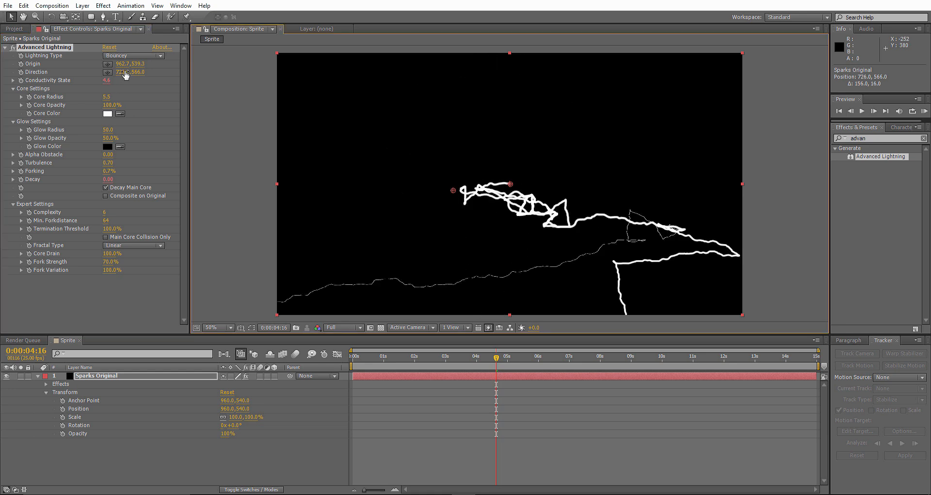
Set the lightning type back to Anywhere, place the Outer Radius point at about 222, 536 and preview the animation from RAM
left_click(139, 56)
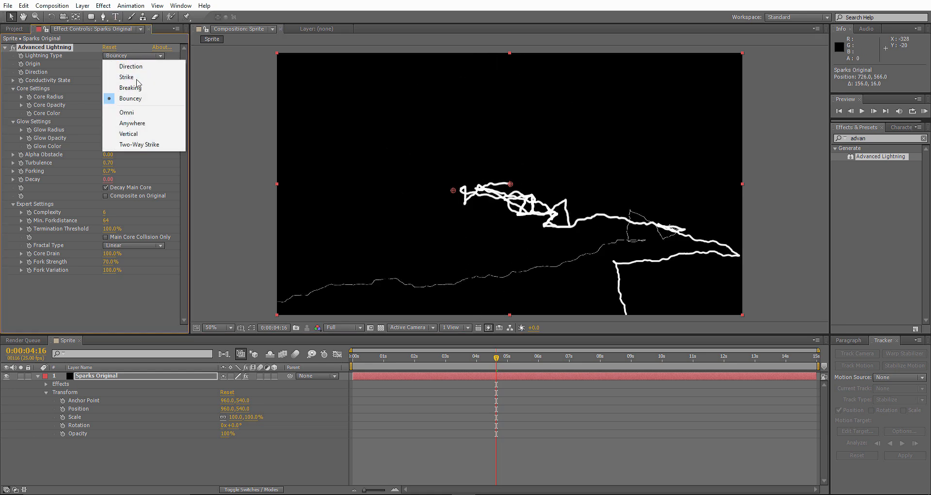
left_click(127, 122)
left_click_drag(447, 193, 331, 183)
key("ctrl+z")
left_click(924, 111)
key("space")
key("space")
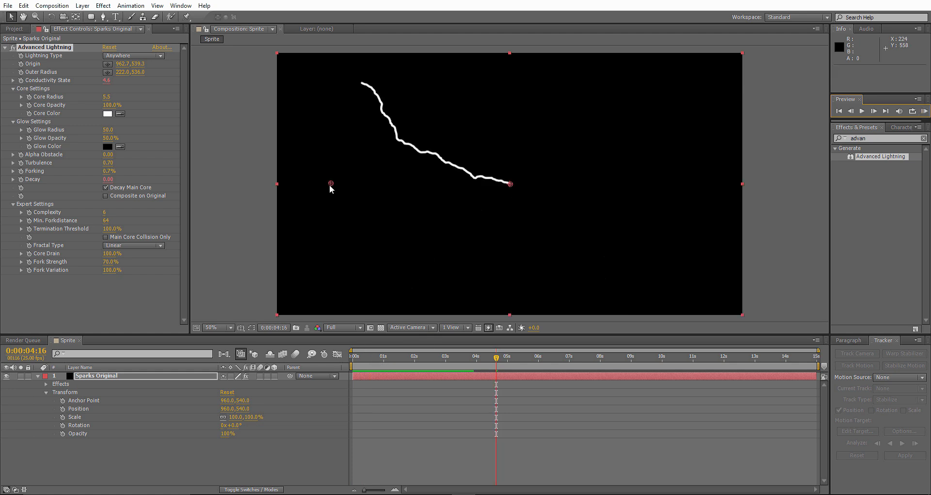
Shorten the bolt by moving the Outer Radius point to about 704, 540 and preview it from RAM
left_click_drag(331, 186, 448, 184)
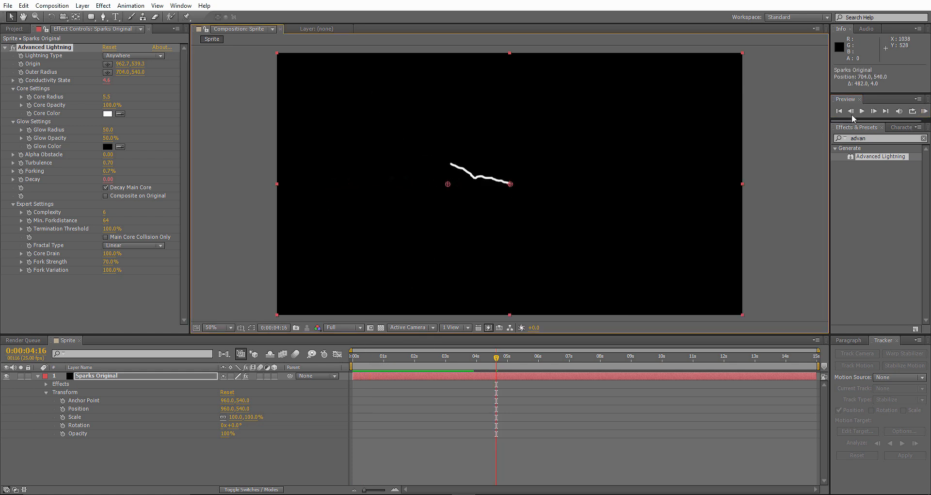
left_click(924, 112)
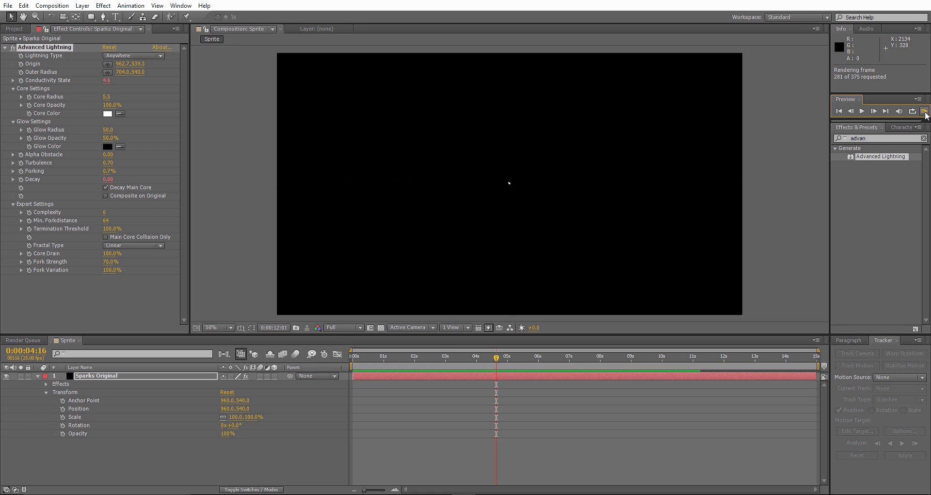
left_click(359, 356)
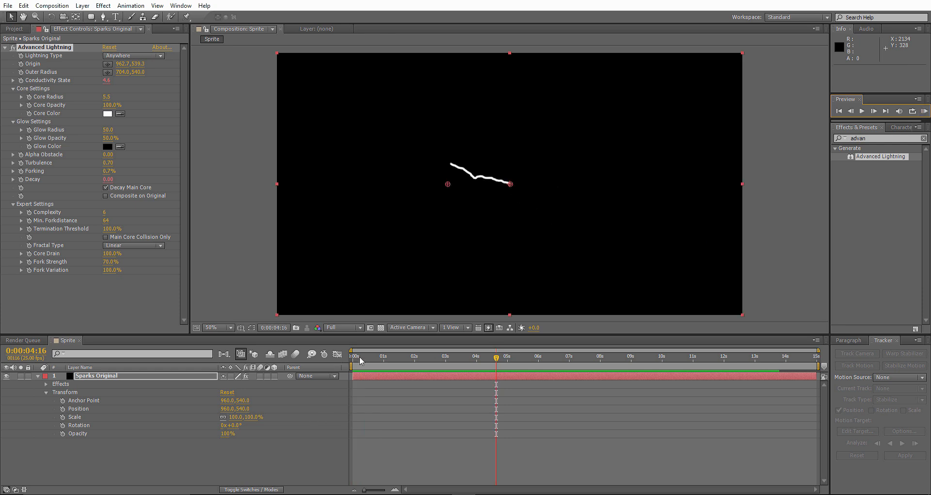
Resize the Sprite composition to 400 x 400 px
left_click(52, 6)
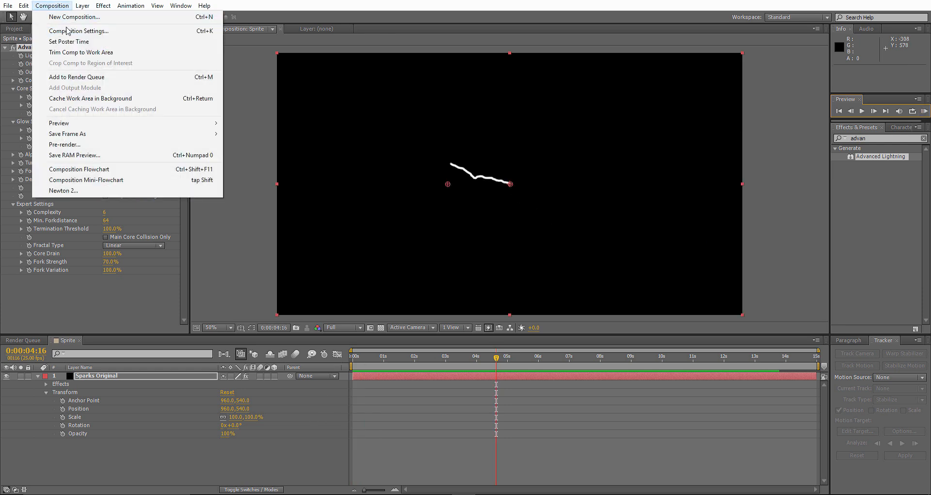
left_click(67, 31)
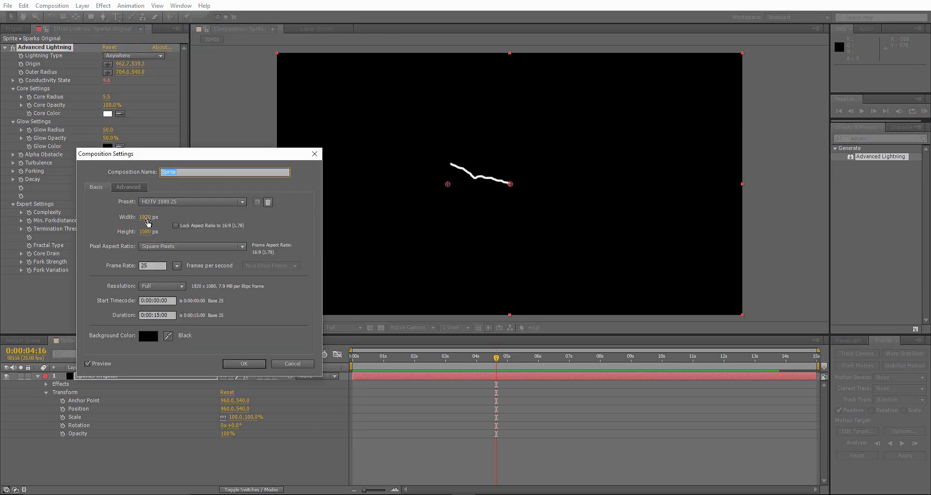
left_click(151, 218)
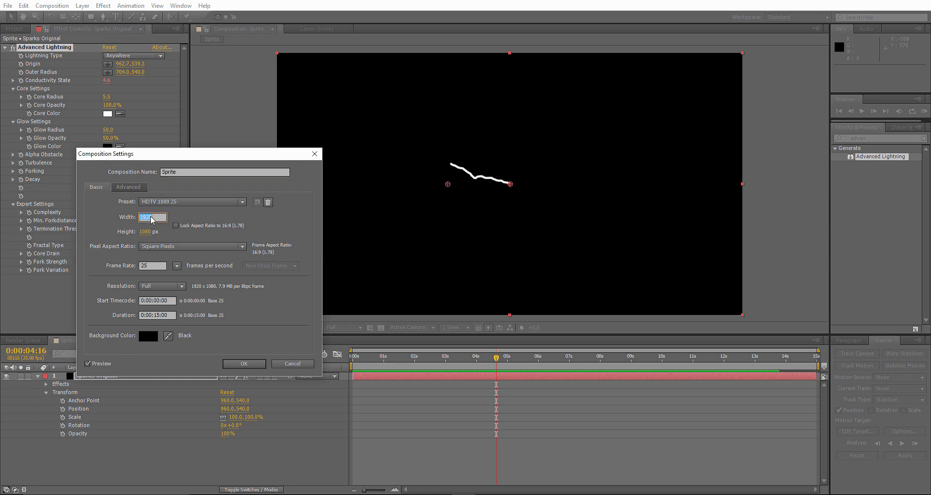
type("400")
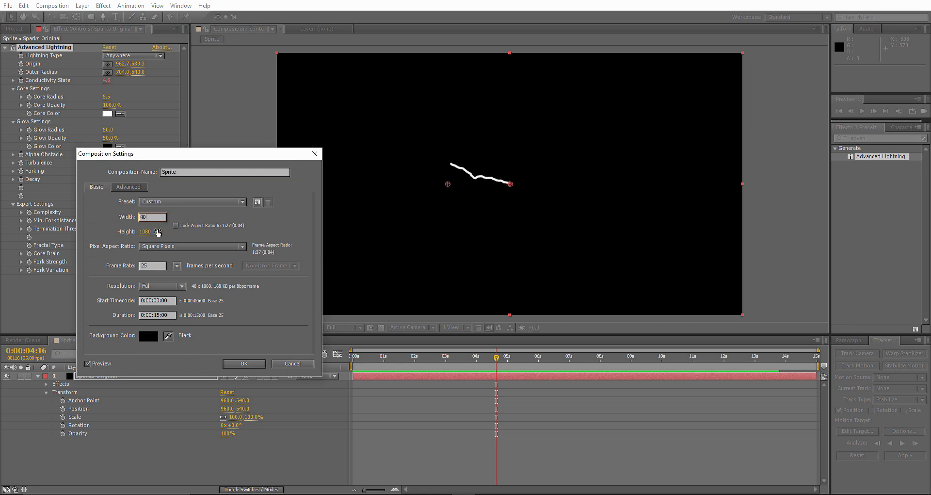
left_click(145, 231)
type("400")
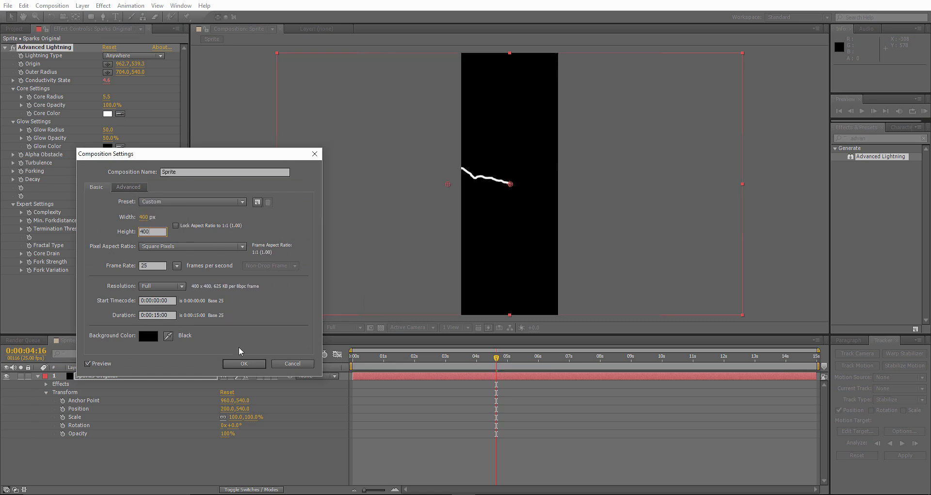
left_click(245, 363)
Resize the Sprite composition to 500 x 500 px
left_click(51, 6)
left_click(78, 31)
left_click(143, 218)
type("500")
left_click(145, 231)
type("500")
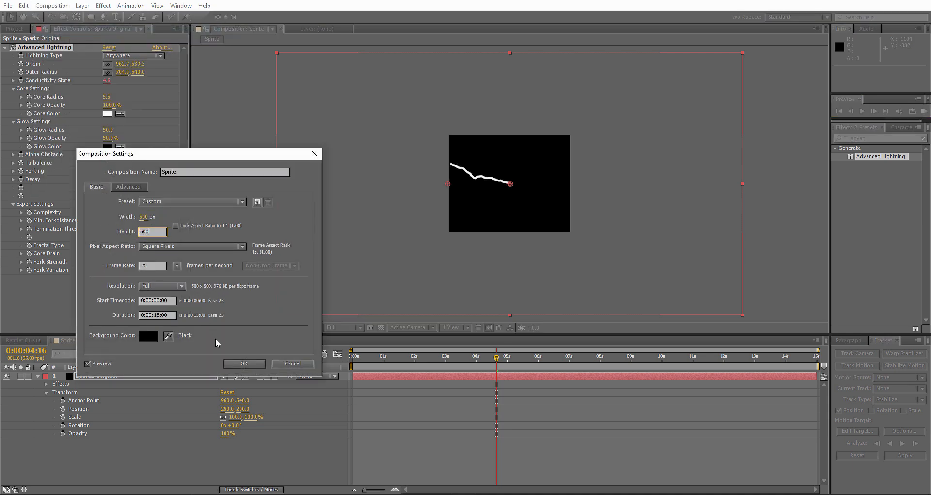
left_click(243, 364)
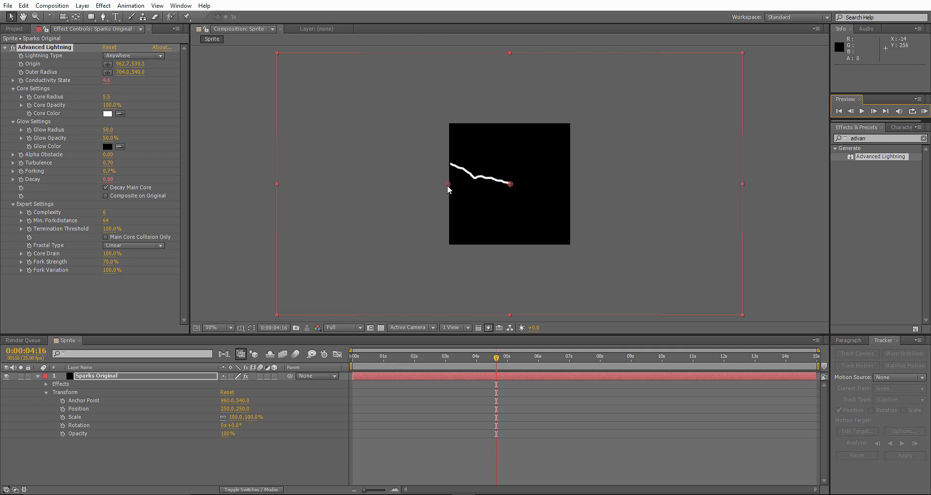
Move the Outer Radius point inside the frame to about 742, 548 and preview the animation from RAM
left_click_drag(447, 183, 458, 185)
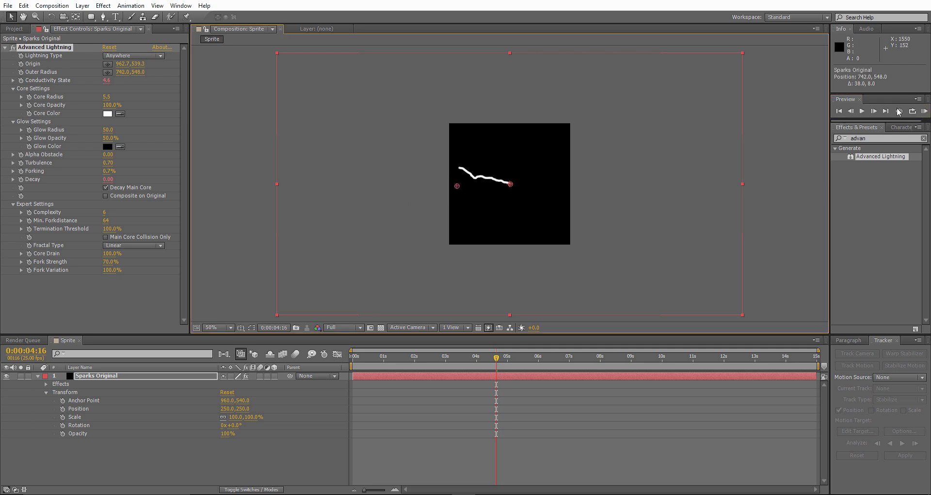
left_click(925, 111)
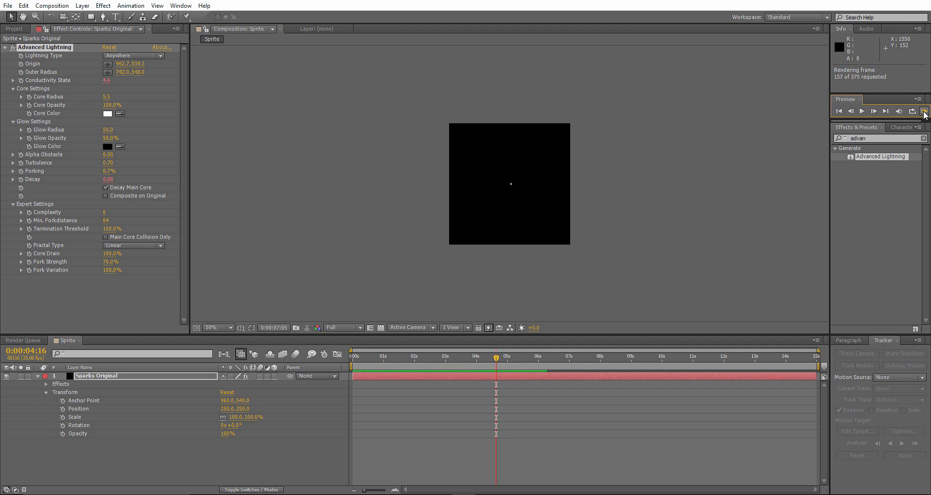
left_click(924, 114)
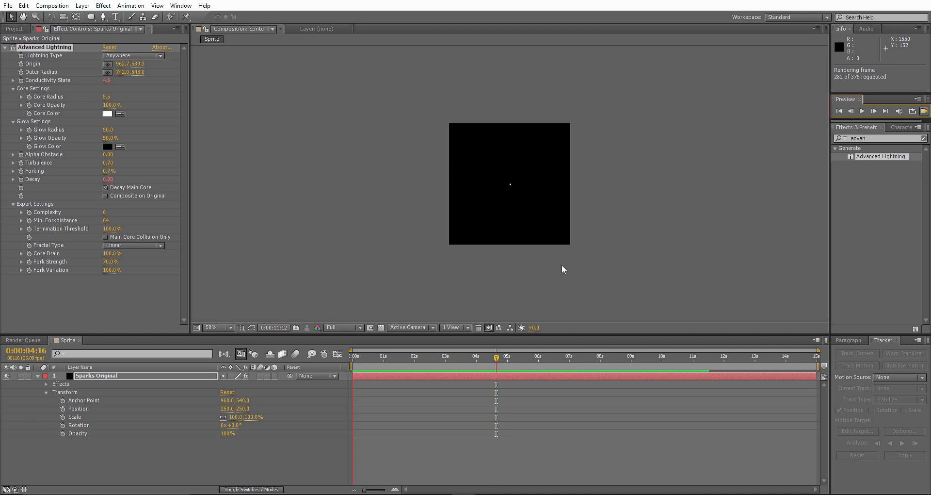
left_click(378, 359)
At 0:00:04:18, set Turbulence to 0.71 and Forking to 10.7% and preview the animation from RAM
left_click_drag(376, 356, 498, 353)
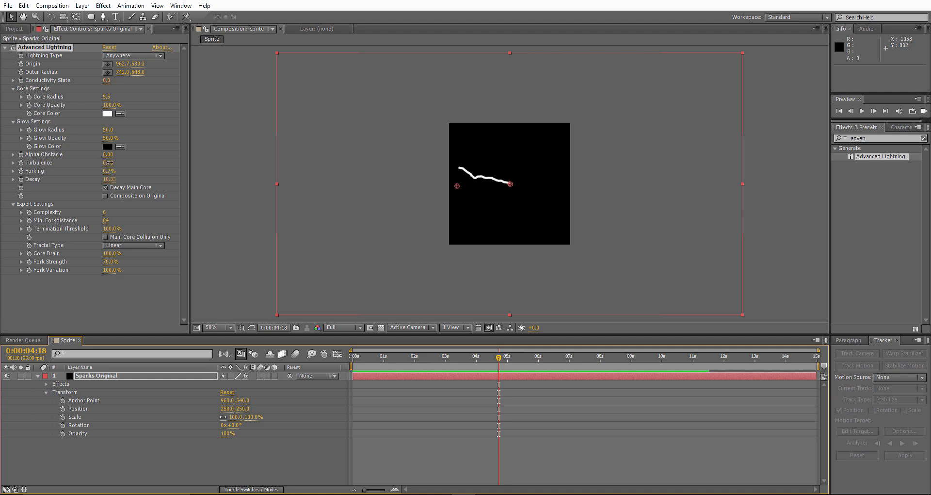
left_click_drag(116, 163, 112, 171)
left_click(925, 111)
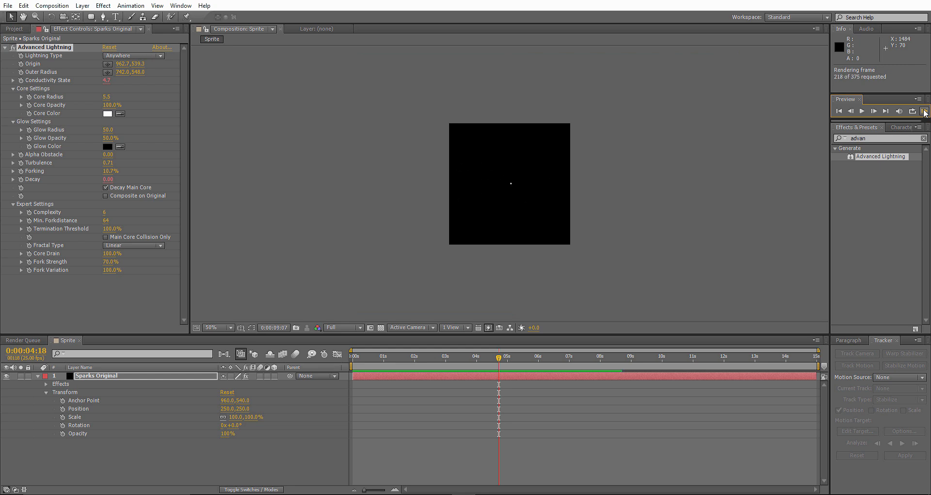
key("space")
key("space")
Return the current time to 0:00:00:00 and add the Sprite composition to the render queue
left_click_drag(365, 359, 351, 331)
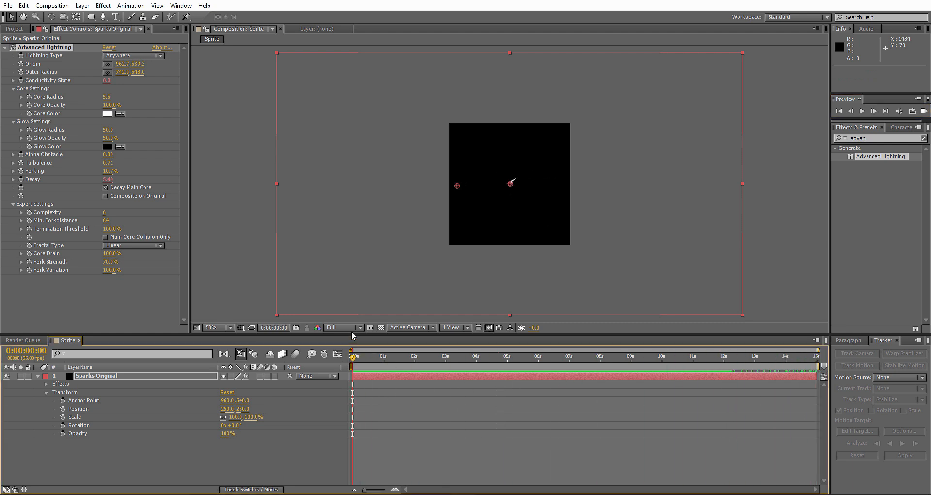
left_click(49, 7)
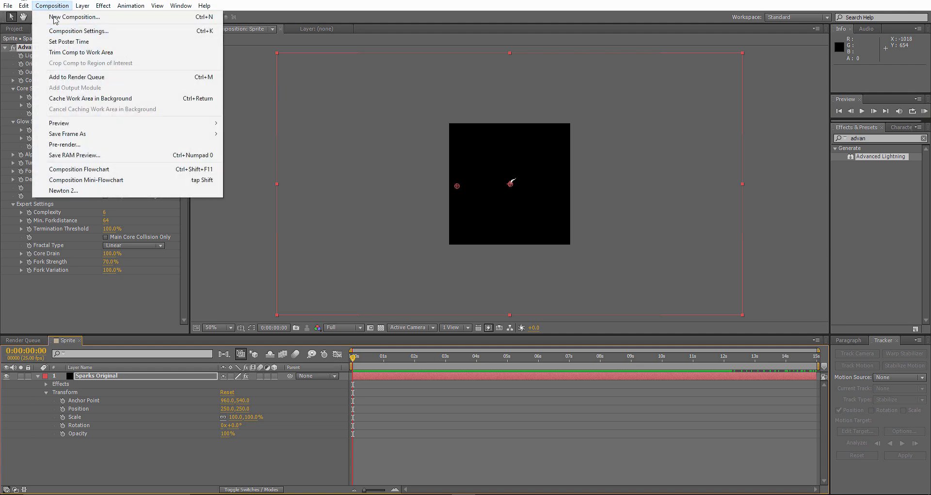
left_click(78, 78)
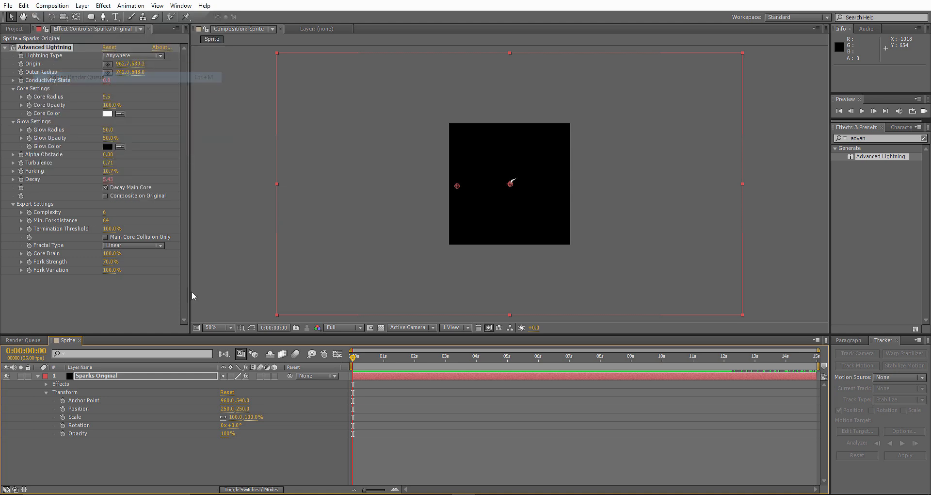
Set the render's output module to QuickTime with RGB + Alpha channels and the Animation codec
left_click(80, 402)
left_click(556, 159)
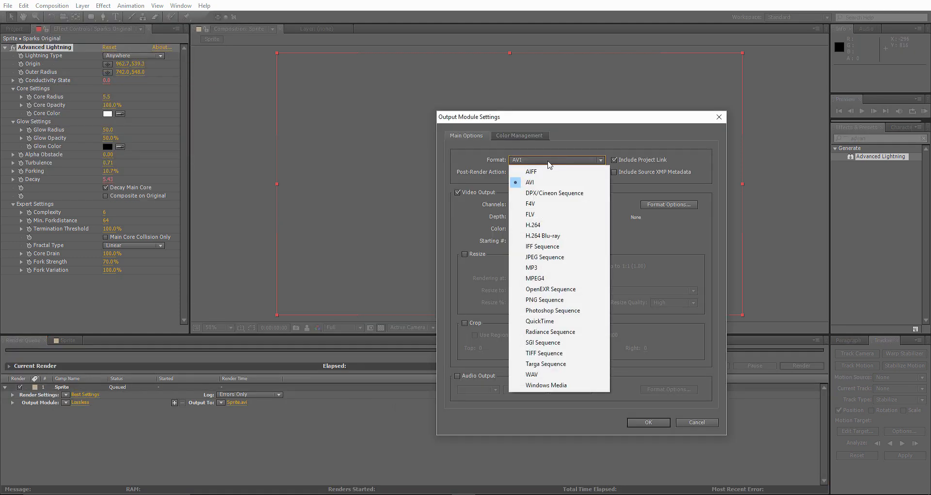
left_click(572, 321)
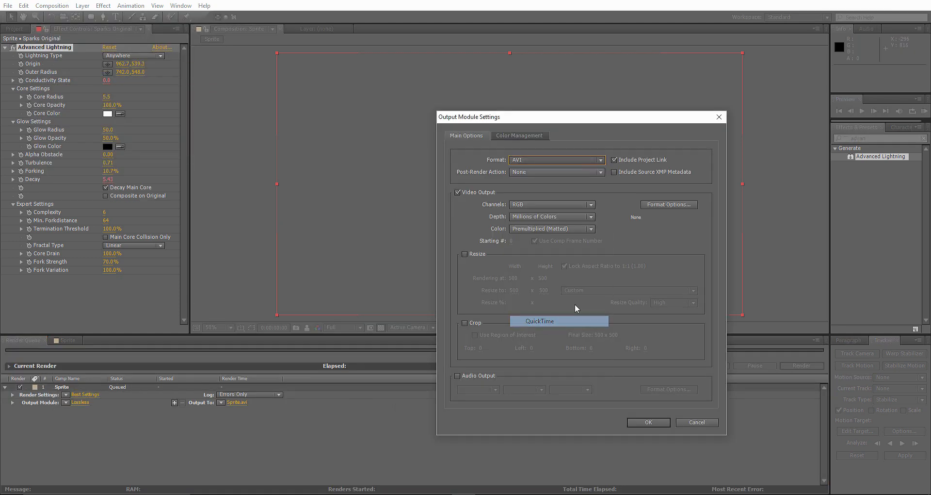
left_click(560, 204)
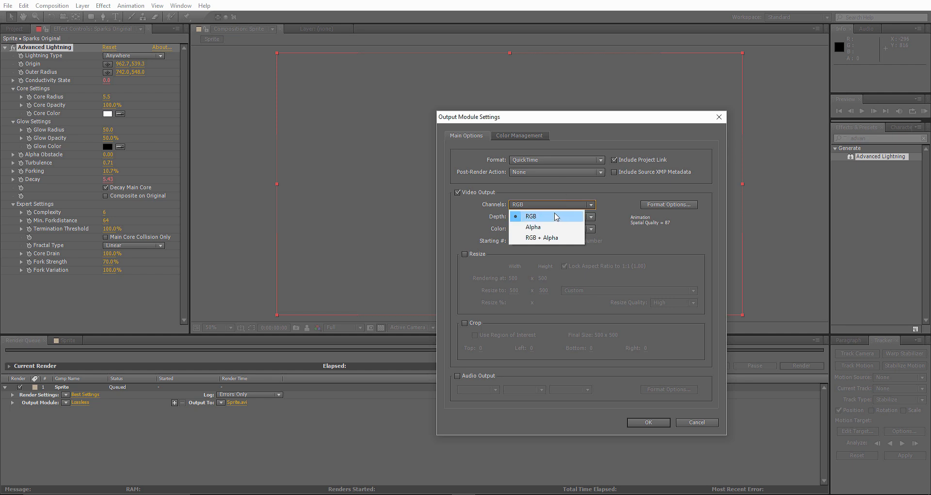
left_click(546, 237)
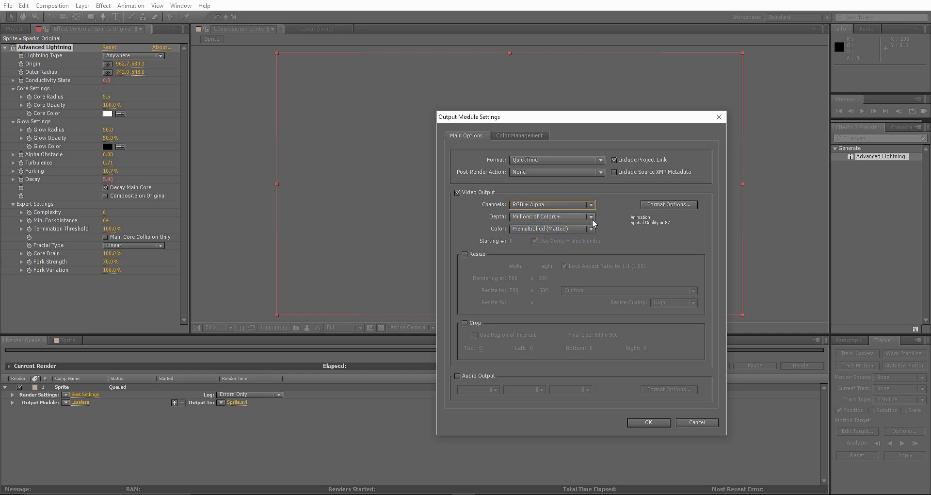
left_click(664, 204)
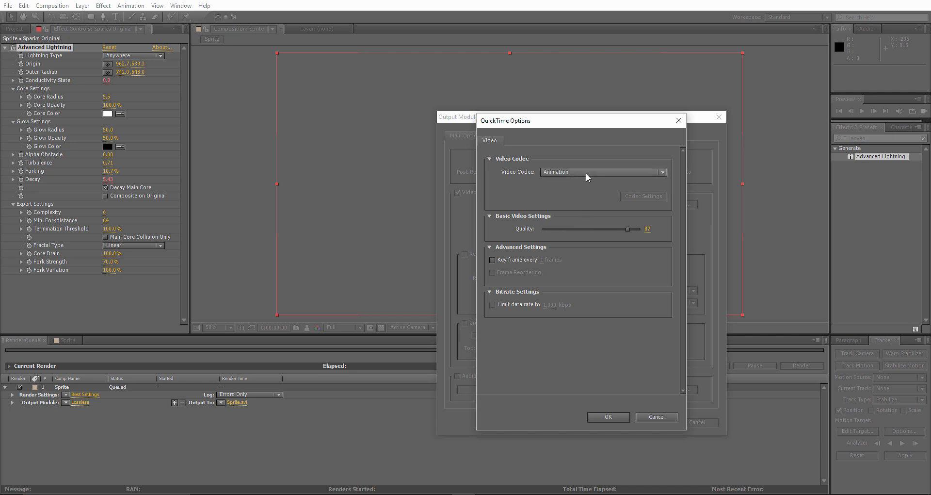
left_click(616, 418)
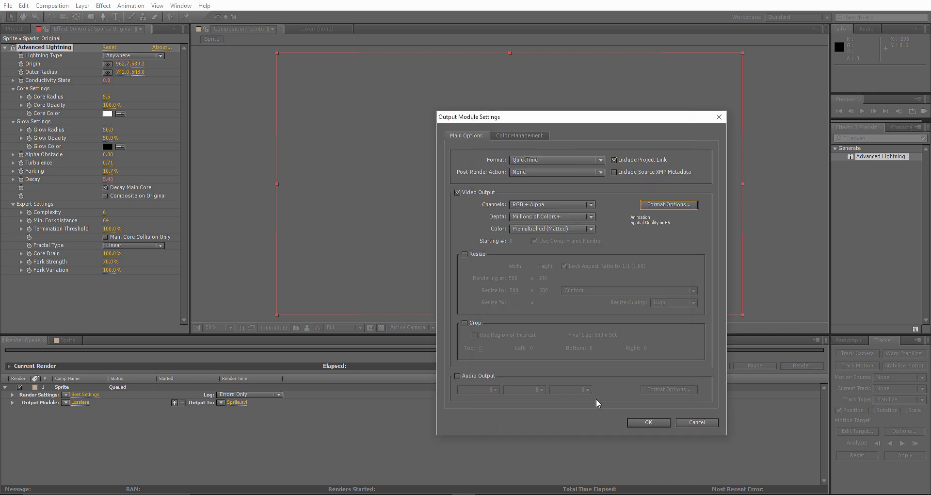
left_click(648, 422)
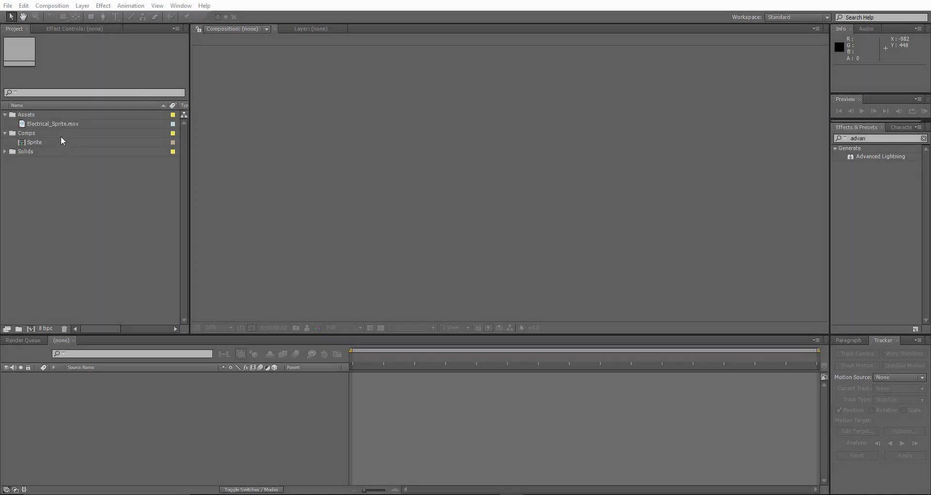
Create a composition from the Electrical_Sprite.mov footage and a new 1920 x 1080 composition named Paritcles
left_click(42, 124)
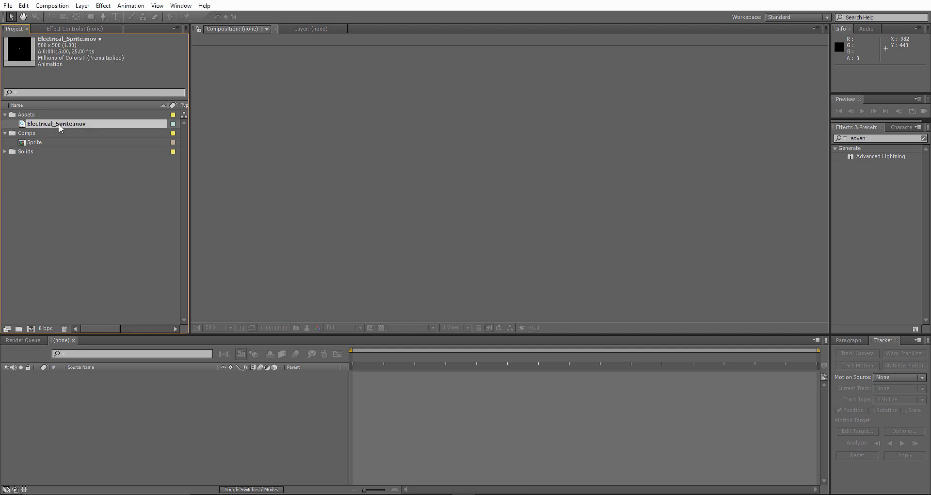
left_click_drag(42, 124, 31, 327)
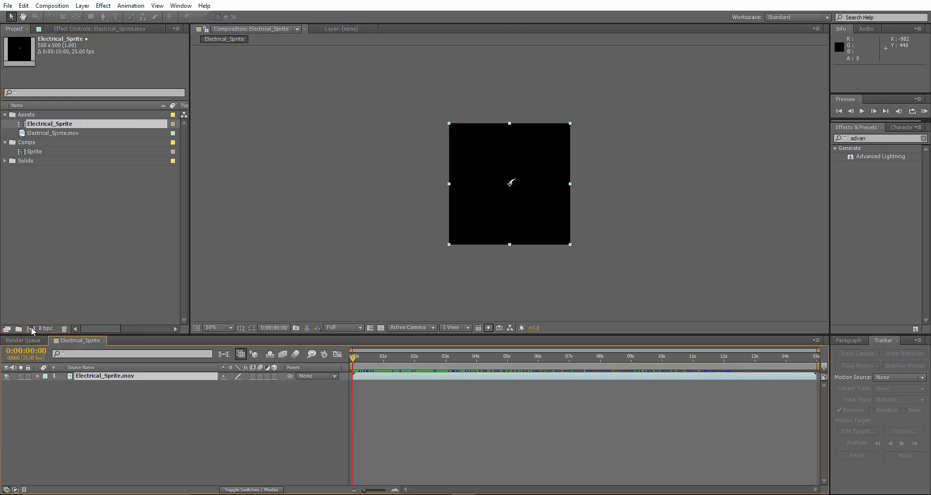
left_click(53, 7)
left_click(101, 18)
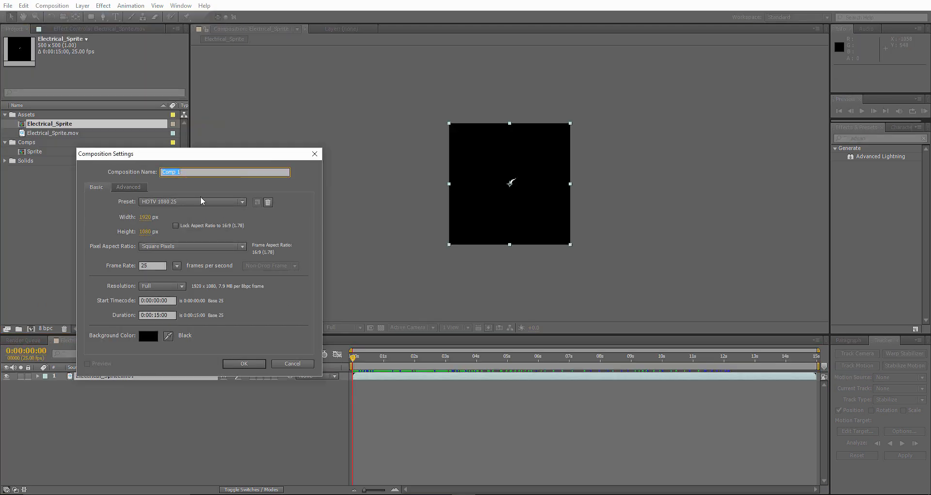
type("Paritcles")
left_click(244, 363)
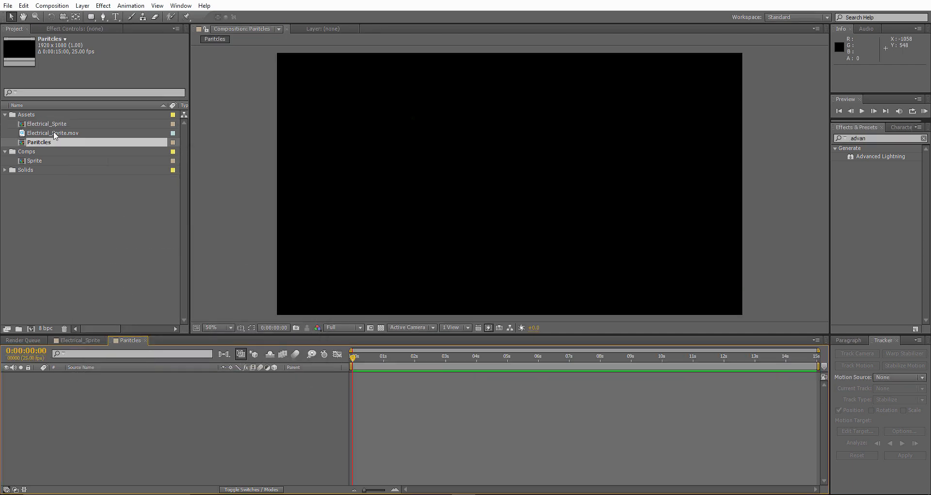
File both new compositions in the Comps folder and place Electrical_Sprite in Paritcles as a hidden layer
left_click(42, 126, "ctrl")
left_click_drag(36, 125, 87, 392)
mouse_move(360, 357)
left_mouse_down()
mouse_move(524, 359)
mouse_move(371, 359)
left_mouse_up()
key("Home")
left_click(6, 376)
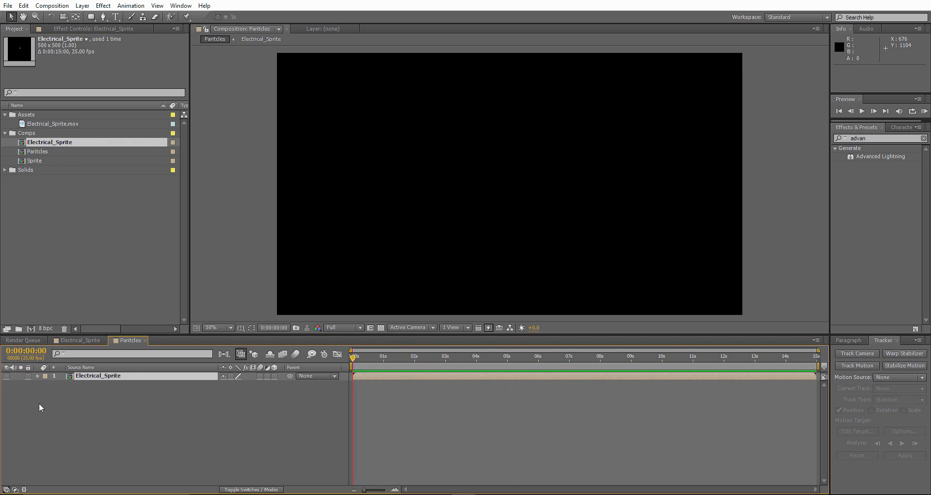
Add a black 1920 x 1080 px solid above the Electrical_Sprite layer
right_click(70, 396)
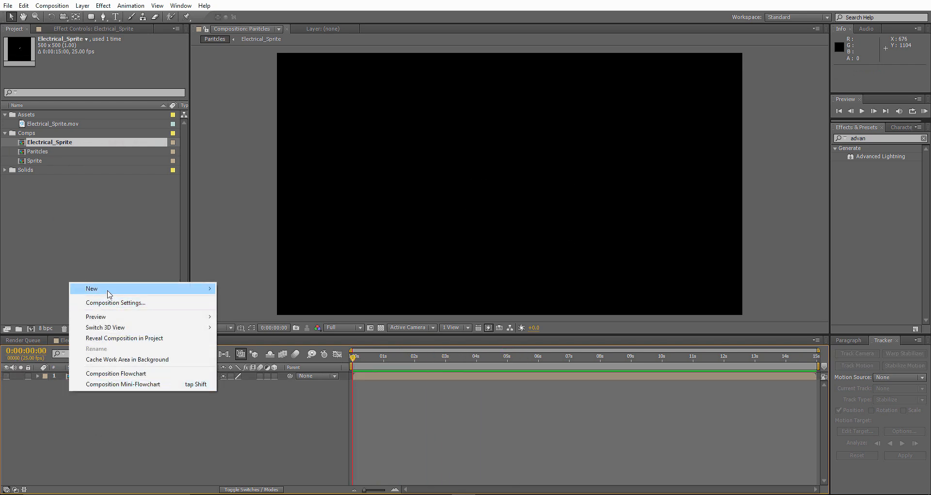
mouse_move(210, 291)
left_click(238, 313)
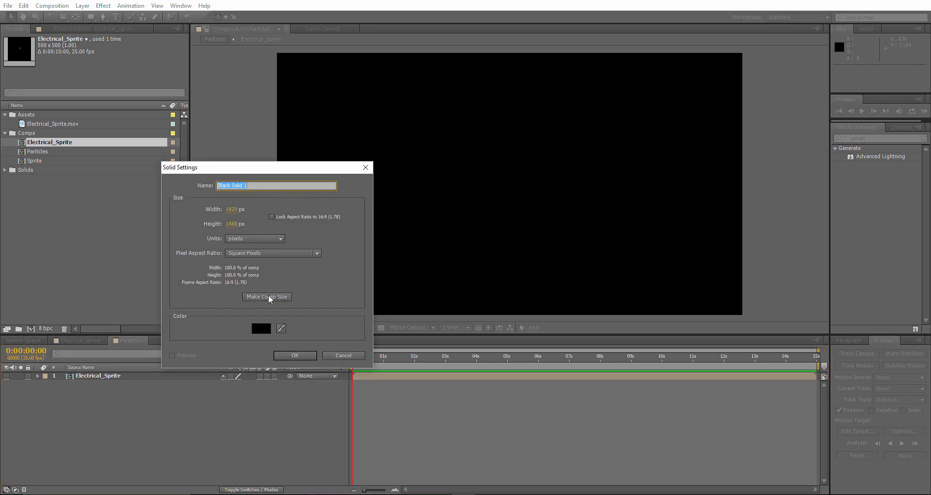
left_click(295, 355)
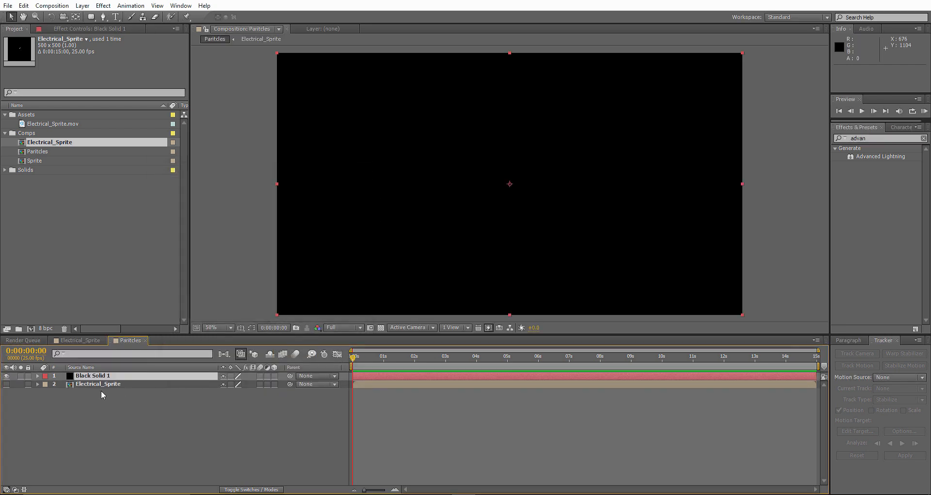
Apply the Particular effect to the black solid and scrub the timeline to 0:00:02:18 to show the particles
right_click(100, 378)
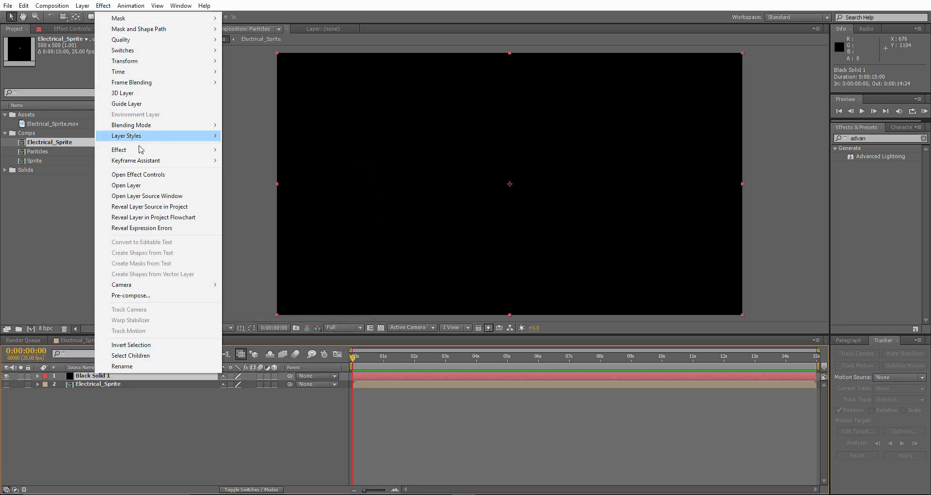
mouse_move(146, 153)
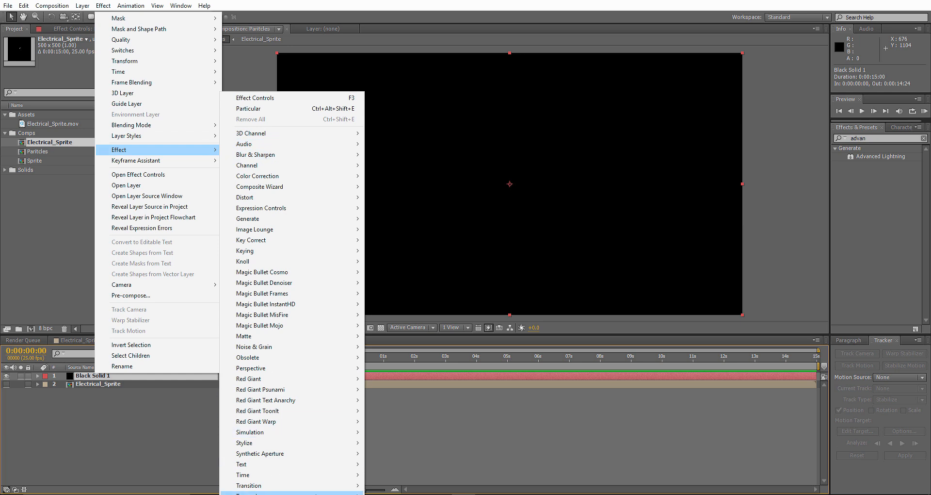
mouse_move(262, 493)
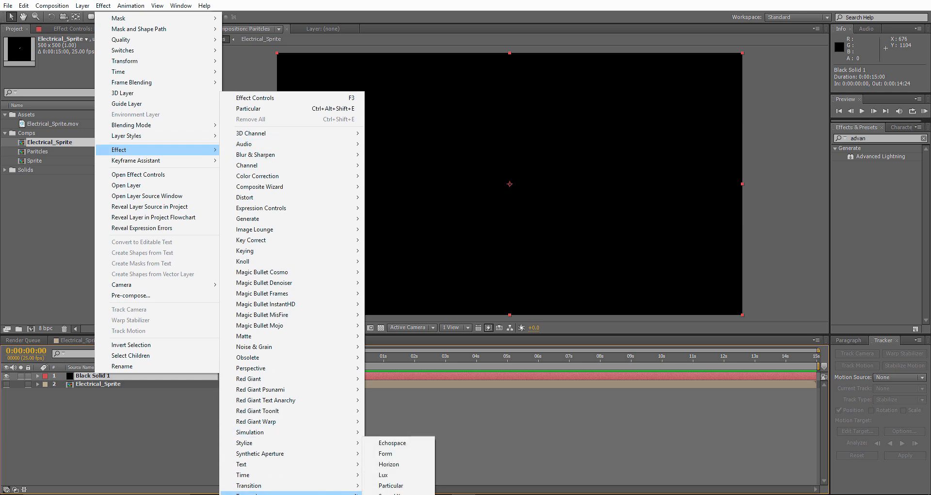
left_click(391, 485)
left_click_drag(353, 358, 437, 350)
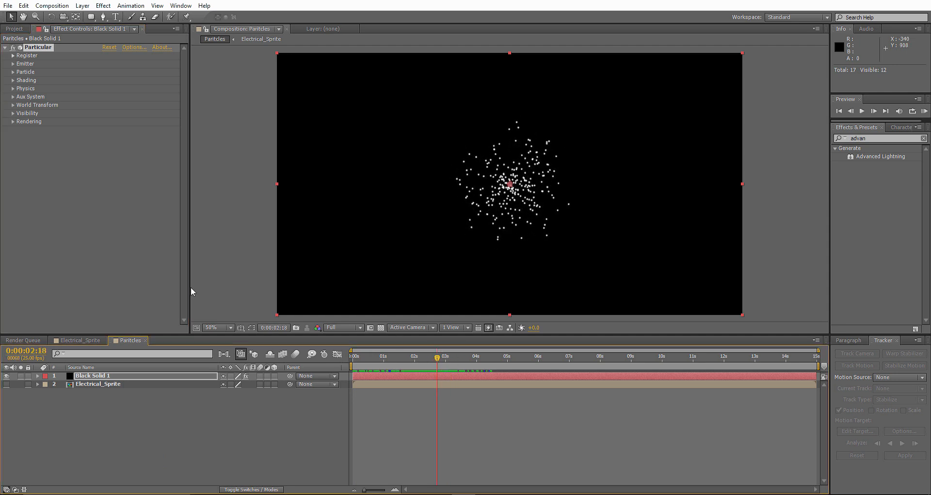
Set the emitter's Particles/sec to 5 and scrub the animation to 0:00:03:18
left_click(13, 63)
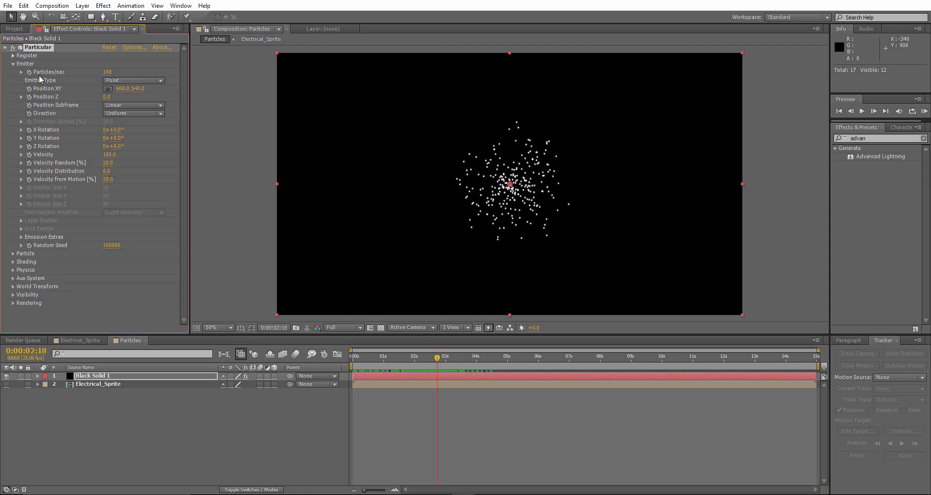
left_click(106, 73)
type("5")
key("Return")
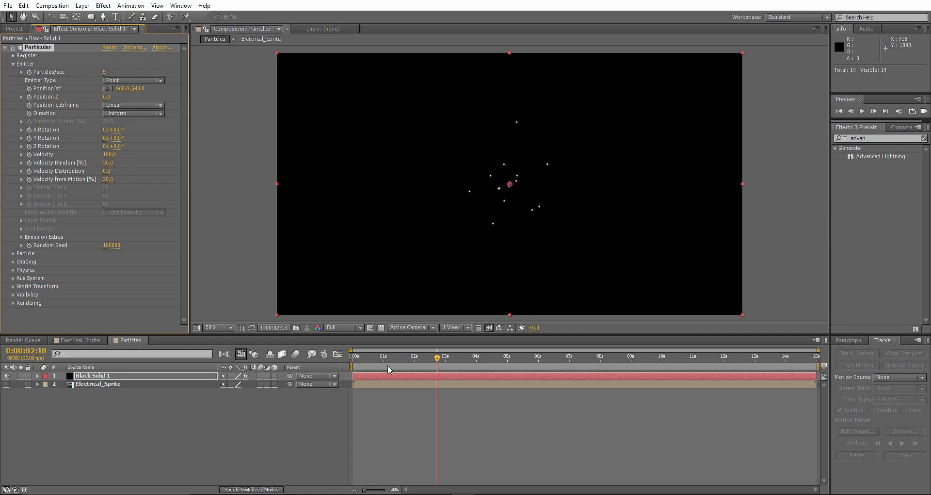
left_click_drag(374, 358, 467, 337)
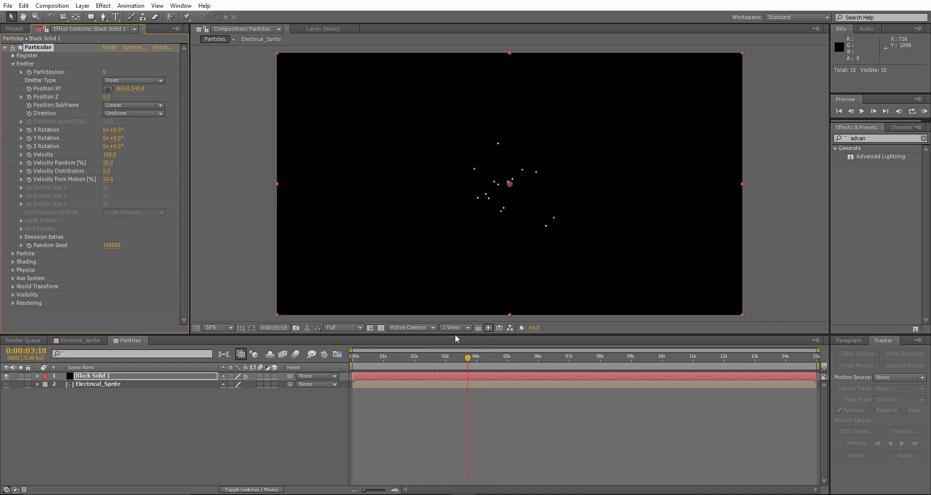
Set the emitter's Velocity to 25 and Emitter Type to Sphere, scrubbing to 0:00:05:22 to check the motion
left_click(110, 155)
type("25")
key("Return")
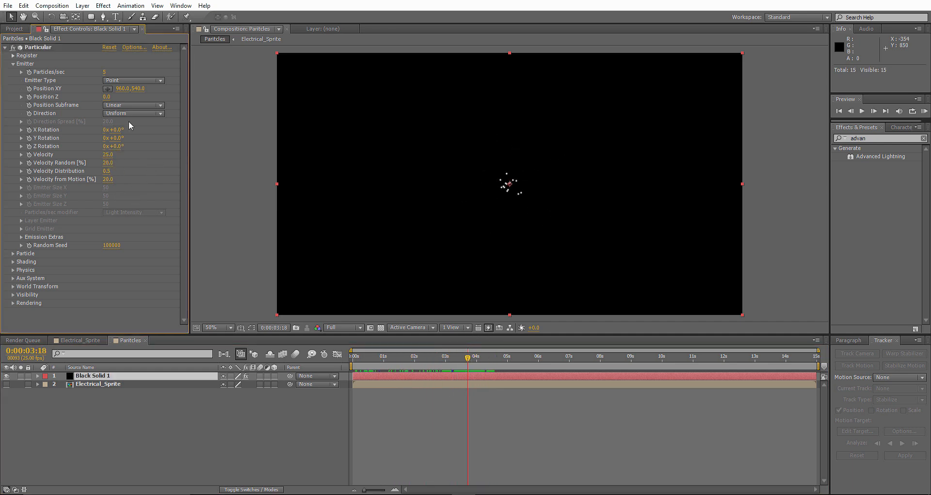
left_click(128, 81)
left_click(136, 113)
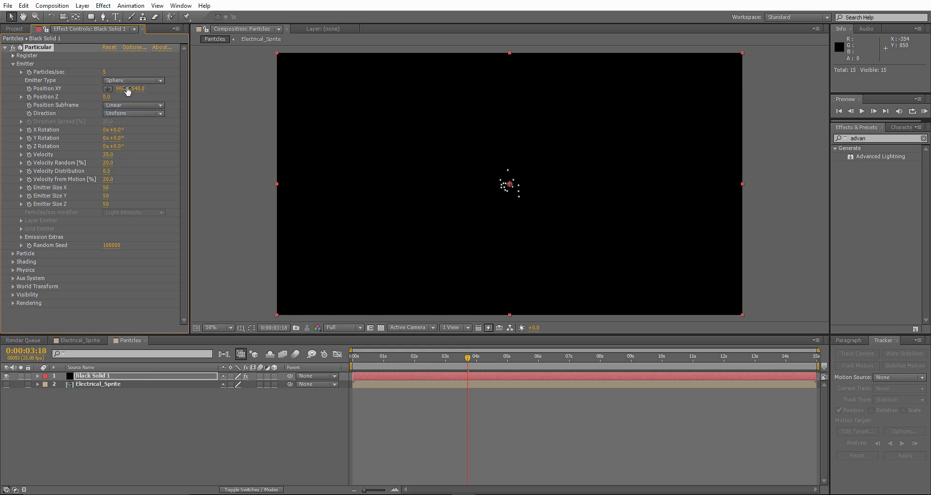
left_click_drag(353, 360, 535, 331)
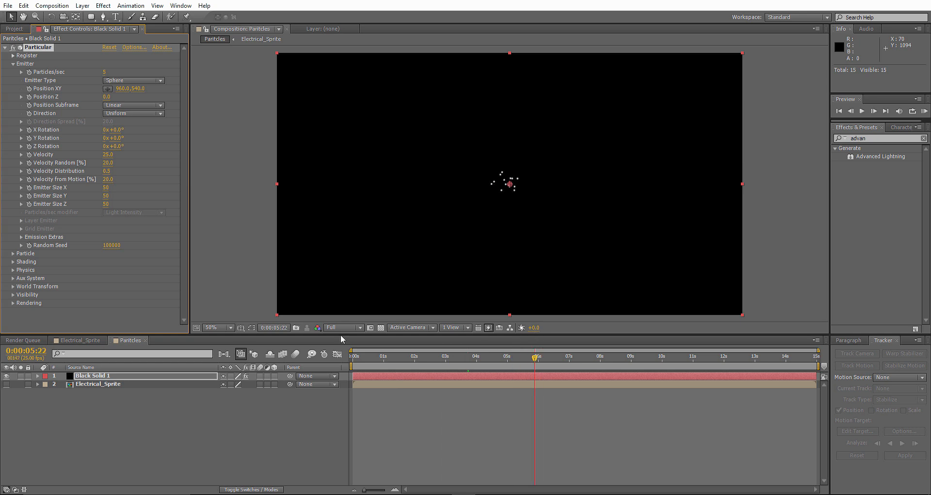
Set the particle Life to 2 seconds and Life Random to 83%, with the current time at 0:00:04:15
left_click(13, 253)
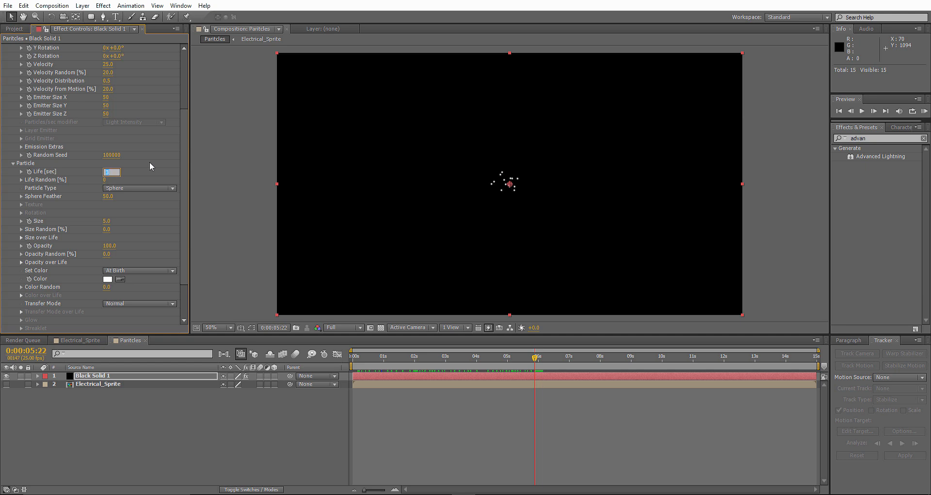
type("2")
key("Return")
left_click_drag(357, 359, 495, 341)
left_click_drag(136, 177, 142, 177)
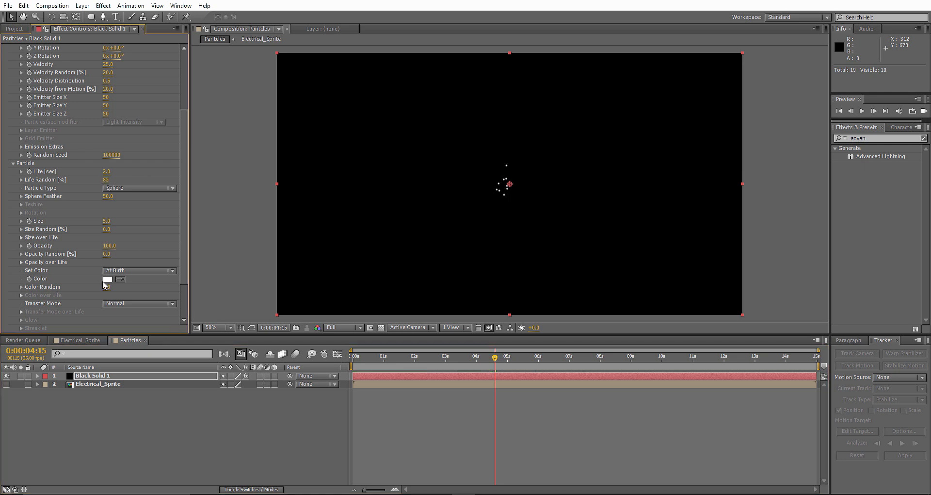
Set the particle Size to 121 and change the Particle Type to Sprite
left_click_drag(111, 221, 167, 222)
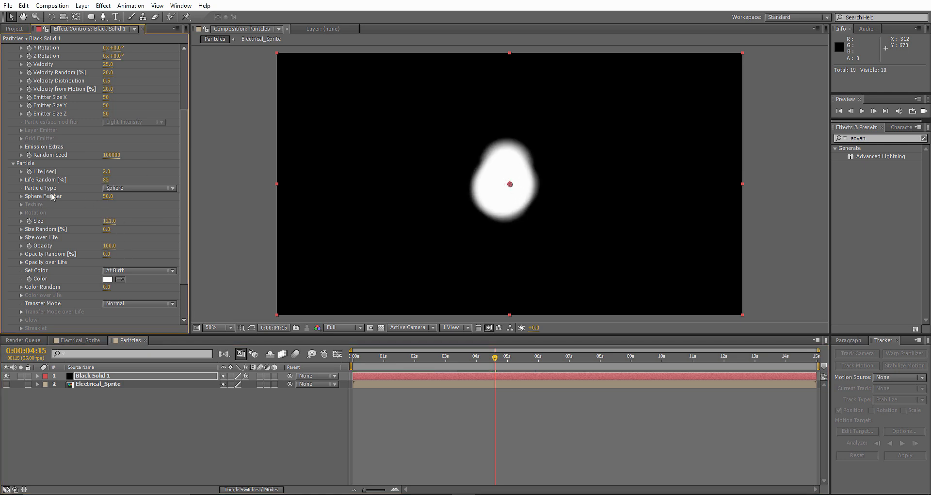
left_click(124, 188)
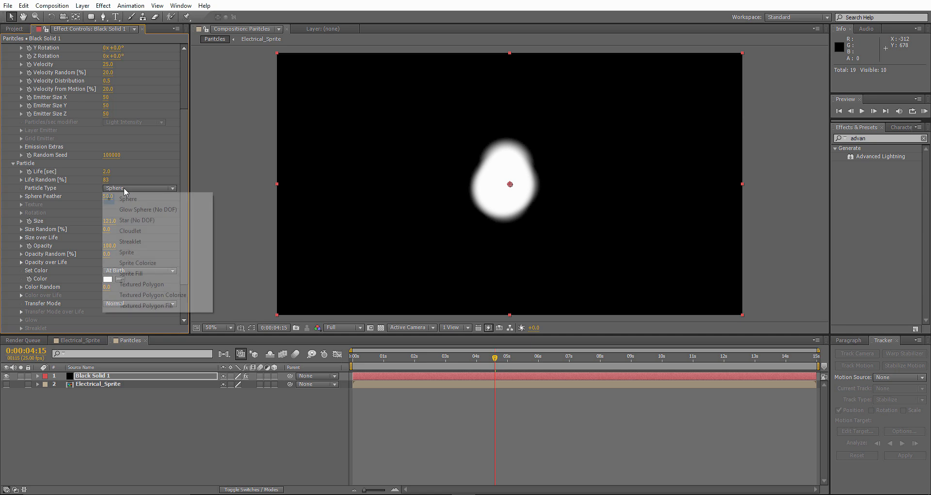
left_click(132, 255)
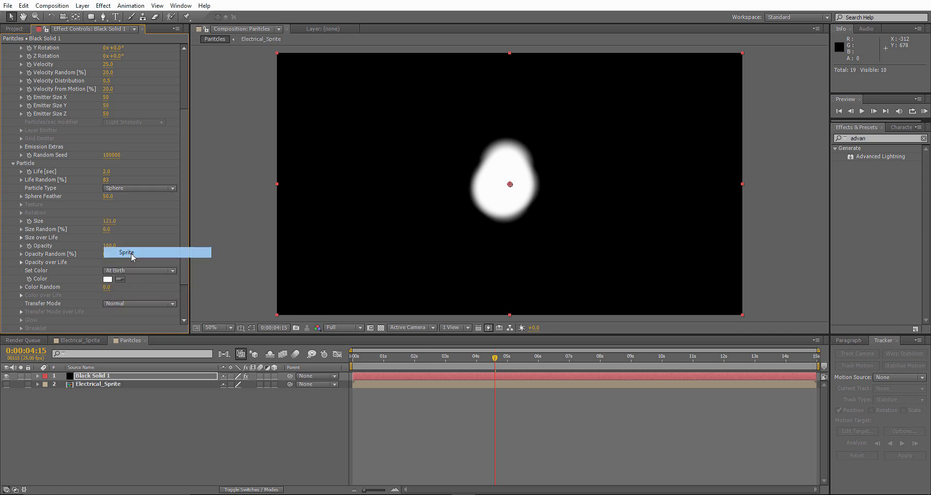
Use the Electrical_Sprite layer as particle texture with Start at Birth - Play Once time sampling, and scrub to 0:00:03:15
left_click(21, 204)
left_click(123, 212)
left_click(150, 248)
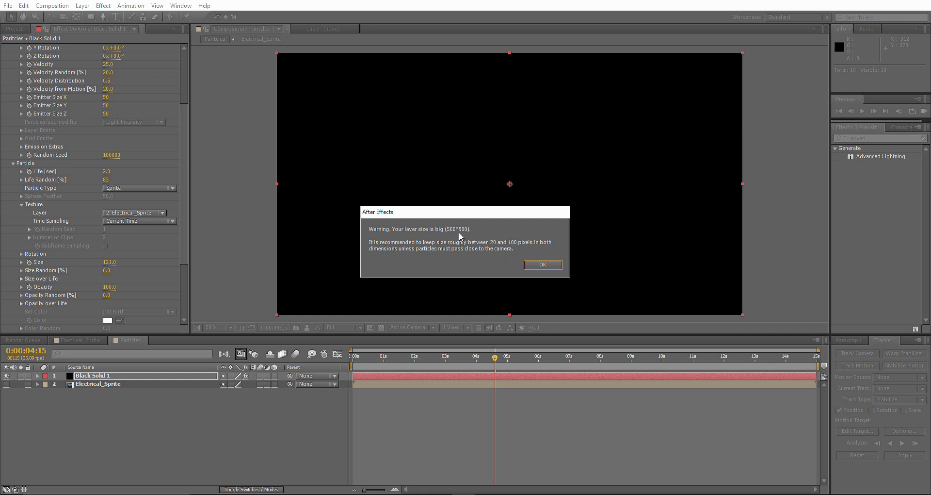
left_click(538, 265)
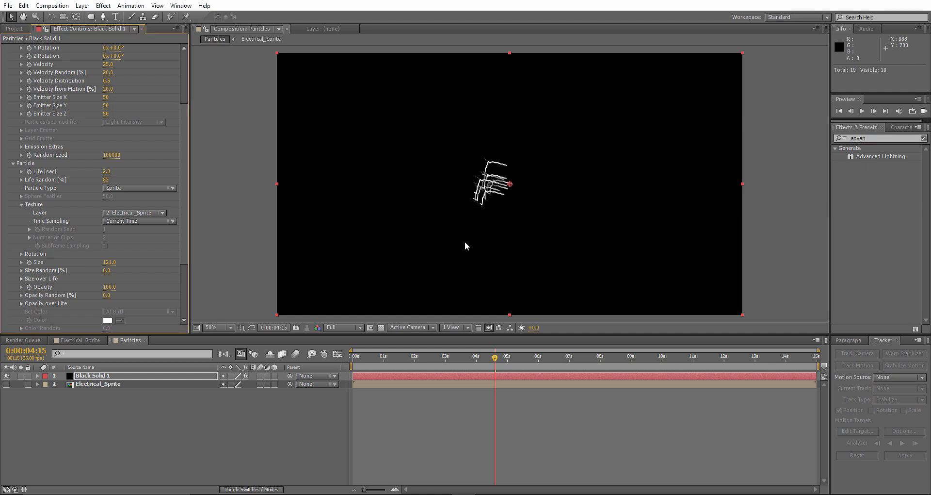
left_click(154, 221)
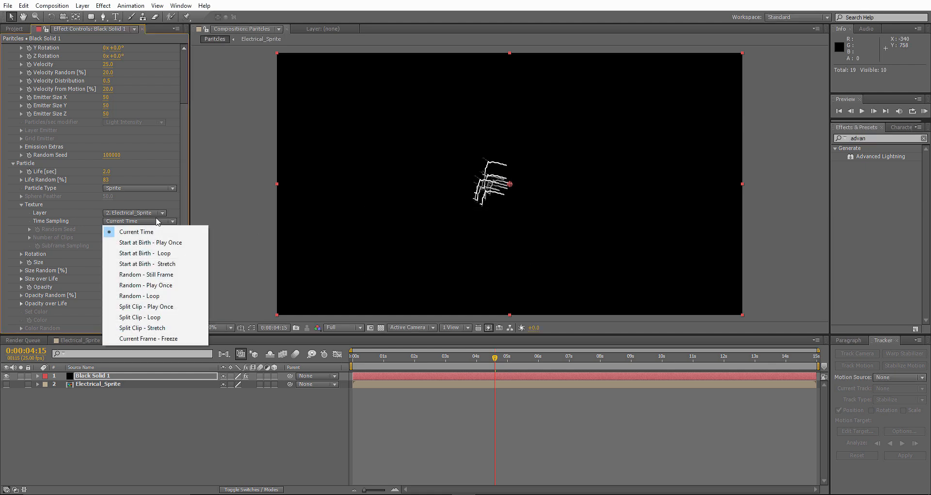
left_click(164, 244)
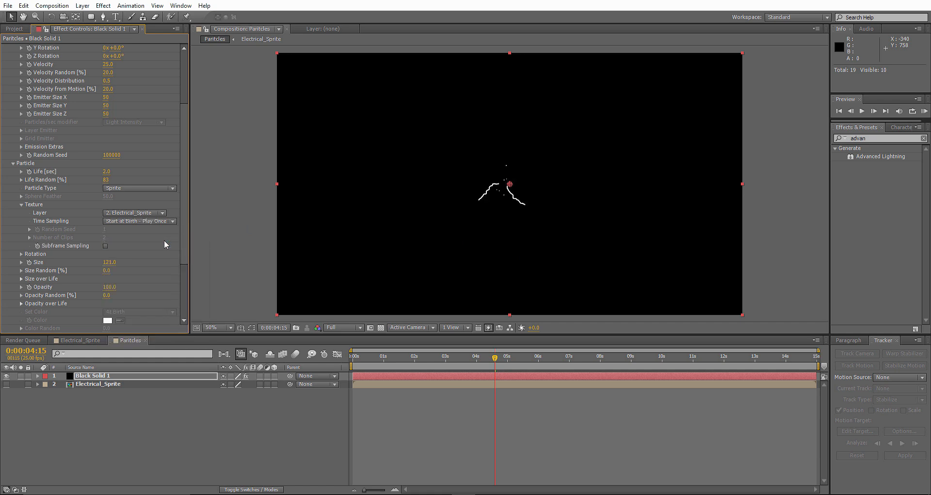
left_click_drag(359, 349, 463, 356)
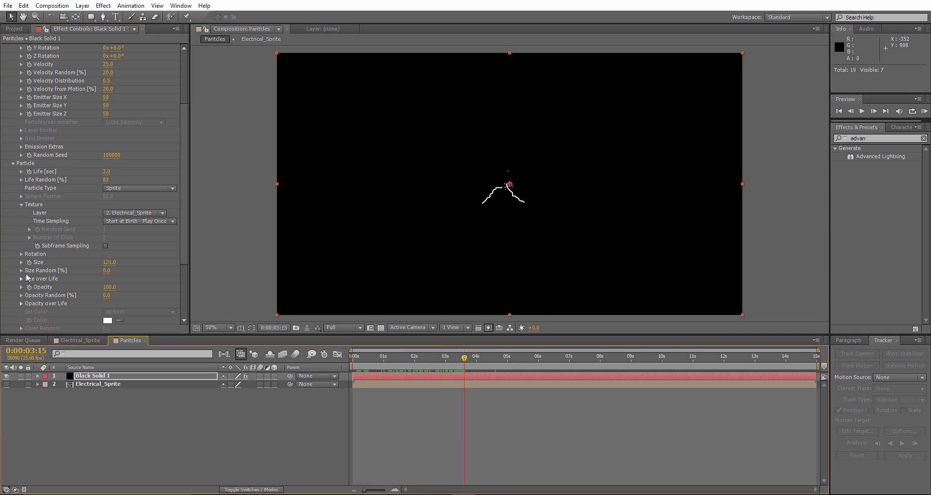
Set the particles' Random Rotation to 100 and the texture's Time Sampling to Random - Play Once, and preview the result
left_click(22, 254)
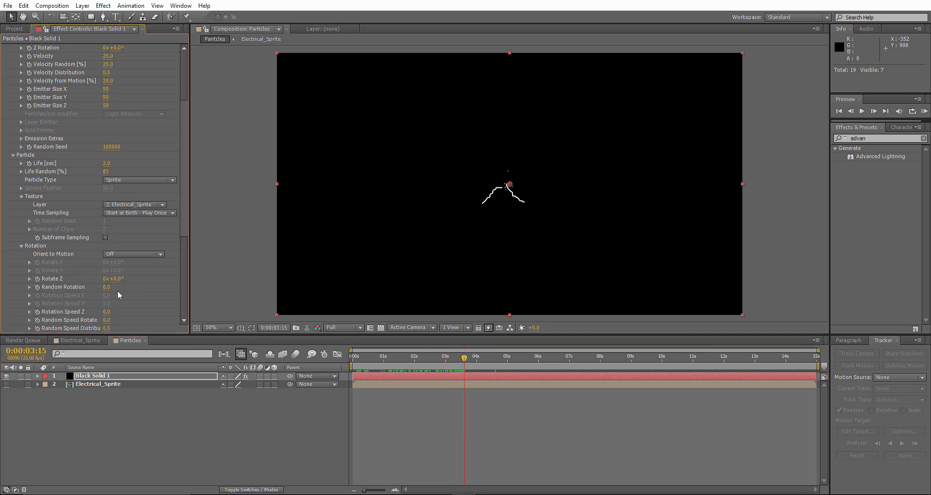
left_click_drag(107, 291, 146, 290)
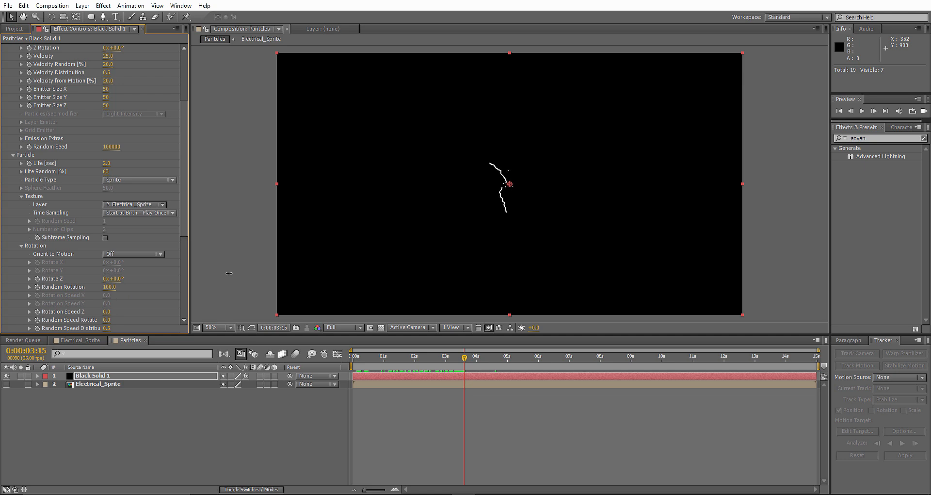
left_click(136, 212)
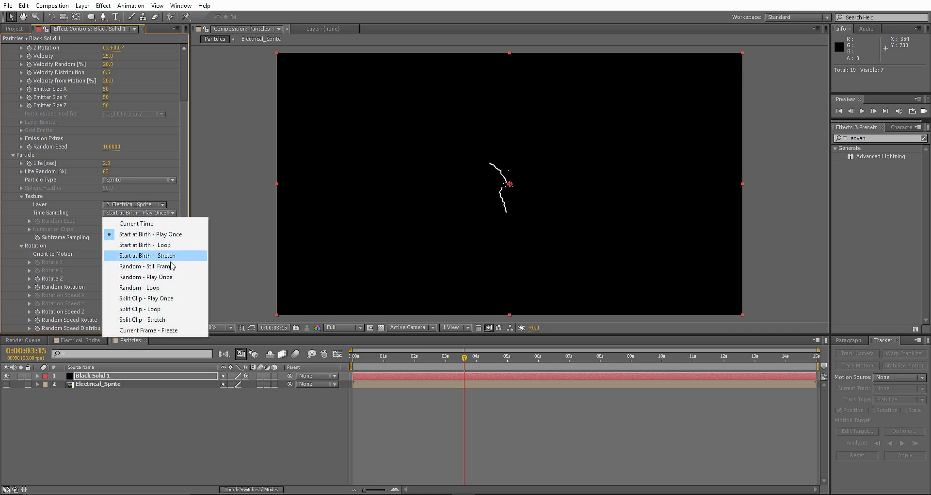
left_click(156, 280)
left_click(925, 111)
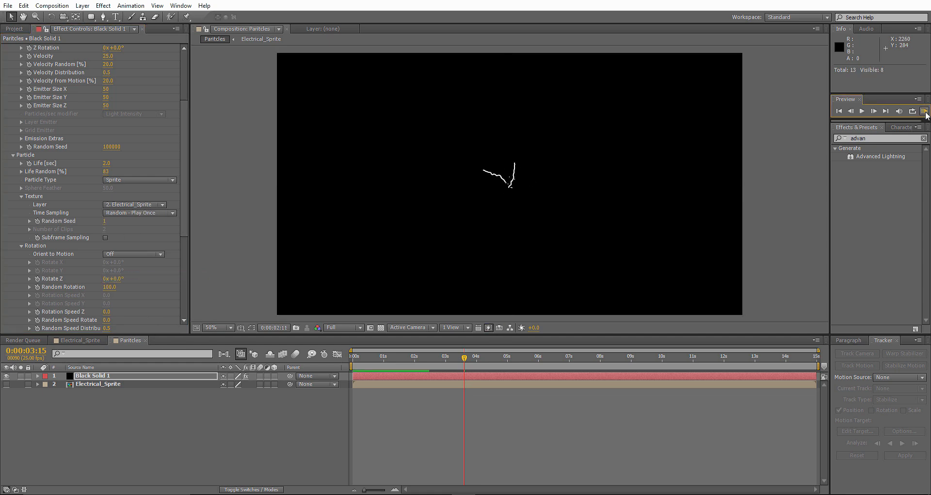
Shorten the particle Life to 1 second and preview the animation
left_click(106, 163)
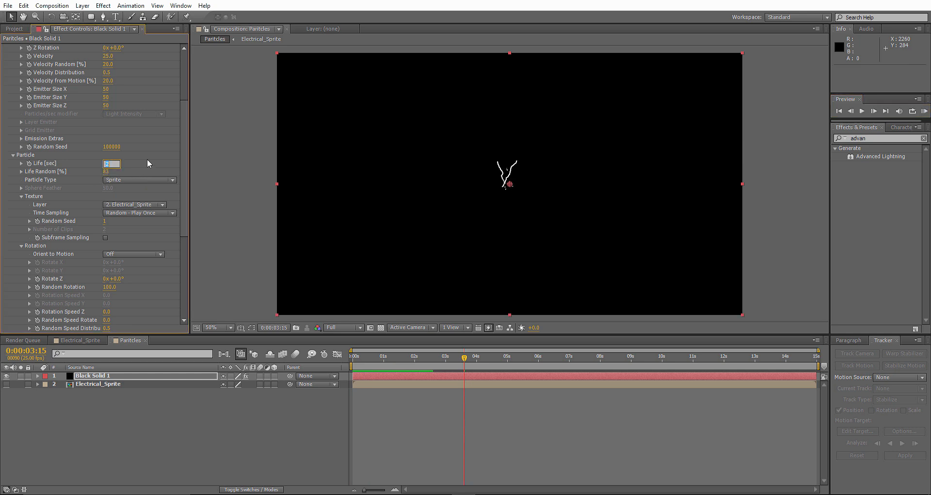
type("1")
key("Return")
left_click(925, 111)
key("space")
key("space")
left_click(924, 111)
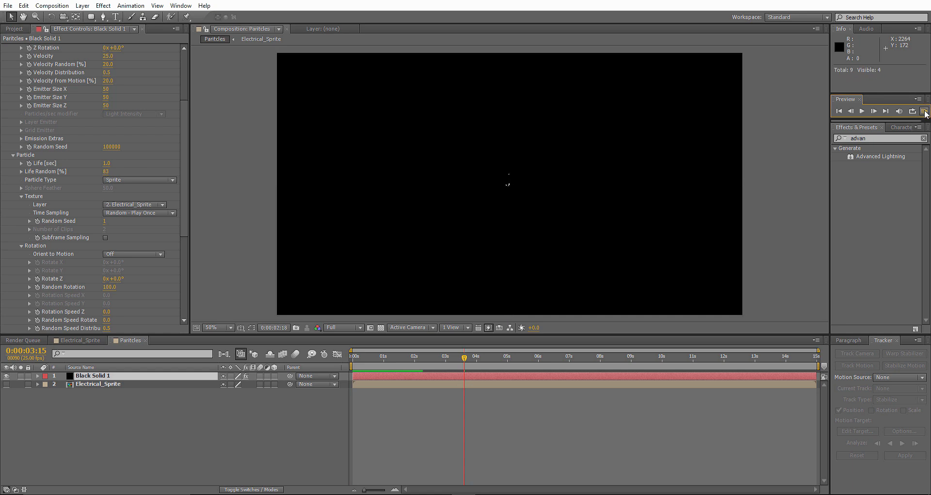
key("space")
key("space")
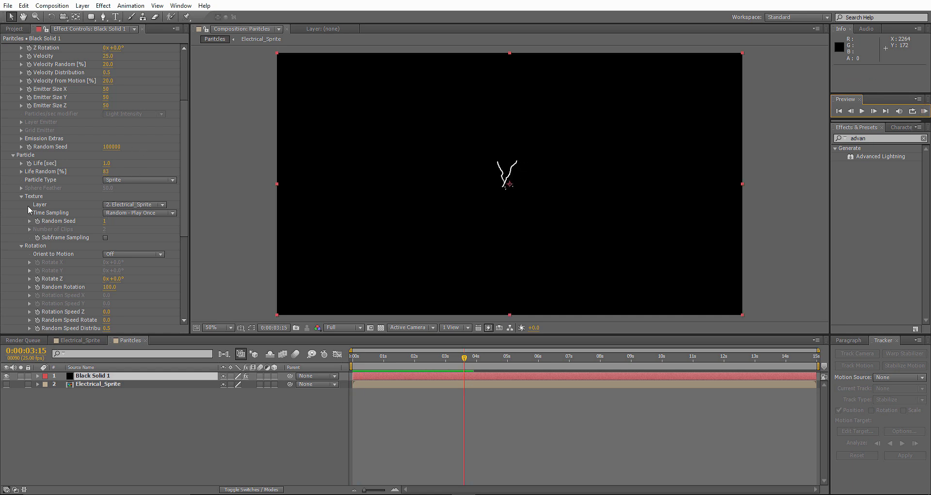
Set the particle Size Random to 50%
scroll(29, 192, "down", 2)
scroll(68, 255, "down", 1)
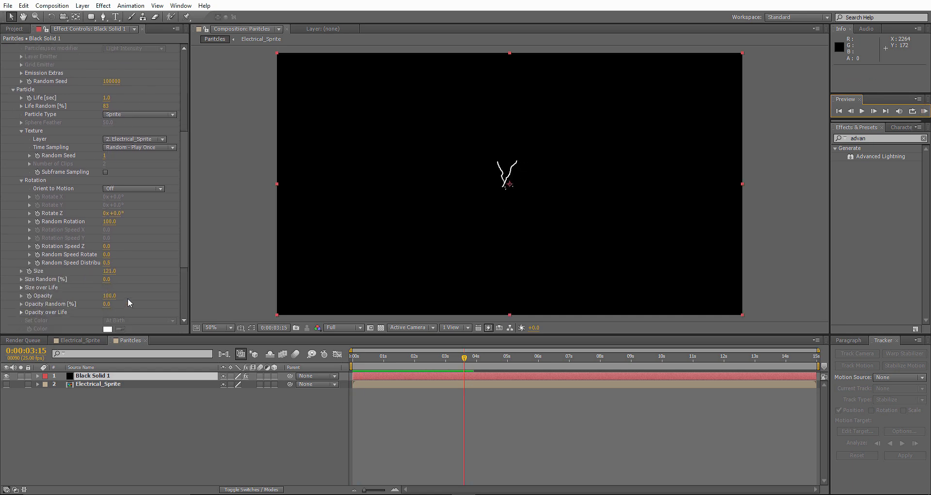
left_click(109, 280)
key("Return")
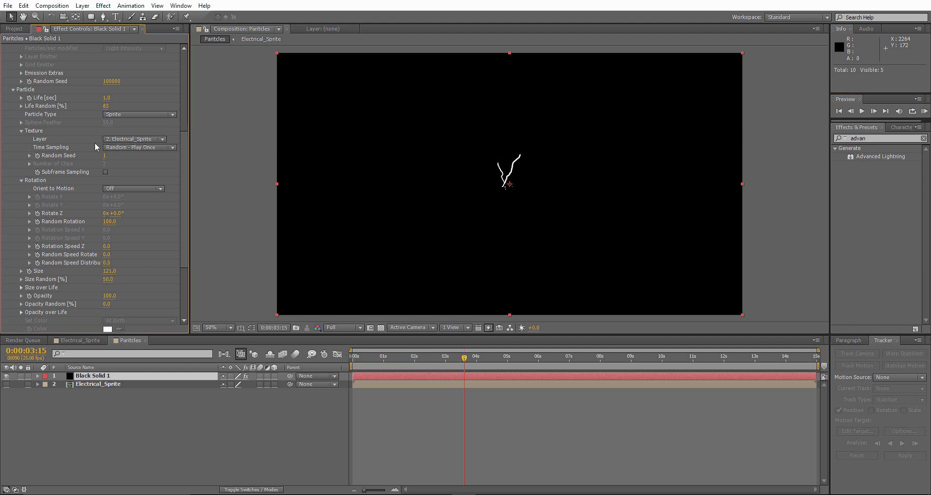
Set the particles' Rotation Speed Z to 1 and Random Speed Rotate to 0.2
left_click(107, 245)
type("1")
key("Return")
left_click(107, 254)
type("0.2")
key("Return")
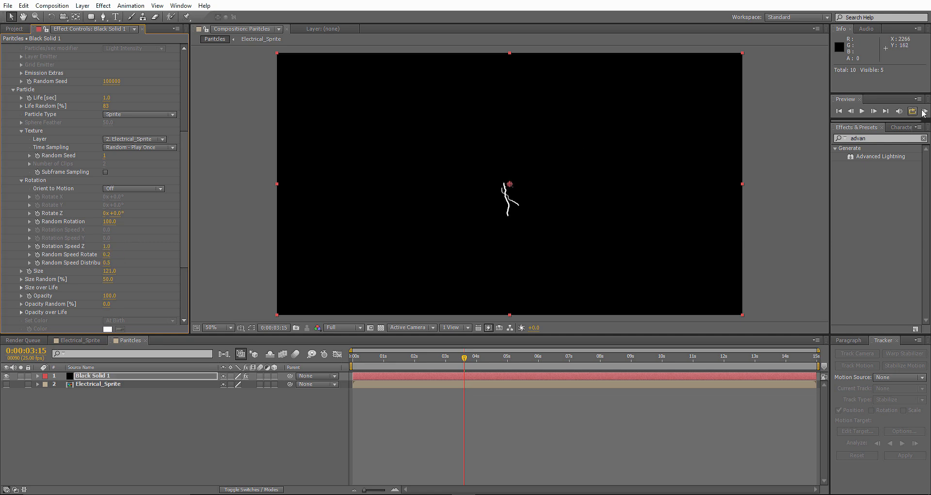
Change the particles' Transfer Mode to Screen and preview the animation
scroll(133, 264, "down", 3)
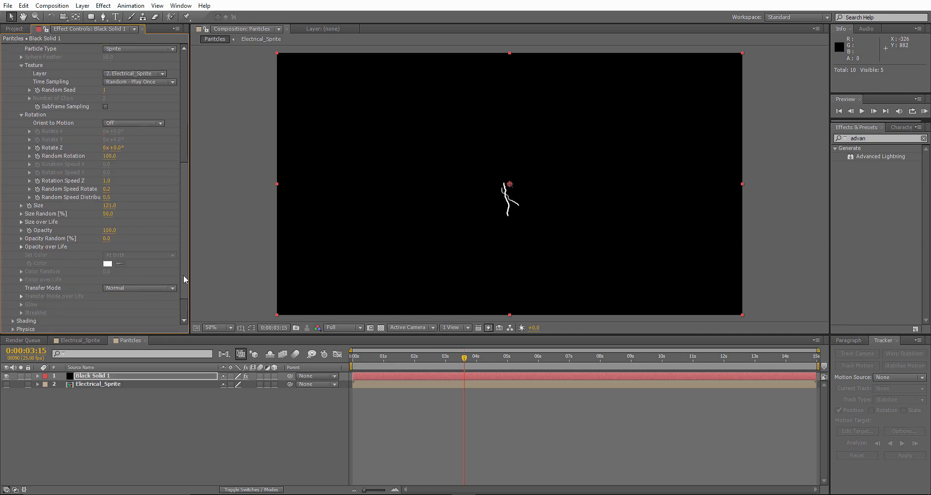
left_click(134, 288)
left_click(144, 321)
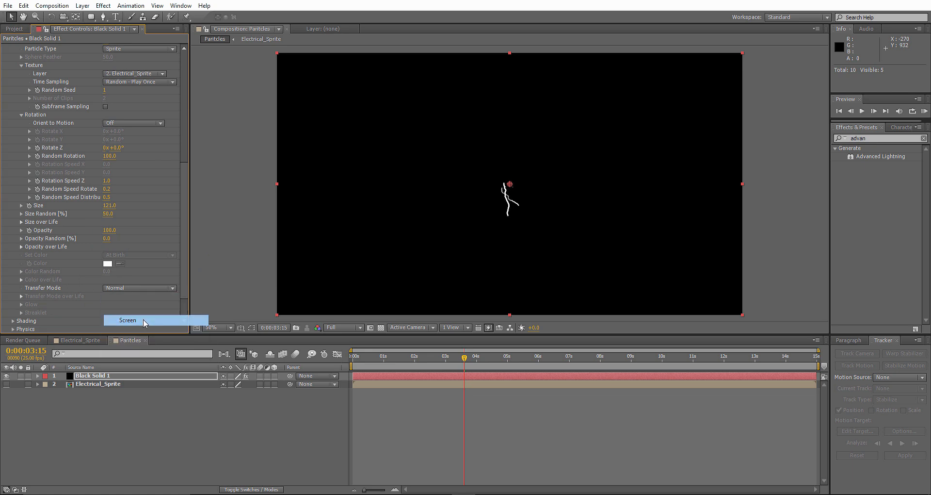
left_click(925, 110)
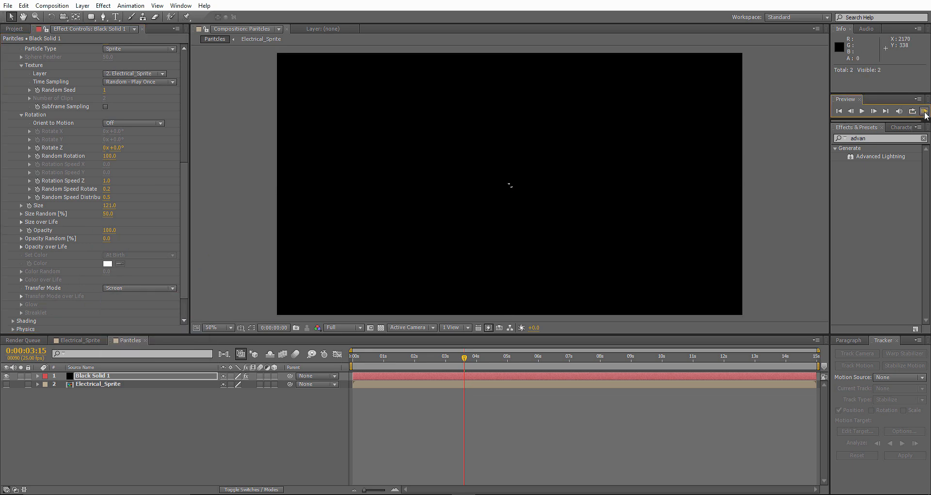
left_click(108, 181)
key("Return")
In the Air physics settings, set Air Resistance to 1 and enable Air Resistance Rotation, previewing the effect
scroll(22, 245, "down", 1)
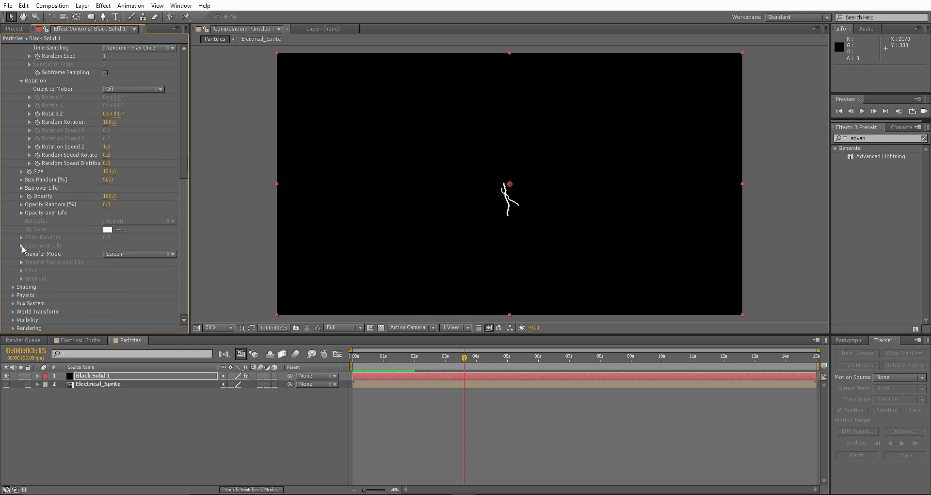
left_click(12, 295)
scroll(85, 282, "down", 1)
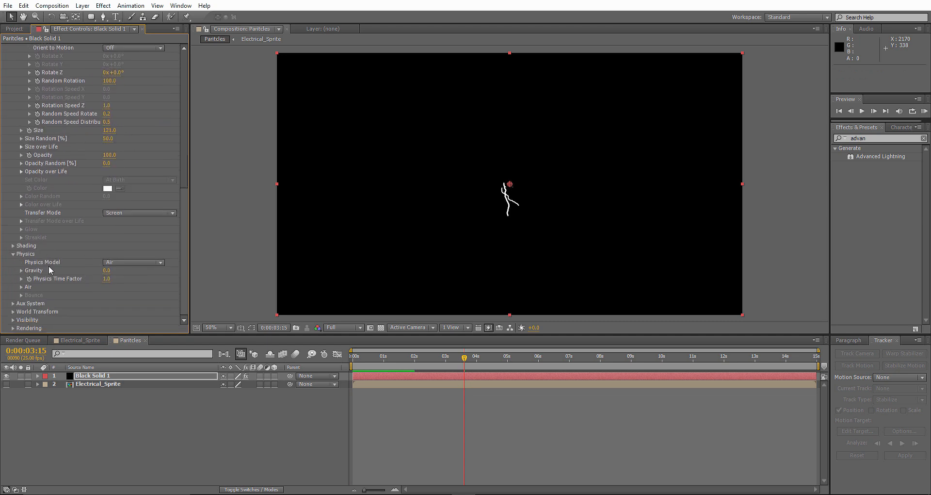
left_click(21, 287)
scroll(34, 287, "down", 2)
left_click(108, 246)
type("1")
key("Return")
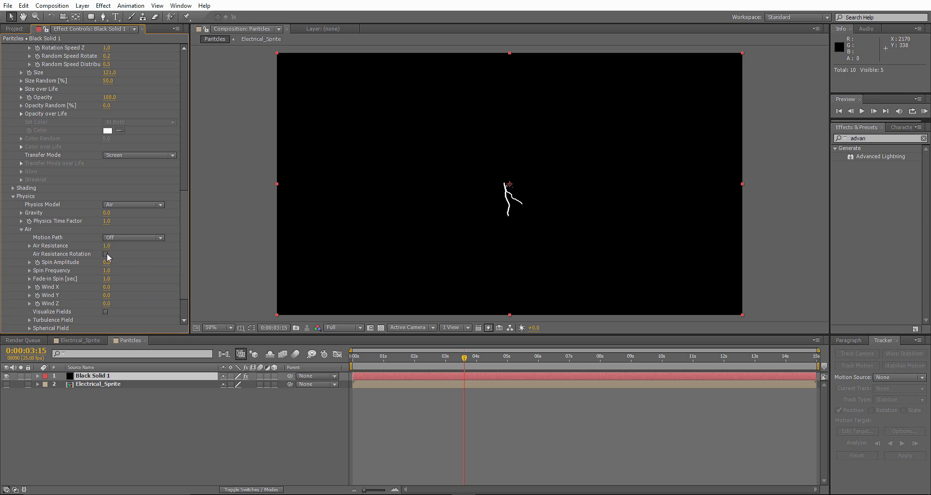
left_click(105, 255)
left_click(924, 110)
Set the particles' Rotation Speed Z to 0 and preview the motion
scroll(150, 226, "up", 6)
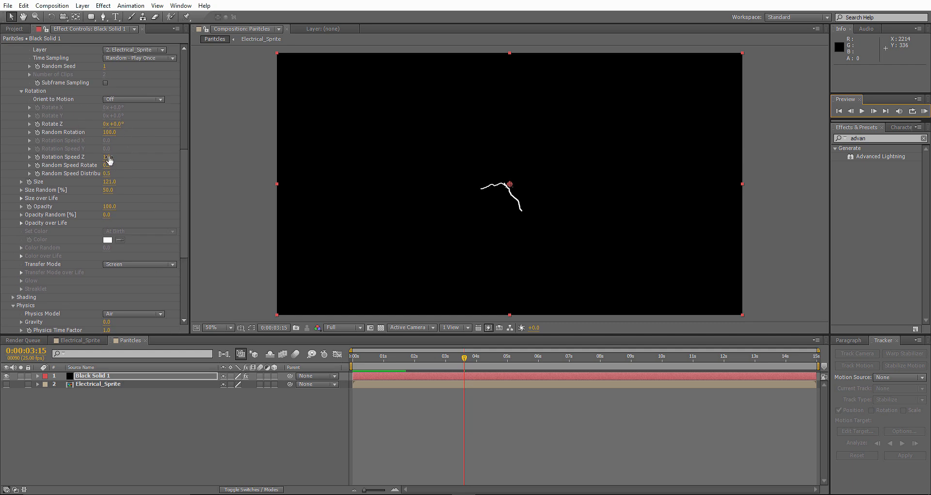
left_click(108, 157)
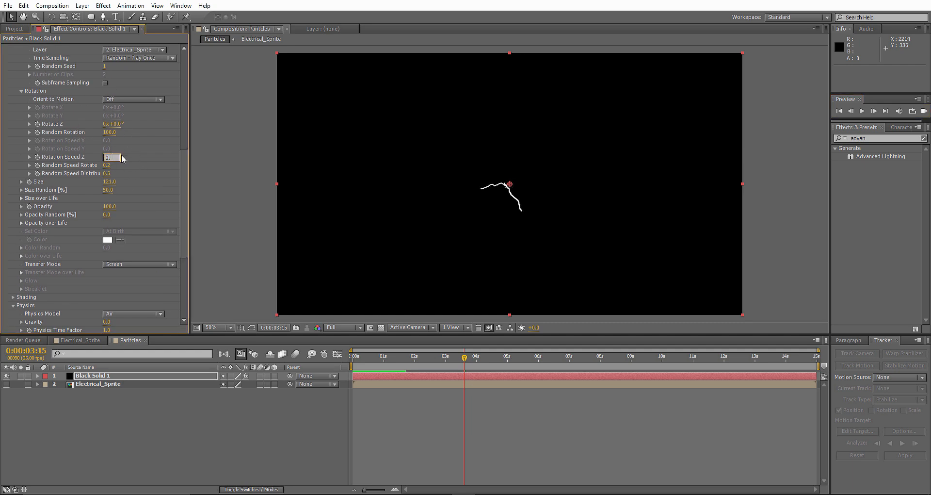
key("Return")
left_click(925, 111)
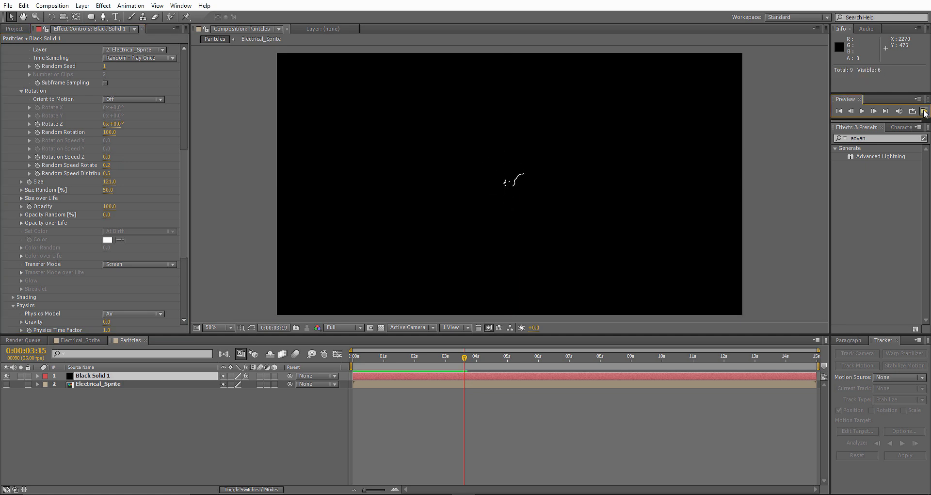
key("space")
key("space")
Draw a Size over Life curve that rises steeply at birth and gradually up to full size, and preview it
scroll(74, 235, "down", 3)
scroll(43, 182, "up", 3)
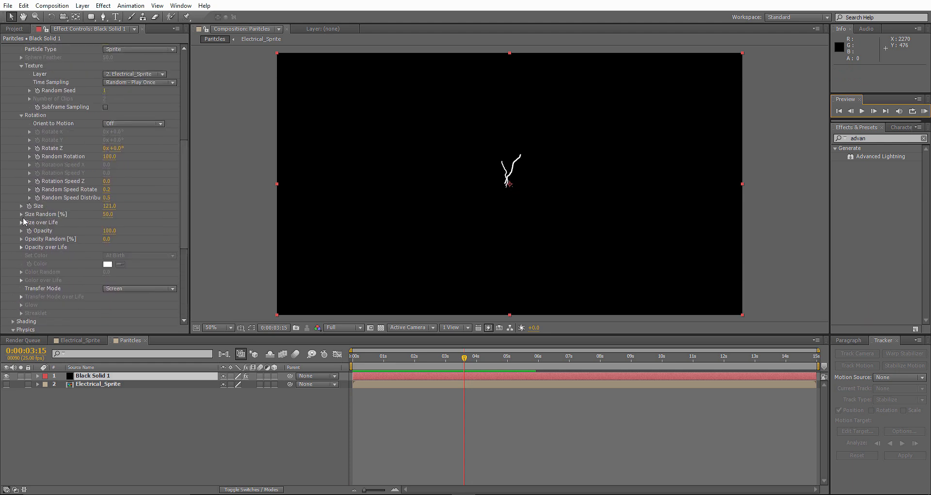
left_click(21, 222)
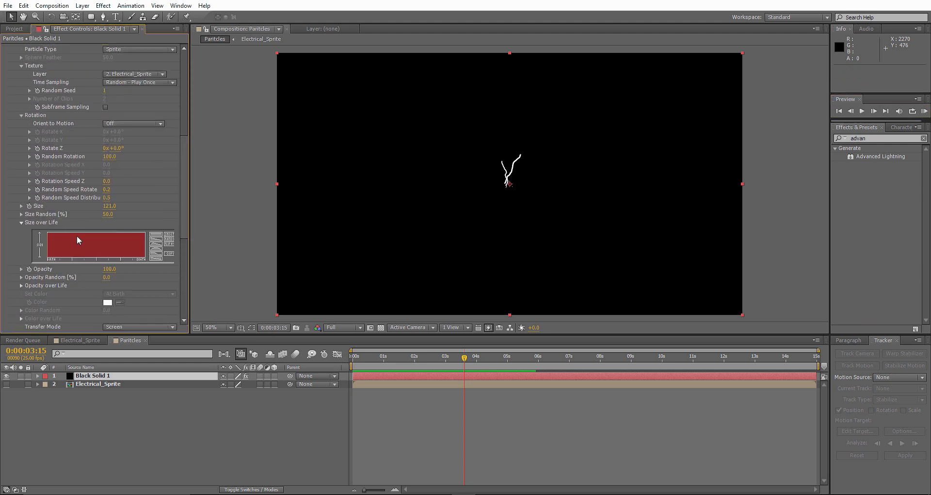
left_click_drag(49, 259, 162, 228)
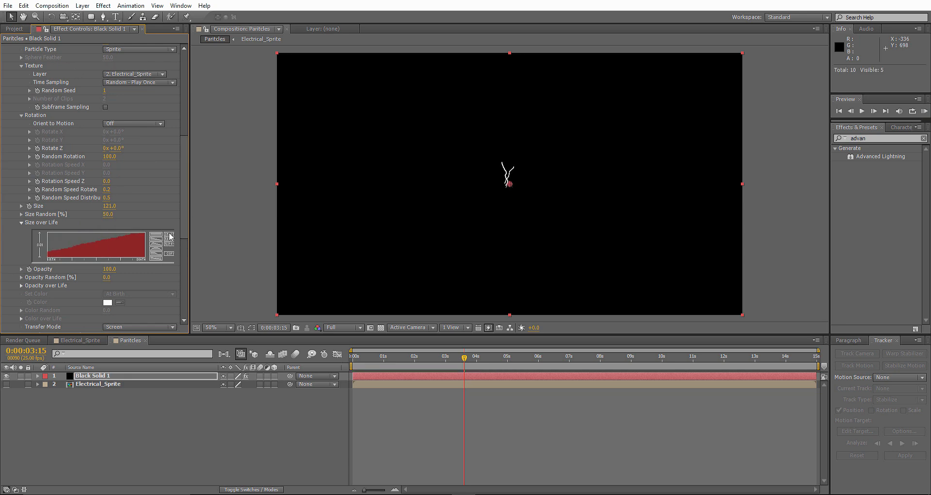
left_click_drag(189, 236, 220, 236)
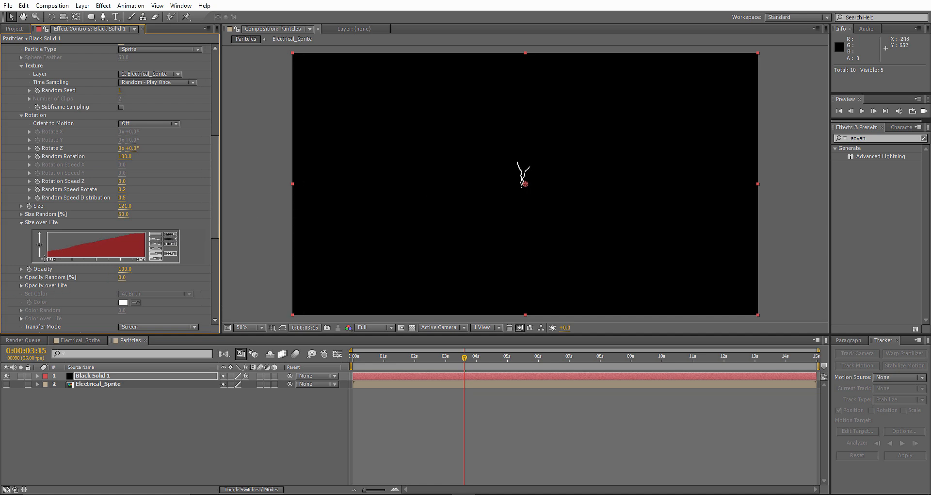
left_click_drag(141, 233, 43, 244)
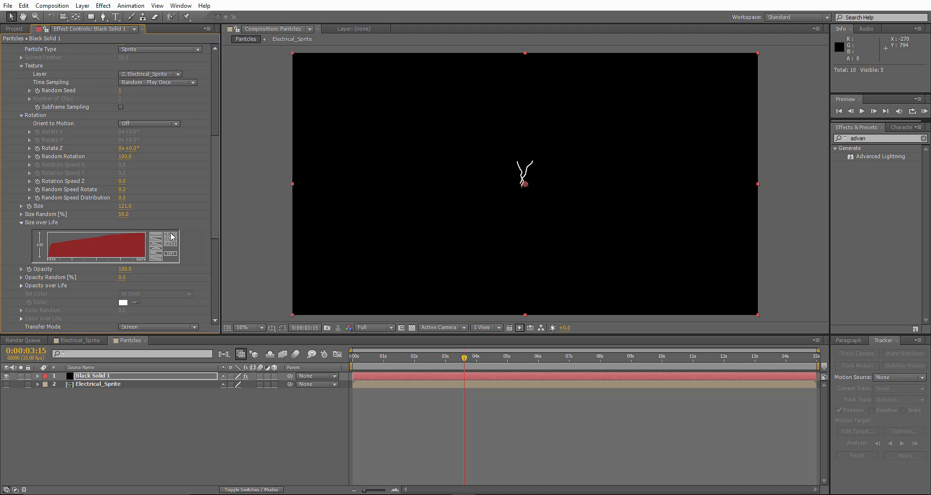
left_click(925, 110)
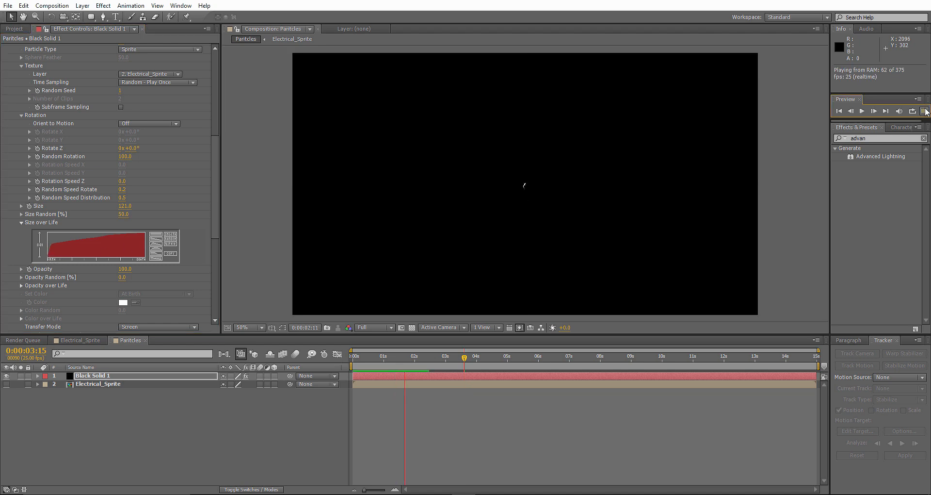
Scrub through the first seconds of the Particles composition to examine how the sparks appear
left_click(251, 397)
left_click_drag(353, 359, 389, 359)
scroll(523, 194, "up", 3)
left_click(357, 359)
key("space")
left_click(355, 359)
Open the Electrical_Sprite composition and scrub through the lightning clip, with the view magnified to 100%
left_click(75, 341)
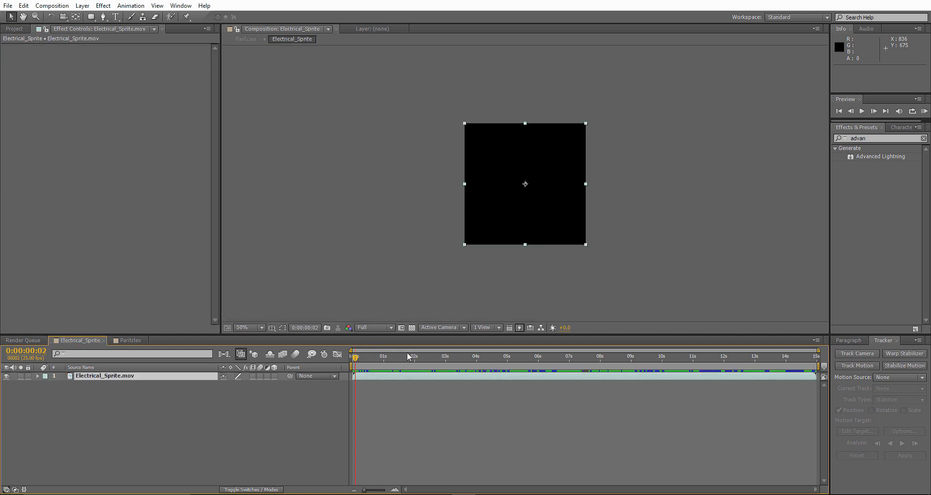
mouse_move(355, 360)
left_mouse_down()
mouse_move(781, 344)
mouse_move(701, 362)
left_mouse_up()
scroll(551, 194, "up", 1)
left_click(344, 233)
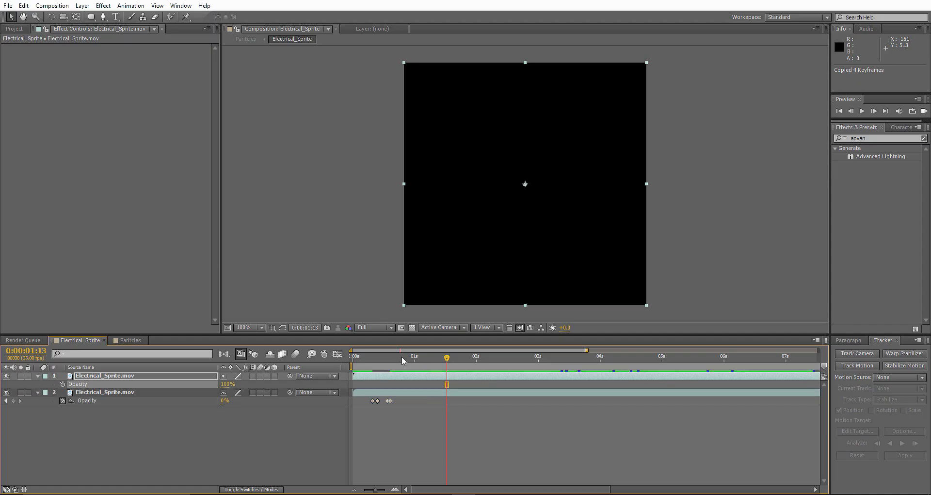
Paste the four copied Opacity keyframes onto the lower Electrical_Sprite.mov layer at 0:00:01:08 and again just after two seconds
left_click_drag(402, 356, 407, 356)
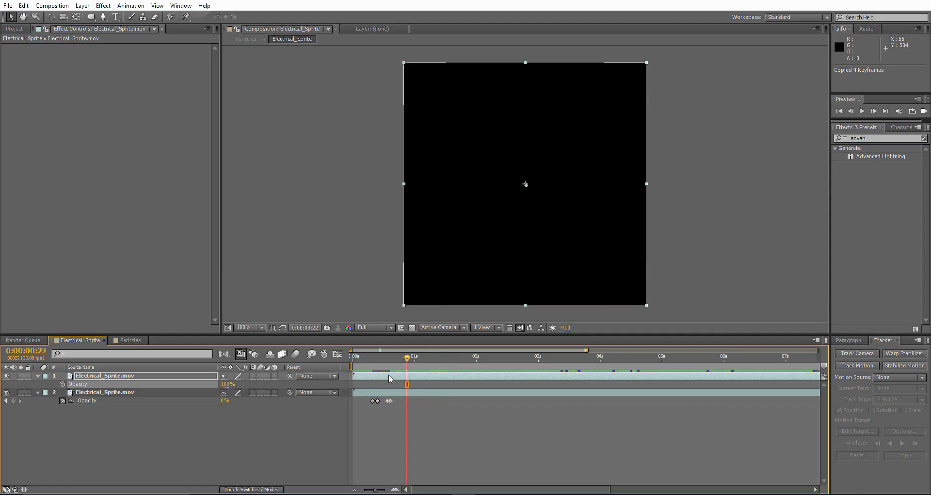
left_click_drag(407, 358, 411, 358)
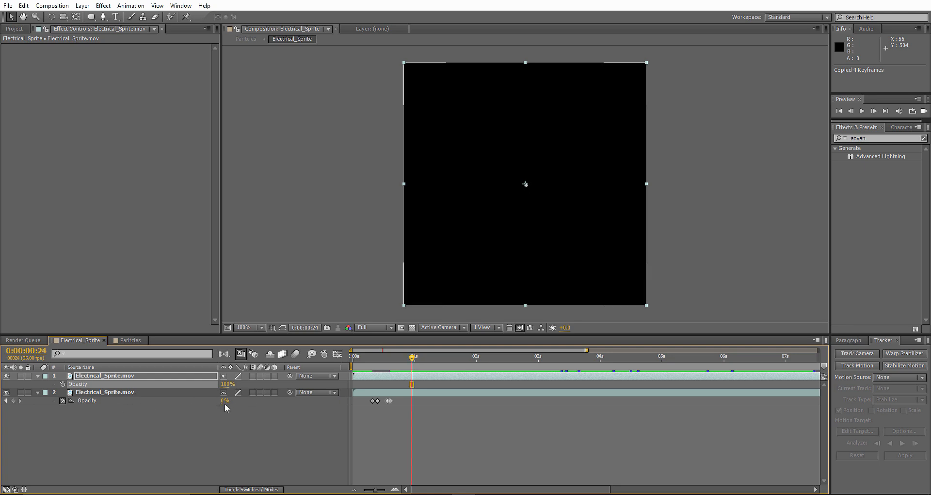
left_click_drag(412, 358, 435, 362)
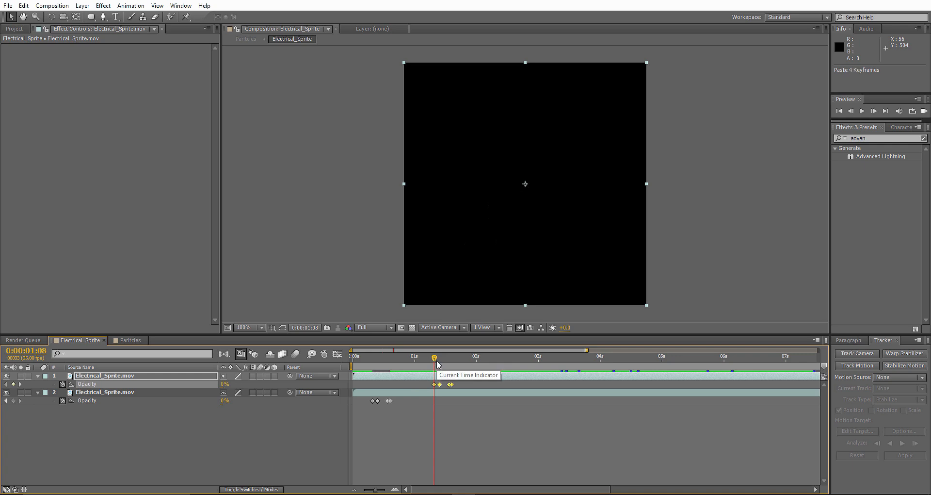
left_click(146, 395)
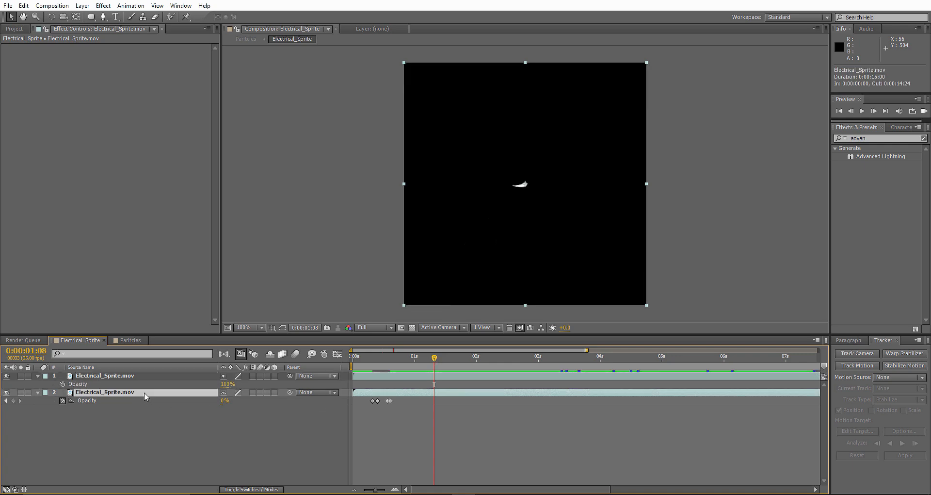
key("ctrl+v")
left_click_drag(435, 362, 504, 360)
Copy the four Opacity keyframes just after two seconds and paste them repeatedly between about 4 and 6.6 seconds
left_click(437, 402)
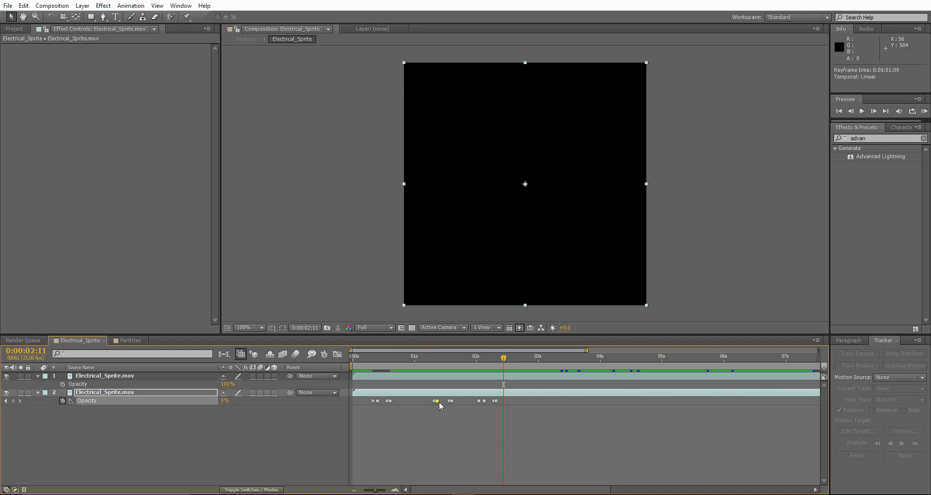
left_click_drag(471, 401, 508, 403)
key("ctrl+c")
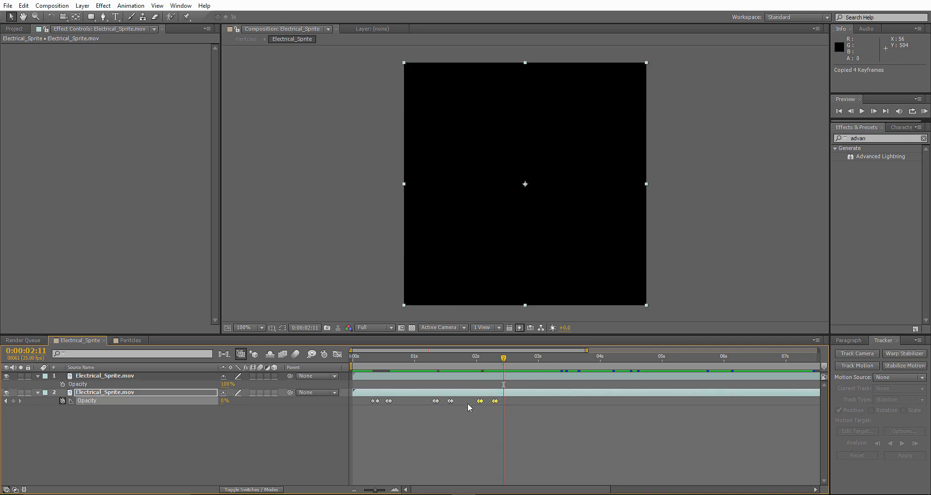
left_click_drag(505, 356, 665, 361)
key("ctrl+v")
key("ctrl+v")
left_click_drag(665, 361, 693, 360)
key("ctrl+v")
left_click_drag(692, 360, 748, 360)
key("ctrl+v")
key("ctrl+v")
Paste the Opacity keyframe group at irregular intervals from about 7.4 seconds on, with the last group at 0:00:11:03
left_click_drag(747, 360, 776, 359)
scroll(484, 403, "right", 5)
scroll(484, 402, "down", 2)
left_click_drag(587, 359, 611, 358)
key("ctrl+v")
left_click_drag(611, 359, 658, 358)
key("ctrl+v")
left_click_drag(658, 358, 705, 359)
key("ctrl+v")
left_click_drag(705, 359, 784, 360)
key("ctrl+v")
key("ctrl+v")
key("ctrl+v")
Preview the flickering sprite with the top Electrical_Sprite.mov layer hidden
left_click(925, 111)
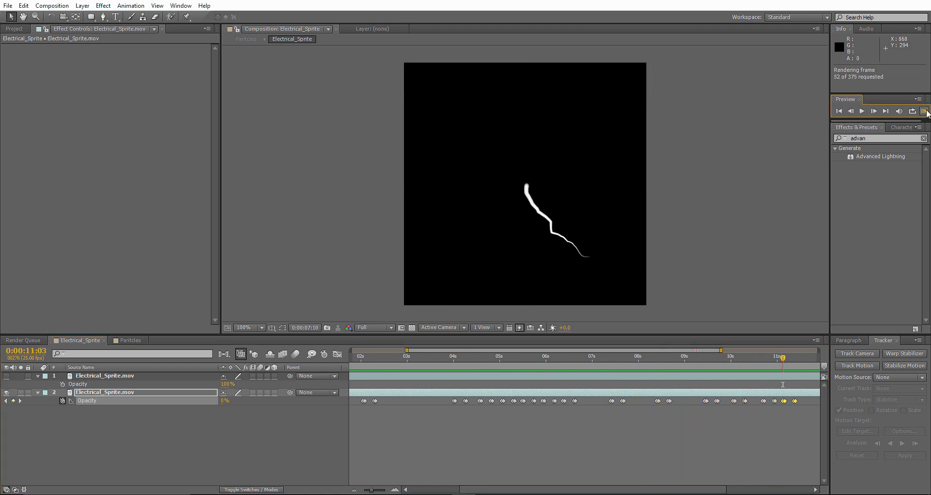
key("space")
left_click_drag(555, 489, 643, 489)
left_click(7, 376)
key("space")
Paste two more Opacity keyframe groups between about 11.5 and 12.4 seconds, with the current time moved to 0:00:12:13
left_click_drag(652, 360, 702, 360)
key("ctrl+v")
key("ctrl+v")
Delete the top Electrical_Sprite.mov layer, keeping only the layer with the Opacity keyframes
left_click(208, 448)
left_click(134, 378)
key("Delete")
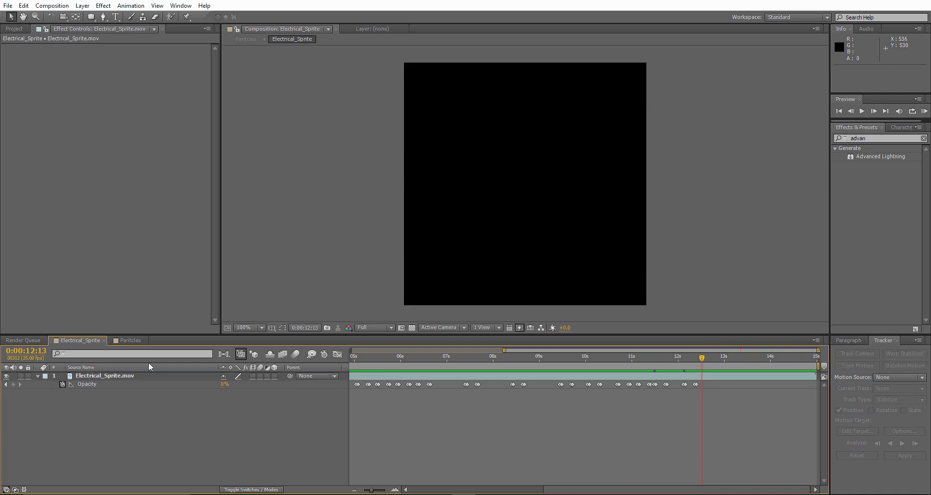
Preview the flickering sprite particles in the Particles composition at half and full resolution, leaving the resolution at Full
left_click(129, 340)
scroll(479, 247, "down", 3)
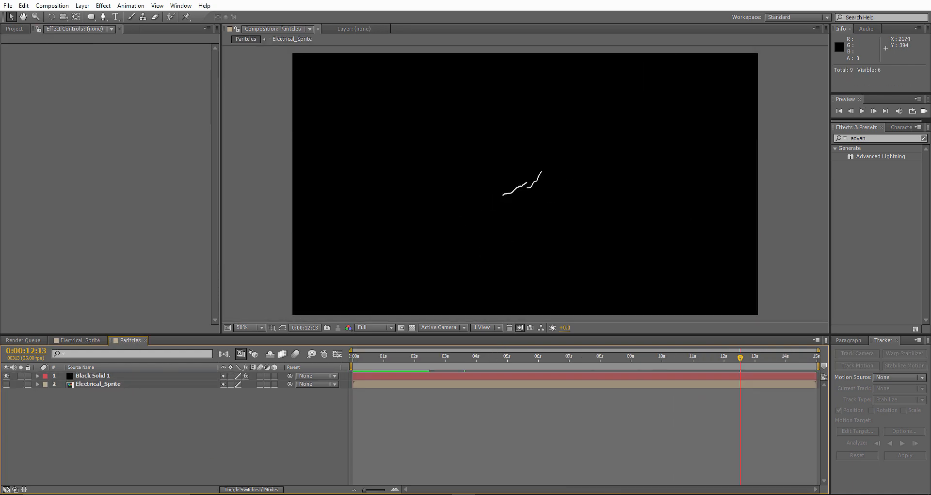
left_click(925, 111)
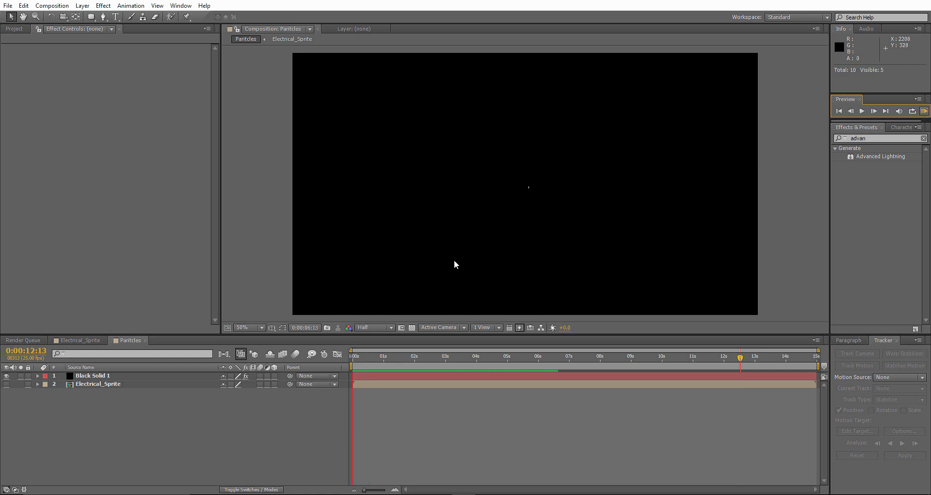
left_click(369, 325)
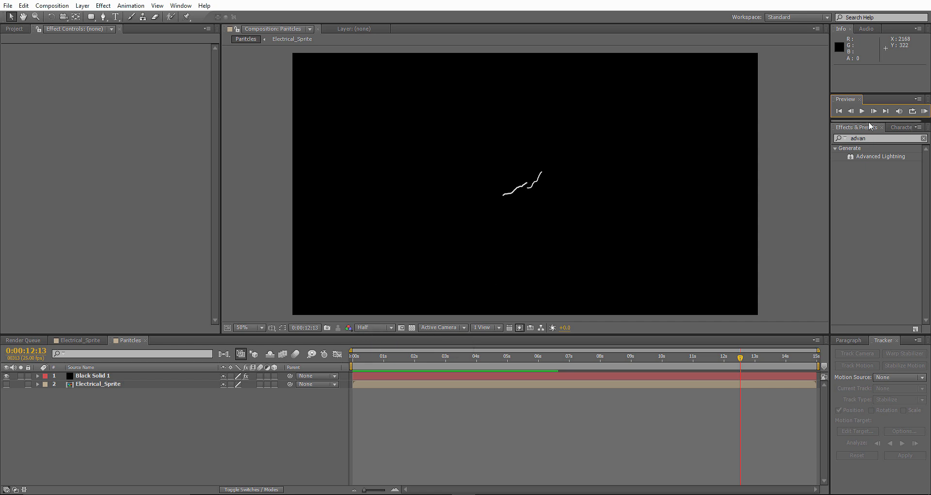
left_click(926, 111)
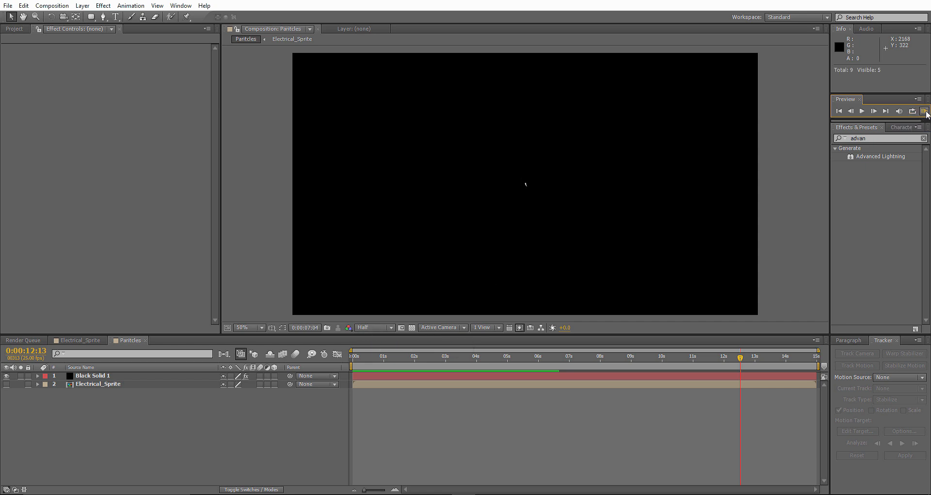
left_click(373, 333)
left_click(377, 328)
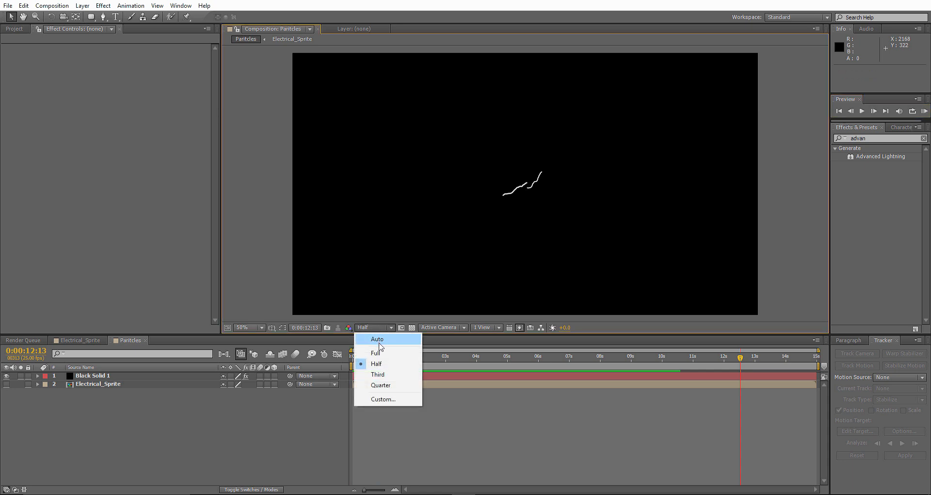
left_click(377, 354)
left_click(925, 111)
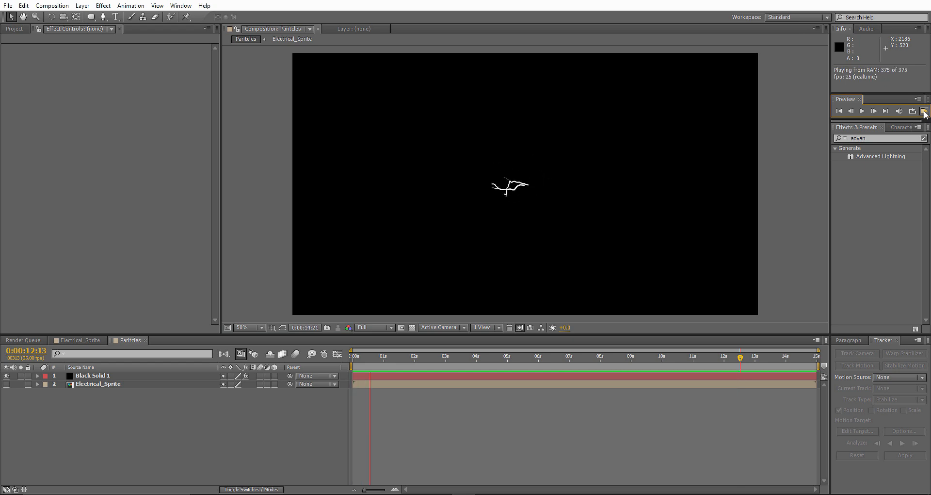
Set the particle size on Black Solid 1 to 157, preview the result, and move the current time to 0:00:01:08
left_click(77, 372)
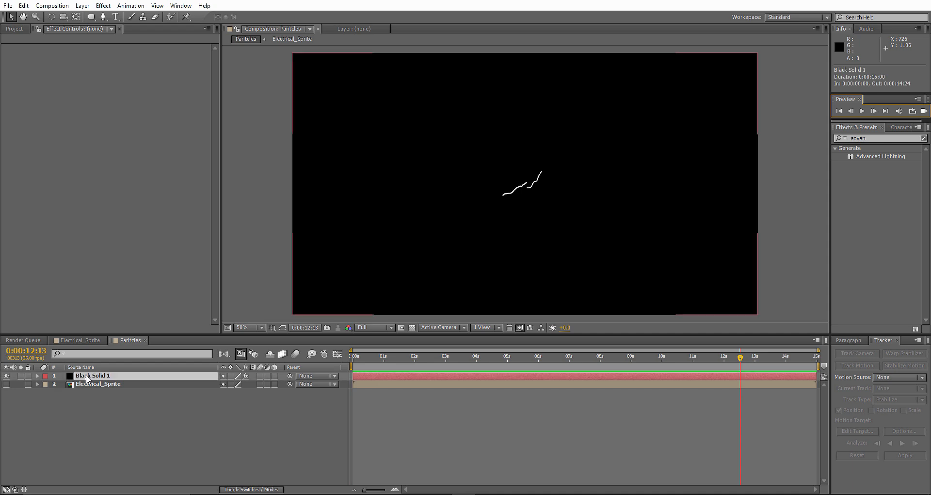
scroll(71, 263, "down", 5)
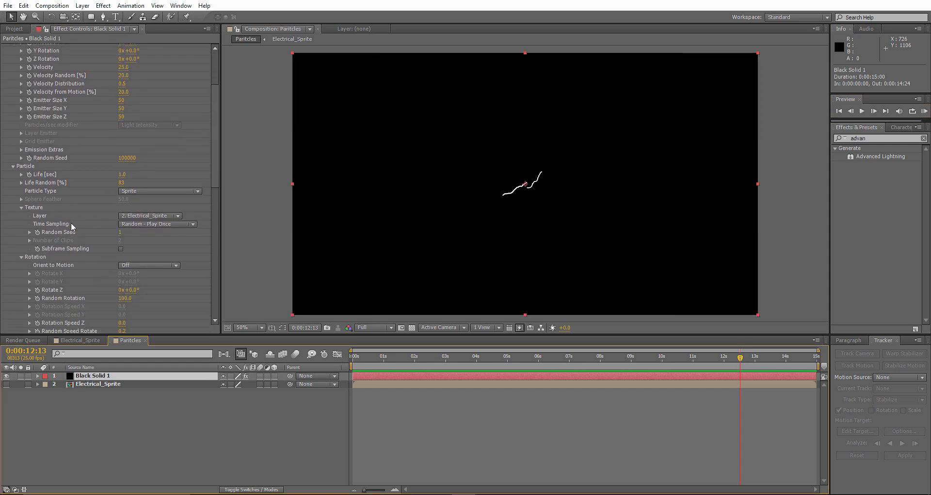
scroll(78, 233, "down", 5)
left_click_drag(122, 207, 297, 192)
left_click(924, 112)
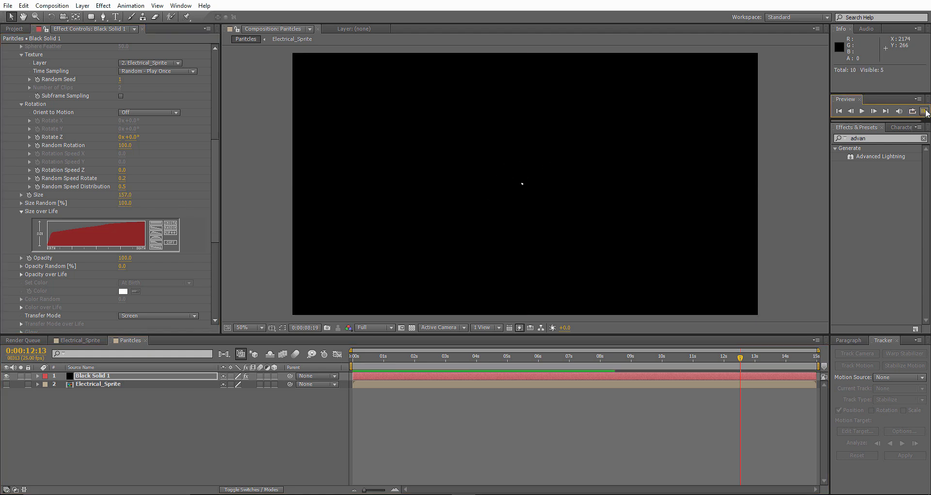
left_click(353, 362)
left_click_drag(368, 357, 393, 355)
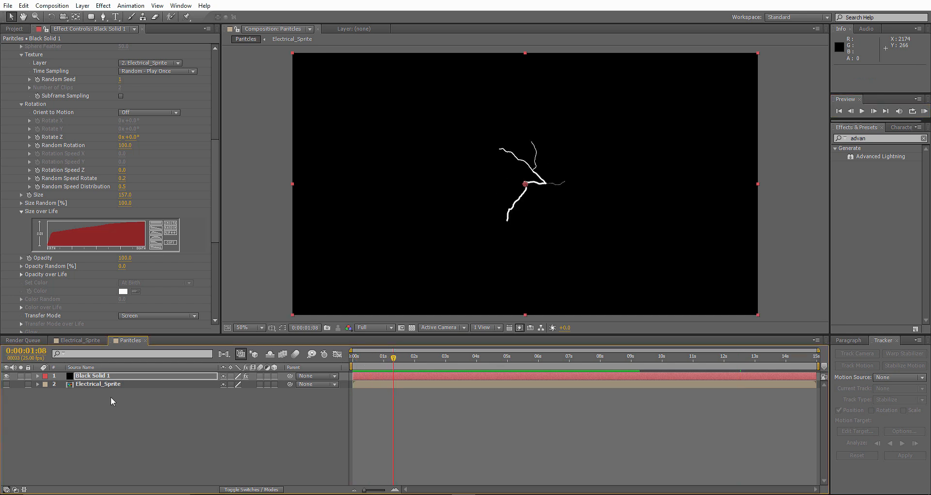
Add two black solids of 1920 × 1080 px above the existing particle layer
left_click(39, 402)
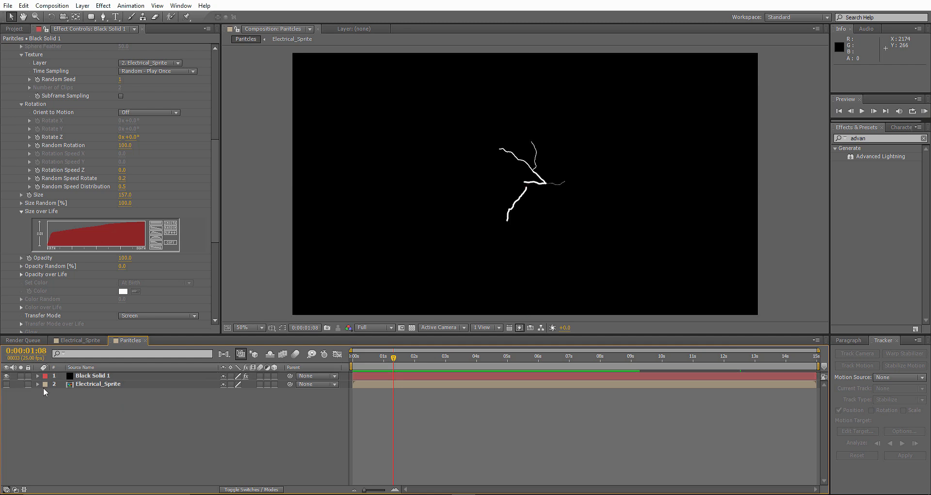
right_click(70, 406)
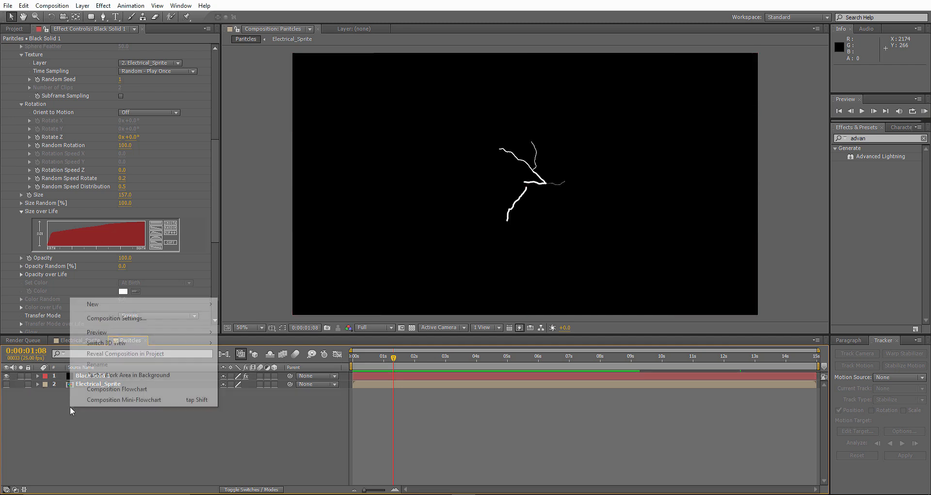
mouse_move(203, 304)
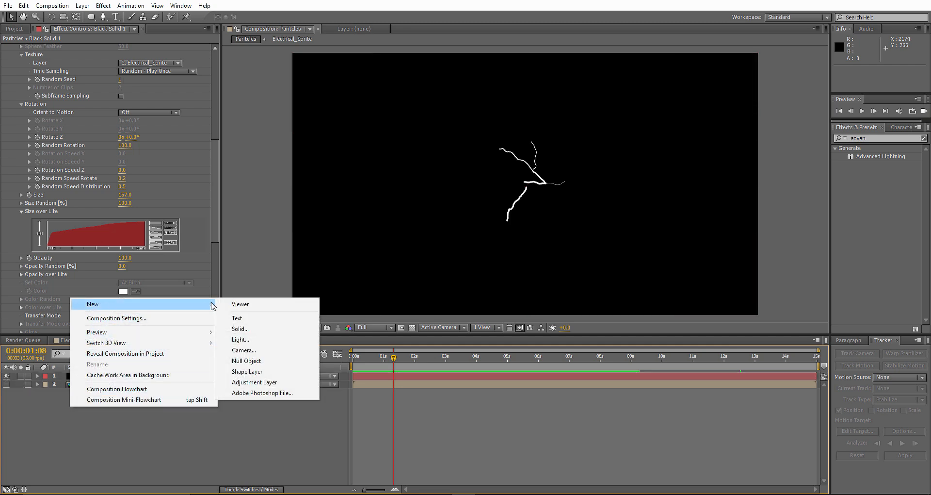
left_click(248, 327)
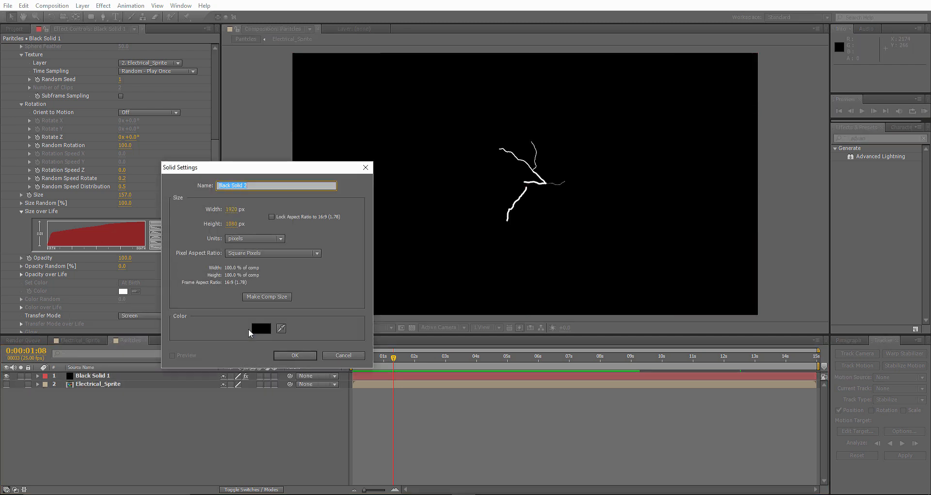
left_click(295, 356)
right_click(104, 408)
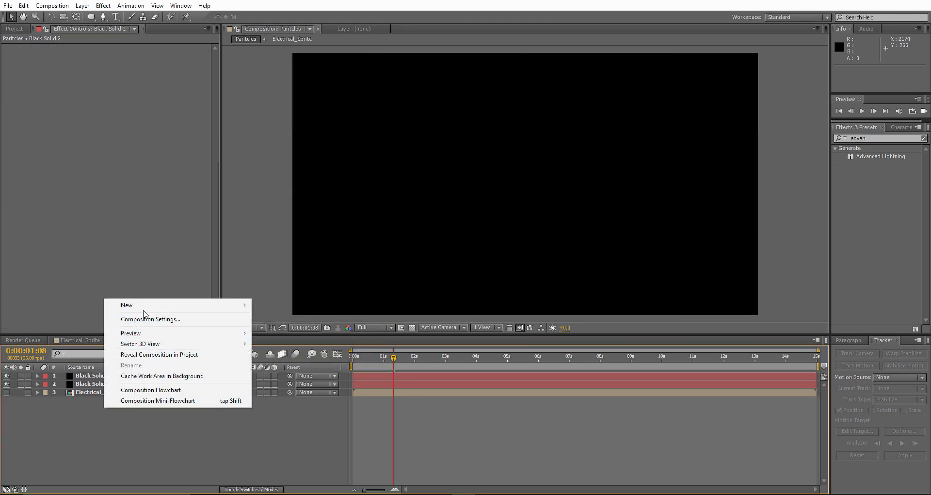
mouse_move(146, 306)
left_click(285, 327)
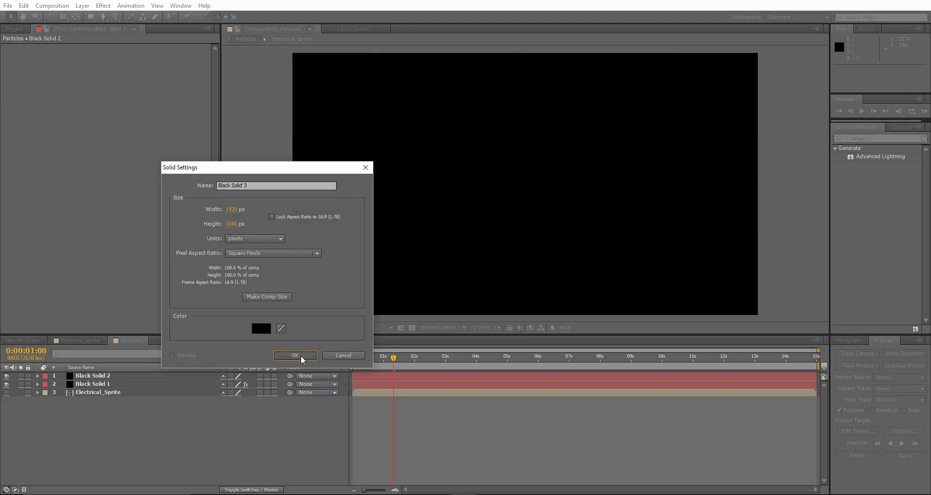
left_click(295, 356)
Rename the lower new solid as Sparks and hide the solids directly above and below it
left_click(6, 392)
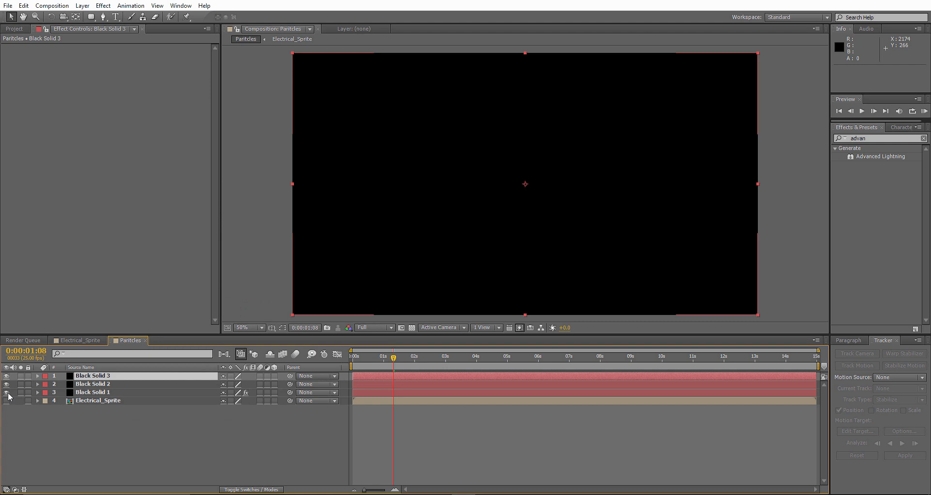
left_click(105, 384)
key("Return")
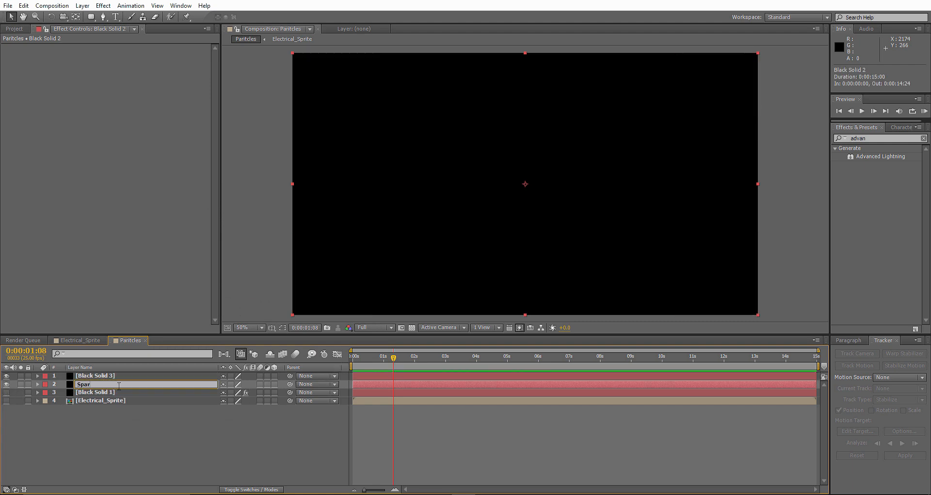
key("Return")
left_click(6, 376)
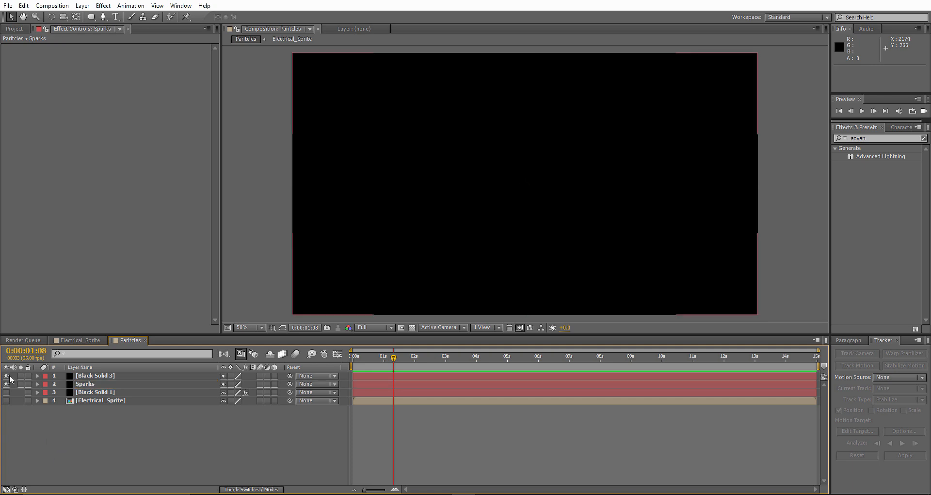
Apply Particular to the Sparks layer with 25 particles per second, velocity 1490 and Life Random 67%
right_click(87, 385)
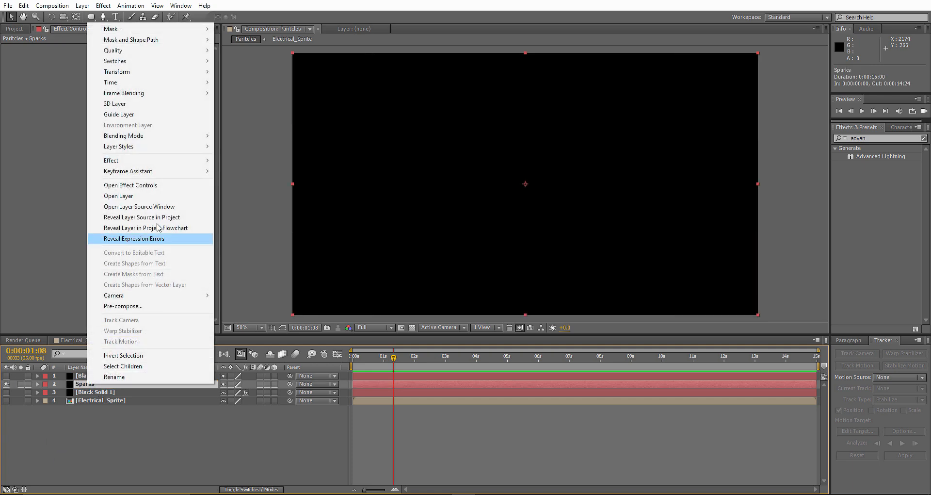
mouse_move(179, 163)
mouse_move(301, 493)
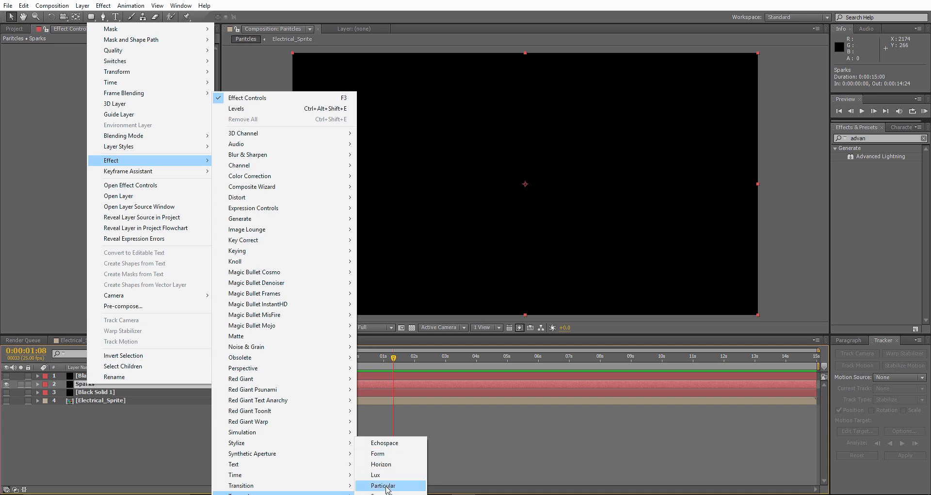
left_click(383, 485)
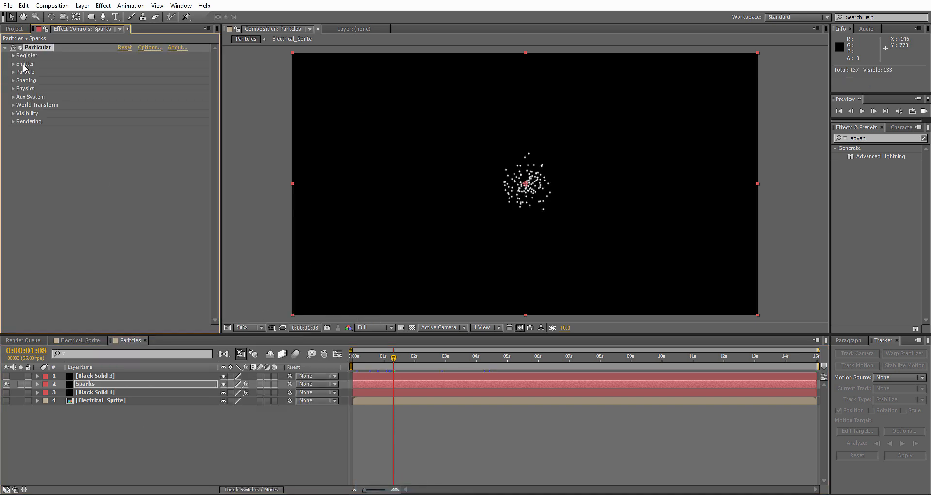
left_click(13, 64)
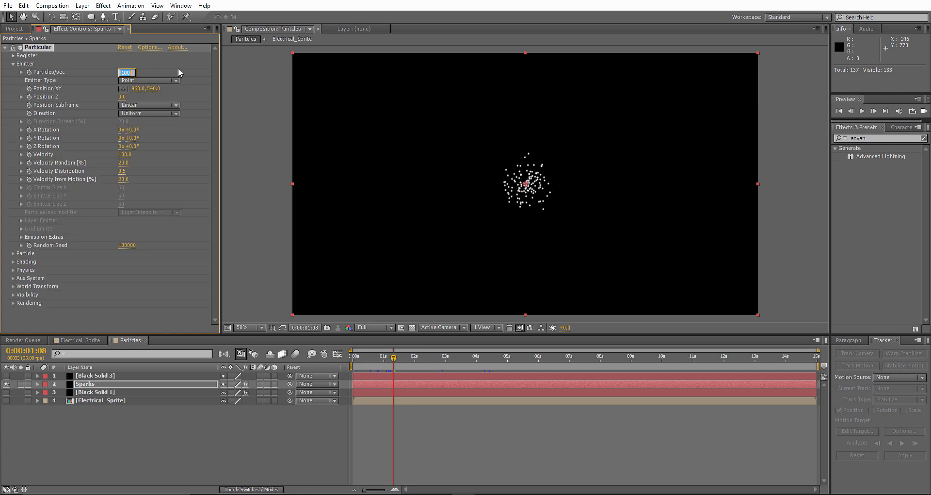
type("25")
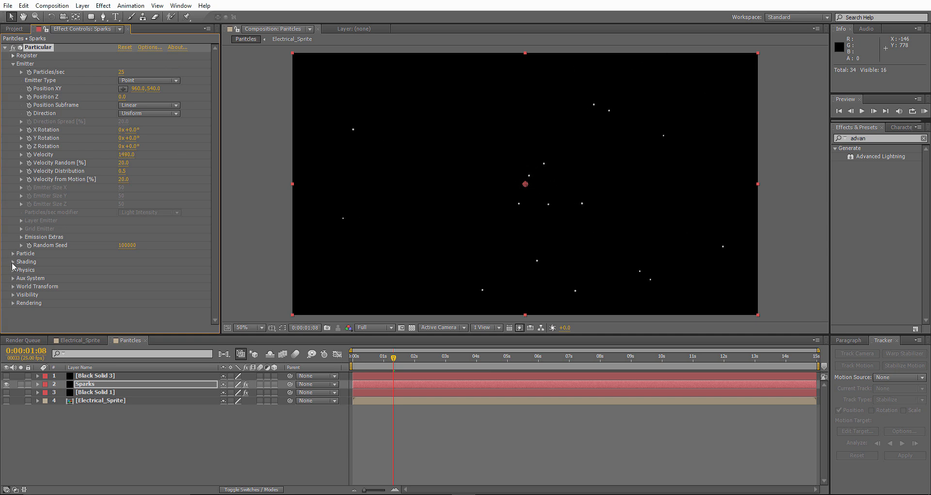
scroll(161, 173, "down", 4)
left_click_drag(121, 180, 151, 180)
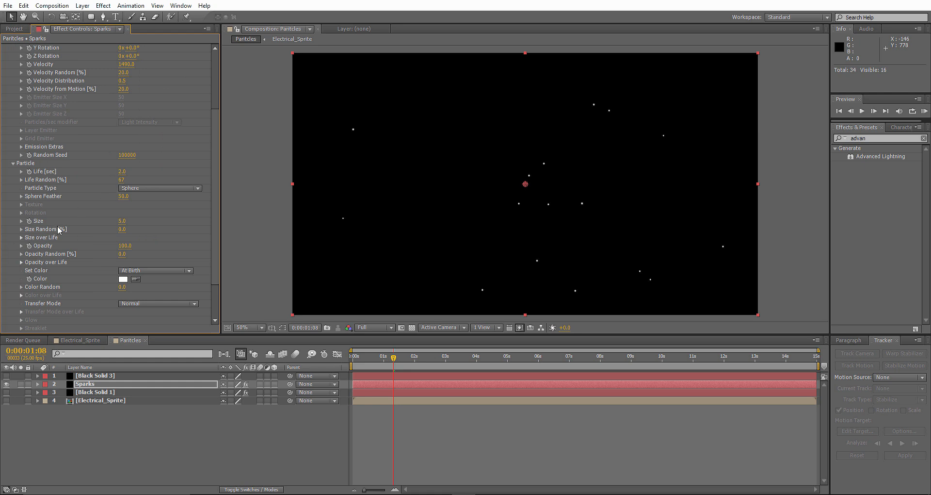
Apply a declining preset curve to the Sparks particles' Size over Life and set their transfer mode to Screen
left_click(21, 238)
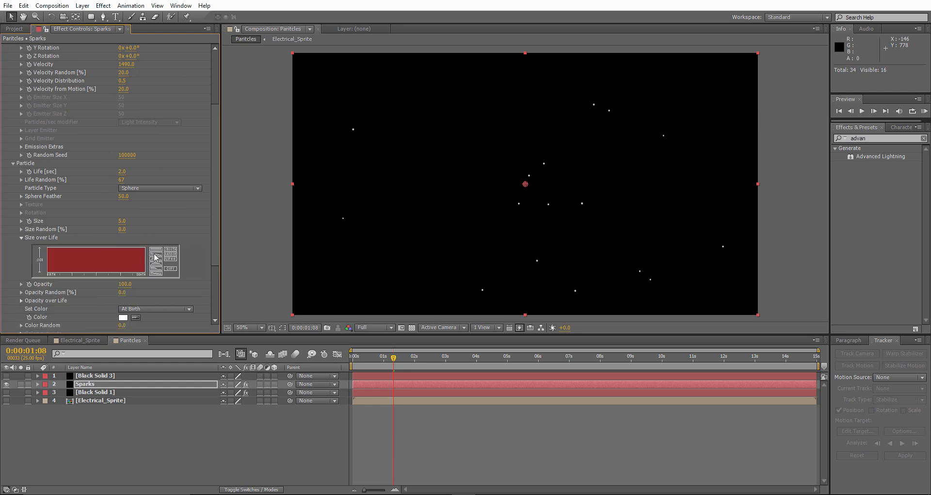
left_click(156, 255)
left_click(21, 238)
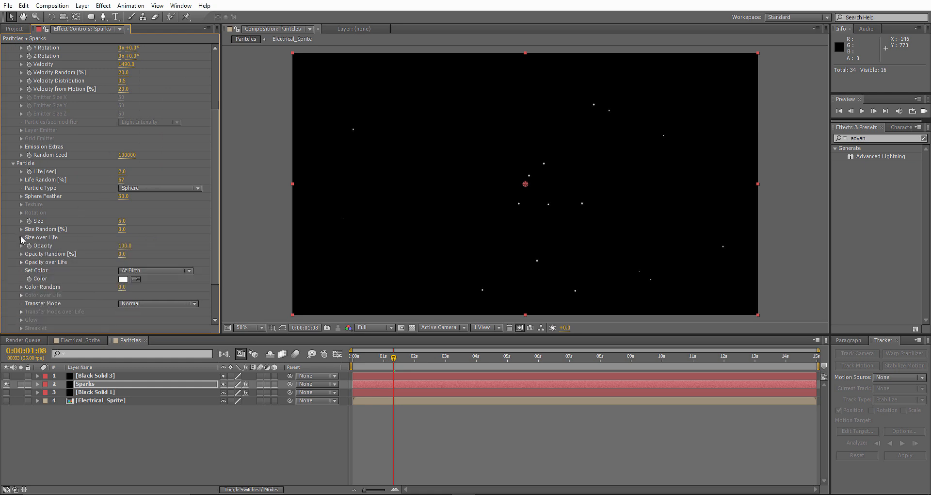
left_click(21, 262)
scroll(141, 233, "down", 1)
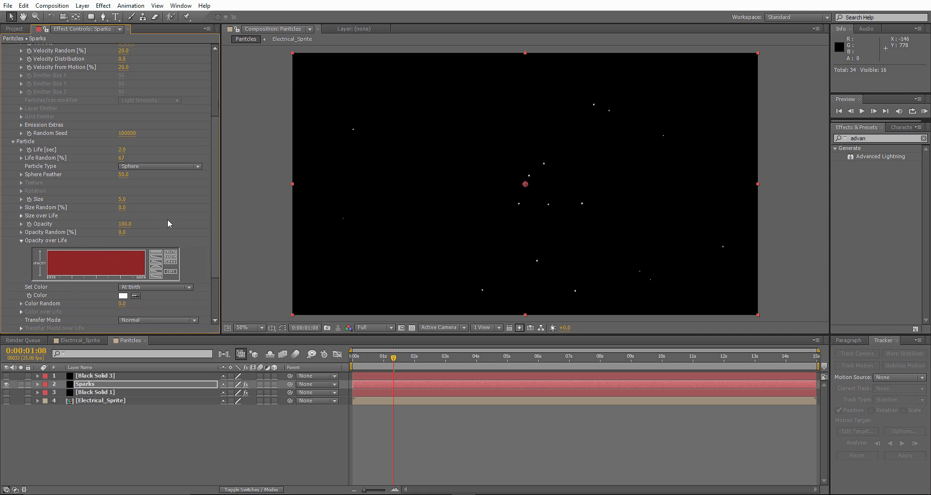
scroll(60, 233, "down", 1)
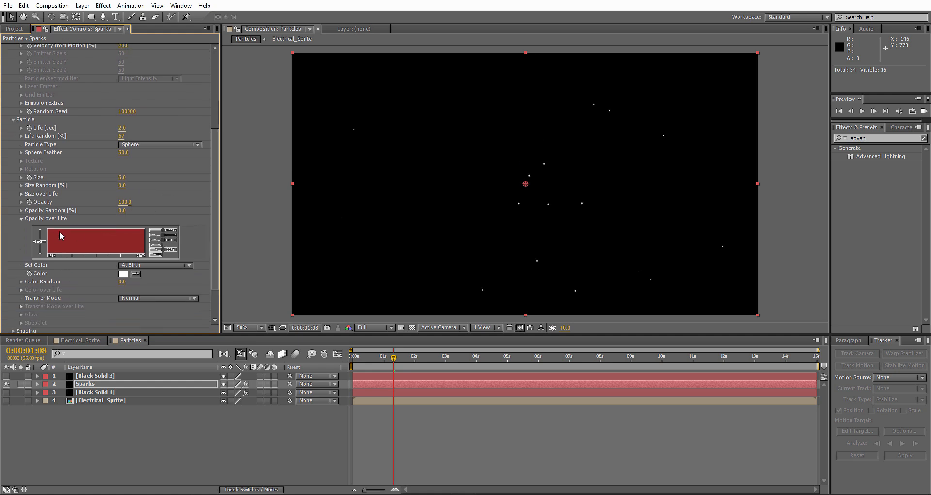
left_click(21, 218)
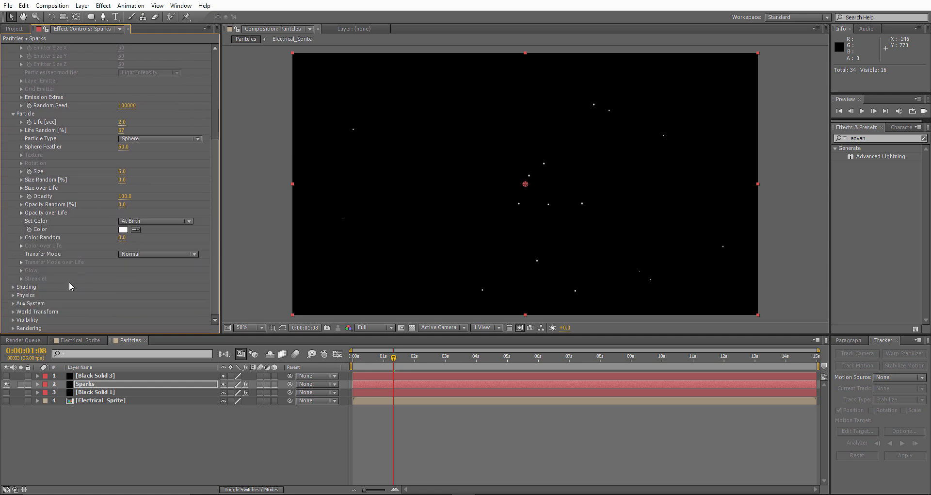
left_click(143, 257)
left_click(138, 285)
Raise the Sparks particles' gravity, set air resistance to 3.0 with Air Resistance Rotation enabled, and set Spin Amplitude to 103
left_click(13, 295)
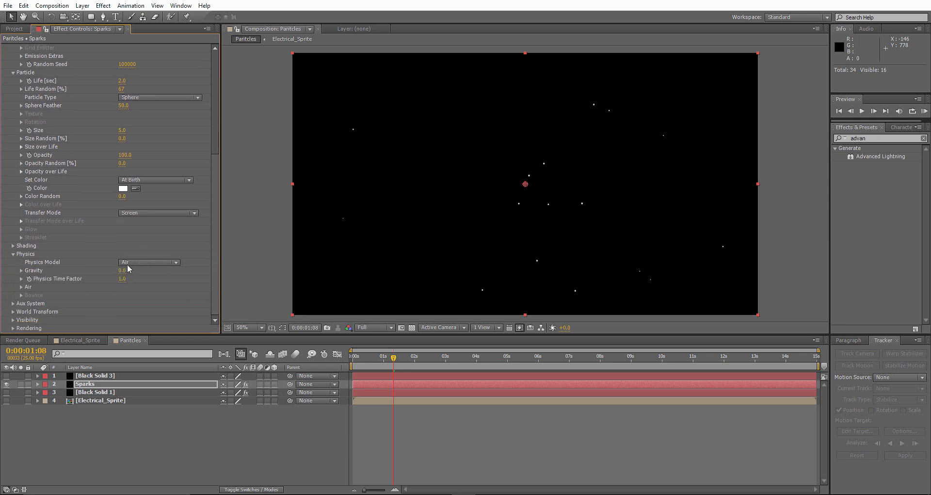
left_click(25, 287)
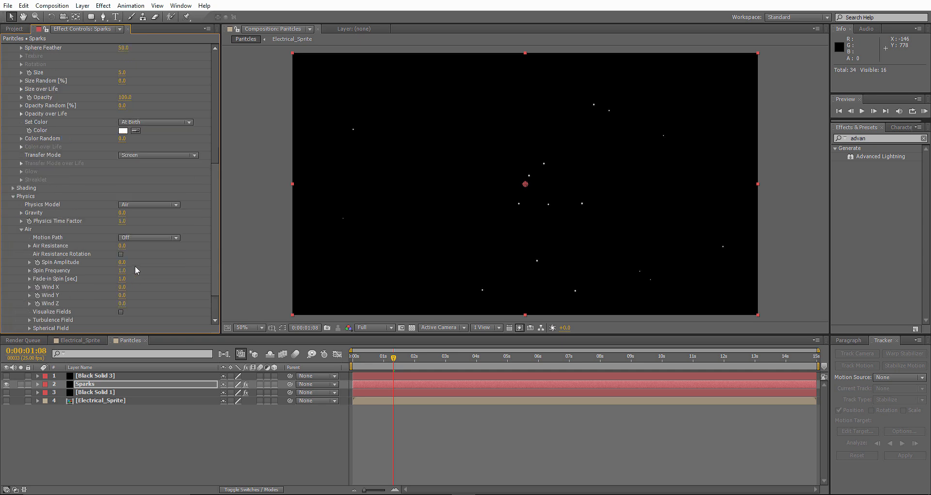
left_click_drag(122, 250, 158, 247)
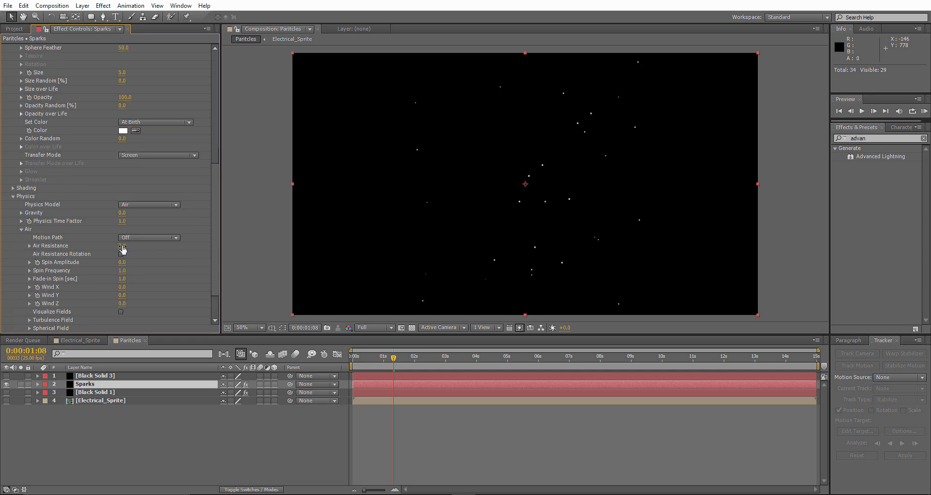
left_click_drag(120, 213, 128, 234)
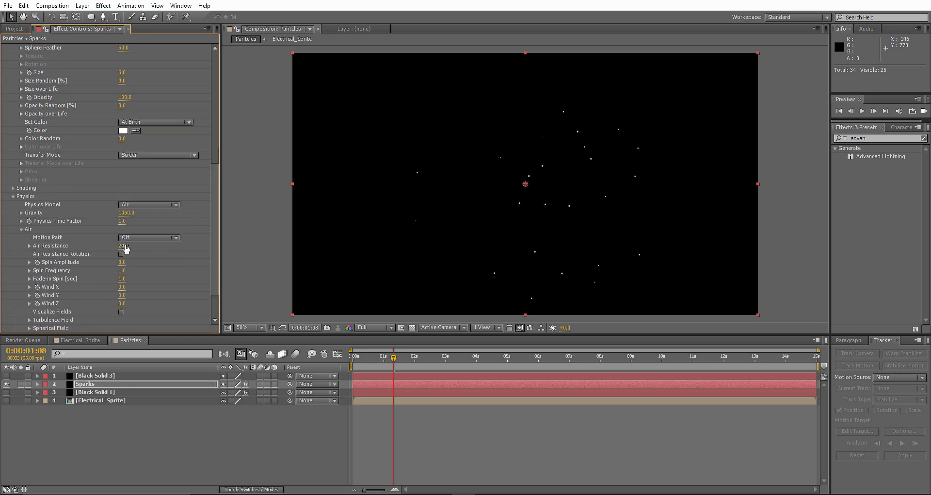
key("Return")
left_click_drag(120, 266, 132, 263)
Preview the moving sparks and set their gravity to 420
left_click(924, 111)
left_click(925, 113)
left_click(132, 214)
left_click_drag(133, 214, 101, 212)
scroll(129, 272, "down", 1)
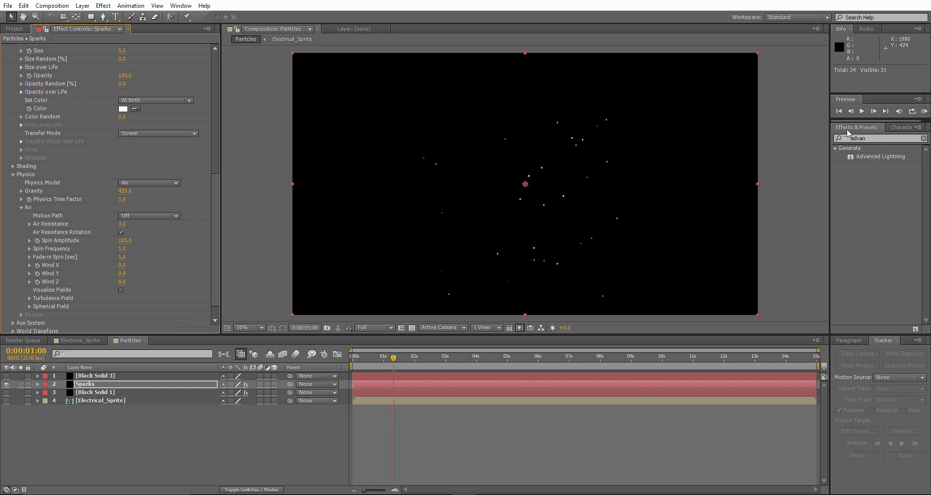
Preview the moving sparks and turn Motion Blur on in the Sparks layer's Particular rendering settings
left_click(925, 114)
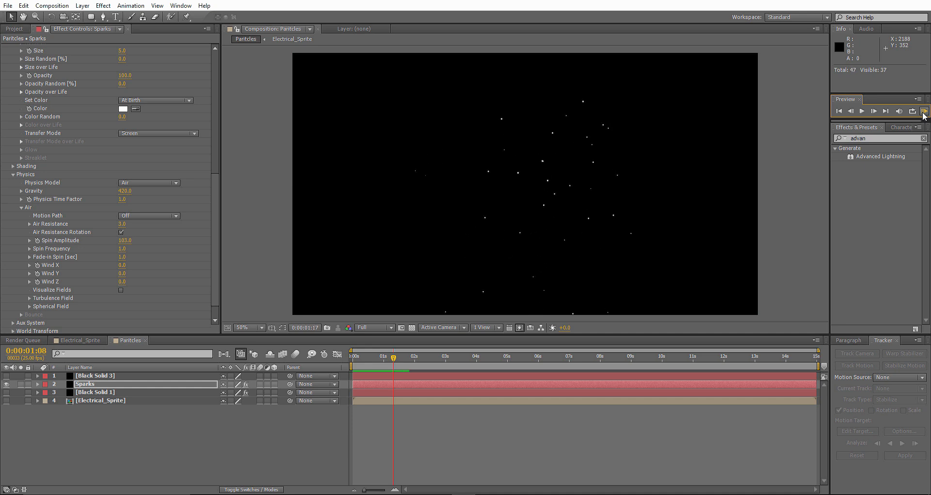
key("space")
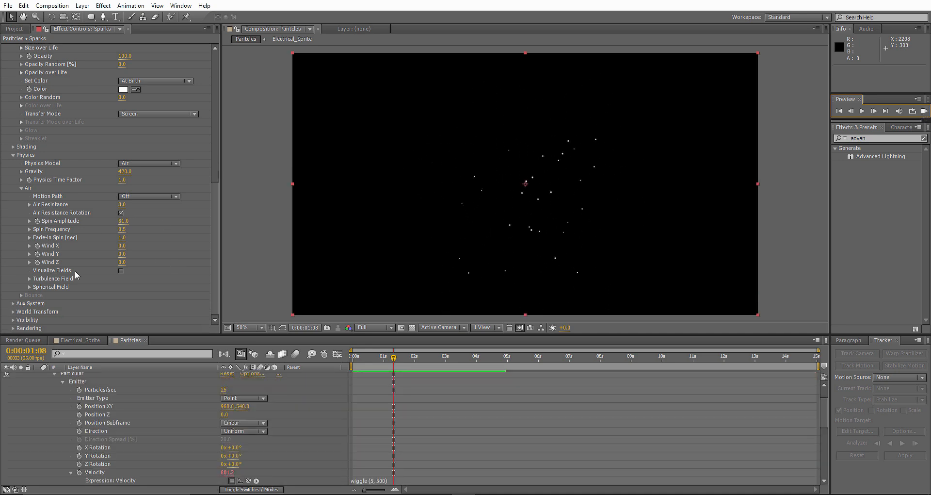
left_click(11, 328)
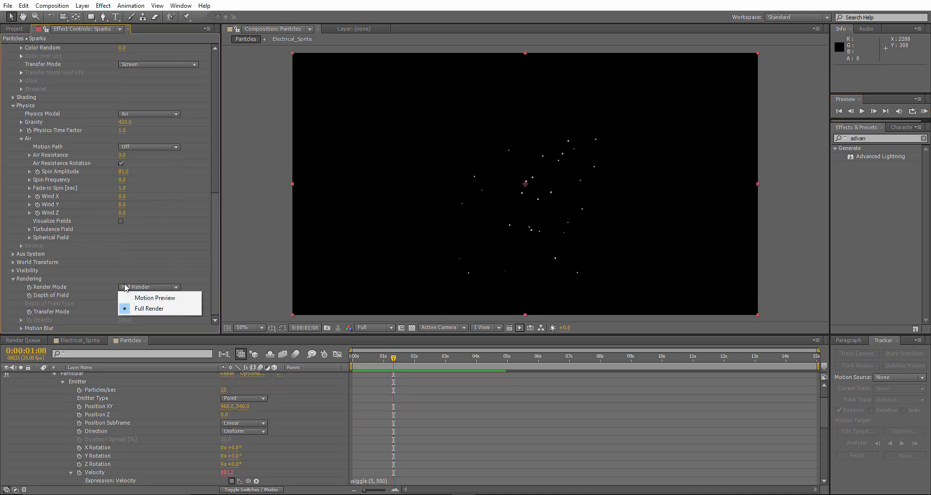
left_click(21, 328)
left_click(138, 270)
left_click(140, 303)
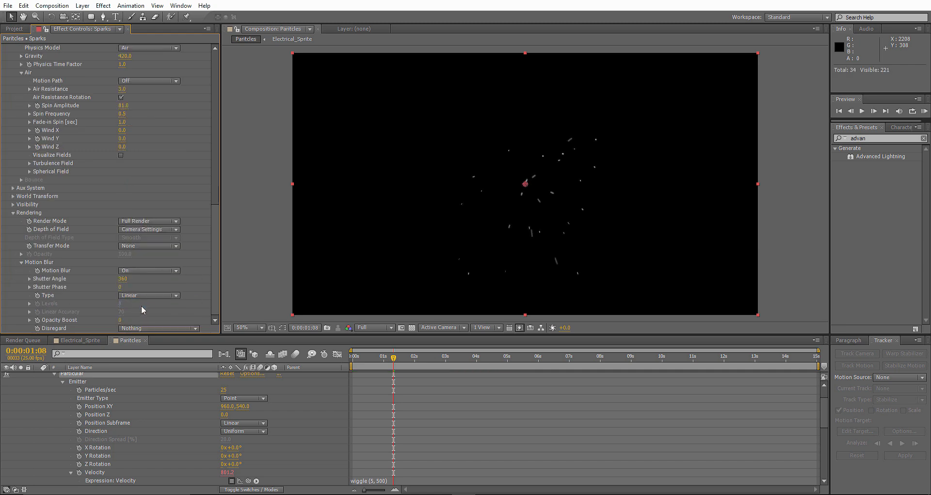
Set the Sparks motion blur's Opacity Boost to 5 and preview the blurred sparks
left_click(120, 319)
type("8")
left_click_drag(121, 322, 144, 318)
left_click(924, 111)
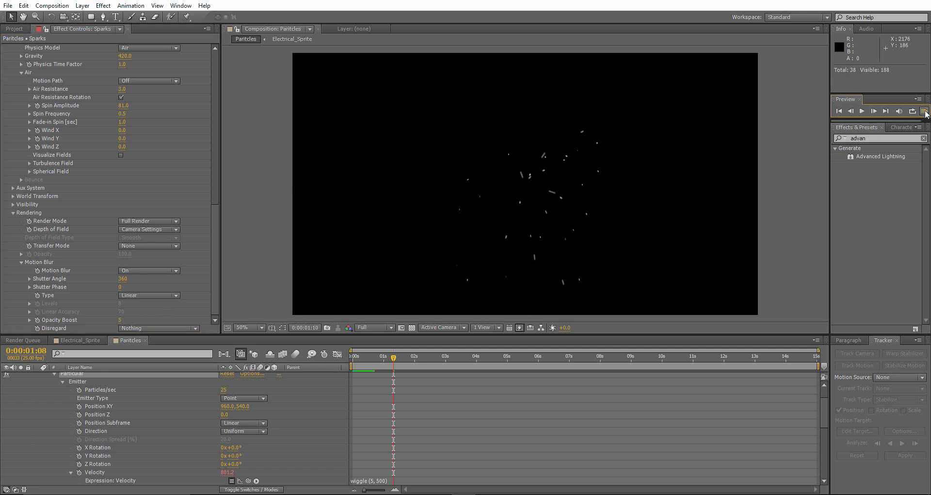
key("space")
key("space")
Set the Sparks particles' Spin Amplitude to 107 and Air Resistance to 4.0, previewing the motion
left_click_drag(124, 106, 136, 106)
scroll(138, 109, "up", 3)
scroll(135, 116, "up", 5)
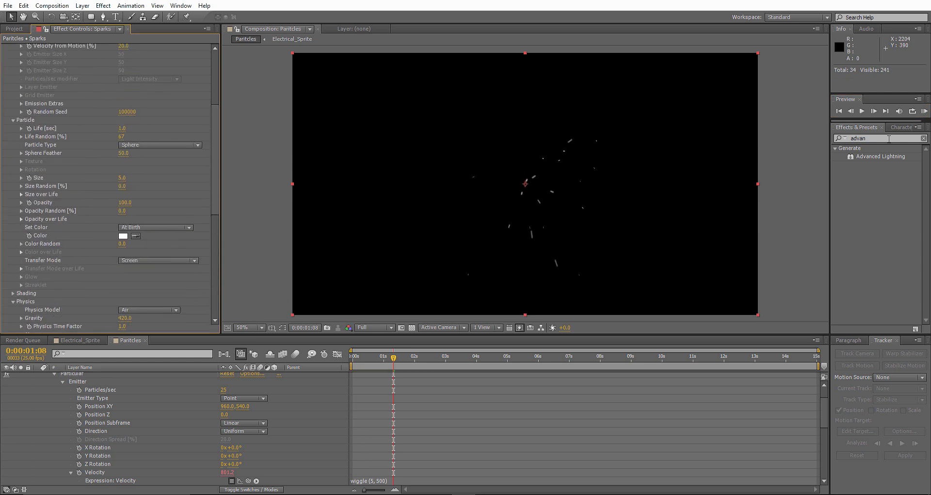
left_click(924, 111)
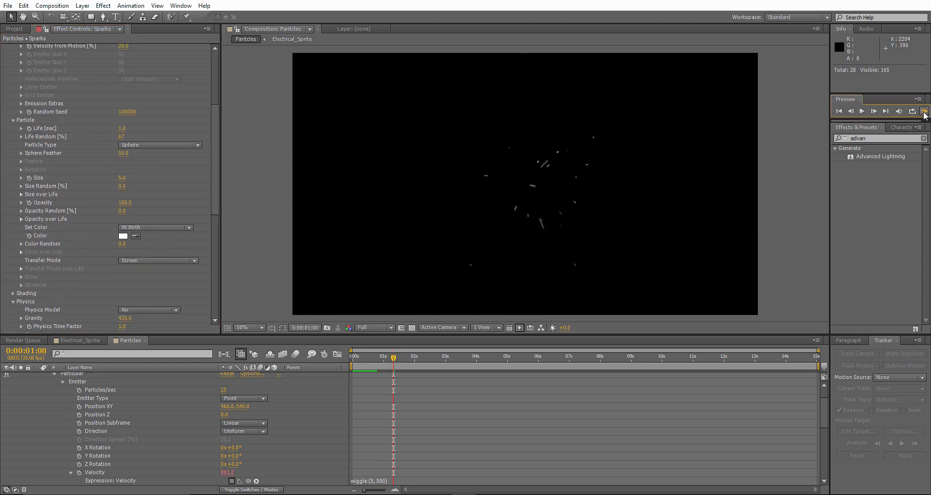
left_click(143, 232)
scroll(143, 232, "down", 5)
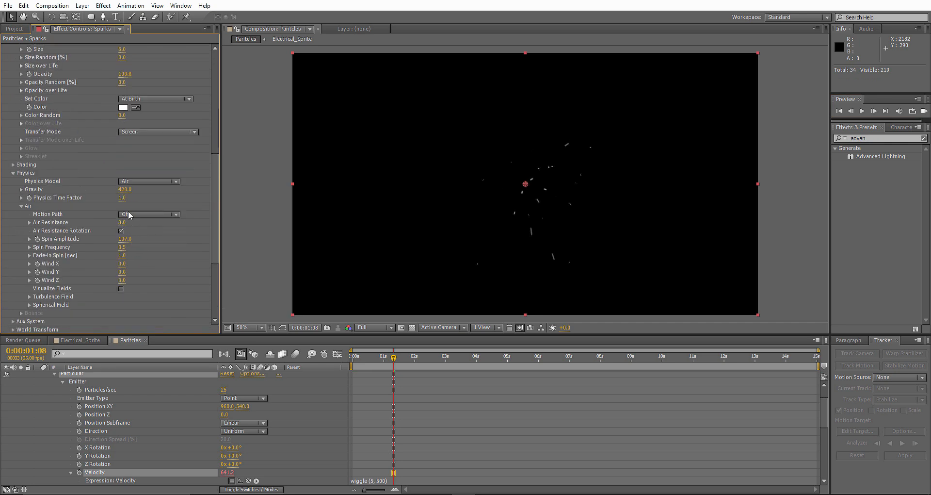
left_click(925, 112)
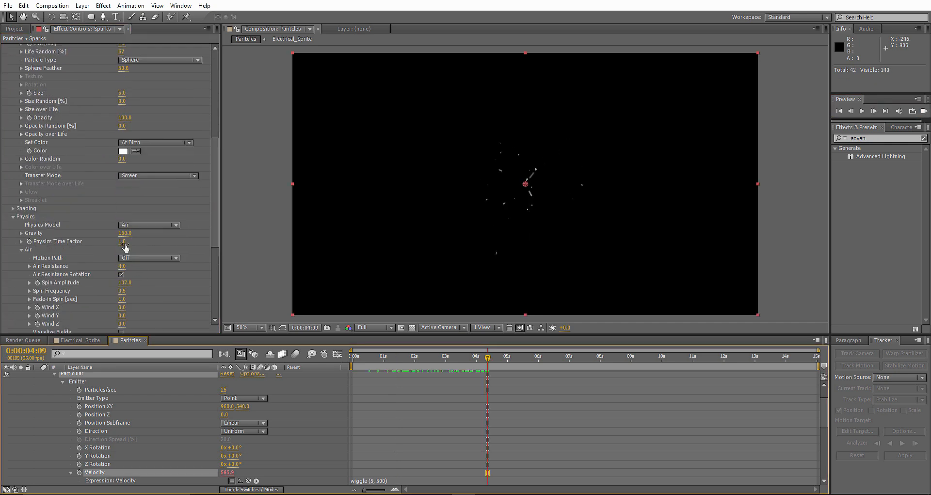
Set the Sparks particles' gravity to 350 and hide the Sparks layer
left_click_drag(127, 234, 130, 233)
scroll(36, 384, "up", 3)
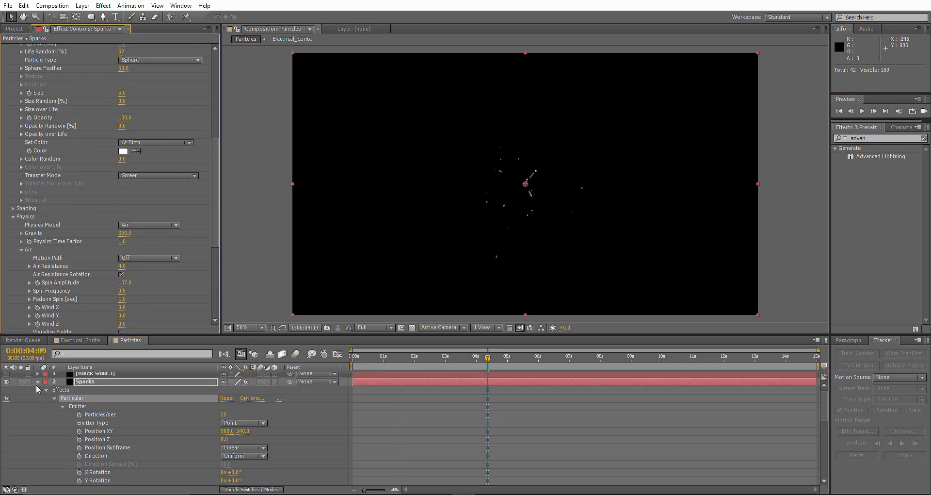
left_click(37, 381)
left_click(7, 384)
Apply the Particular effect to the Black Solid 3 layer
left_click(91, 376)
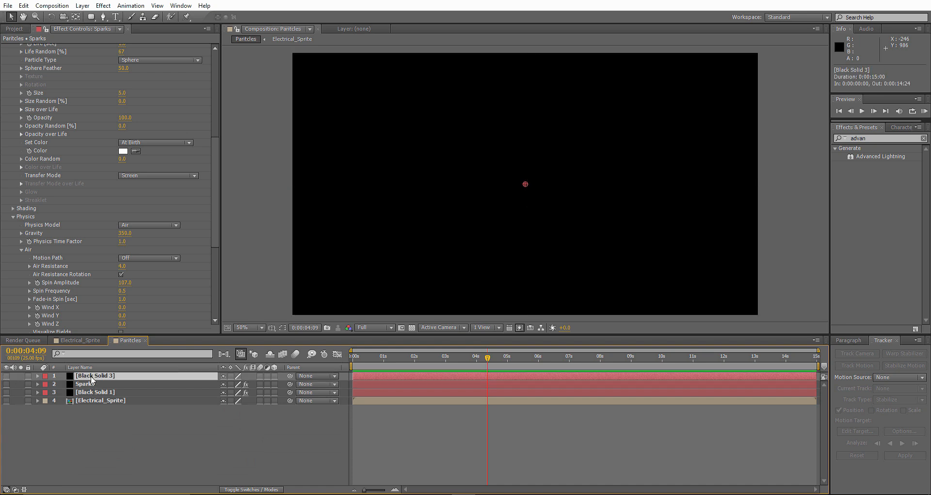
right_click(101, 378)
mouse_move(158, 154)
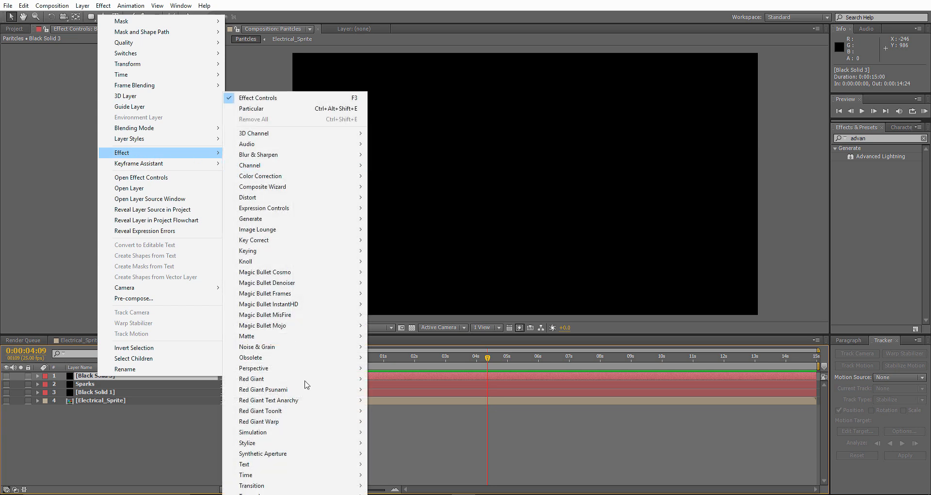
mouse_move(275, 492)
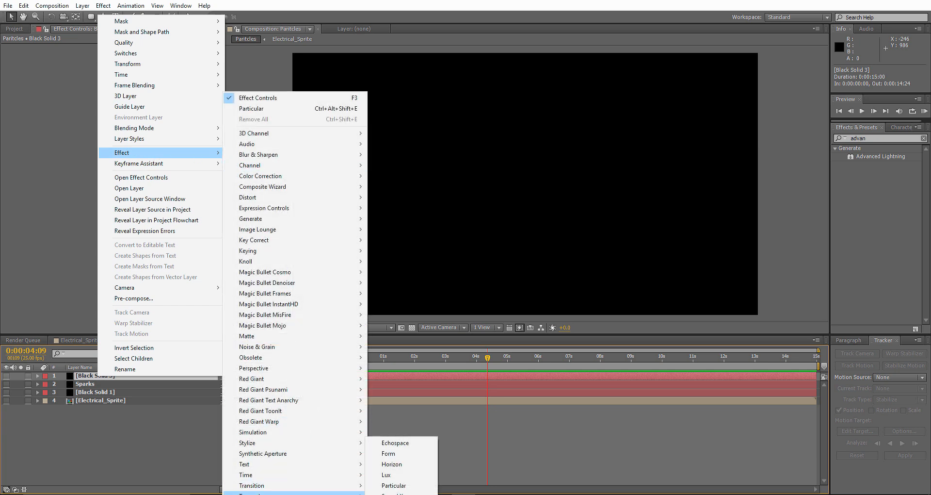
left_click(395, 486)
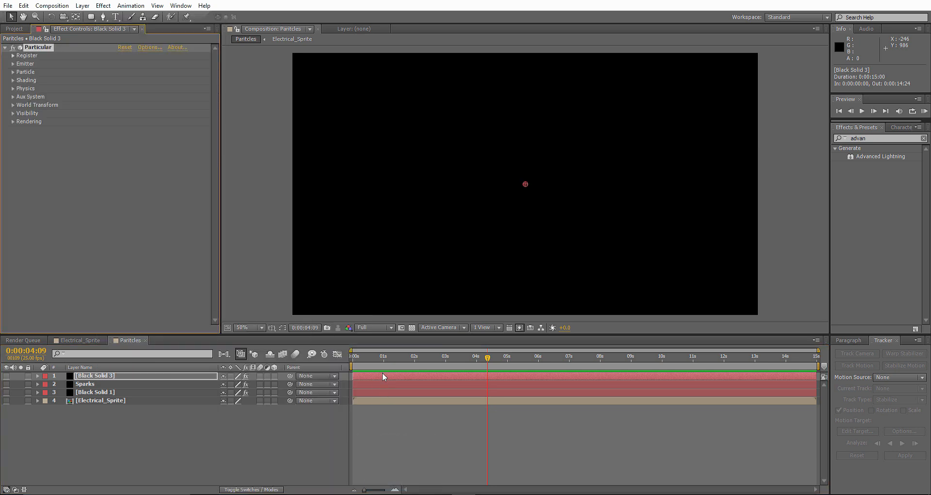
Add Smoke_Sprite.tif from the Assets folder as the topmost layer of the composition and hide it
key("ctrl+0")
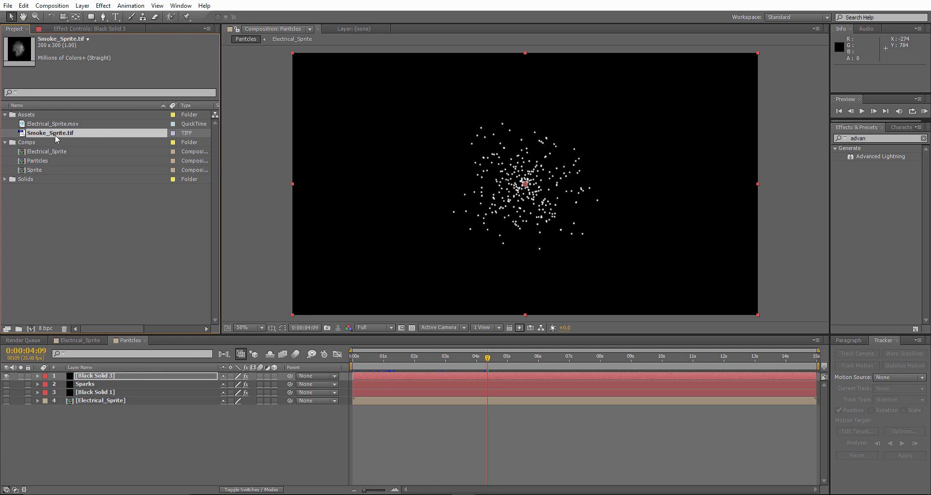
left_click_drag(57, 136, 110, 377)
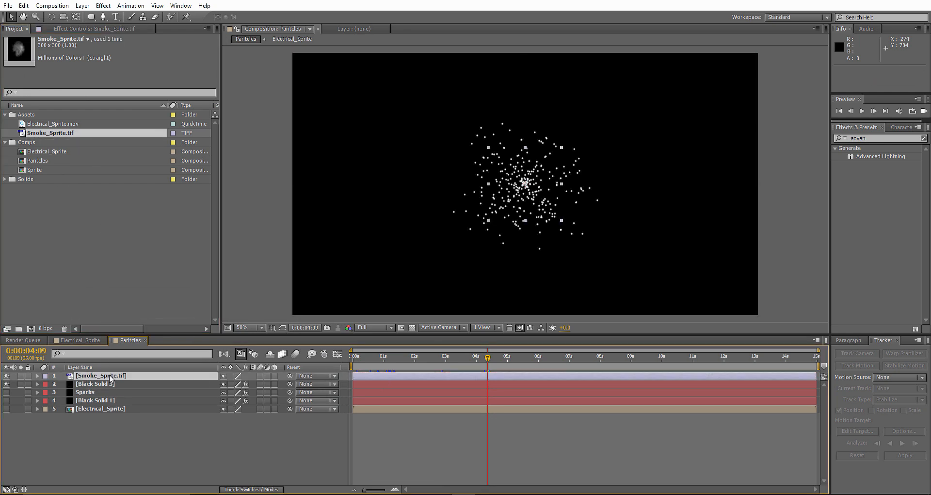
left_click(6, 375)
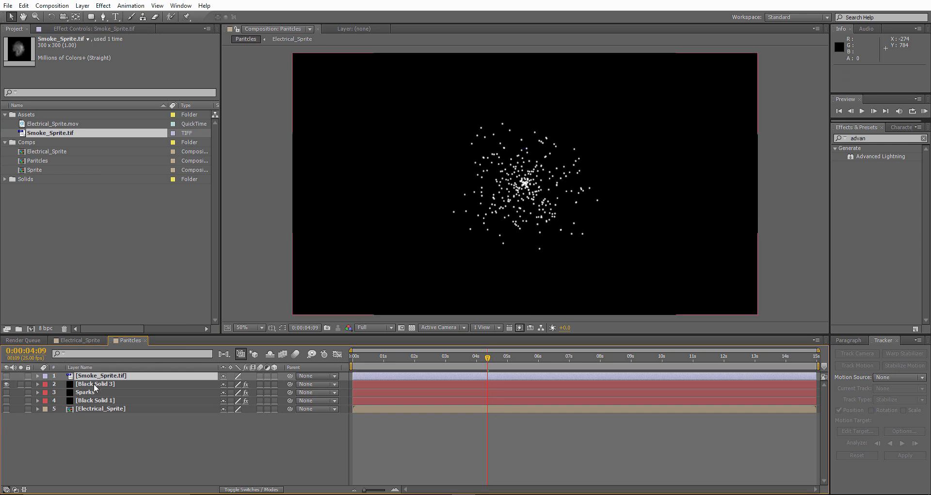
Delete the Black Solid 3 layer from the composition
left_click(95, 384)
left_click(88, 29)
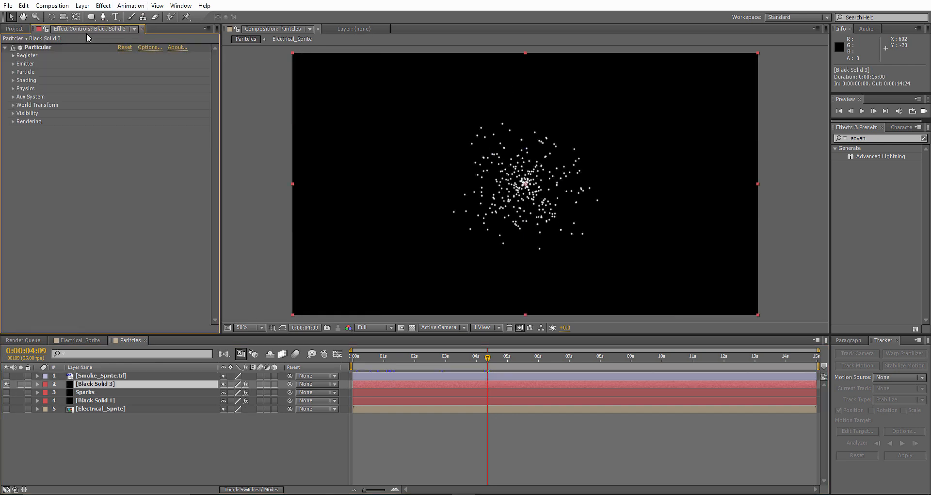
left_click(12, 64)
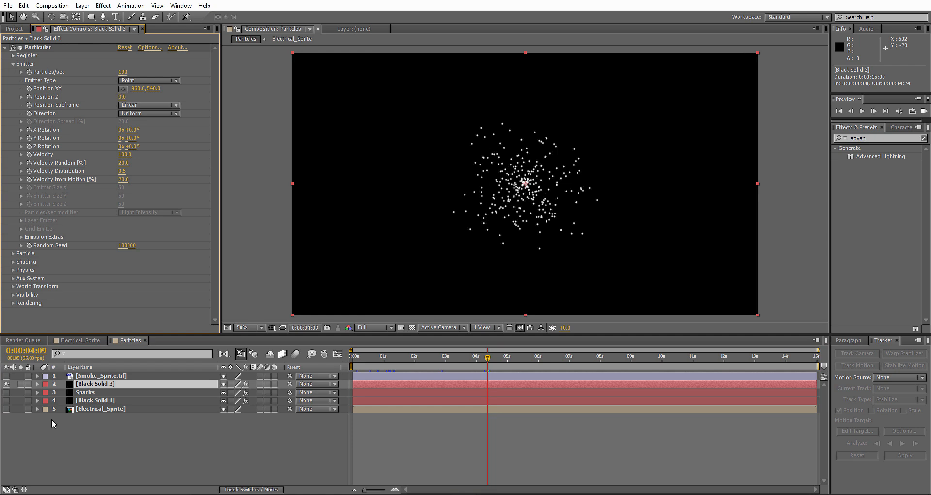
left_click(86, 395)
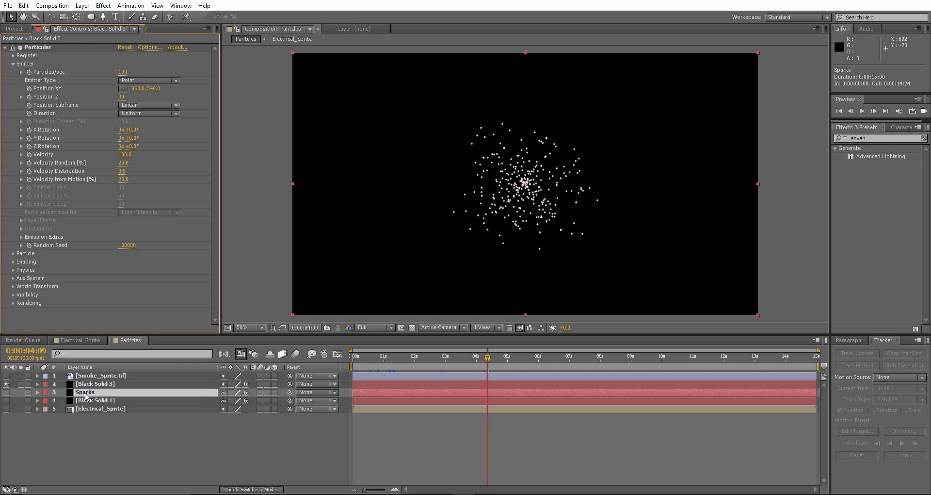
left_click(86, 387)
key("Delete")
Duplicate the Sparks layer and make the copy visible
left_click(86, 385)
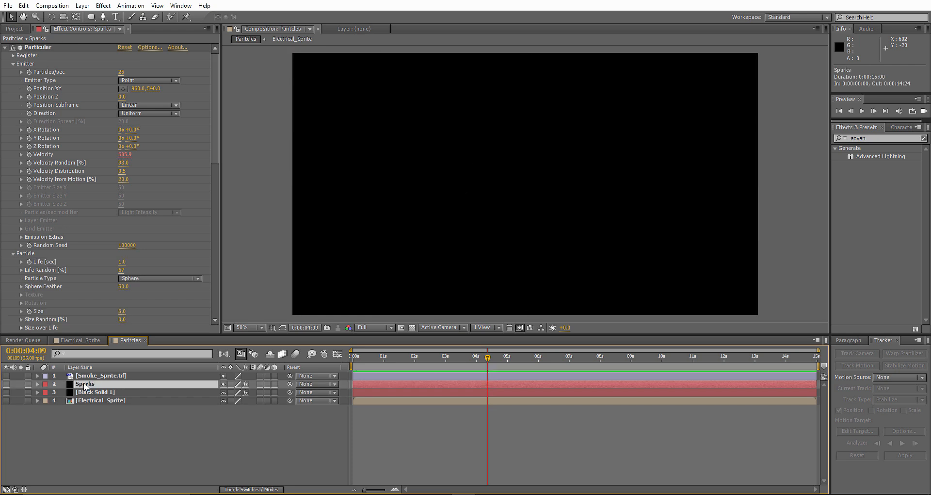
key("ctrl+d")
scroll(61, 286, "down", 4)
left_click(6, 384)
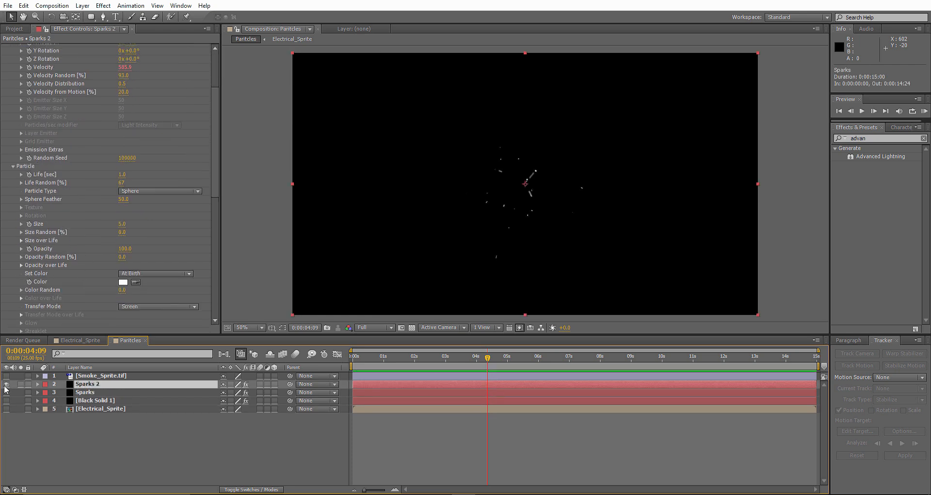
Set the duplicated layer's particle type to Sprite and use the Smoke_Sprite.tif layer as its texture
scroll(116, 262, "down", 1)
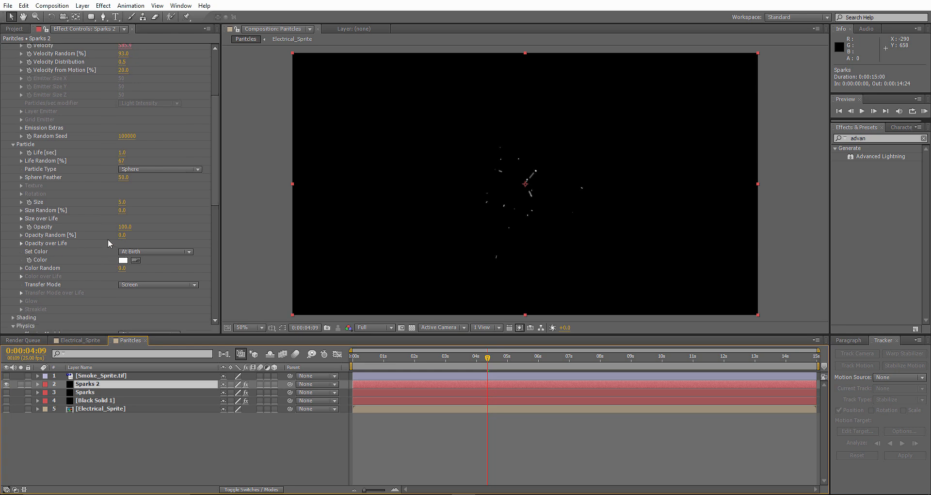
left_click(140, 169)
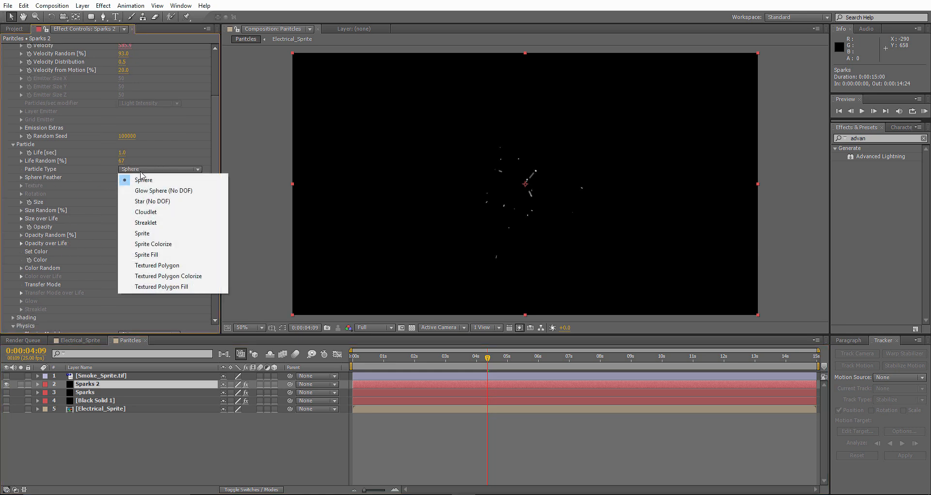
left_click(143, 233)
left_click(21, 185)
left_click(145, 195)
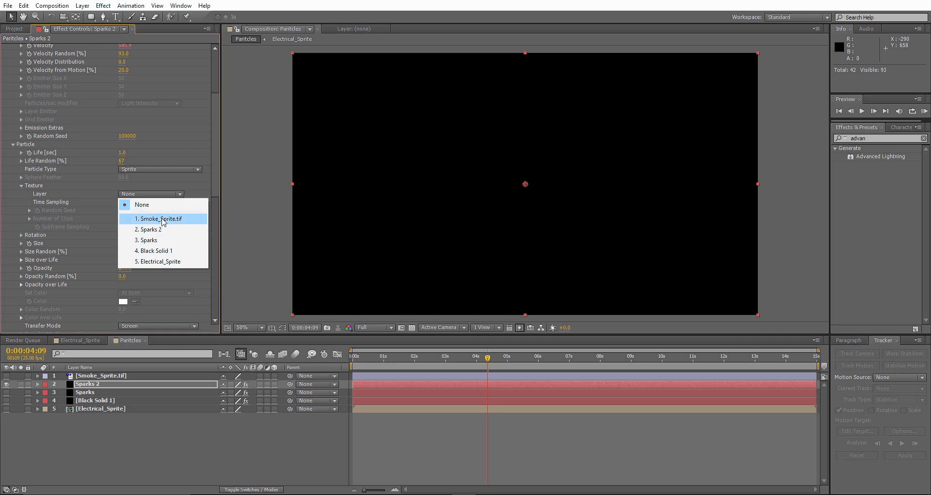
left_click(163, 219)
Set the smoke particles' size to 198 and their opacity to 3
left_click(21, 235)
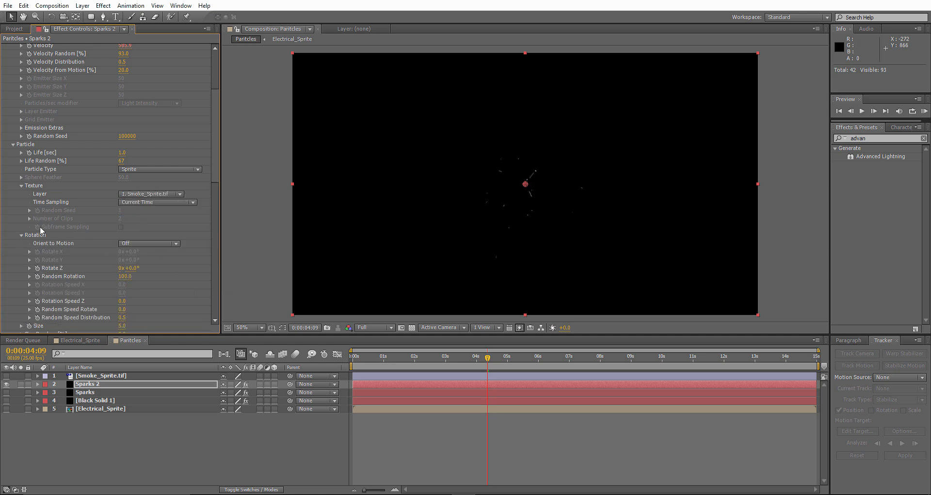
left_click(21, 235)
scroll(84, 217, "down", 4)
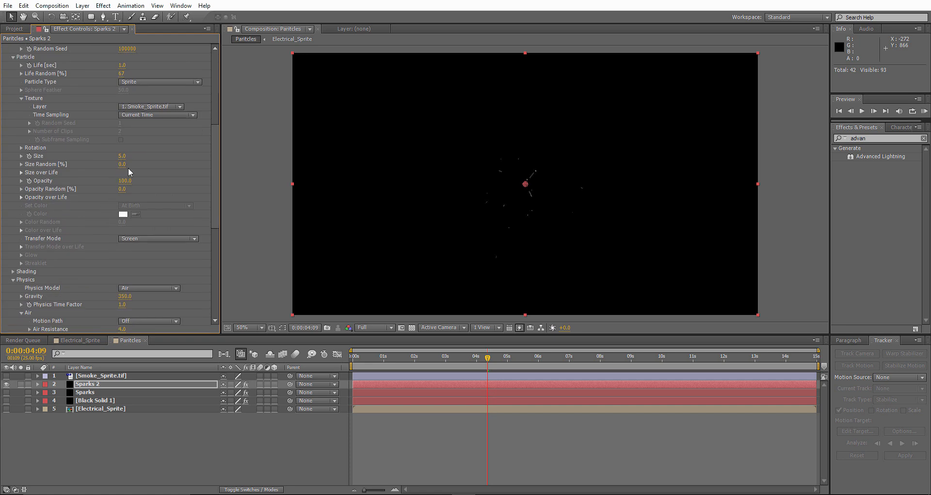
left_click_drag(122, 157, 183, 160)
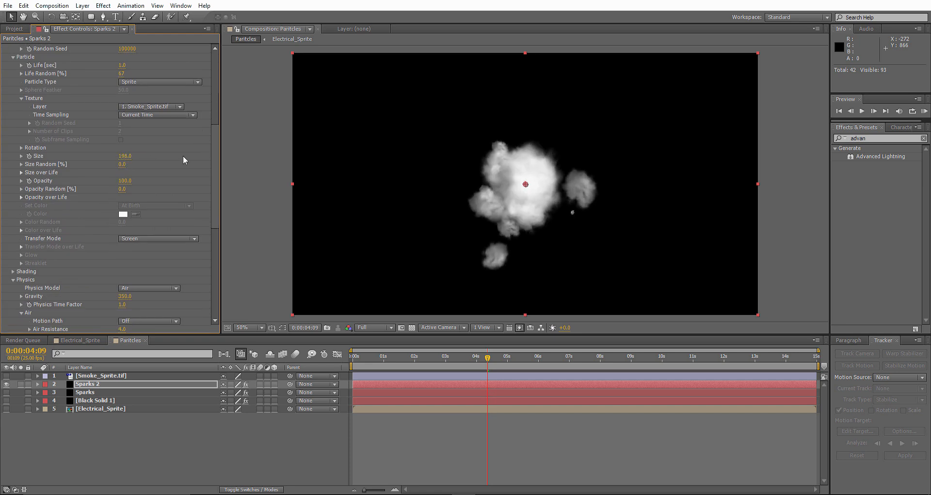
left_click_drag(122, 181, 88, 184)
Set the smoke layer's motion blur Opacity Boost to 0 and the particle opacity to 38
scroll(88, 272, "down", 11)
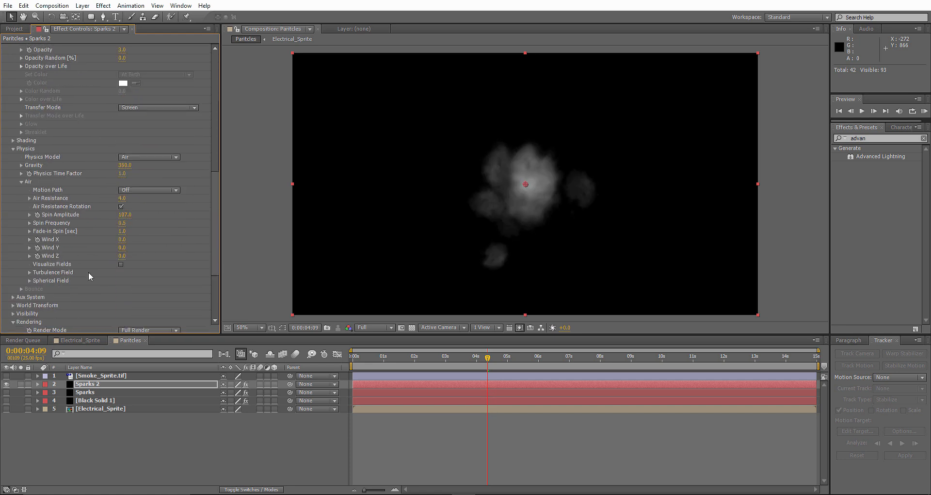
left_click(121, 321)
type("0")
key("Return")
scroll(124, 193, "up", 14)
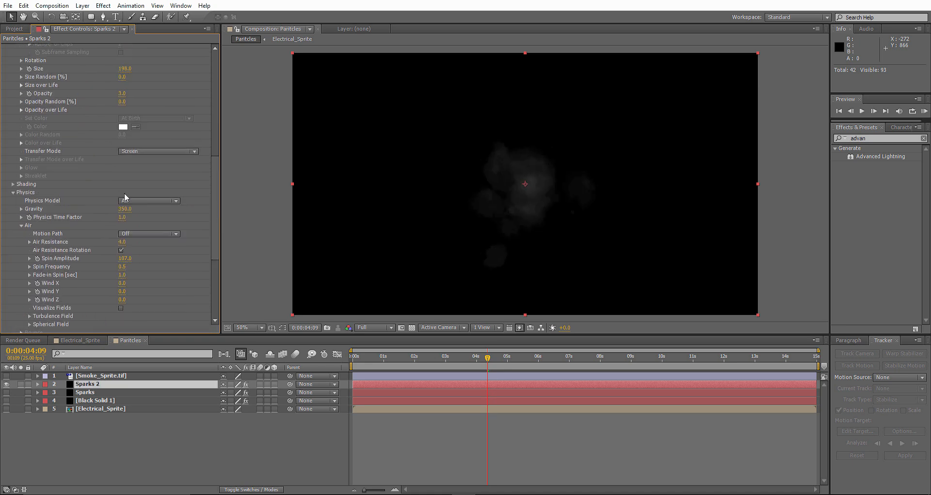
left_click_drag(123, 246, 138, 247)
Set the smoke emitter's velocity to 600 without the wiggle expression and lower its Velocity Random
scroll(140, 230, "up", 5)
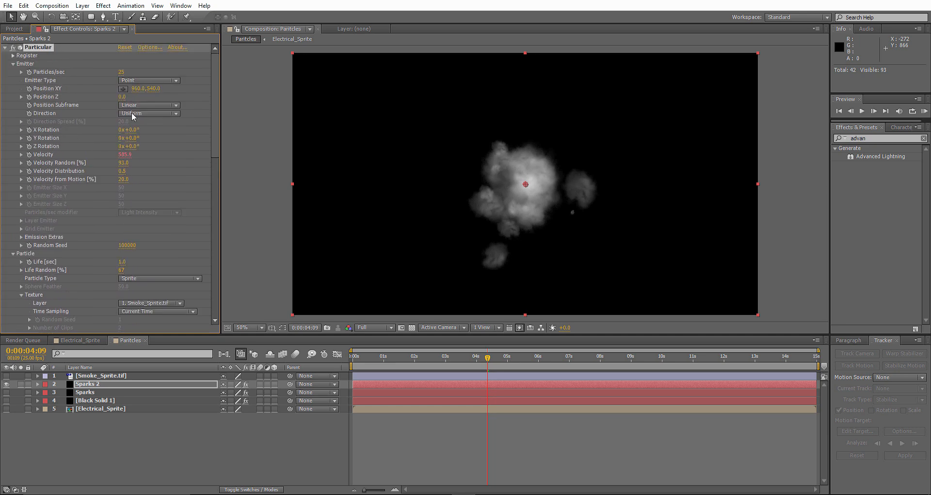
left_click_drag(123, 163, 86, 168)
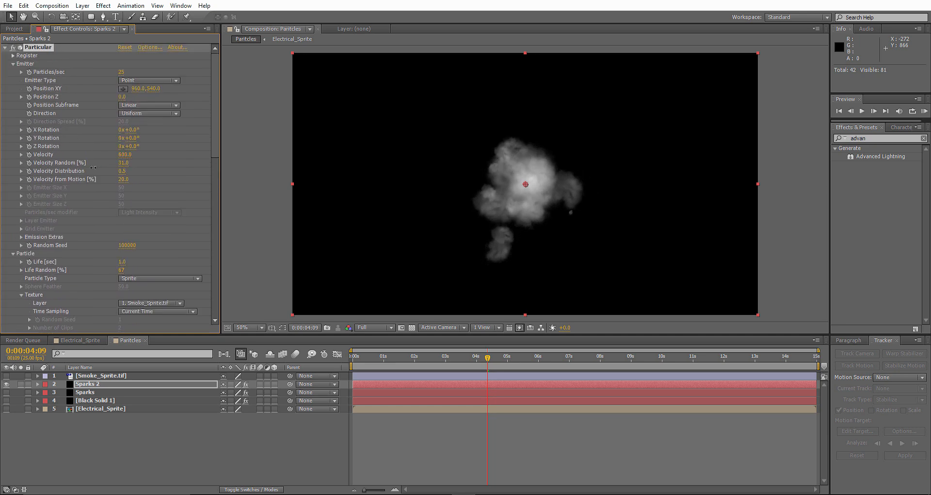
scroll(125, 209, "down", 6)
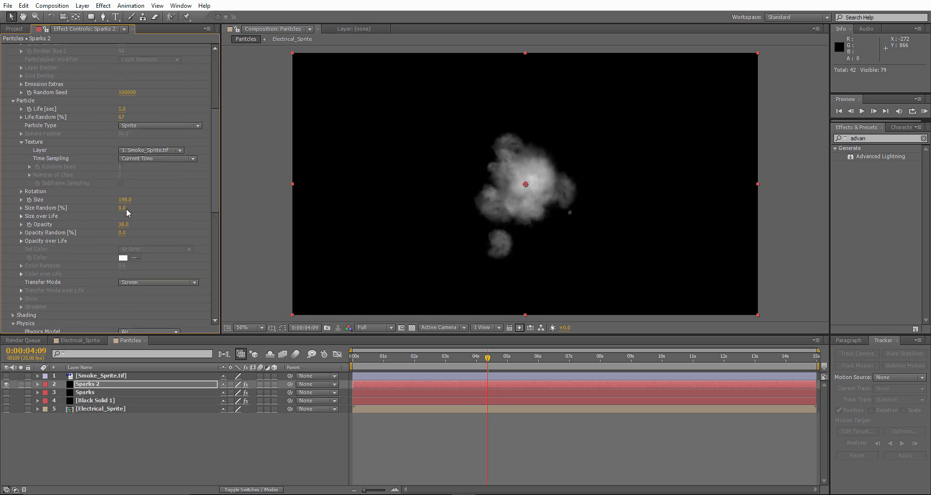
scroll(127, 216, "down", 4)
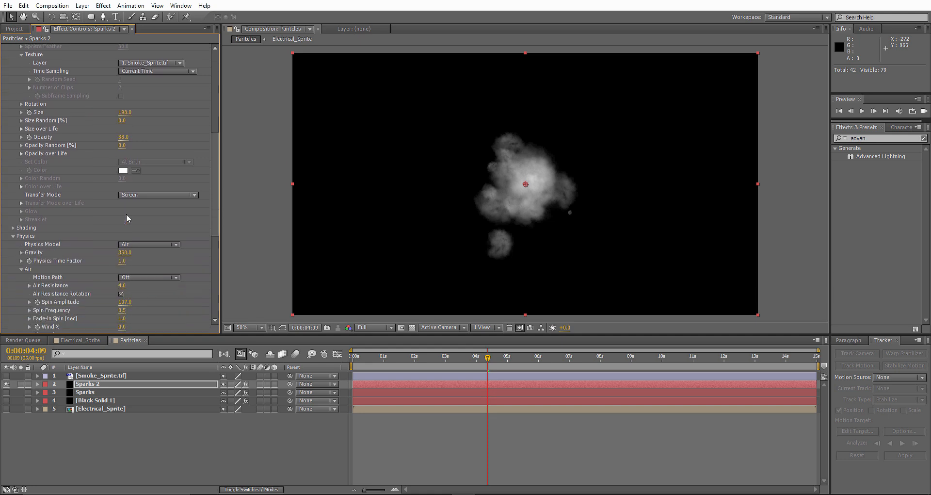
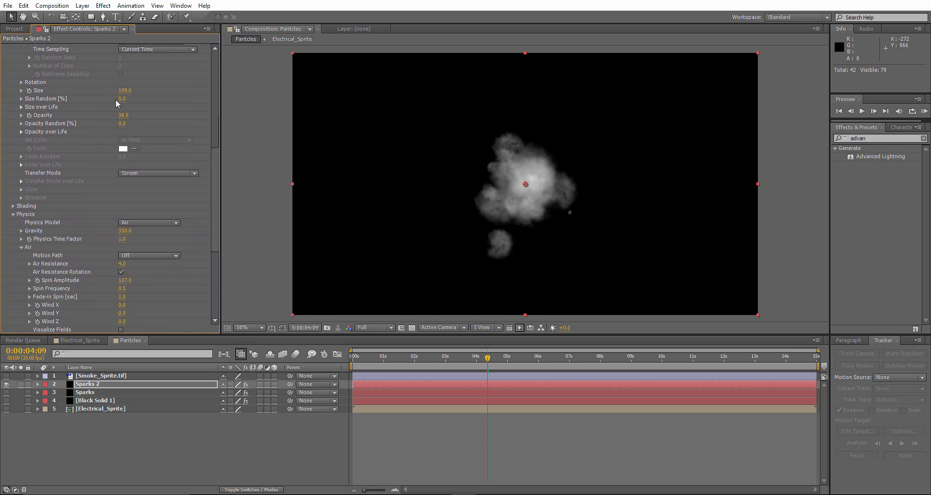
Set the smoke particles' Size Random to 15 and size to 239, and change the emitter's Random Seed to 99700
left_click_drag(133, 99, 139, 102)
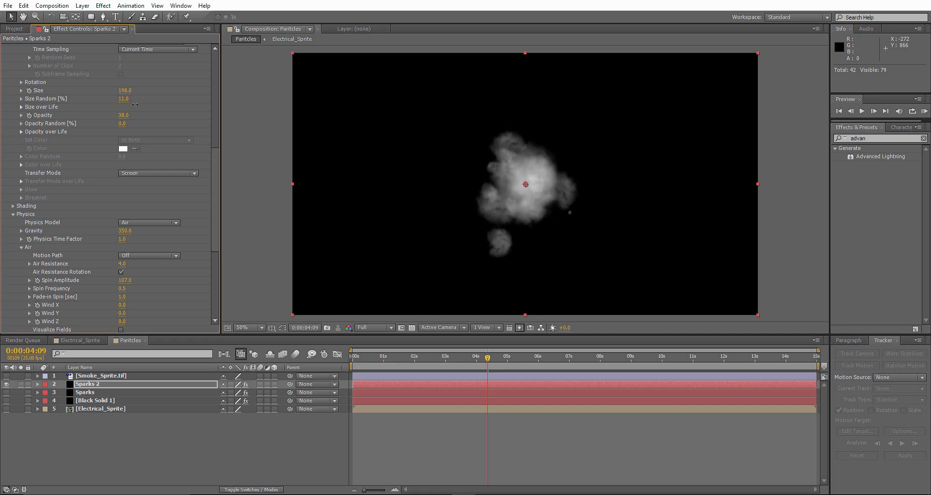
scroll(123, 244, "down", 3)
scroll(124, 184, "up", 4)
scroll(157, 263, "up", 8)
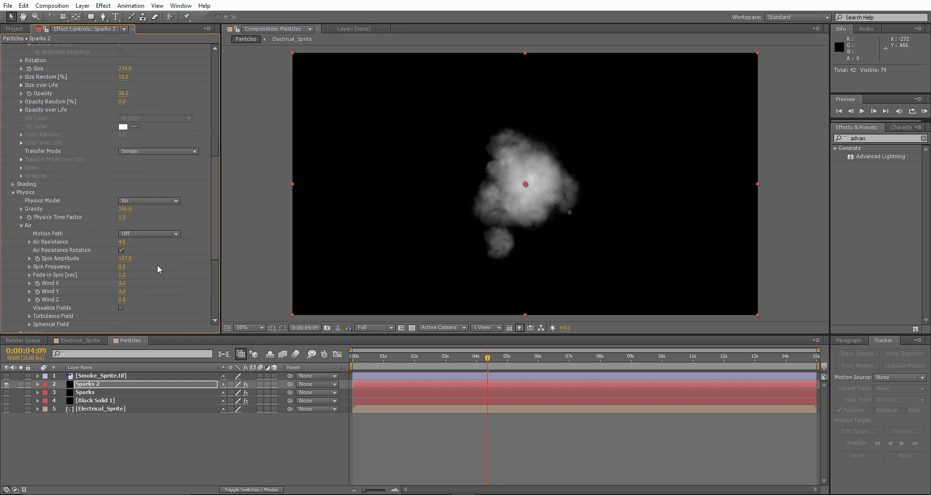
left_click_drag(131, 224, 115, 221)
scroll(119, 223, "down", 8)
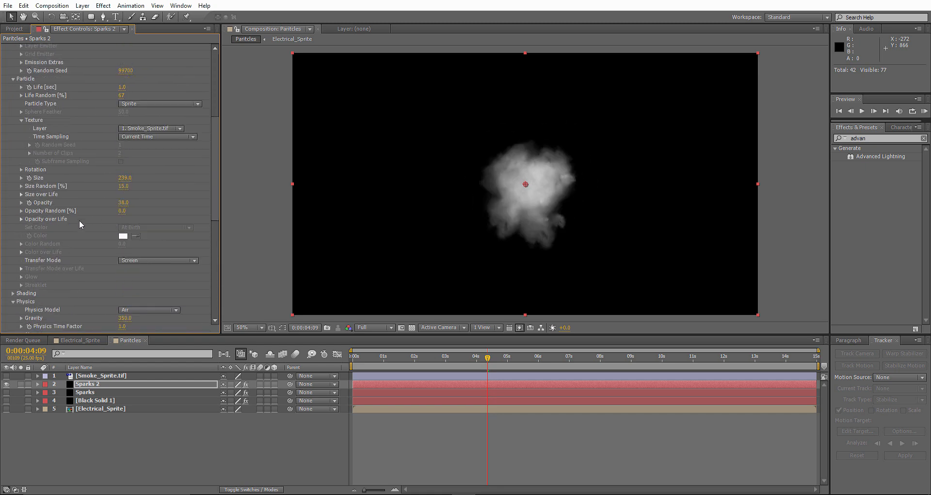
Apply the linear fade-out preset to the smoke particles' Opacity over Life graph
left_click(21, 153)
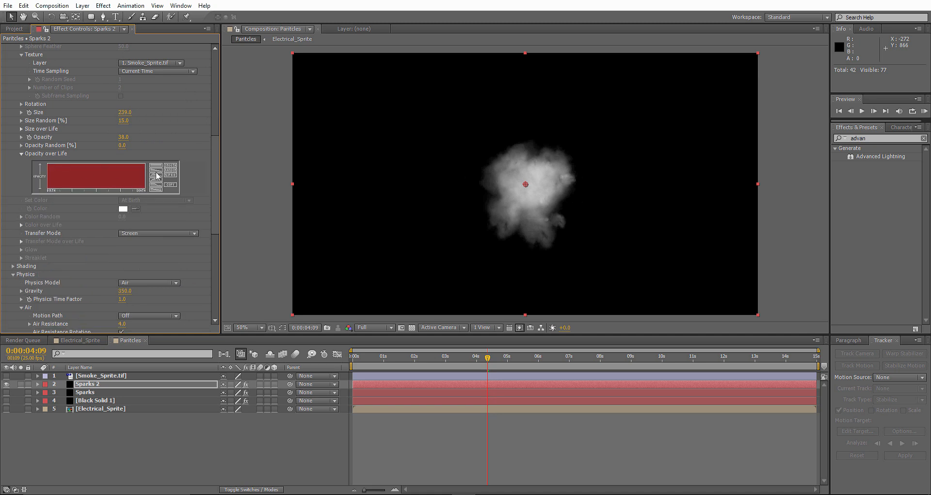
left_click(155, 173)
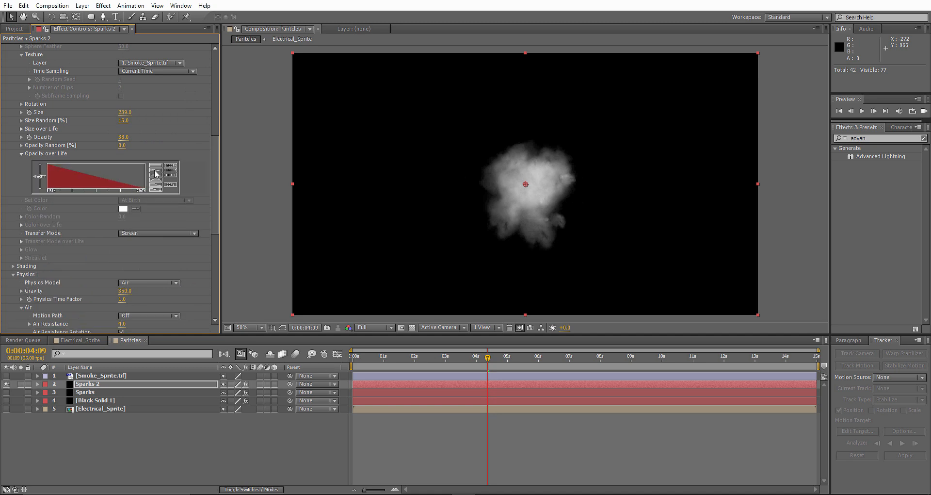
left_click(22, 154)
Draw a smoothed Size over Life curve that rises quickly from small to full size, and preview the smoke
left_click(22, 128)
left_click_drag(43, 161, 161, 138)
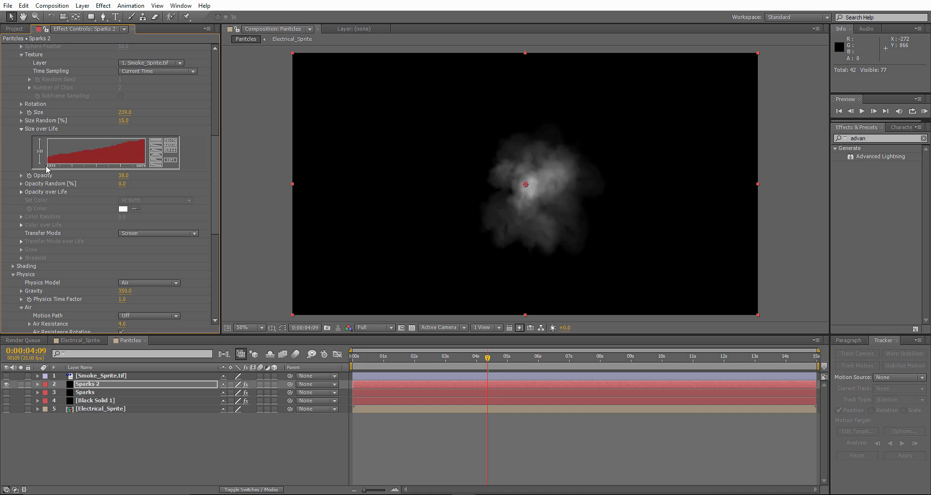
left_click_drag(59, 155, 145, 139)
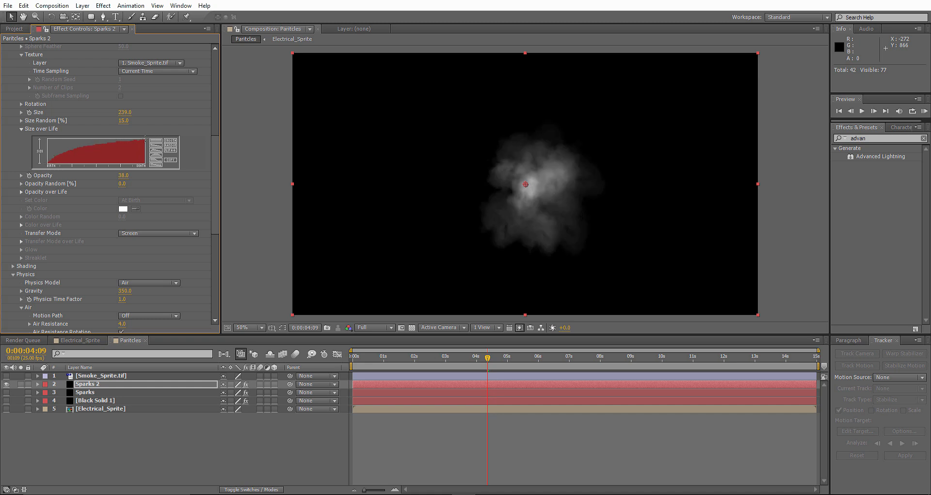
left_click(170, 142)
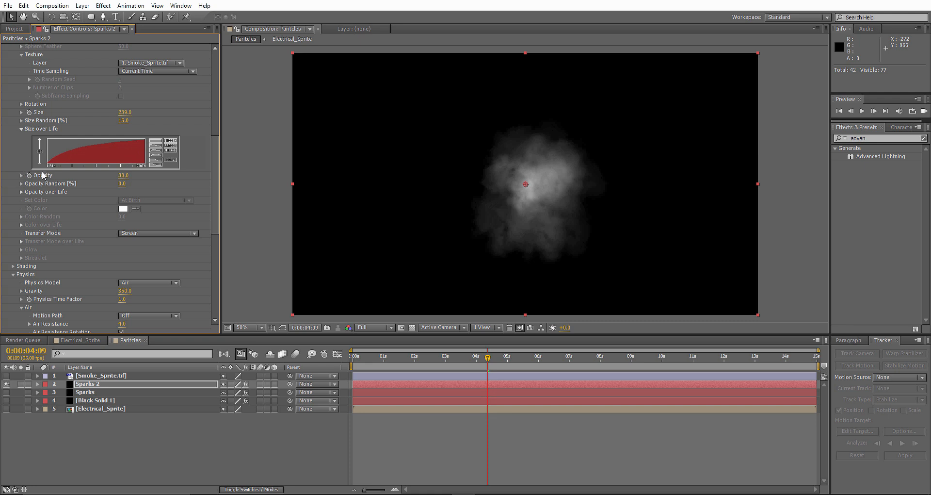
left_click(925, 111)
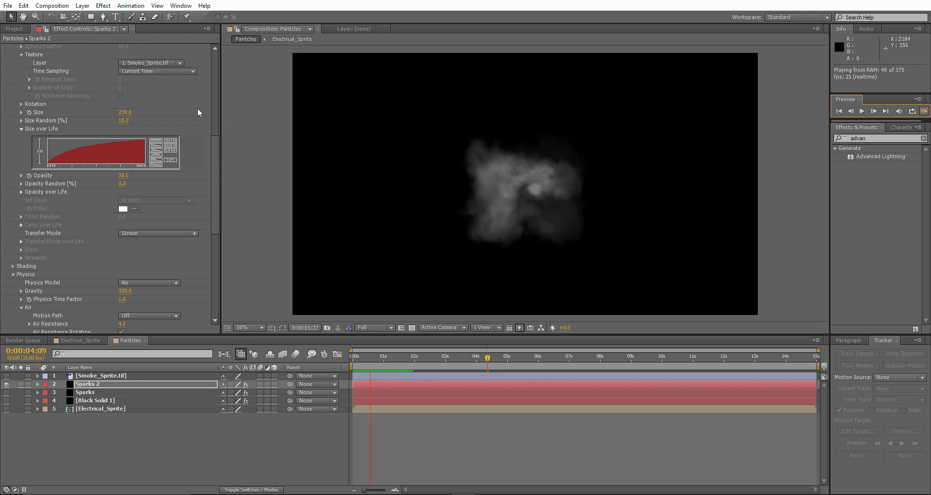
key("space")
Set the smoke's Air Resistance to 3 and increase its gravity
scroll(136, 287, "down", 1)
left_click_drag(122, 302, 117, 303)
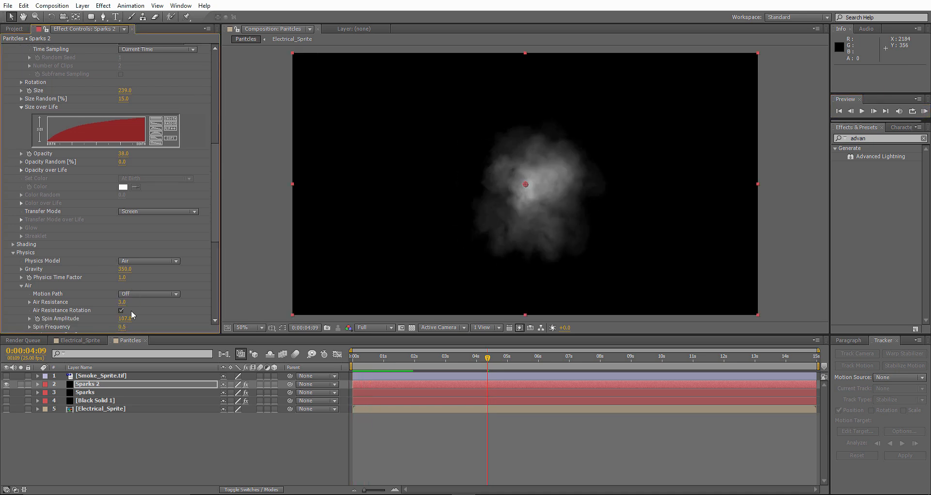
mouse_move(127, 269)
left_mouse_down()
mouse_move(111, 266)
mouse_move(138, 268)
left_mouse_up()
Set the smoke emitter's velocity to 390 with its expression enabled and Velocity Random to 35, and preview the result
scroll(166, 179, "up", 10)
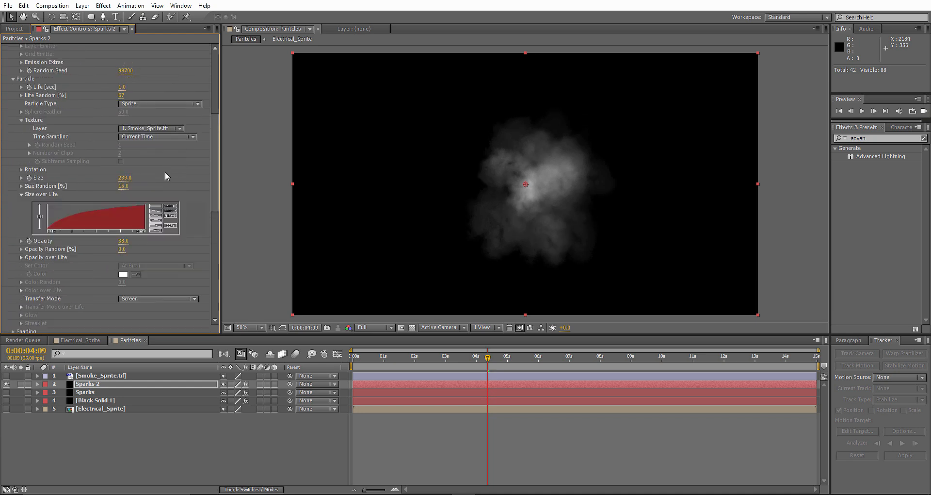
left_click_drag(126, 154, 121, 156)
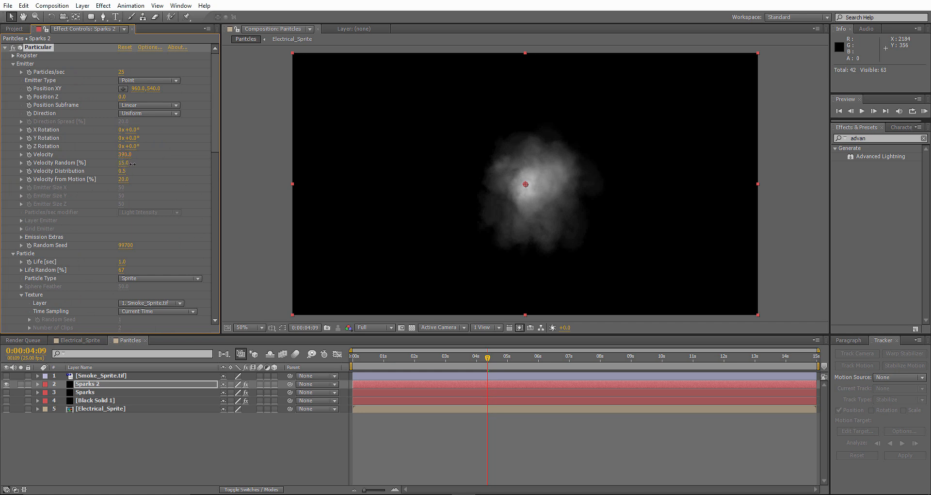
left_click(923, 112)
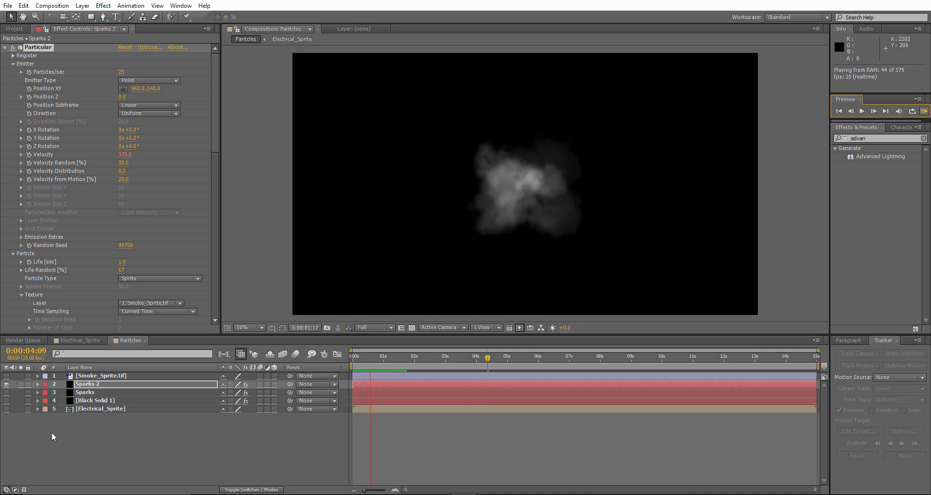
Create a null object in the Particles composition and apply the Slider Control effect to it
left_click(73, 436)
right_click(77, 435)
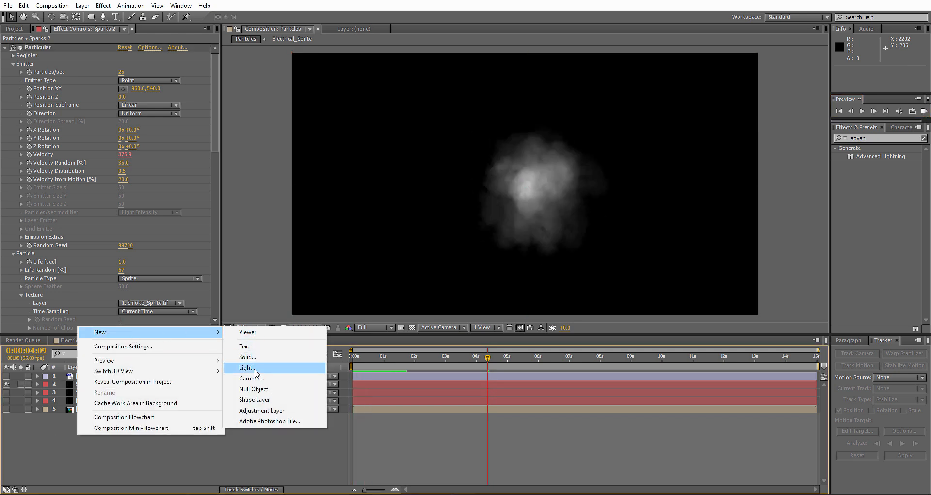
left_click(263, 389)
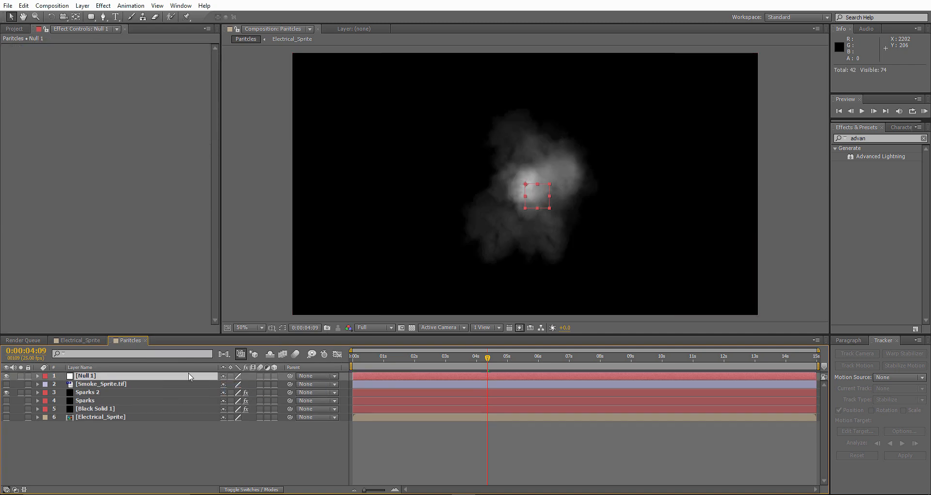
left_click(877, 138)
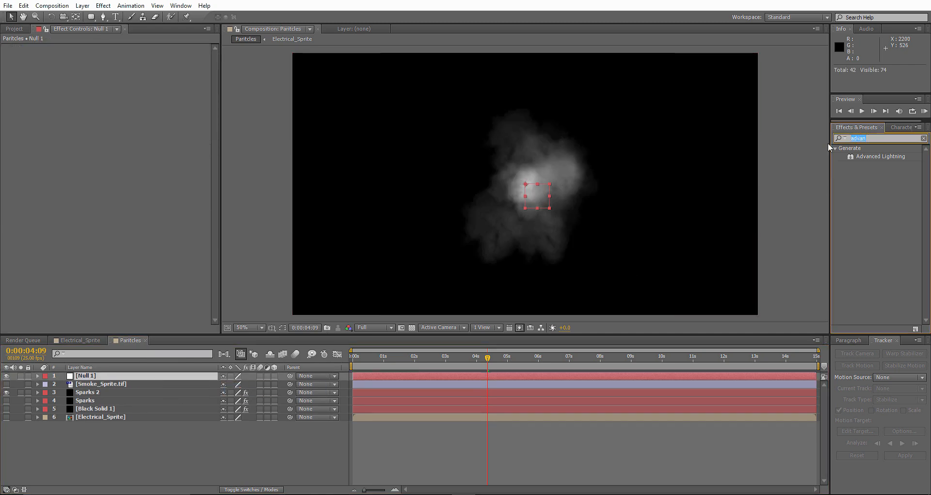
type("slider")
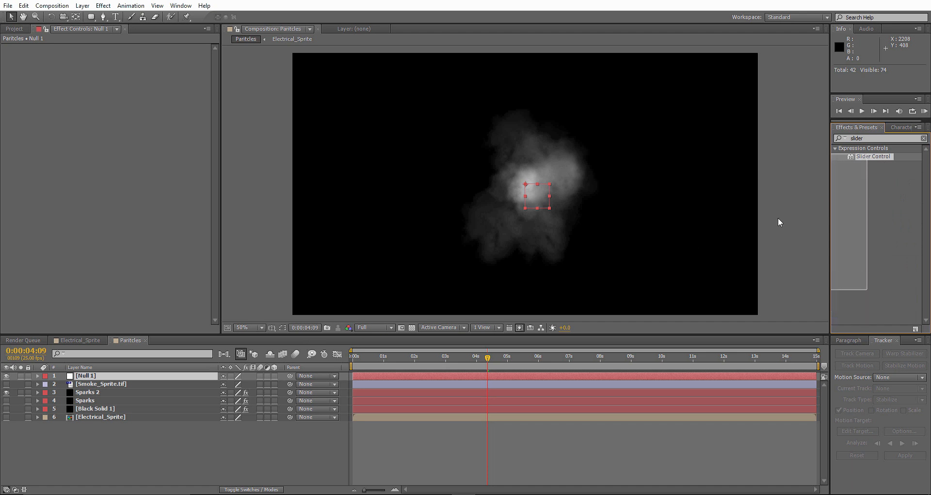
left_click_drag(866, 157, 90, 377)
Enlarge the timeline area, and rename the Black Solid 1 layer as Electrical and the Sparks 2 layer as Smoke
left_click_drag(168, 335, 176, 105)
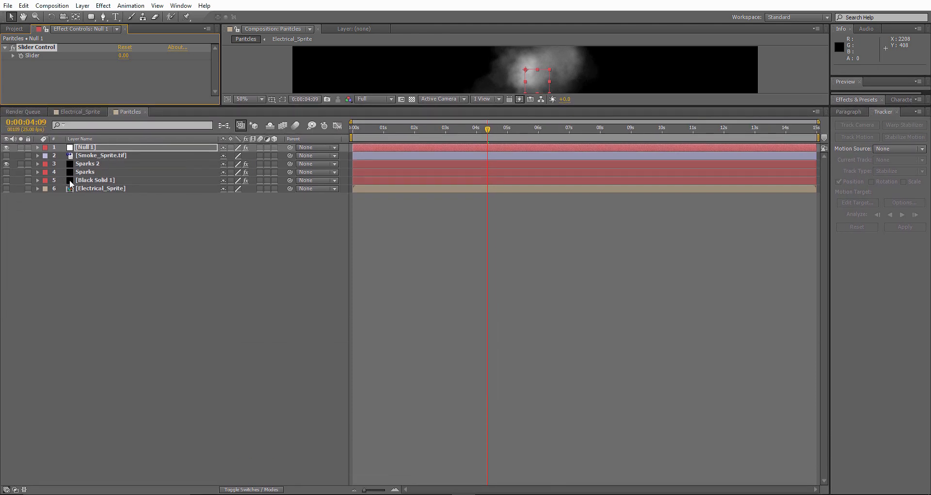
left_click(86, 181)
key("Return")
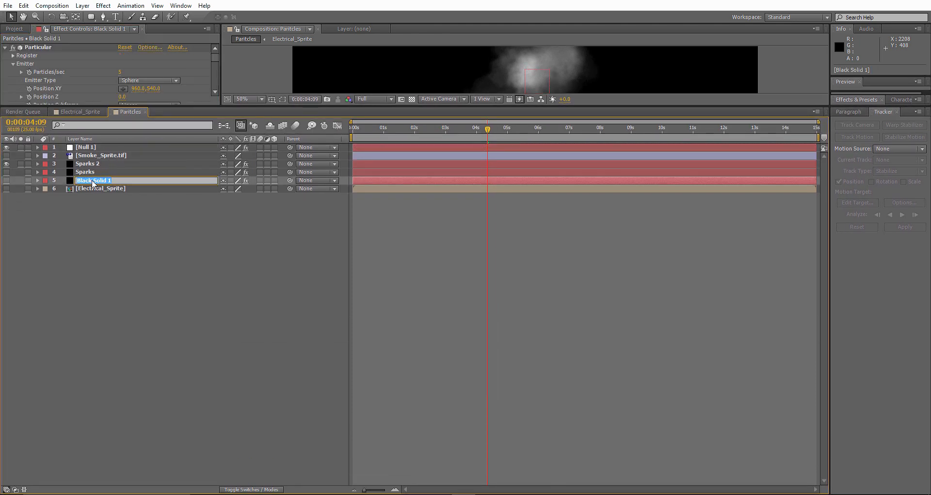
type("Electrical")
left_click(103, 167)
key("Return")
type("Smoke")
left_click(66, 205)
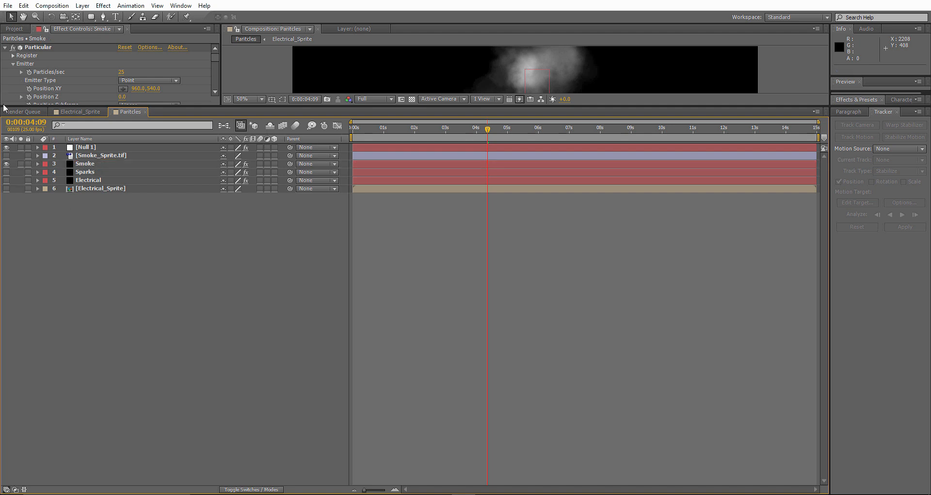
Link the Smoke layer's Particles/sec to the null's Slider Control value with an expression
left_click(94, 147)
left_click(38, 164)
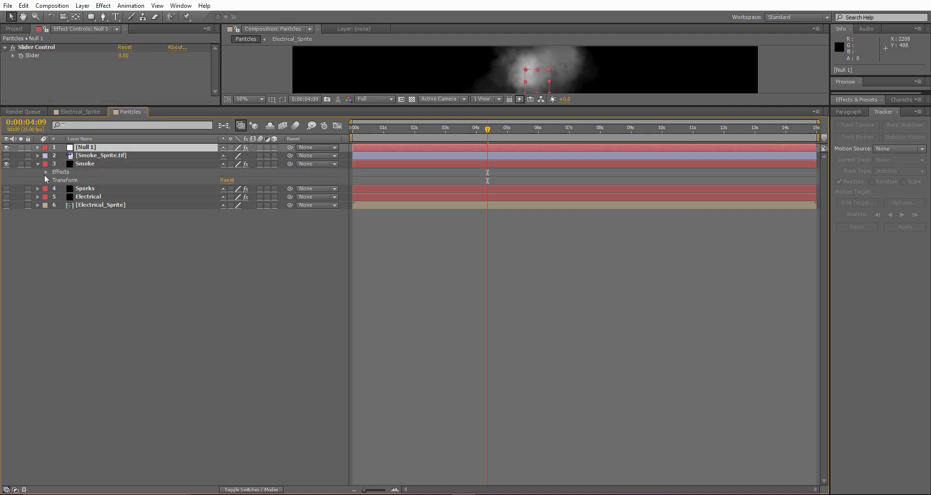
left_click(45, 172)
left_click(54, 181)
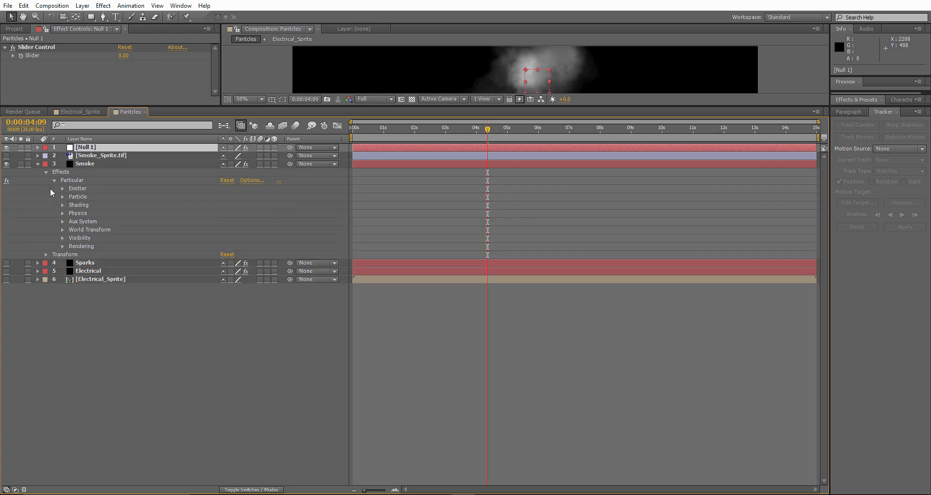
left_click(63, 188)
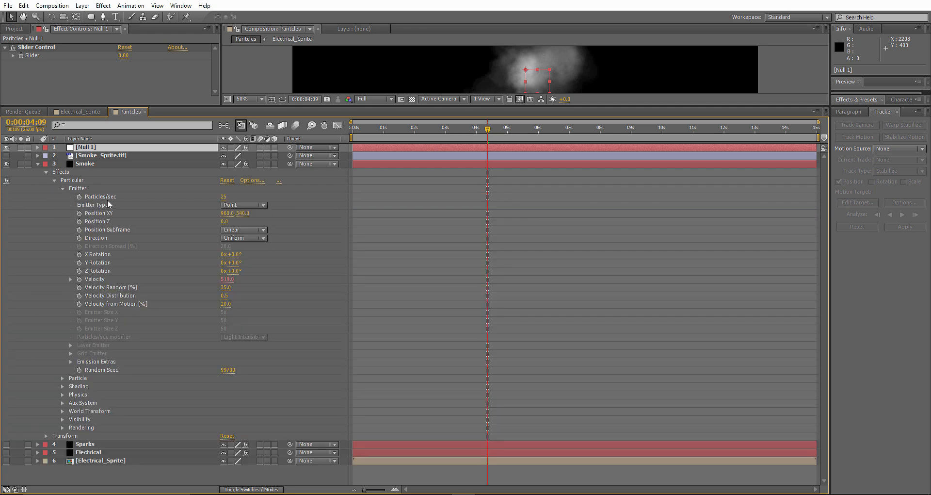
left_click(79, 197, "alt")
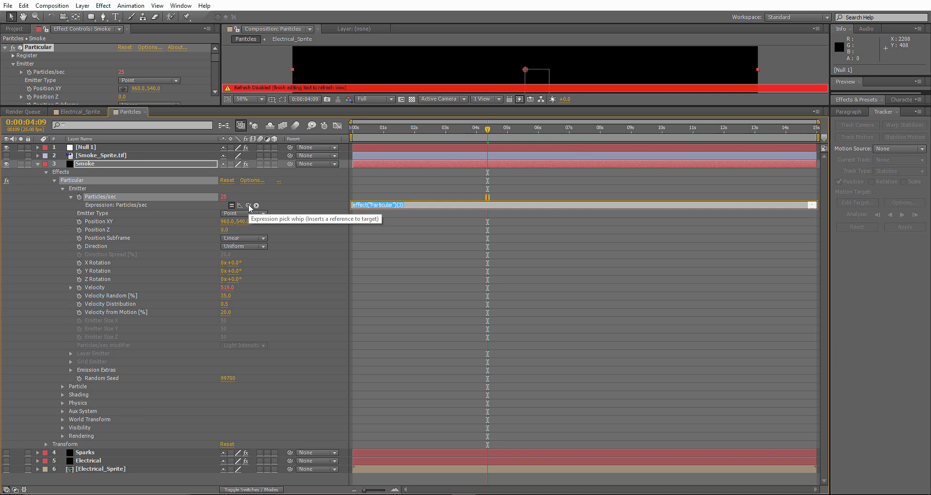
left_click(37, 148)
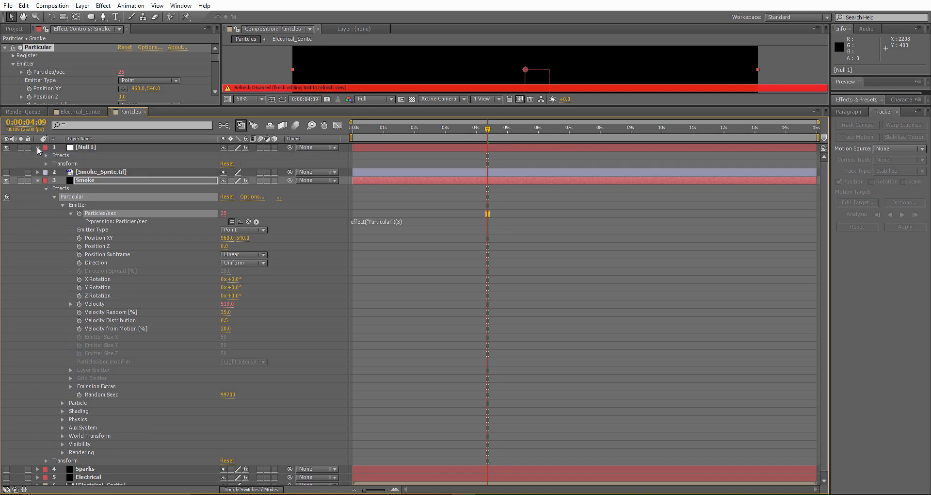
left_click(46, 155)
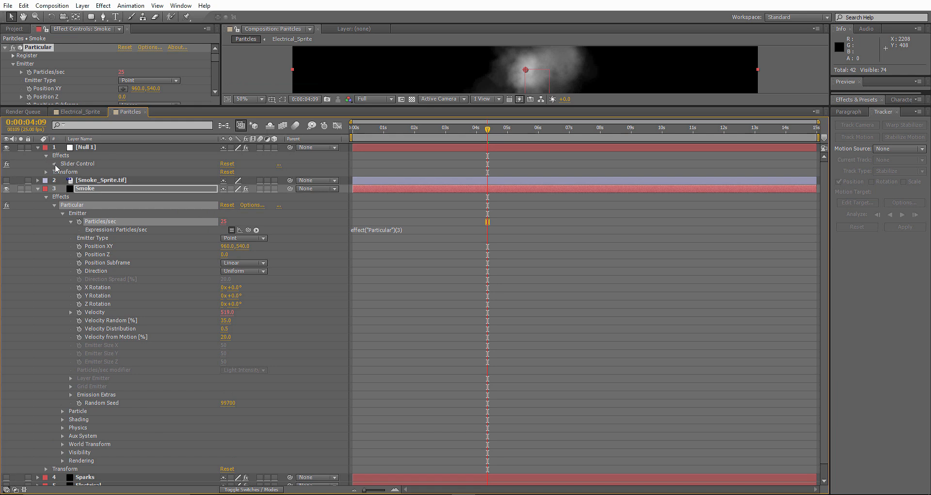
left_click(55, 164)
left_click_drag(241, 238, 99, 171)
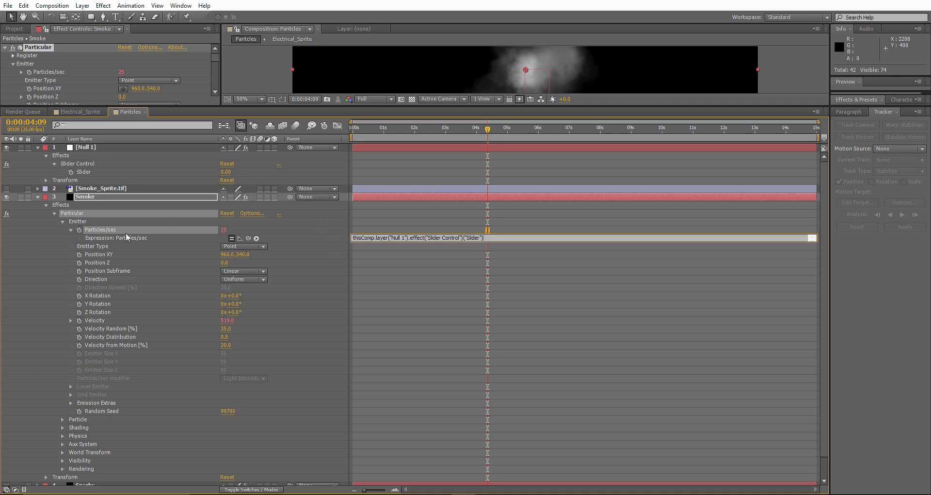
left_click(322, 257)
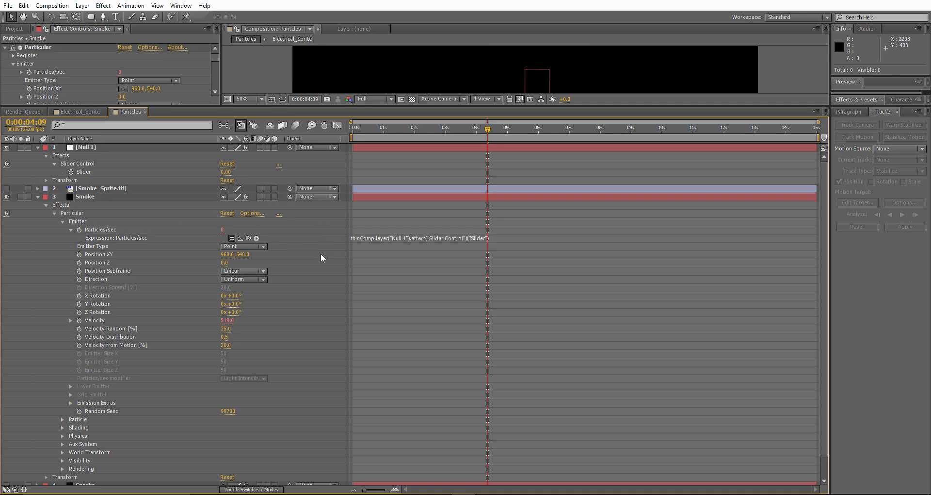
left_click(39, 197)
Link the Sparks layer's Particles/sec to the null's Slider Control value with an expression
left_click(84, 208)
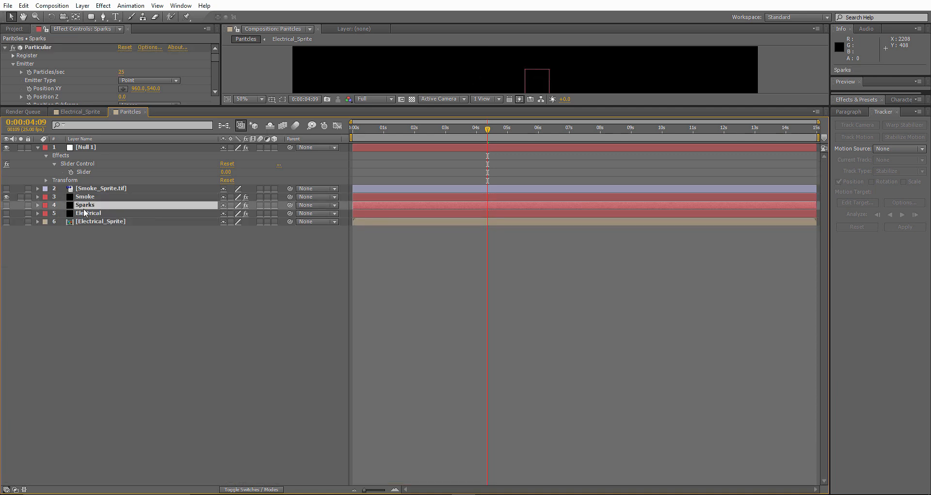
left_click(38, 204)
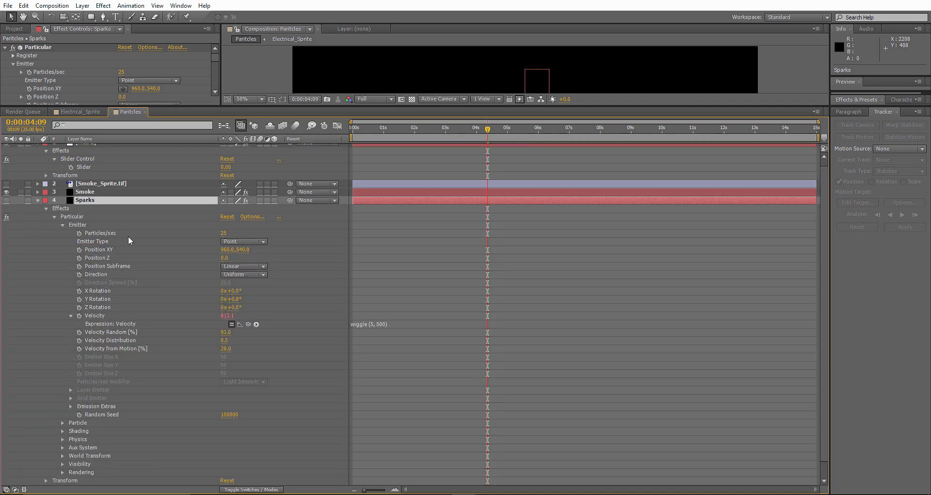
left_click(79, 233, "alt")
mouse_move(249, 242)
left_mouse_down()
mouse_move(156, 174)
mouse_move(94, 168)
left_mouse_up()
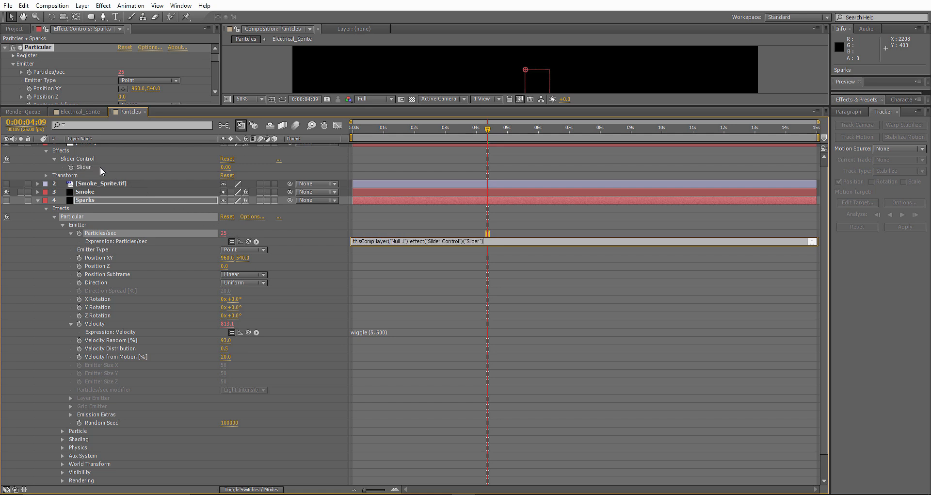
left_click(38, 201)
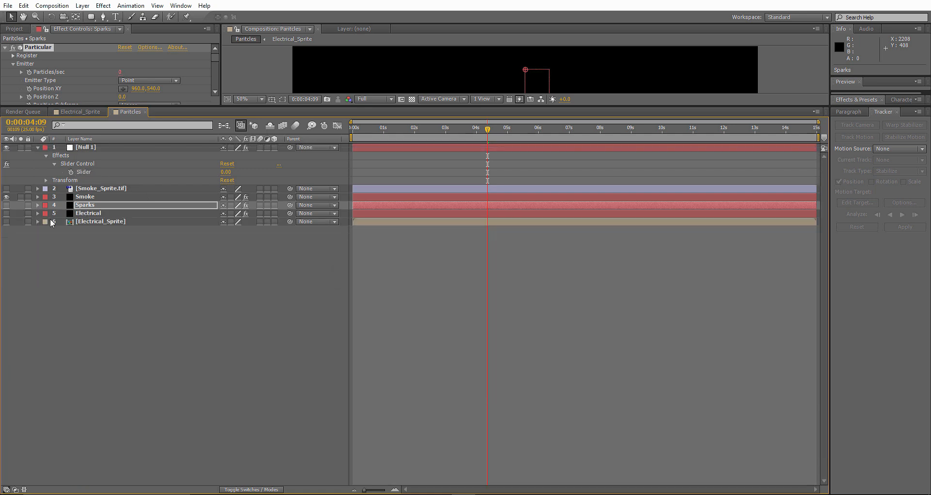
Link the Electrical layer's Particles/sec to the null's Slider Control value with an expression
left_click(88, 214)
left_click(38, 213)
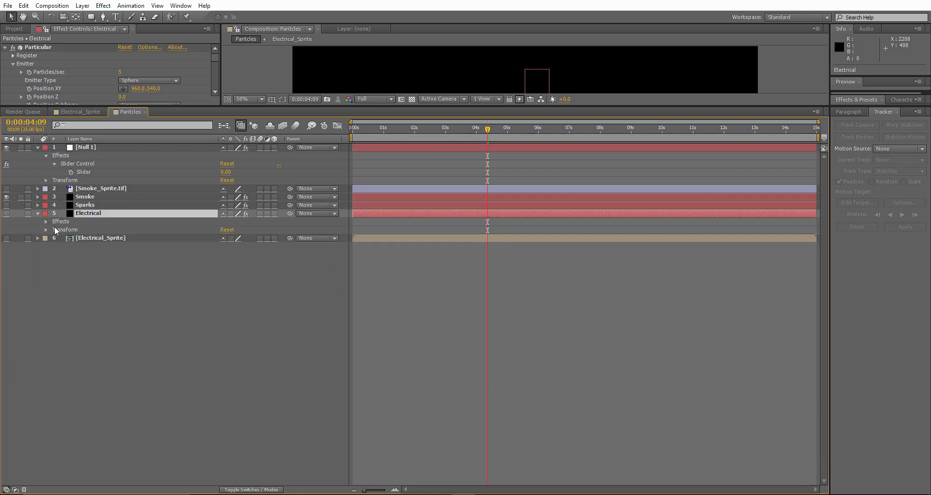
left_click(46, 222)
left_click(54, 230)
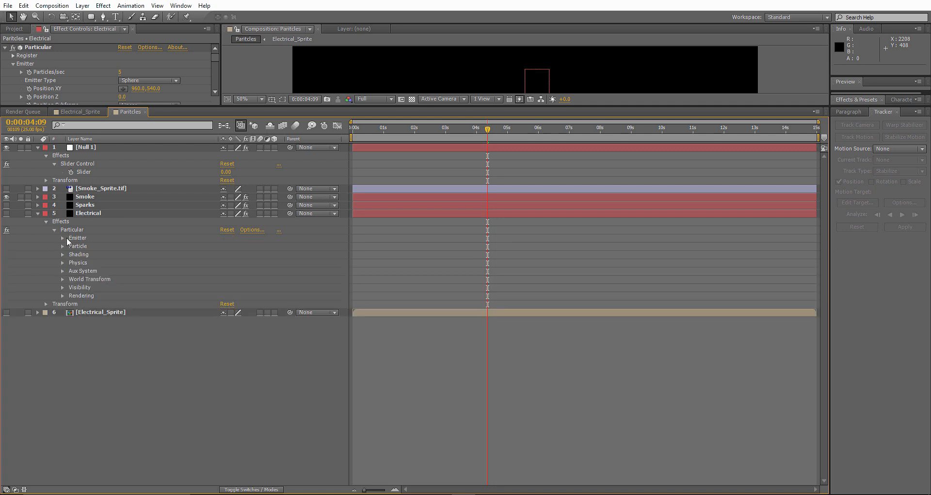
left_click(62, 238)
left_click(79, 246, "alt")
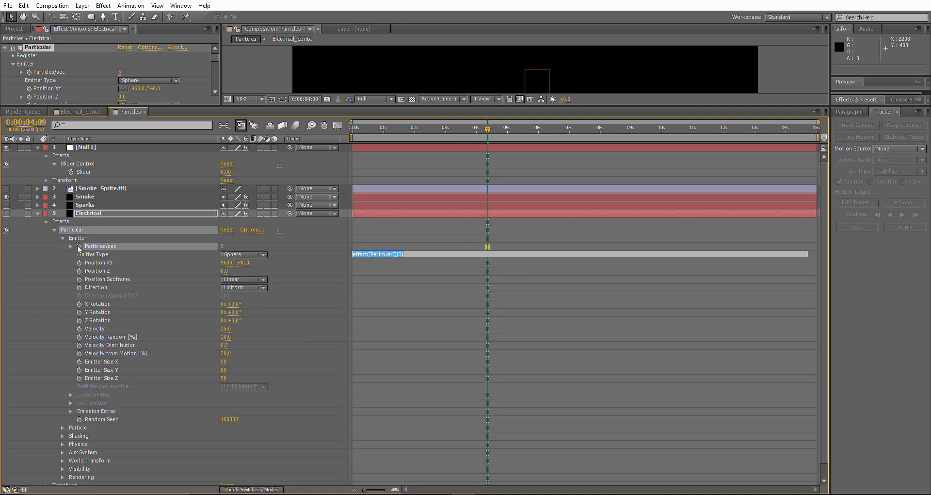
left_click_drag(249, 255, 86, 174)
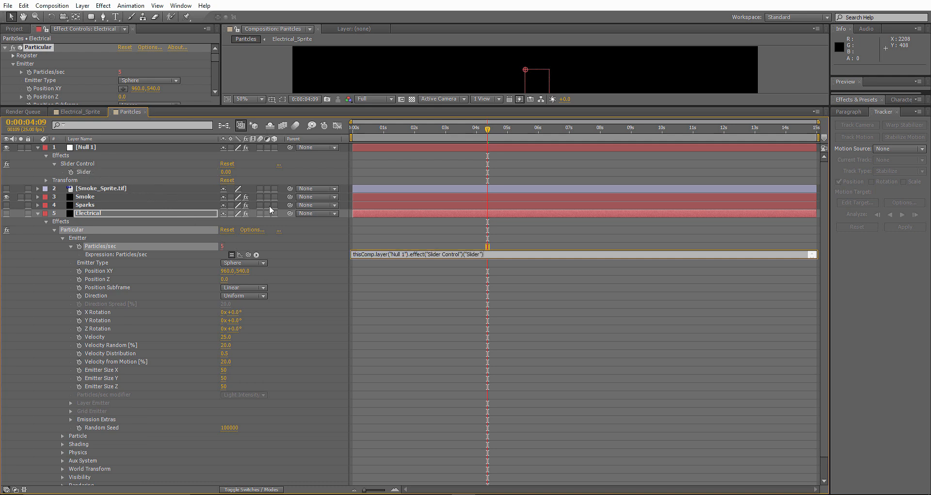
left_click(313, 257)
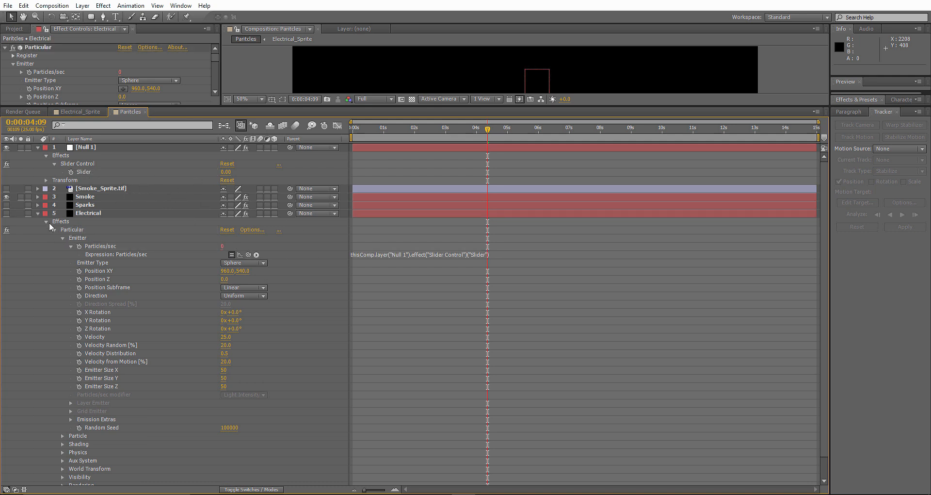
left_click(38, 213)
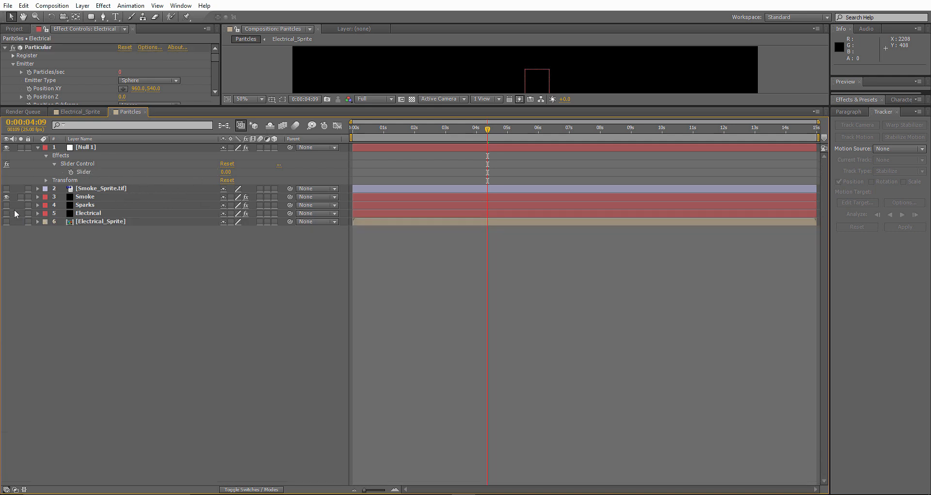
Make the Sparks and Electrical layers visible and shrink the timeline area to enlarge the composition view
left_click_drag(7, 205, 7, 213)
left_click_drag(387, 147, 387, 289)
Set the null's Slider to 26 and run a RAM preview of the combined particles
left_click(74, 328)
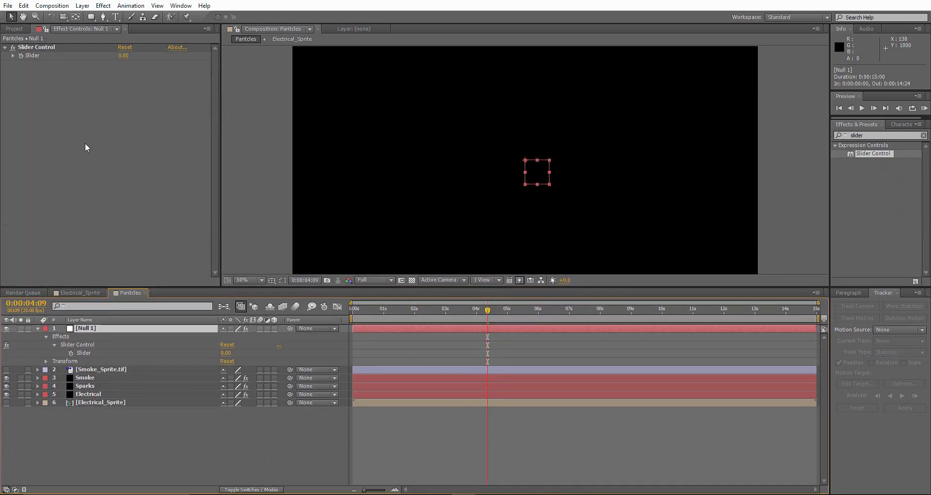
left_click_drag(123, 55, 136, 56)
left_click(925, 110)
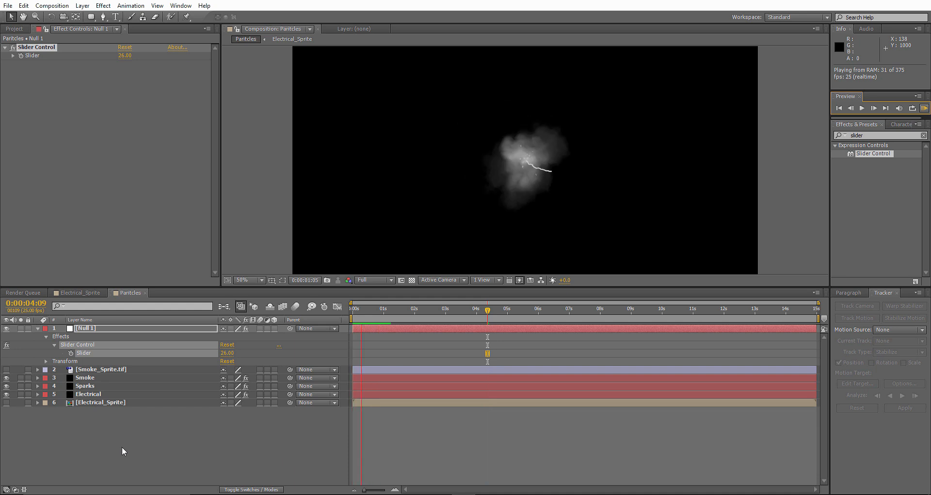
key("space")
Try a Physics Time Factor of 0.5 on the Electrical layer's Particular effect, preview it, and undo the change
left_click(90, 394)
scroll(145, 165, "down", 5)
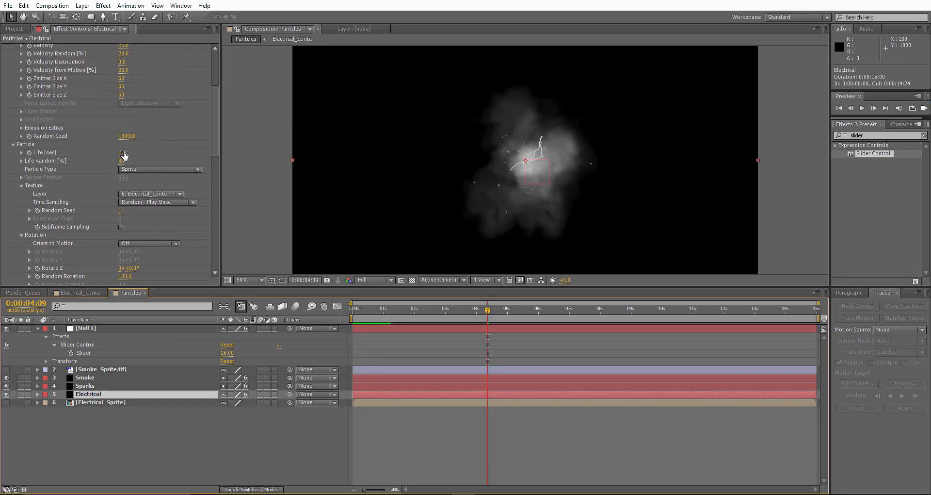
scroll(124, 154, "down", 10)
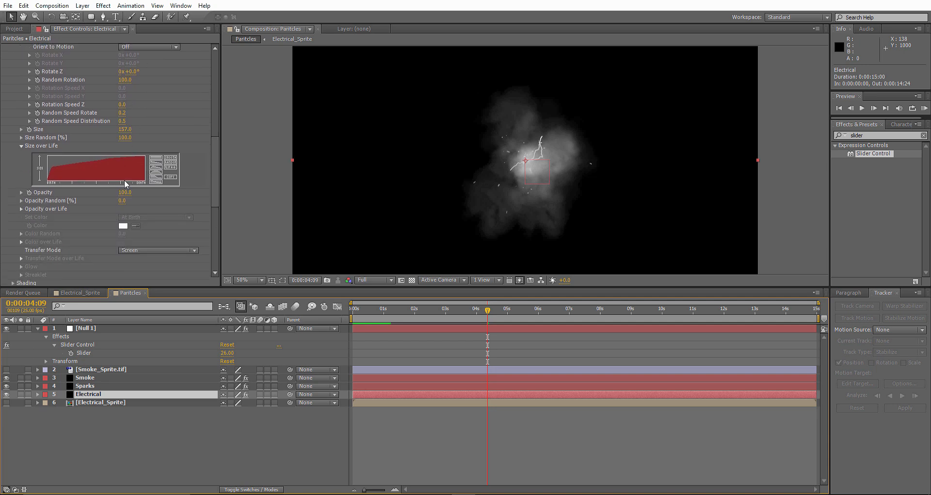
scroll(125, 166, "down", 5)
scroll(125, 167, "up", 8)
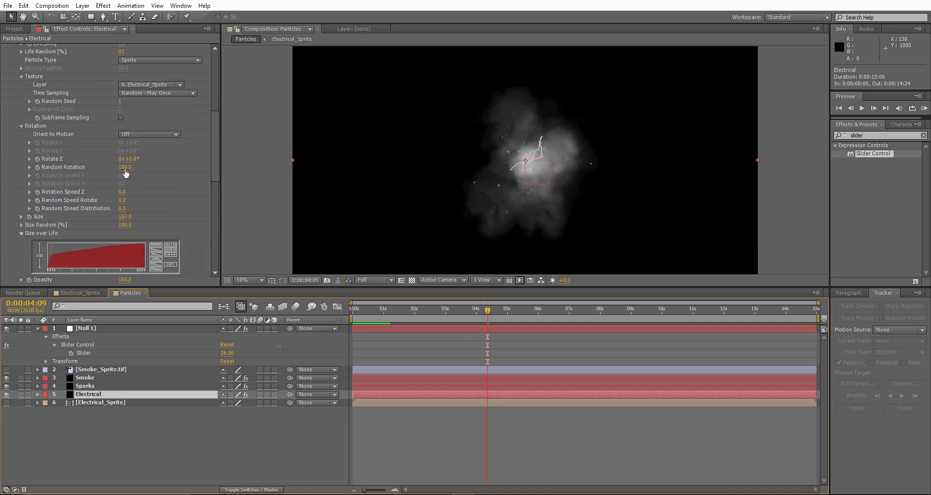
scroll(124, 171, "down", 6)
left_click(124, 253)
type("0.5")
key("Return")
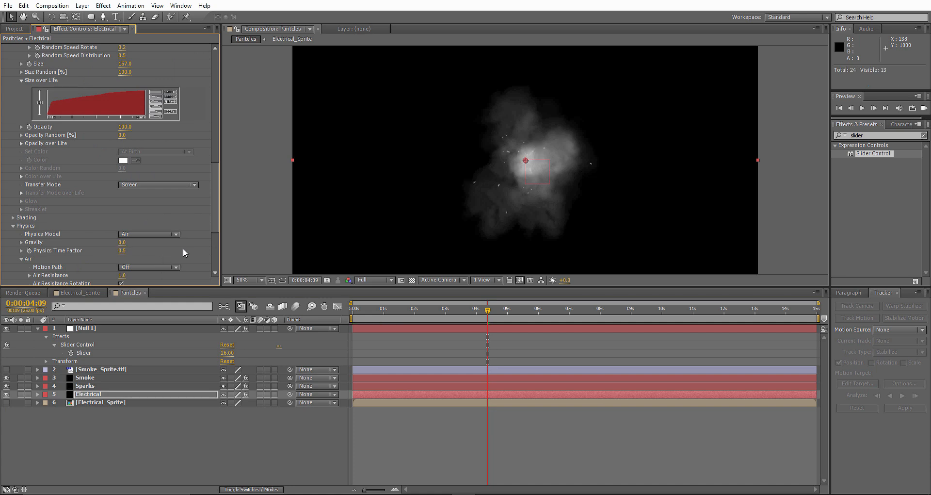
left_click(925, 108)
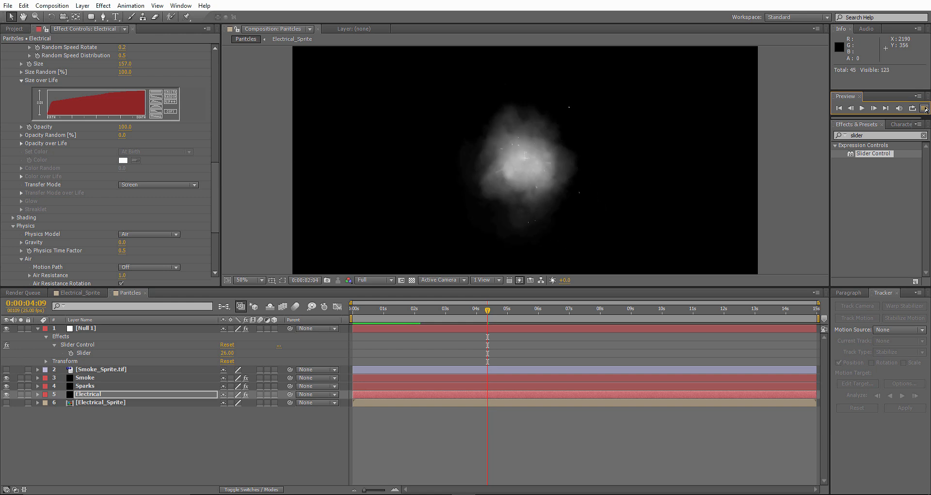
key("space")
key("space")
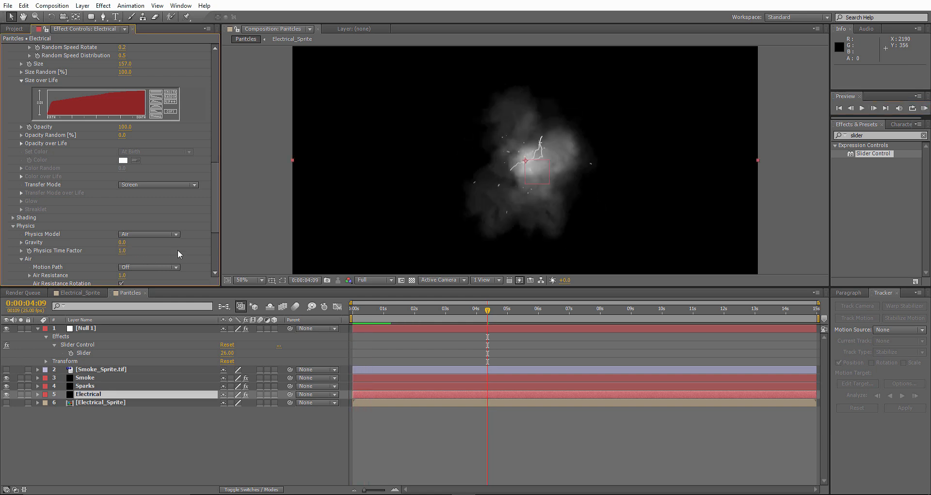
Set the Electrical layer's particle Life to 0.5 seconds
scroll(153, 184, "up", 10)
scroll(145, 164, "up", 2)
left_click(124, 174)
type("0.5")
key("Return")
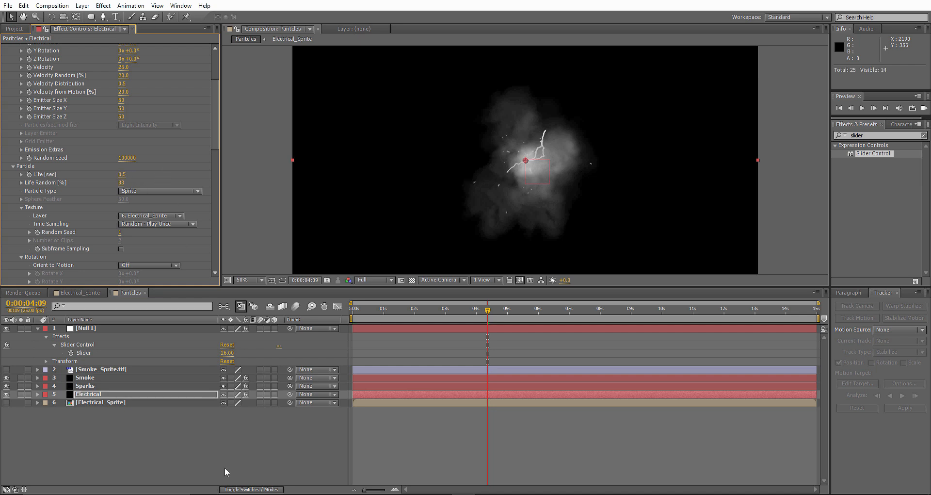
Try the null's Slider at 15, and settle on a value of 20
left_click(224, 353)
type("15")
key("Return")
left_click(232, 353)
type("20")
key("Return")
Set the Physics Time Factor of the Smoke layer's Particular effect to 0.8
left_click(145, 377)
scroll(151, 155, "down", 5)
scroll(150, 162, "down", 5)
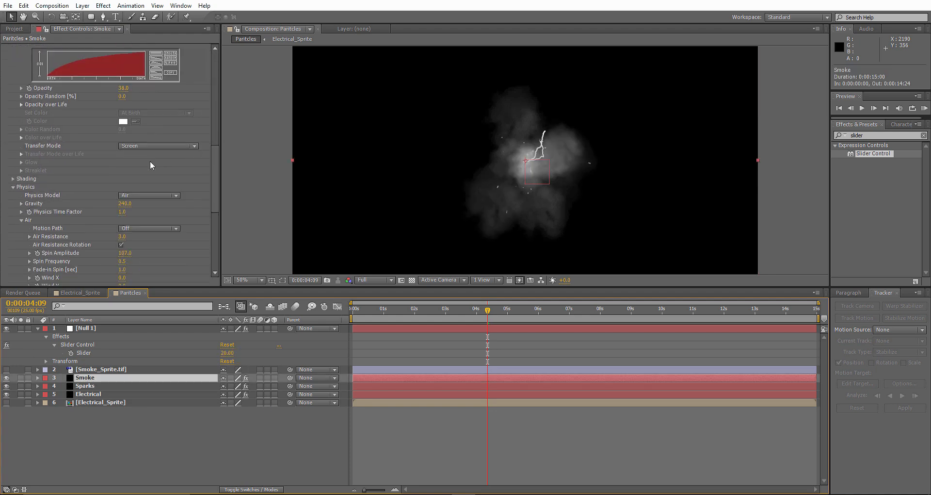
left_click(121, 212)
type("0.8")
key("Return")
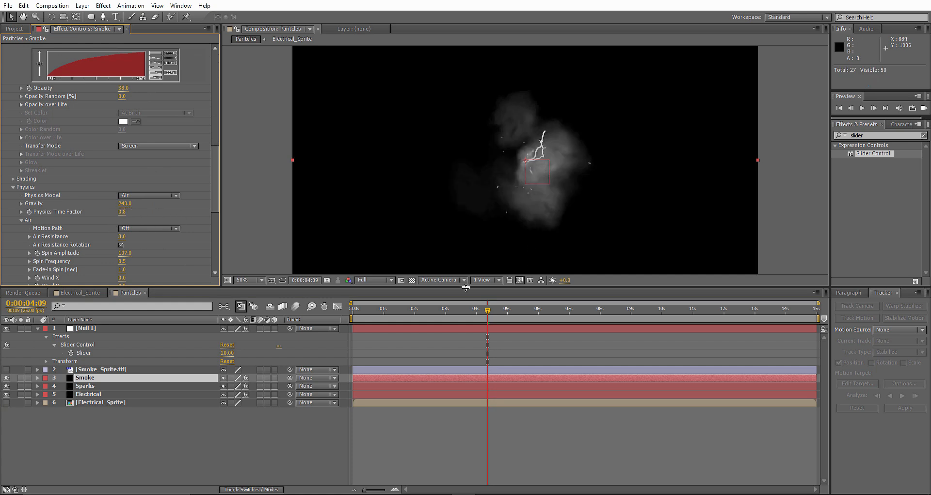
Raise the null's Slider value to 31
left_click_drag(228, 354, 234, 355)
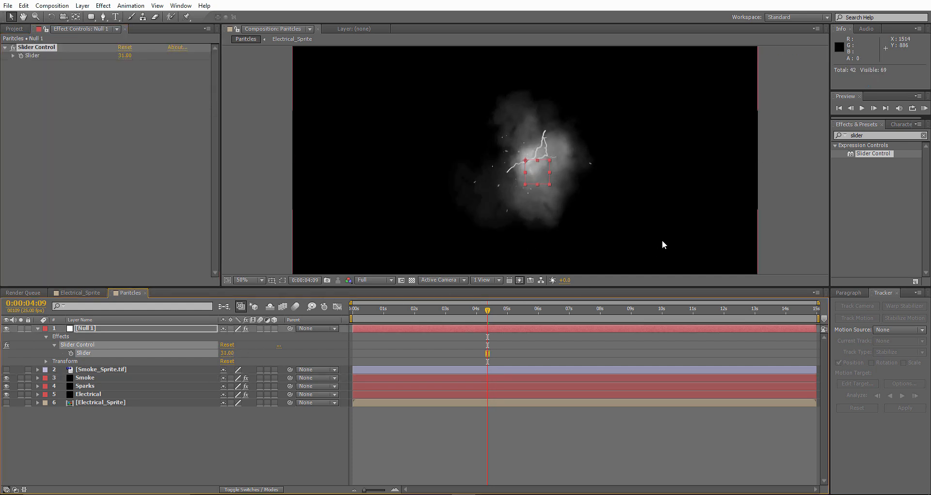
Preview the particle animation in the Particles composition
left_click(926, 109)
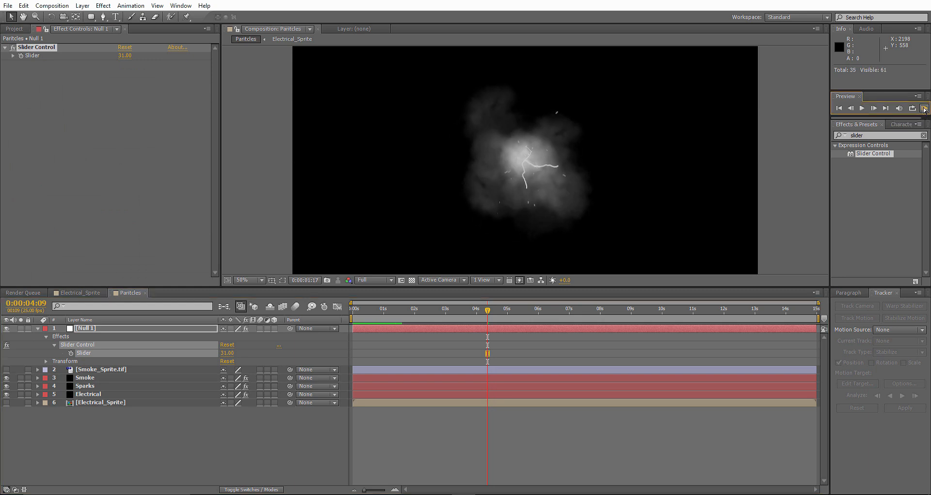
key("space")
key("space")
Move the Smoke layer below Electrical and set the Sparks, Electrical and Smoke layers to the Screen blending mode
left_click_drag(85, 378, 88, 396)
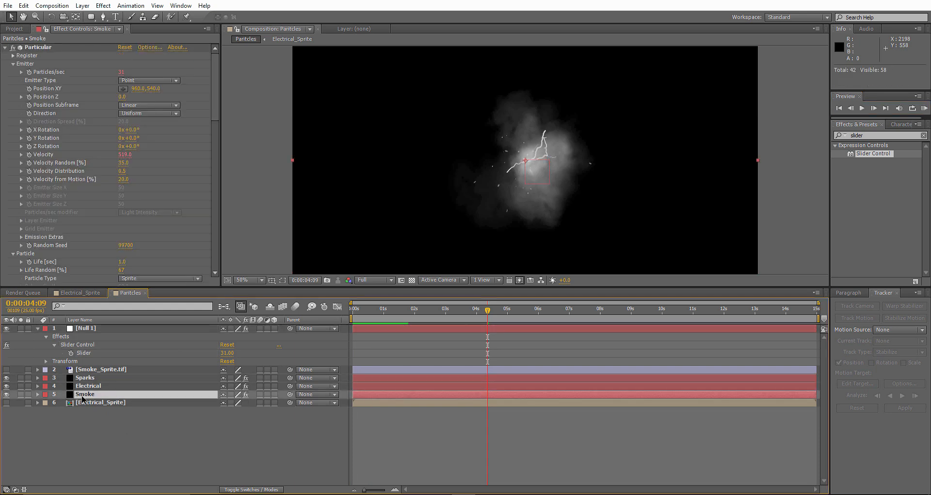
left_click(107, 378, "shift")
right_click(171, 382)
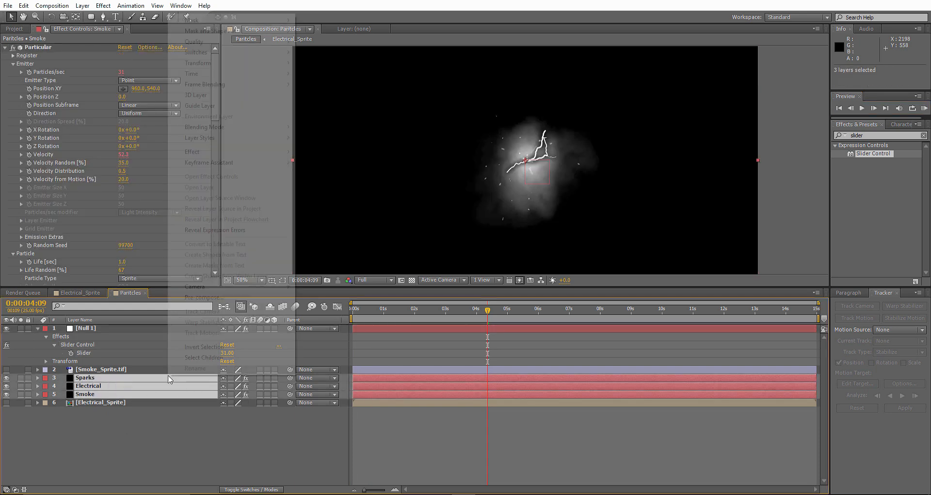
mouse_move(244, 127)
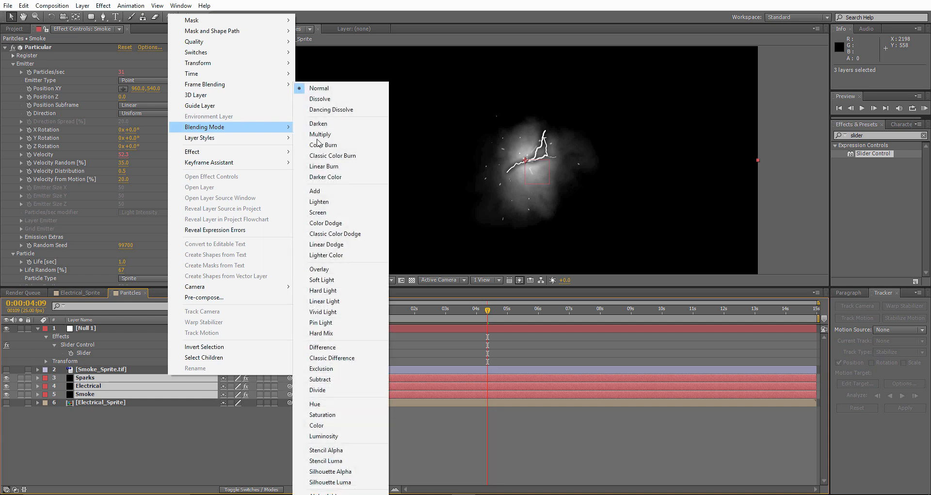
left_click(318, 211)
left_click(216, 424)
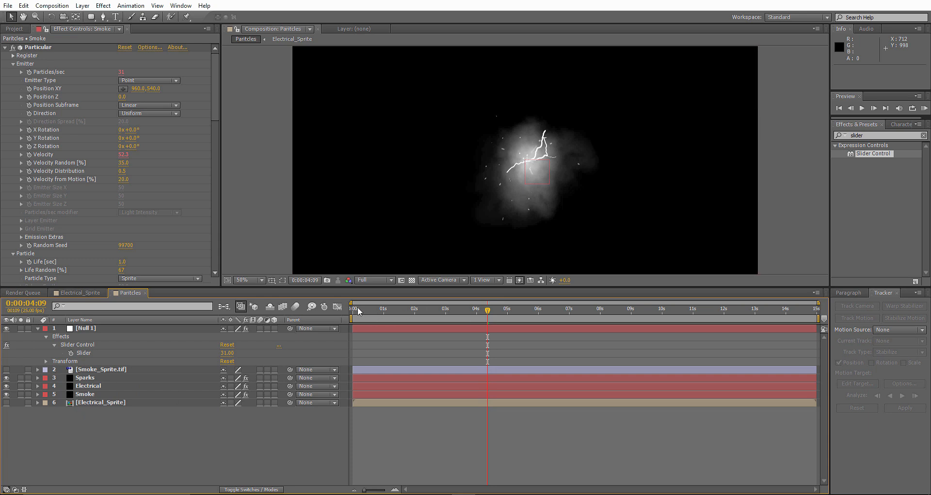
With Sparks hidden at 0:00:01:06, duplicate the Electrical layer and place the copy directly below Smoke
left_click(6, 378)
left_click_drag(363, 307, 392, 310)
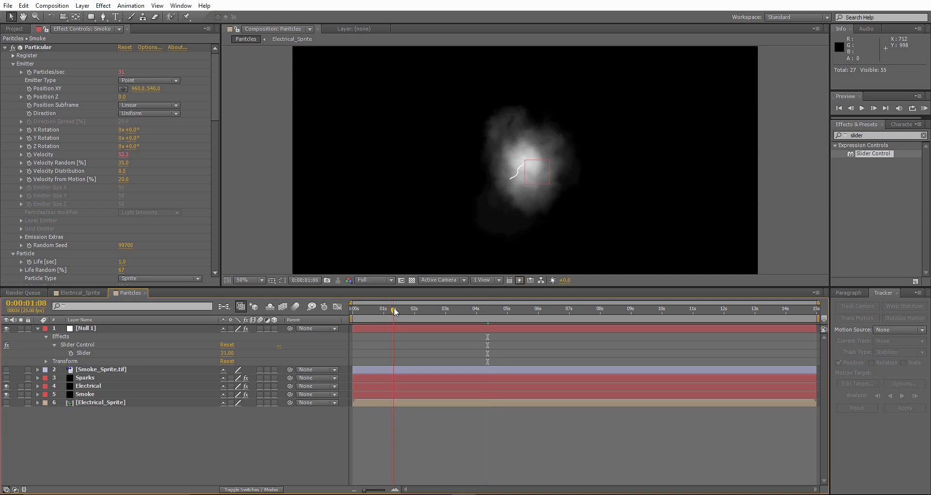
left_click(87, 386)
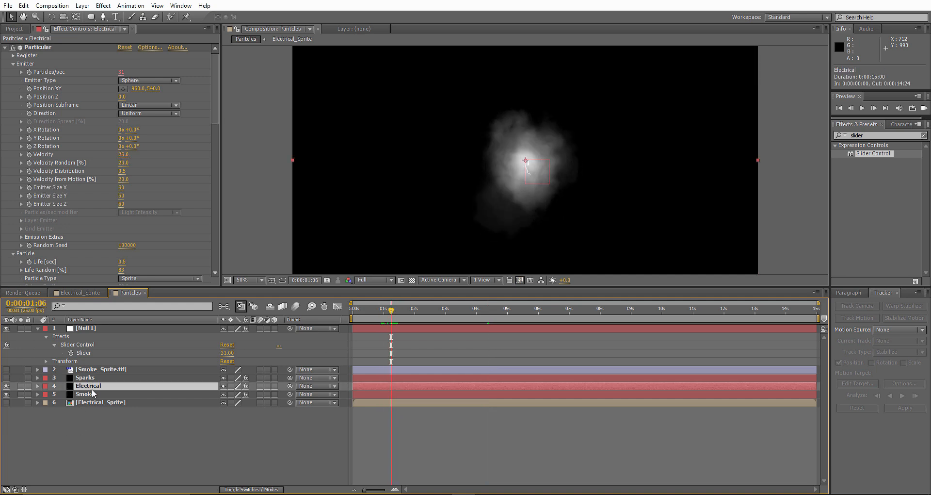
key("ctrl+d")
left_click_drag(97, 386, 90, 407)
Duplicate the Smoke layer and hide the copy
left_click(87, 394)
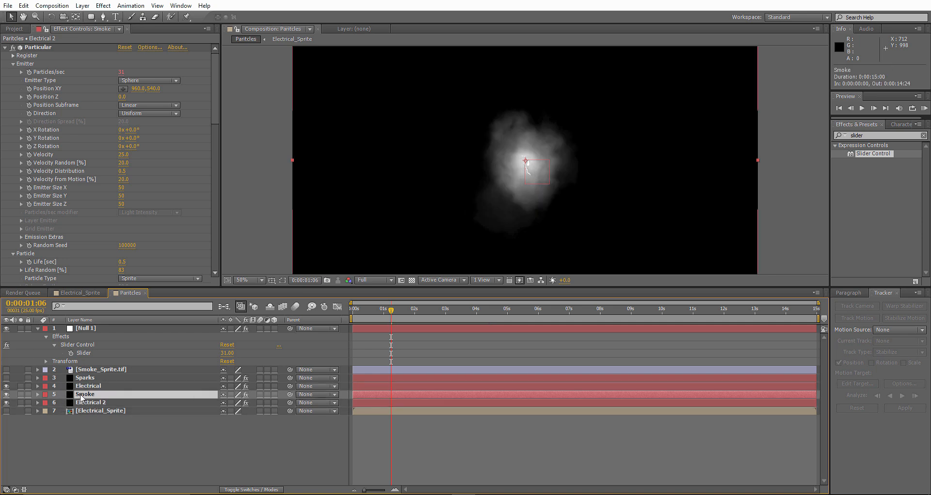
key("ctrl+d")
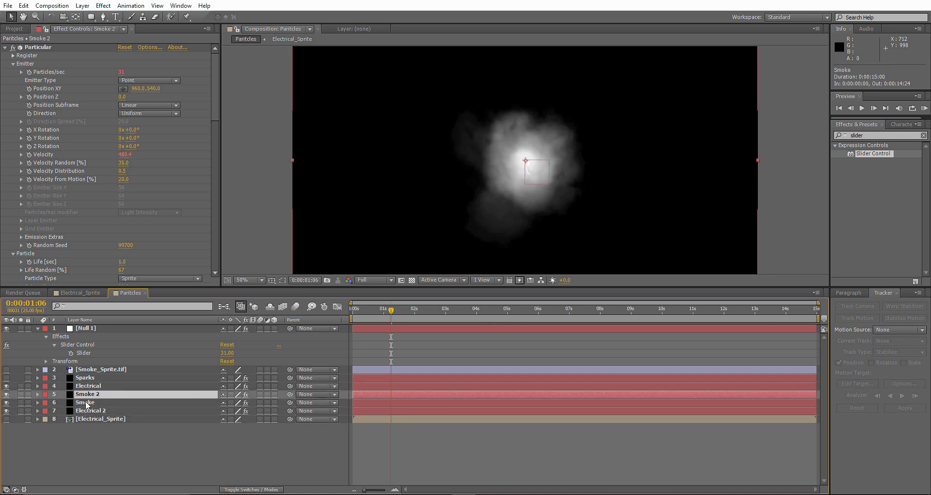
left_click(6, 394)
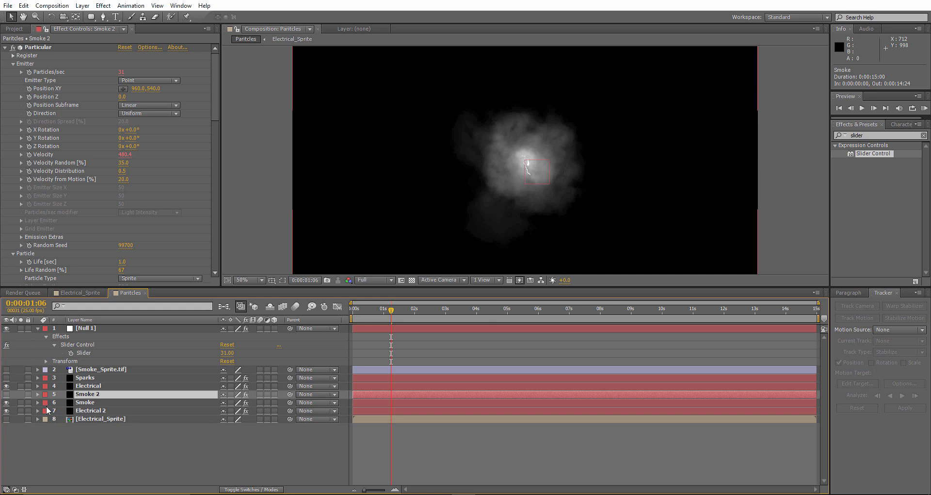
Set the track matte of Electrical 2 to Luma Matte "Smoke"
left_click(94, 411)
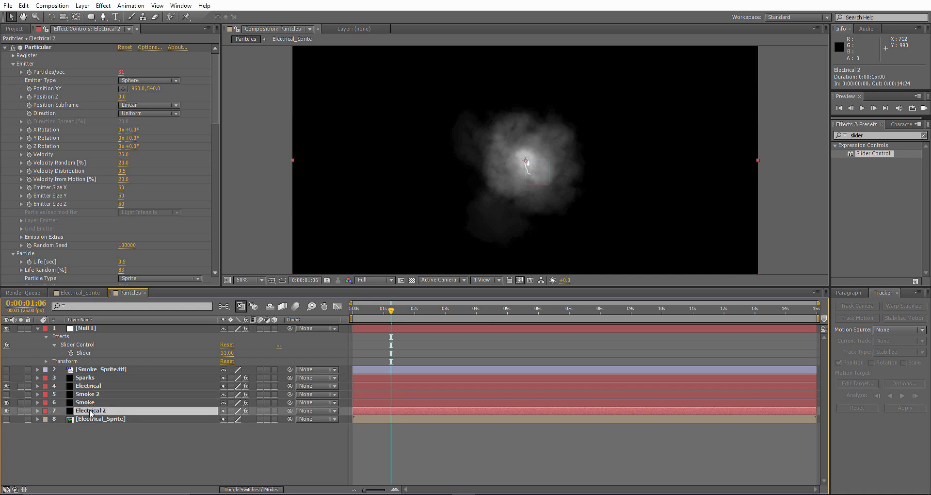
left_click(313, 412)
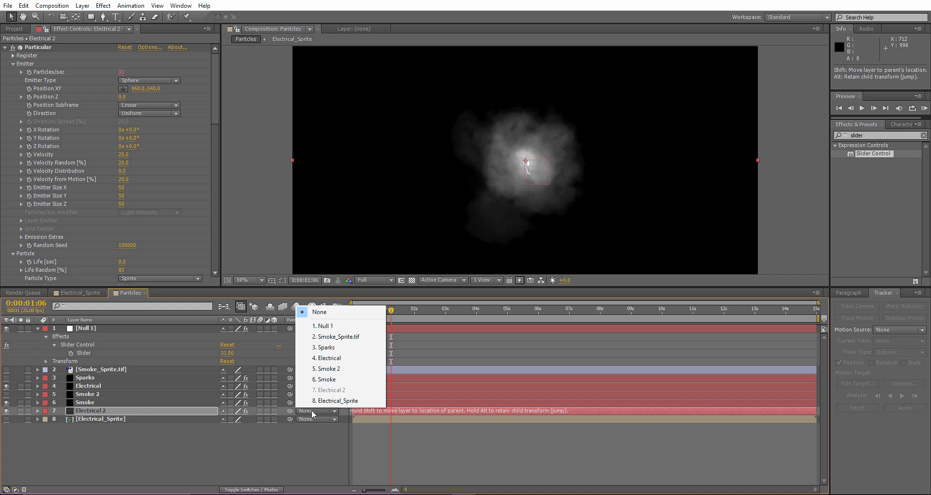
left_click(15, 489)
left_click(15, 490)
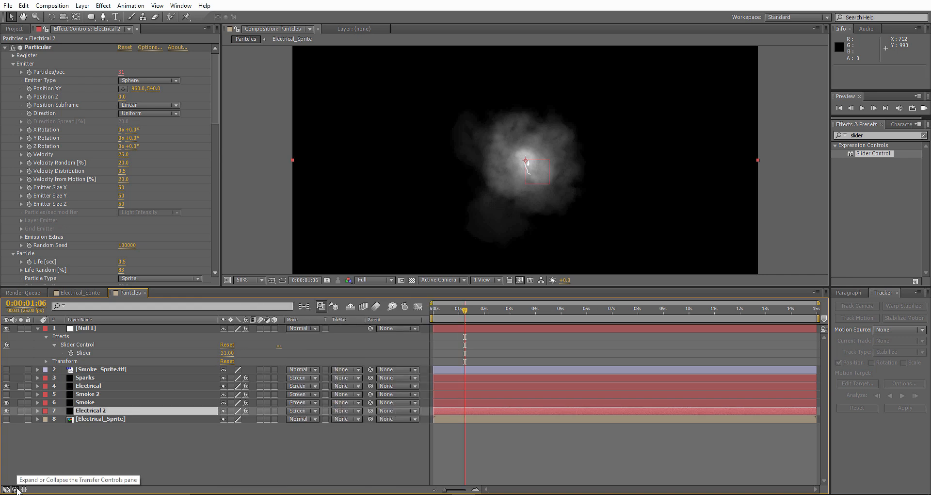
left_click(346, 412)
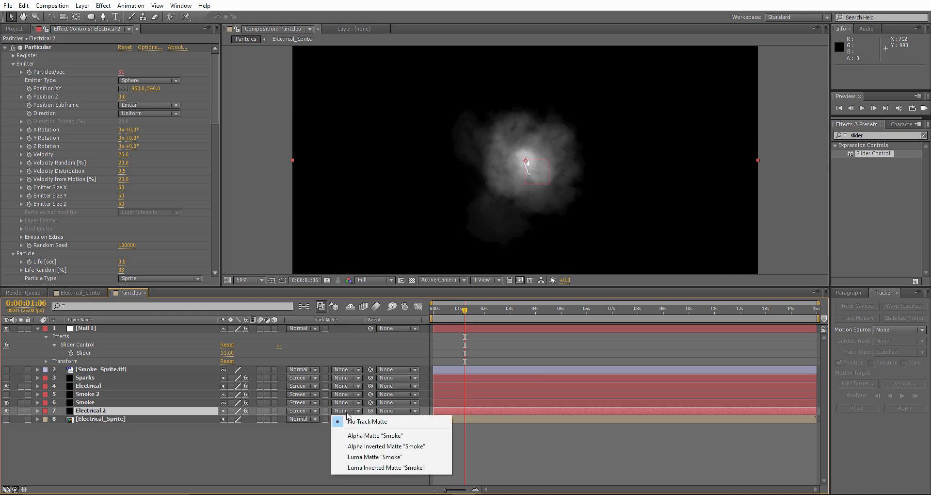
left_click(369, 457)
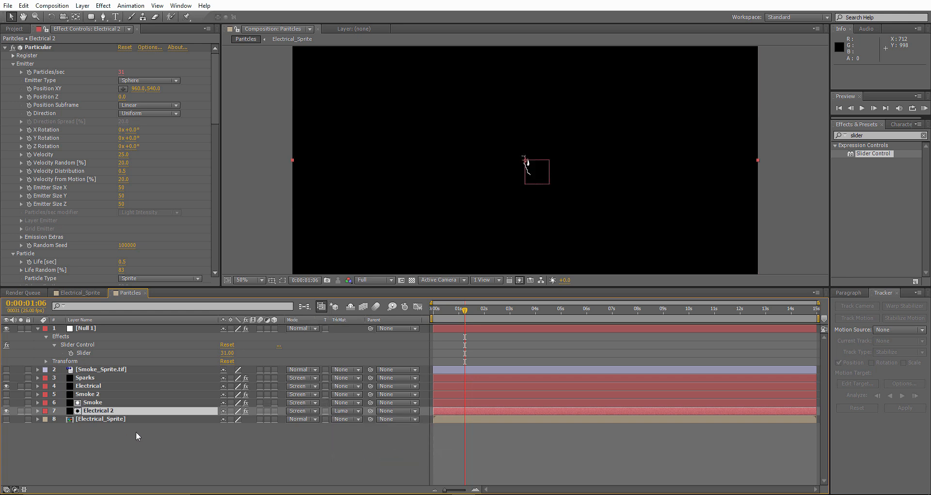
Hide the Electrical layer and add a Glow with a 31.4% threshold and a radius of 162 to Electrical 2
left_click(92, 402)
left_click(96, 411)
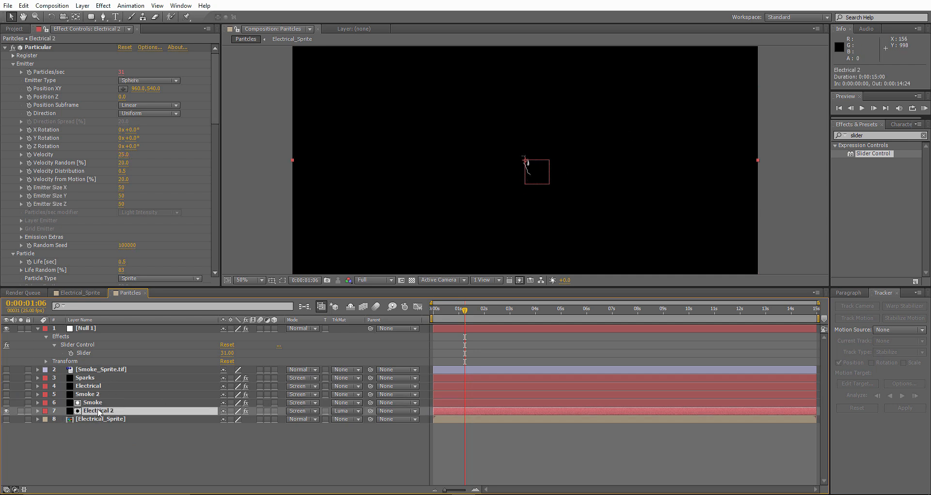
left_click(5, 48)
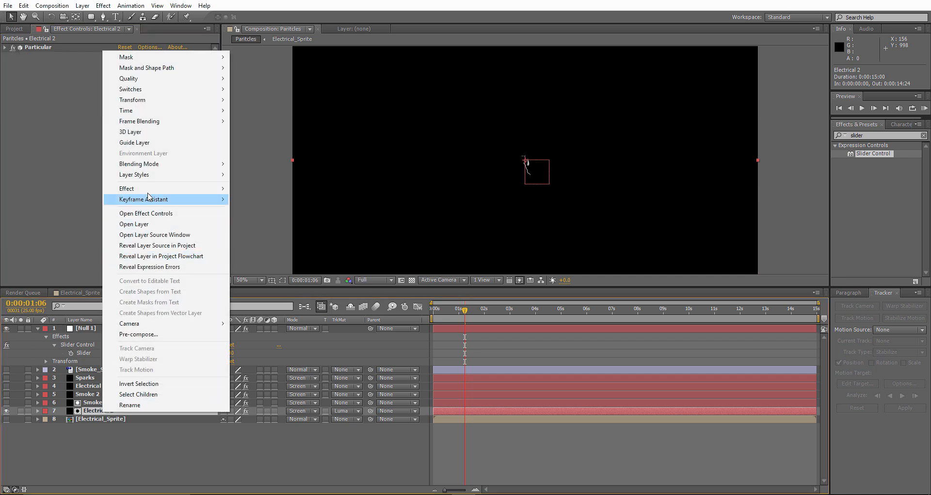
mouse_move(219, 189)
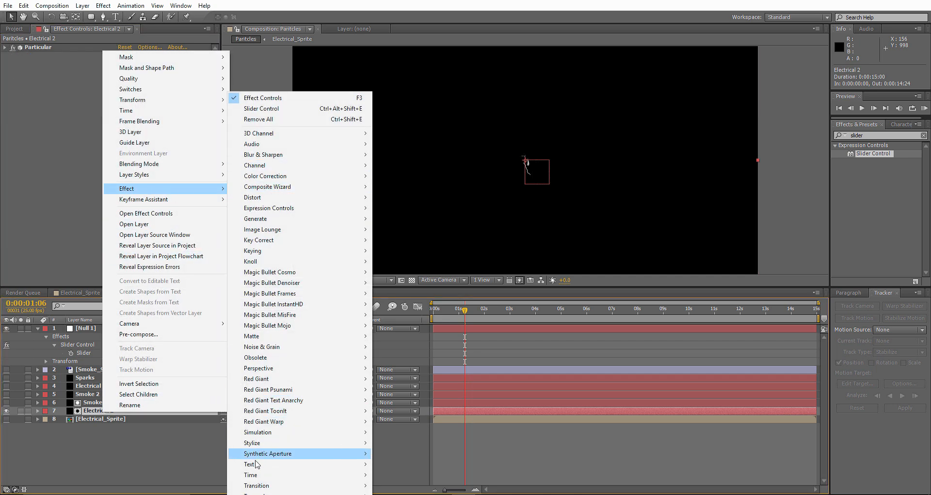
mouse_move(262, 443)
left_click(402, 357)
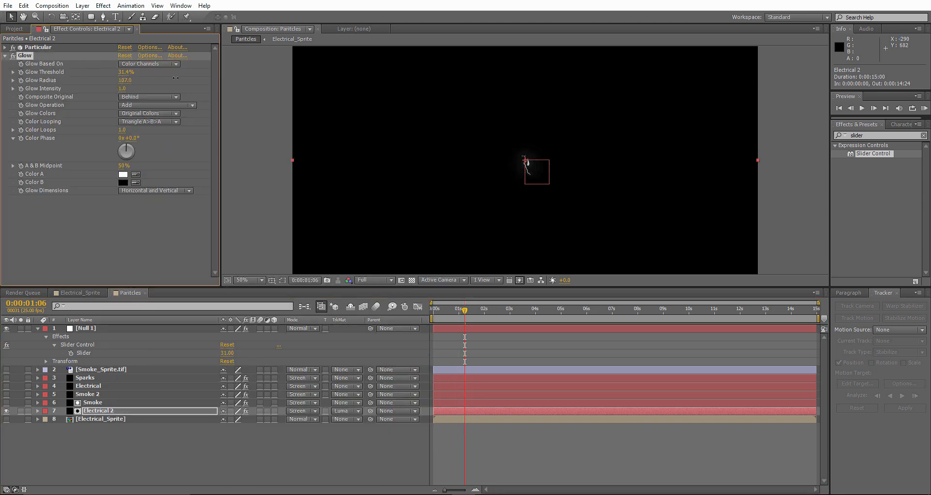
Duplicate the Glow effect, setting the copy's threshold to 0.4% and the original's threshold to 0%
key("ctrl+d")
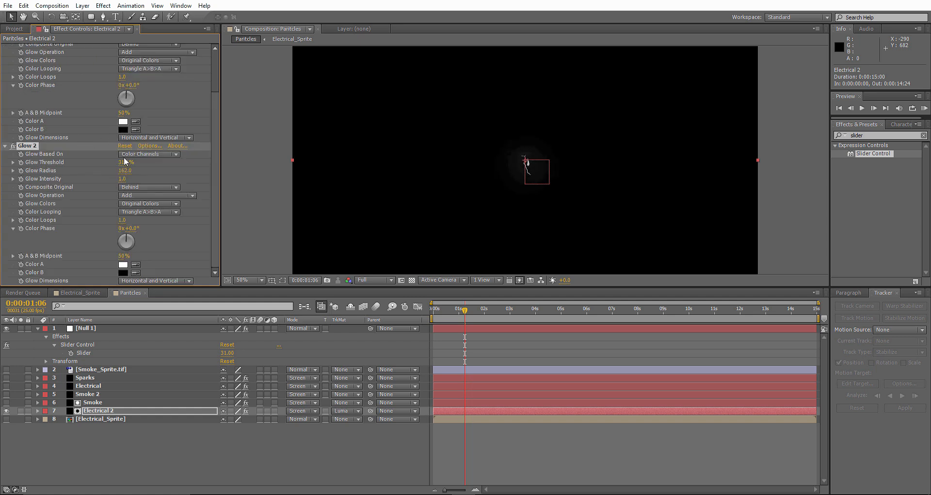
left_click_drag(118, 163, 104, 163)
scroll(102, 112, "up", 3)
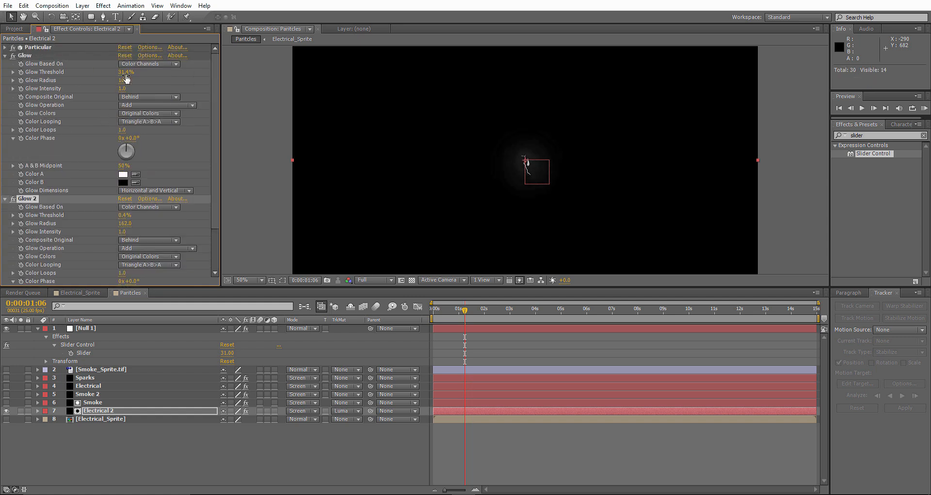
left_click_drag(126, 73, 79, 73)
scroll(134, 205, "down", 2)
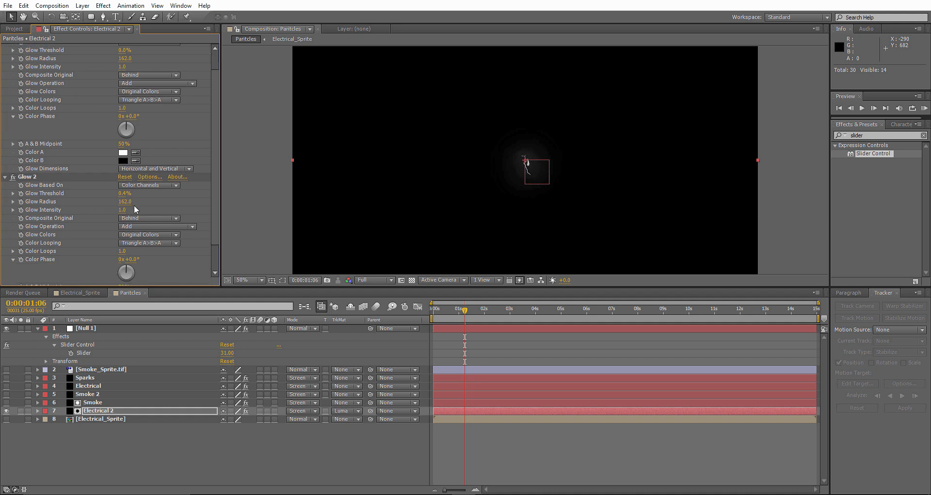
Duplicate the Glow 2 effect on Electrical 2 and adjust the copy's glow radius
left_click(36, 178)
key("ctrl+d")
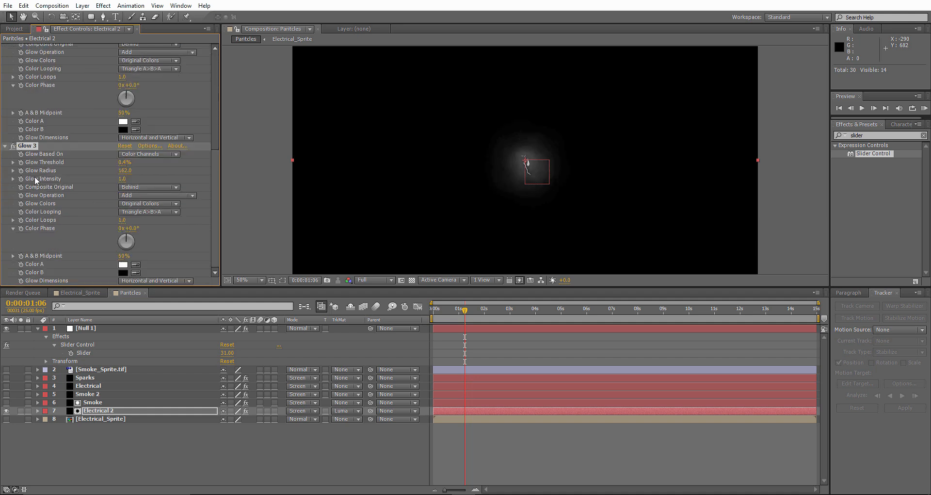
mouse_move(109, 170)
left_mouse_down()
mouse_move(167, 175)
mouse_move(122, 169)
left_mouse_up()
Set the glow radius to 48 for Glow, 88 for Glow 2 and 129 for Glow 3
scroll(116, 133, "up", 5)
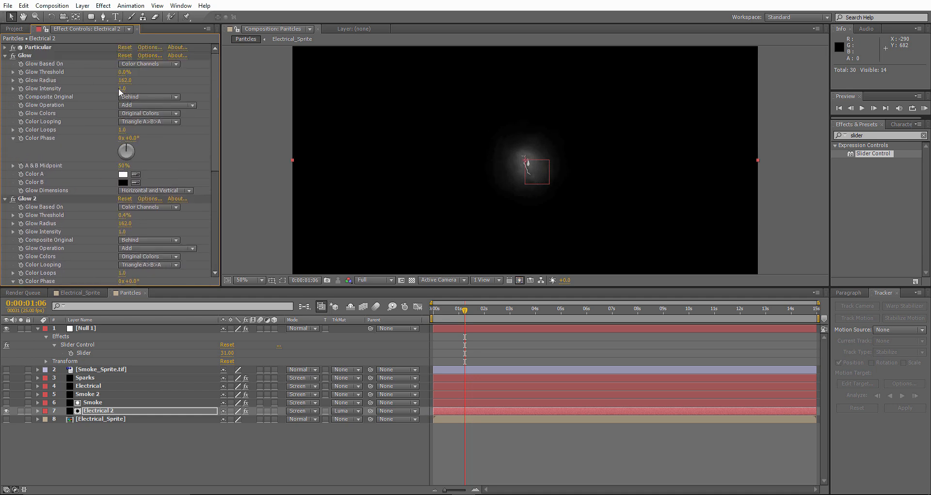
left_click_drag(194, 292, 194, 311)
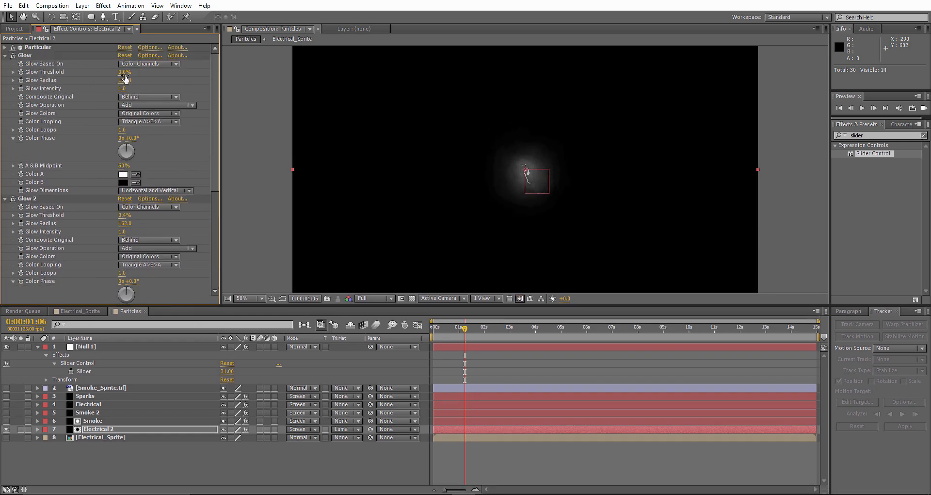
left_click_drag(125, 83, 68, 74)
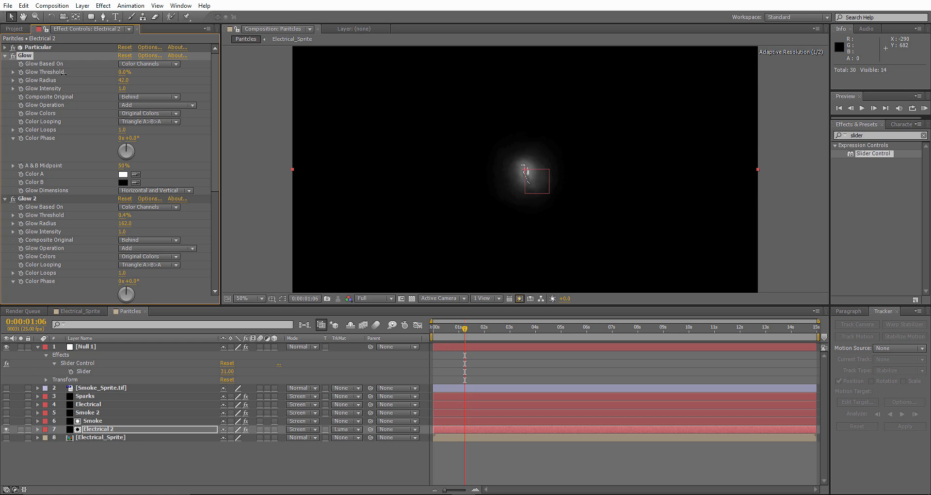
scroll(112, 107, "down", 4)
left_click_drag(121, 158, 94, 158)
scroll(136, 249, "down", 4)
left_click_drag(122, 241, 124, 241)
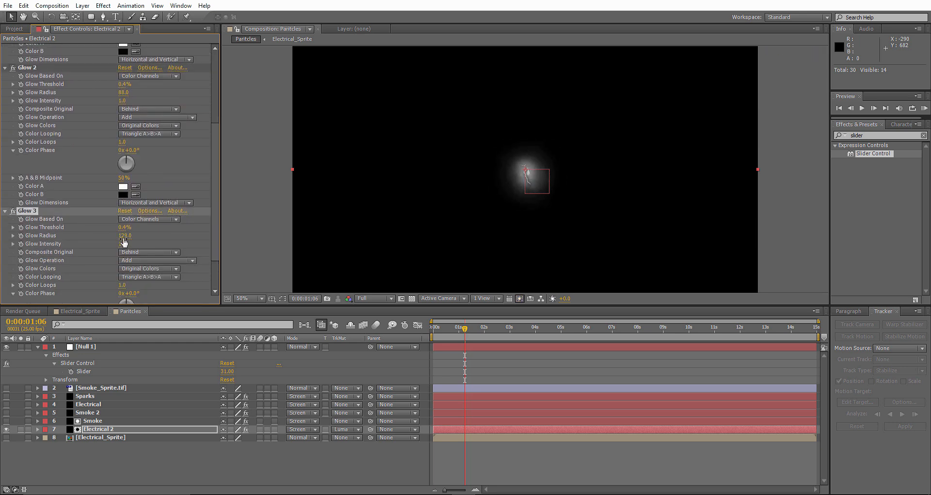
Duplicate the Glow 3 effect and set the copy's glow radius to 235
scroll(39, 242, "down", 3)
scroll(30, 172, "down", 9)
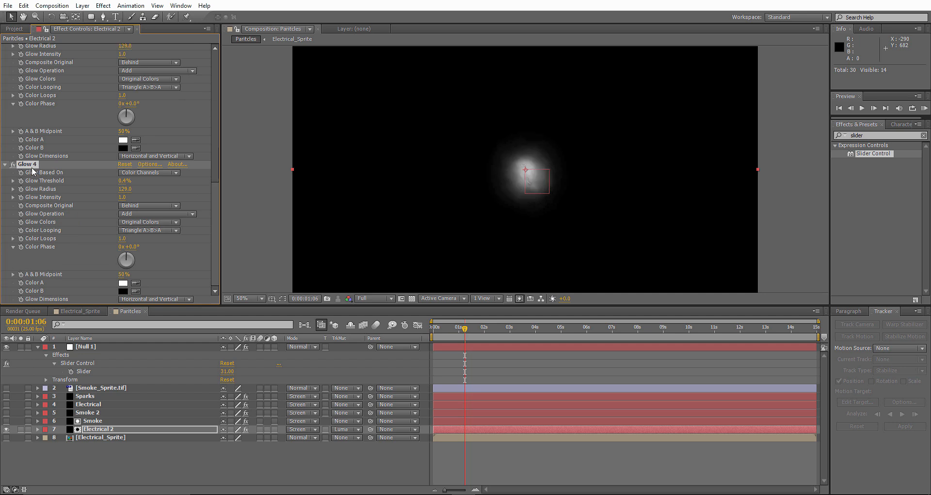
left_click_drag(125, 188, 174, 224)
Add a Gaussian Blur with a blurriness of 13.5 to Electrical 2, placed directly after Particular and before the Glow effects
right_click(98, 430)
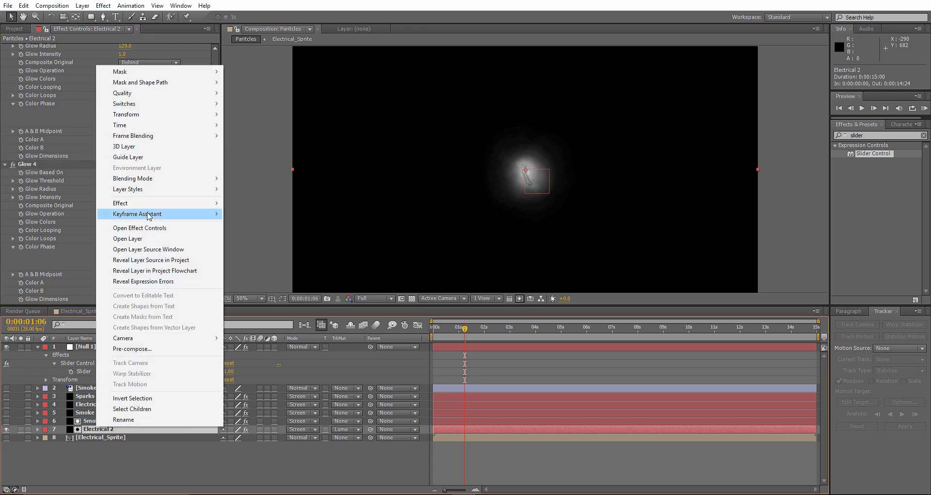
mouse_move(148, 203)
mouse_move(262, 156)
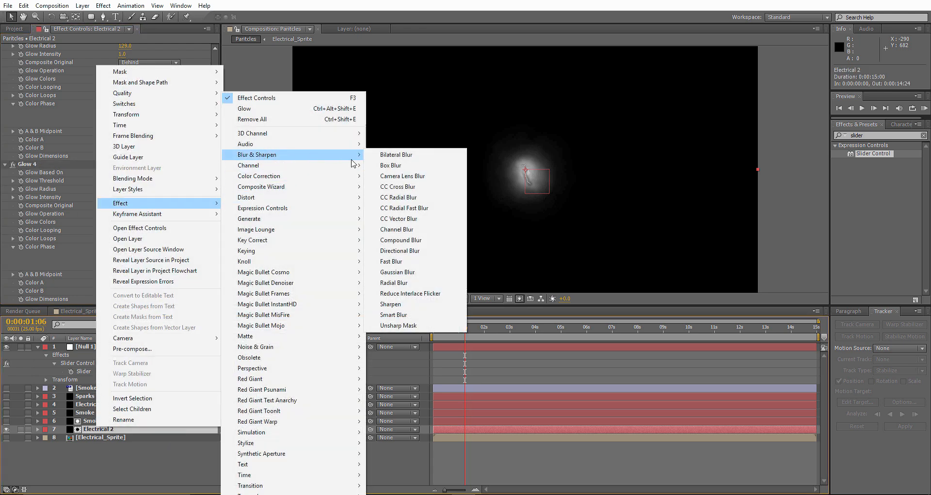
left_click(398, 272)
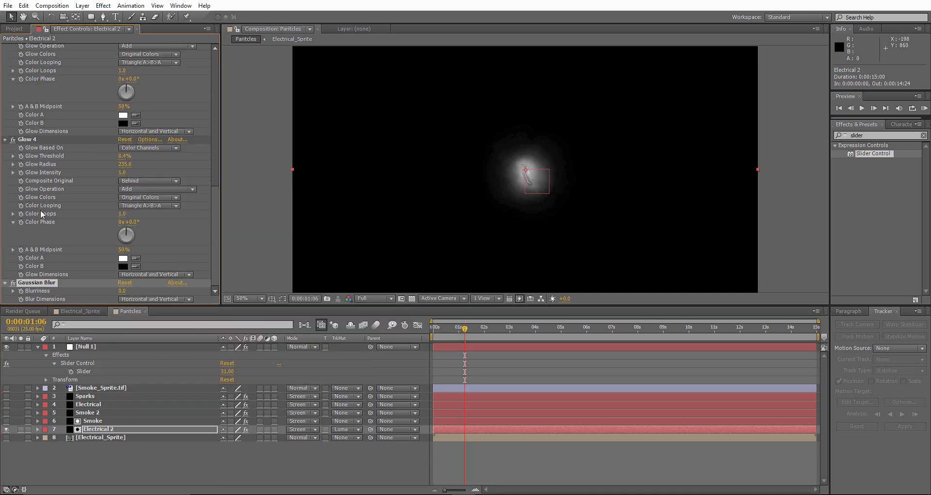
left_click_drag(28, 285, 63, 52)
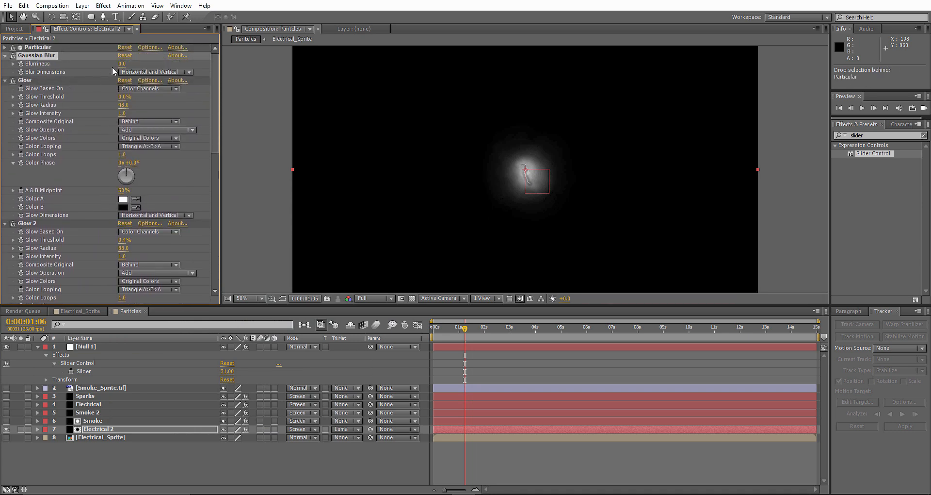
left_click_drag(120, 63, 149, 64)
Show the Electrical layer again and preview the electricity lighting up the smoke
left_click(6, 404)
left_click(782, 128)
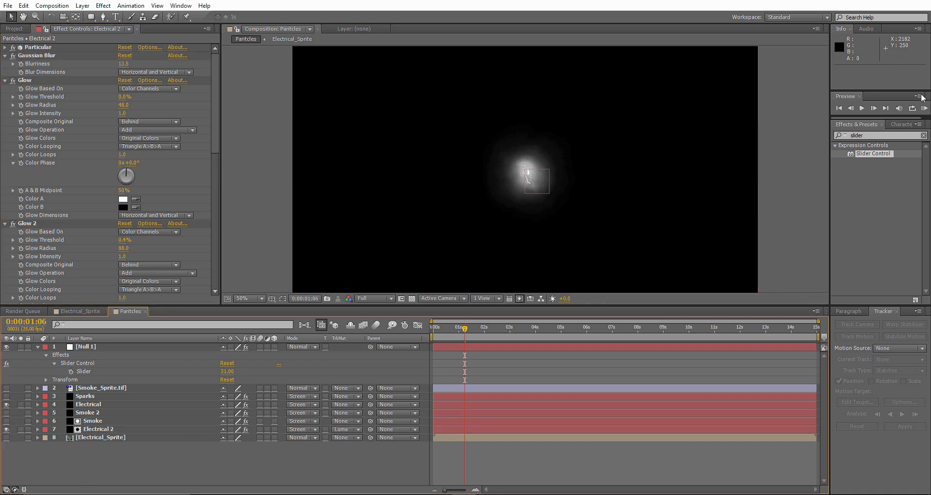
left_click(924, 109)
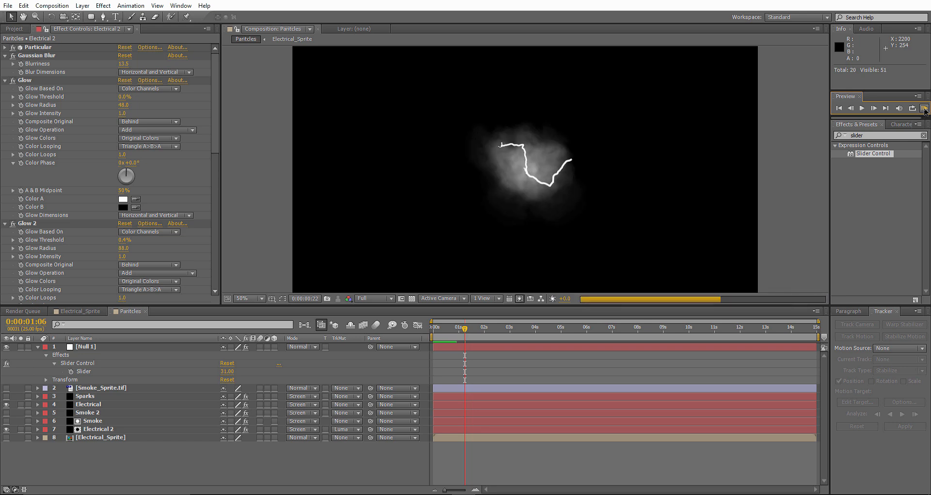
left_click(926, 111)
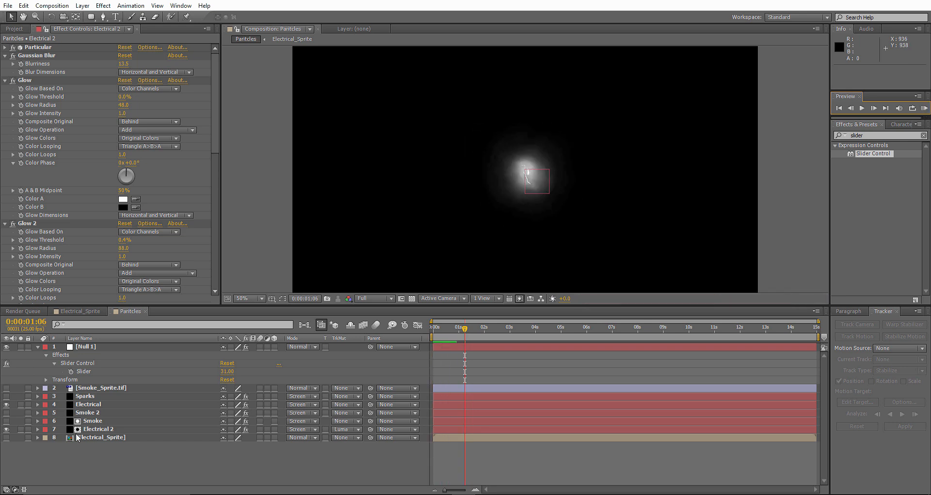
Set the Physics Time Factor of the Electrical layer's Particular effect to 0.5 and preview the animation
left_click(88, 405)
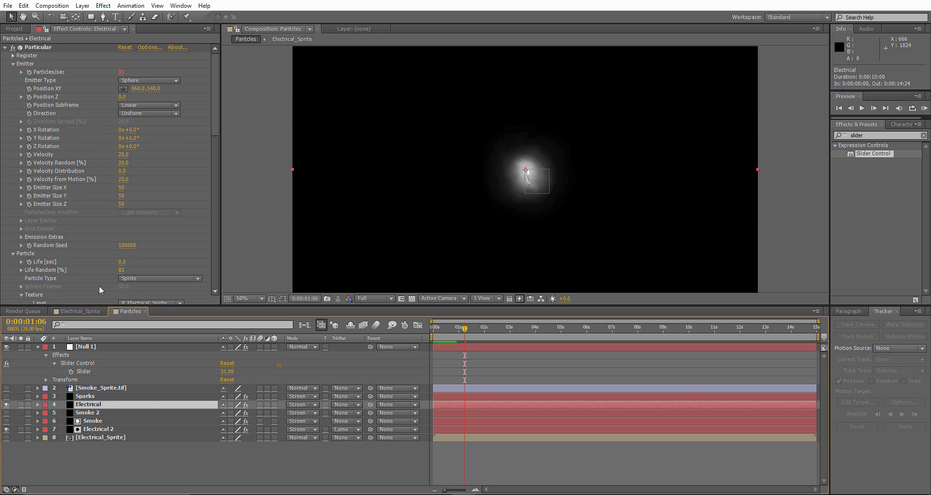
scroll(109, 185, "down", 12)
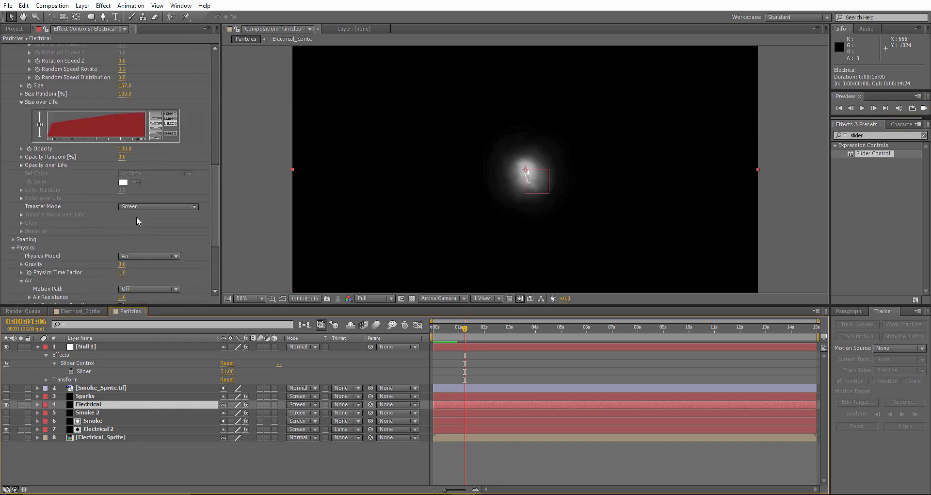
scroll(137, 221, "down", 1)
left_click(122, 251)
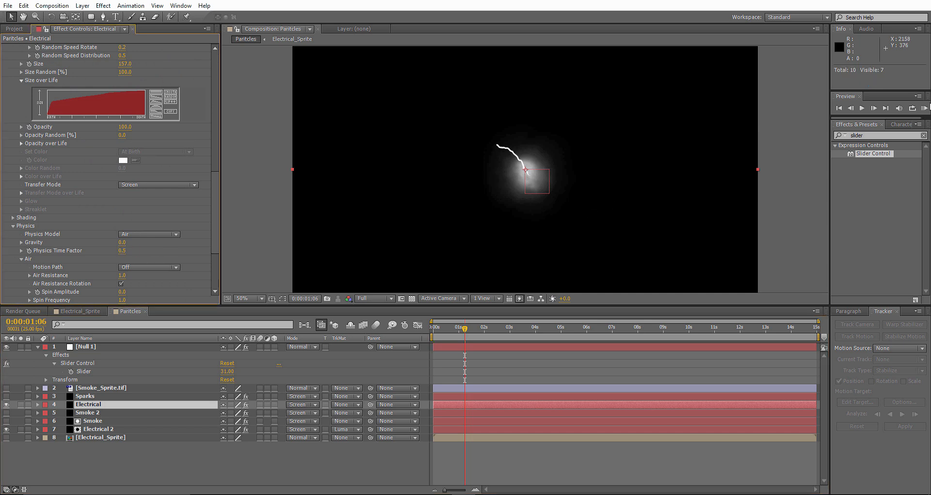
left_click(923, 109)
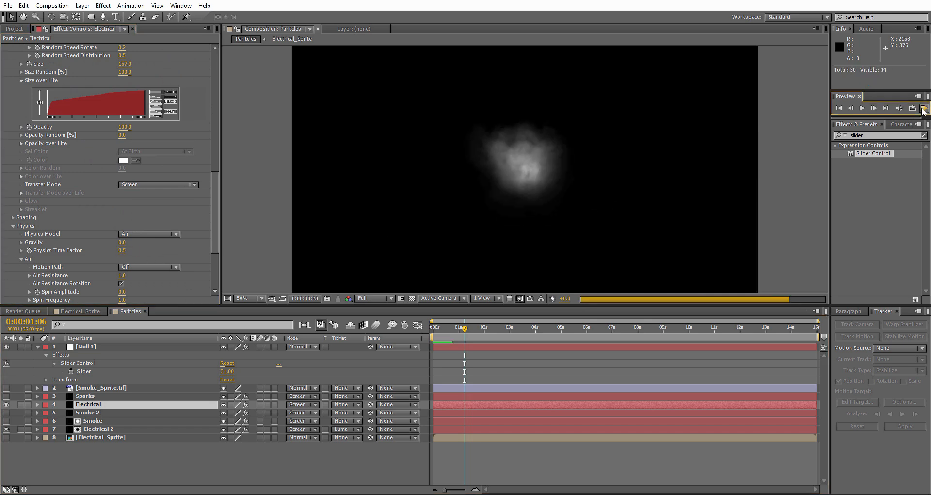
Set the Physics Time Factor of Electrical 2's Particular effect to 0.5 as well, and fit the composition in the viewer
left_click(97, 429)
scroll(142, 178, "up", 2)
scroll(142, 178, "up", 3)
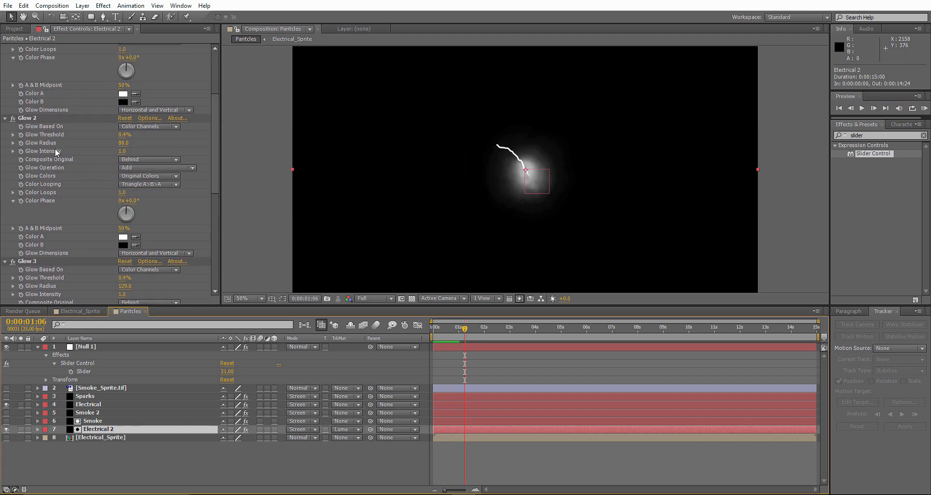
left_click(5, 48)
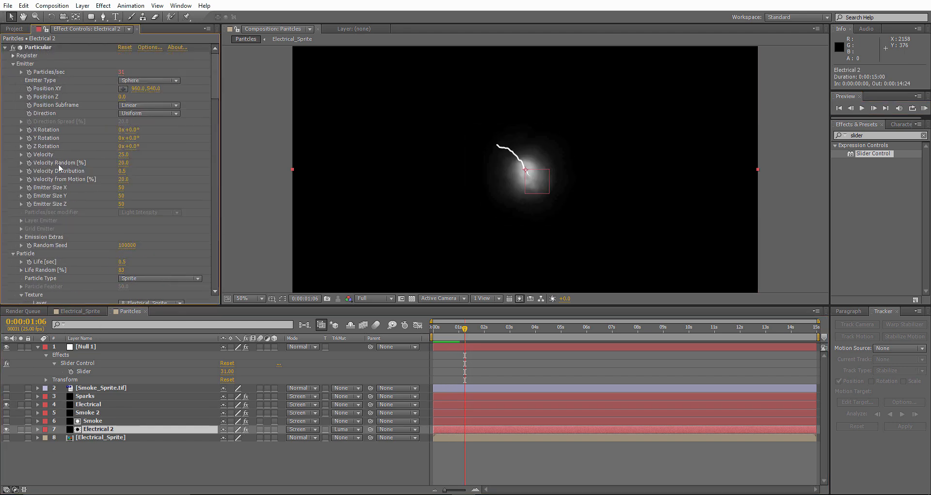
scroll(98, 204, "down", 10)
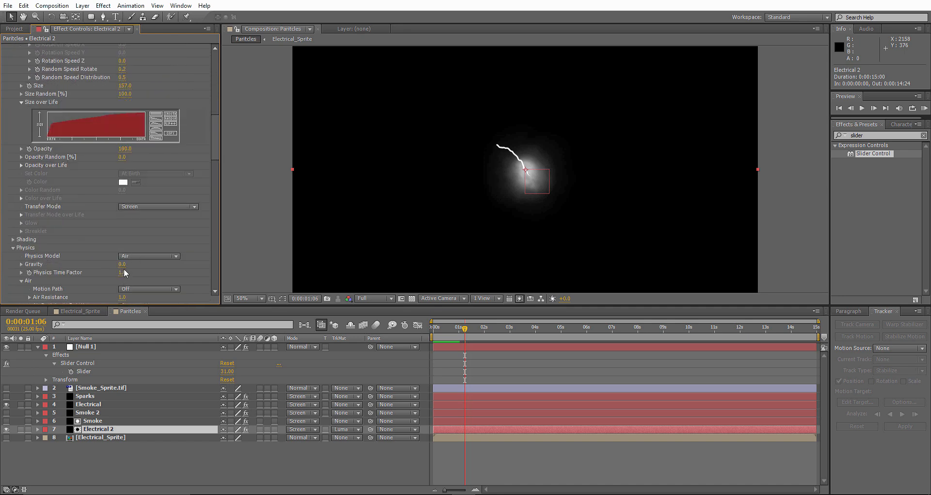
key("slash")
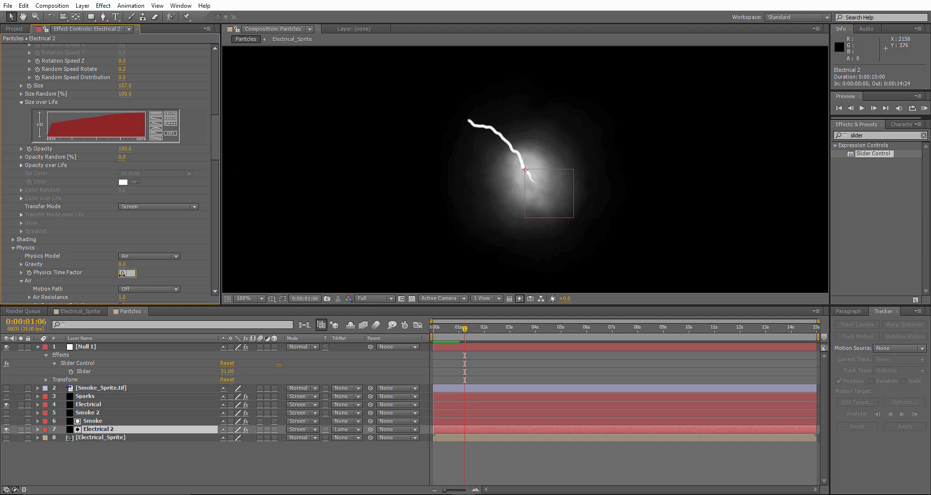
left_click(244, 299)
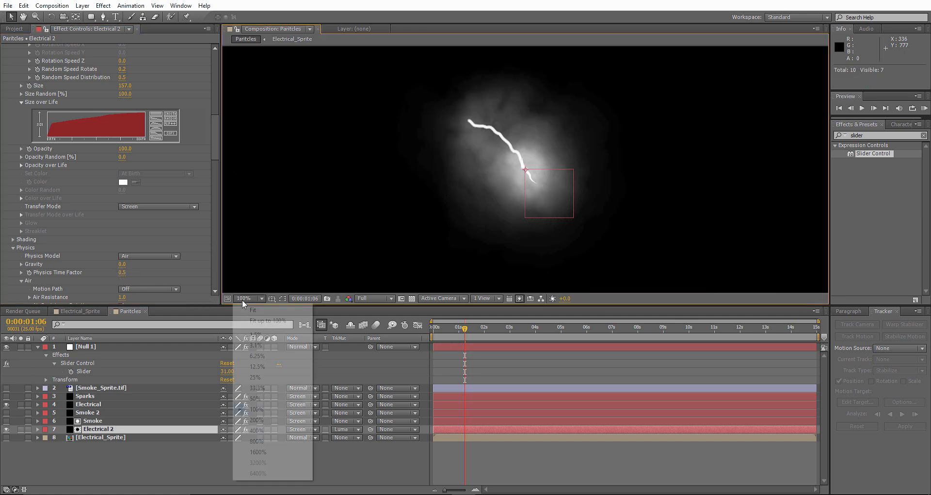
left_click(254, 311)
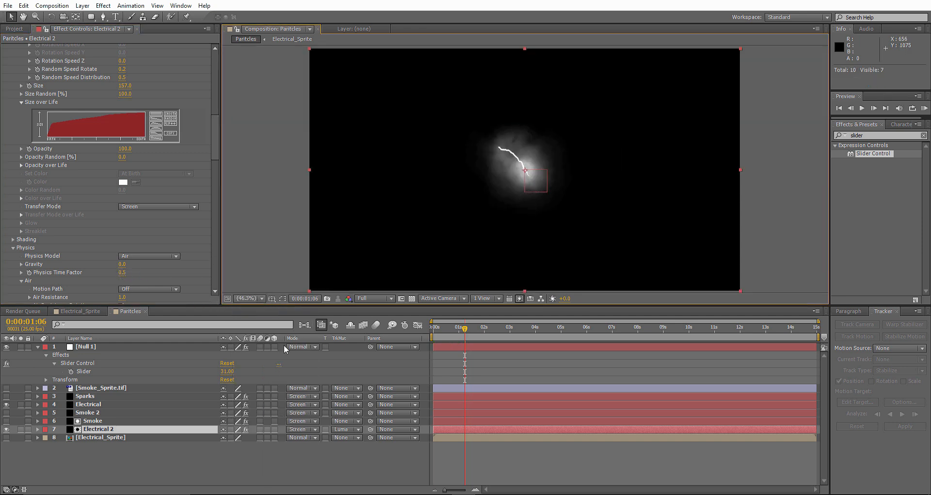
Hide the Null 1 layer and preview how the bolts light up the smoke
left_click(6, 346)
left_click(924, 107)
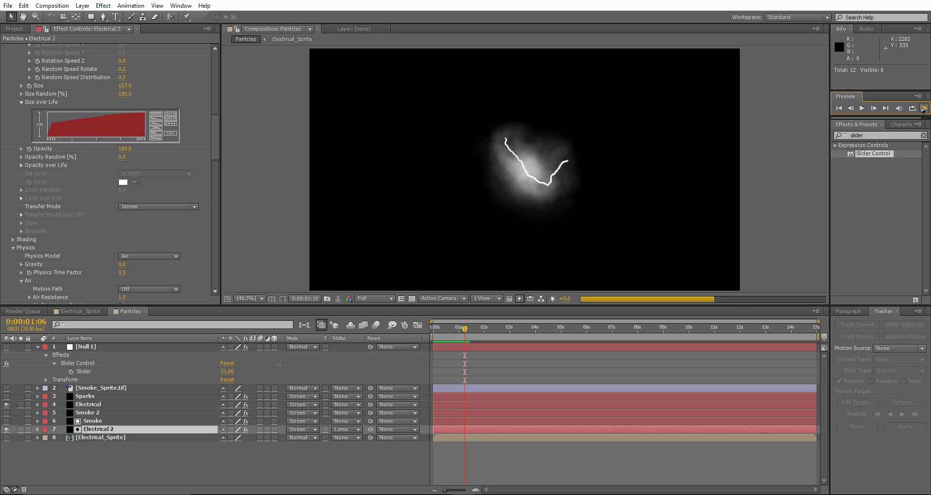
left_click(924, 110)
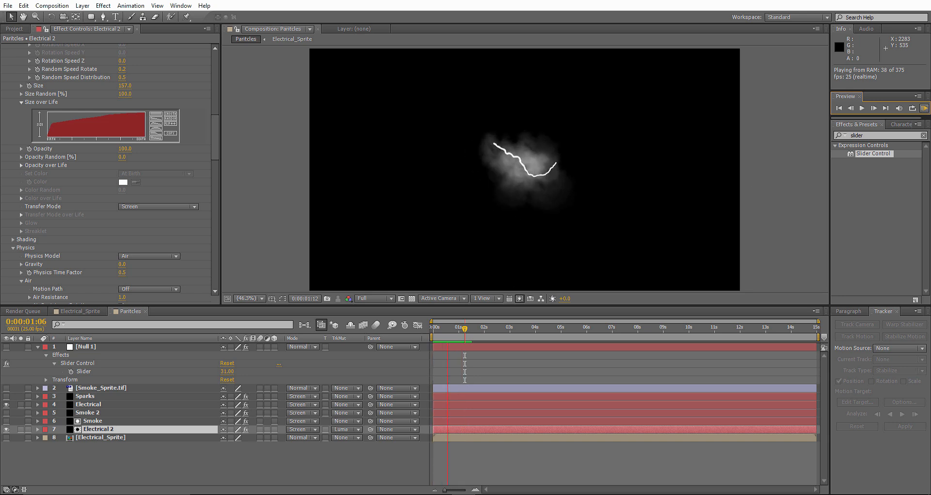
key("space")
Move the Smoke 2 layer directly below Electrical 2 and make it visible
left_click(85, 397)
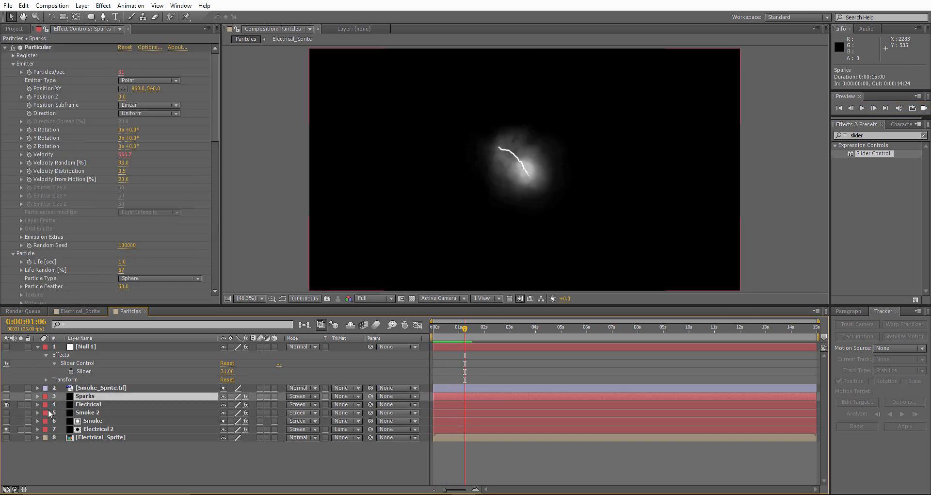
left_click(84, 414)
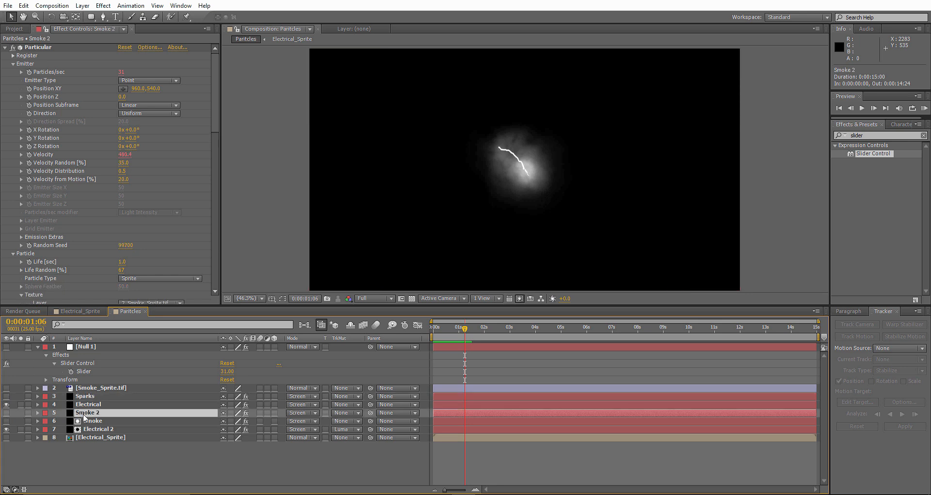
left_click_drag(86, 416, 7, 433)
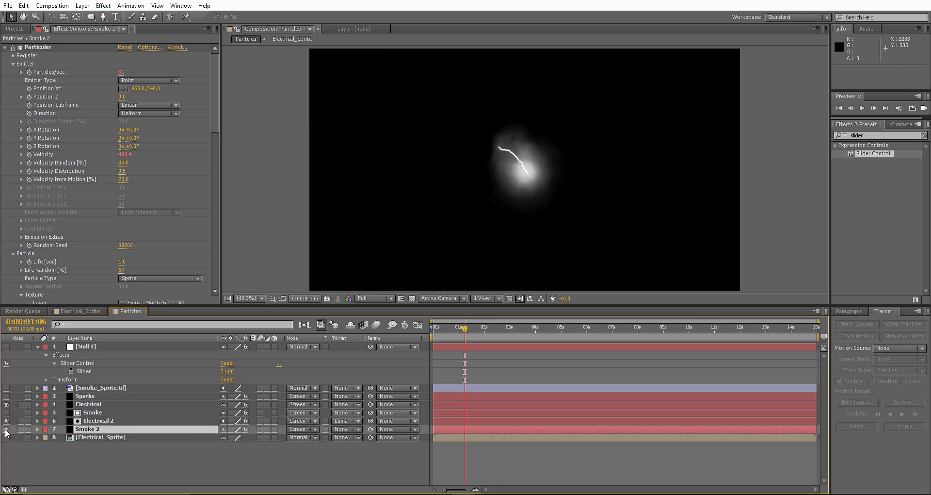
left_click(7, 429)
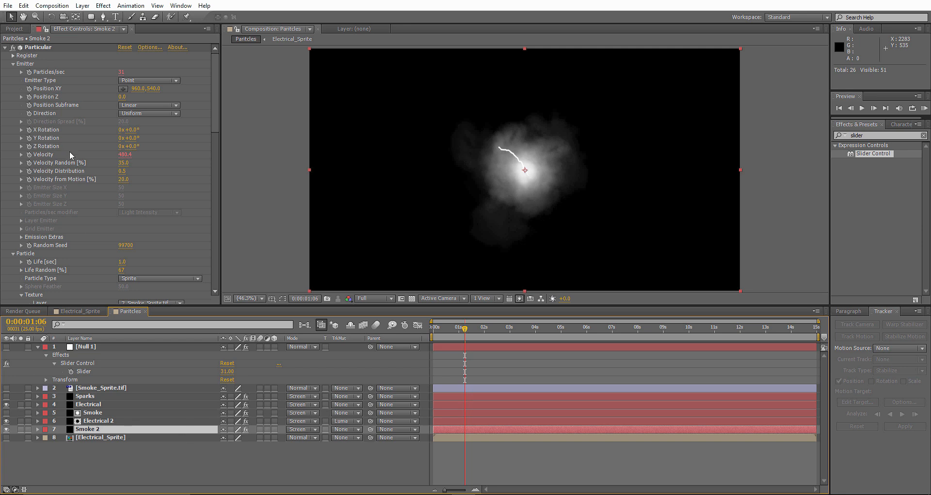
Set the opacity of the Smoke 2 layer to 25% and preview the result
key("t")
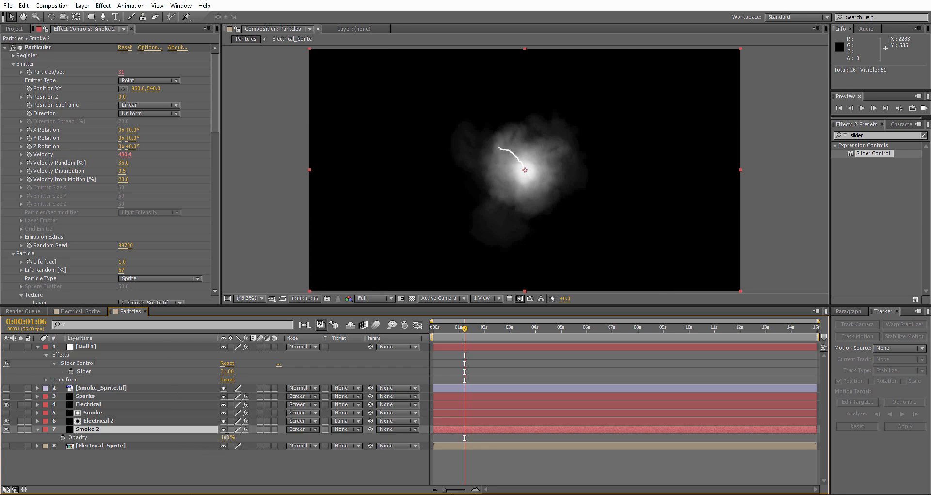
type("25")
left_click(159, 463)
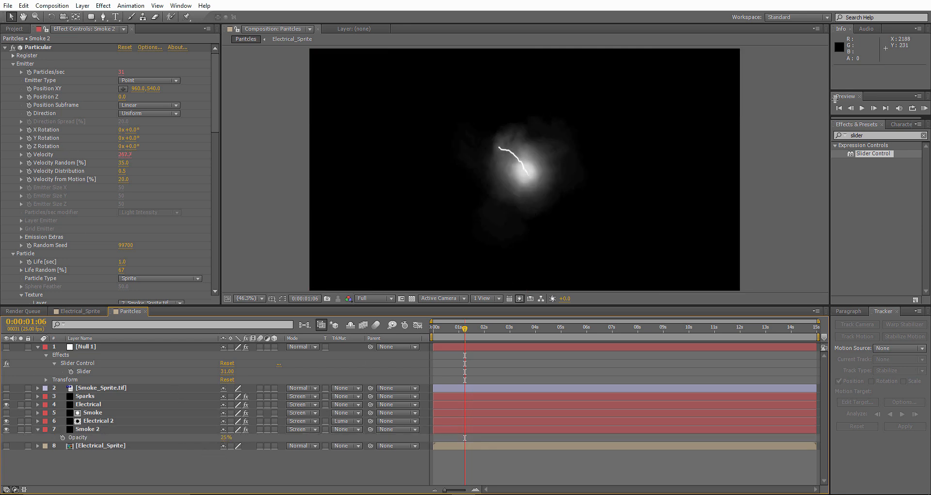
left_click(924, 108)
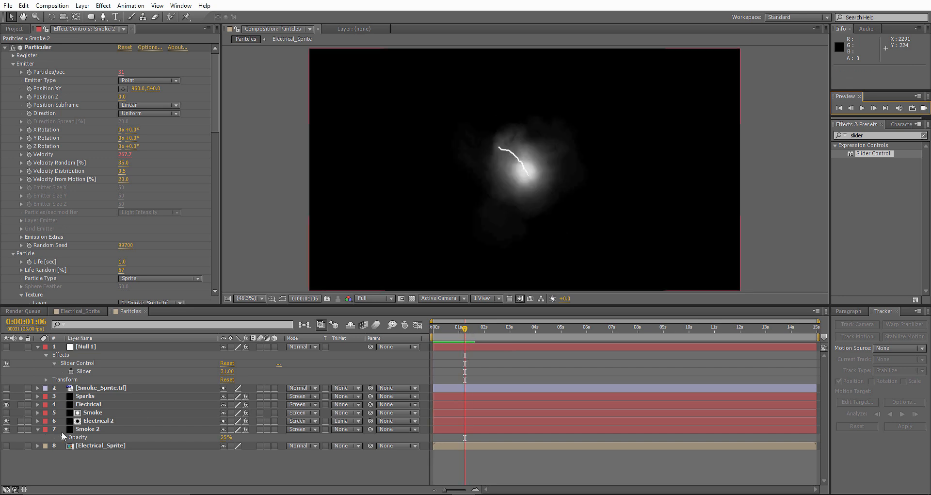
left_click(85, 430)
left_click_drag(126, 154, 124, 172)
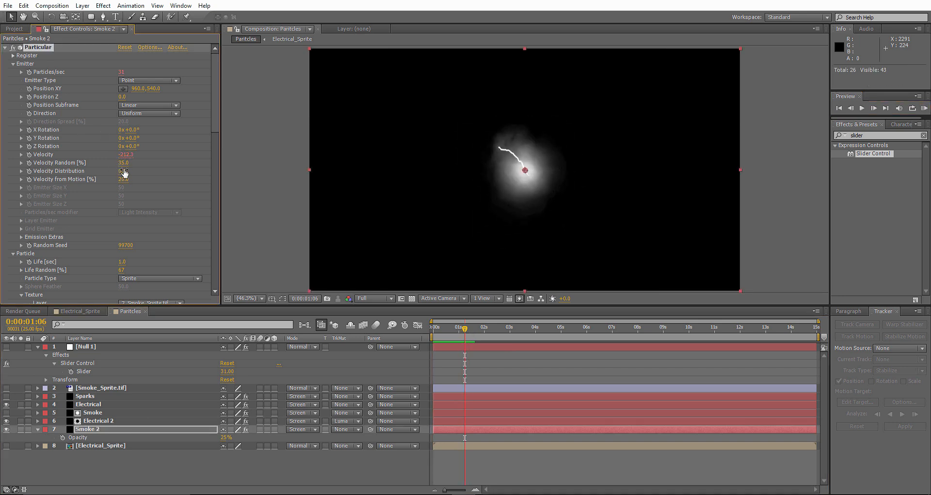
key("ctrl+z")
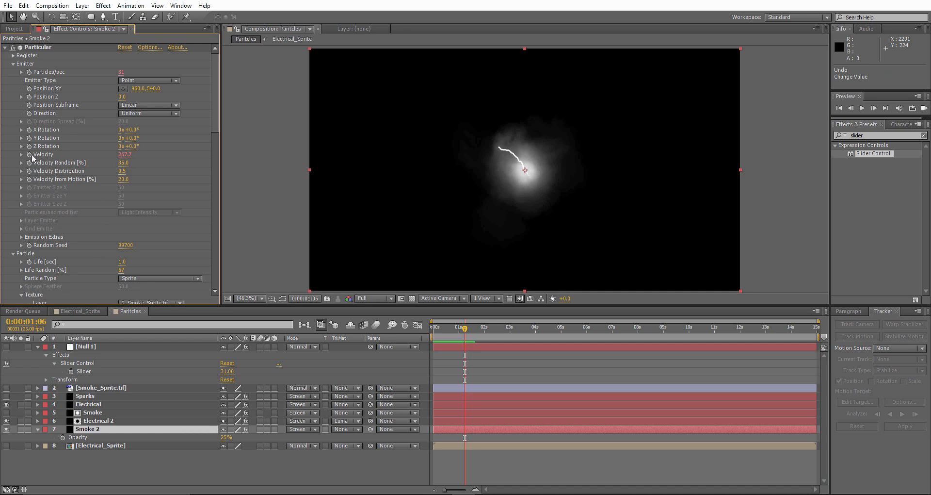
Remove the velocity expressions from Smoke and Smoke 2, setting the velocity to 440 for Smoke and 350 for Smoke 2
left_click(92, 398)
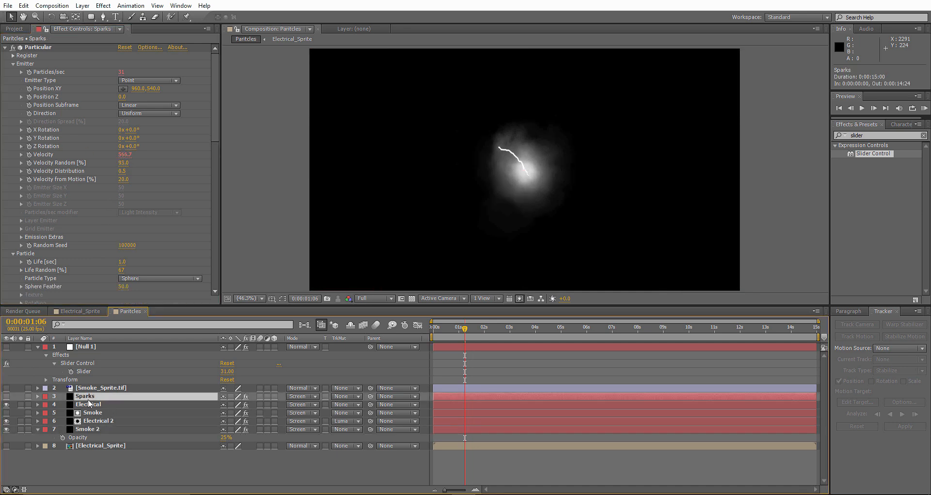
left_click(88, 414)
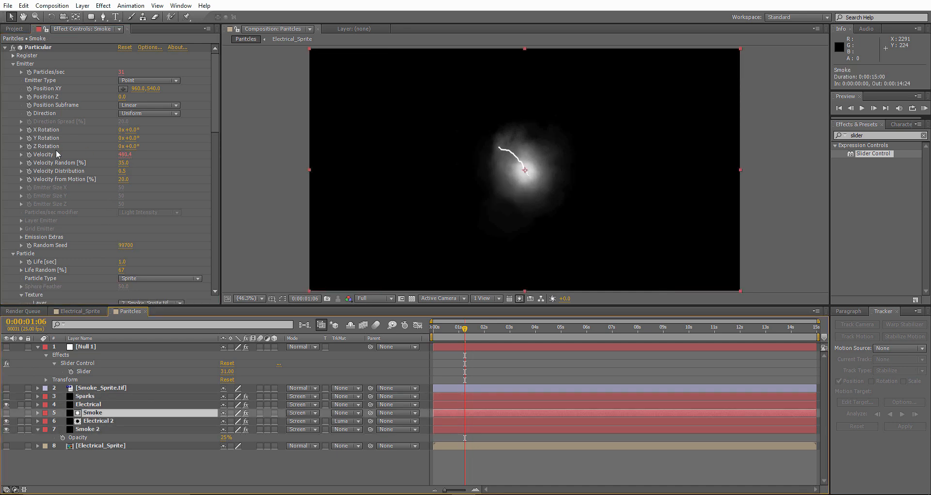
left_click(29, 154, "alt")
left_click_drag(124, 154, 111, 154)
left_click(94, 429)
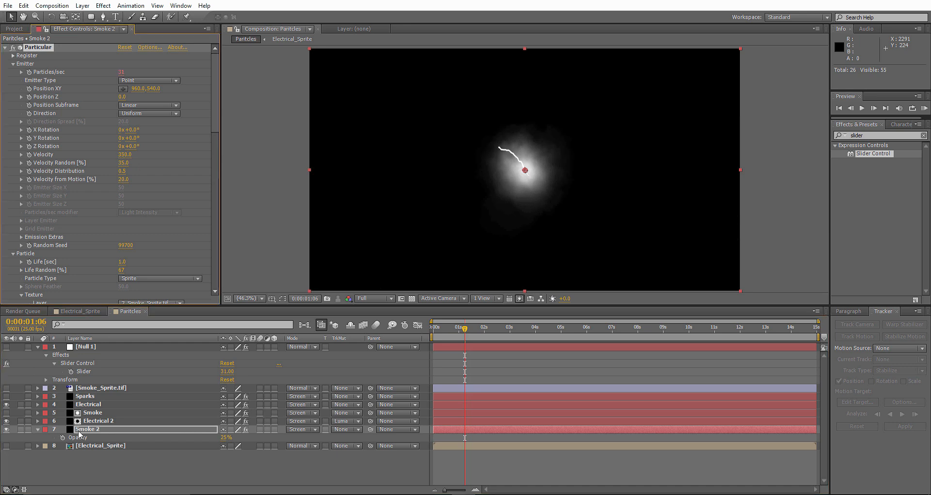
left_click(91, 413)
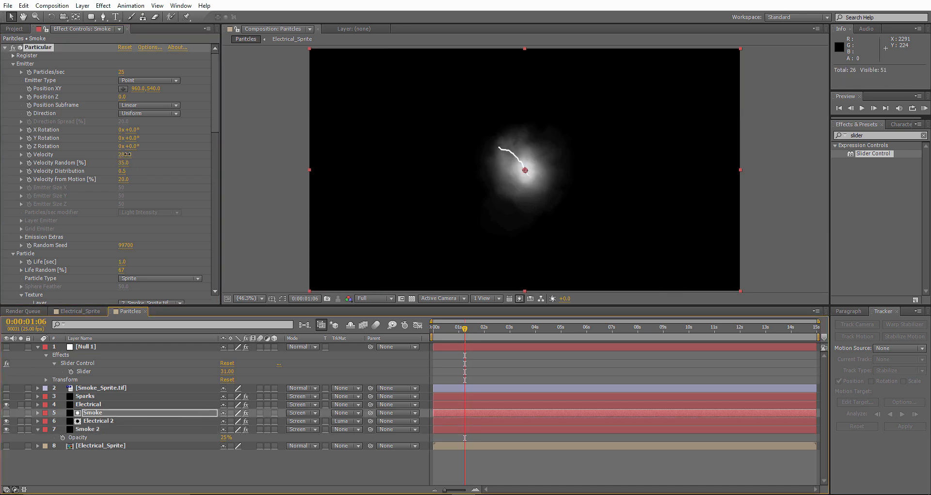
Change the Particular emitter type to Sphere for both the Smoke and Smoke 2 layers
left_click(154, 81)
left_click(143, 112)
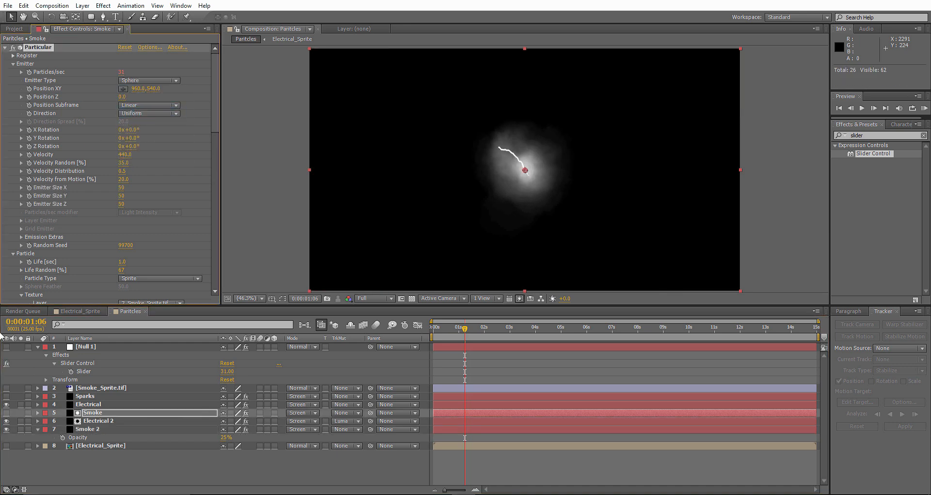
left_click(89, 429)
left_click(139, 81)
left_click(146, 111)
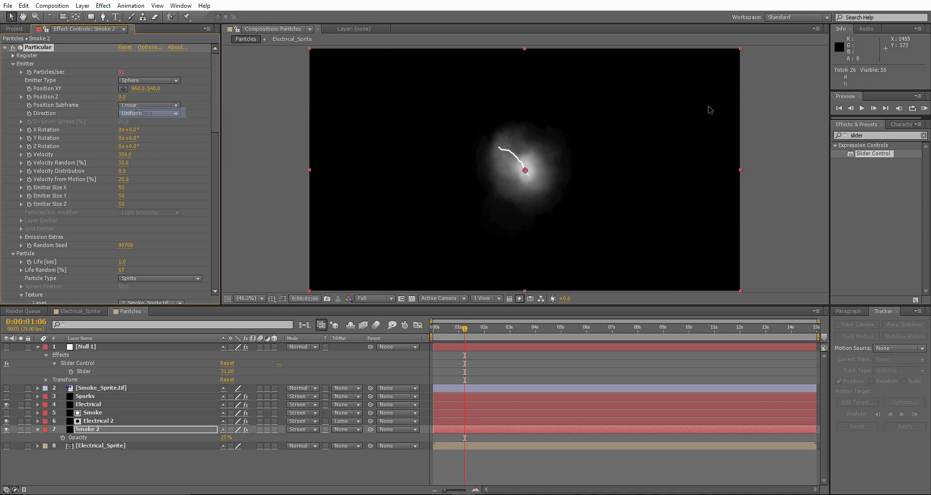
Preview the smoke, and preview it again with the Sparks layer made visible
left_click(924, 110)
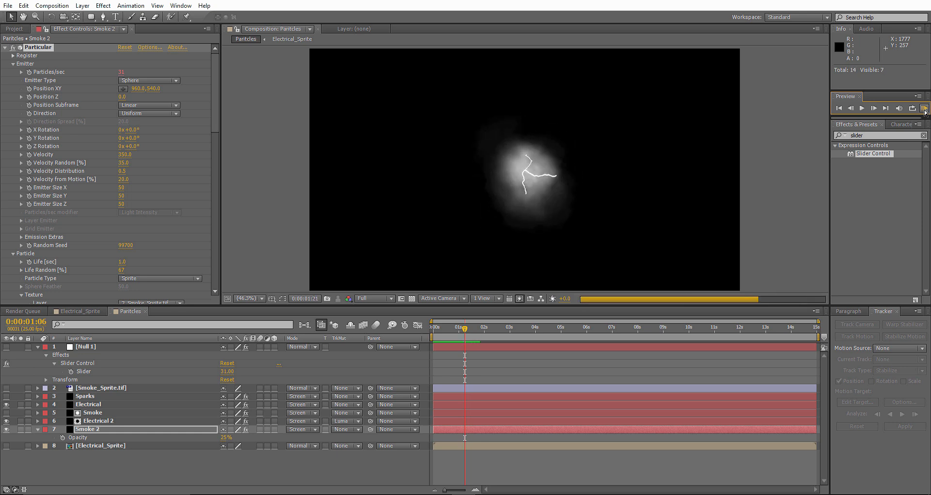
key("space")
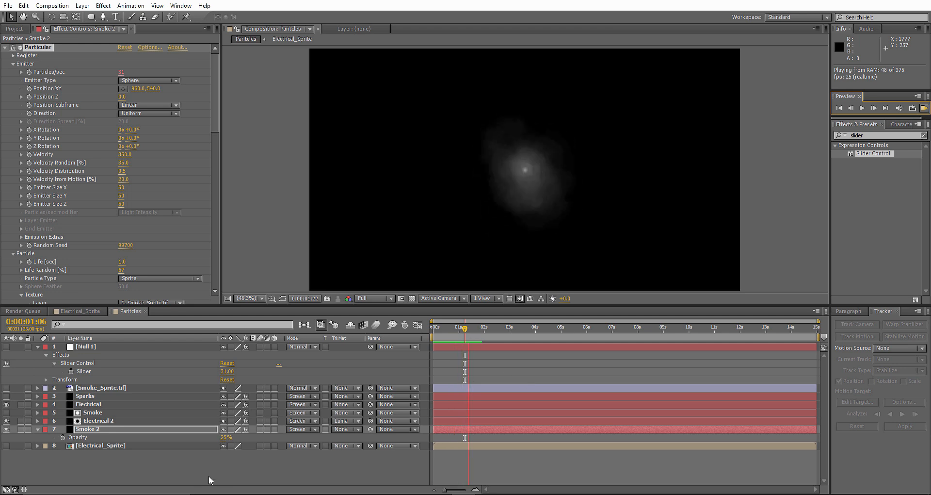
key("space")
left_click(7, 396)
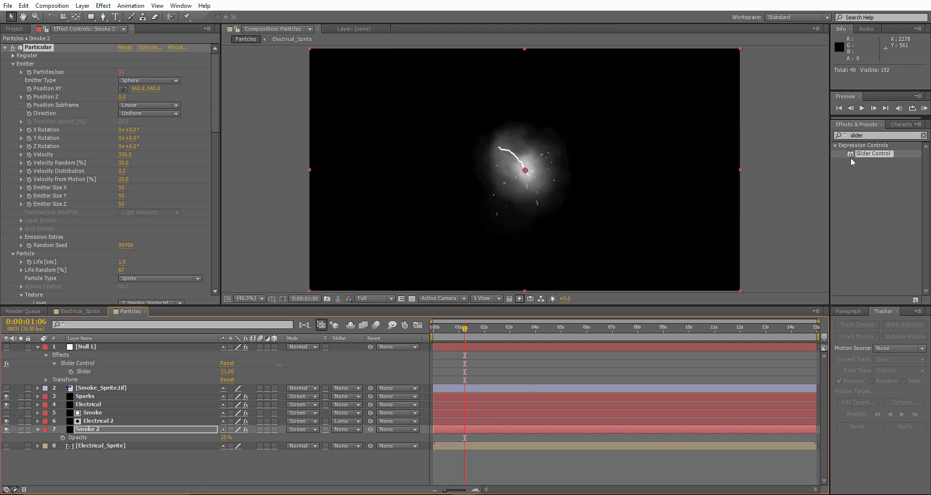
left_click(925, 108)
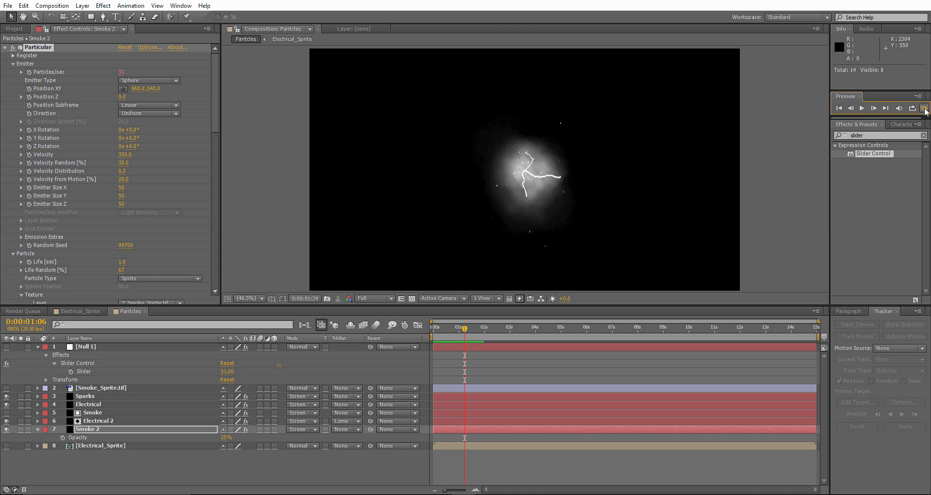
Set the motion blur Opacity Boost of the Sparks layer's Particular effect to 10
left_click(105, 399)
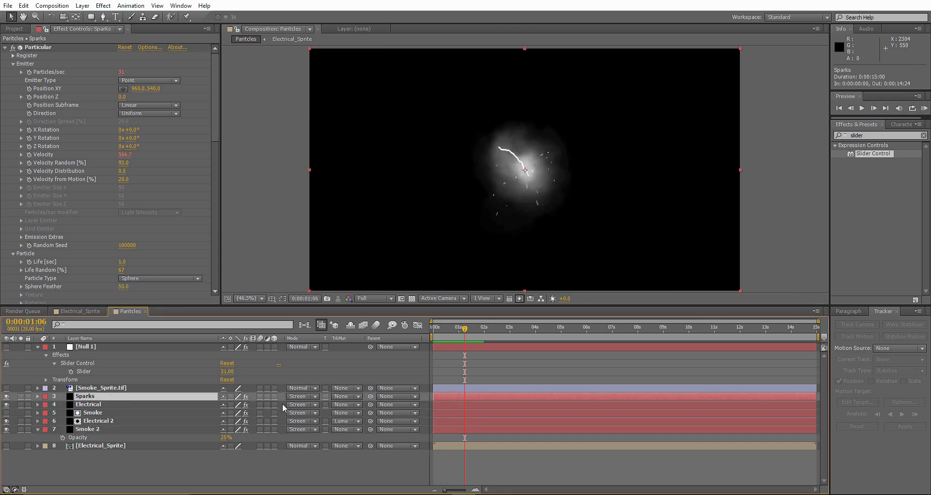
scroll(60, 199, "down", 12)
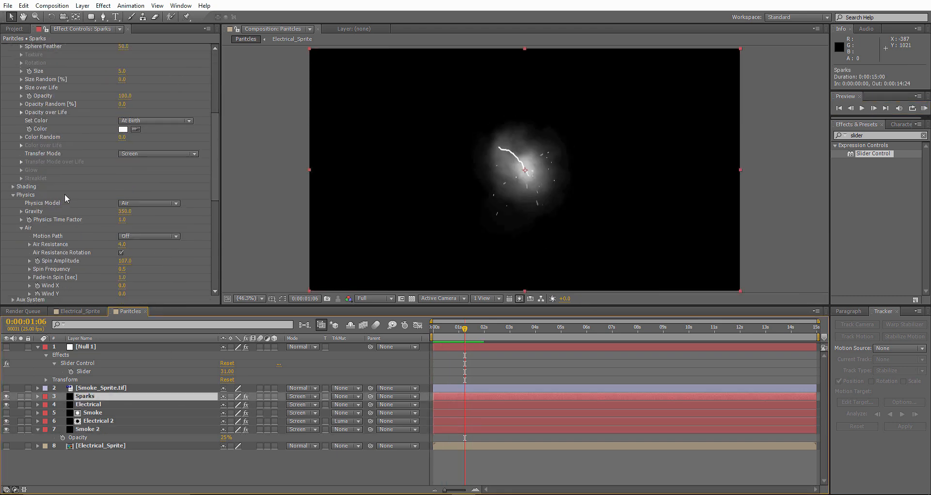
left_click(121, 292)
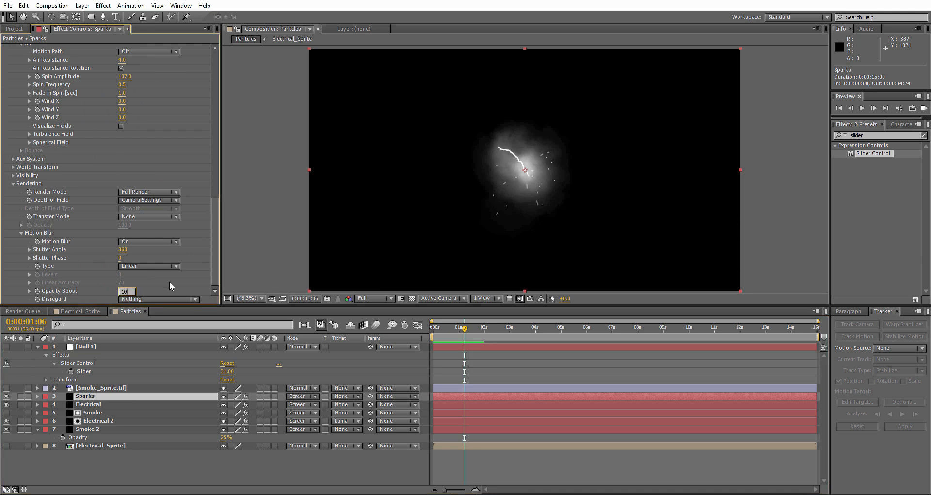
type("10")
key("Return")
Check the Sparks particles' opacity and size over life curves and change their particle type to Cloudlet
scroll(94, 84, "up", 10)
left_click(21, 168)
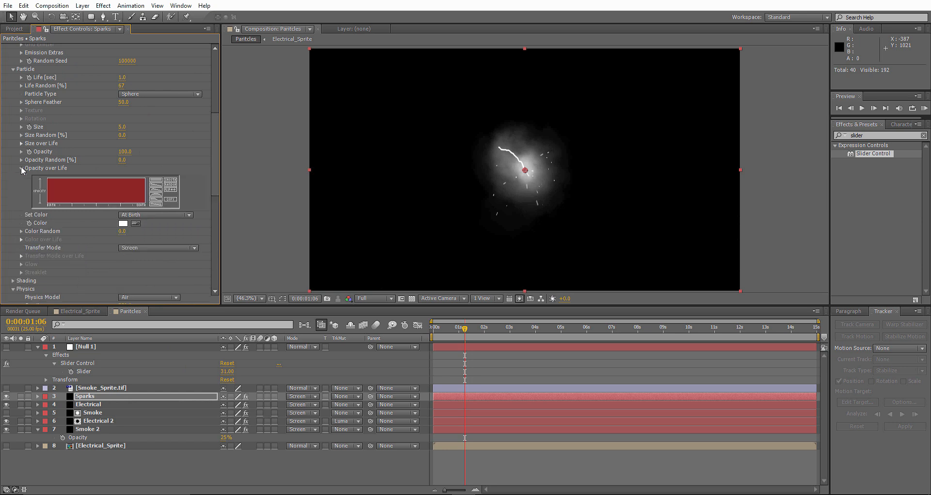
left_click(21, 167)
left_click(20, 144)
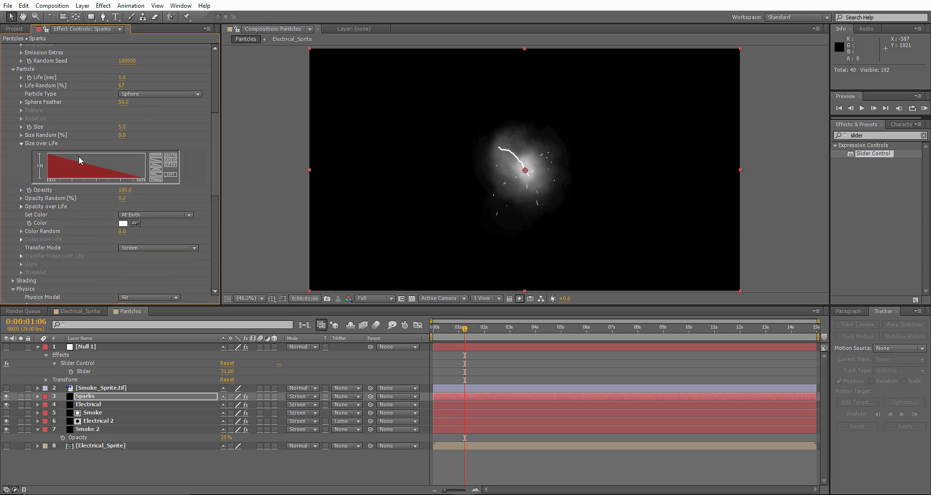
left_click(150, 94)
left_click(151, 139)
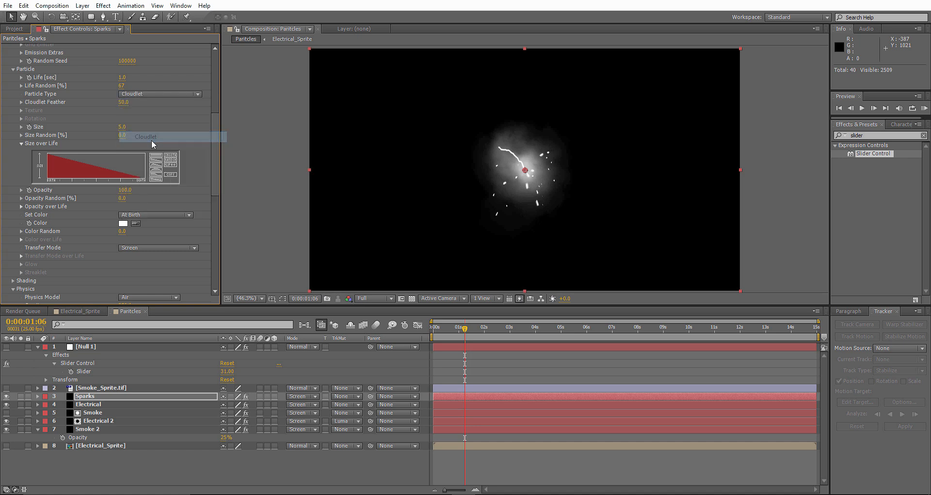
scroll(172, 199, "down", 15)
key("Return")
scroll(116, 209, "up", 9)
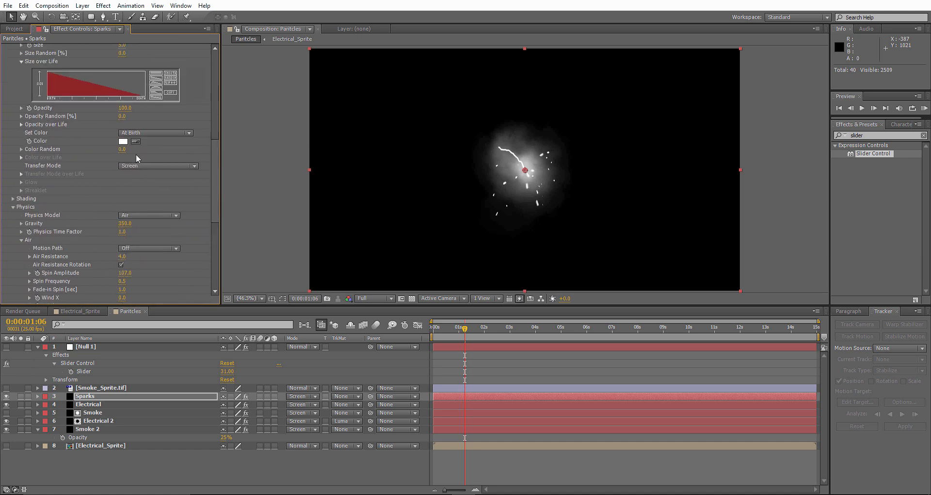
Set the Sparks particle Size to 3 and Size Random to 25%
scroll(65, 160, "up", 4)
left_click(122, 130)
type("3")
key("Return")
left_click(123, 133)
left_click(122, 141)
type("25")
key("Return")
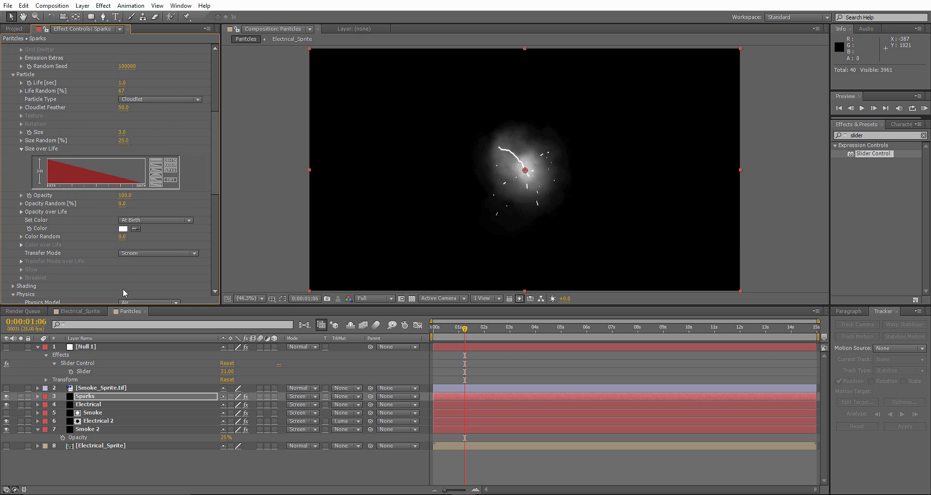
Add the expression wiggle (5, 25) to the Null 1 Slider and set the slider's base value to 0
left_click(85, 347)
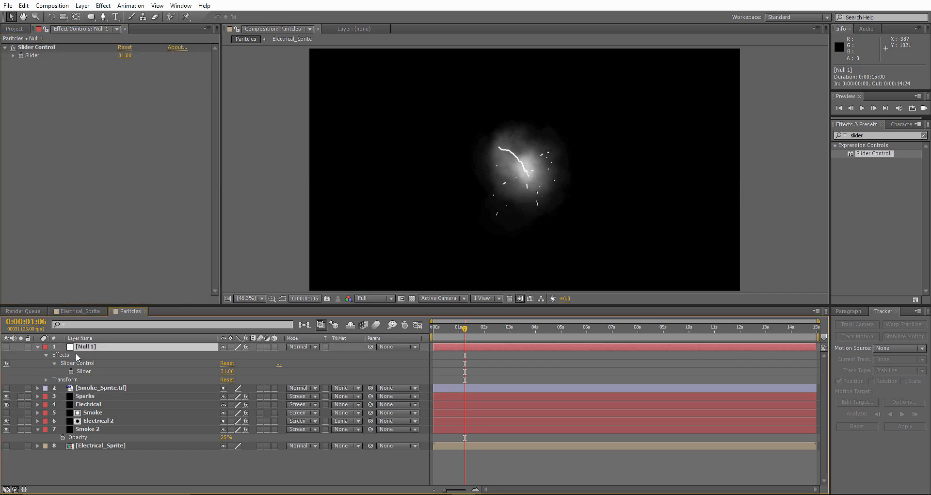
left_click(71, 372, "alt")
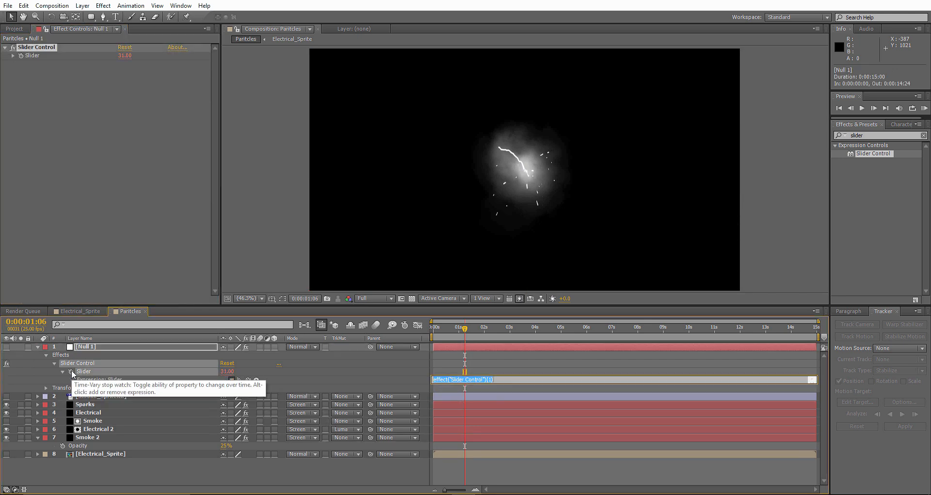
type("wiggle (5, 25")
left_click(555, 360)
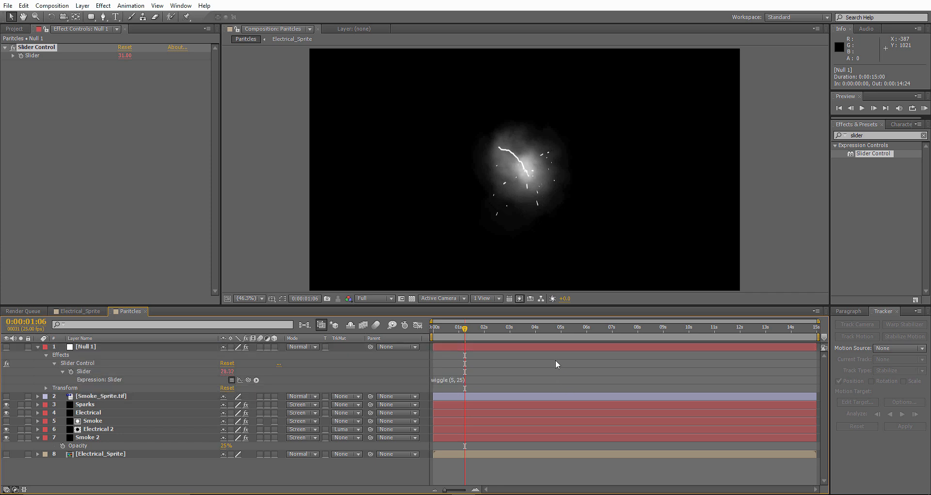
left_click(226, 372)
type("0")
key("Return")
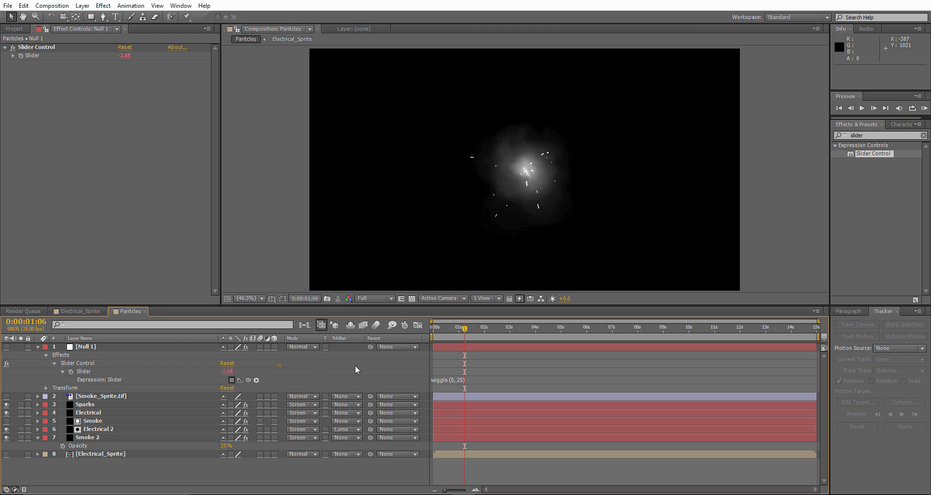
Change the Null 1 Slider expression to wiggle (5, 50)
left_click(461, 380)
left_click(464, 380)
key("BackSpace")
key("BackSpace")
type("50")
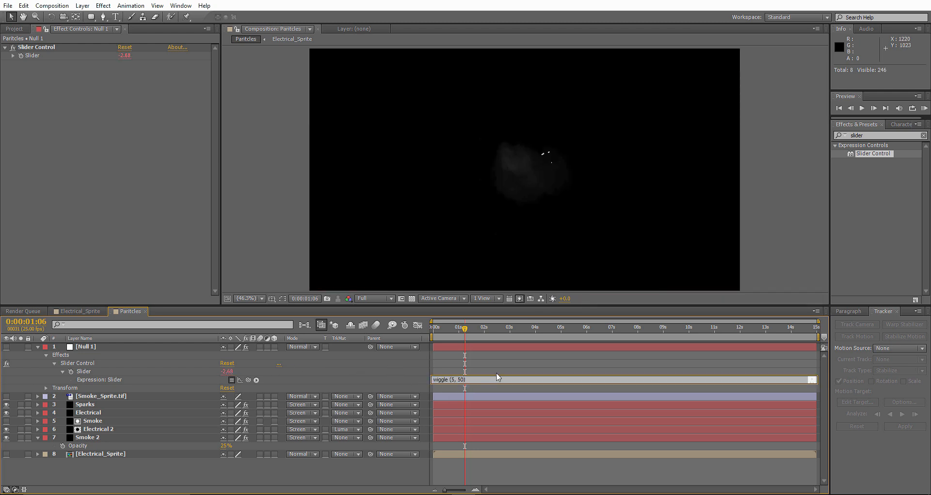
left_click(712, 207)
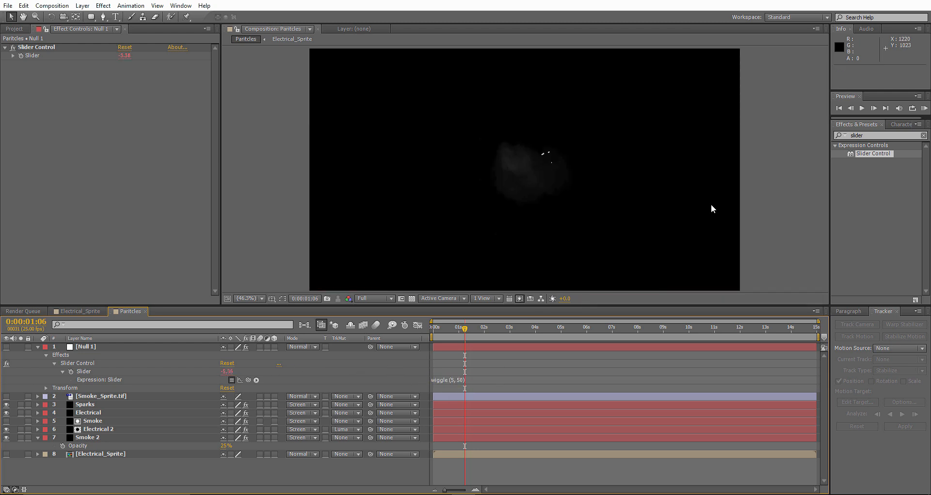
Lower the composition's viewing resolution to Half and run a RAM preview of the particle effect
left_click(377, 297)
left_click(383, 335)
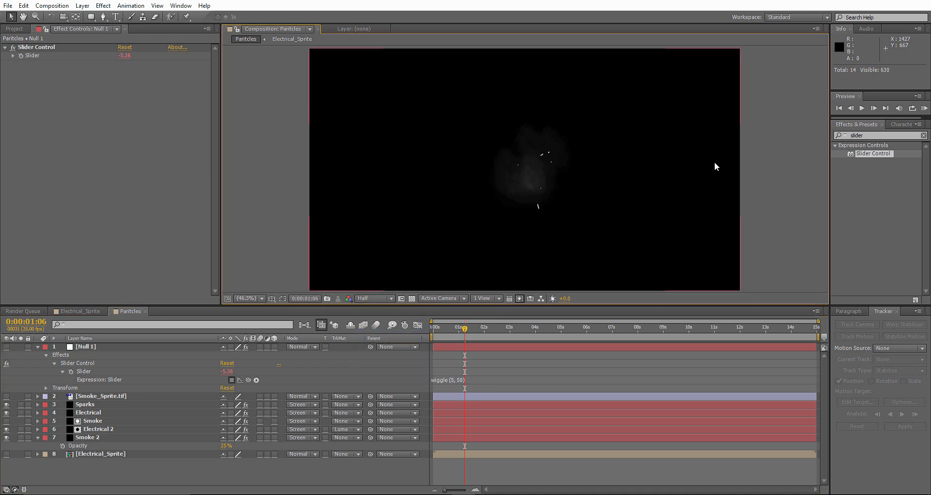
left_click(926, 107)
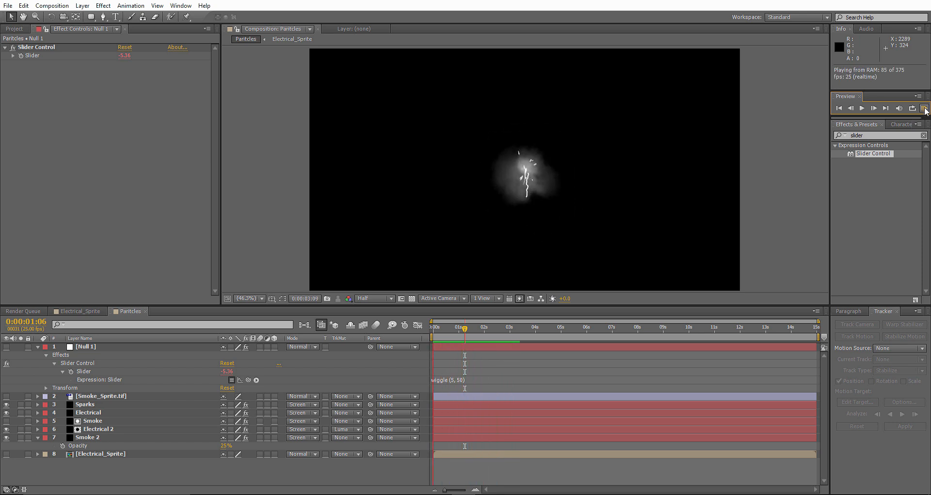
left_click(926, 110)
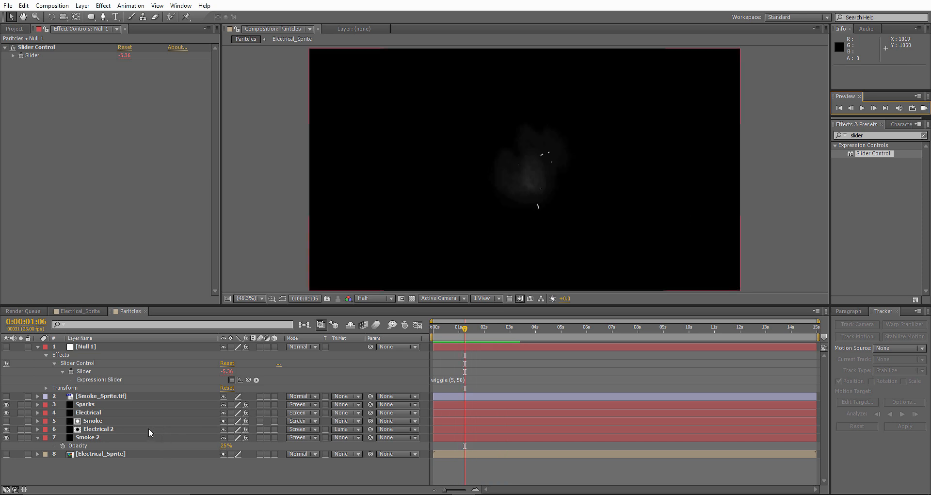
Change the Null 1 Slider expression to wiggle (5, 100)
left_click(449, 379)
left_click(464, 379)
key("BackSpace")
key("BackSpace")
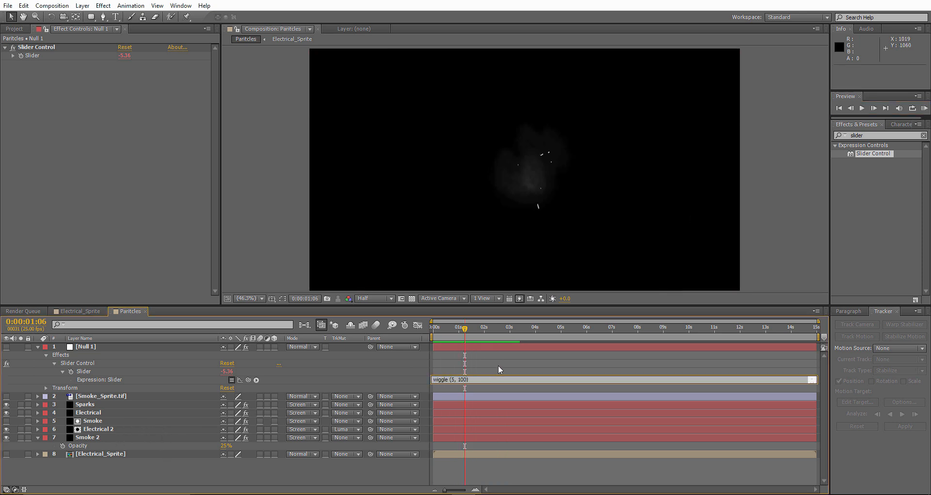
left_click(499, 369)
Preview the stronger wiggle and move the current time to 0:00:00:08
left_click(925, 109)
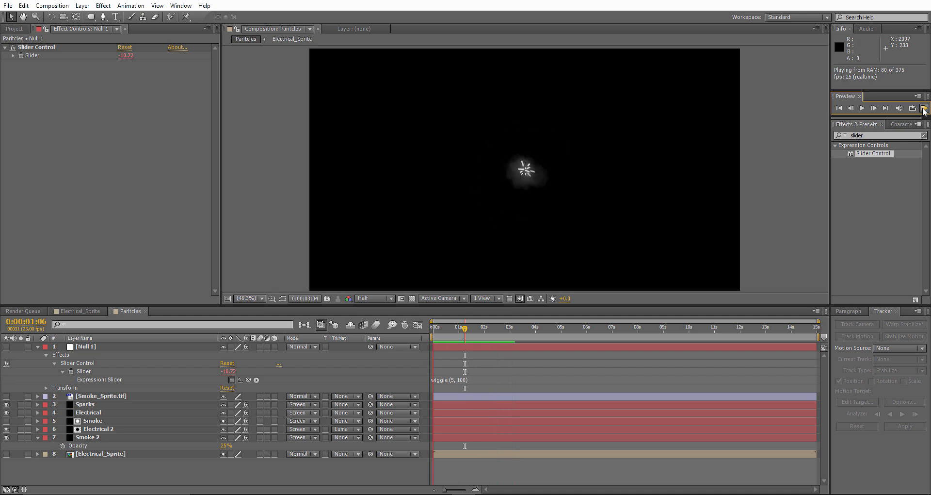
left_click(924, 111)
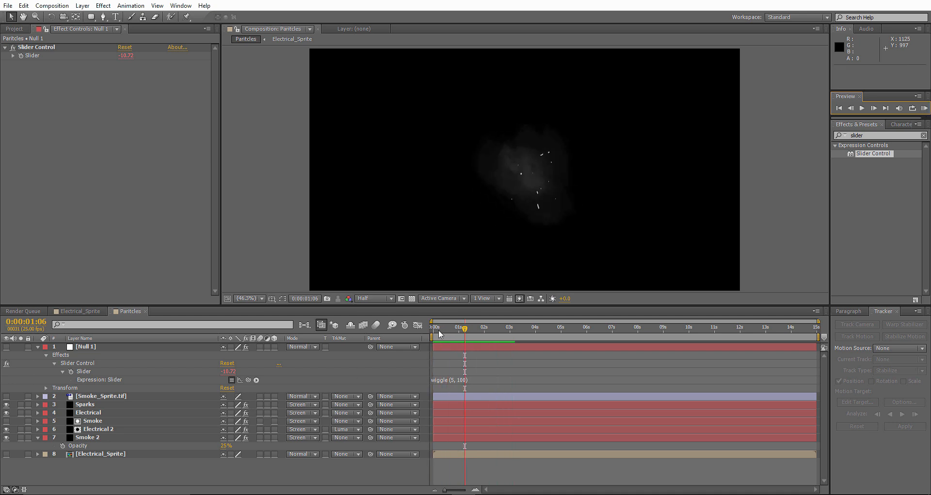
mouse_move(439, 331)
left_mouse_down()
mouse_move(471, 339)
mouse_move(444, 336)
left_mouse_up()
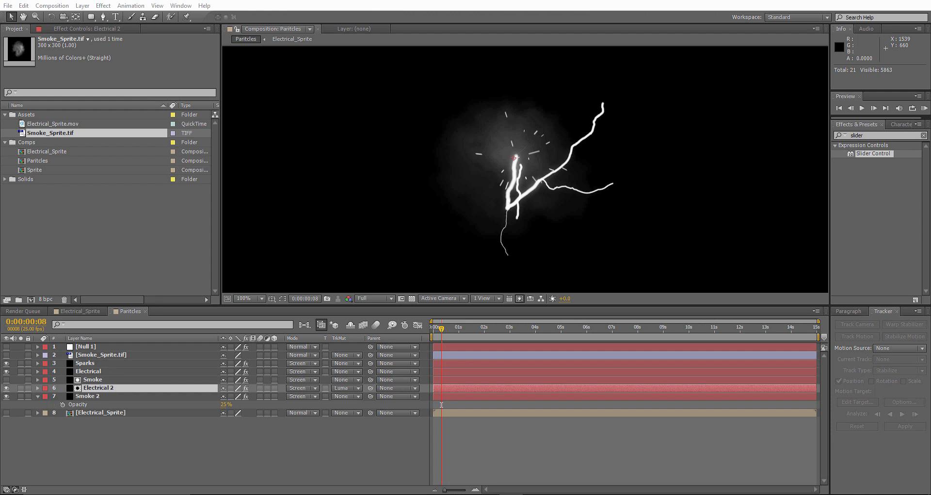
Set the project's color depth to 32 bits per channel (float)
left_click(46, 299)
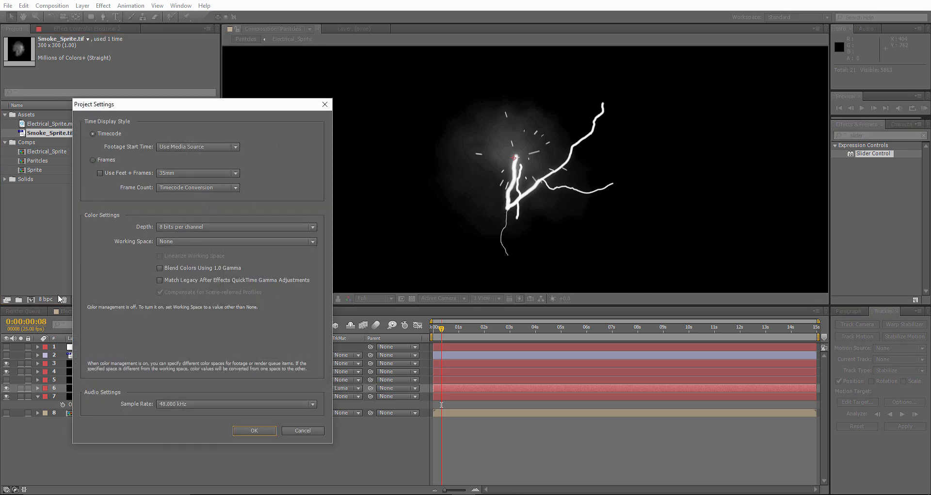
left_click(193, 228)
left_click(219, 259)
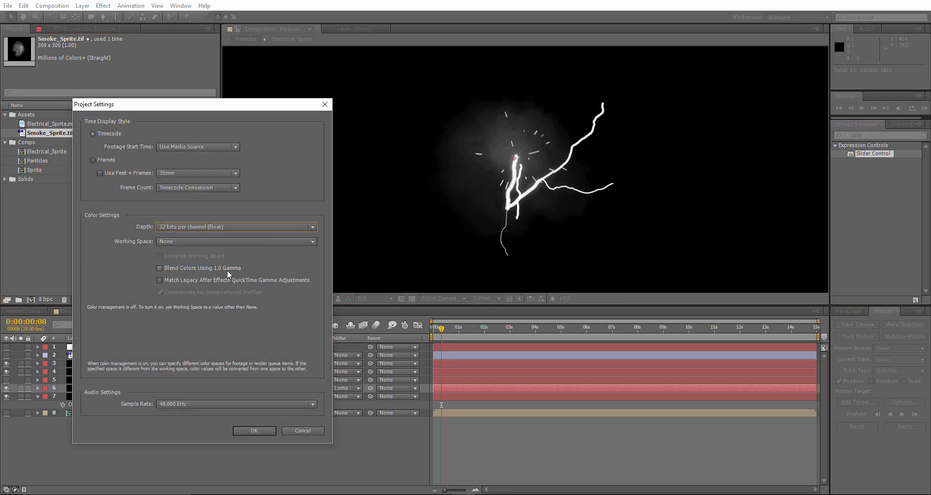
left_click(270, 431)
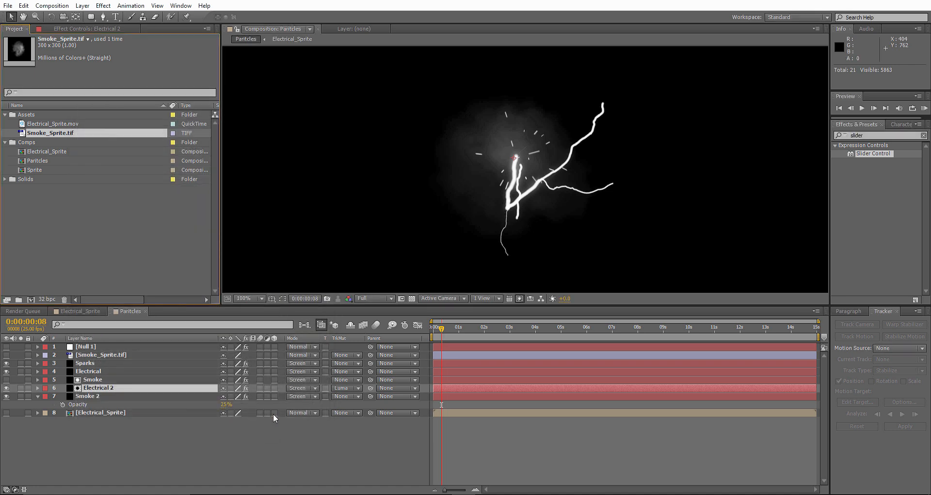
Apply a Glow effect to the Electrical 2 layer with a threshold of 33.3% and a radius of 39
left_click(92, 381)
left_click(96, 388)
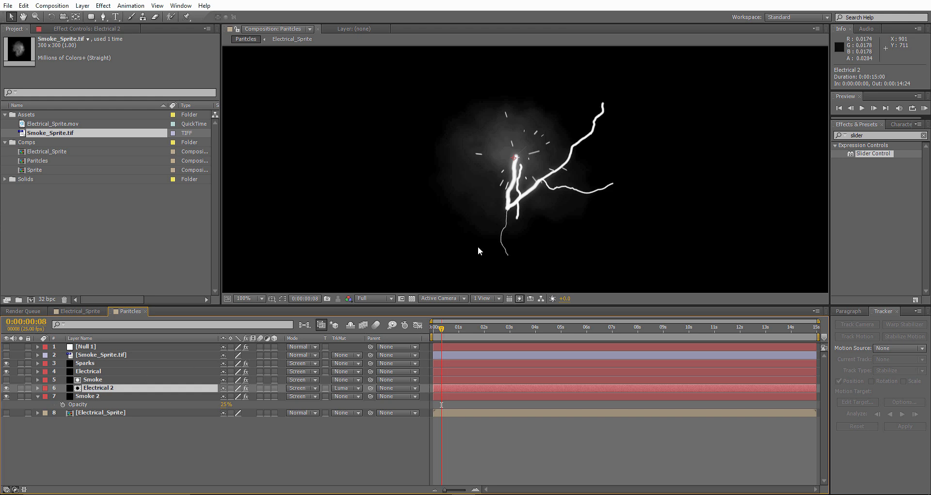
left_click(63, 28)
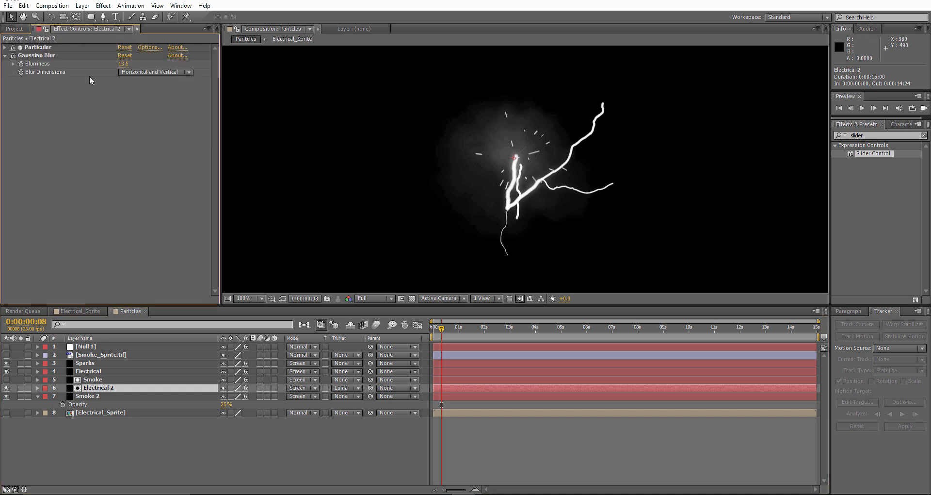
right_click(107, 384)
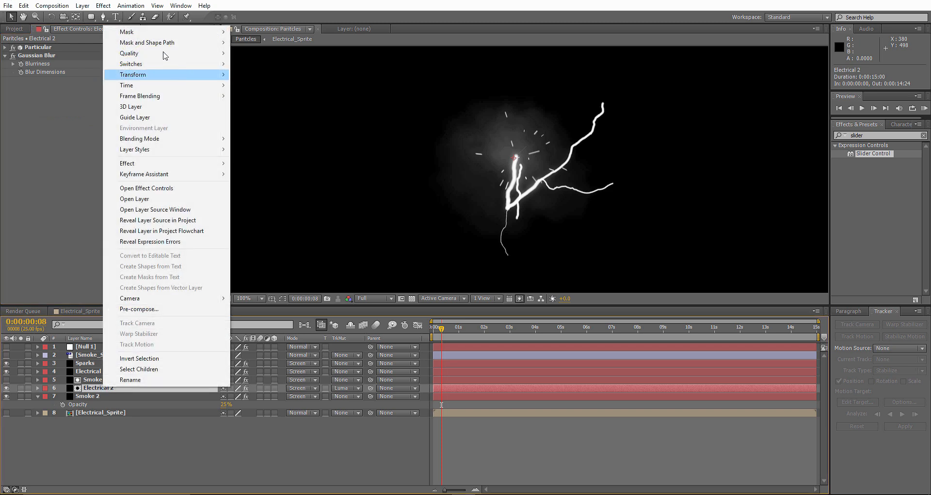
left_click(104, 6)
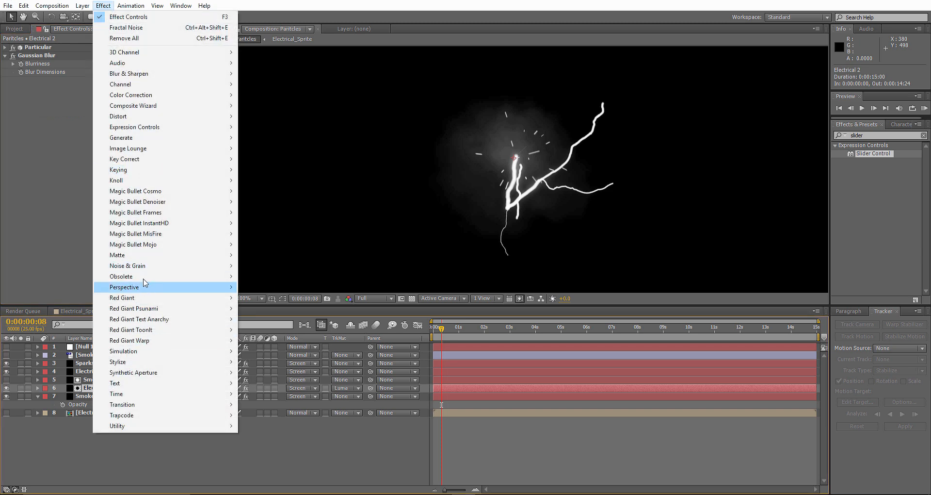
mouse_move(158, 362)
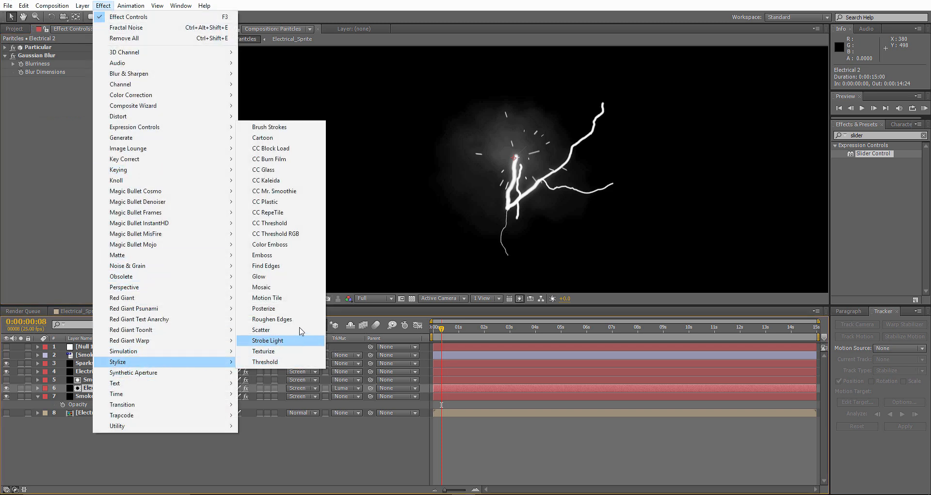
left_click(265, 276)
mouse_move(125, 97)
left_mouse_down()
mouse_move(6, 102)
mouse_move(14, 113)
mouse_move(121, 116)
mouse_move(120, 100)
mouse_move(135, 105)
left_mouse_up()
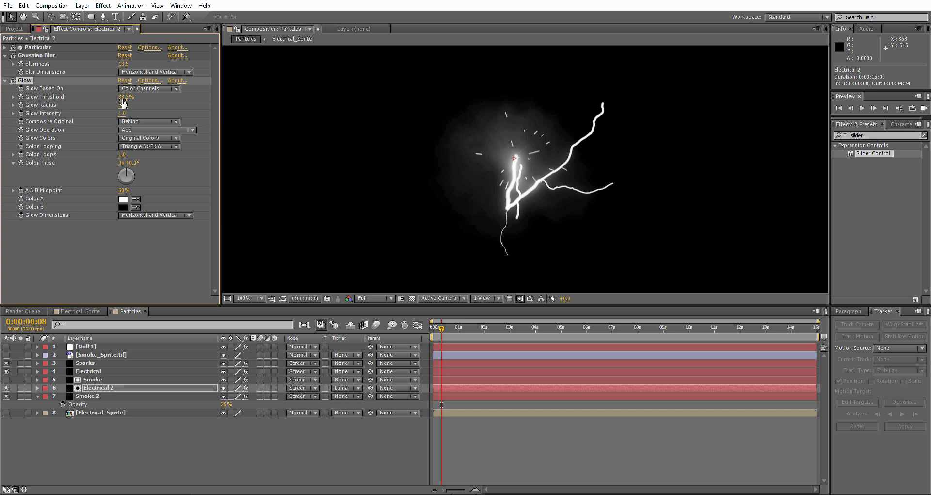
Duplicate the Glow, giving the copy a 36.5% threshold and a radius of 154, and set the original's threshold to 29.8%
key("ctrl+d")
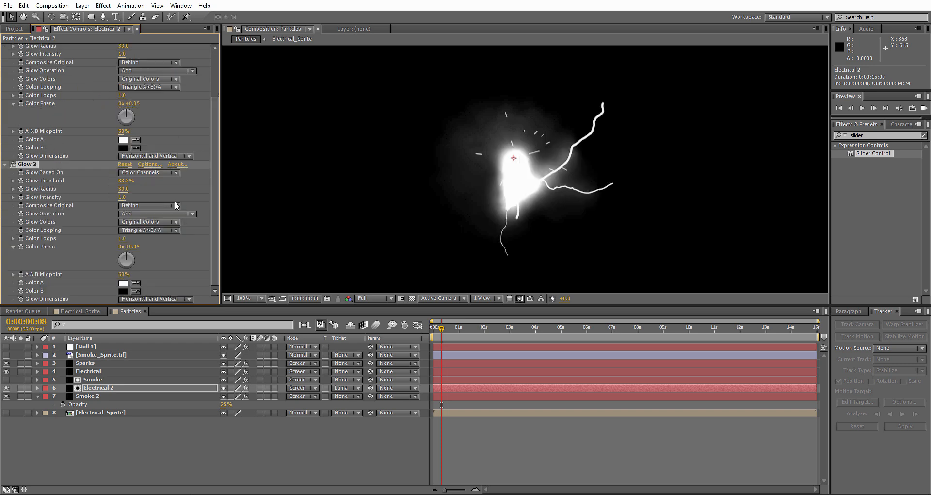
mouse_move(121, 191)
left_mouse_down()
mouse_move(193, 182)
mouse_move(177, 191)
mouse_move(124, 184)
mouse_move(134, 188)
left_mouse_up()
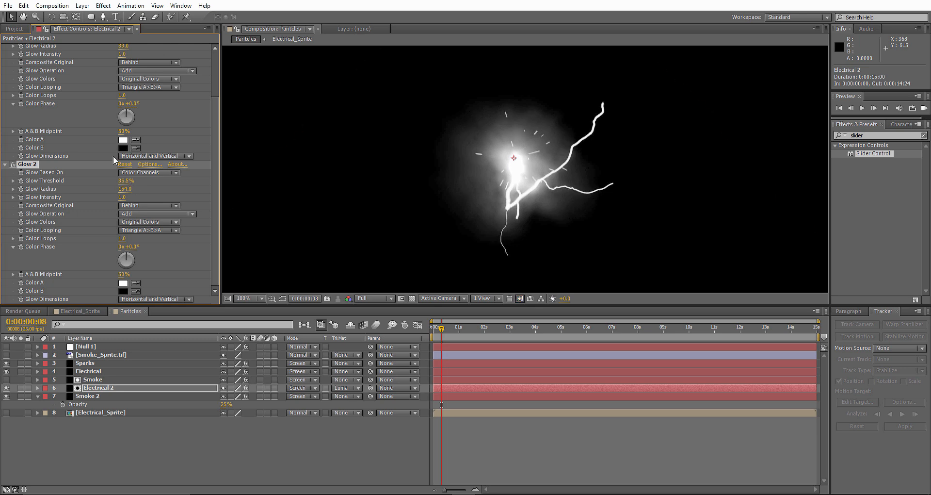
scroll(116, 157, "up", 3)
left_click_drag(126, 98, 107, 106)
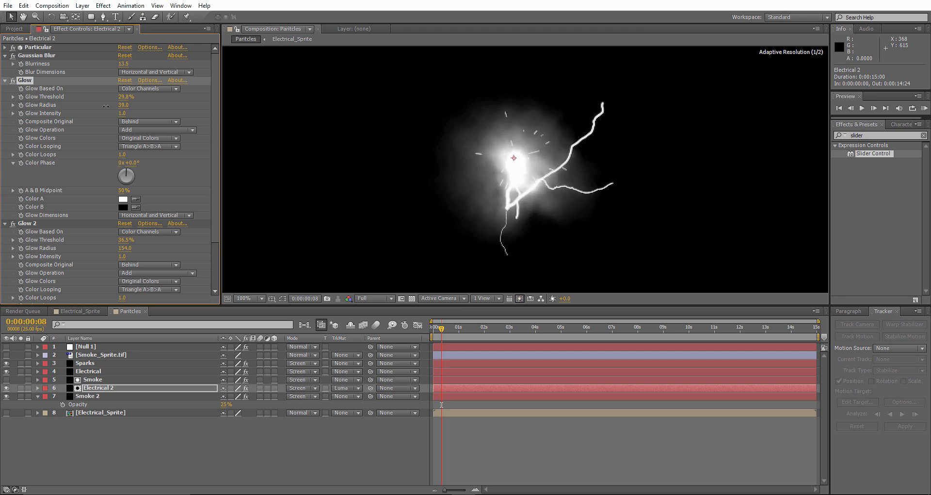
Preview the glowing effect at Half resolution with the composition fitted to the viewer
left_click(925, 109)
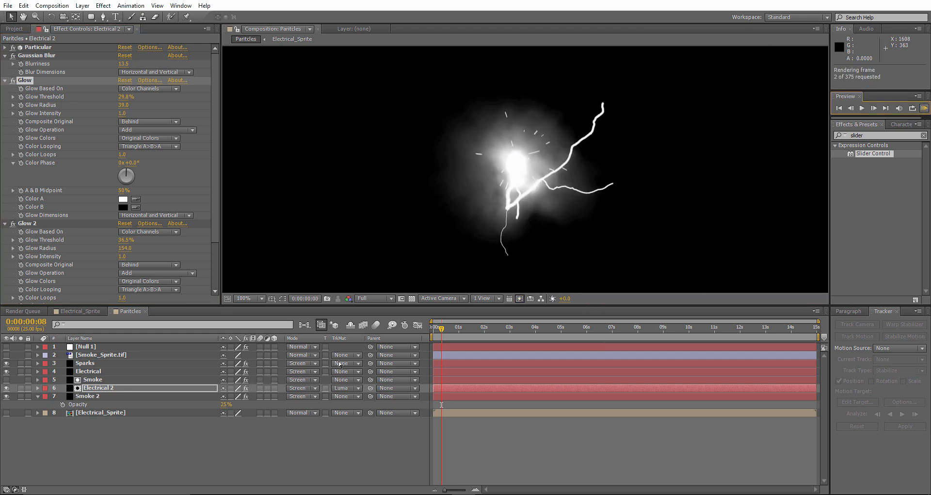
left_click(374, 298)
left_click(383, 335)
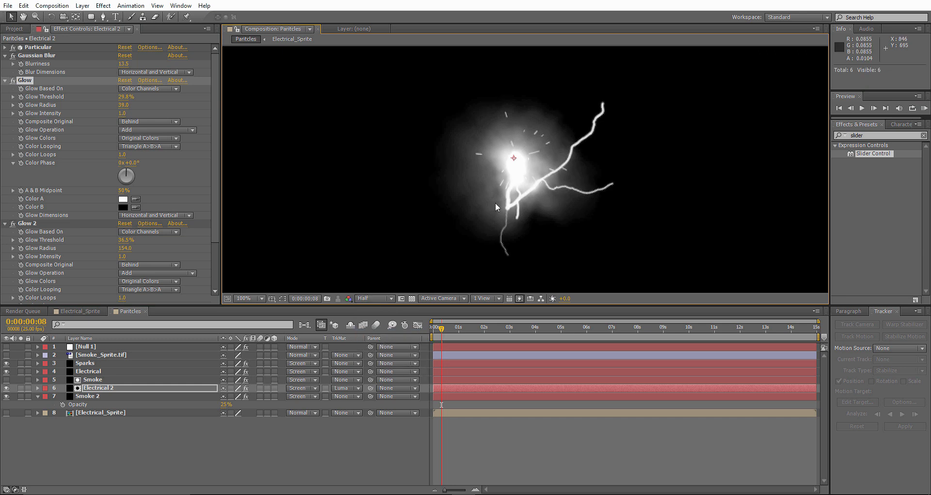
left_click(242, 298)
left_click(262, 315)
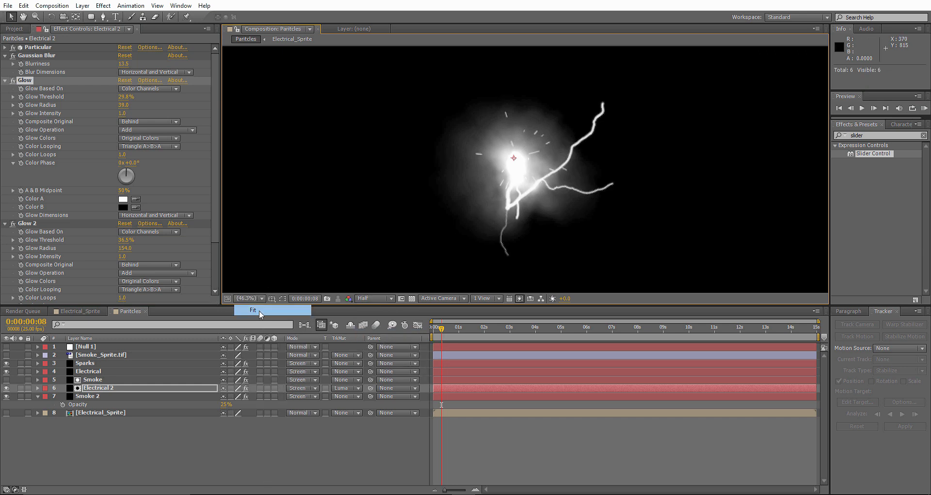
left_click(925, 108)
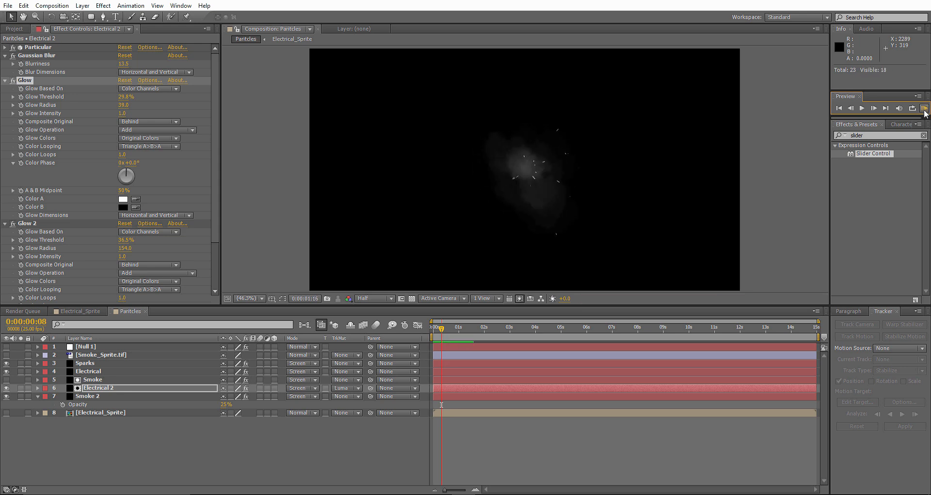
left_click(926, 110)
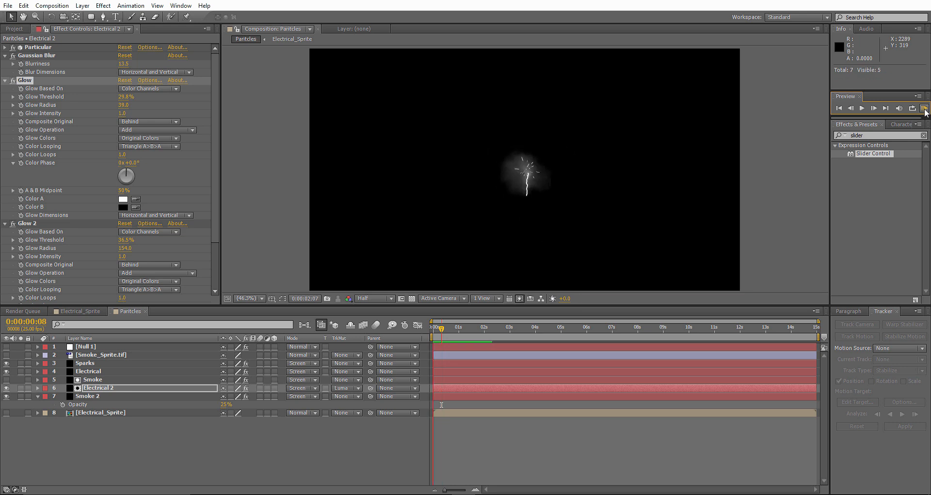
At 0:00:02:02, set the first Glow on the Electrical 2 layer to a 9% threshold and a radius of 6
left_click(485, 328)
left_click_drag(488, 331, 488, 330)
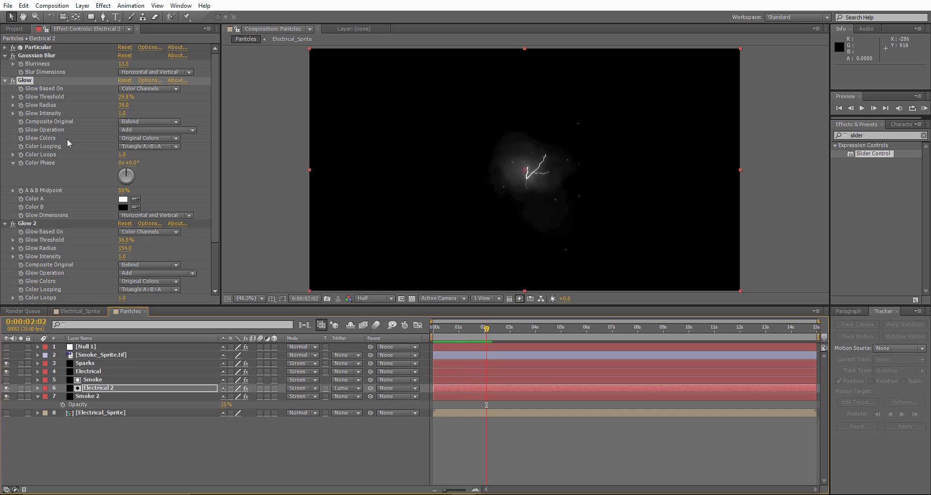
mouse_move(115, 97)
left_mouse_down()
mouse_move(95, 97)
mouse_move(116, 105)
mouse_move(109, 105)
left_mouse_up()
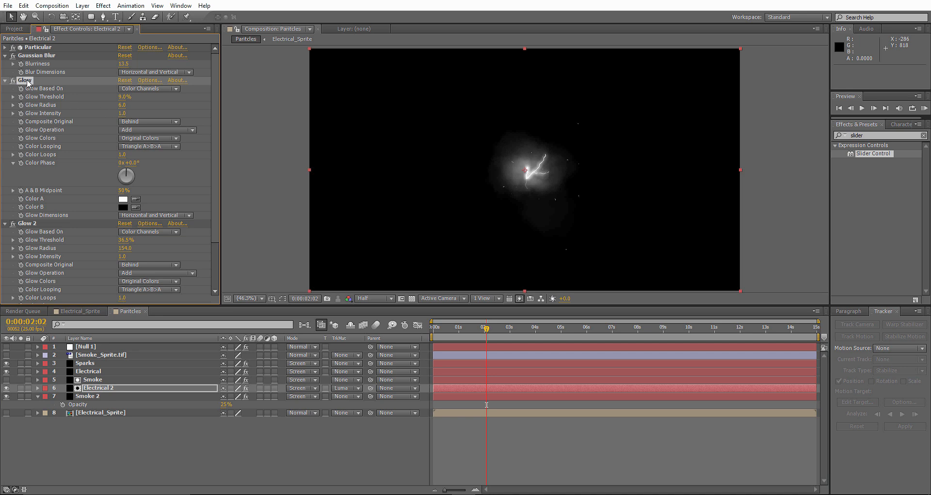
Duplicate the first Glow, give the copy a 43.5% threshold and a radius of 60, and switch the copy off
key("ctrl+d")
scroll(28, 80, "down", 1)
scroll(98, 115, "down", 1)
scroll(99, 112, "up", 3)
left_click_drag(123, 249, 139, 252)
scroll(139, 252, "down", 6)
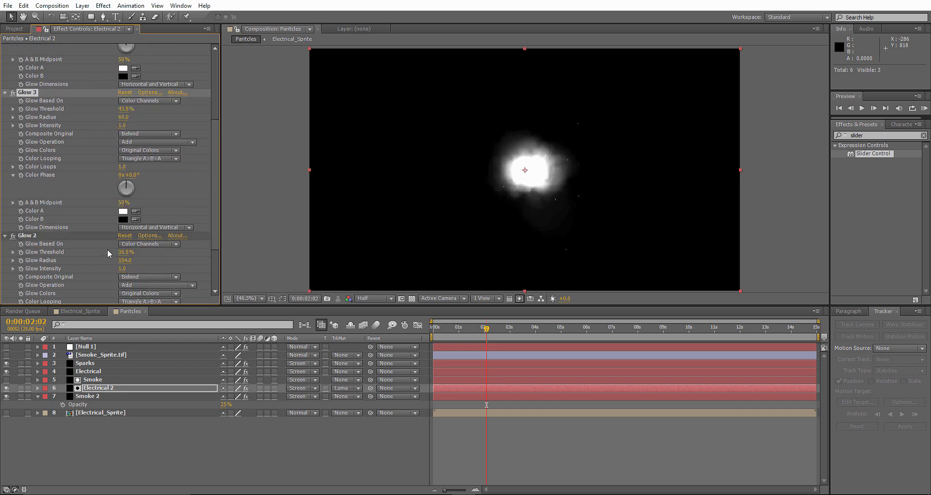
left_click(13, 92)
Delete the Glow 3 effect and set Glow 2 to a 2.7% threshold and a radius of 150
left_click_drag(125, 252, 80, 250)
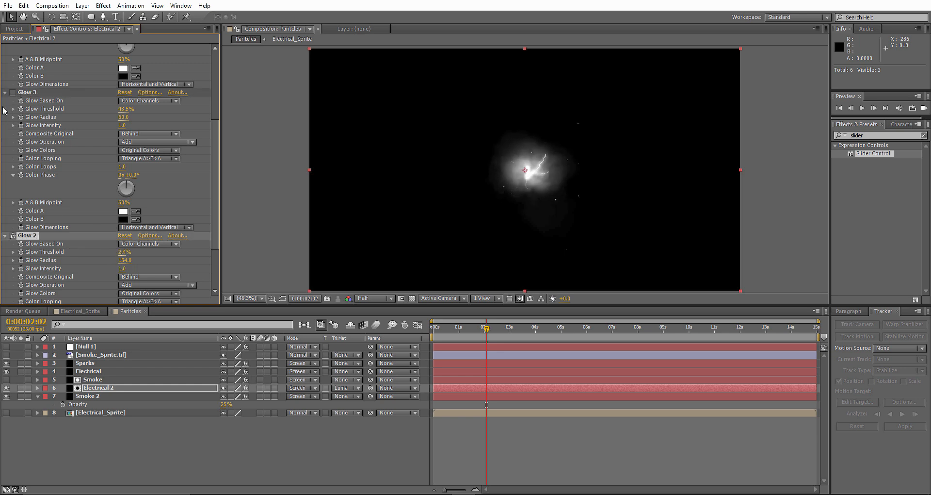
left_click(30, 93)
scroll(30, 93, "down", 3)
mouse_move(122, 180)
left_mouse_down()
mouse_move(139, 189)
mouse_move(93, 189)
mouse_move(121, 189)
left_mouse_up()
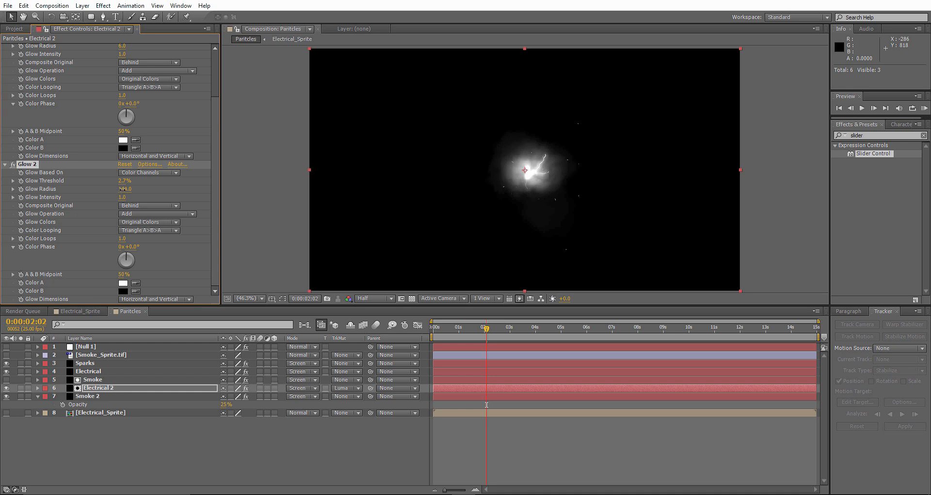
Preview the stronger glow, then set Glow 2's threshold to 17.3% while checking the frame at 0:00:00:16
left_click(925, 108)
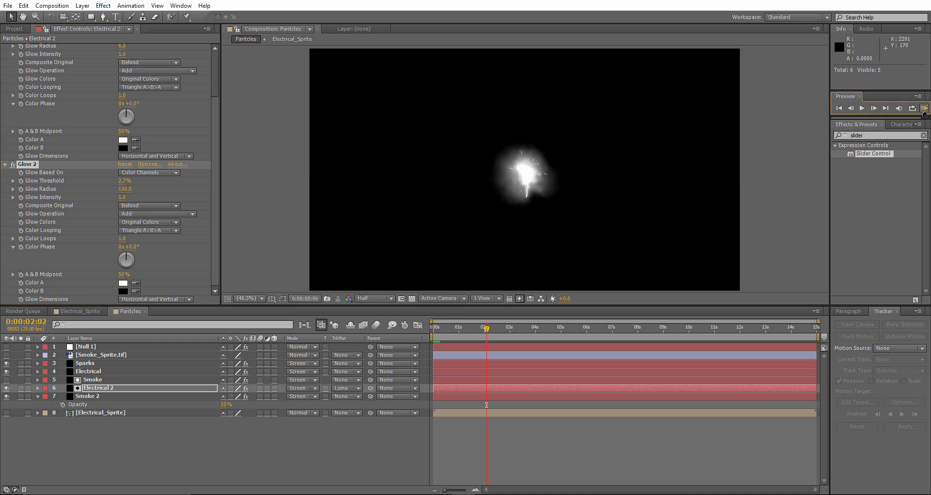
left_click(926, 108)
left_click_drag(449, 328, 450, 328)
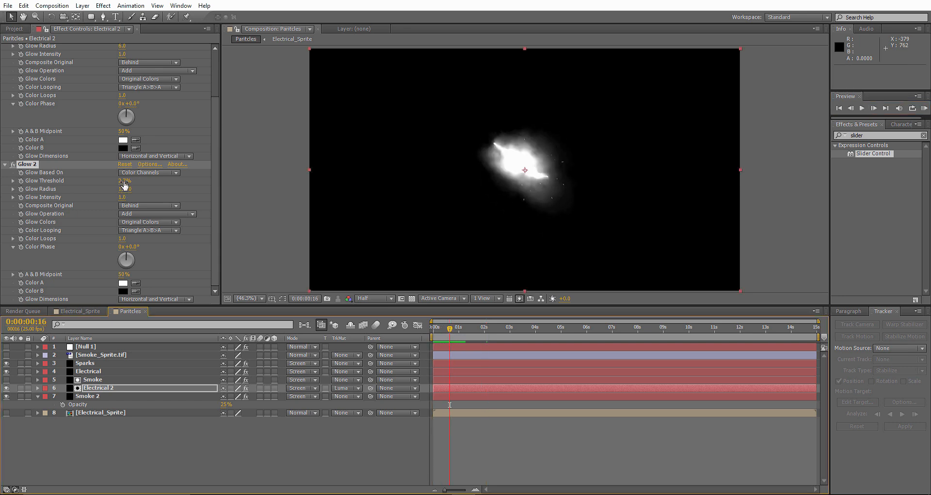
left_click_drag(126, 181, 141, 183)
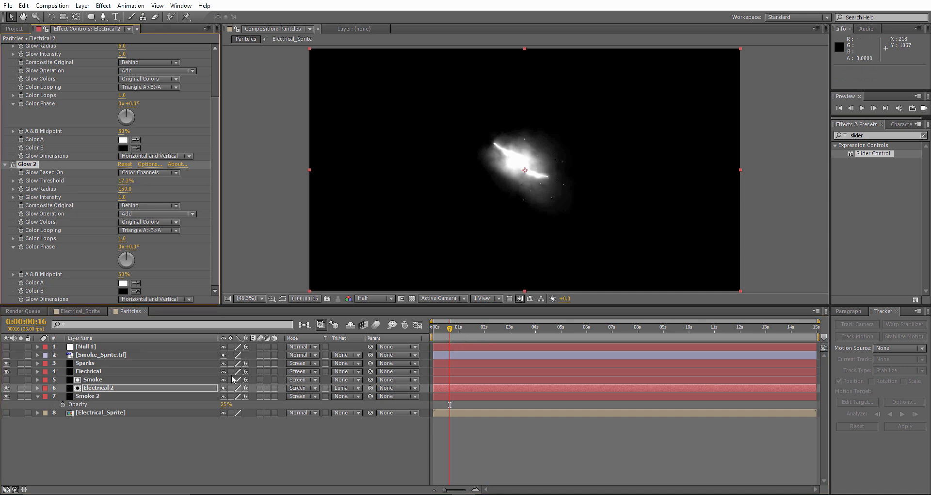
Preview the adjusted glow and check the bolt on the frame at 0:00:01:23
left_click(925, 109)
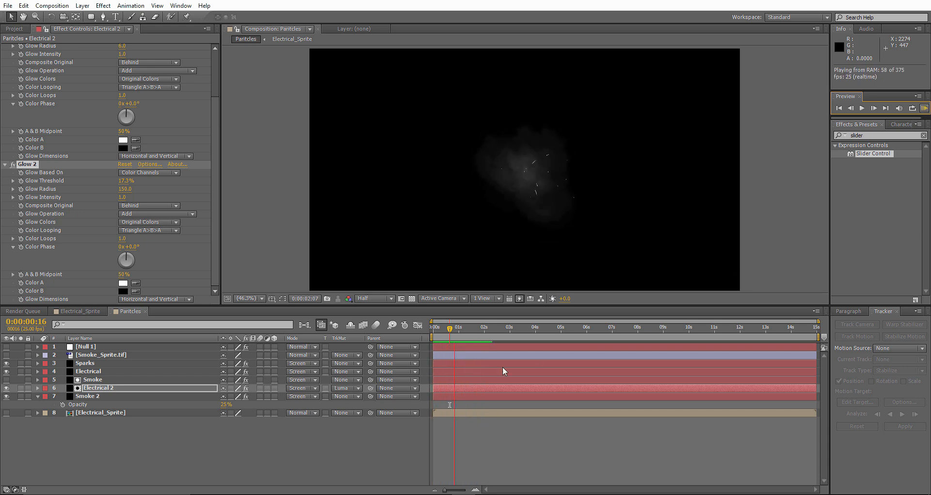
left_click(477, 332)
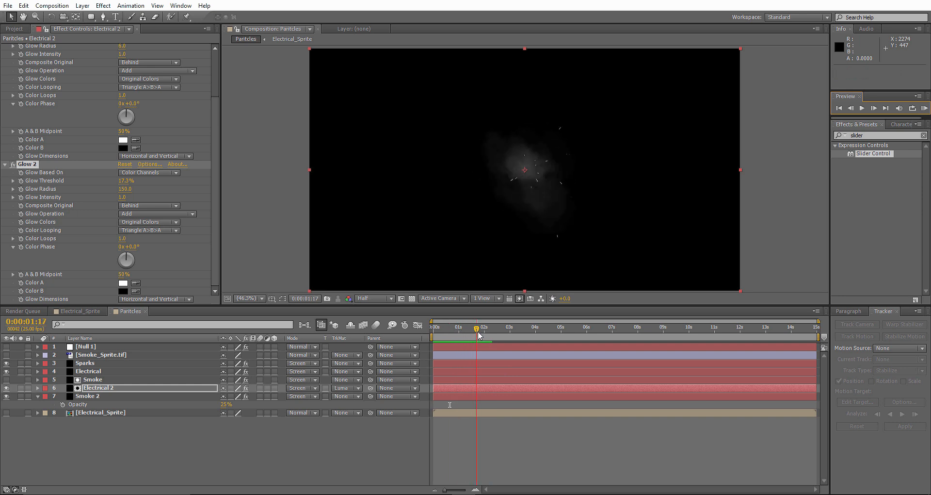
left_click_drag(478, 334, 484, 335)
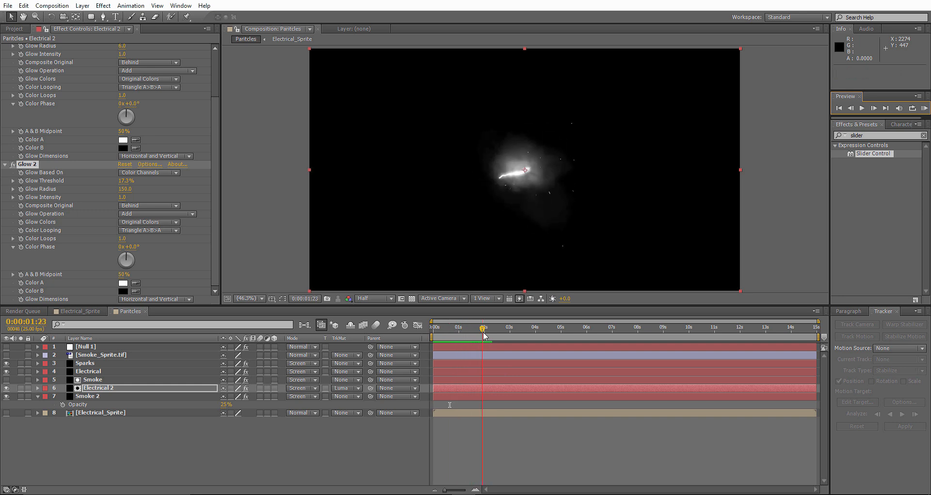
Set the Gaussian Blur blurriness on the Electrical 2 layer to 20.6
left_click(89, 372)
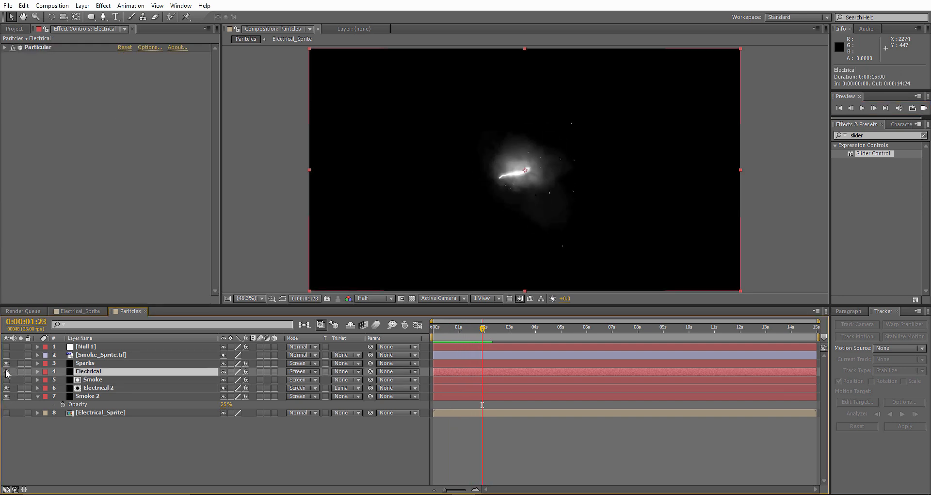
left_click(98, 388)
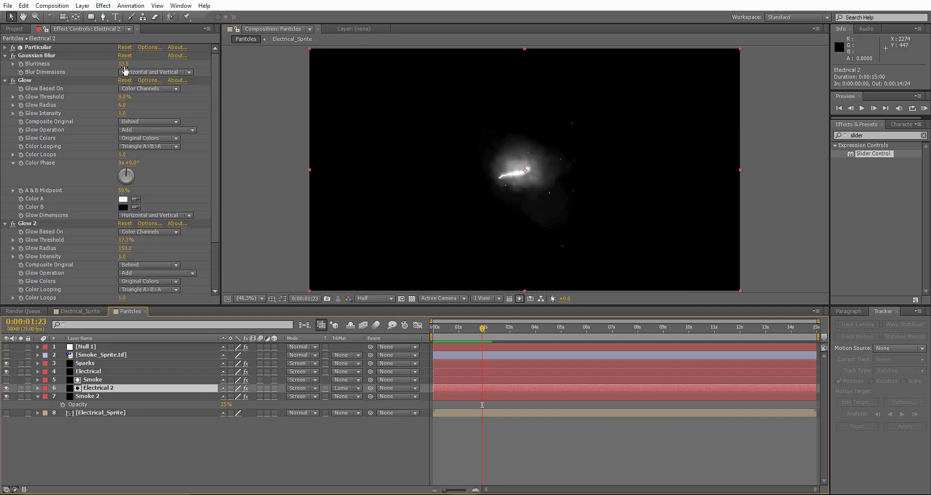
left_click_drag(124, 64, 131, 63)
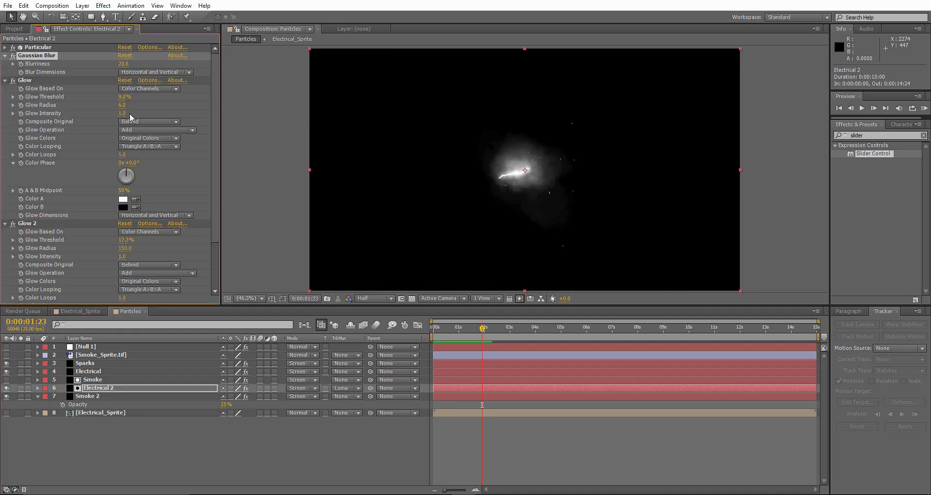
Apply a Glow effect to the Electrical layer and set its radius to 26
left_click(80, 372)
right_click(80, 374)
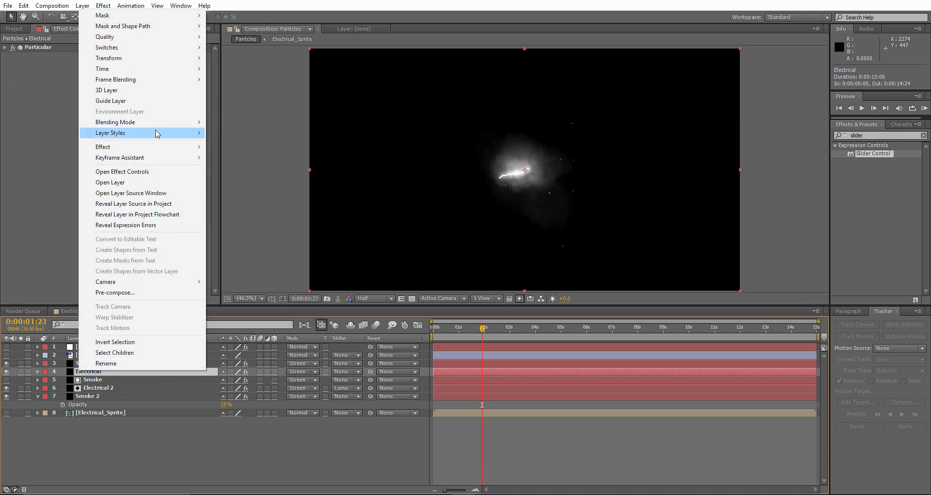
mouse_move(152, 146)
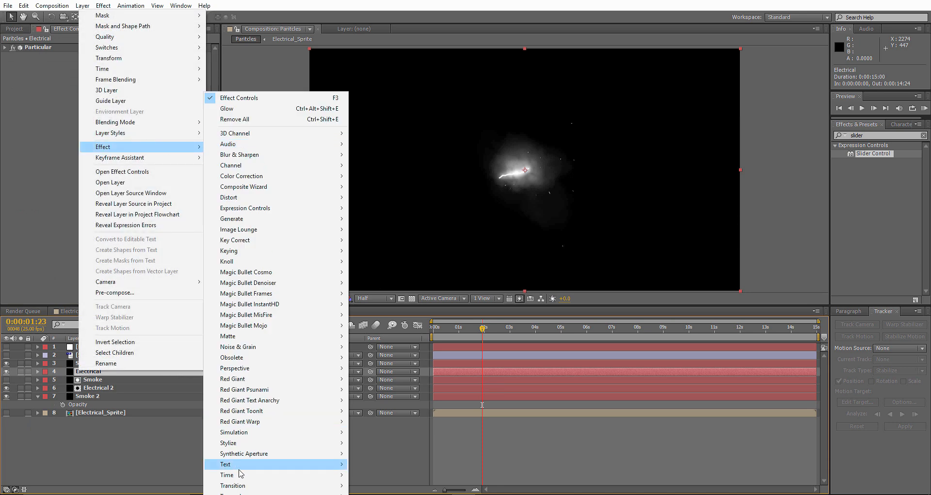
mouse_move(246, 442)
left_click(370, 358)
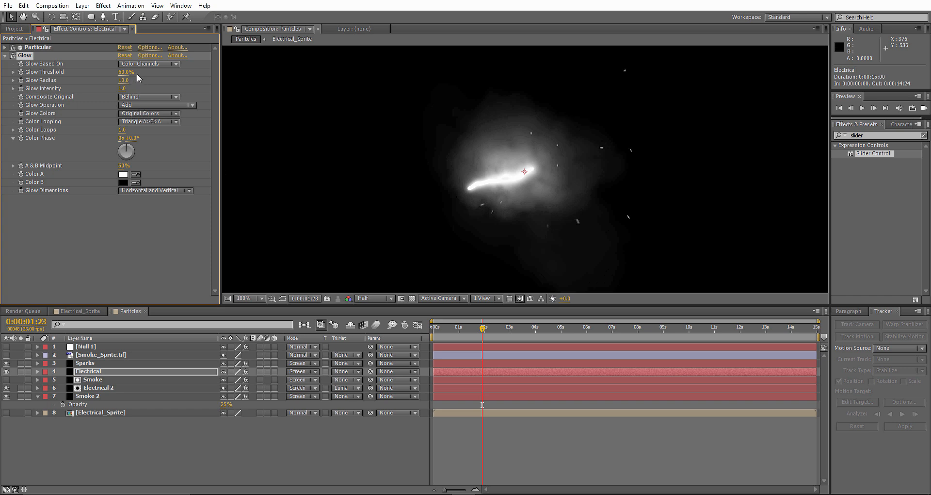
left_click_drag(124, 81, 132, 83)
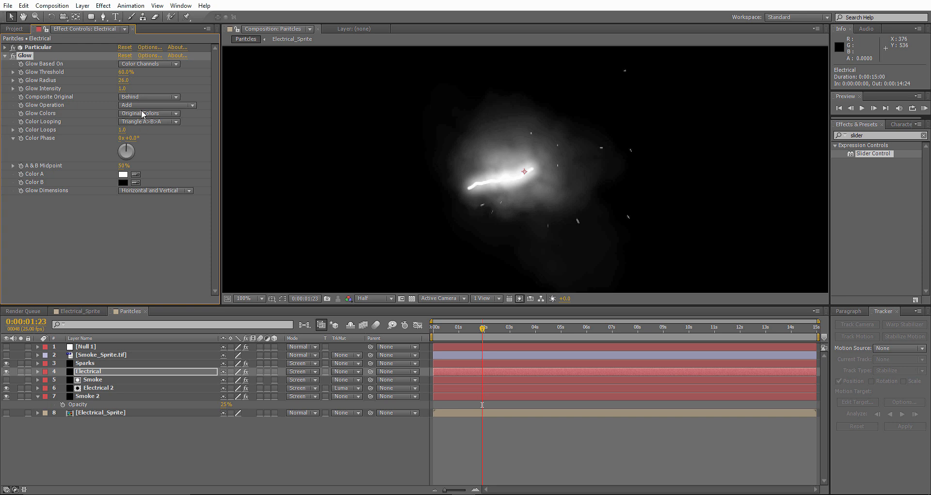
Apply Tritone to the Electrical layer with muted blue midtones (465D7F) and view the composition at Full resolution
right_click(95, 372)
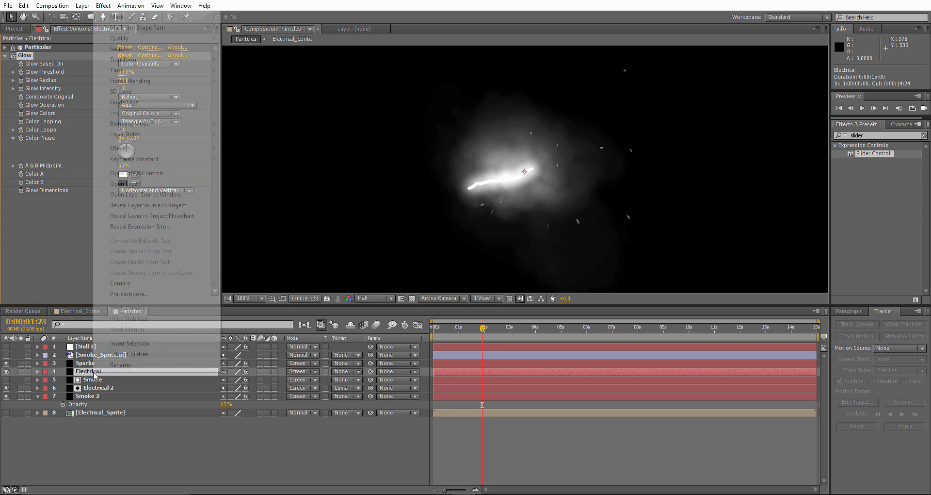
mouse_move(163, 148)
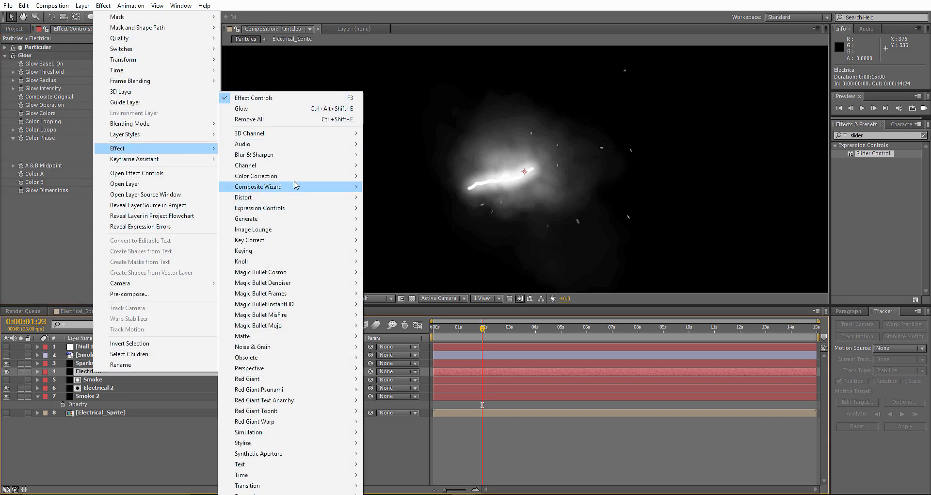
mouse_move(301, 175)
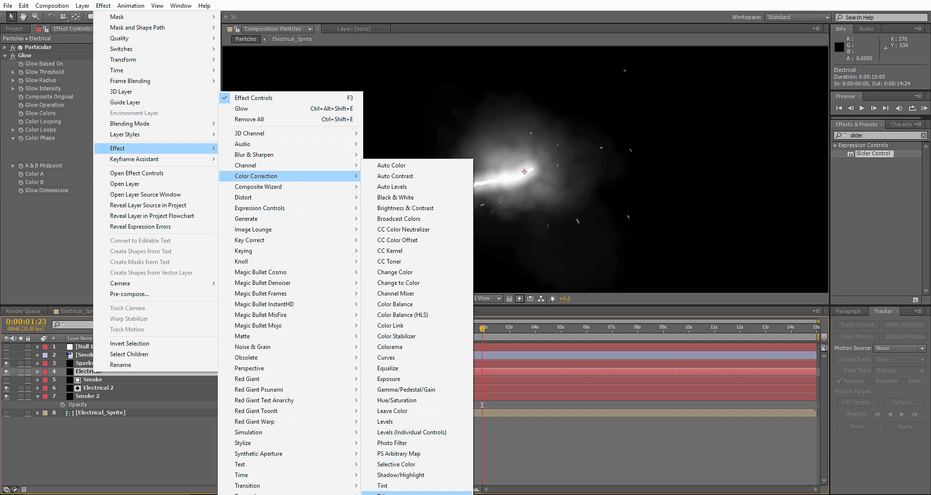
left_click(388, 493)
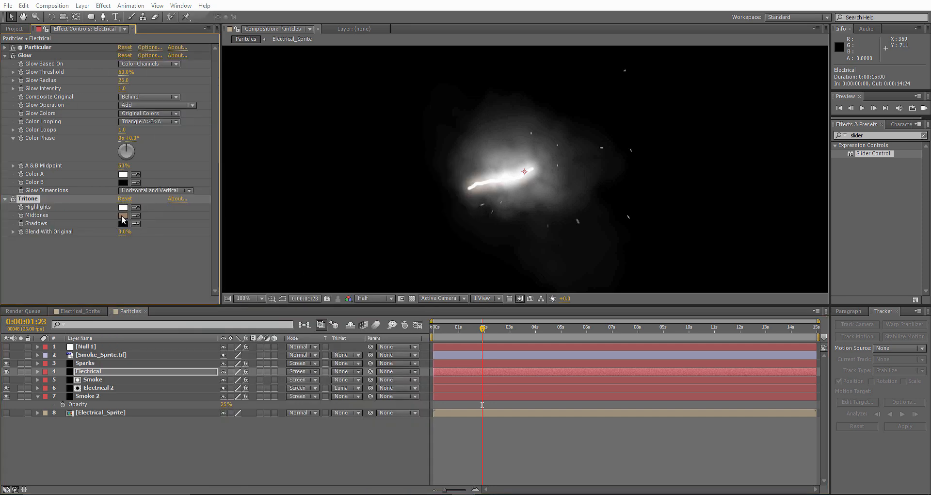
left_click(122, 215)
left_click_drag(203, 149, 206, 144)
left_click(280, 97)
left_click(371, 296)
left_click(384, 323)
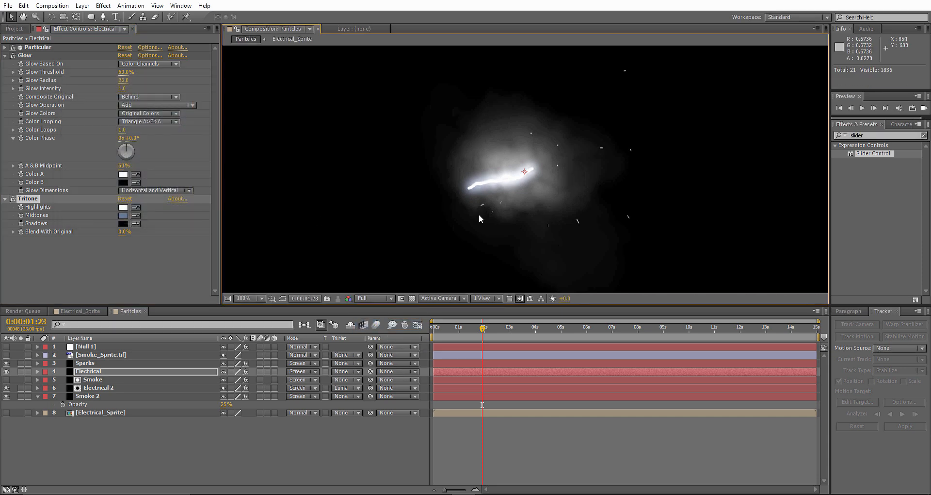
Change the Tritone midtones to the brighter blue 5496F9, then switch the Tritone effect off
left_click(122, 216)
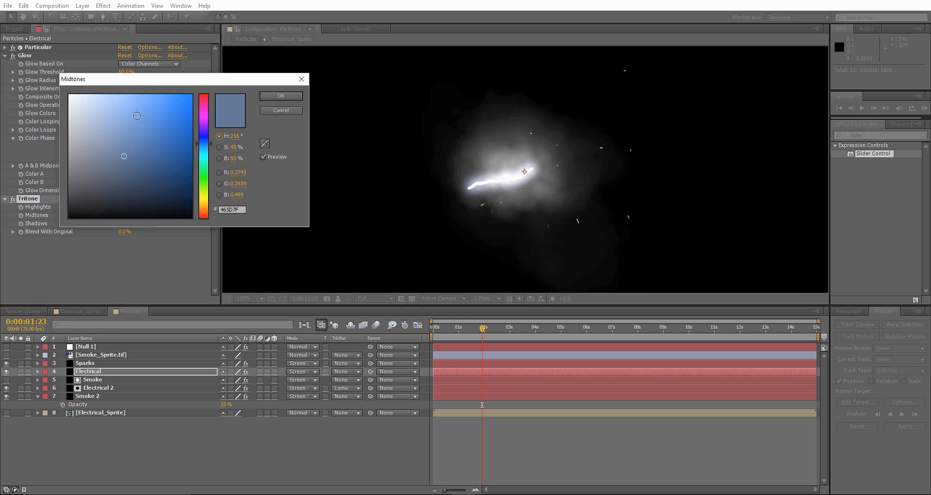
mouse_move(229, 80)
left_mouse_down()
mouse_move(124, 94)
mouse_move(149, 97)
left_mouse_up()
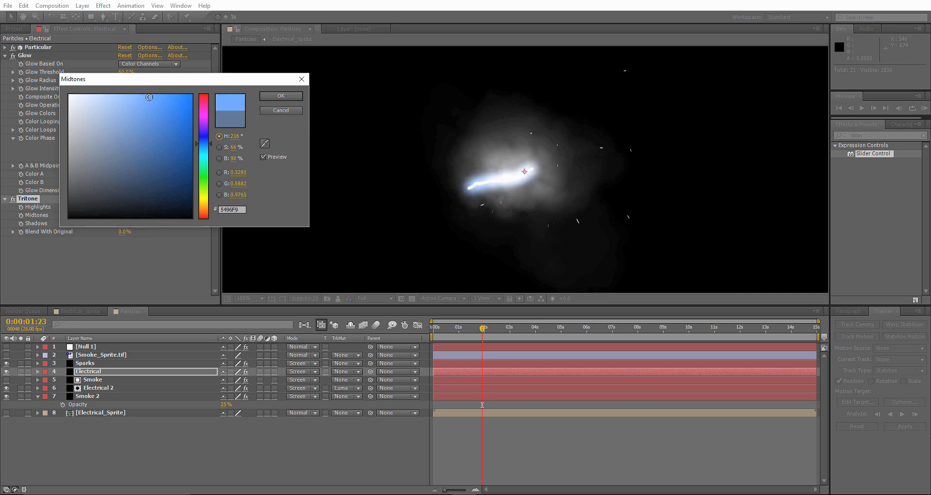
left_click(281, 95)
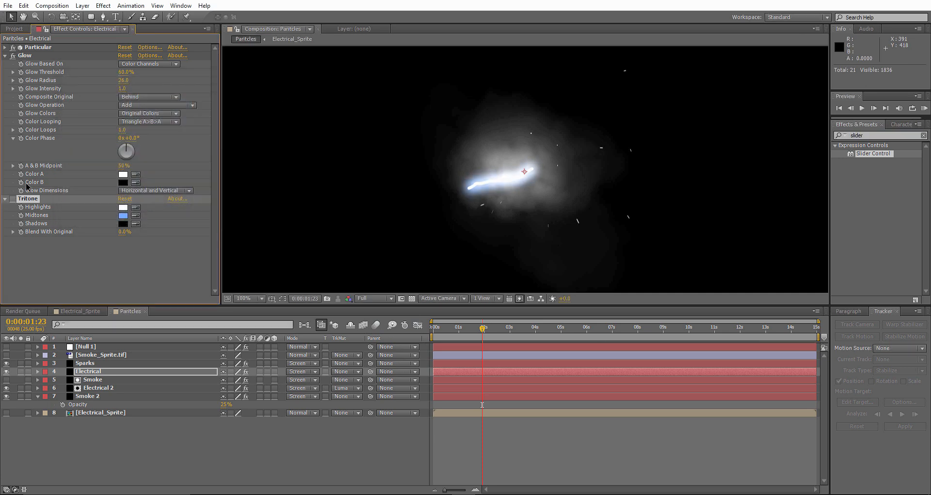
Set the Electrical layer's Glow Colors to A & B Colors and make Color A light blue
left_click(130, 115)
left_click(144, 133)
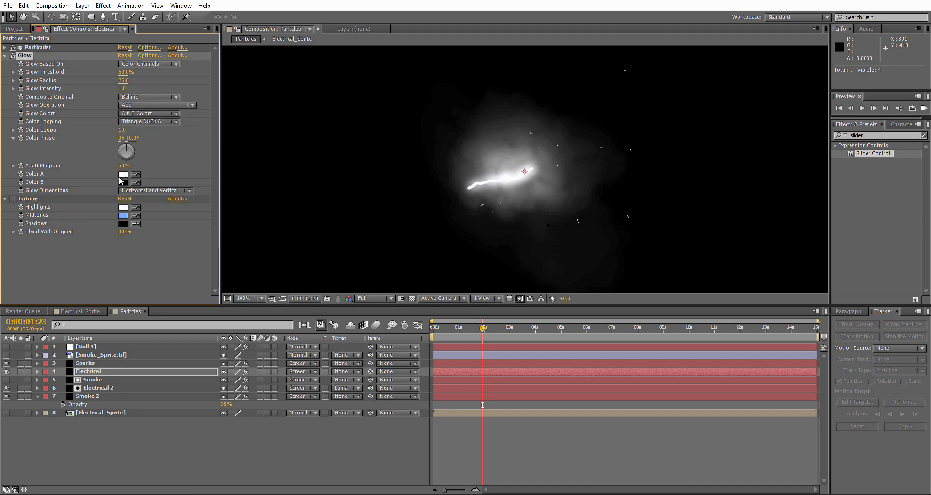
left_click(123, 174)
left_click(205, 142)
mouse_move(160, 97)
left_mouse_down()
mouse_move(157, 85)
mouse_move(130, 88)
left_mouse_up()
left_click(281, 96)
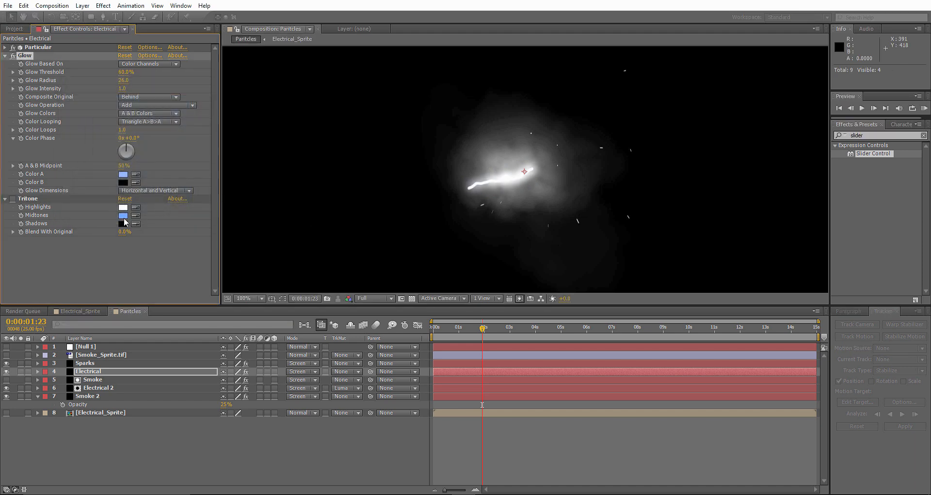
Make the Glow's Color B a stronger blue and set the glow threshold to 16.1%
left_click(124, 182)
left_click(205, 142)
mouse_move(179, 135)
left_mouse_down()
mouse_move(178, 97)
mouse_move(155, 79)
left_mouse_up()
left_click(281, 96)
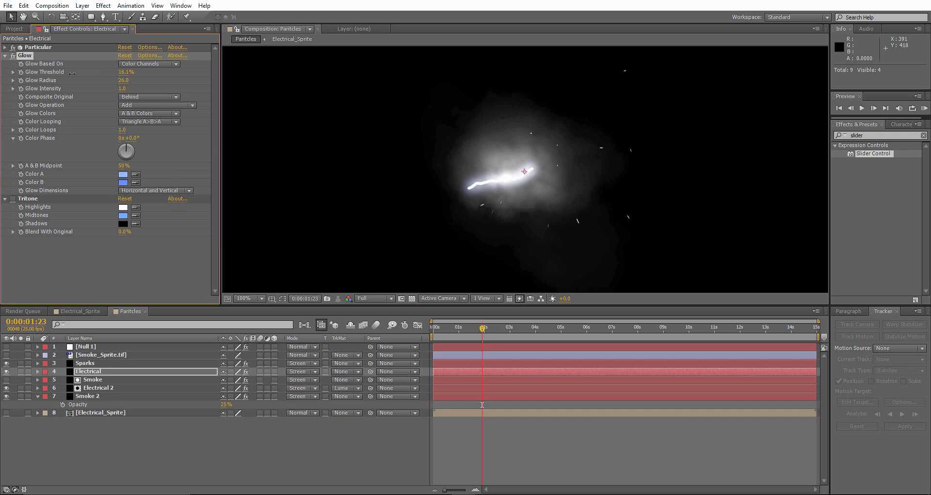
Switch the viewer to Half resolution and set the Electrical layer's Glow to a 36.1% threshold and a radius of 28
left_click(386, 299)
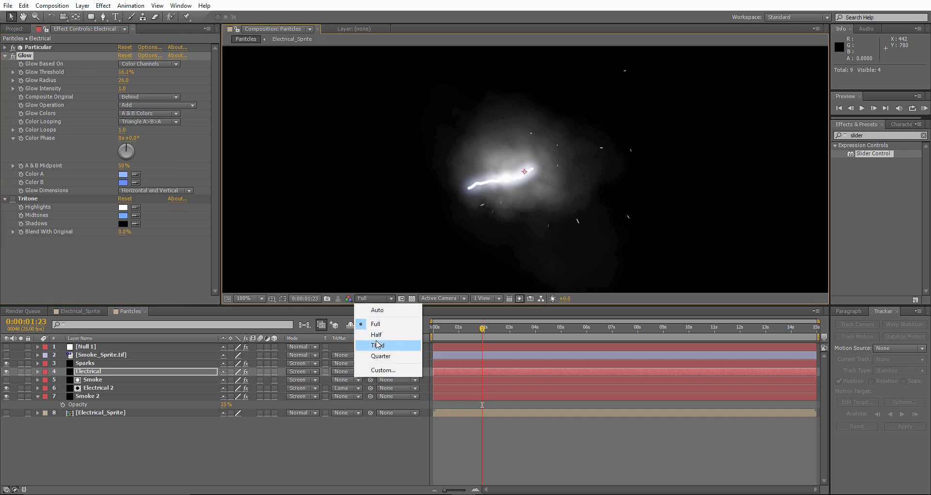
left_click(376, 335)
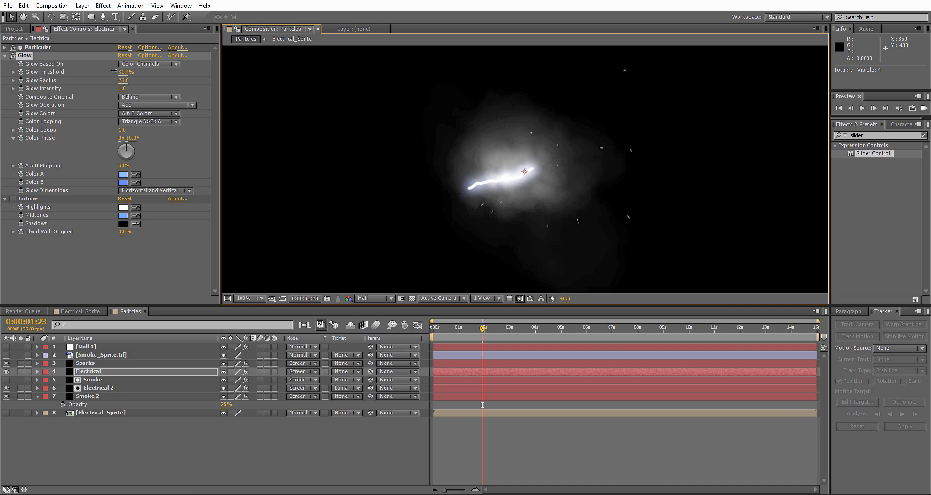
left_click_drag(123, 80, 153, 84)
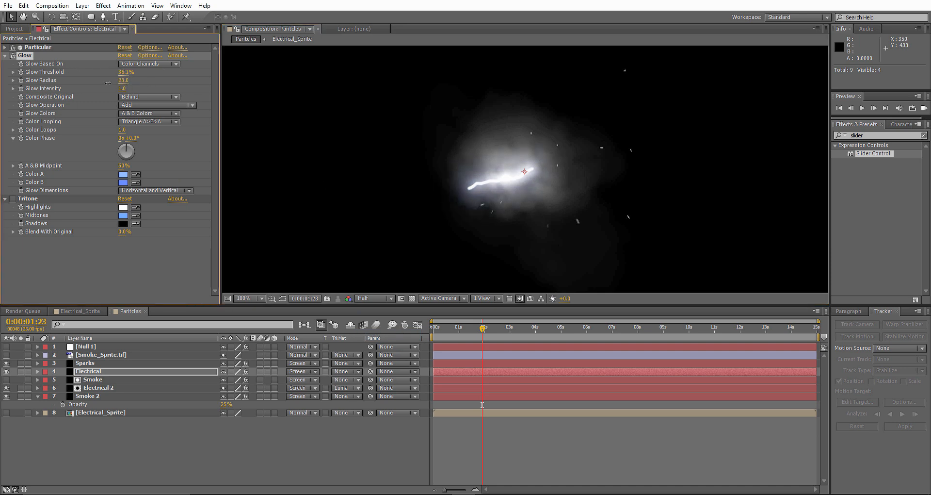
Change the Glow's Color A to the more saturated blue 76A3FF
left_click(123, 174)
mouse_move(138, 96)
left_mouse_down()
mouse_move(175, 92)
mouse_move(140, 92)
left_mouse_up()
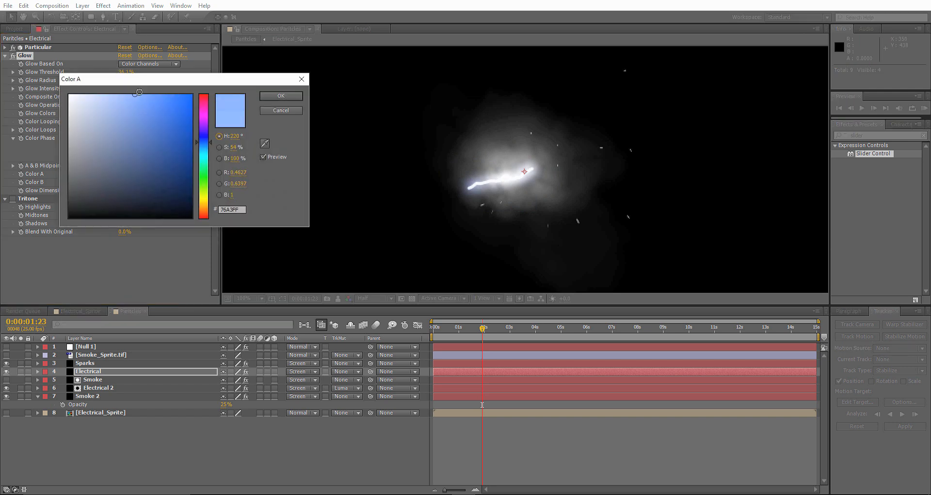
left_click(281, 95)
Inspect the blue bolt glow at Full resolution and 200% zoom, moving from 0:00:01:23 to 0:00:02:15
left_click(383, 298)
left_click(377, 324)
key("period")
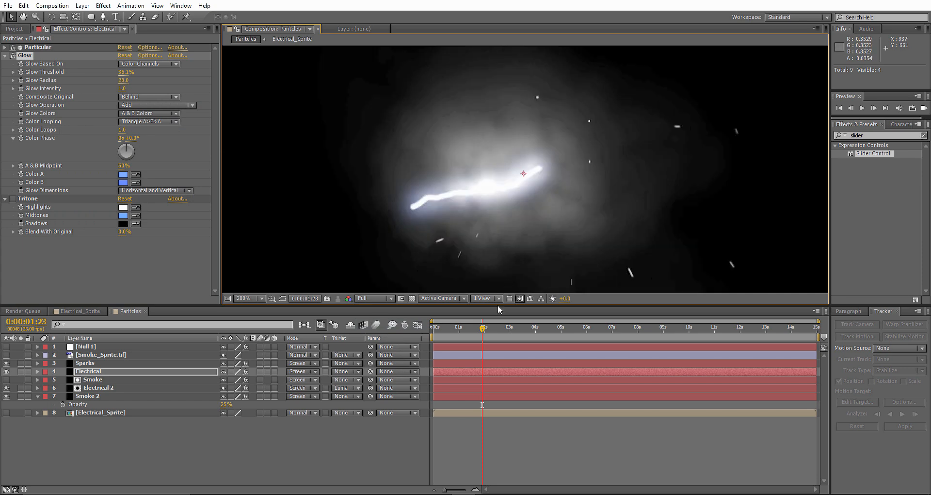
left_click_drag(484, 329, 502, 328)
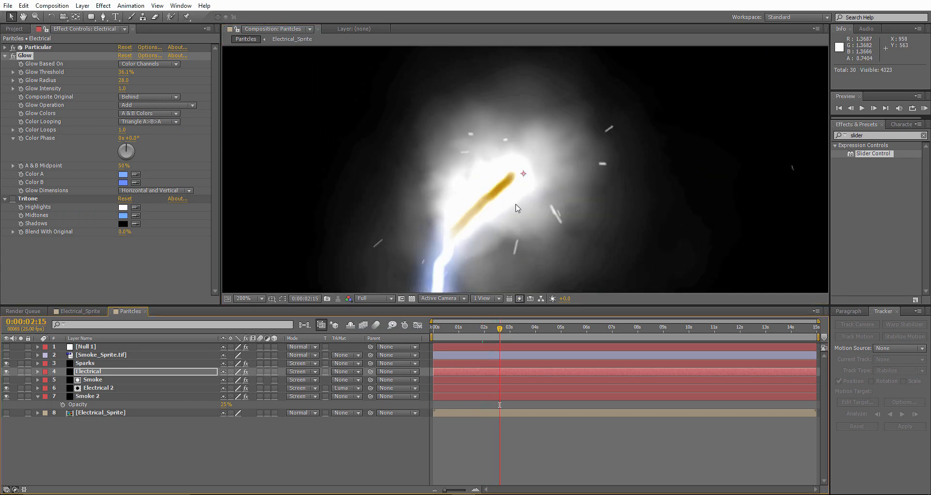
Try the Lighten blending mode on the Electrical layer, and switch it back to Screen
key("comma")
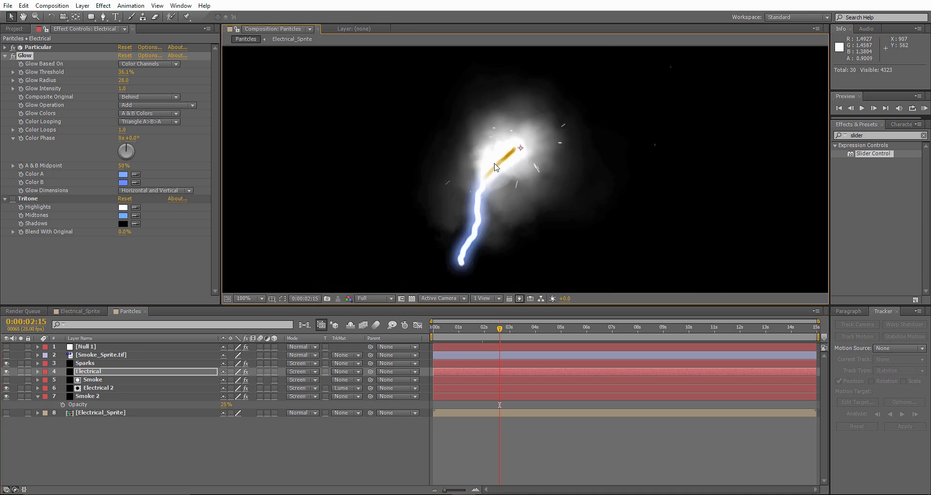
left_click(297, 375)
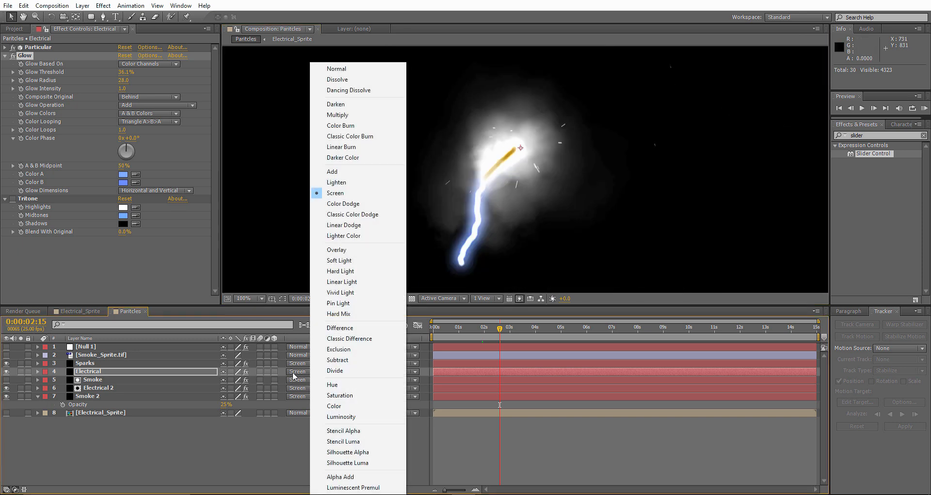
left_click(352, 182)
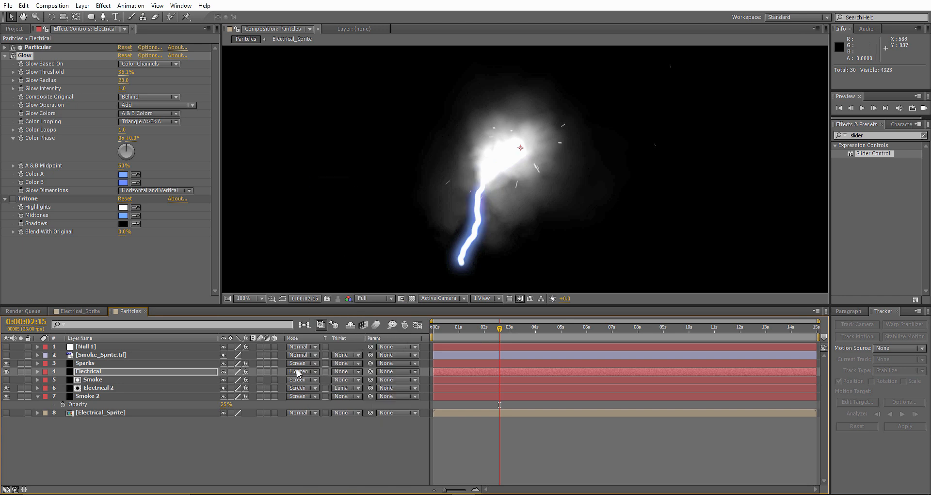
left_click(298, 372)
left_click(339, 188)
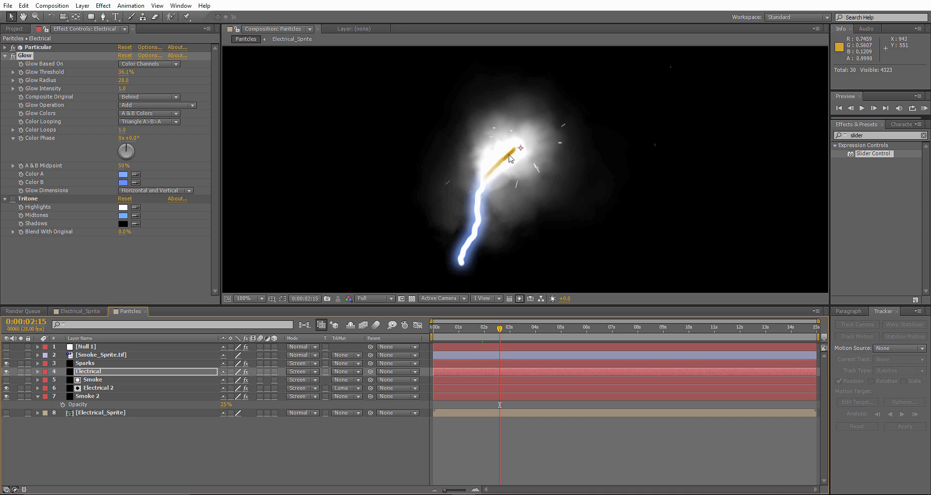
Set Electrical 2's blending mode to Lighten, and Electrical's Glow to the Screen operation with a 21.2% threshold
left_click(309, 364)
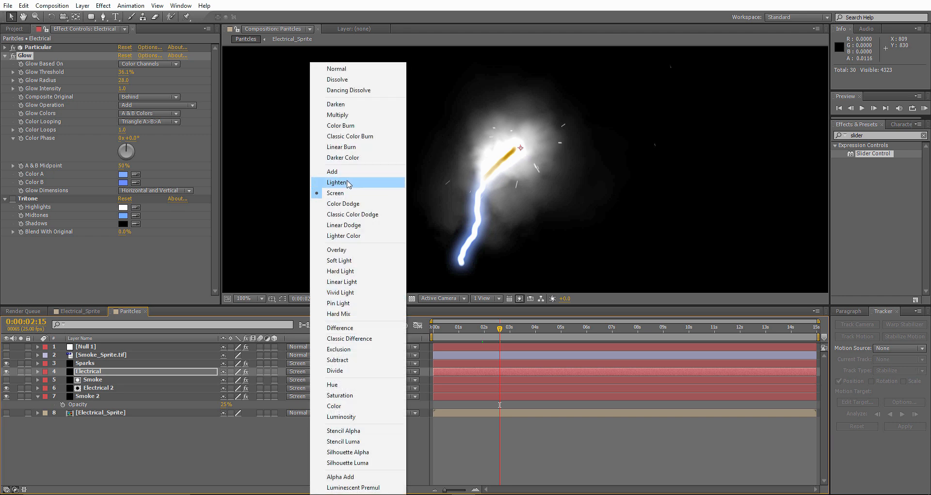
left_click(346, 182)
left_click(300, 371)
left_click(346, 193)
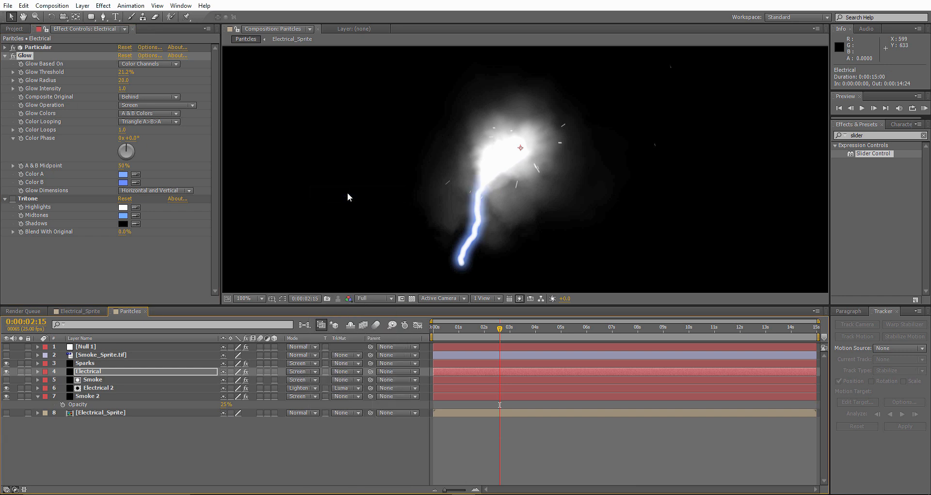
Set the radius of Electrical's Glow to 45, and duplicate the effect with a radius of 219
left_click(138, 103)
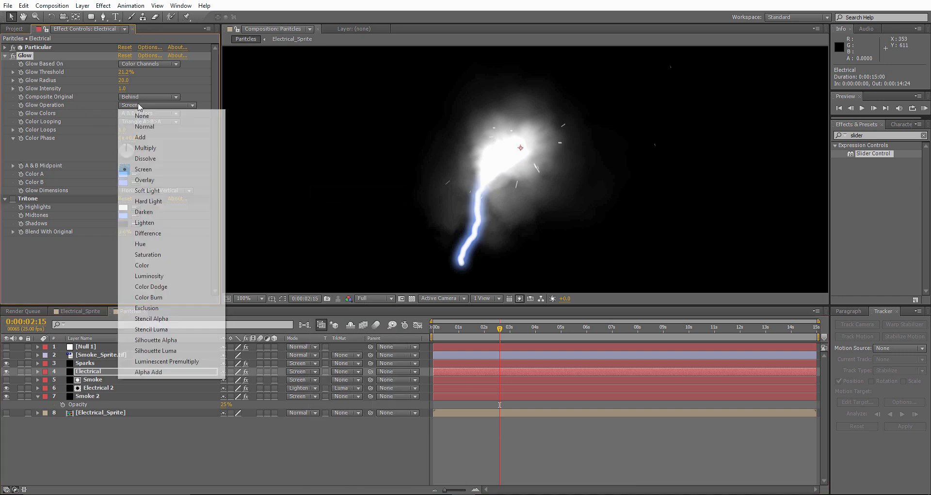
left_click(183, 78)
mouse_move(123, 81)
left_mouse_down()
mouse_move(136, 81)
mouse_move(124, 87)
left_mouse_up()
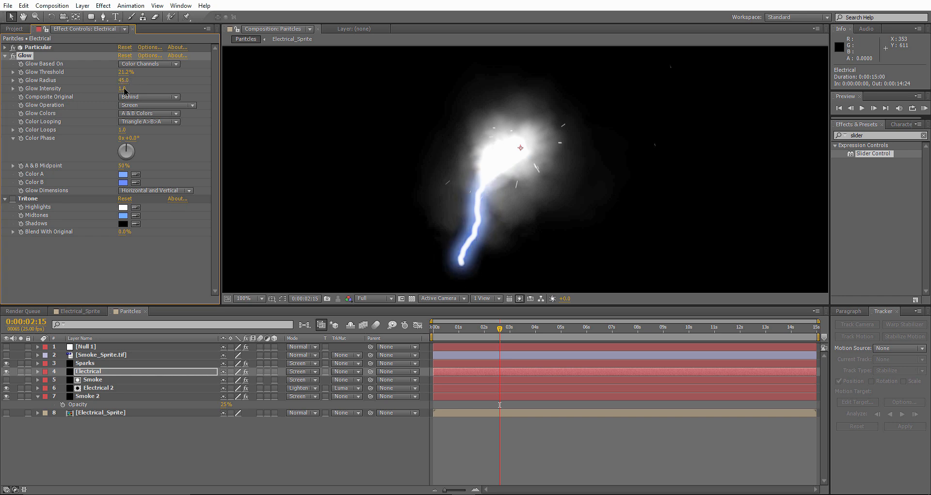
key("ctrl+d")
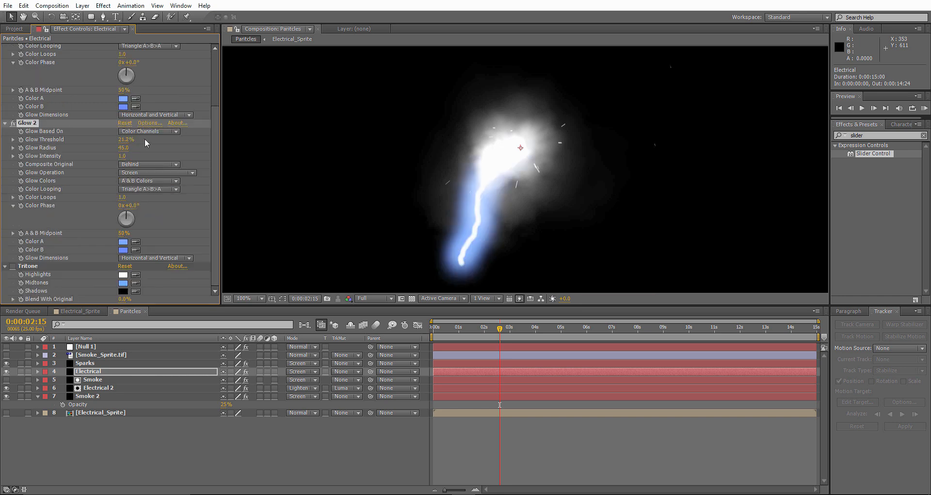
left_click_drag(129, 147, 207, 135)
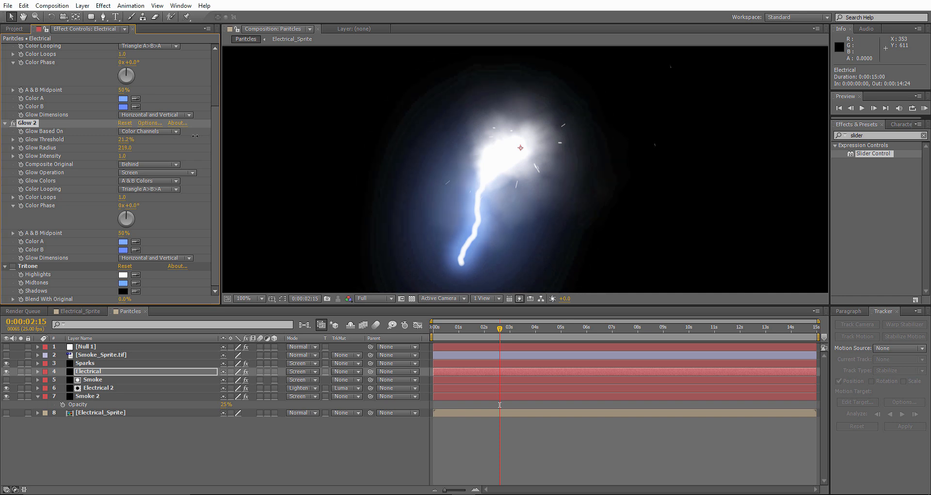
Copy the Tritone effect from the Electrical layer to Electrical 2 and enable it there
left_click(33, 268)
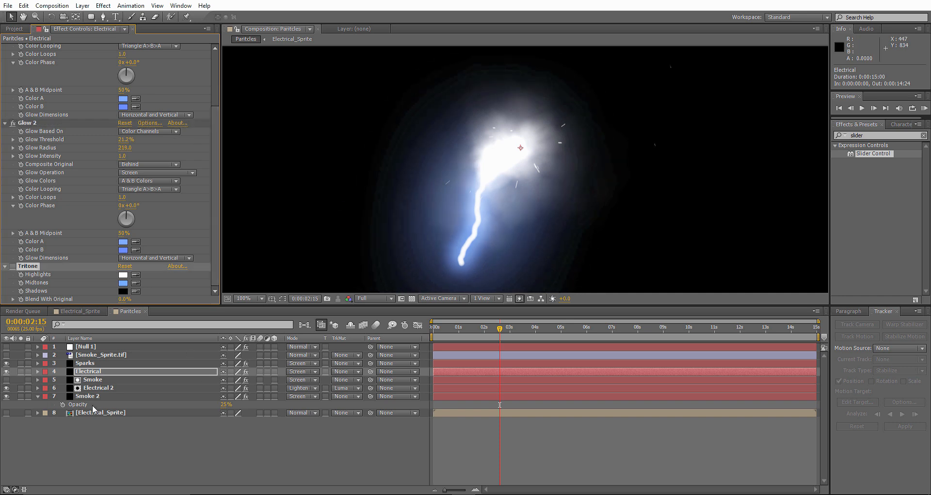
left_click(97, 388)
scroll(151, 229, "down", 3)
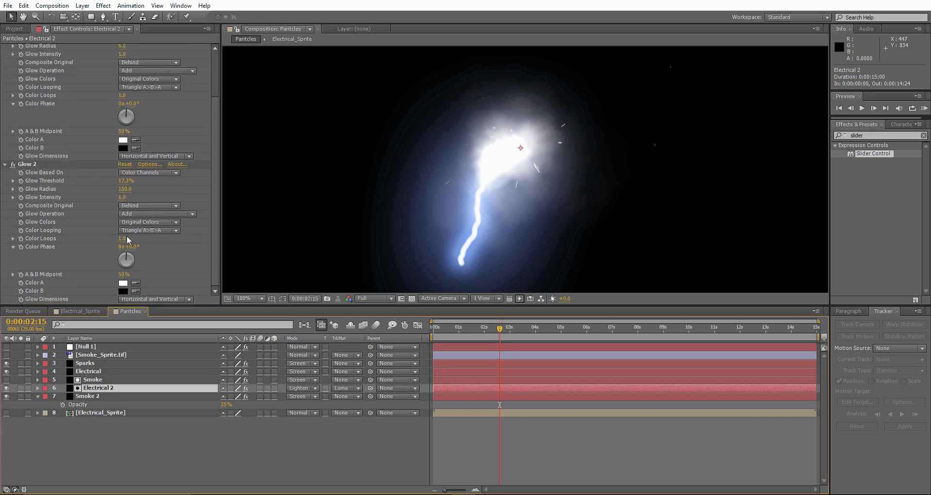
key("Return")
scroll(109, 249, "down", 2)
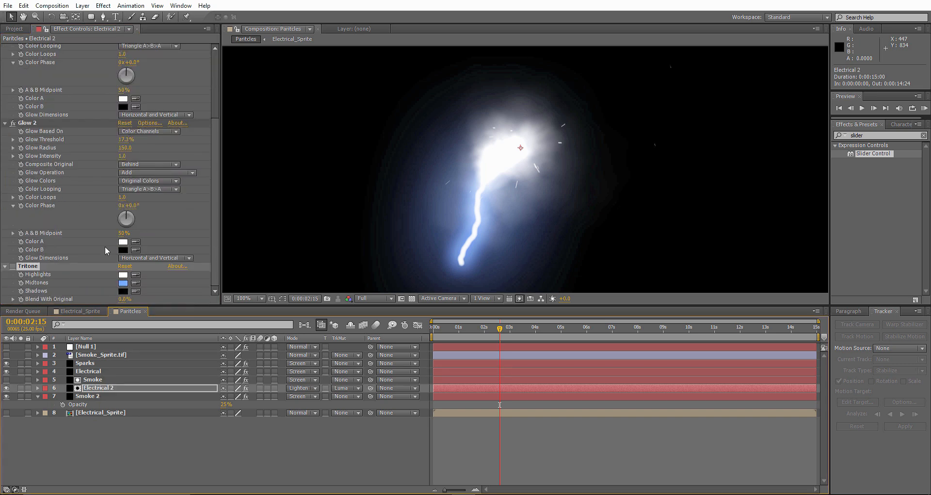
left_click(13, 266)
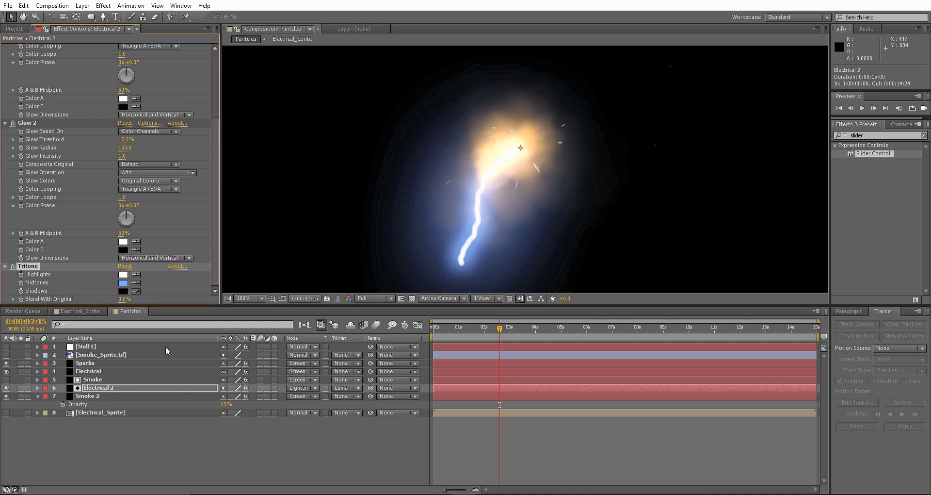
Change the Tritone Midtones on Electrical 2 to the muted tan CCB881 and set Blend With Original to 31%
left_click(123, 283)
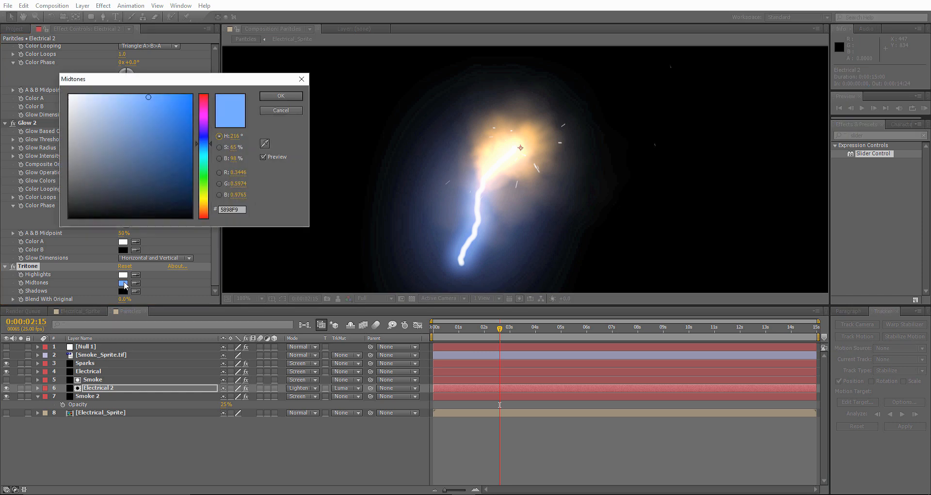
left_click(204, 197)
left_click_drag(205, 201, 208, 203)
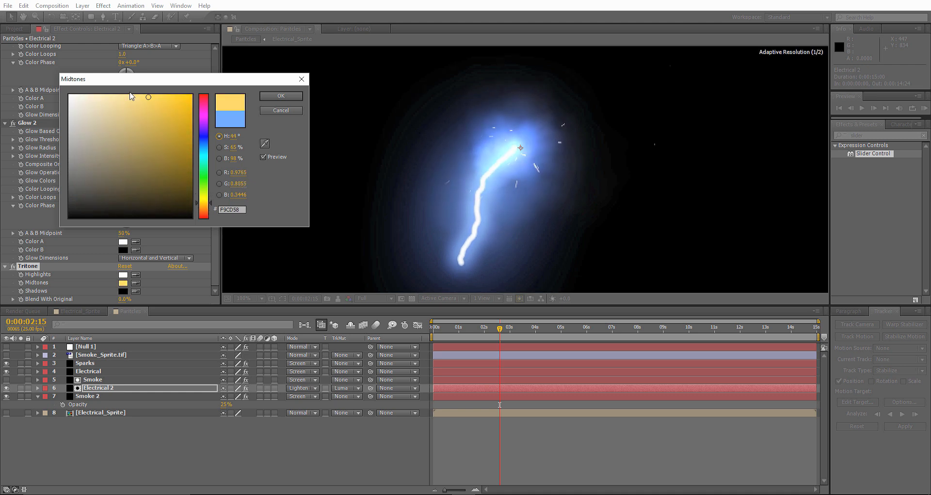
mouse_move(148, 97)
left_mouse_down()
mouse_move(128, 115)
mouse_move(108, 117)
left_mouse_up()
mouse_move(183, 98)
left_mouse_down()
mouse_move(202, 98)
mouse_move(148, 97)
mouse_move(115, 123)
left_mouse_up()
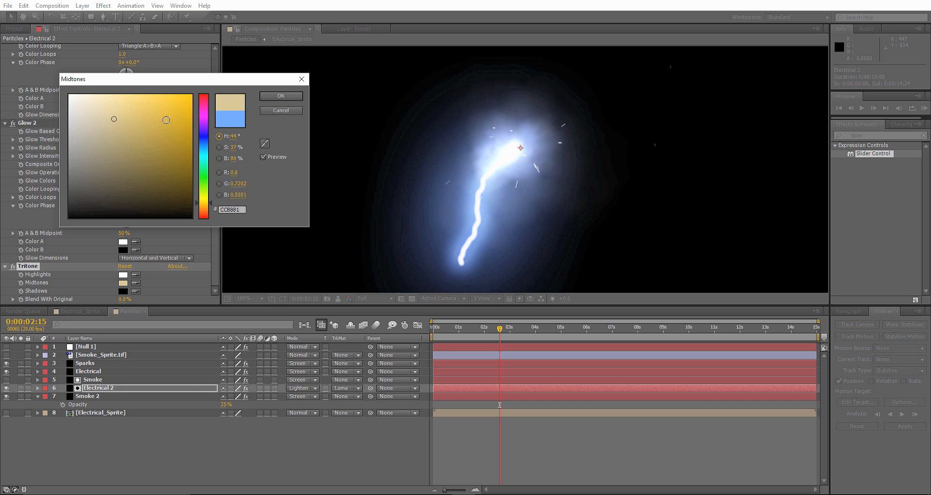
left_click(294, 96)
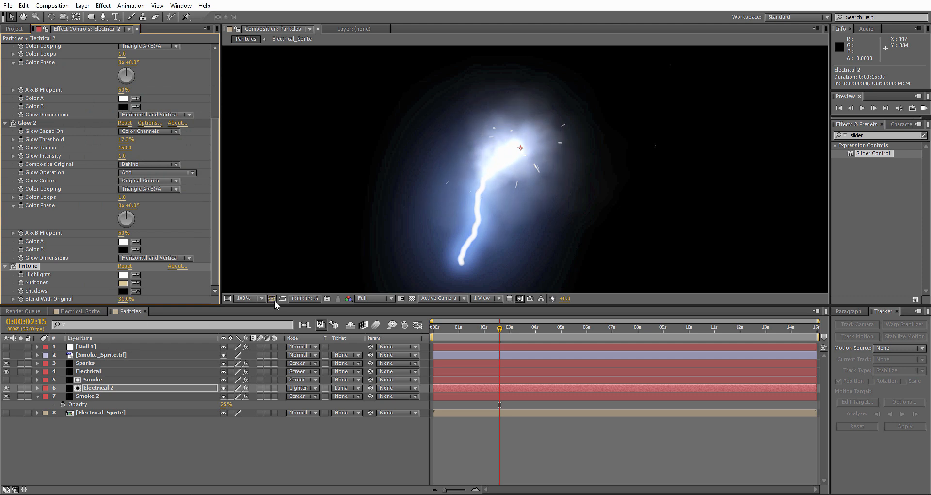
Run a RAM preview of the lightning and smoke at 50% zoom and Half resolution
key("comma")
key("comma")
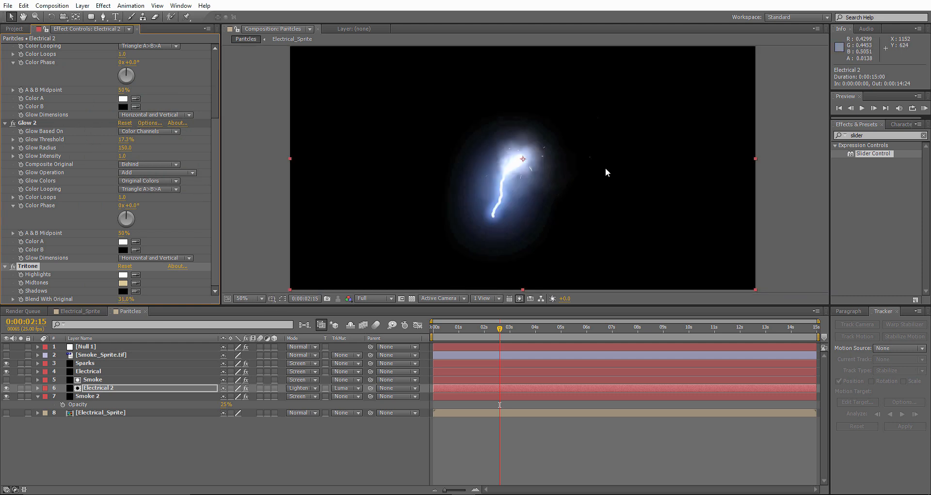
left_click(924, 108)
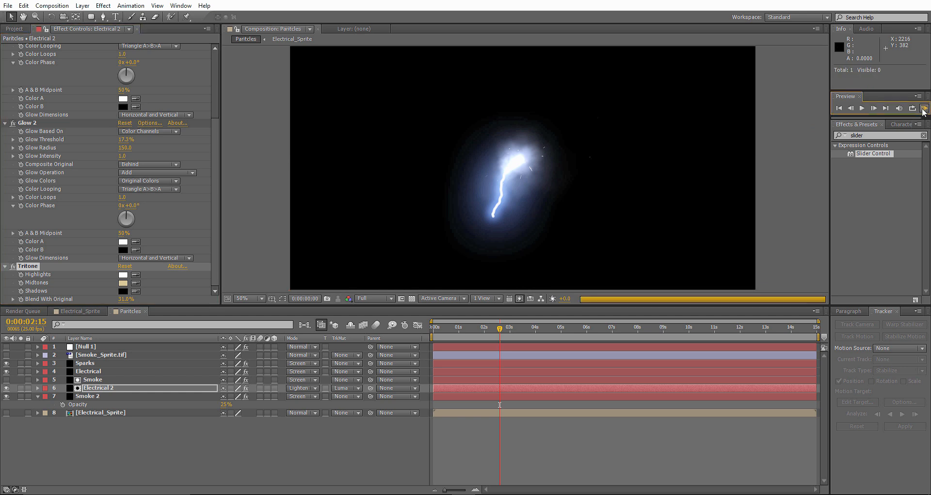
key("space")
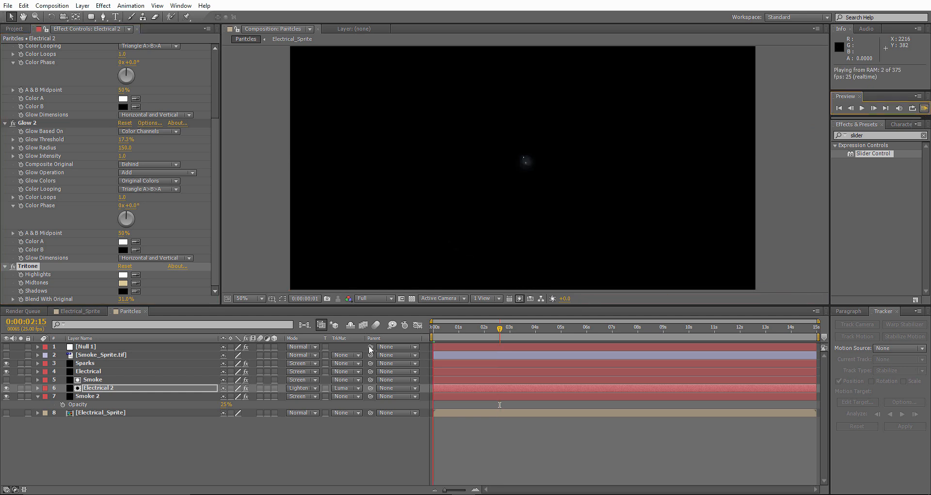
left_click(368, 300)
left_click(373, 335)
left_click(923, 109)
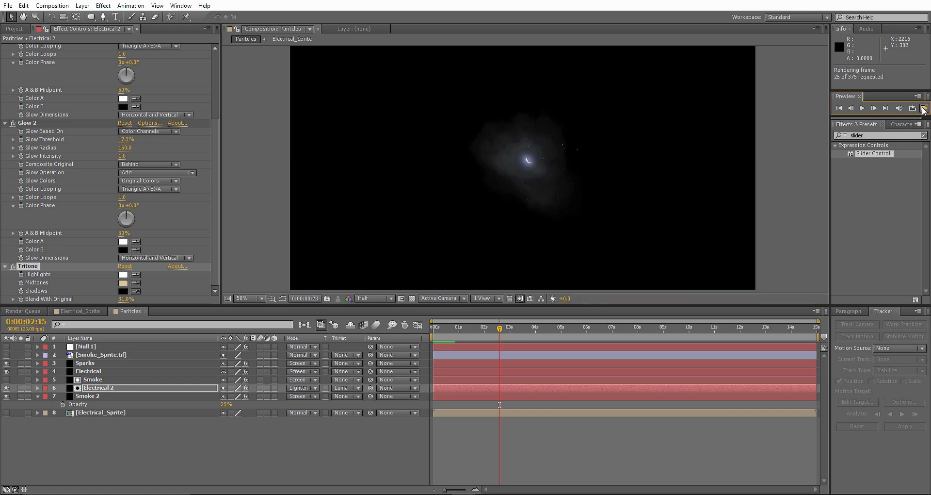
key("space")
key("space")
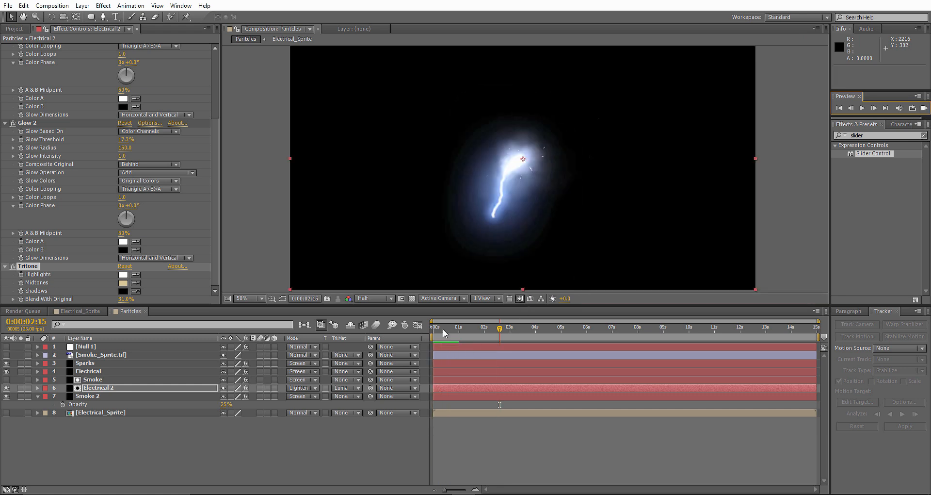
Solo the Sparks layer and copy both Glow effects from Electrical onto it, viewing at Full resolution
left_click(90, 371)
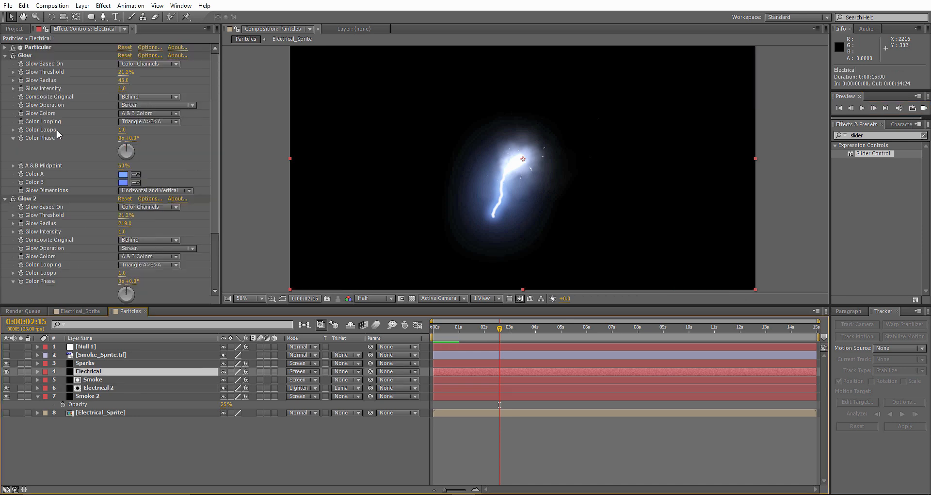
scroll(47, 194, "down", 4)
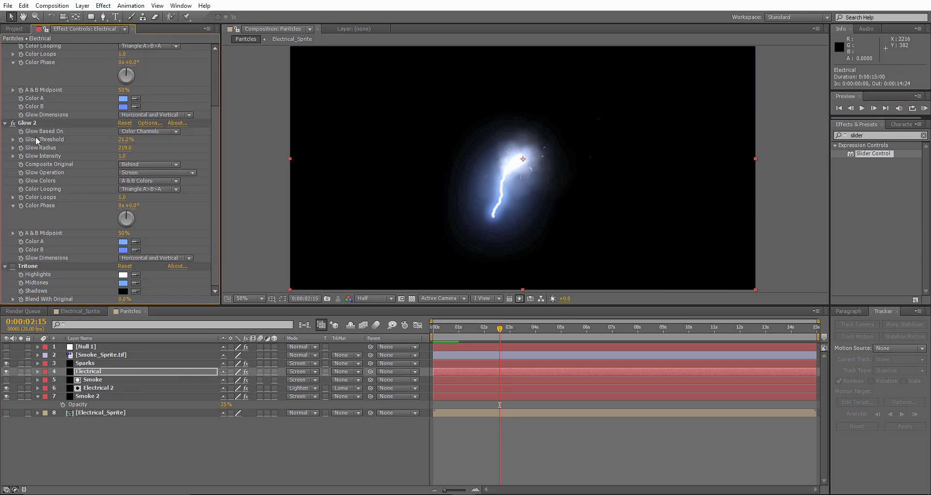
left_click(34, 124)
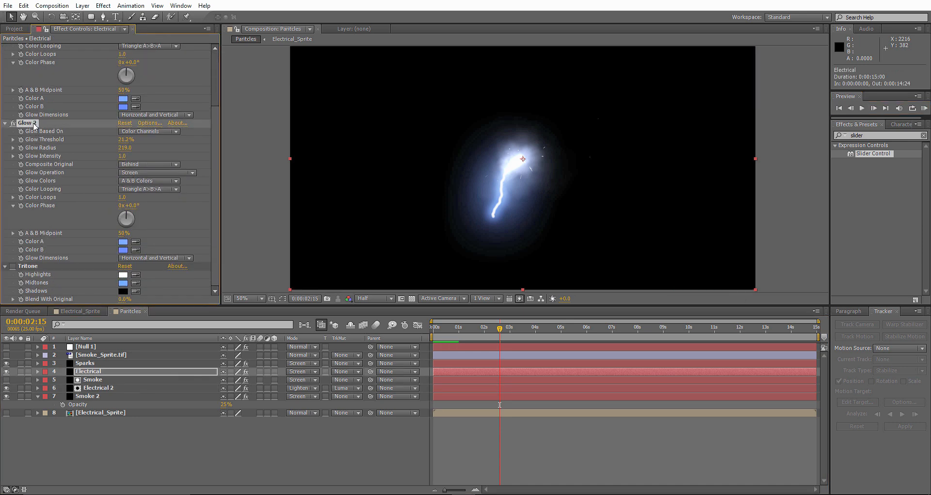
left_click(20, 364)
left_click(97, 363)
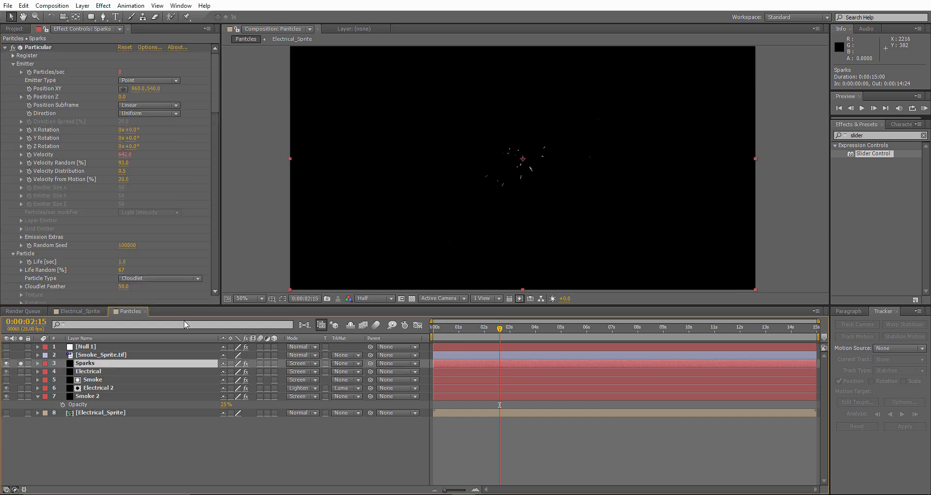
scroll(525, 169, "up", 3)
left_click(380, 295)
left_click(380, 319)
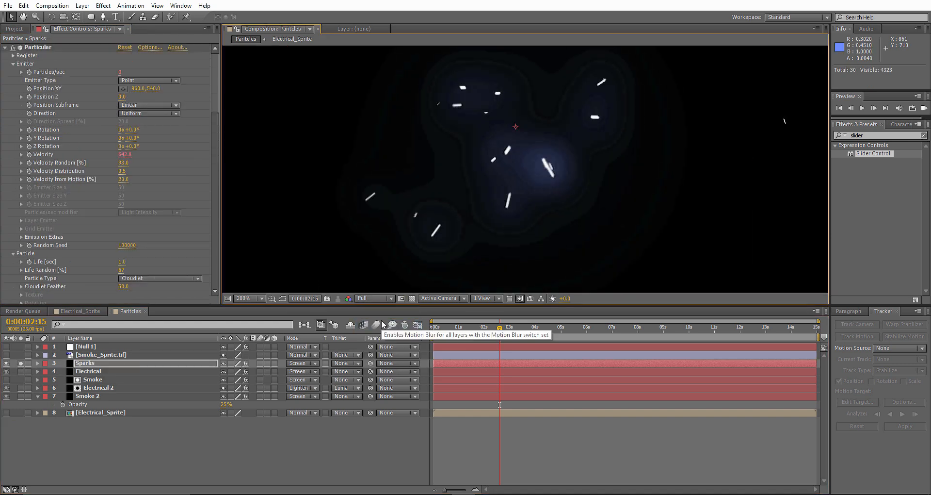
On Sparks, set the first Glow's radius to 10, and Glow 2 to radius 76 with an 11% threshold
scroll(185, 208, "down", 15)
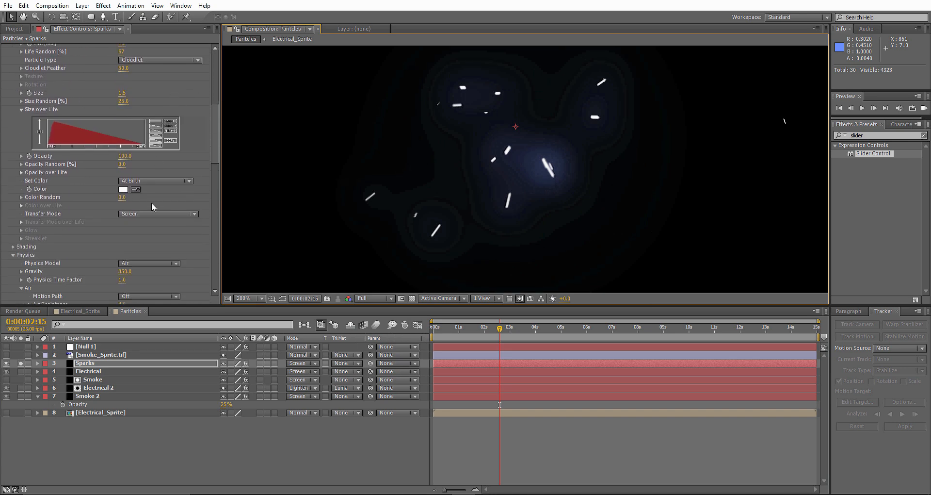
left_click_drag(123, 140, 101, 140)
scroll(121, 186, "down", 5)
left_click_drag(128, 196, 38, 196)
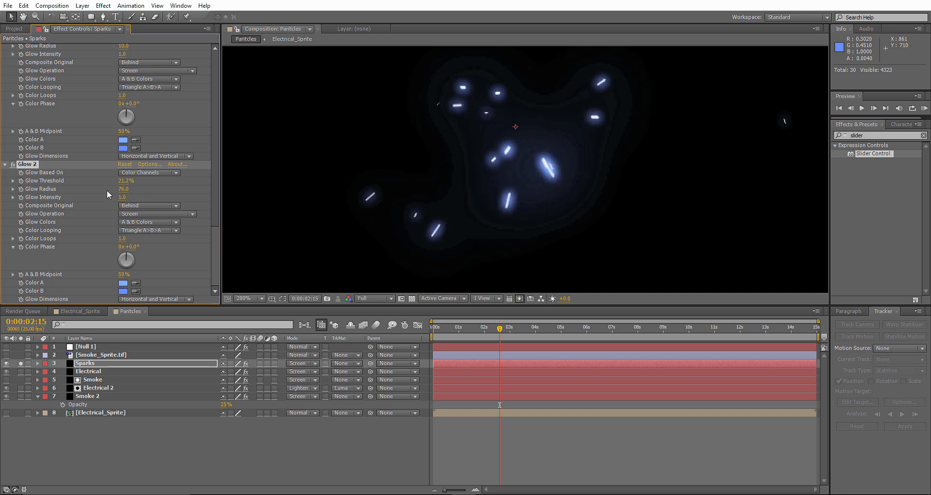
left_click_drag(127, 181, 115, 183)
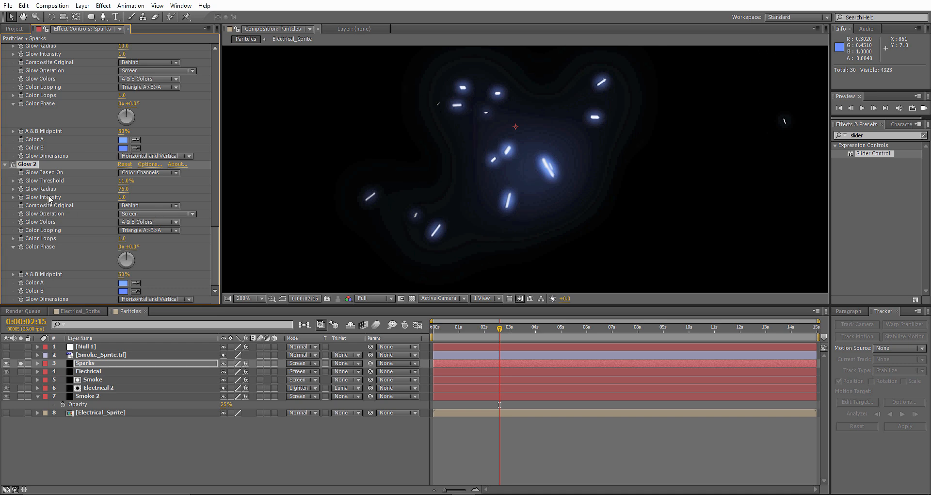
Apply Tritone to the Sparks layer with neutral gray 8C8C8C midtones and Blend With Original at 64%
left_click(103, 6)
mouse_move(175, 96)
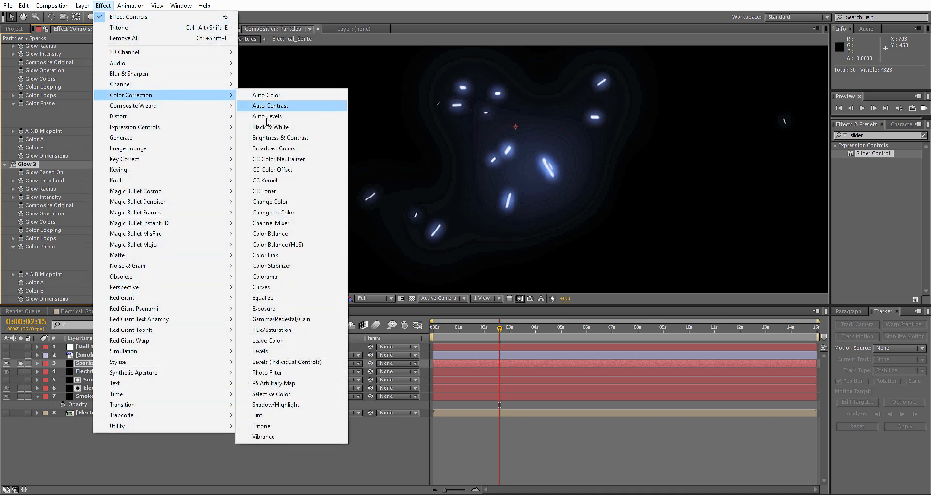
left_click(272, 426)
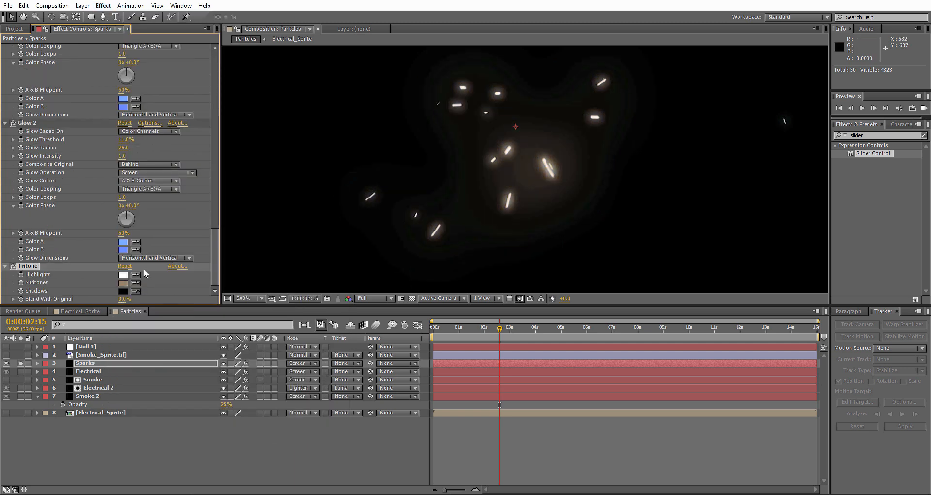
left_click(123, 283)
mouse_move(98, 149)
left_mouse_down()
mouse_move(49, 156)
mouse_move(67, 94)
mouse_move(66, 149)
left_mouse_up()
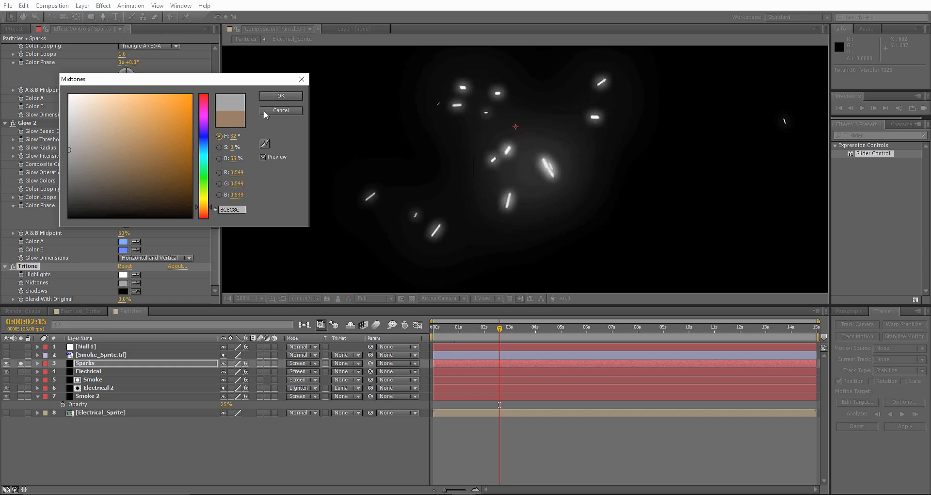
key("Return")
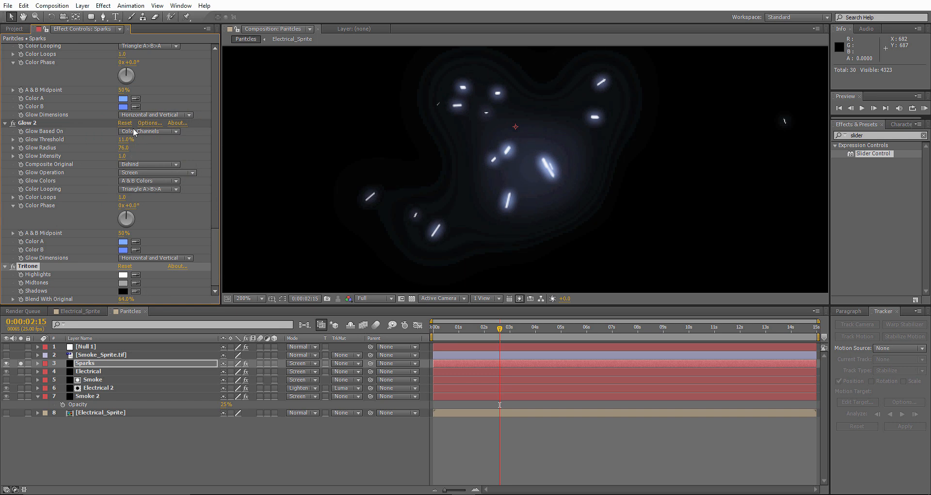
Remove Glow 2 from the Sparks layer and set its remaining Glow to a 2.7% threshold and radius 15
scroll(134, 132, "up", 3)
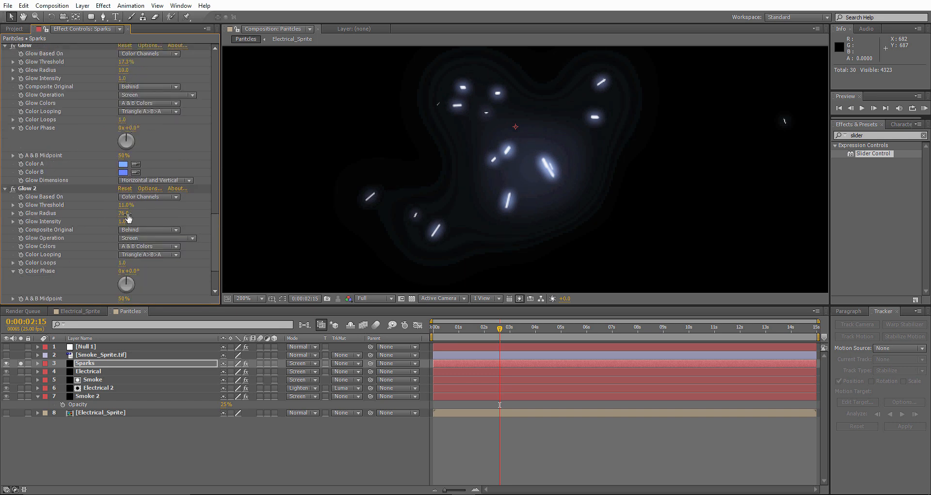
left_click_drag(125, 214, 99, 214)
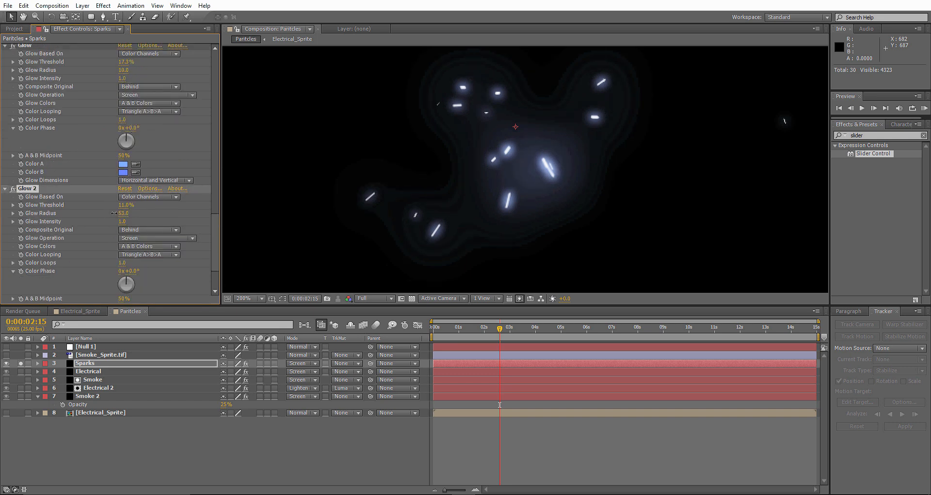
left_click(13, 189)
key("Delete")
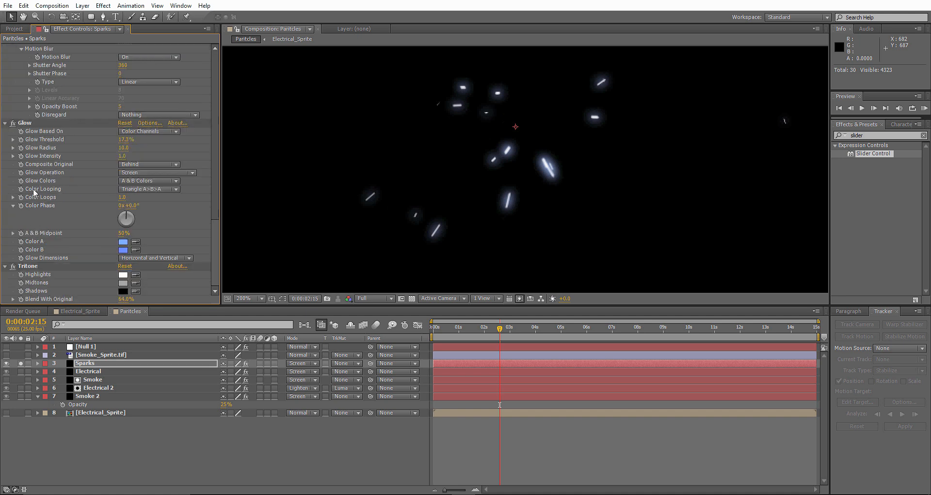
mouse_move(125, 141)
left_mouse_down()
mouse_move(115, 146)
mouse_move(136, 148)
mouse_move(123, 148)
left_mouse_up()
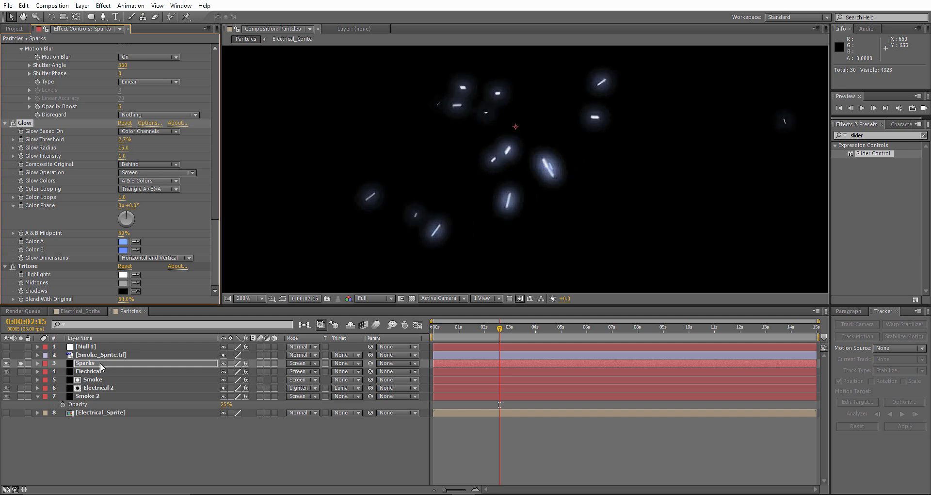
Unsolo the Sparks layer and run a RAM preview of the combined effect from the start at 50% zoom
key("comma")
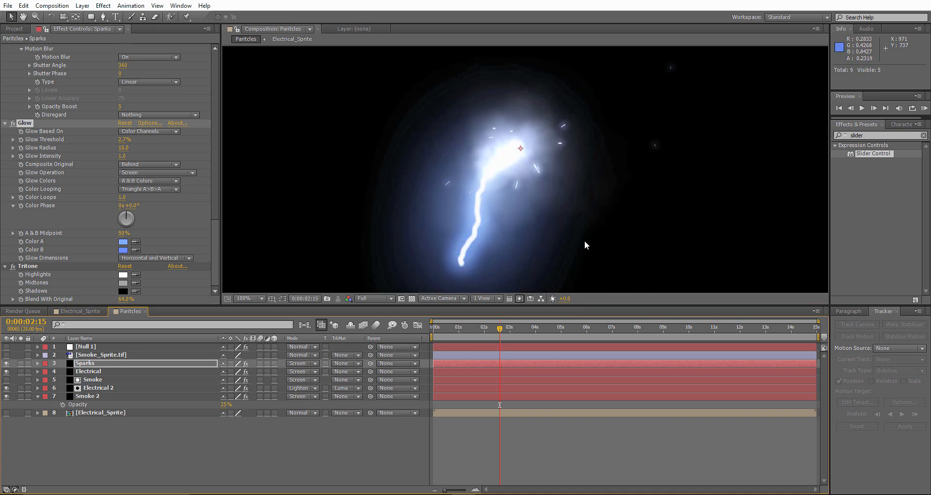
key("comma")
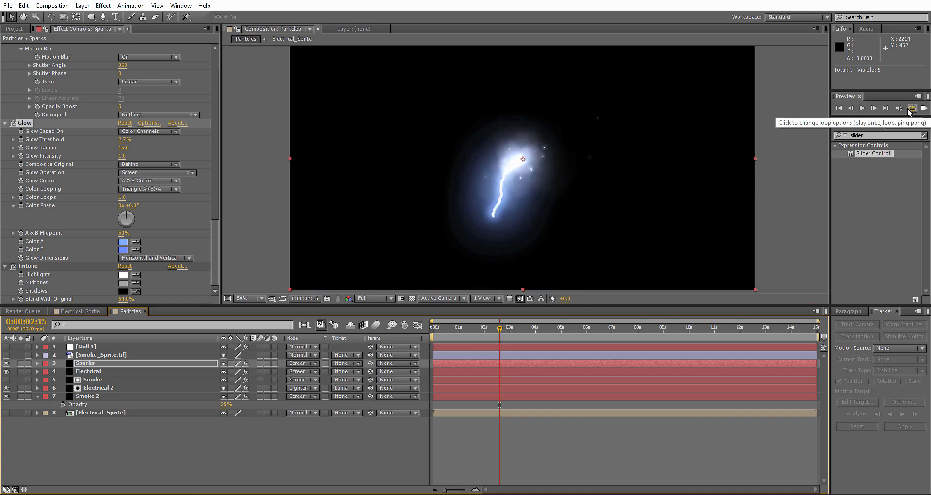
left_click(925, 109)
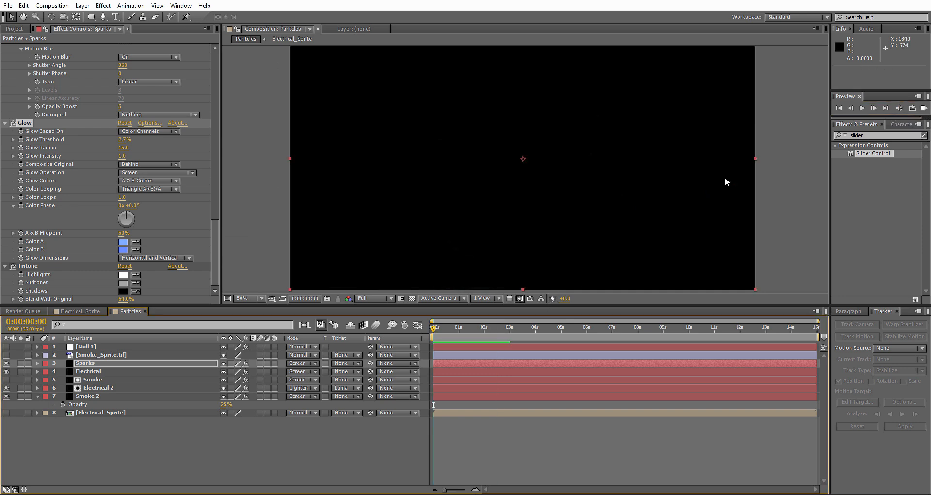
left_click(508, 330)
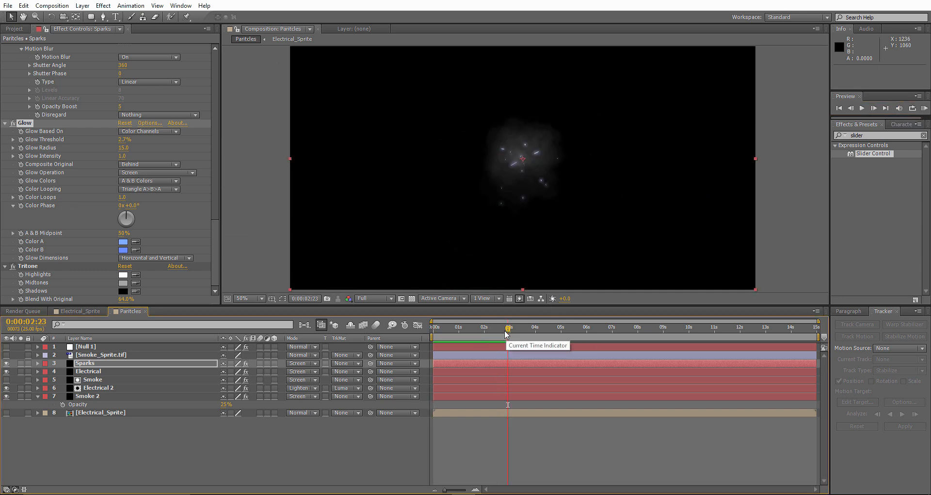
left_click(433, 330)
left_click(925, 109)
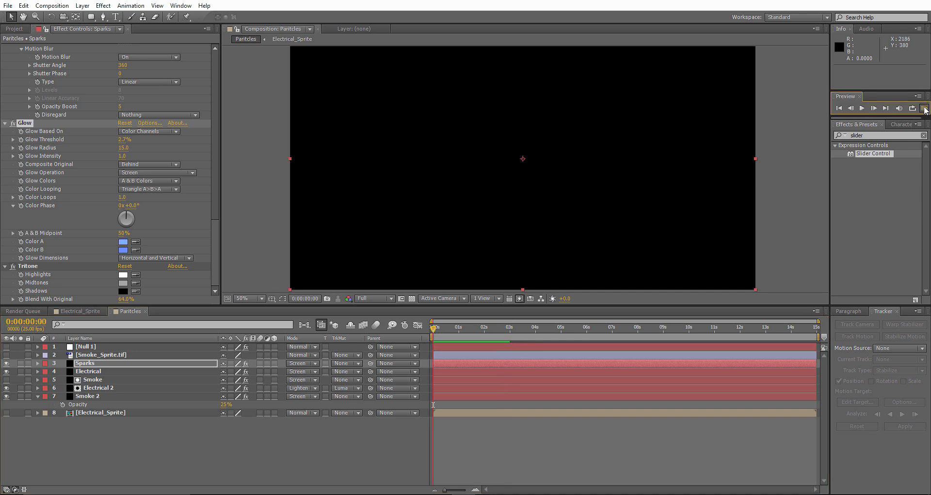
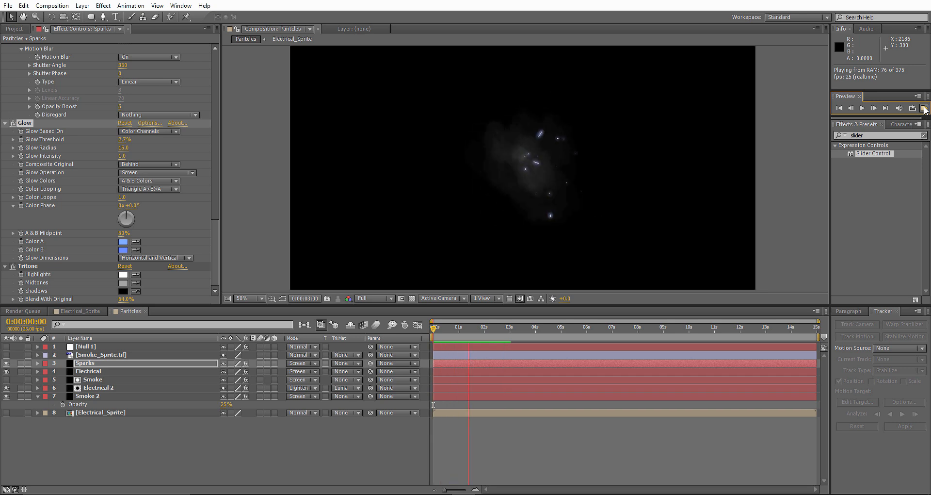
key("space")
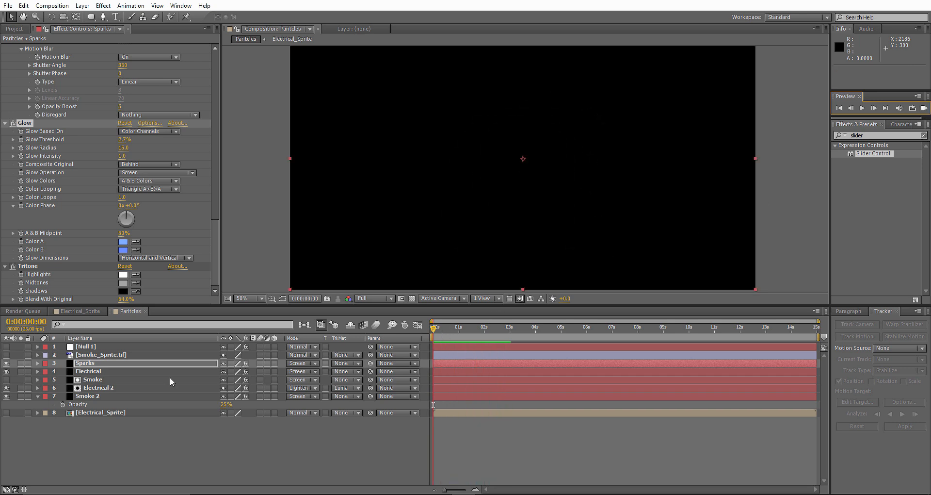
Set the Smoke 2 layer's opacity to 20% and check the fainter smoke at other points in time
left_click(93, 396)
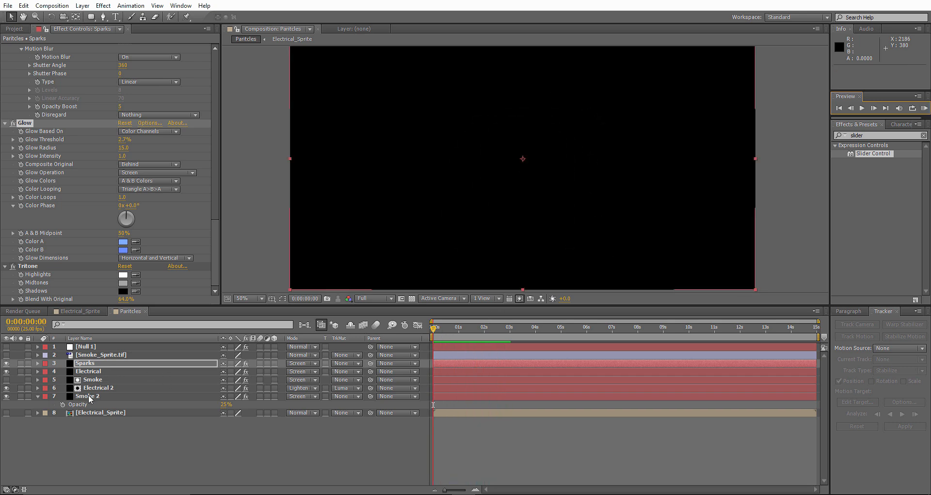
left_click(226, 405)
type("1")
left_click_drag(442, 337, 468, 337)
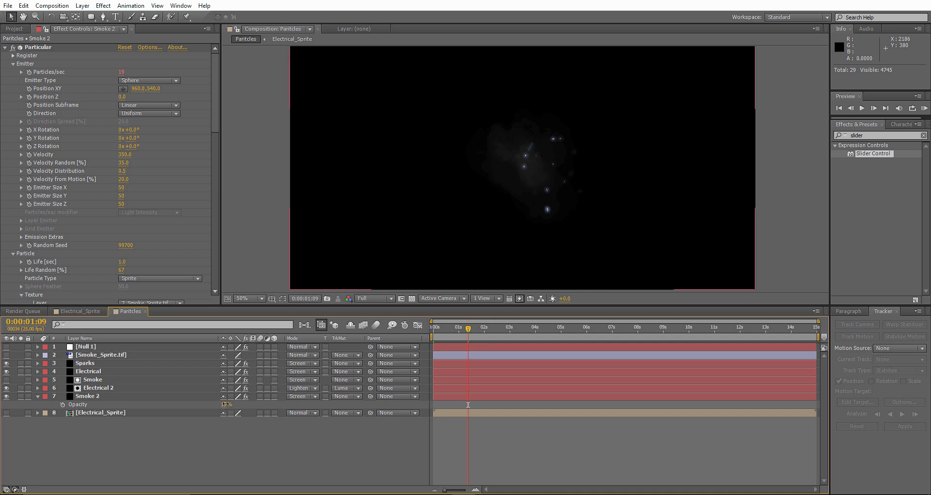
type("0")
key("Return")
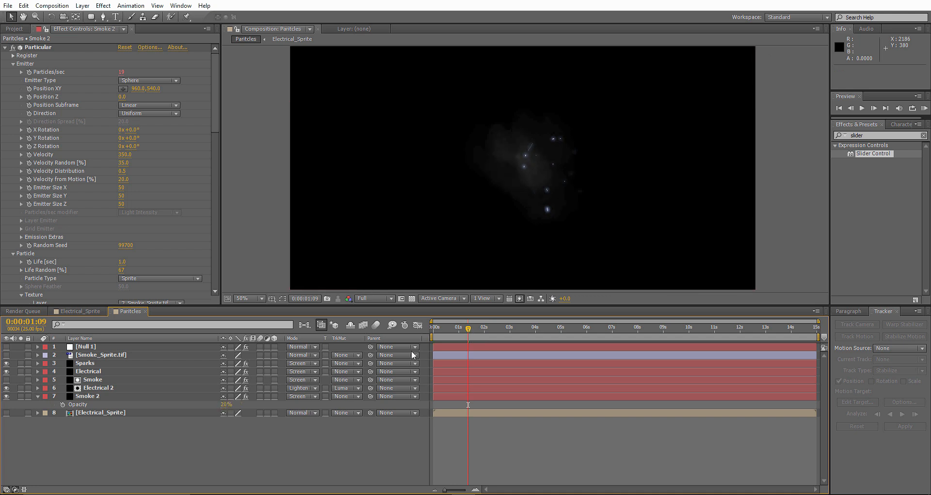
left_click_drag(469, 332, 475, 333)
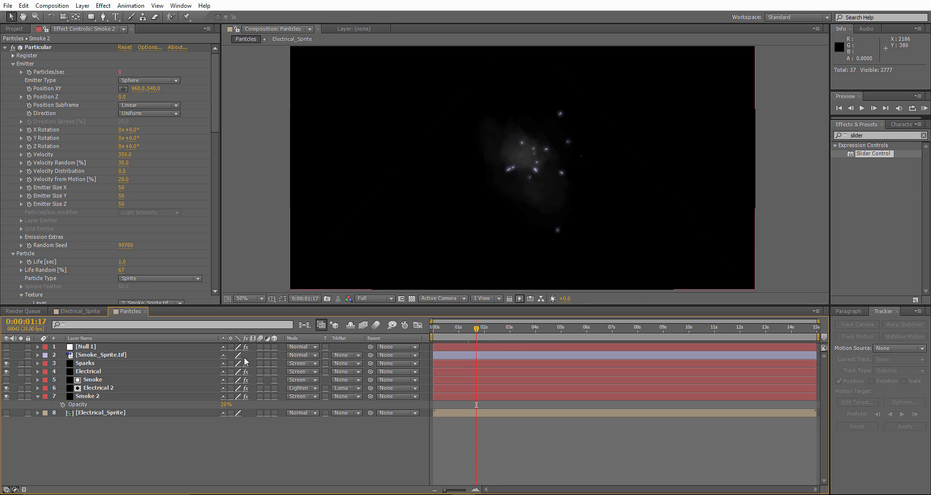
Lower the viewer resolution to Half and move the current time to 0:00:00:17
left_click(370, 296)
left_click(384, 339)
left_click(447, 329)
mouse_move(448, 329)
left_mouse_down()
mouse_move(471, 333)
mouse_move(439, 335)
mouse_move(451, 336)
left_mouse_up()
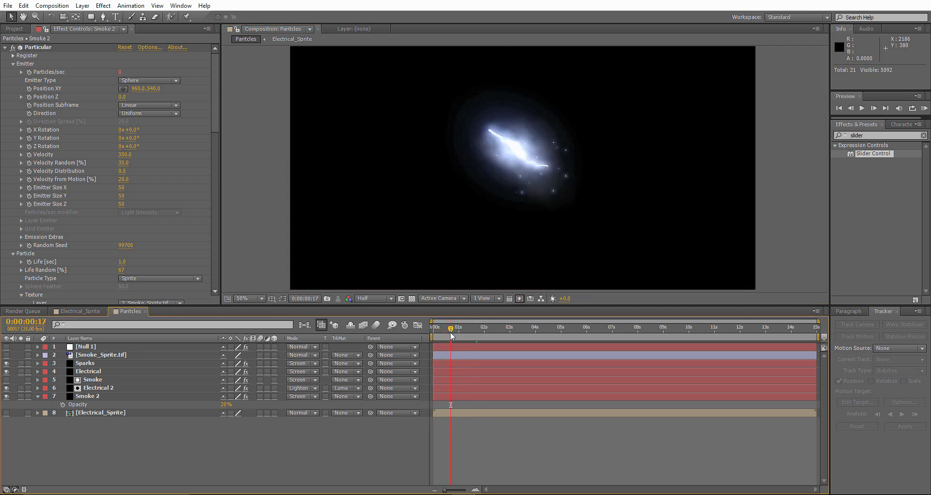
Create a new black solid as the uppermost layer and apply the Fractal Noise effect to it
right_click(124, 450)
mouse_move(194, 347)
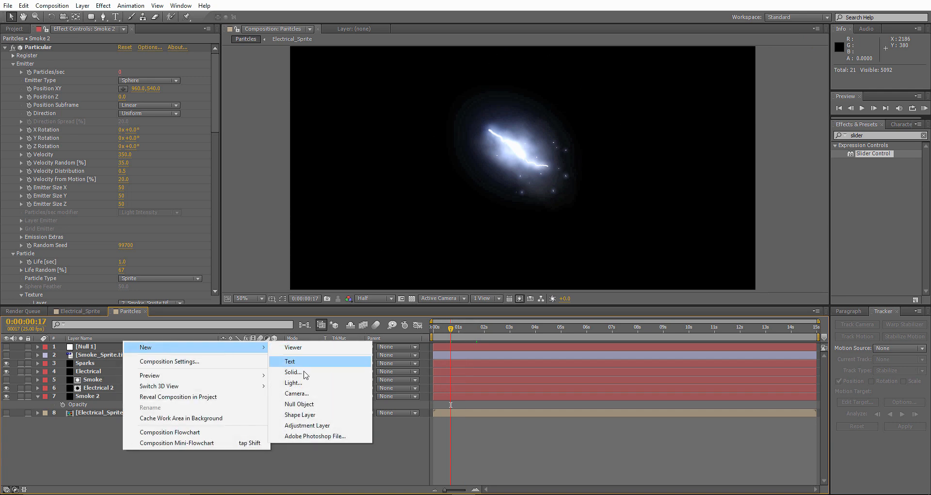
left_click(293, 372)
left_click(294, 355)
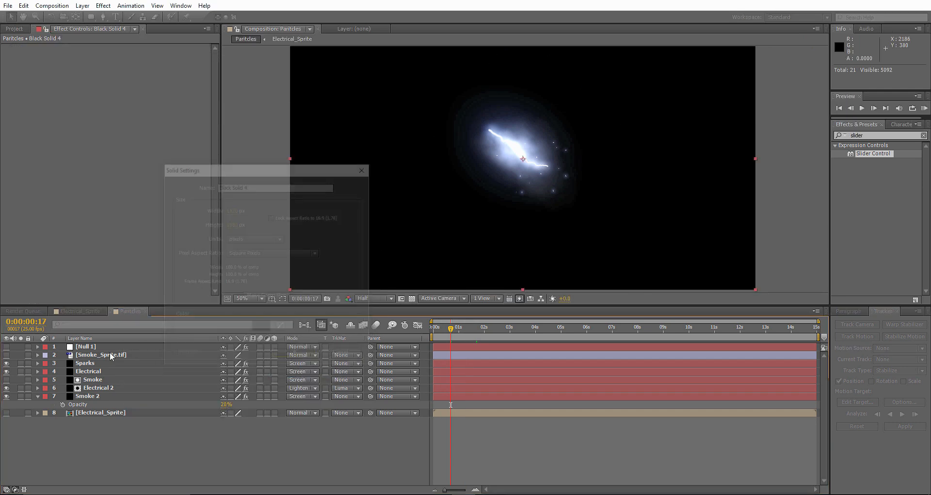
right_click(99, 347)
mouse_move(152, 271)
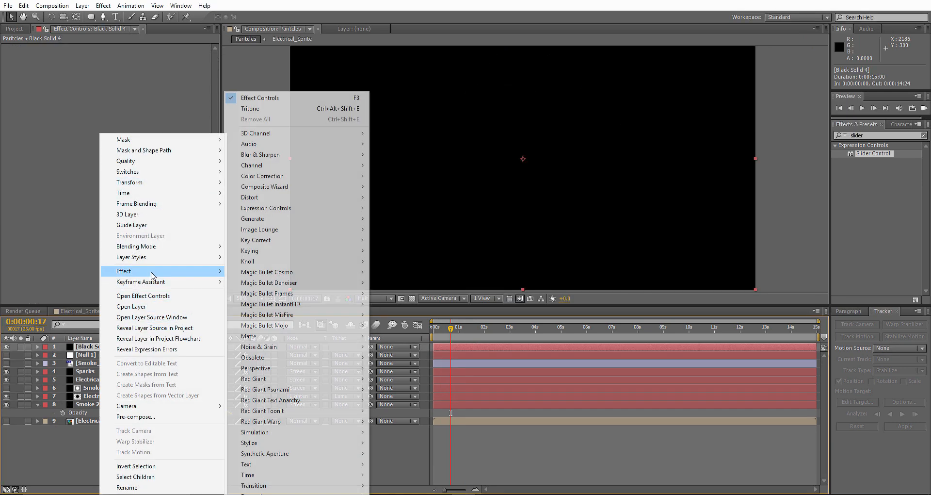
mouse_move(287, 347)
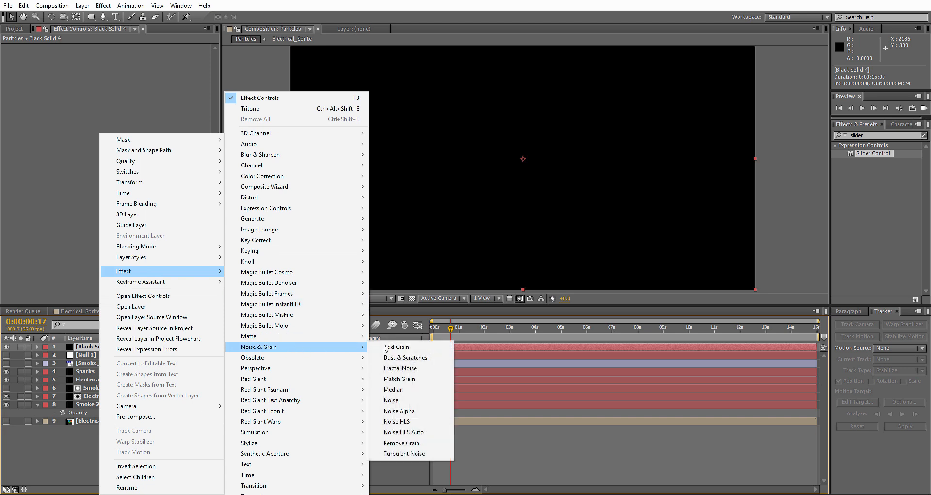
left_click(400, 368)
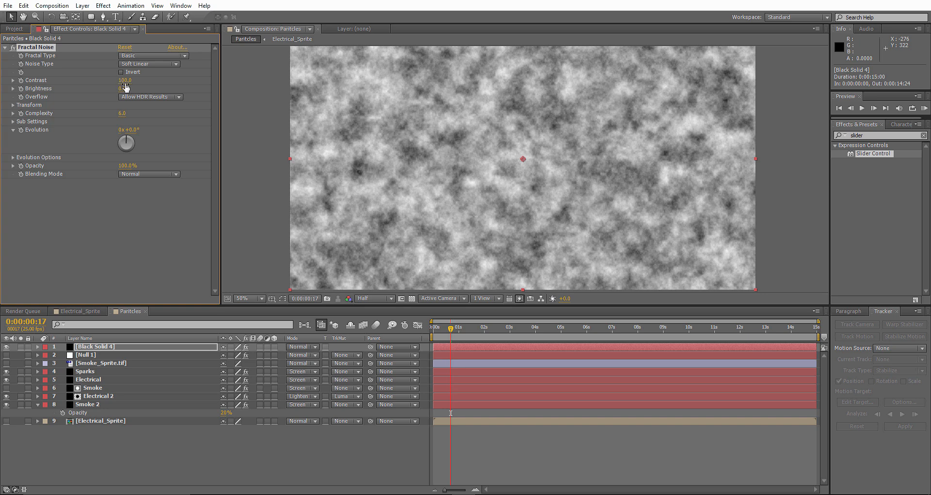
Reduce the Fractal Noise to small scattered specks with contrast 578, brightness -238 and scale 58
left_click_drag(125, 80, 170, 81)
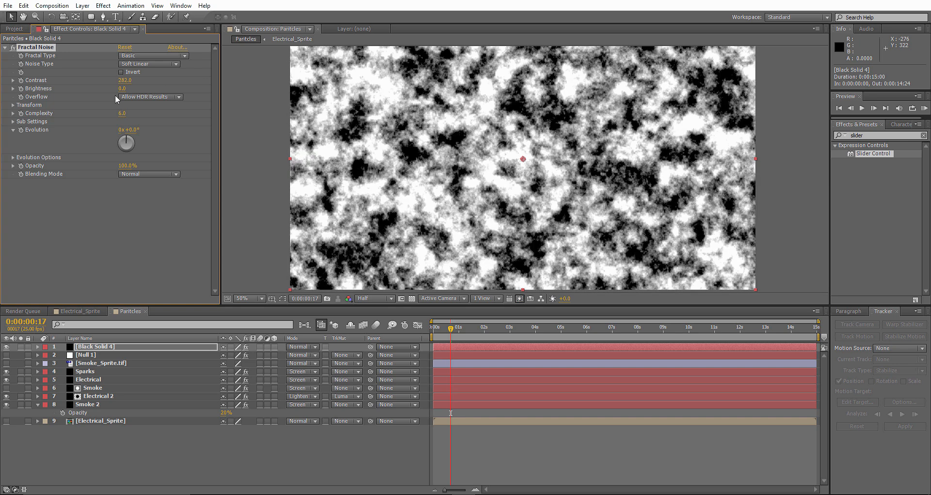
left_click_drag(109, 91, 66, 93)
left_click_drag(76, 94, 78, 94)
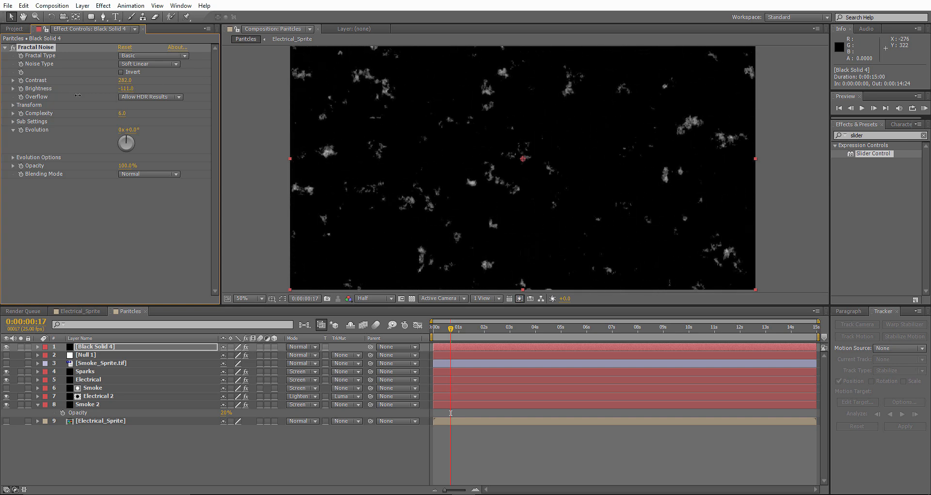
left_click(13, 105)
left_click_drag(125, 130, 105, 130)
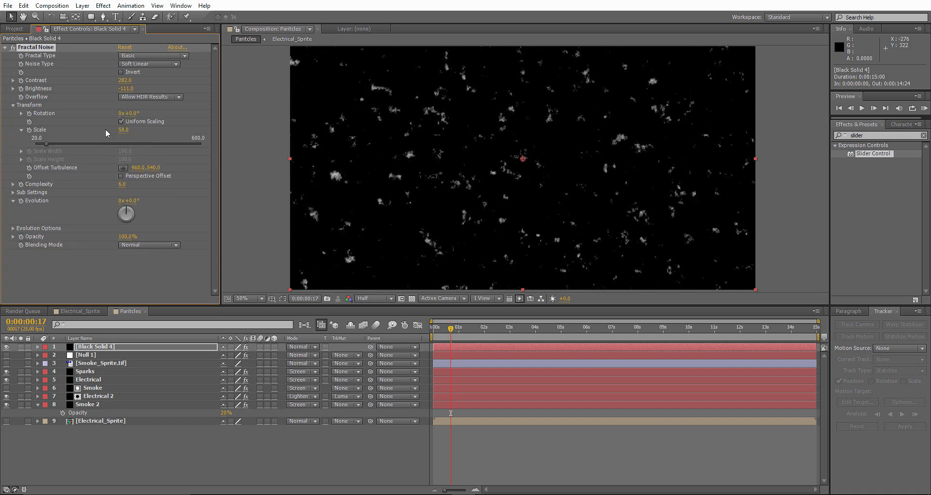
left_click_drag(125, 81, 286, 76)
left_click_drag(125, 89, 62, 96)
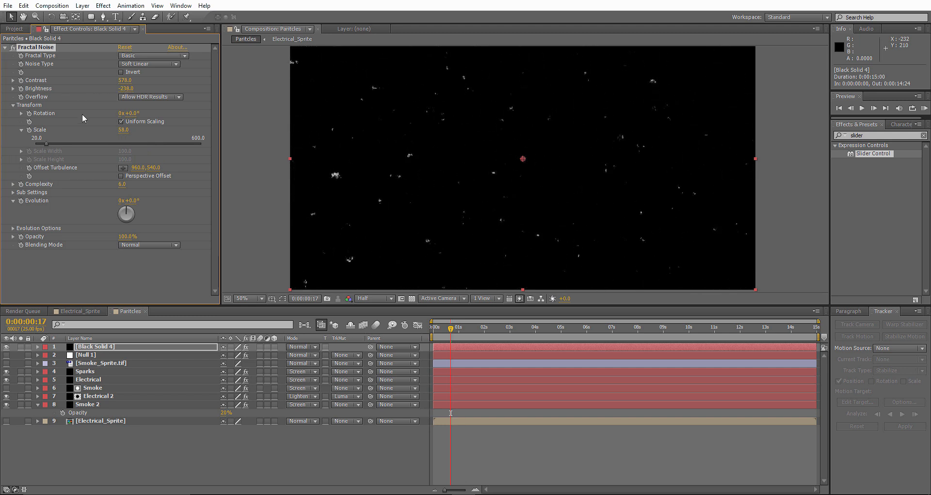
Apply Camera Lens Blur to the fractal noise solid and save the project
right_click(107, 350)
mouse_move(160, 271)
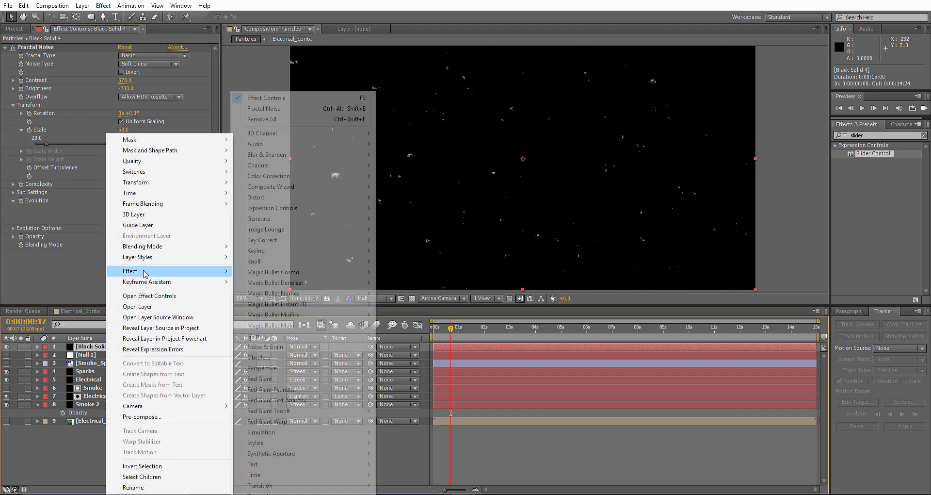
mouse_move(298, 156)
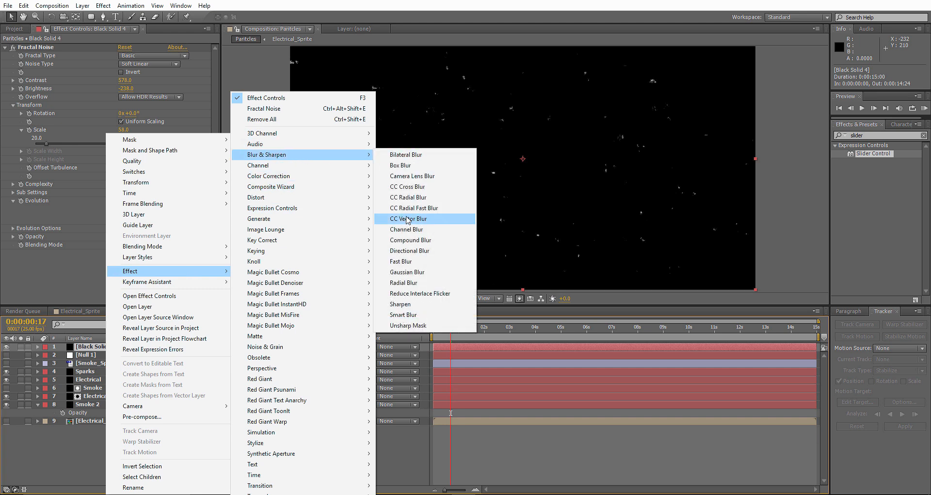
left_click(427, 179)
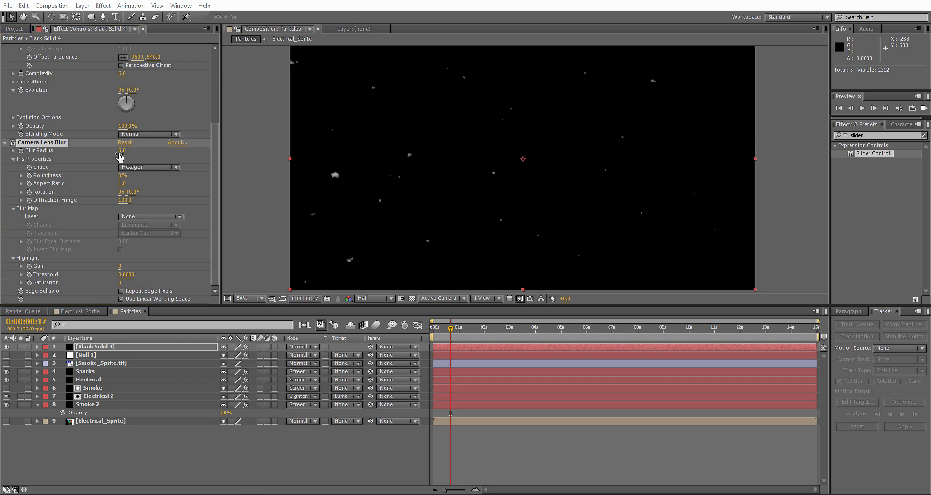
left_click(9, 6)
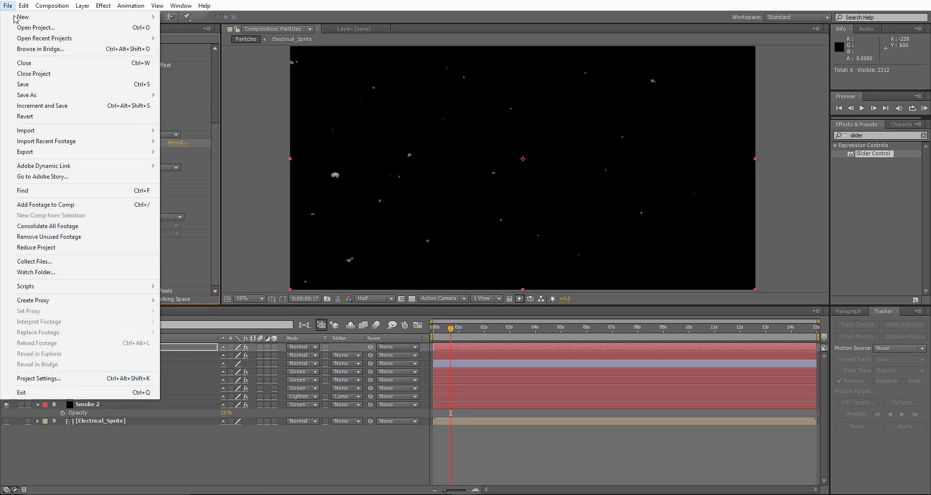
left_click(68, 86)
Try a Camera Lens Blur radius of 25 on the fractal noise solid and undo it
left_click(122, 152)
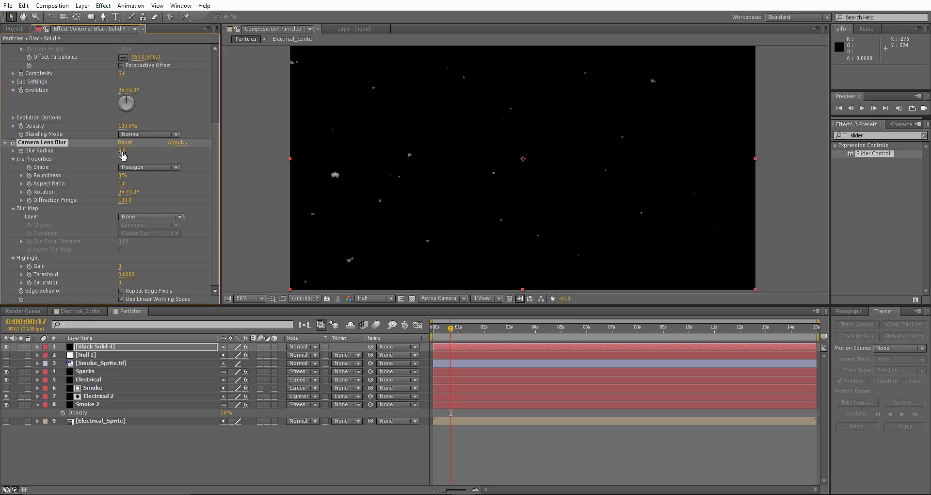
type("25")
key("ctrl+z")
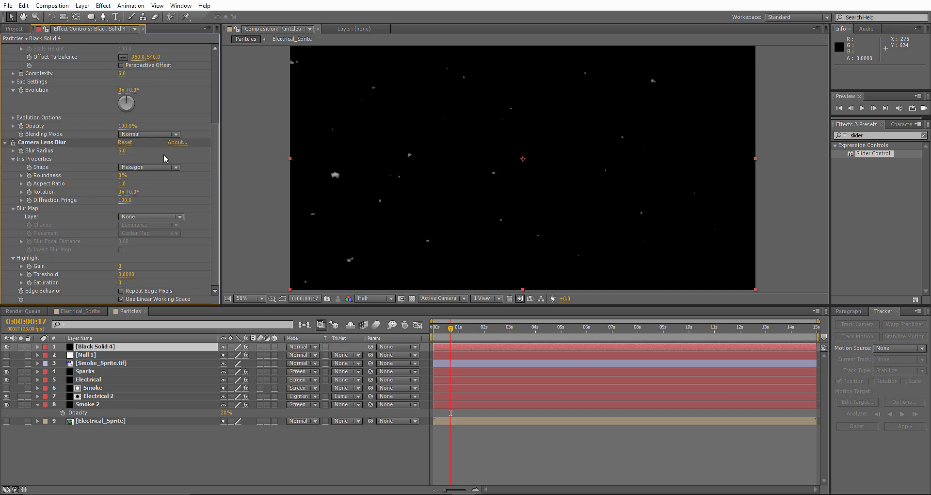
Set the Fractal Noise overflow to Clip on the fractal noise solid
scroll(133, 110, "up", 5)
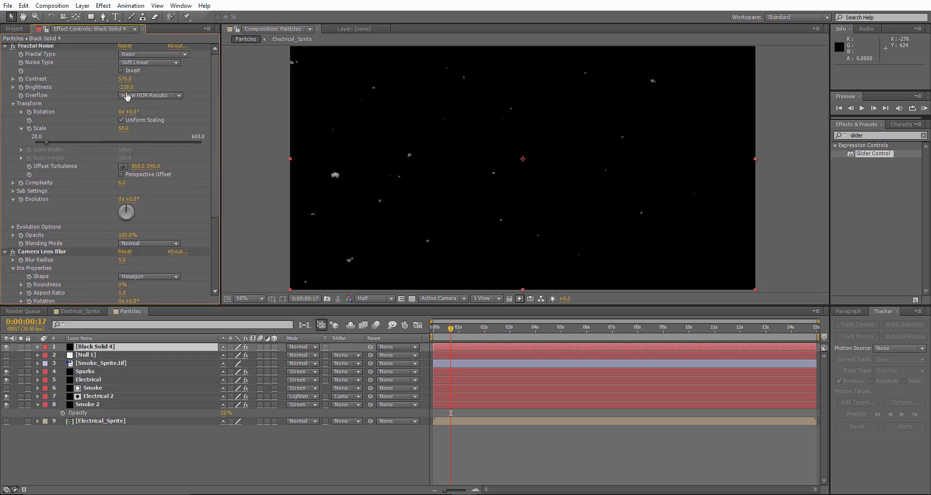
scroll(135, 199, "down", 4)
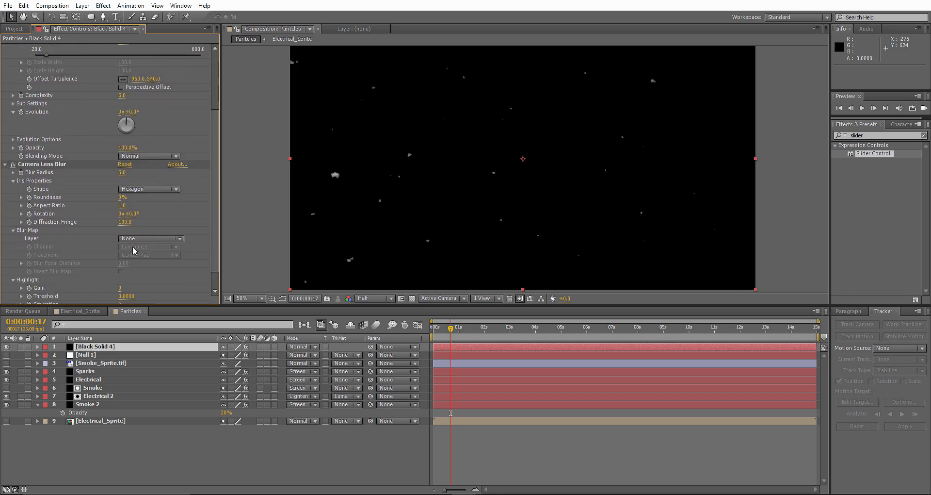
scroll(165, 212, "up", 4)
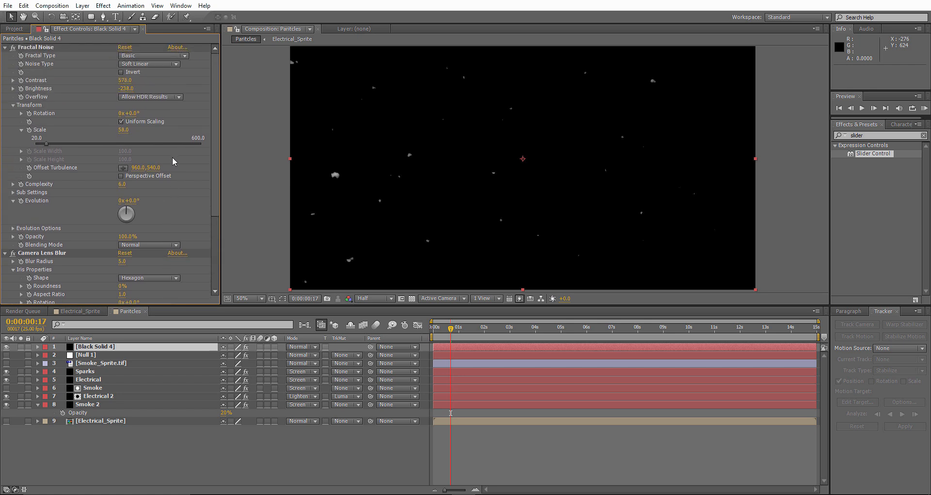
left_click(170, 99)
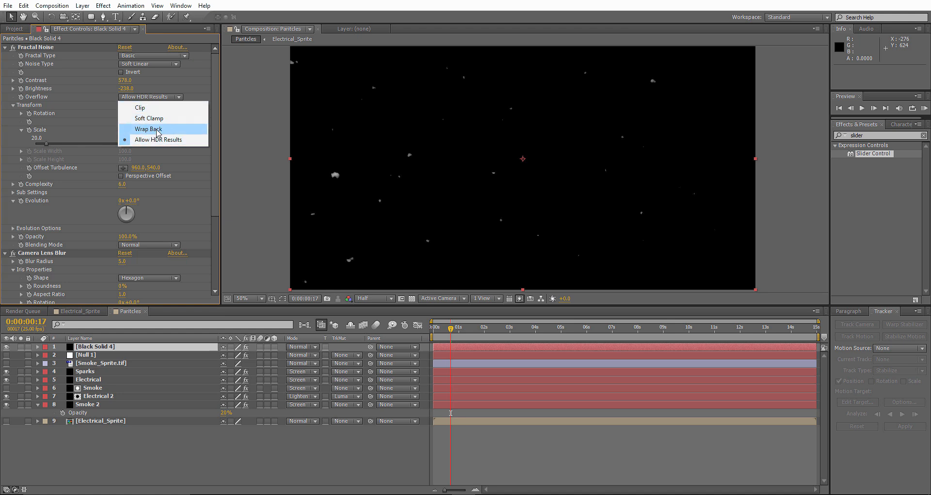
left_click(150, 108)
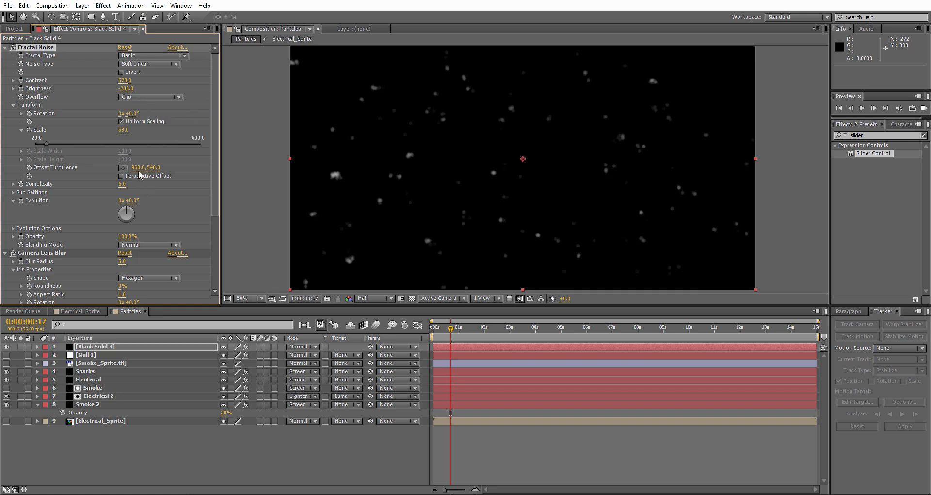
Try Camera Lens Blur radii of 15 and 25 on the clipped fractal noise
scroll(144, 234, "down", 1)
left_click(122, 240)
type("15")
key("Return")
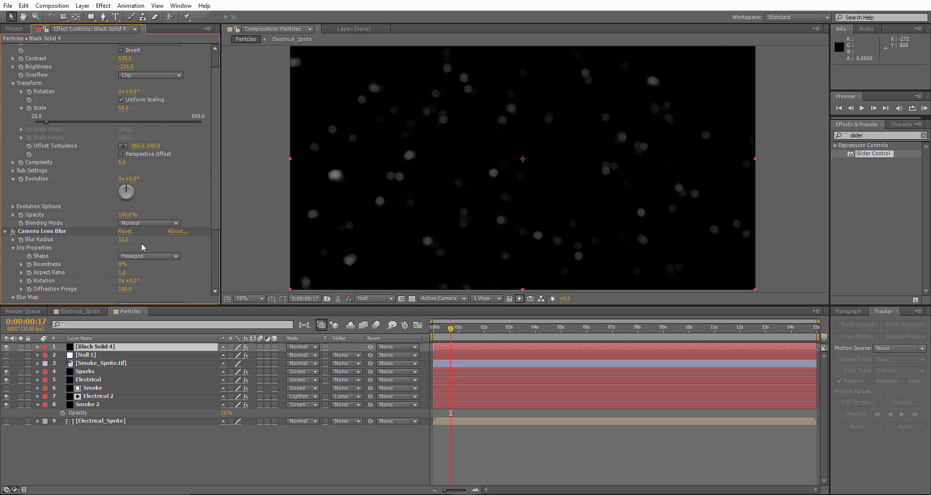
left_click(123, 239)
type("25")
key("Return")
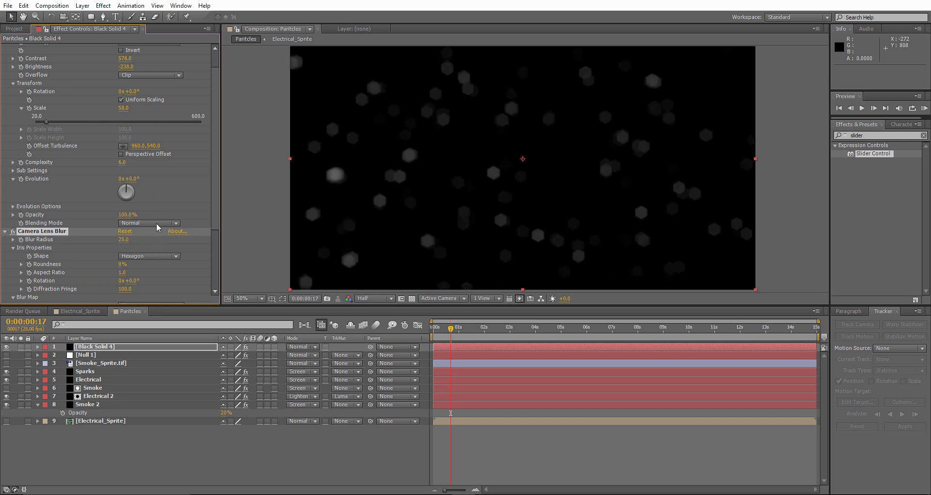
Copy the blue Tritone effect from the Electrical layer onto the fractal noise solid
right_click(102, 348)
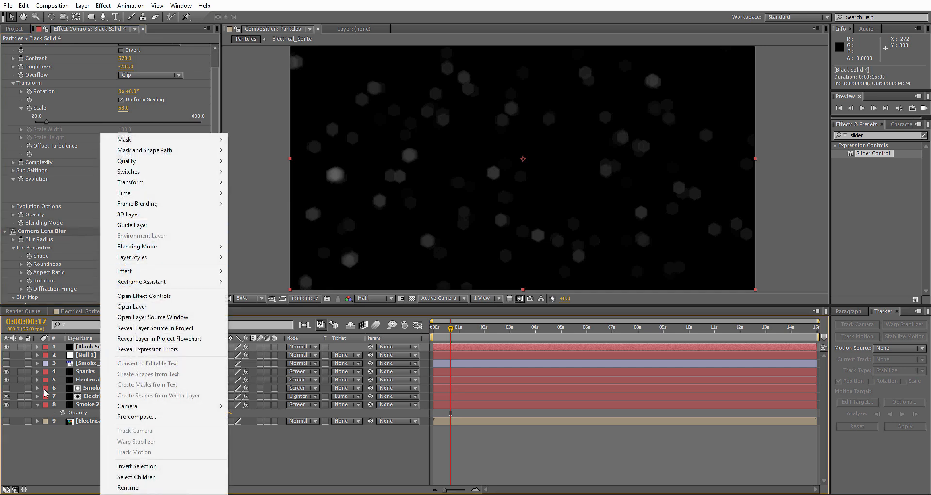
left_click(77, 372)
scroll(86, 244, "down", 15)
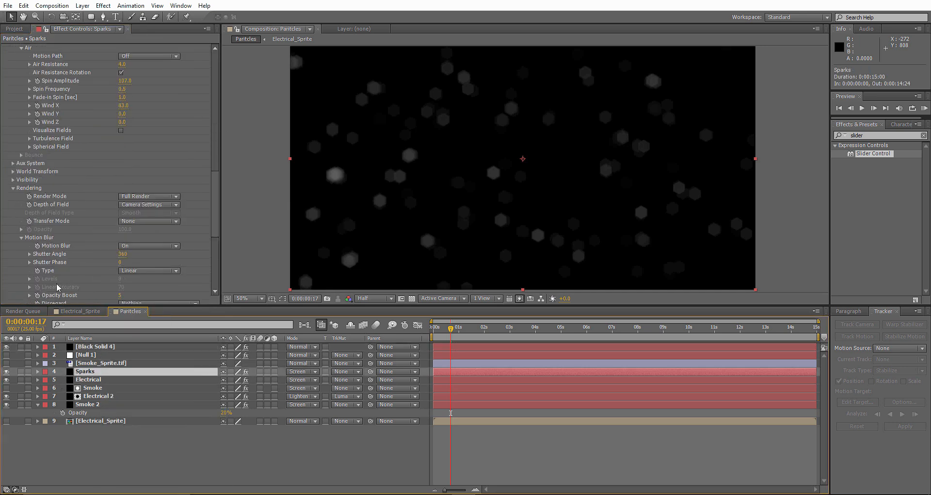
left_click(29, 266)
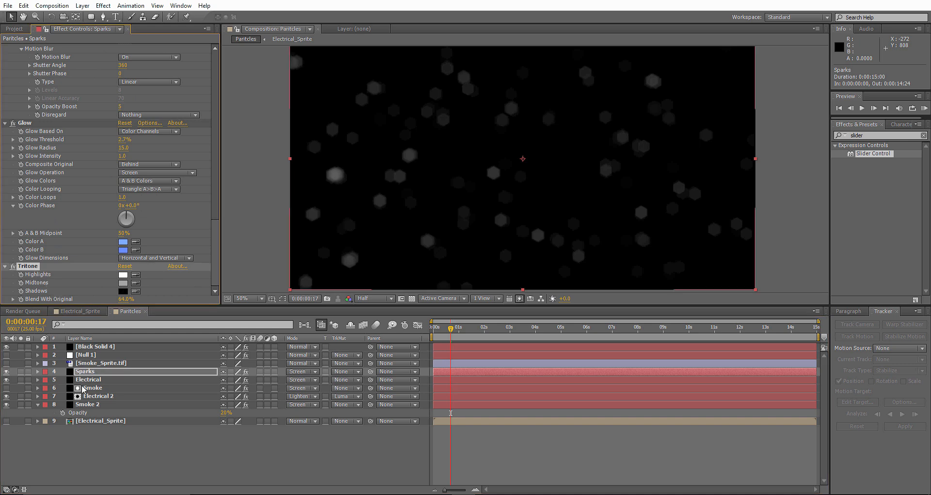
left_click(89, 380)
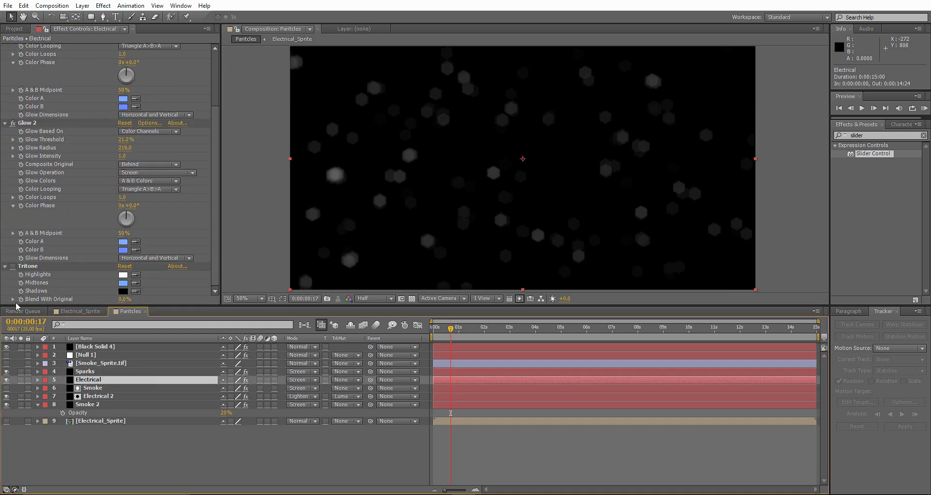
left_click(33, 268)
left_click(90, 347)
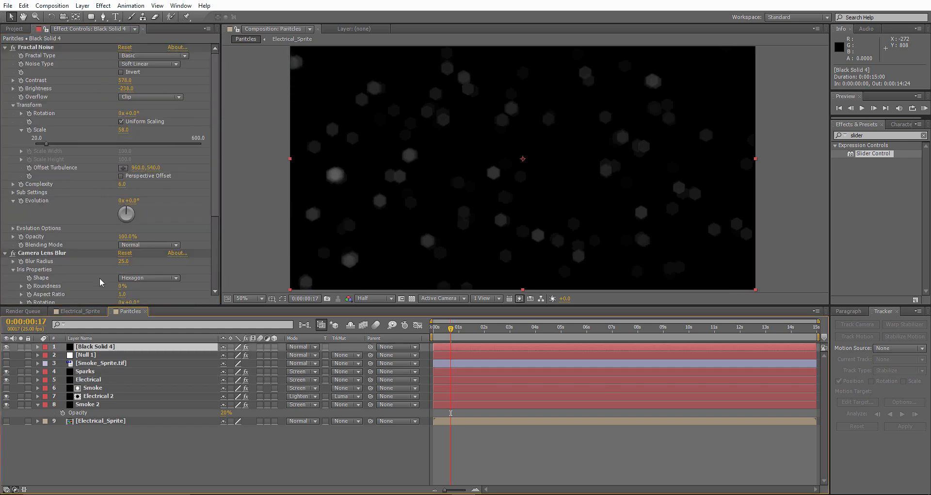
scroll(100, 277, "down", 3)
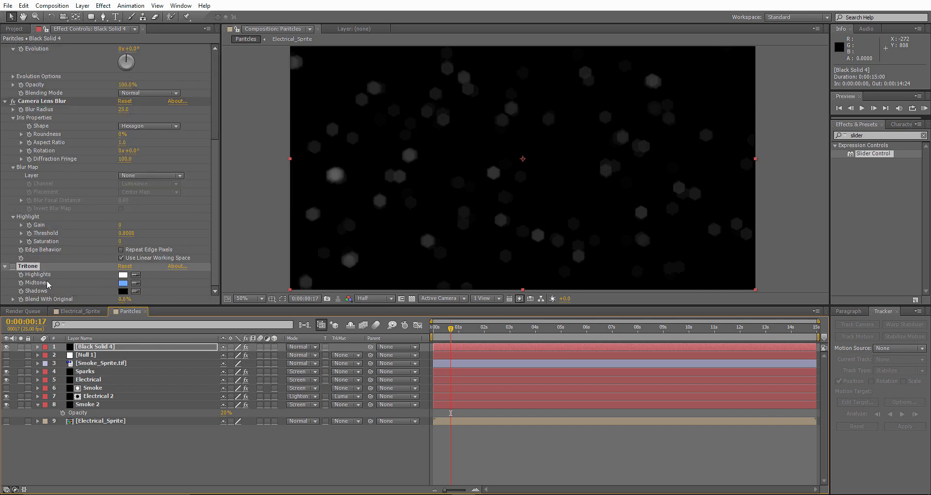
Enable the solid's Tritone with Blend With Original at 37% and lower the Fractal Noise brightness to -252
left_click(13, 266)
left_click_drag(125, 298, 131, 299)
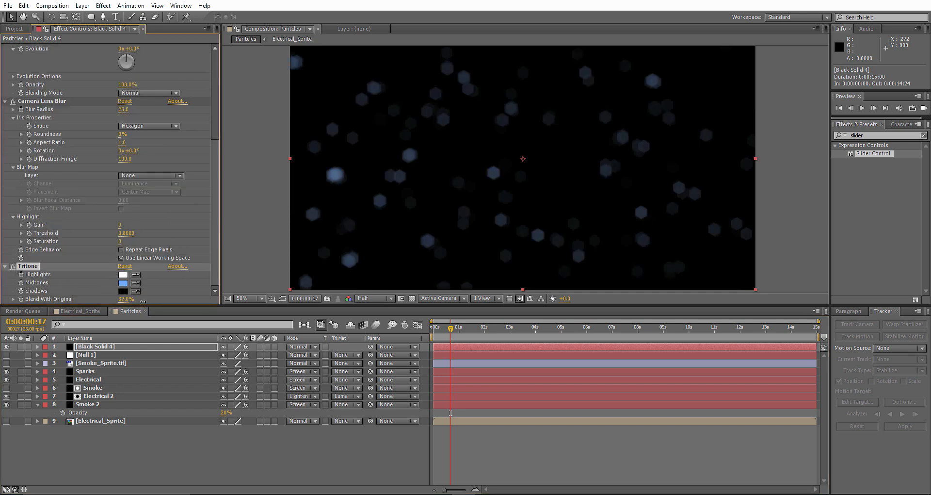
scroll(129, 160, "up", 6)
left_click_drag(116, 88, 119, 88)
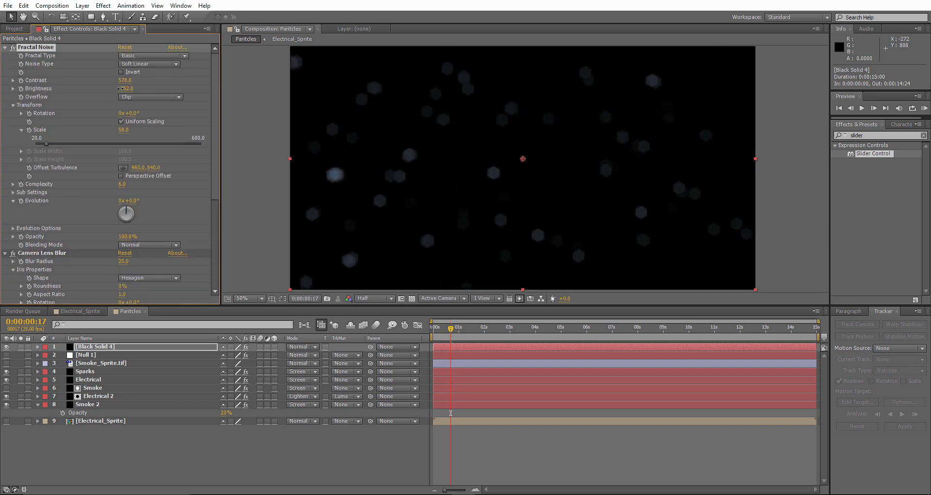
Try Camera Lens Blur radii of 15, 25 and 46 on the tinted fractal noise solid
scroll(155, 197, "down", 6)
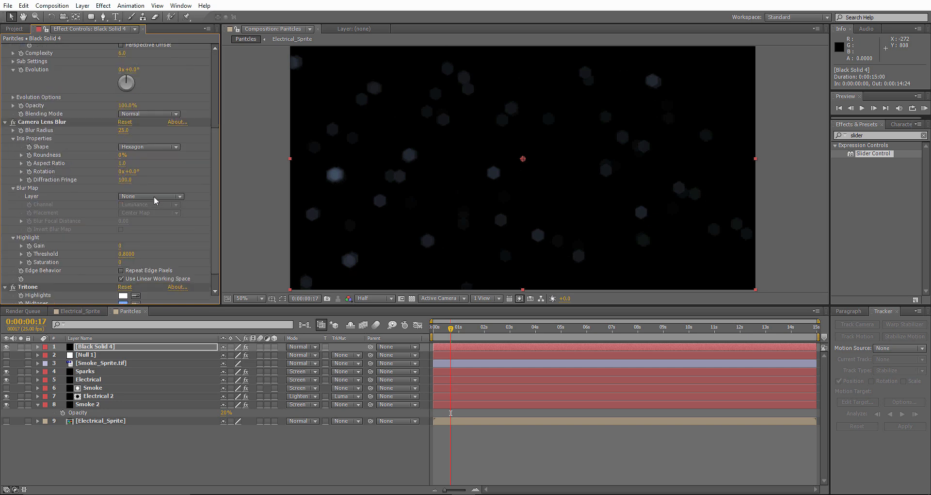
left_click(126, 131)
type("15")
key("Return")
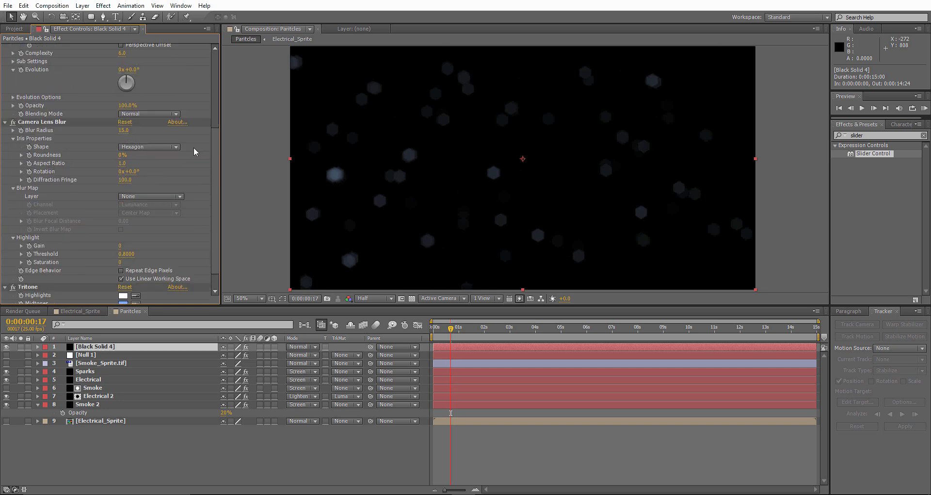
left_click(124, 131)
type("25")
key("Return")
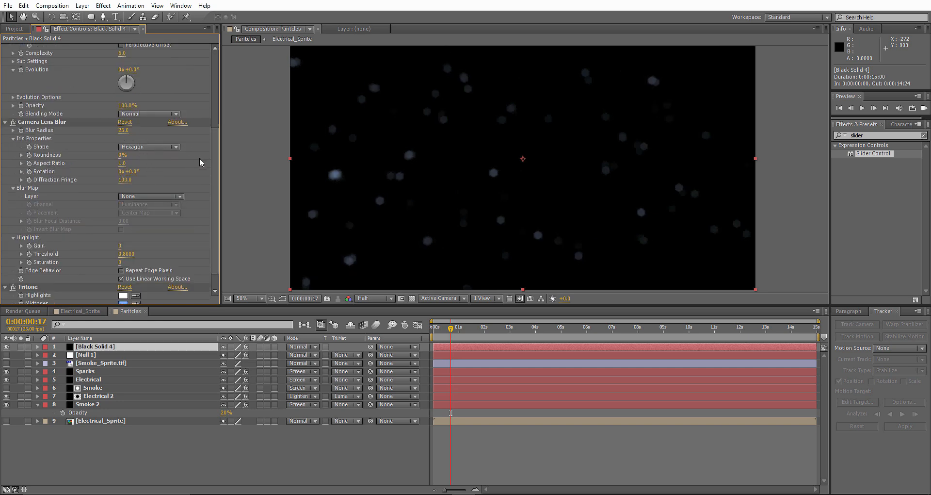
left_click_drag(127, 131, 138, 131)
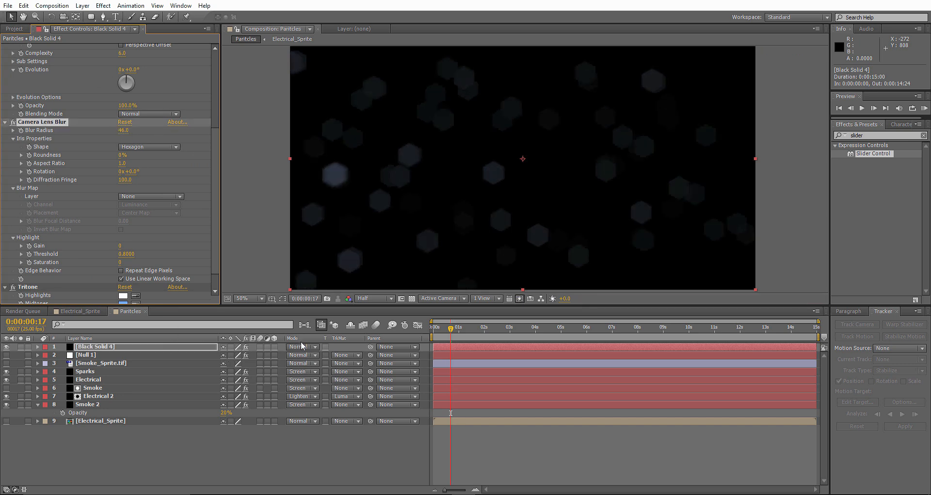
Set the fractal noise solid's blending mode to Screen and its Camera Lens Blur radius to 35
left_click(298, 348)
left_click(342, 193)
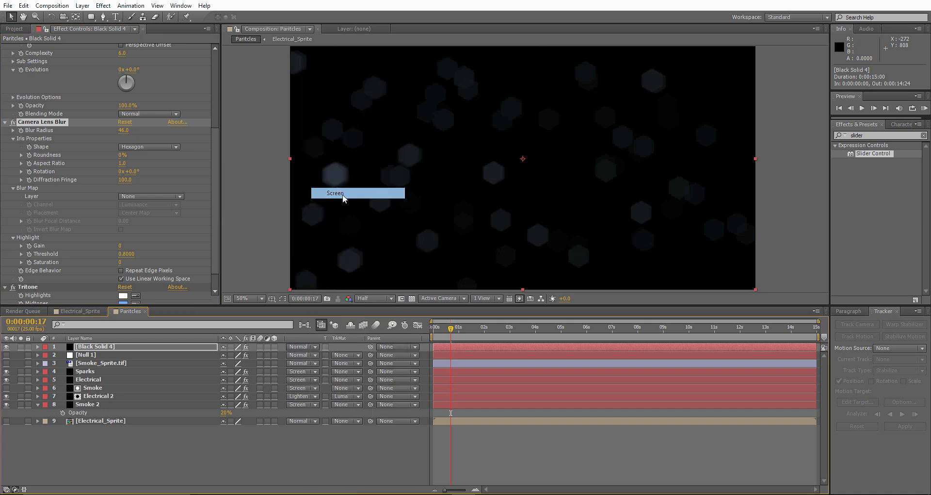
left_click(125, 131)
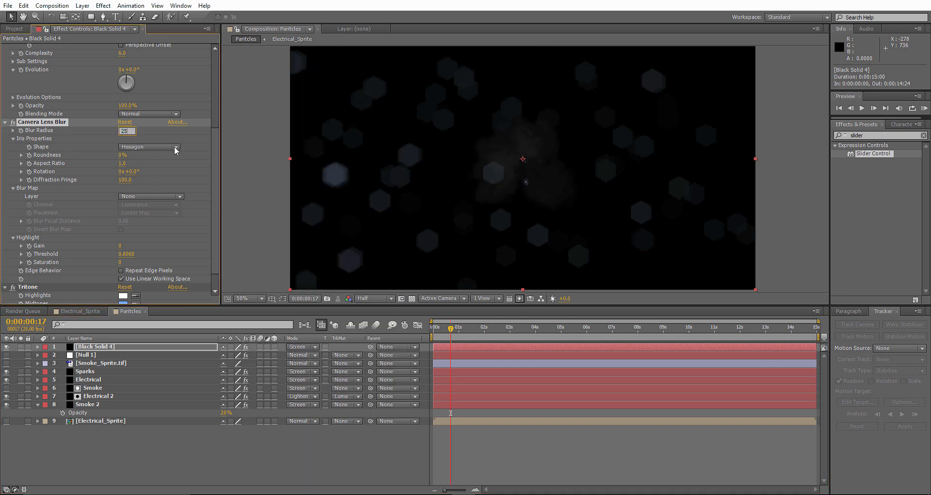
key("Return")
left_click(125, 131)
key("Return")
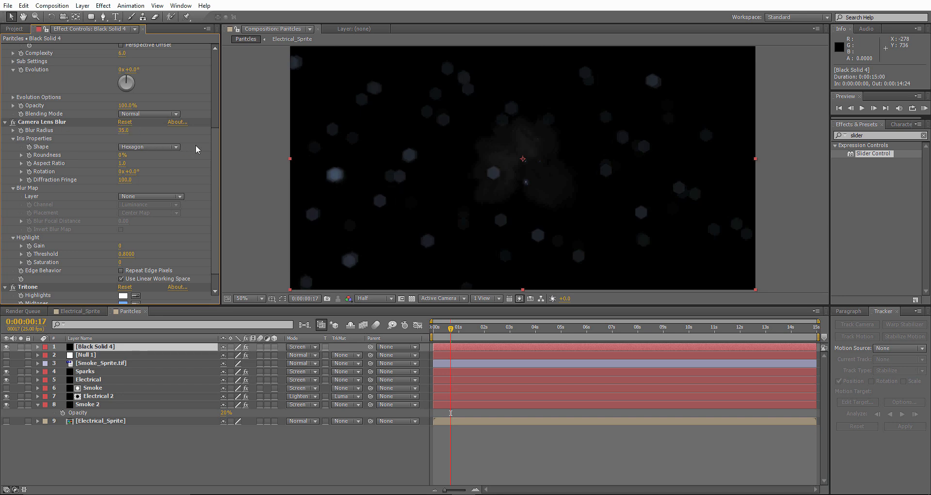
Duplicate Electrical 2, place the copy directly below the fractal noise solid and use that solid as its luma matte
left_click(93, 397)
left_click(100, 348)
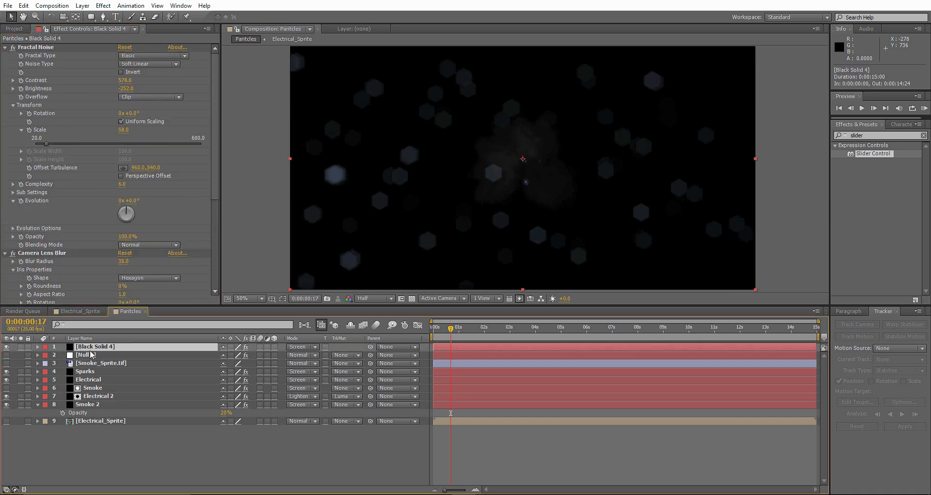
left_click(93, 397)
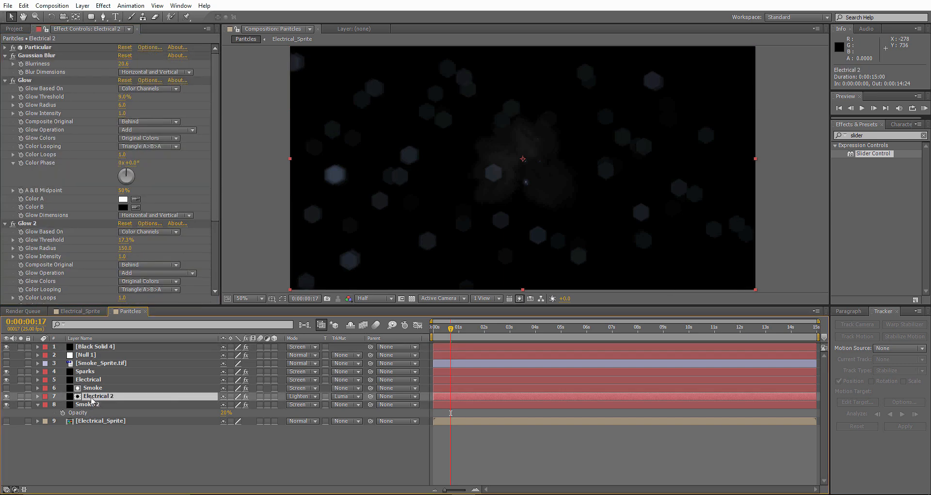
key("ctrl+d")
left_click_drag(92, 399, 69, 362)
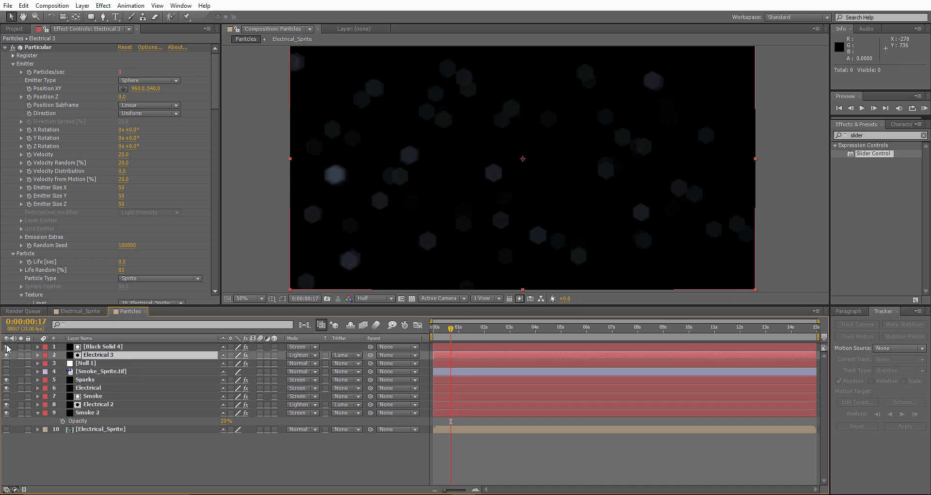
left_click(350, 355)
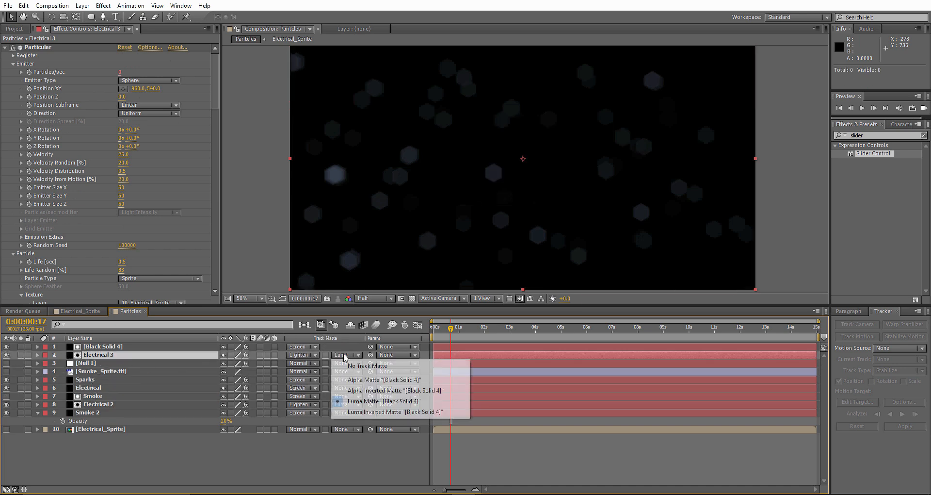
left_click(365, 401)
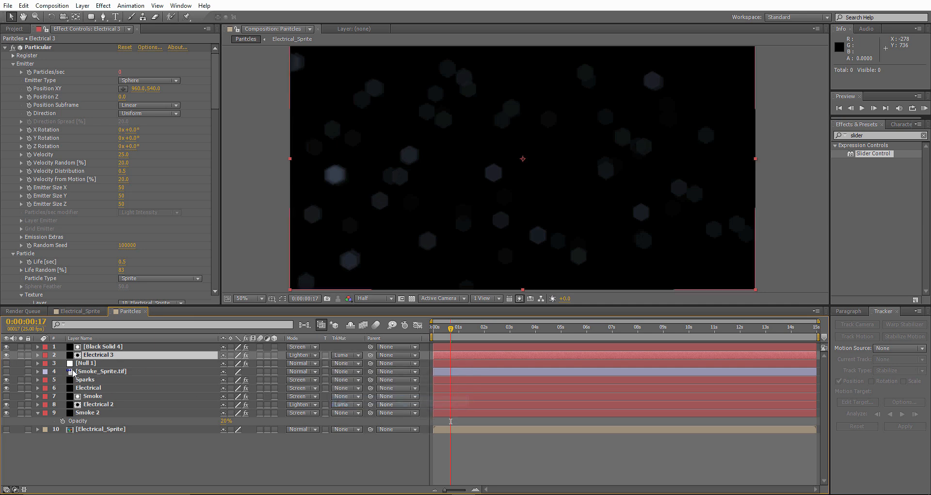
Hide the fractal noise solid and rename it as Lens
left_click(109, 347)
key("Return")
type("Lens")
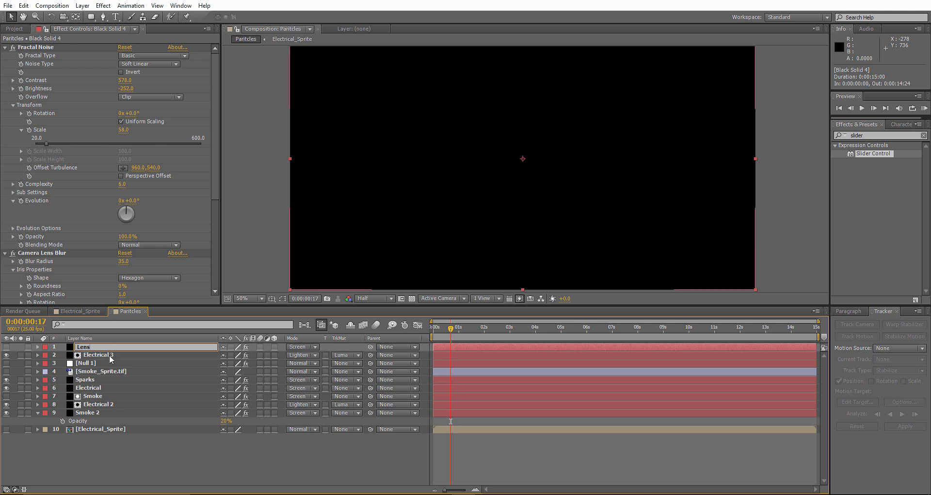
Preview the matted Electrical copy in solo, check it together with Electrical near the start of the timeline, and end the solo view
left_click(109, 354)
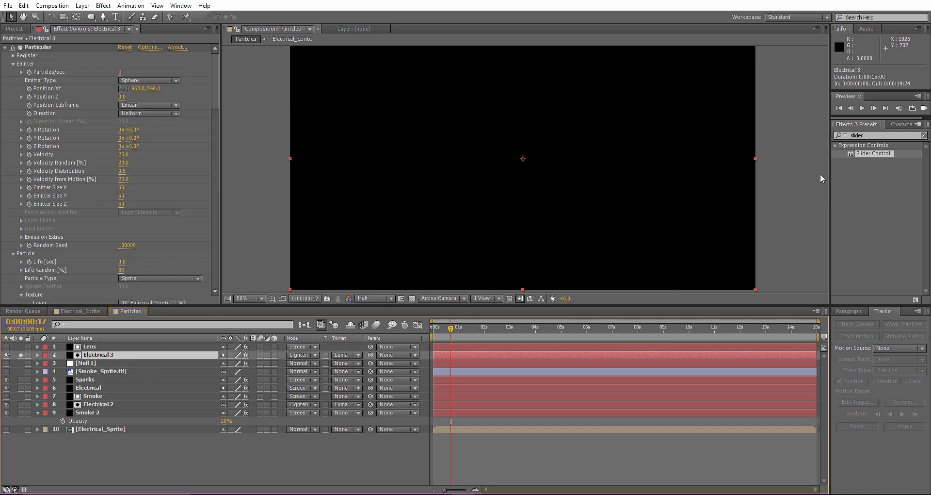
left_click(925, 109)
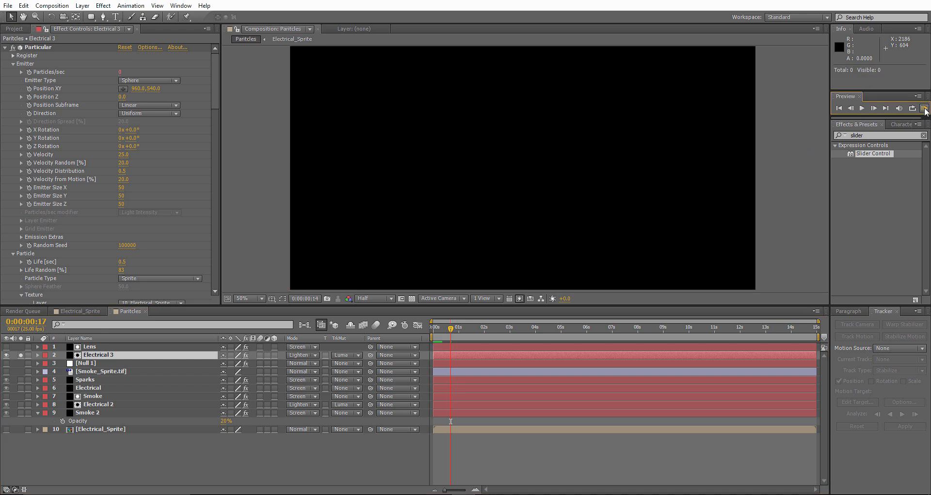
key("space")
key("space")
left_click(20, 388)
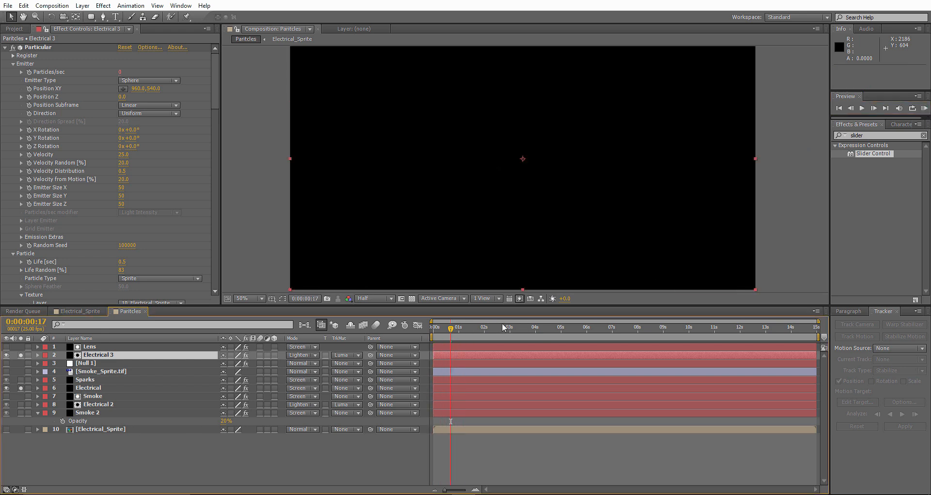
left_click(438, 330)
mouse_move(438, 329)
left_mouse_down()
mouse_move(453, 329)
mouse_move(437, 330)
left_mouse_up()
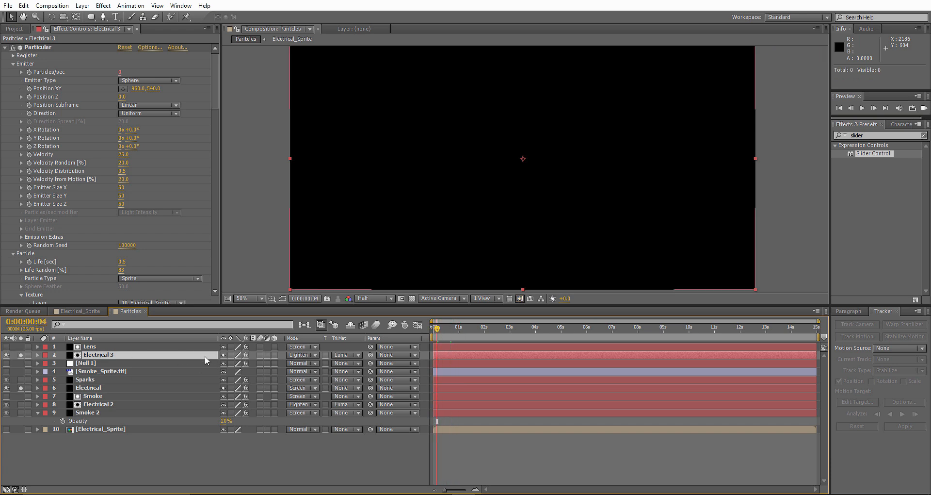
left_click(20, 388)
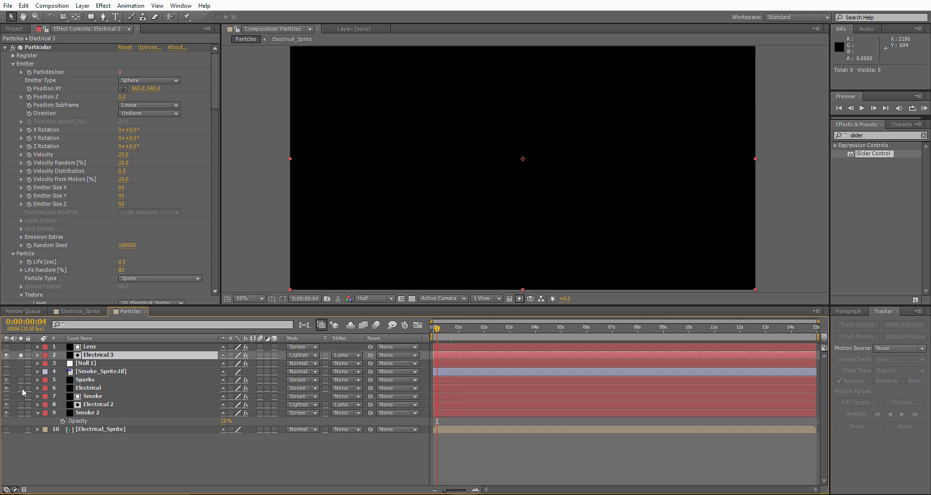
left_click(20, 355)
Set the matted Electrical copy's blending mode to Screen and check the composition at frame 7
left_click(301, 358)
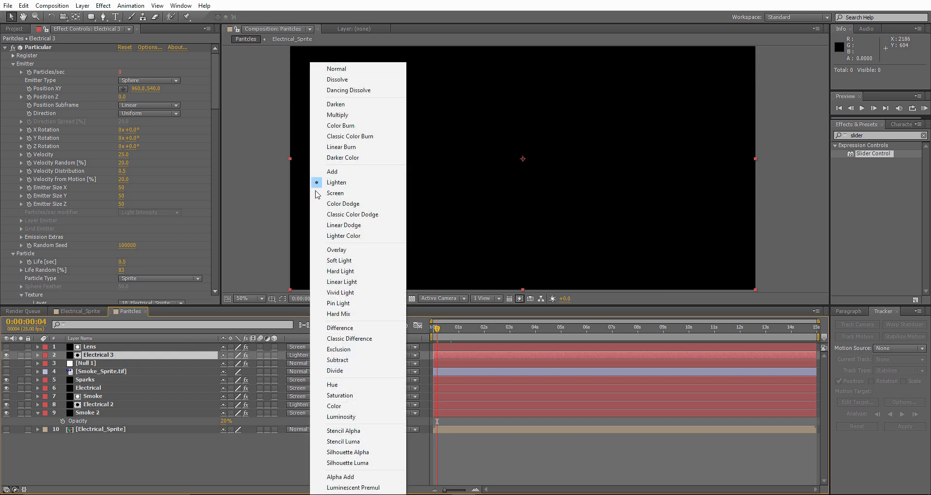
left_click(318, 194)
left_click_drag(438, 332, 441, 332)
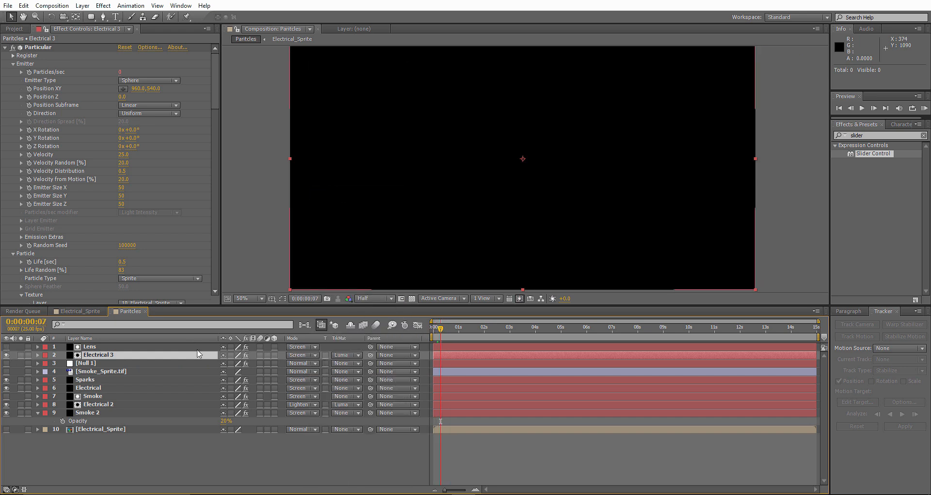
Check Electrical 3's luma matte setting and the Lens solid's image, and go back to the start of the timeline
left_click(345, 355)
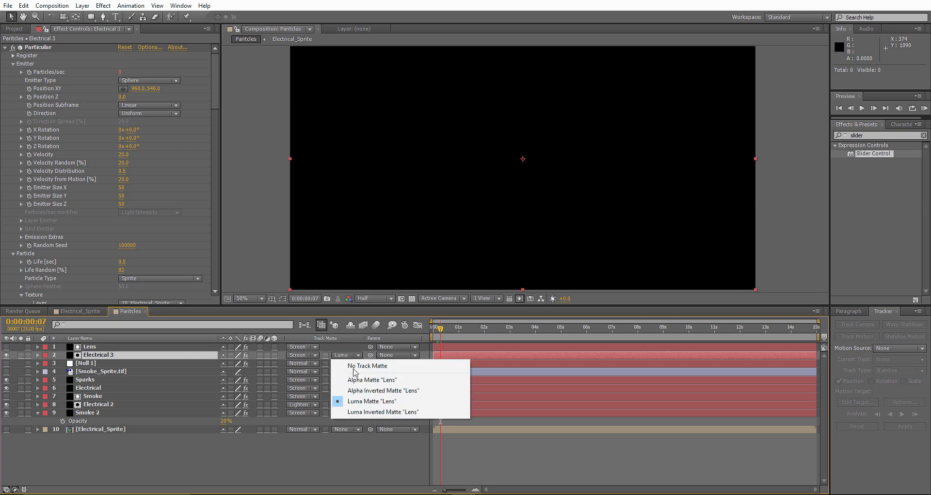
left_click(373, 402)
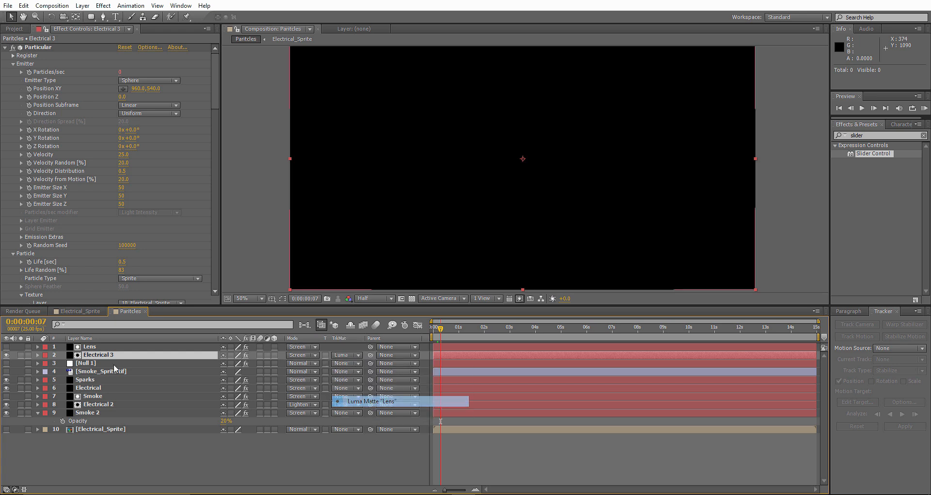
left_click(6, 347)
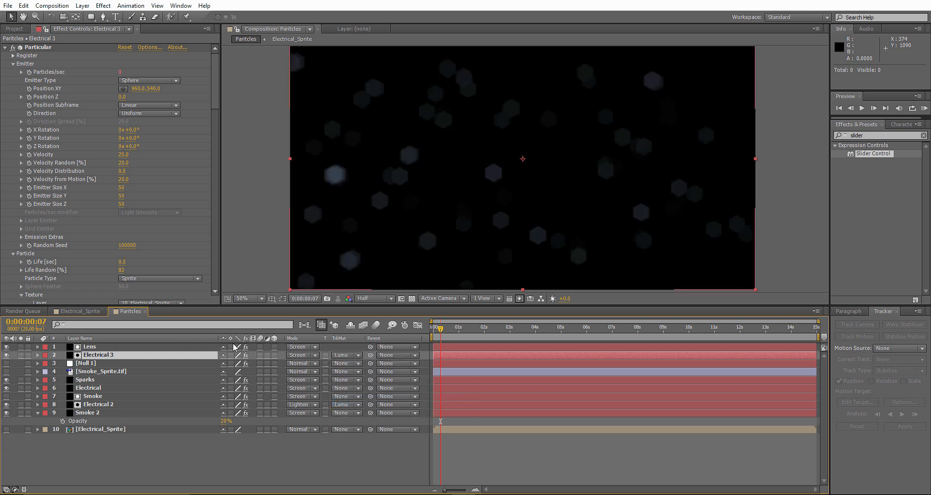
left_click(6, 346)
mouse_move(441, 331)
left_mouse_down()
mouse_move(433, 332)
mouse_move(501, 332)
mouse_move(432, 332)
left_mouse_up()
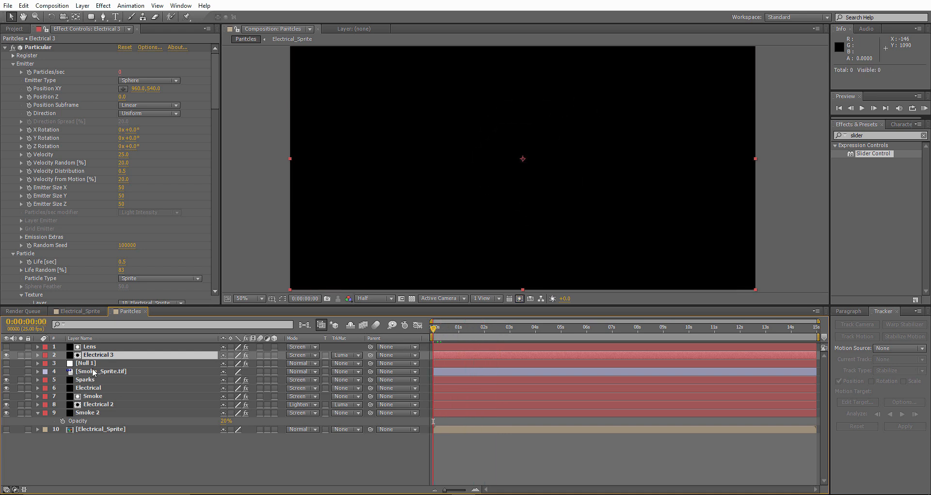
Review the list of effects applied to Electrical 3
left_click(38, 355)
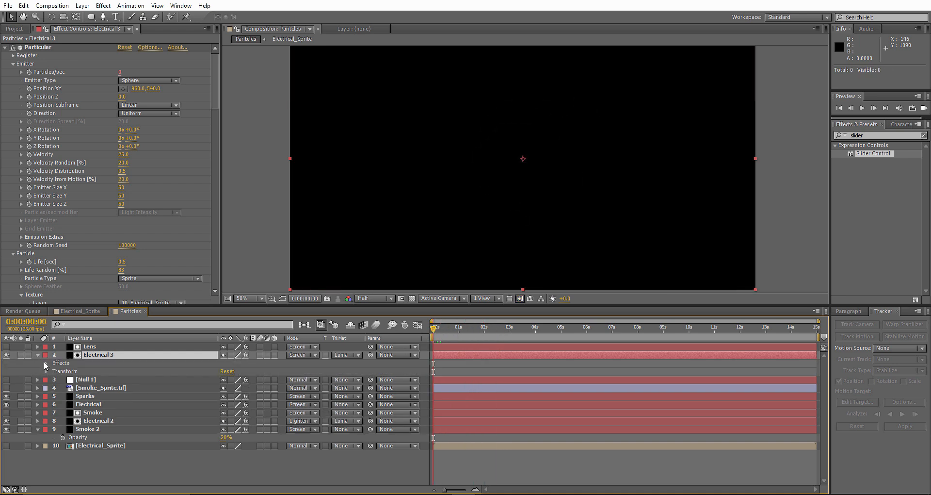
left_click(46, 362)
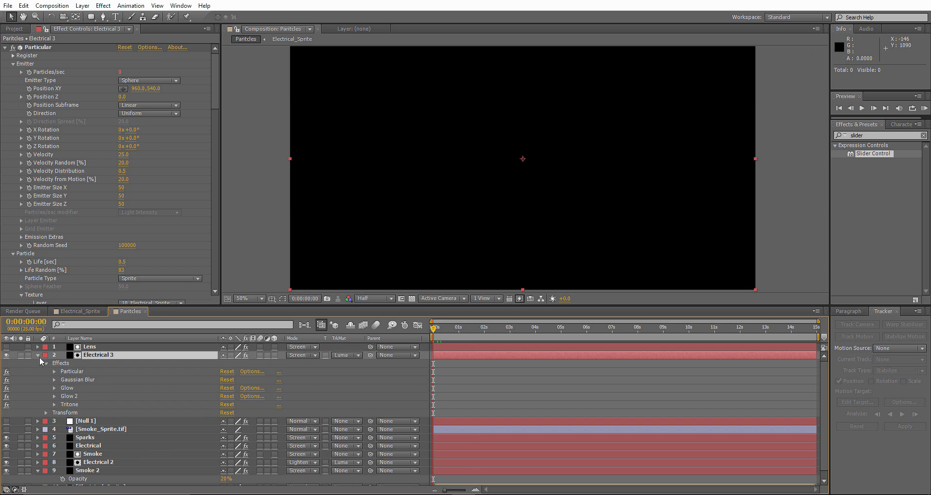
left_click(38, 355)
Replace Electrical 3 with a fresh duplicate of Electrical 2 placed directly below Lens
left_click(95, 347)
left_click(93, 355)
left_click_drag(111, 422, 91, 356)
Go to 0:00:02:08 and set the new Electrical 3's track matte to Luma Matte "Lens"
left_click_drag(435, 330, 495, 337)
left_click(348, 354)
left_click(352, 362)
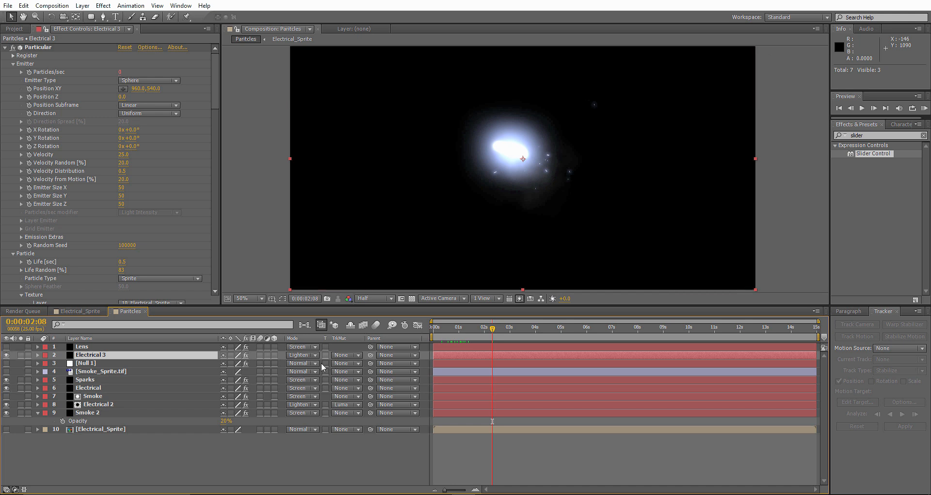
left_click(341, 358)
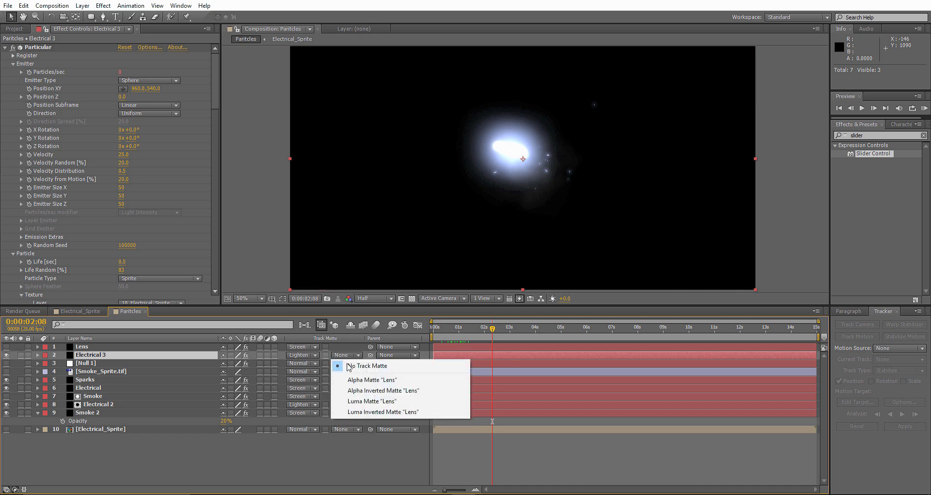
left_click(362, 402)
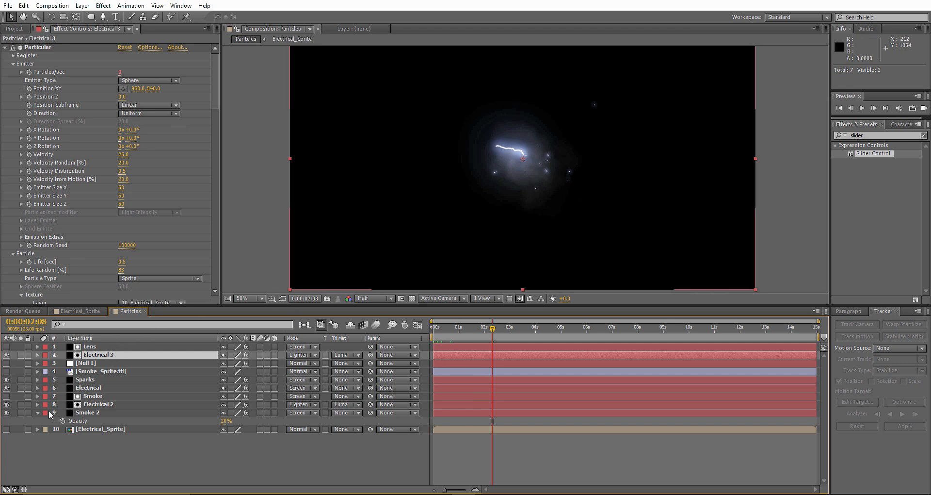
Solo Electrical 3 and raise its Gaussian Blur blurriness to 47.3
left_click(20, 355)
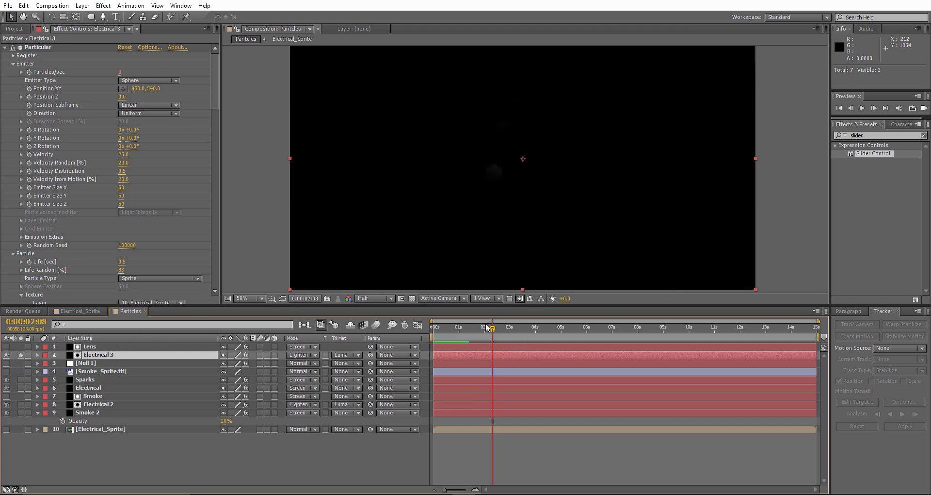
scroll(89, 222, "down", 20)
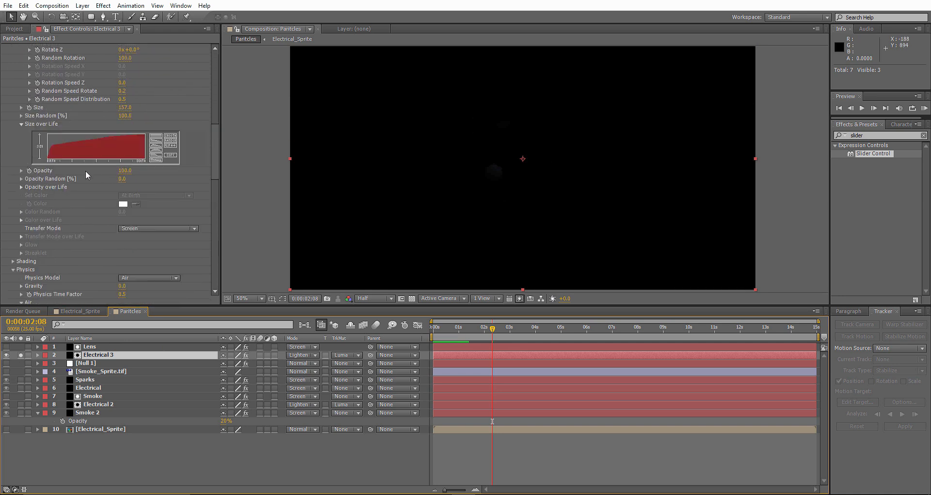
scroll(97, 187, "down", 2)
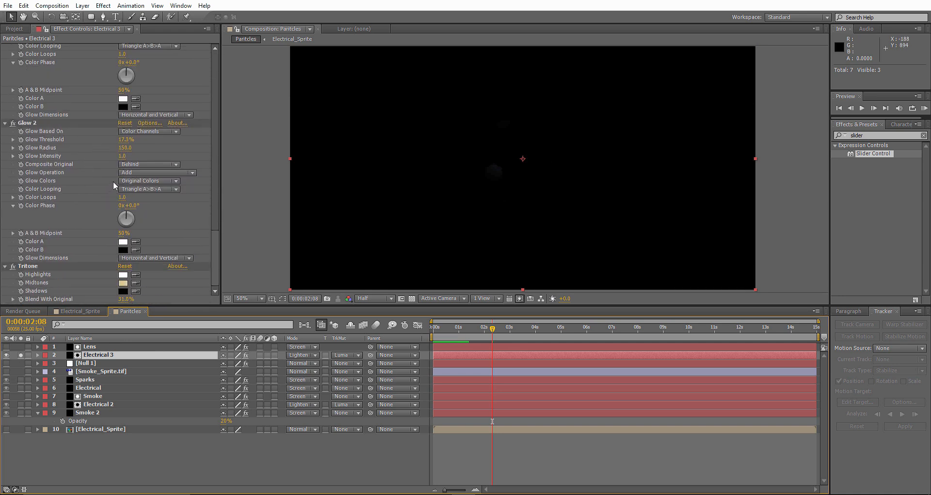
scroll(109, 144, "up", 10)
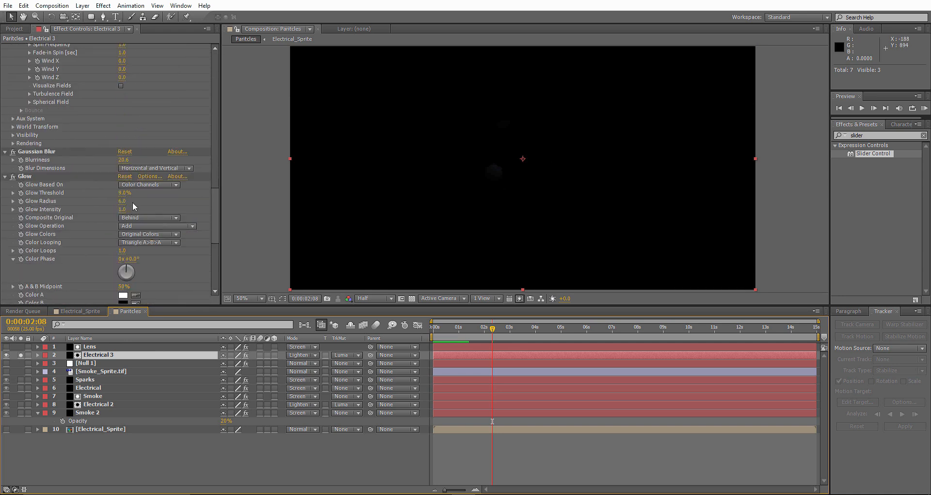
left_click_drag(124, 162, 160, 156)
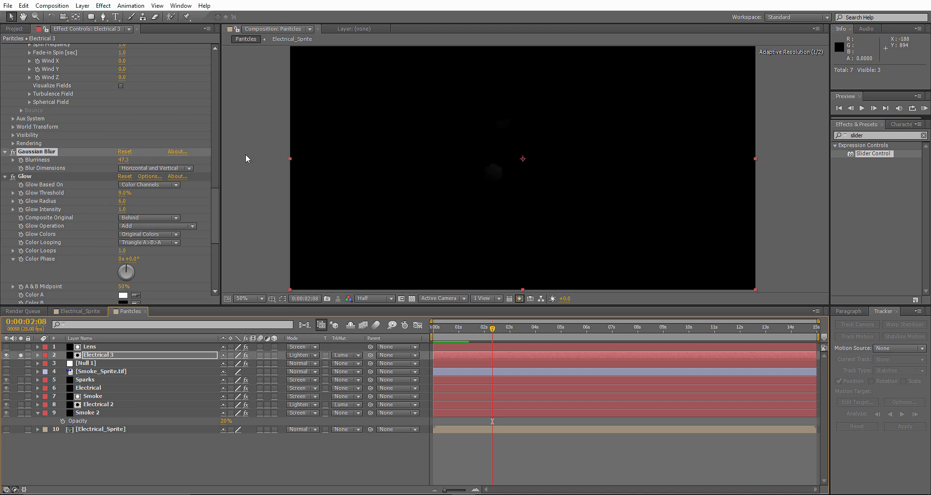
Set Electrical 3's first Glow radius to 160, and give Glow 2 a 5.1% threshold and a radius of 314
mouse_move(122, 201)
left_mouse_down()
mouse_move(138, 201)
mouse_move(105, 201)
left_mouse_up()
scroll(139, 215, "down", 7)
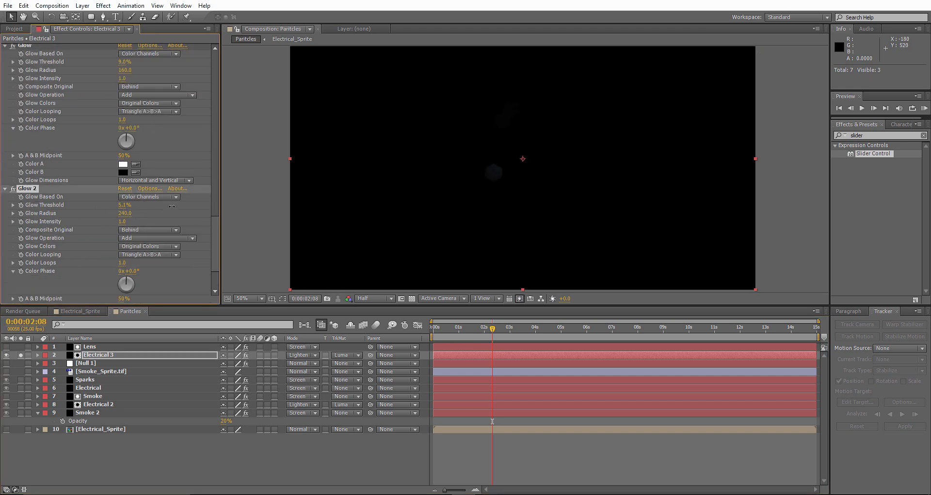
scroll(33, 196, "down", 3)
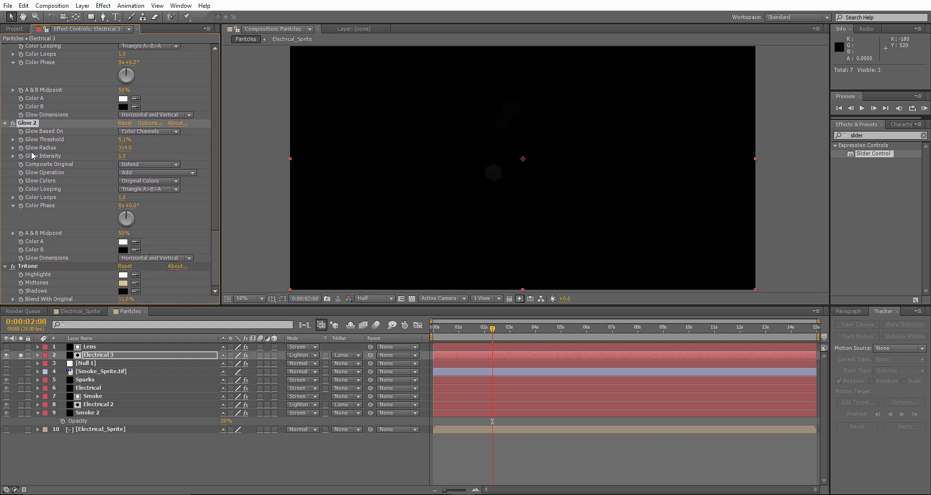
Duplicate Glow 2 on Electrical 3 and lower the Tritone effect's Blend With Original to 26%
key("ctrl+d")
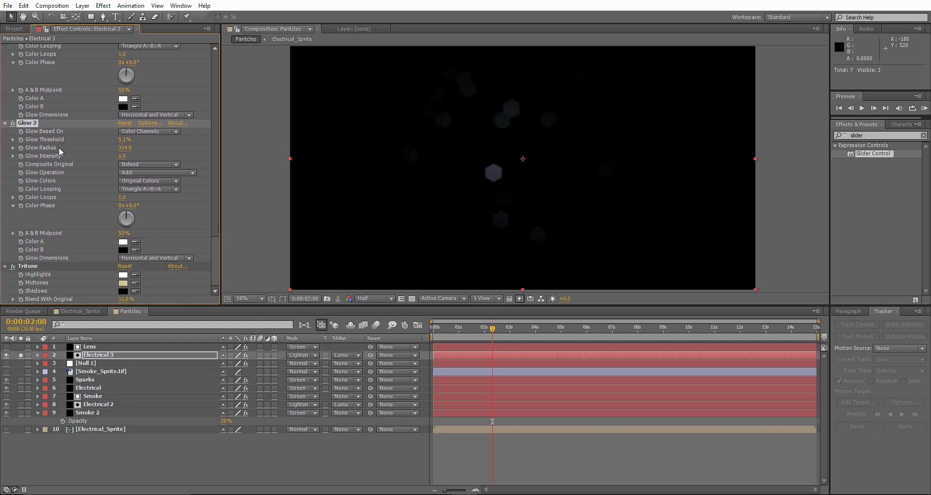
left_click(13, 266)
left_click_drag(126, 298, 116, 298)
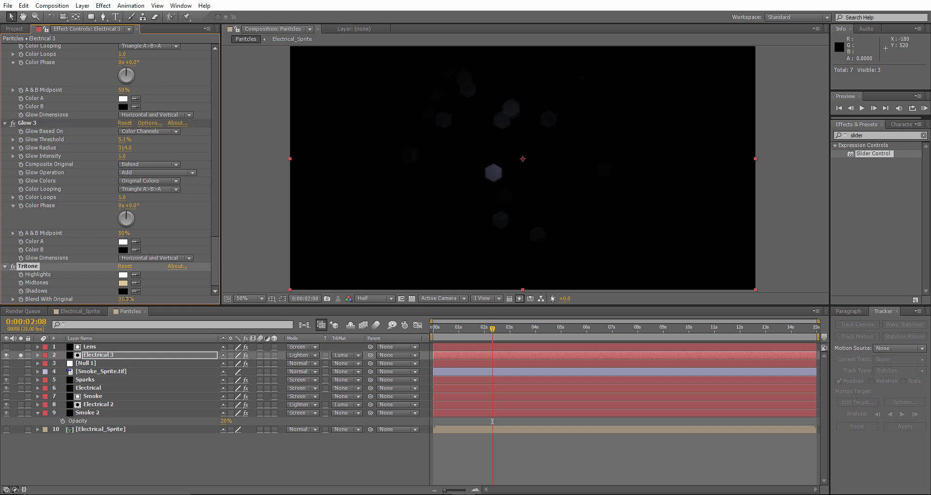
Set the Glow 2 and Glow 3 thresholds to 0.4%, Glow 2's radius to 420 and Glow 3's radius to about 730
scroll(139, 168, "up", 1)
left_click_drag(125, 169, 90, 155)
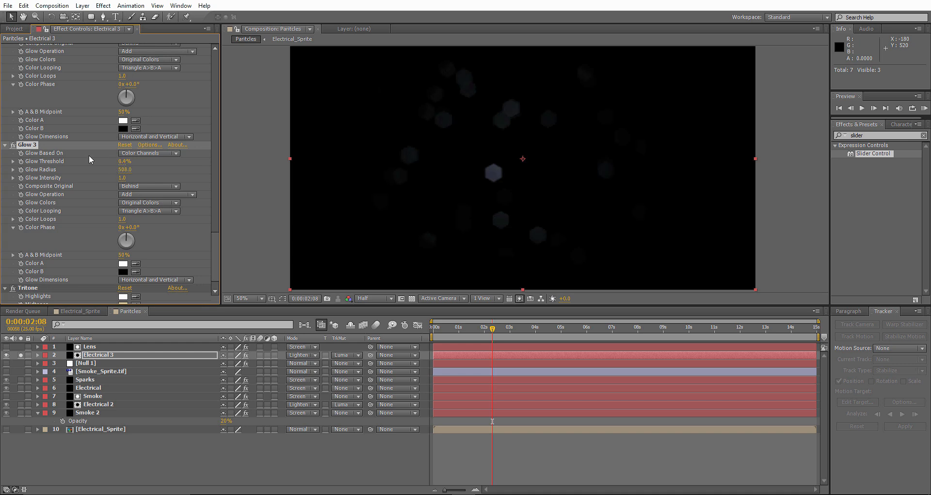
scroll(116, 153, "up", 4)
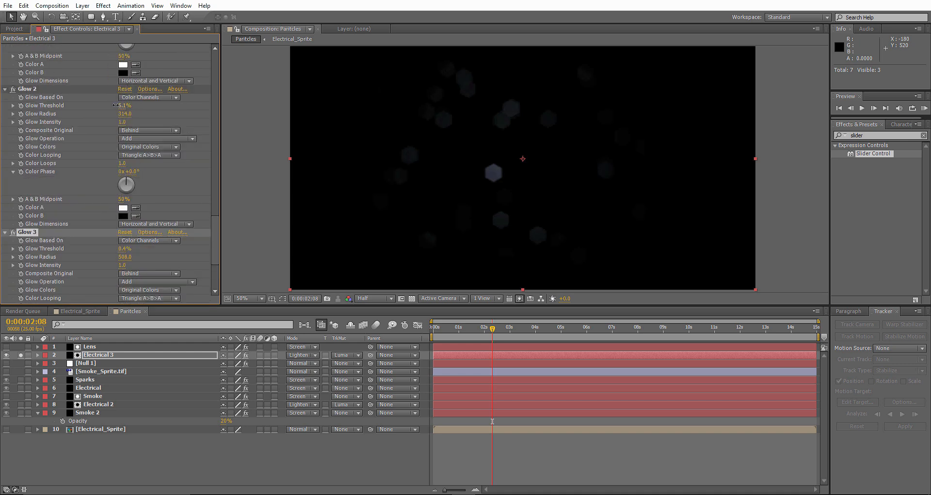
left_click_drag(115, 105, 108, 103)
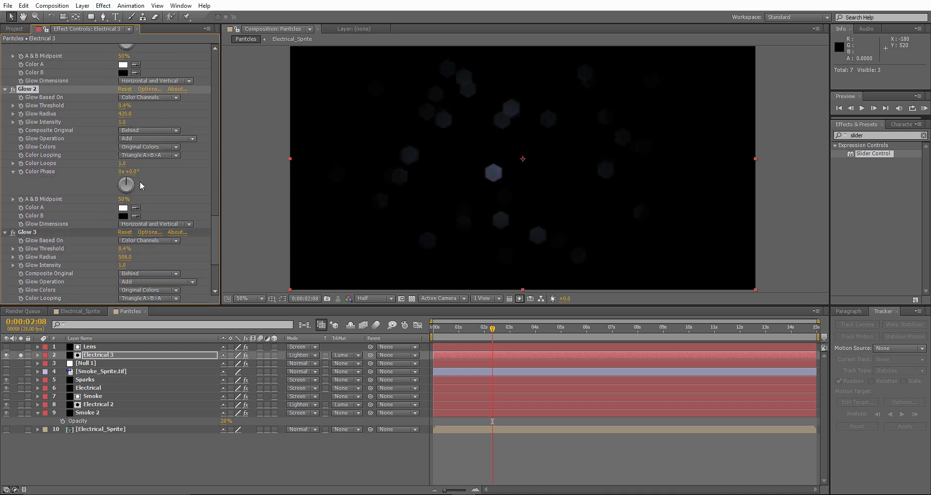
left_click_drag(128, 256, 138, 257)
Set the first Glow effect on Electrical 3 to a 0.4% threshold and a radius of 0
scroll(167, 164, "up", 3)
scroll(157, 139, "up", 3)
left_click(88, 98)
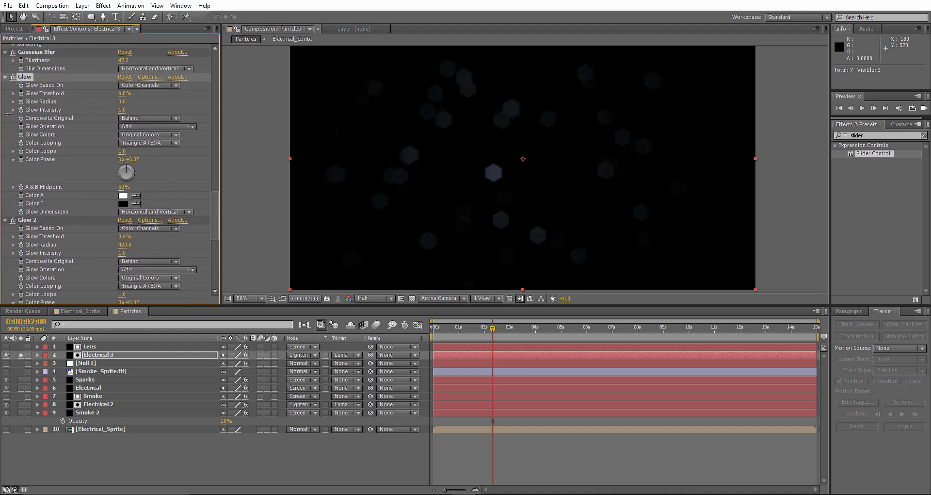
left_click_drag(122, 93, 252, 71)
Set Electrical 3's Gaussian Blur blurriness to 59 and end its solo view
scroll(141, 112, "up", 7)
scroll(130, 146, "down", 5)
scroll(130, 142, "down", 1)
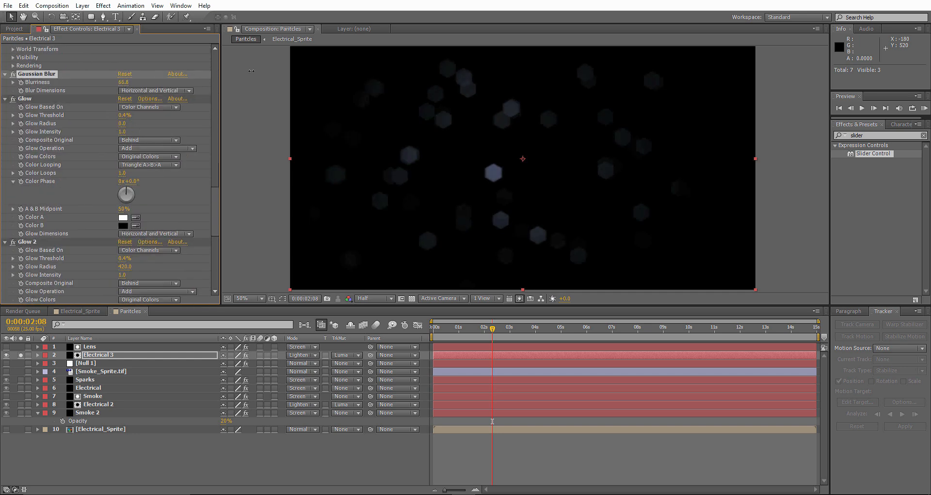
left_click_drag(396, 69, 326, 78)
left_click_drag(124, 82, 92, 80)
left_click(20, 355)
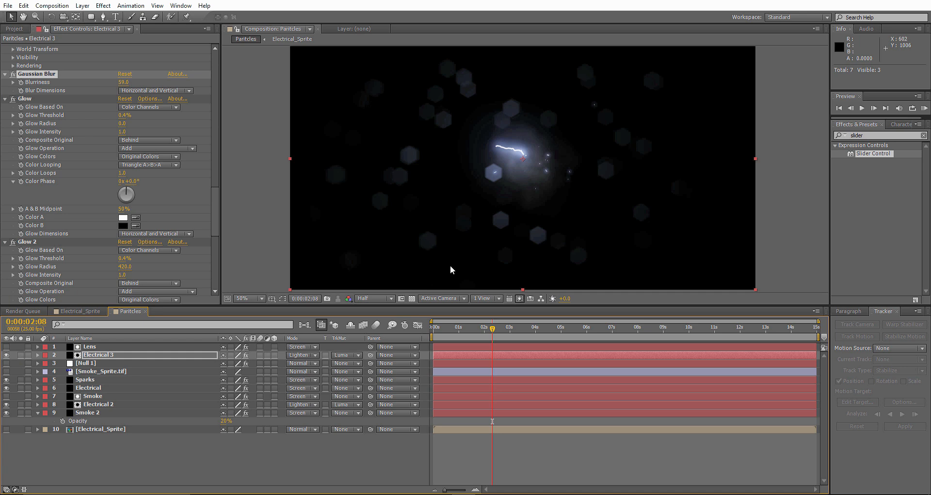
Step back frame by frame to 0:00:01:19 to check how the flashes reveal the lens specks
left_click(850, 109)
left_click(850, 108)
left_click(848, 109)
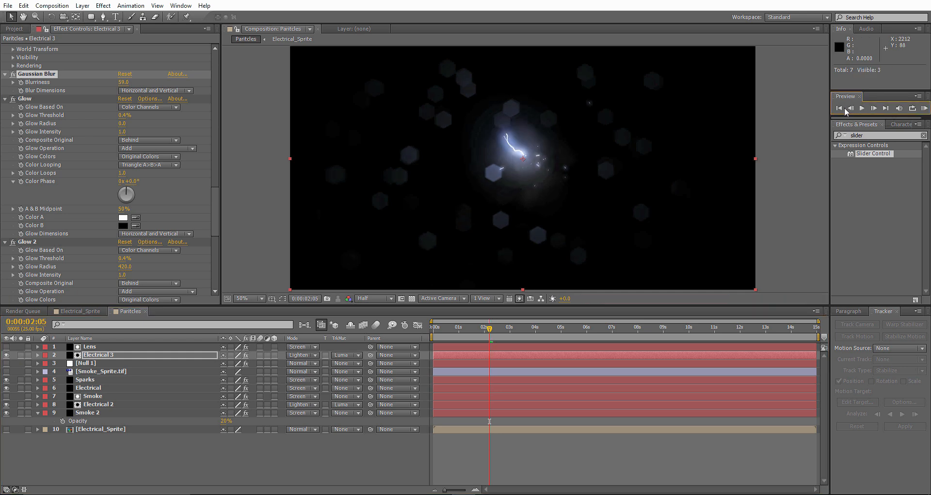
left_click(850, 108)
left_click(850, 109)
left_click(850, 109)
left_click(849, 109)
left_click(850, 109)
left_click(850, 109)
left_click(850, 109)
left_click(850, 109)
left_click(850, 109)
left_click(850, 109)
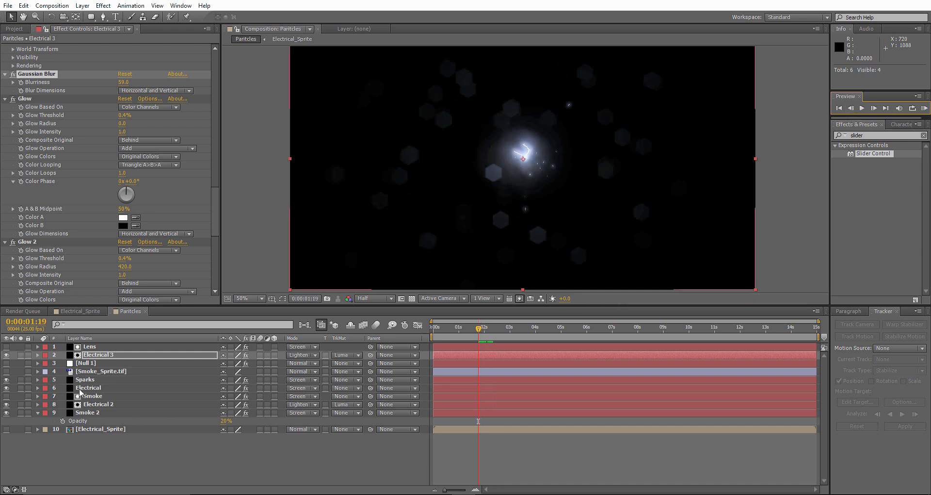
Lower the preview resolution to Quarter and play a RAM preview of the composition
left_click(925, 109)
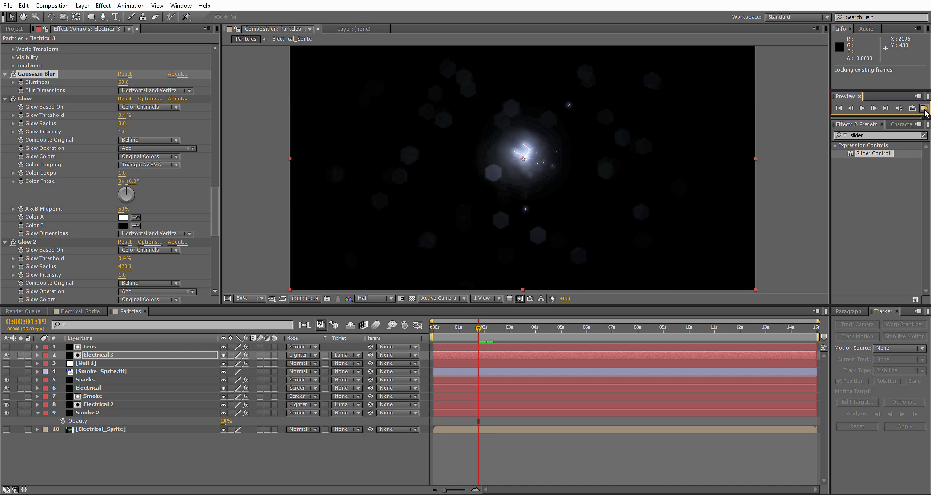
left_click(375, 297)
left_click(380, 356)
left_click(925, 108)
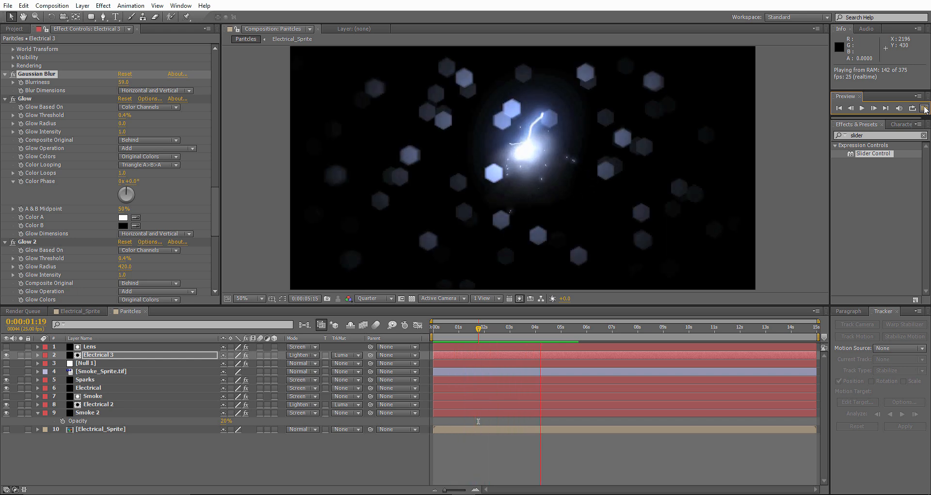
left_click(925, 108)
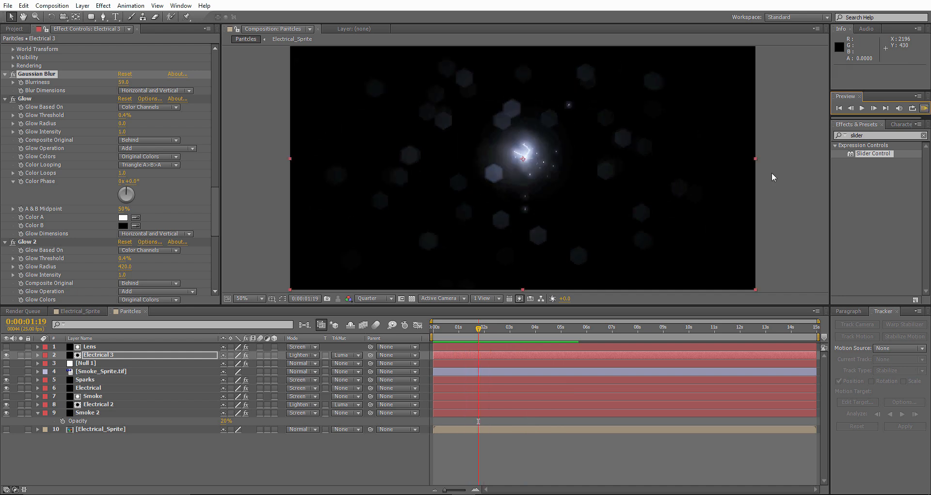
Slightly reduce the Camera Lens Blur radius on the Lens solid
left_click(90, 346)
scroll(134, 249, "down", 5)
left_click(125, 153)
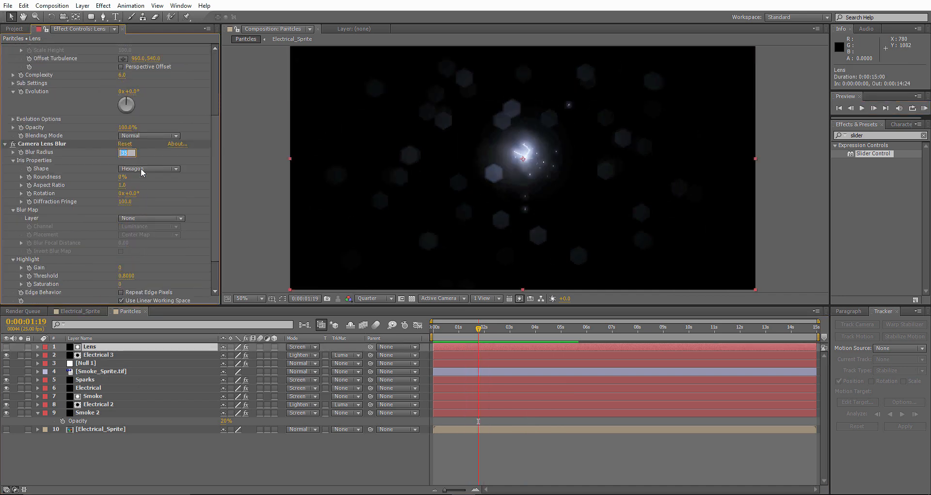
key("Return")
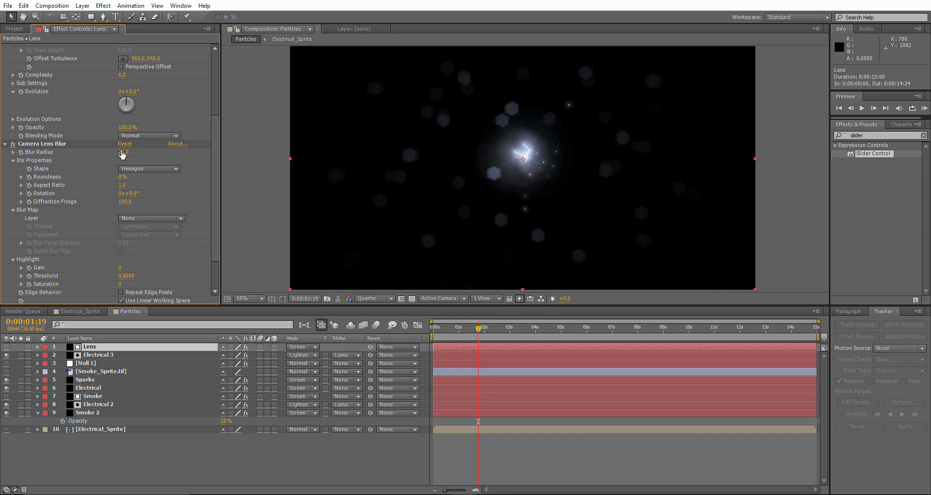
left_click(189, 180)
On Electrical 3, increase the Gaussian Blur and set Glow to a 5.1% threshold and radius 123, and Glow 2's threshold to 2%
left_click(91, 355)
scroll(119, 213, "down", 10)
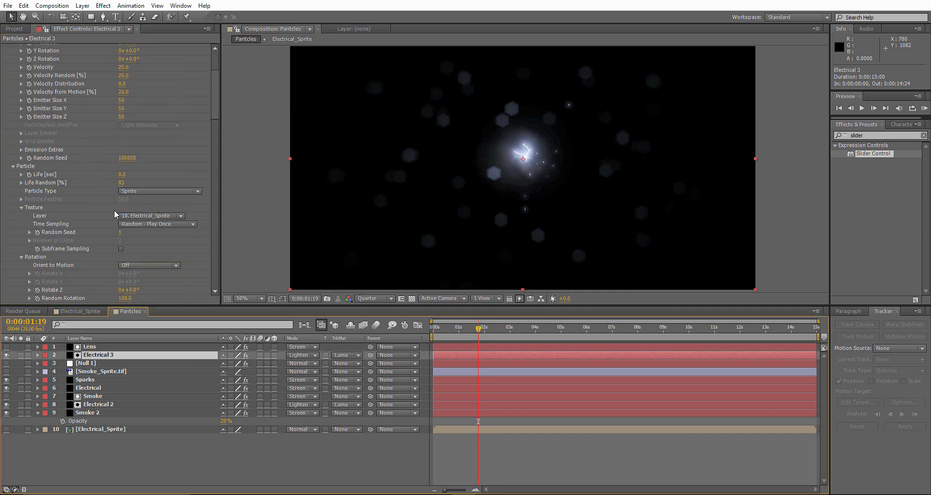
scroll(134, 204, "down", 3)
left_click_drag(123, 154, 131, 155)
left_click_drag(121, 189, 156, 194)
key("ctrl+d")
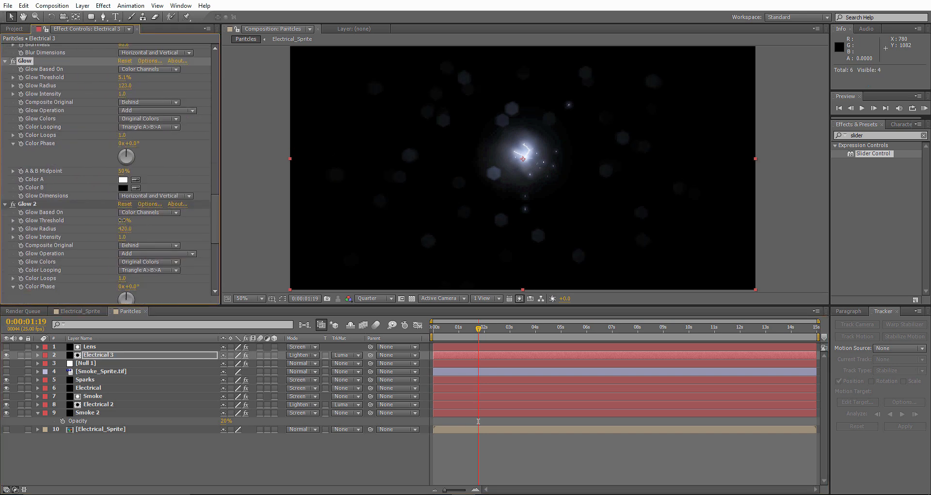
At Full preview resolution, set Electrical 3's Glow 3 to 0% threshold and radius 715, and Glow 2 to 0% threshold and radius 392
left_click(375, 298)
left_click(369, 314)
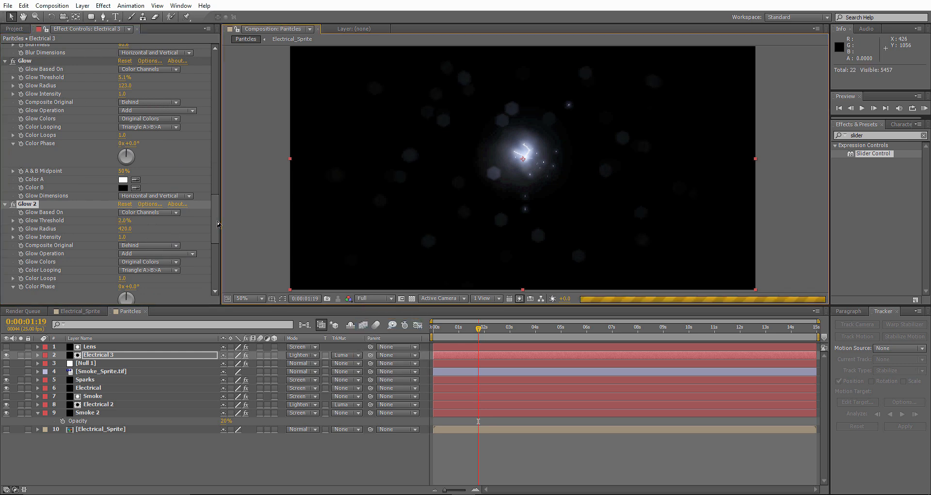
scroll(214, 213, "down", 6)
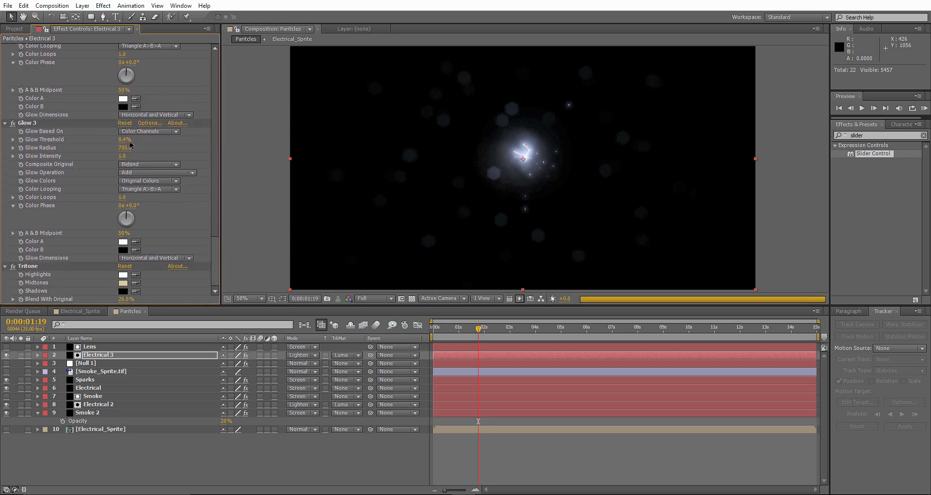
left_click_drag(124, 140, 108, 148)
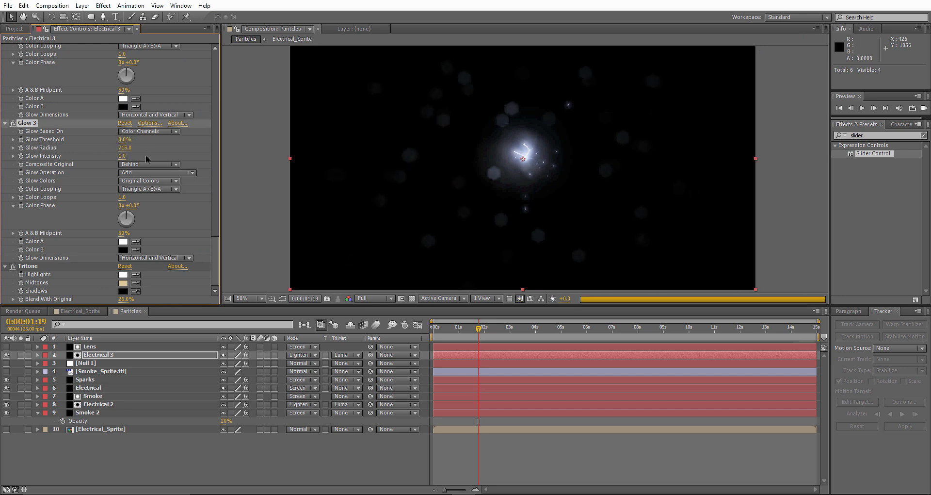
left_click_drag(214, 258, 220, 234)
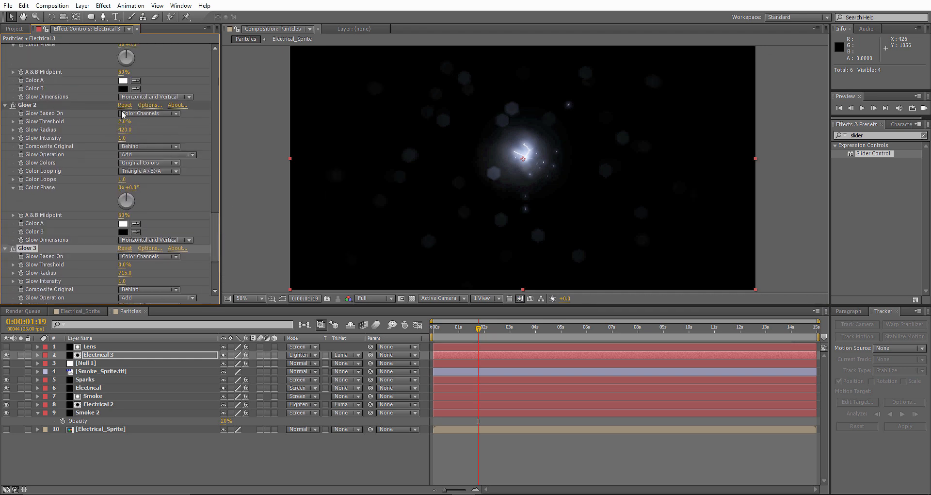
left_click_drag(122, 121, 101, 117)
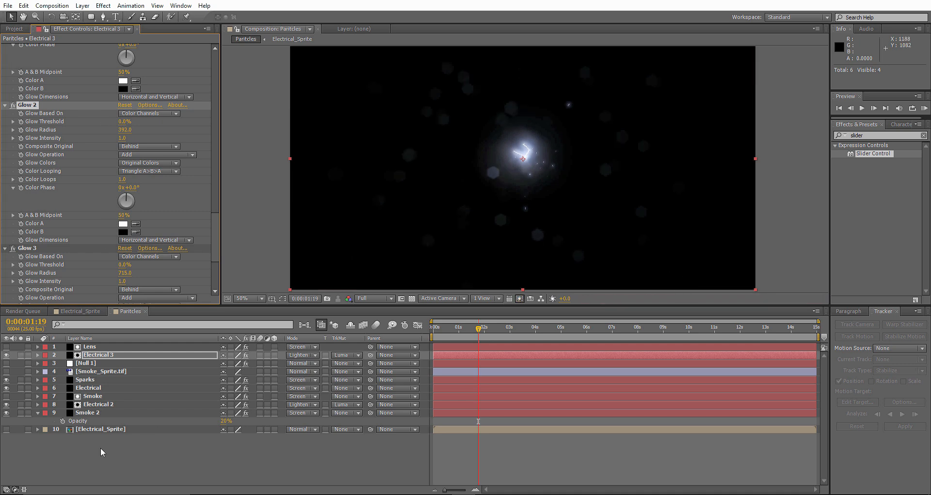
right_click(82, 446)
mouse_move(127, 345)
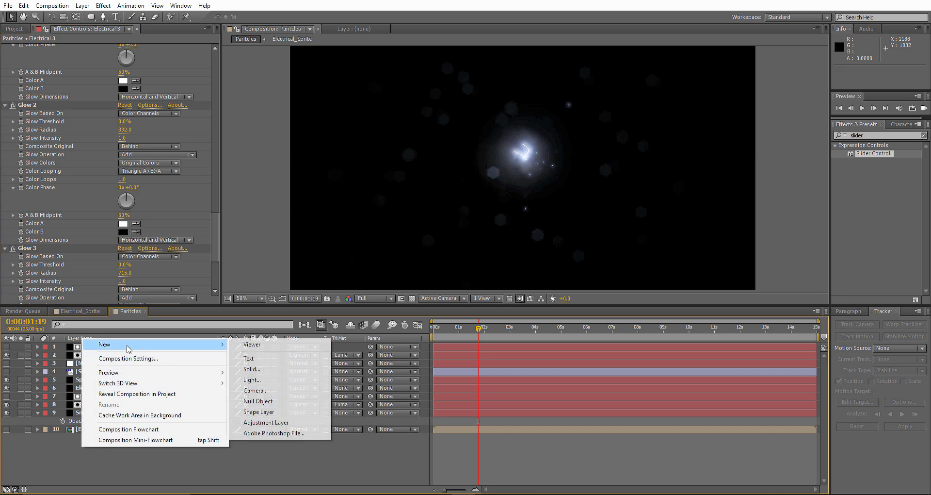
left_click(265, 424)
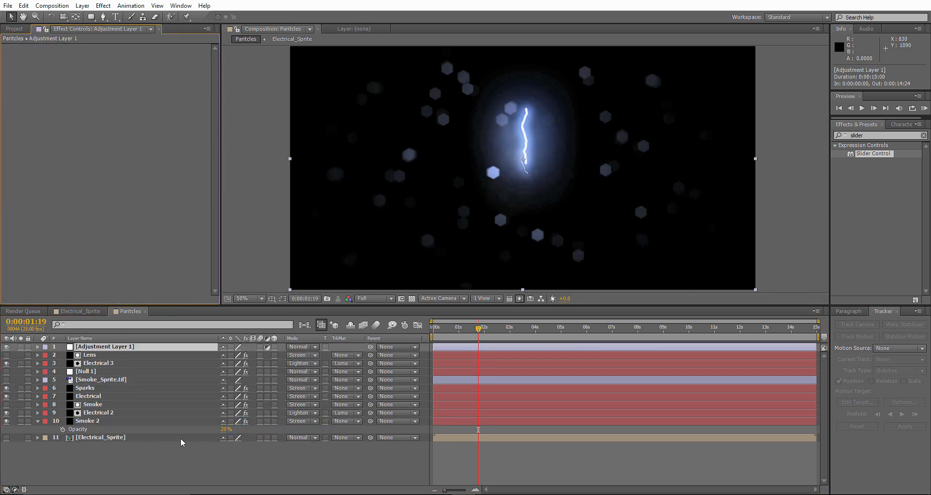
left_click(99, 364)
left_click(103, 348)
key("Delete")
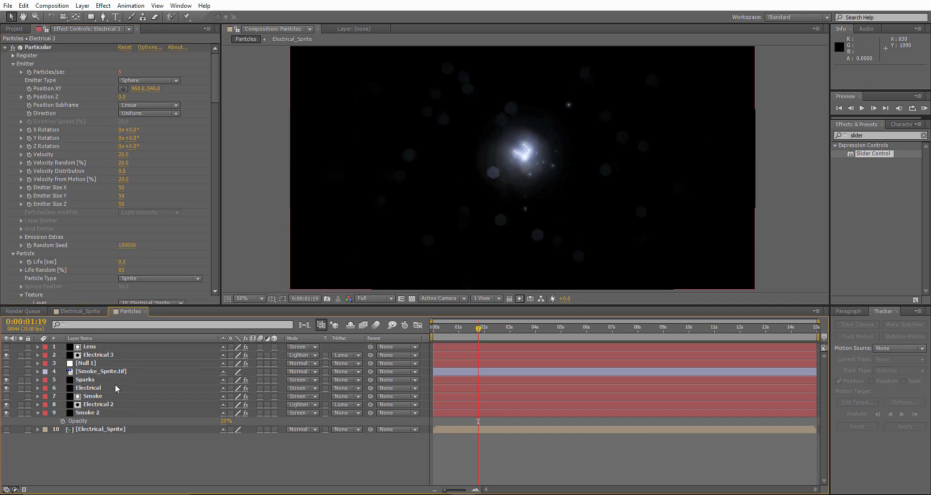
Pre-compose all layers of the Particles composition into a new composition named Electrical, moving all attributes into it
left_click(97, 429)
key("ctrl+a")
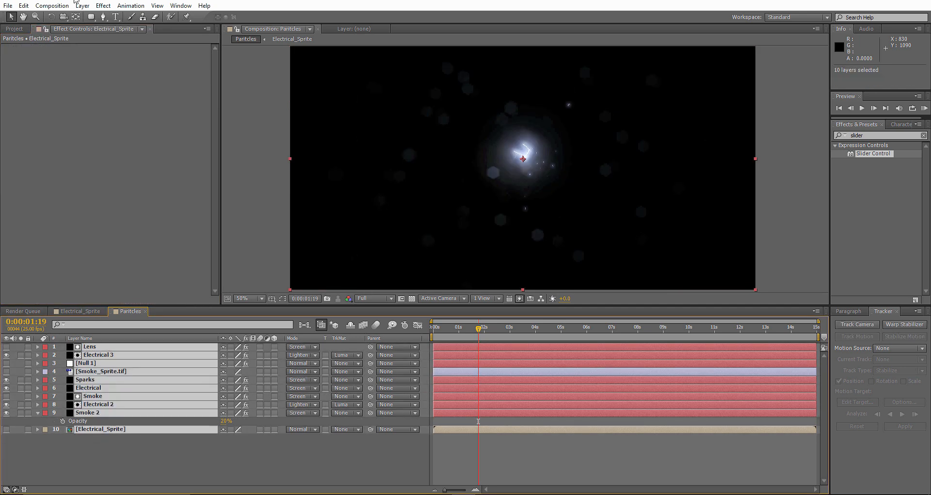
left_click(82, 6)
left_click(119, 360)
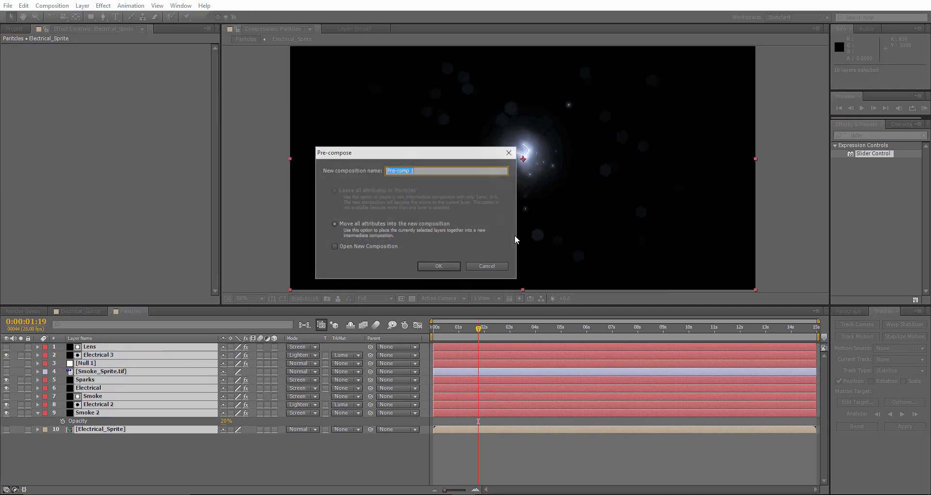
type("Electrical")
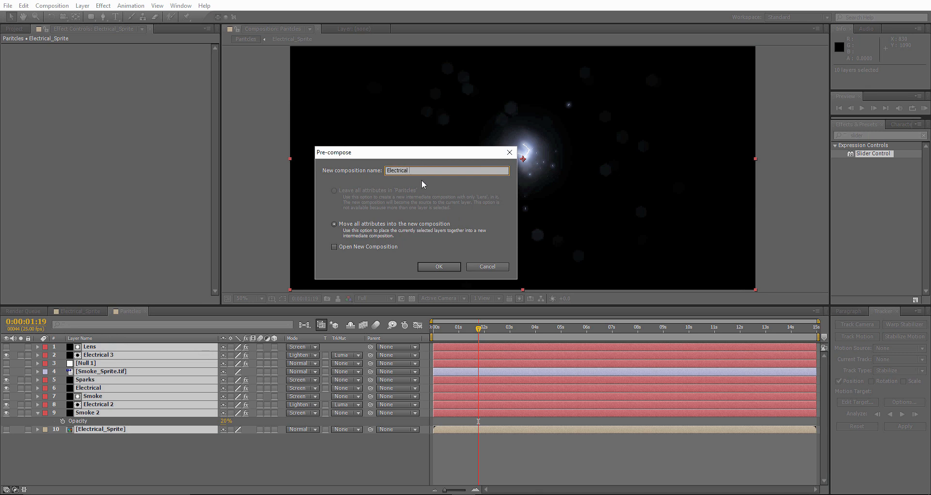
left_click(439, 267)
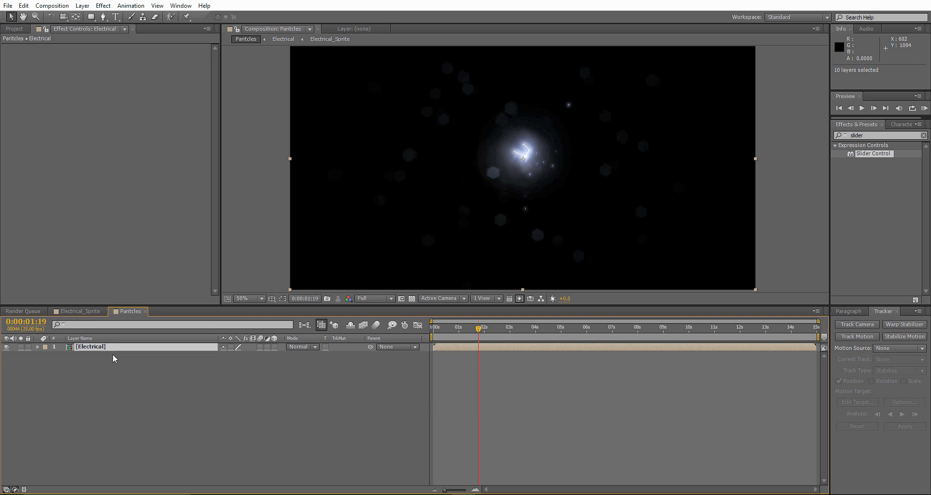
Apply the Add Grain effect to the pre-composed Electrical layer
right_click(107, 349)
mouse_move(145, 270)
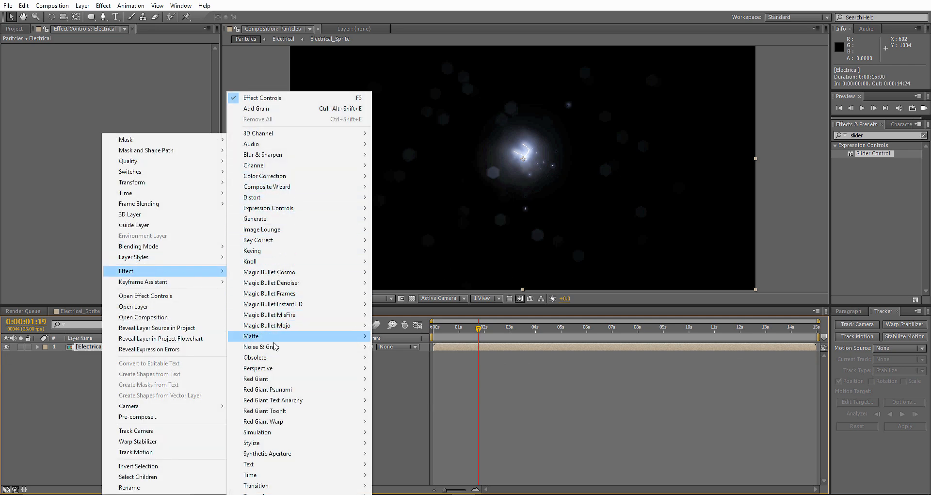
mouse_move(301, 347)
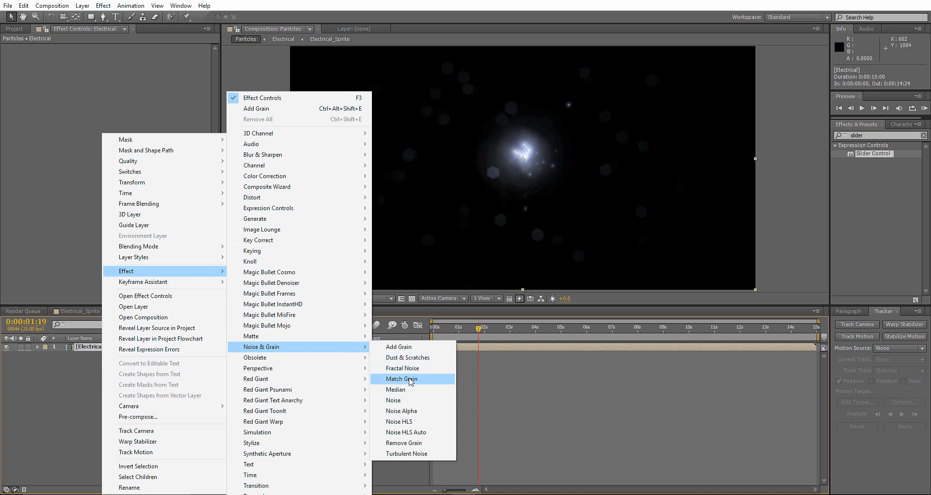
left_click(399, 346)
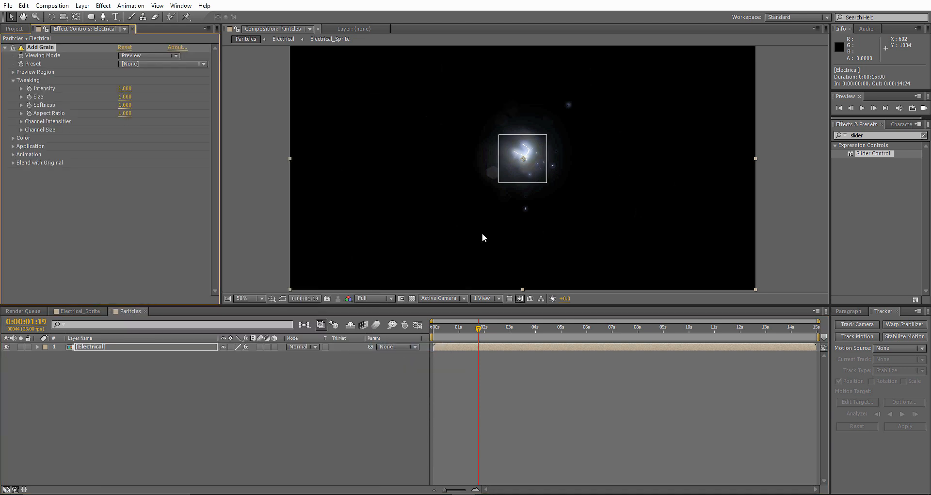
Open the Electrical pre-composition and toggle the transparency grid to check whether its background is opaque
left_click(86, 310)
left_click(127, 311)
double_click(97, 347)
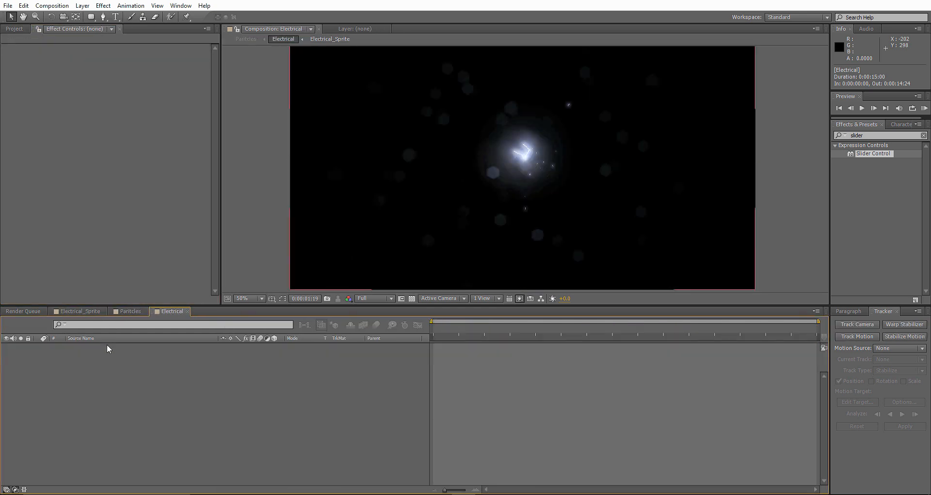
left_click(414, 297)
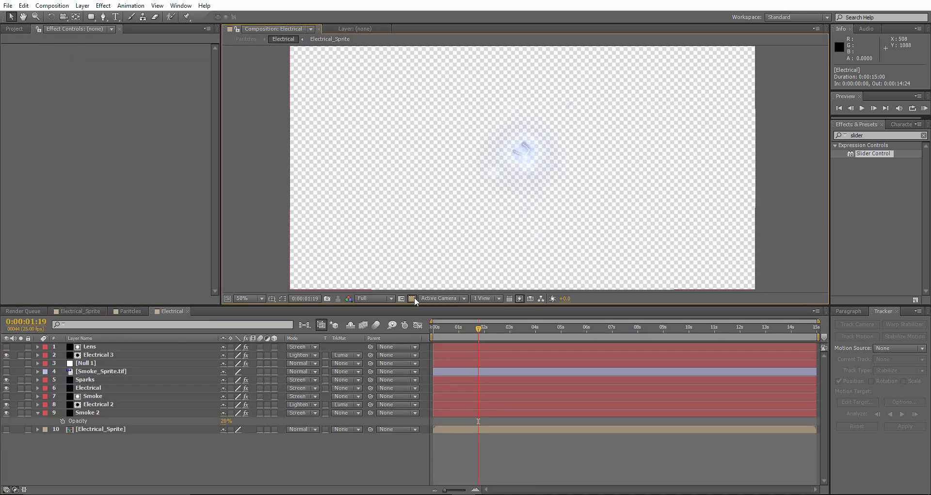
left_click(412, 298)
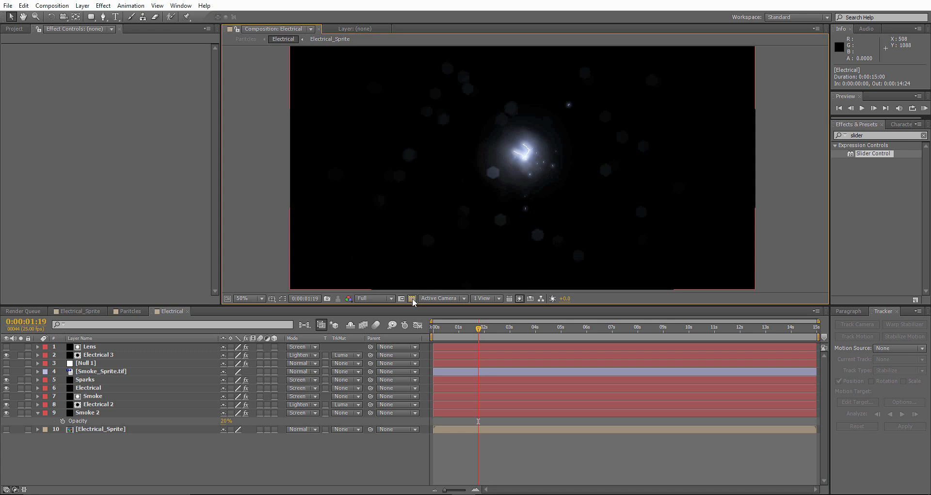
left_click(412, 298)
left_click(412, 299)
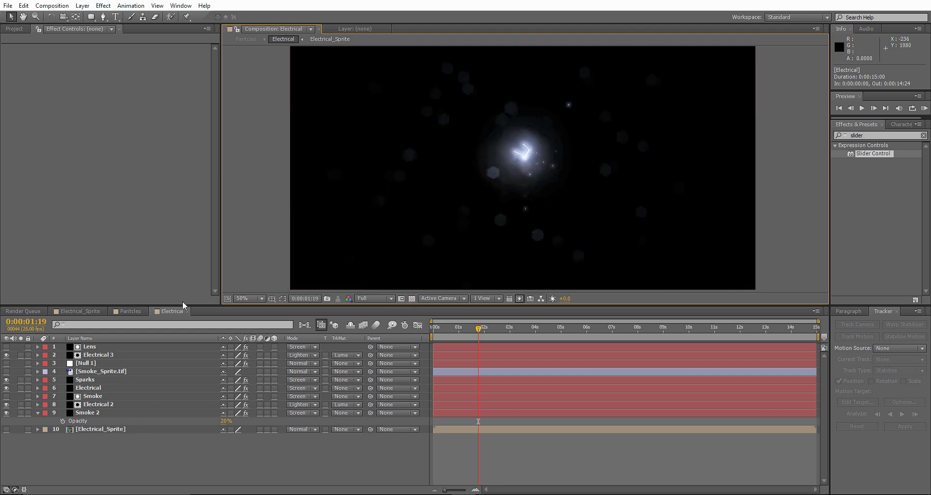
Add a 1920 x 1080 black solid beneath all layers in the Electrical composition, check its transparency, and return to the Particles composition
right_click(80, 452)
mouse_move(103, 349)
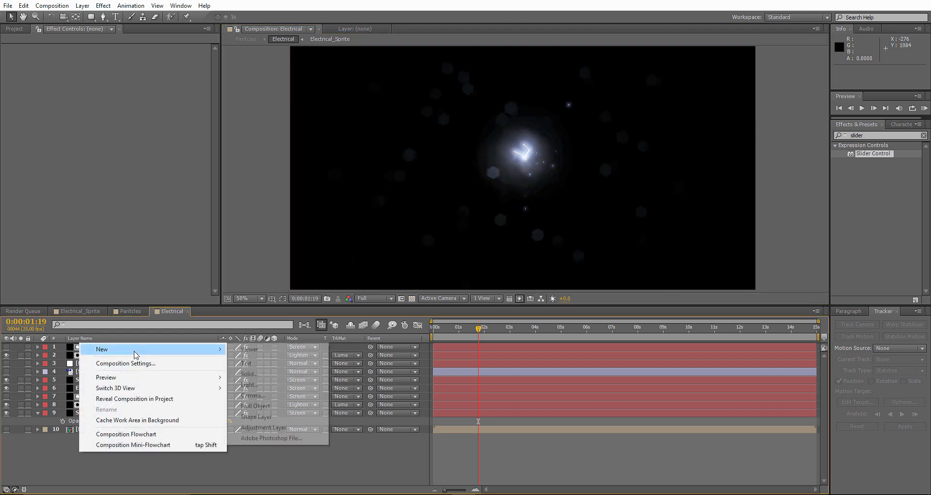
left_click(249, 374)
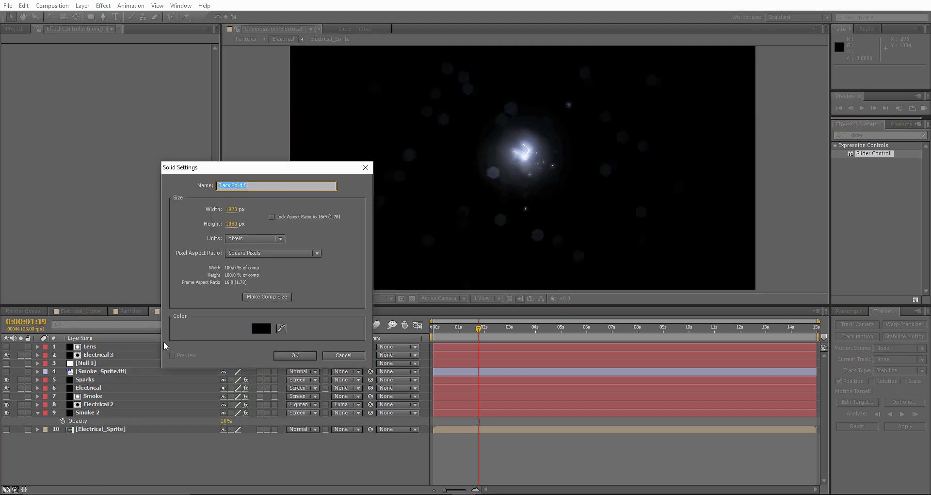
left_click(295, 355)
left_click_drag(95, 348, 107, 445)
left_click(412, 300)
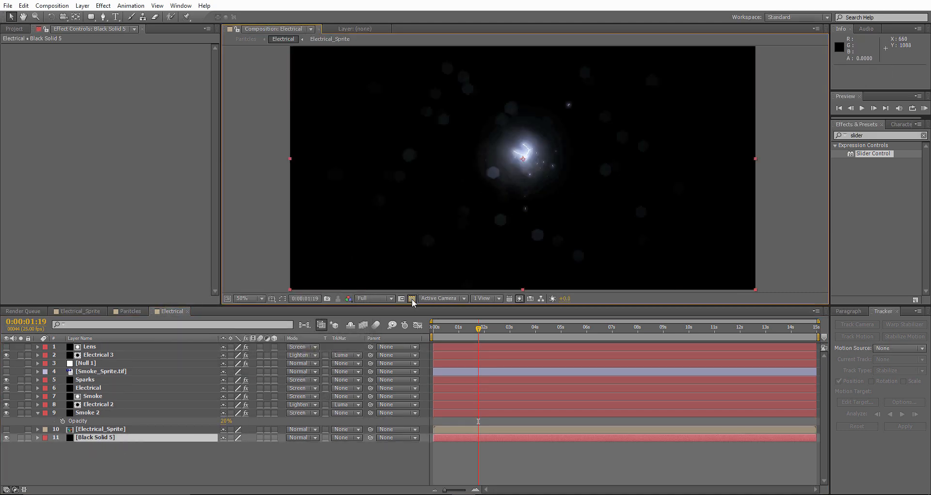
left_click(135, 311)
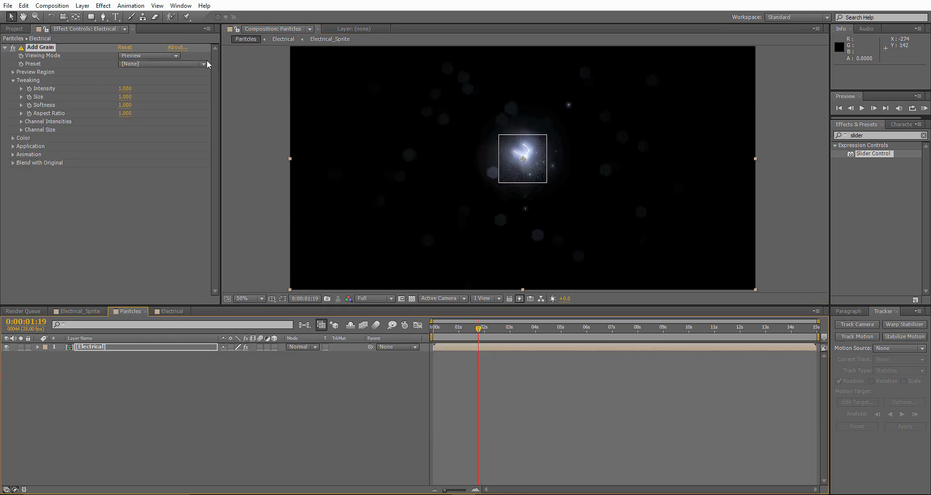
Set the Add Grain effect's viewing mode to Final Output and its intensity to 0.1
left_click(148, 56)
left_click(151, 87)
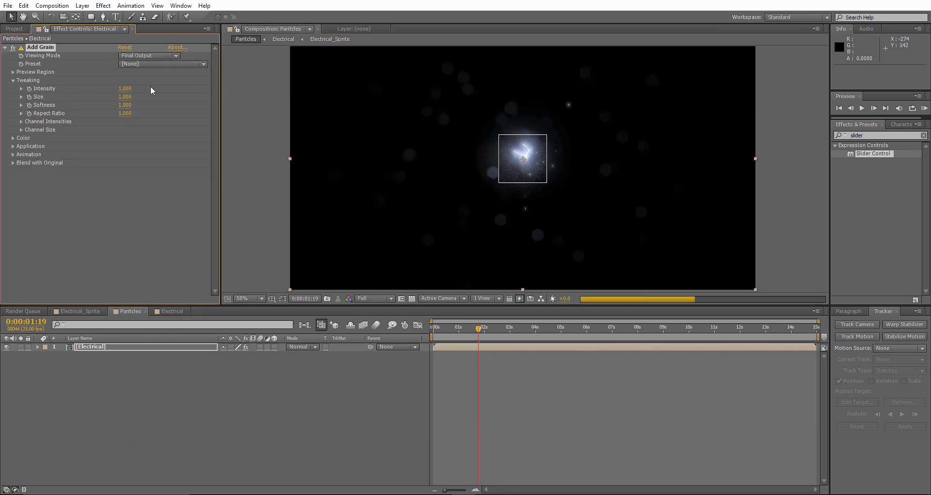
left_click(126, 88)
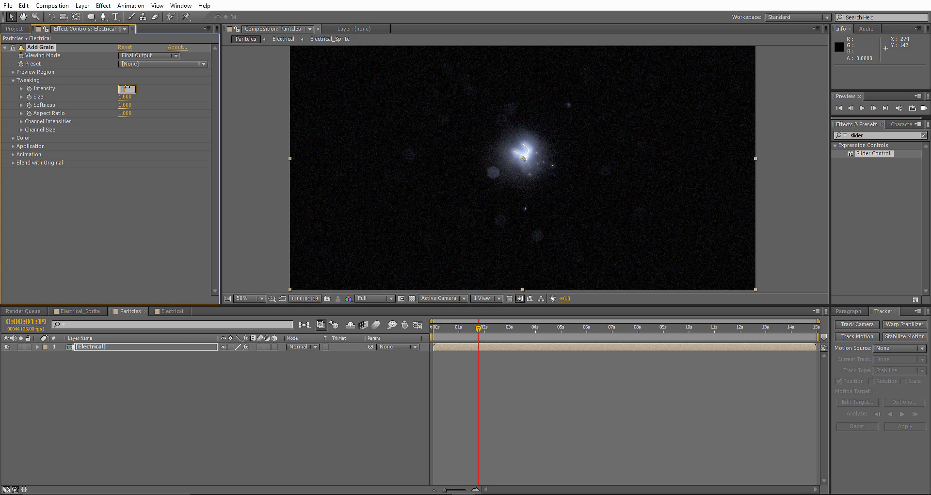
type("0.1")
left_click(127, 183)
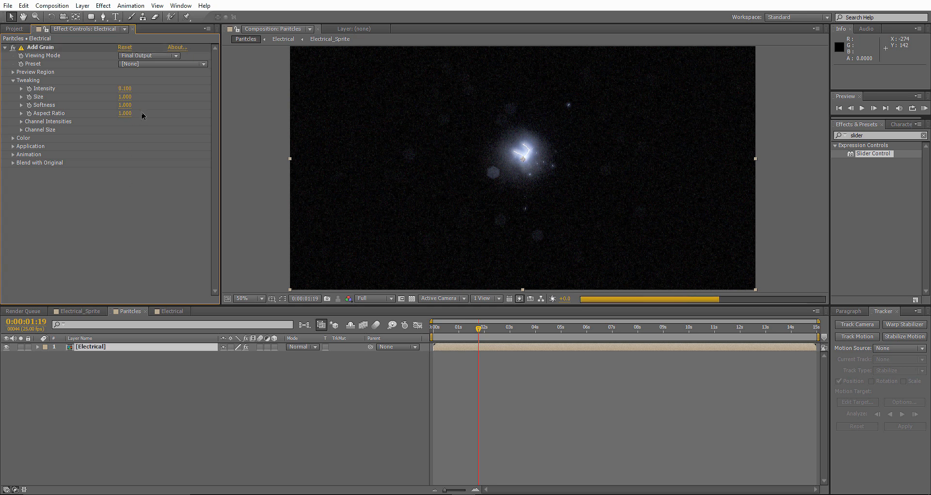
Try a grain size of 0.2 with an intensity of 0.2, then return the intensity to 0.1
left_click(124, 97)
type("0.2")
key("Return")
left_click(125, 89)
type("0.2")
left_click(100, 235)
left_click(127, 97)
left_click(126, 88)
type("0.1")
left_click(120, 196)
Inspect the grain up close and set its size to 0.1
scroll(507, 180, "up", 1)
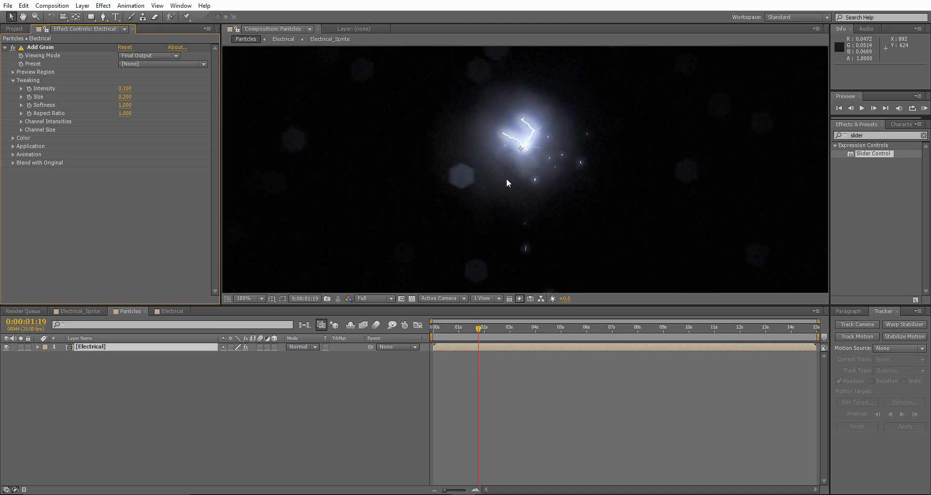
scroll(507, 180, "up", 1)
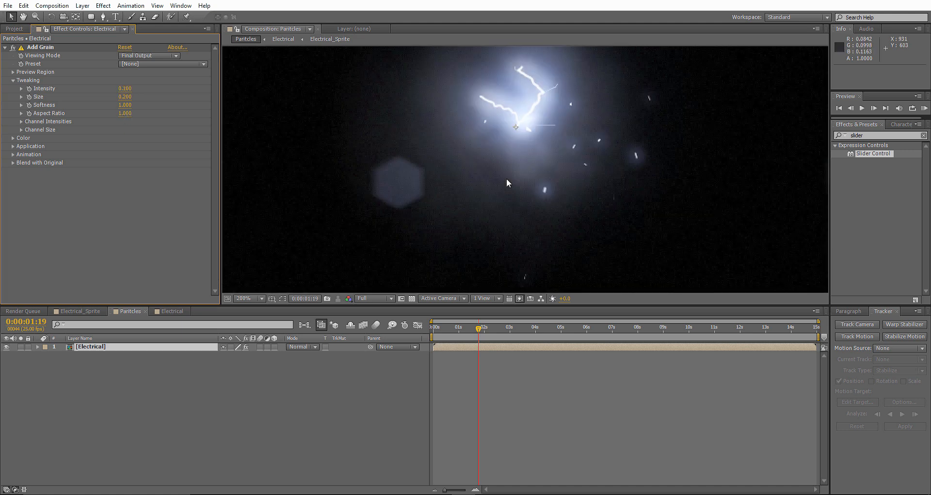
left_click(12, 49)
left_click(125, 96)
type("0.1")
key("Return")
scroll(560, 126, "down", 3)
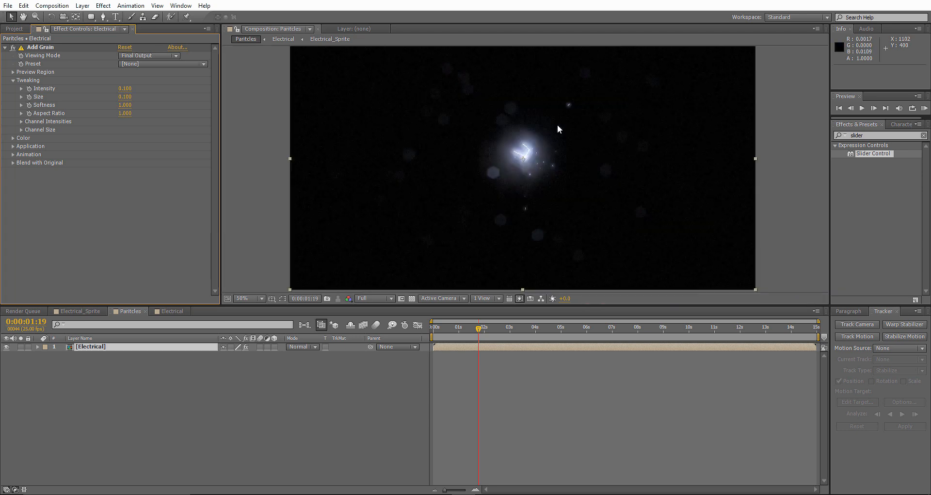
Check the composition's transparency and apply the Set Matte effect to the Electrical layer
left_click(104, 395)
left_click(413, 298)
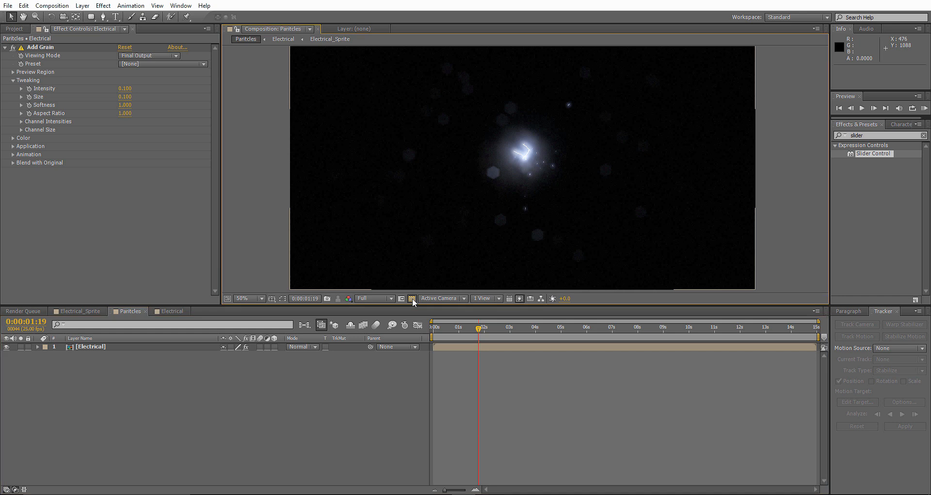
left_click(104, 348)
right_click(100, 348)
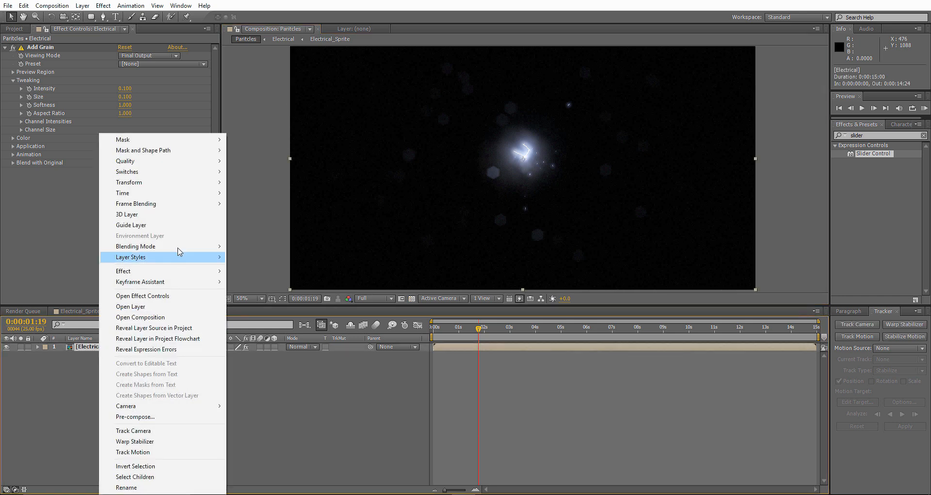
mouse_move(161, 271)
mouse_move(283, 167)
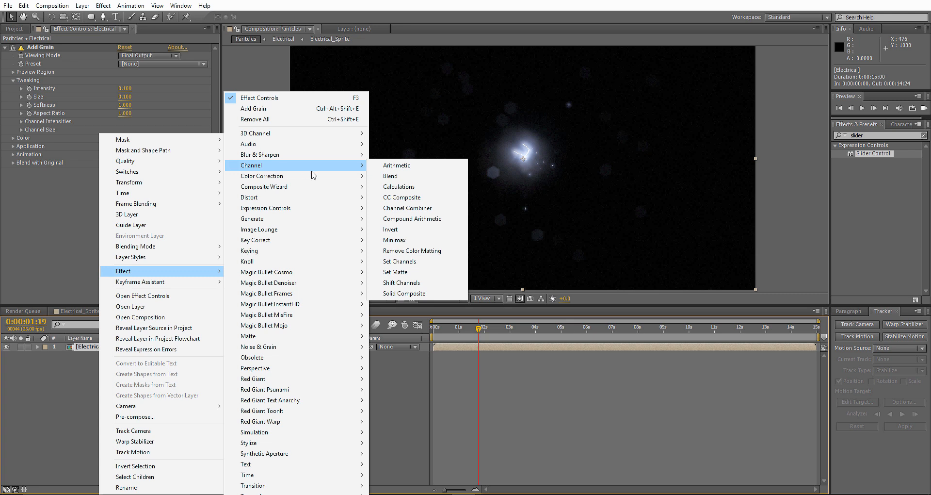
left_click(396, 272)
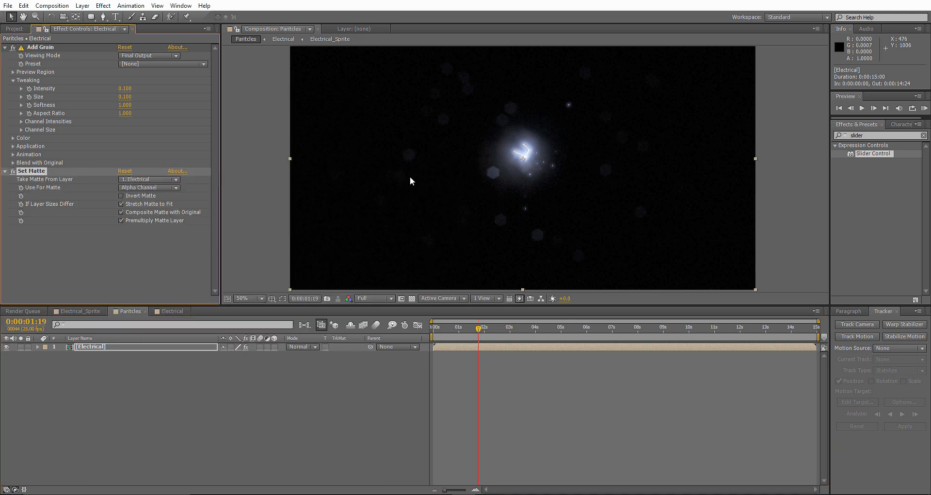
Try Blue Channel, Luminance and Lightness as the channel Set Matte uses for the matte
left_click(143, 180)
left_click(95, 244)
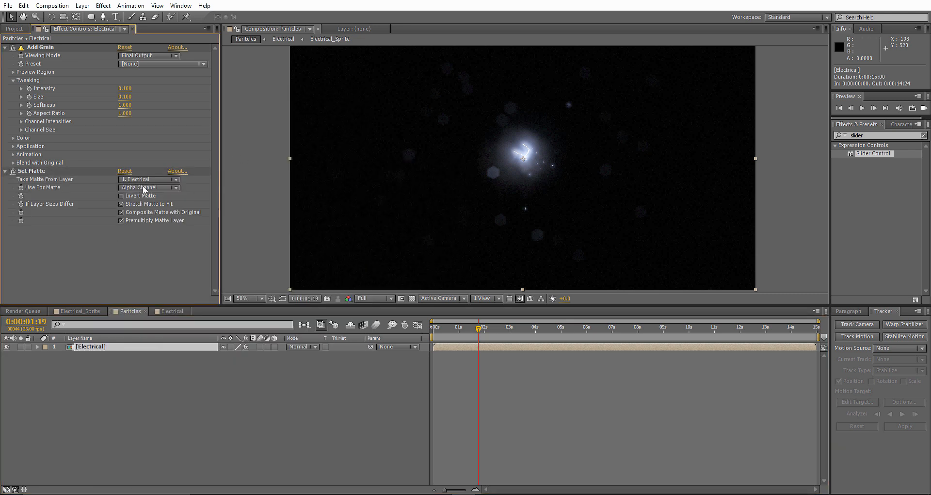
left_click(146, 187)
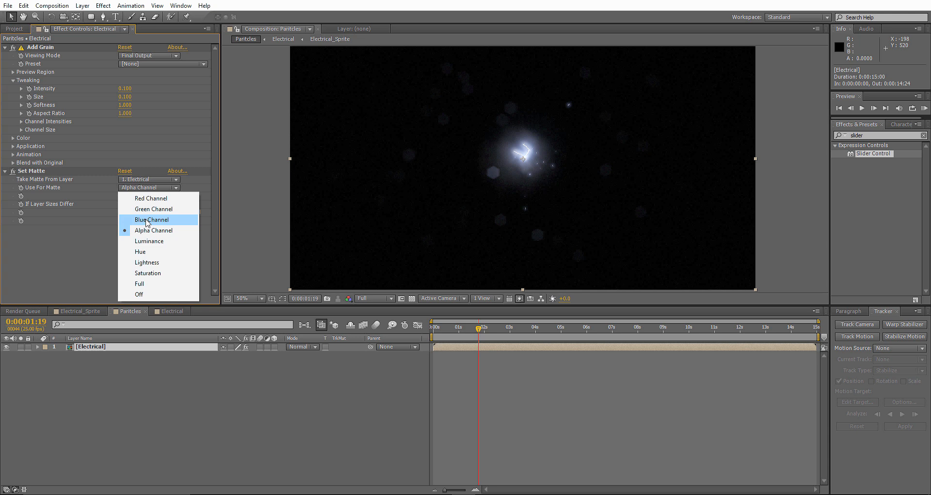
left_click(147, 220)
left_click(144, 188)
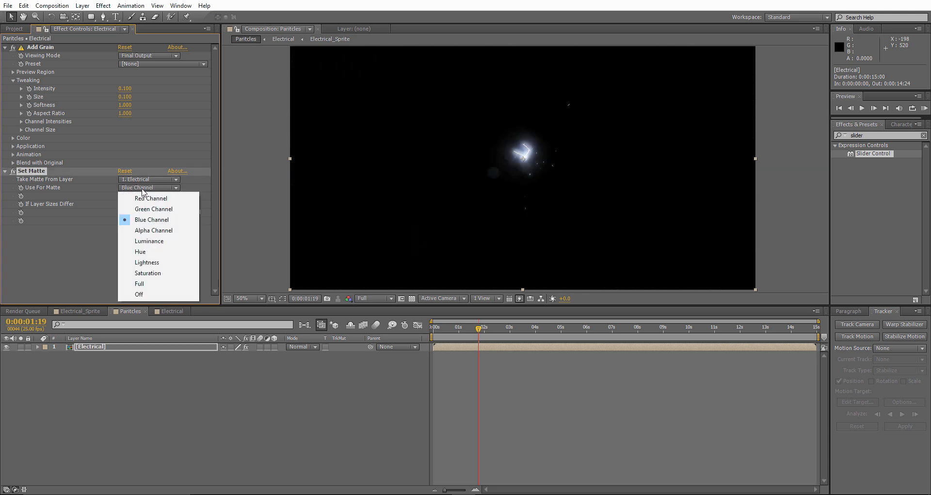
left_click(151, 242)
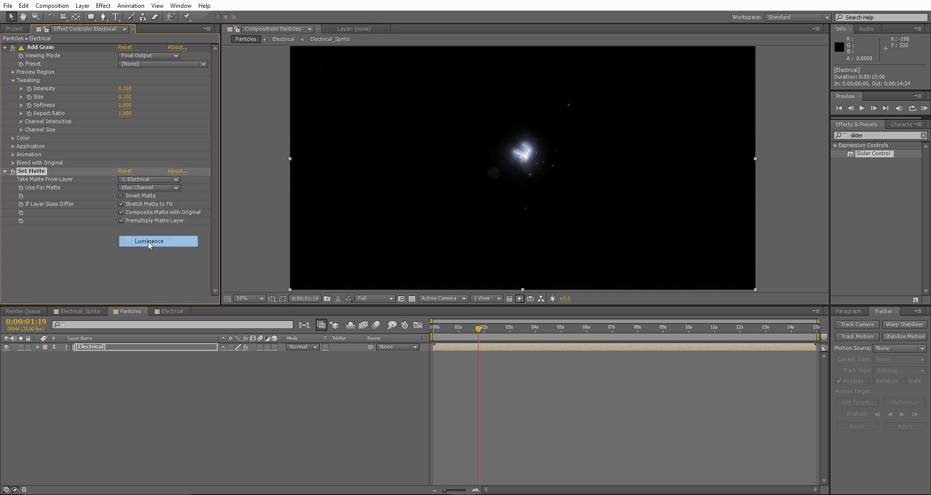
left_click(146, 188)
left_click(155, 263)
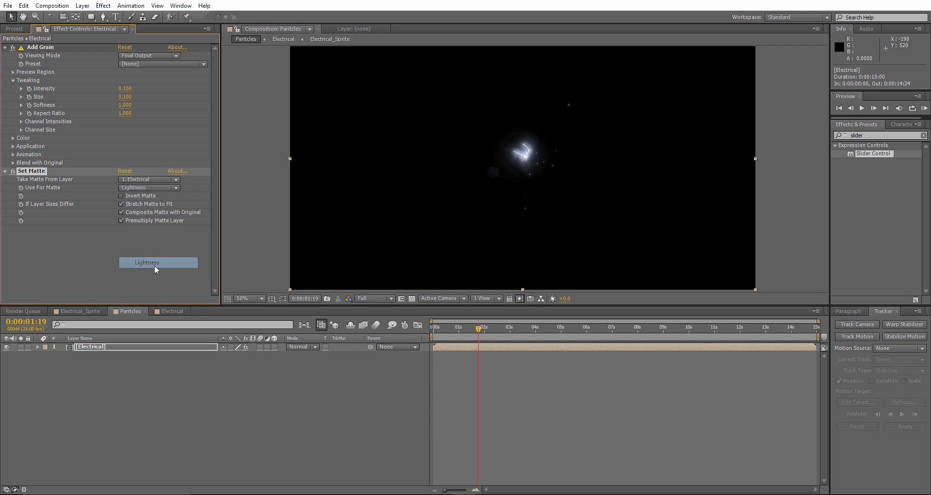
Apply the Remove Color Matting effect to the Electrical layer
right_click(90, 348)
mouse_move(129, 270)
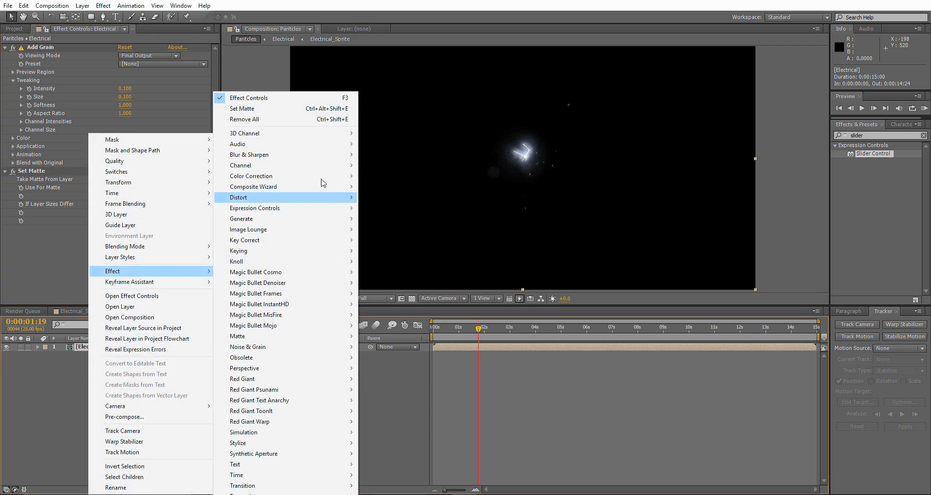
mouse_move(324, 166)
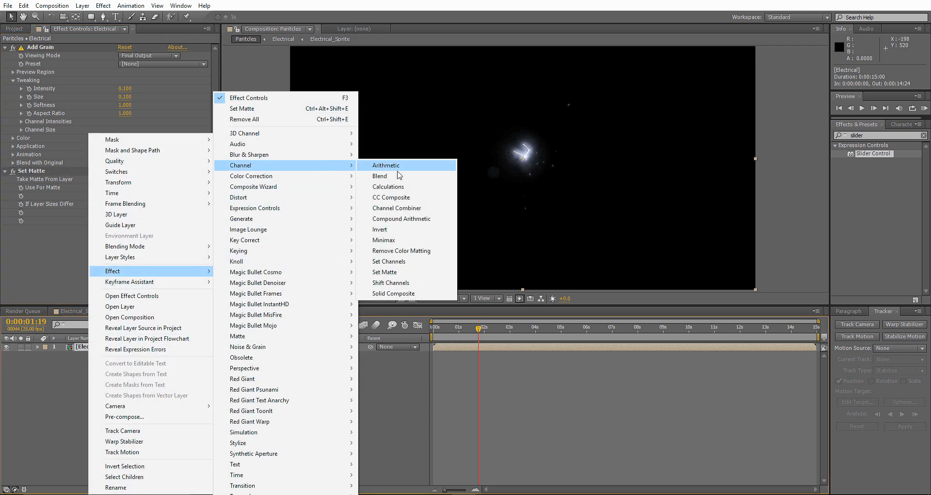
left_click(408, 254)
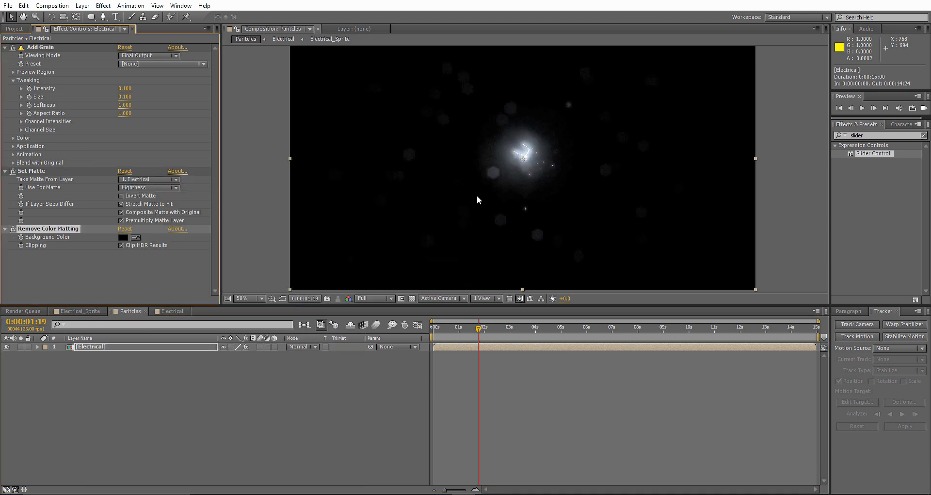
scroll(506, 172, "up", 2)
Compare the image with the Set Matte and Remove Color Matting effects switched off and on
left_click(13, 171)
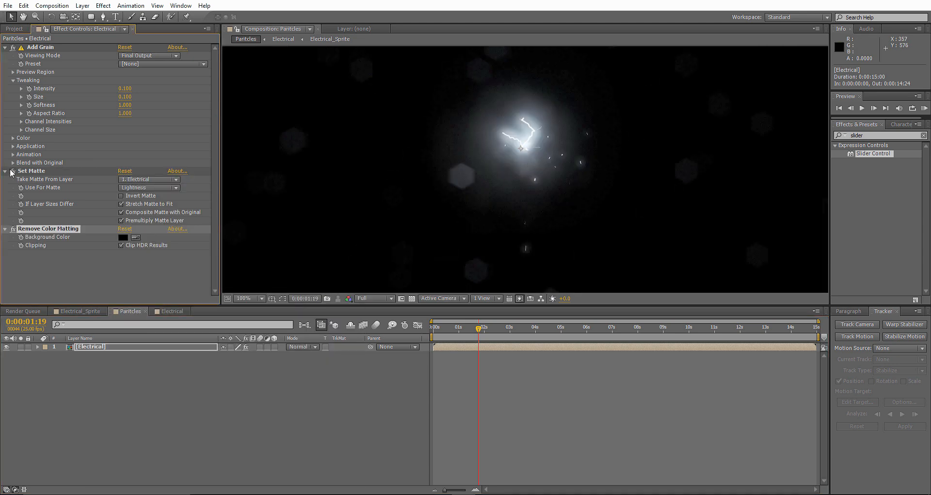
left_click(13, 229)
left_click(12, 229)
left_click(13, 171)
Set the Set Matte effect to use the Blue Channel for the matte, and check the result and its transparency
left_click(146, 187)
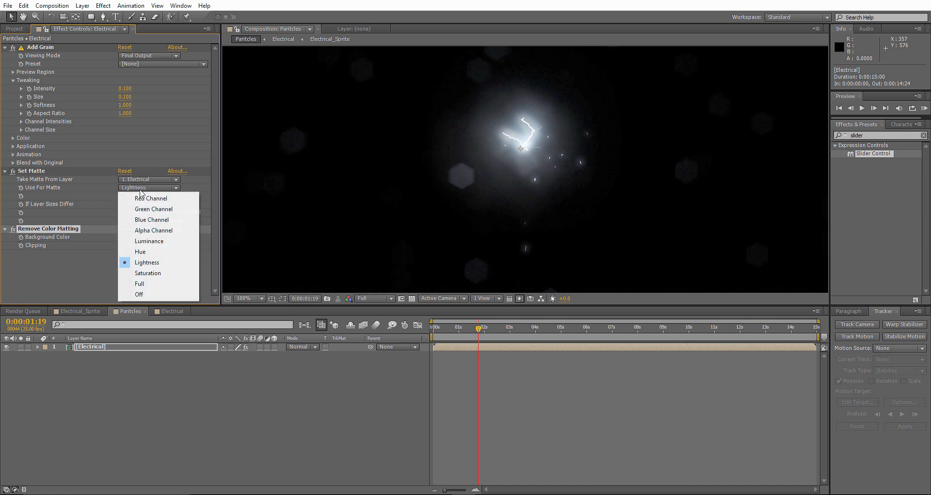
left_click(151, 220)
left_click(13, 229)
left_click(13, 171)
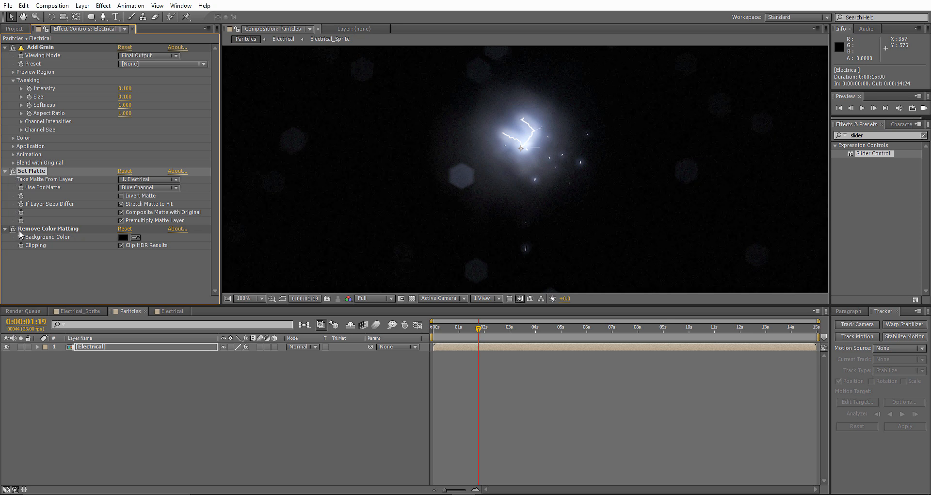
left_click(411, 298)
left_click(413, 299)
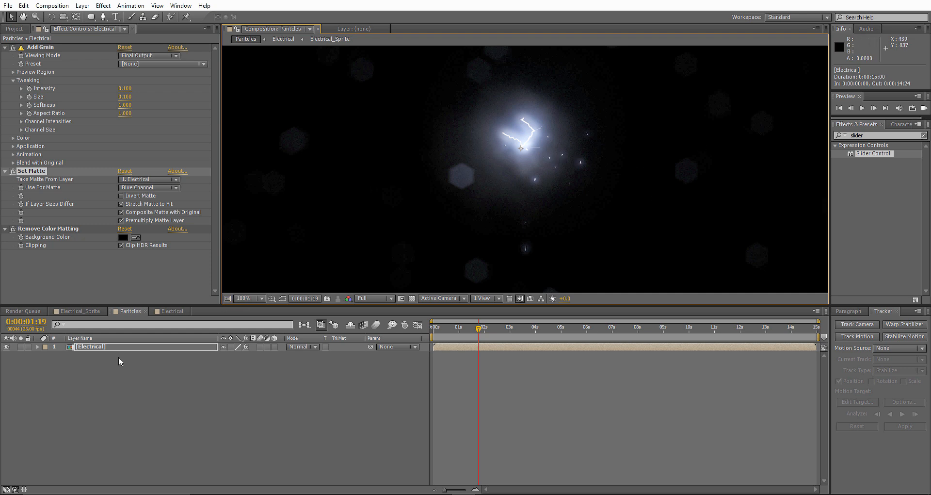
right_click(103, 350)
mouse_move(165, 247)
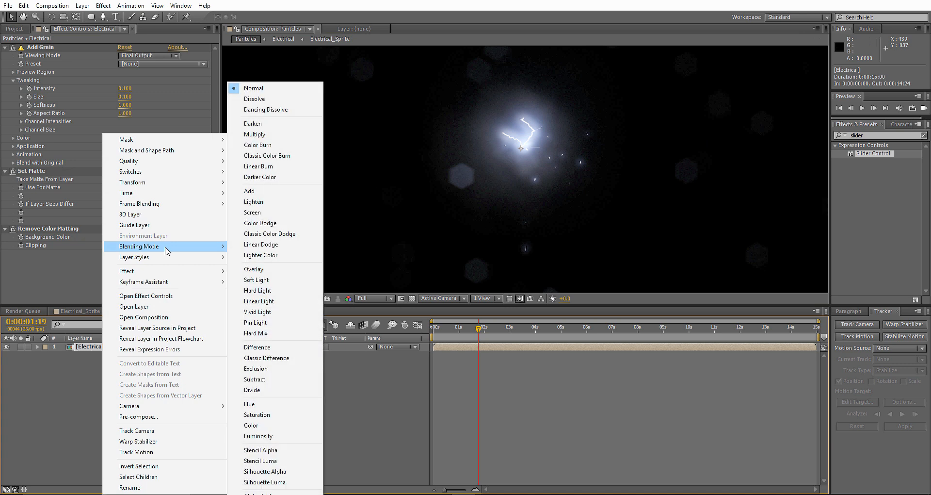
left_click(37, 278)
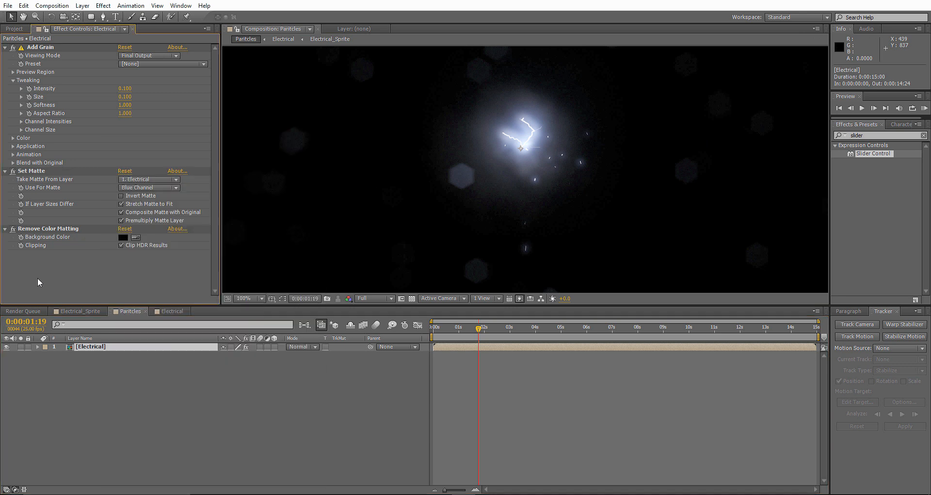
Disable and collapse the Set Matte and Remove Color Matting effects on the Electrical layer
left_click(13, 229)
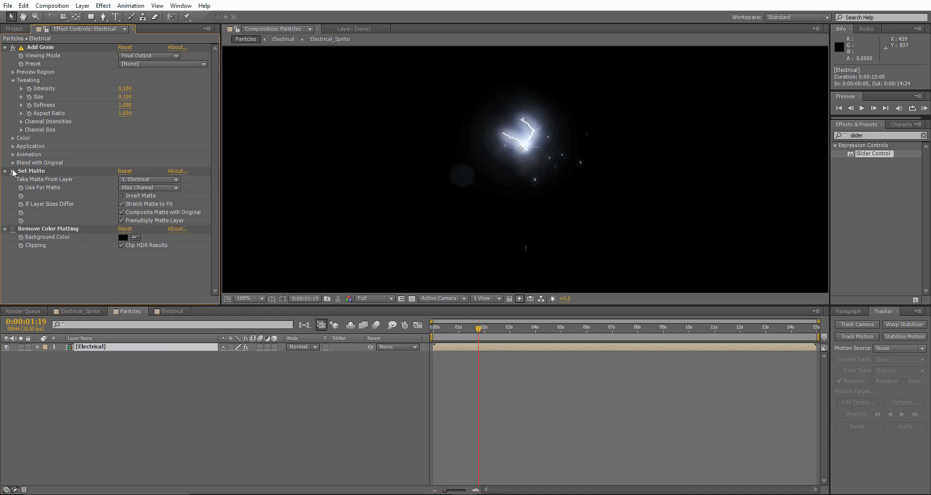
left_click(5, 171)
left_click(5, 180)
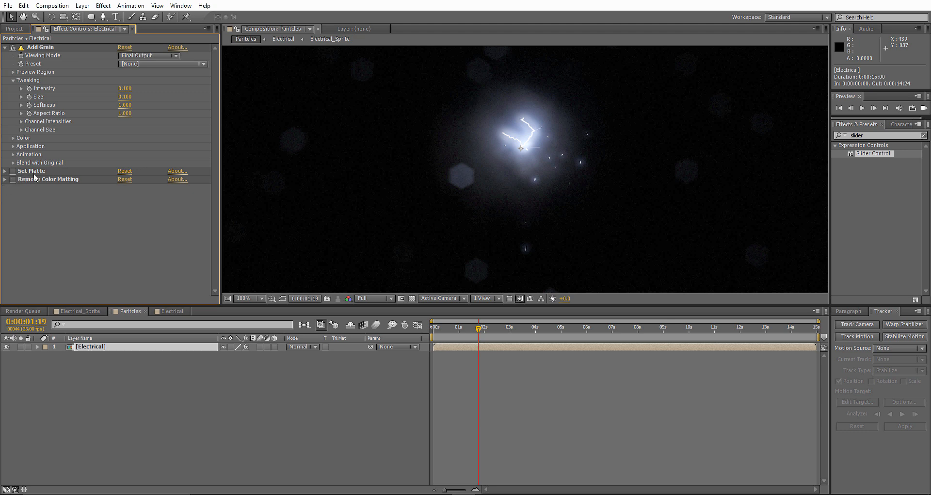
key("comma")
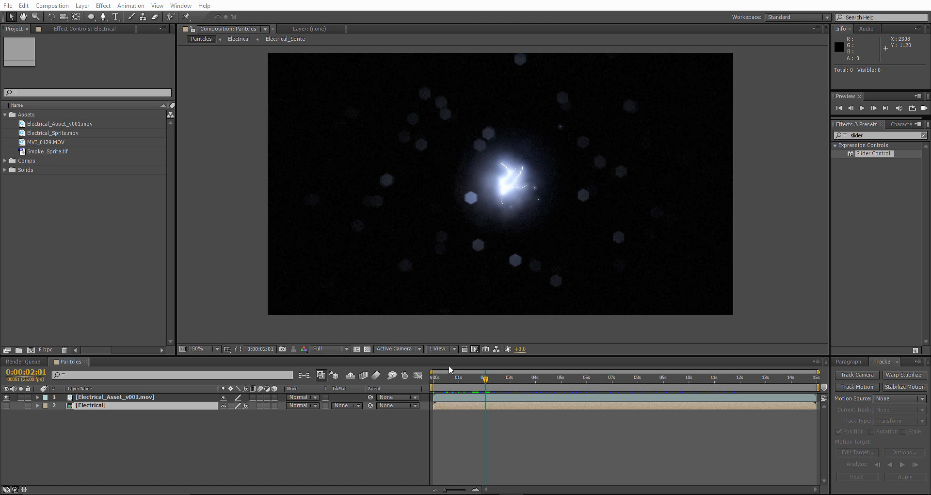
Add the current composition to the render queue and remove the older queued item
left_click(68, 3)
left_click(107, 79)
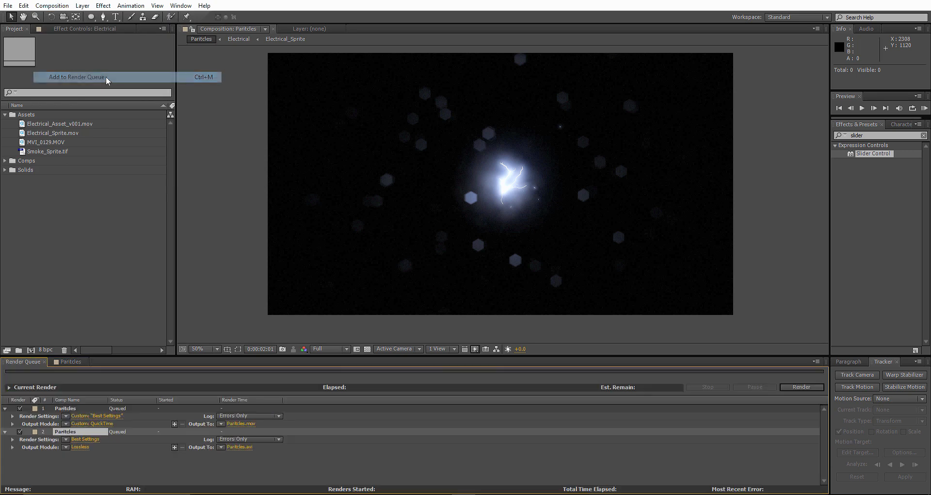
left_click(71, 410)
key("Delete")
Set the queued item's output module to QuickTime format with the Animation video codec
left_click(65, 424)
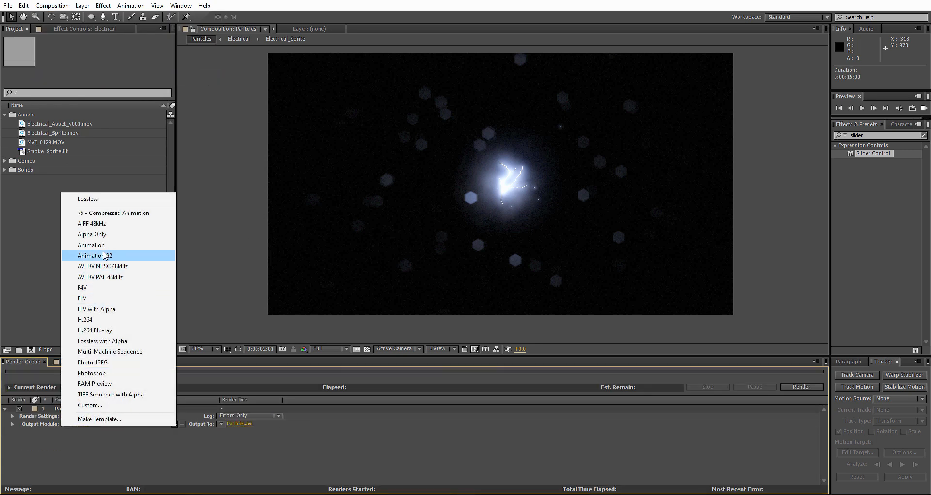
left_click(83, 449)
left_click(86, 424)
left_click(570, 161)
left_click(543, 322)
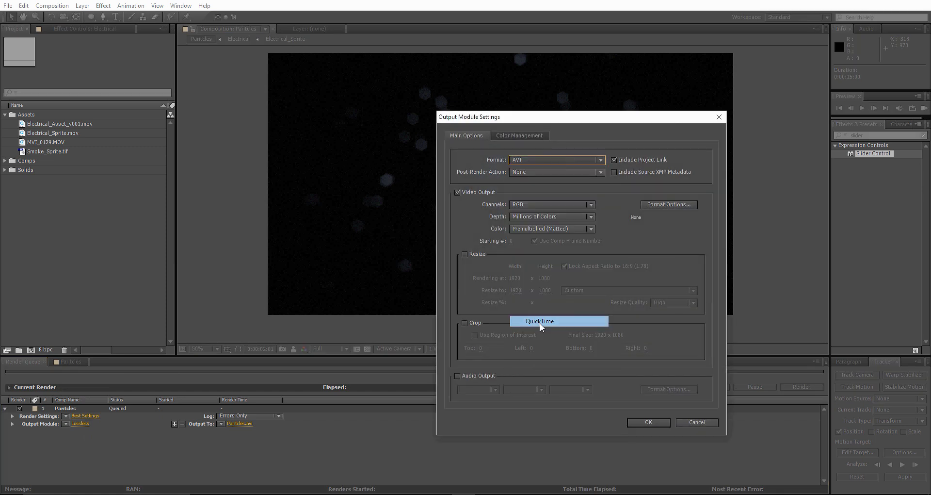
left_click(654, 205)
left_click(585, 170)
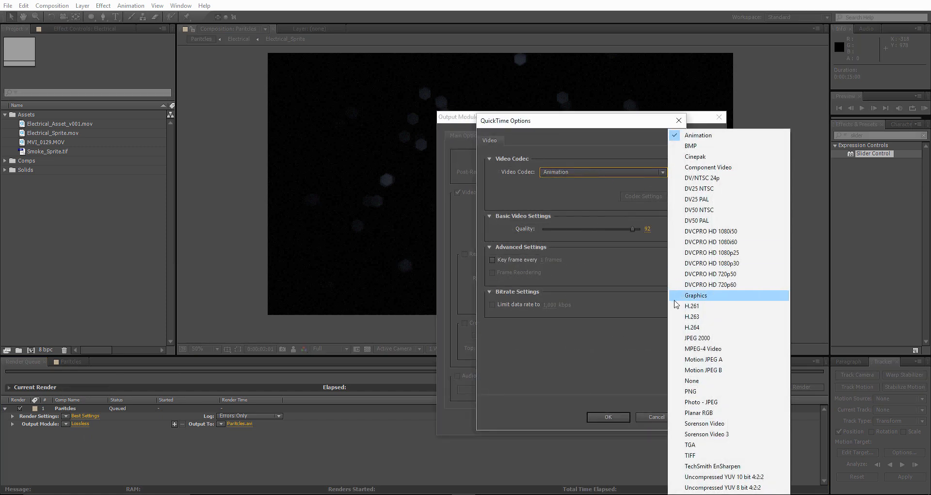
left_click(513, 178)
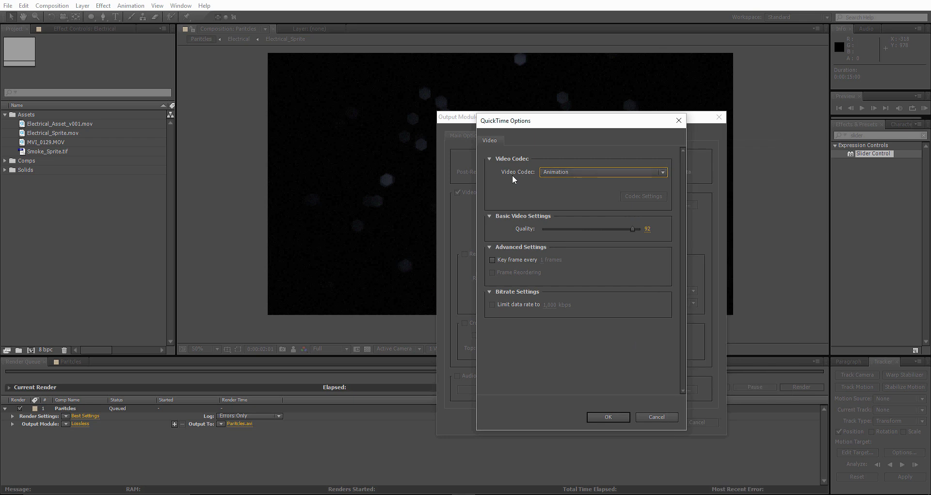
left_click(606, 418)
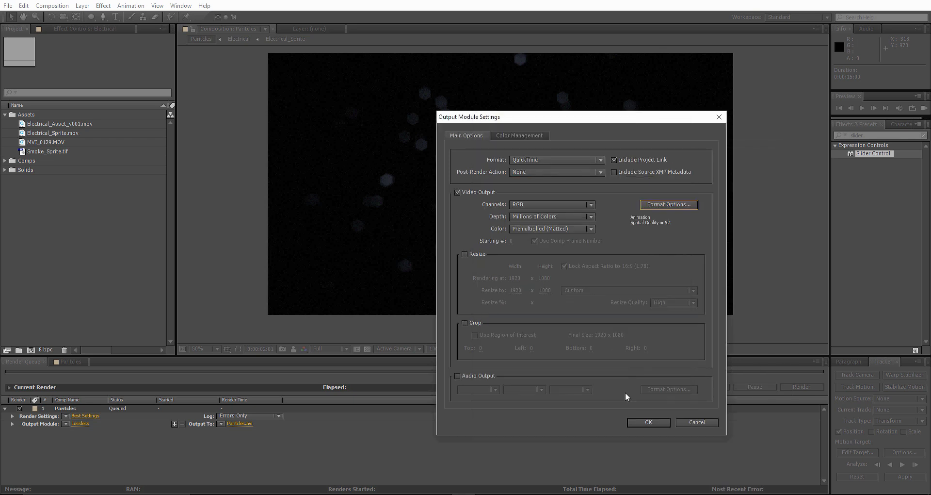
left_click(644, 420)
Set the color depth in the queued item's render settings to 32 bits per channel
left_click(83, 416)
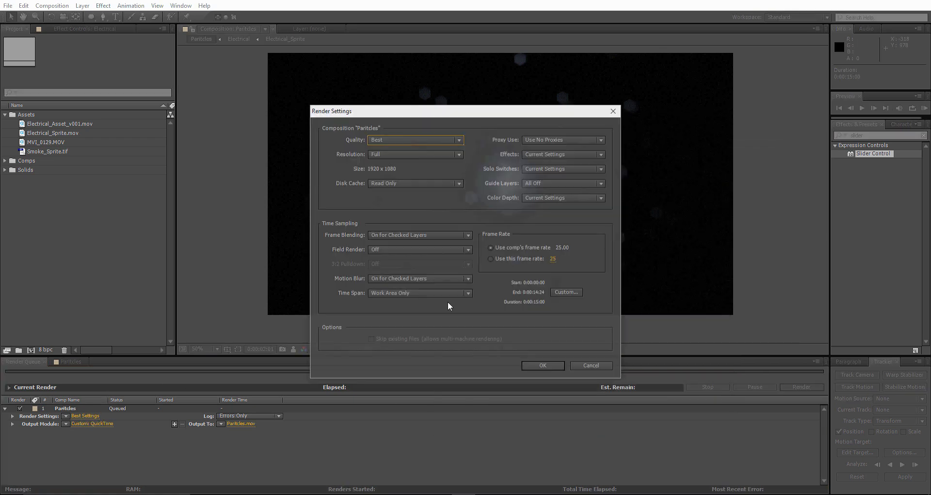
left_click(542, 199)
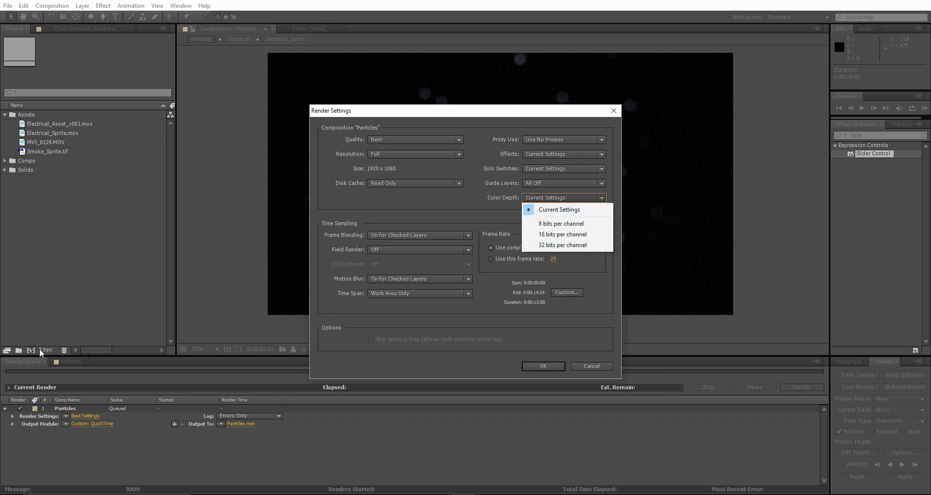
left_click(564, 245)
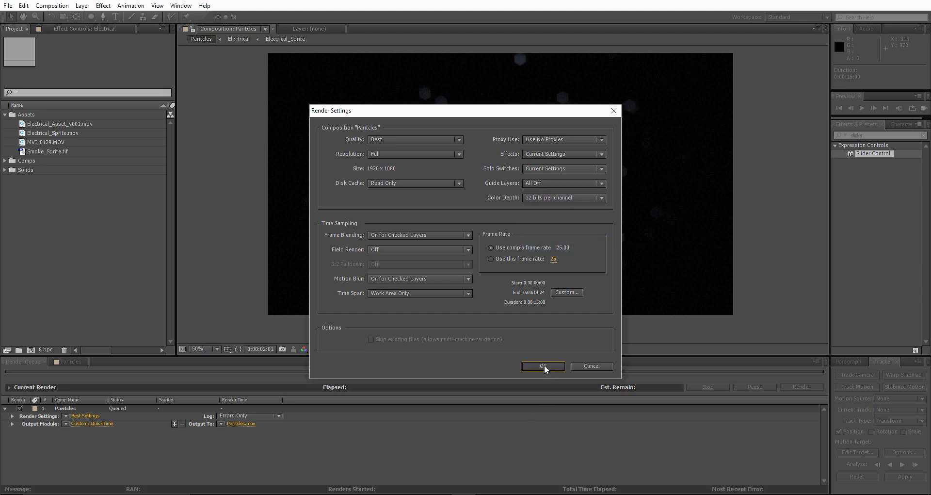
left_click(543, 366)
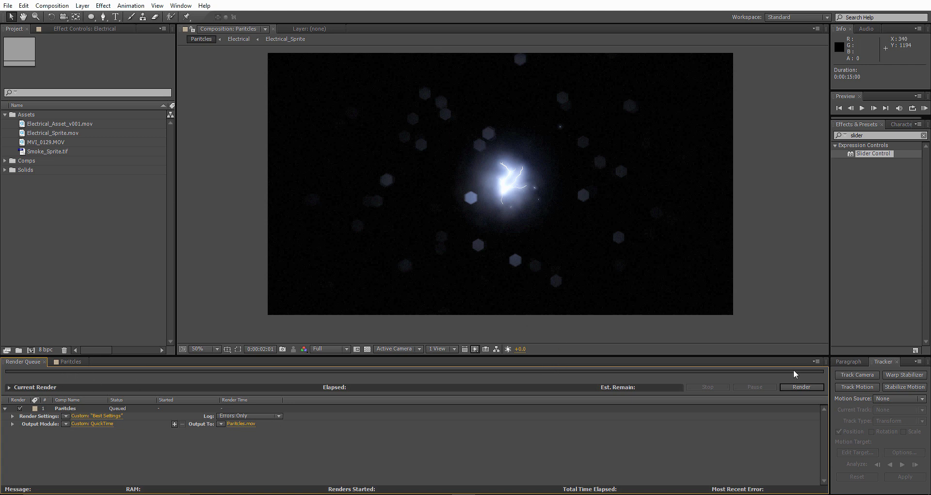
Return to the particles composition, preview the Electrical_Asset_v001.mov layer at another time and delete that layer
left_click(70, 362)
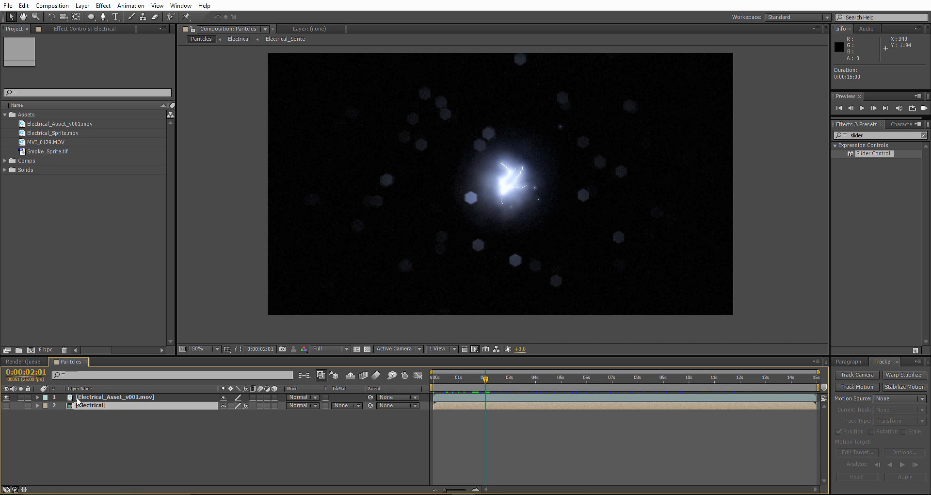
left_click(77, 397)
left_click_drag(486, 377, 522, 364)
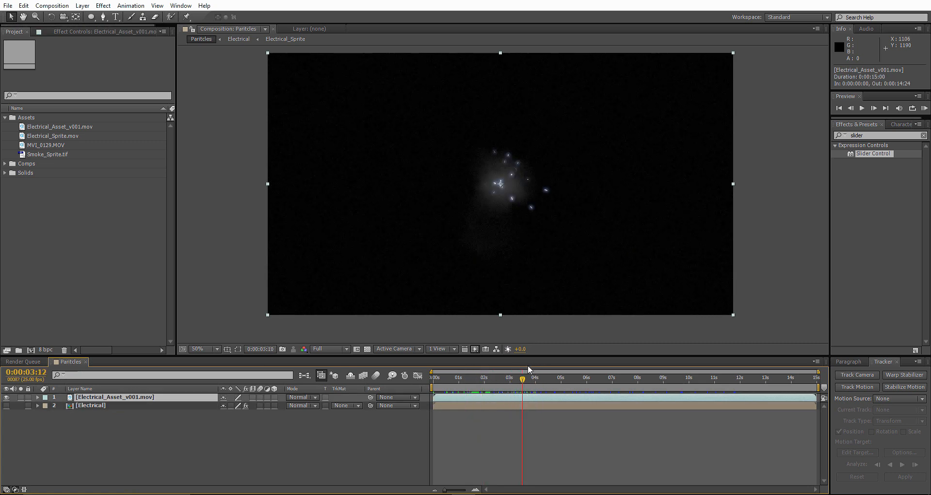
left_click(94, 405)
left_click(97, 398)
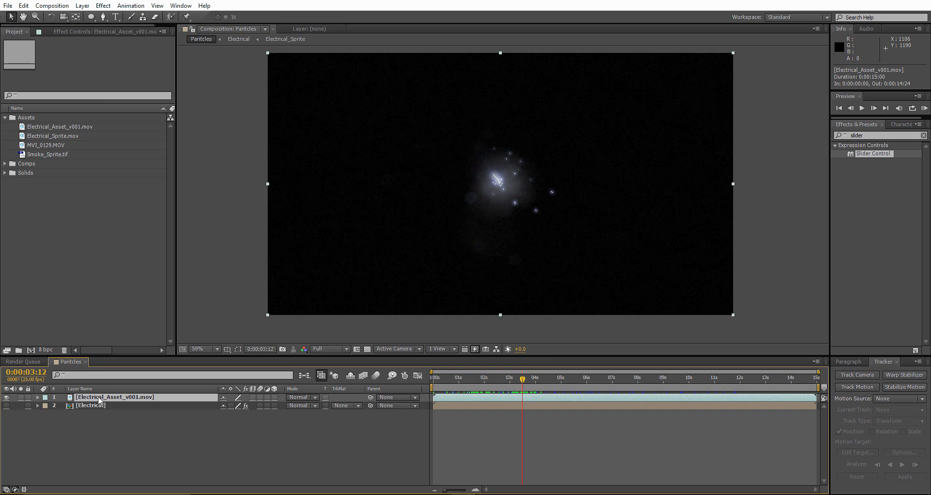
key("Delete")
Create a composition from MVI_0129.MOV, add Electrical_Asset_v001.mov above the footage and hide it
left_click(41, 143)
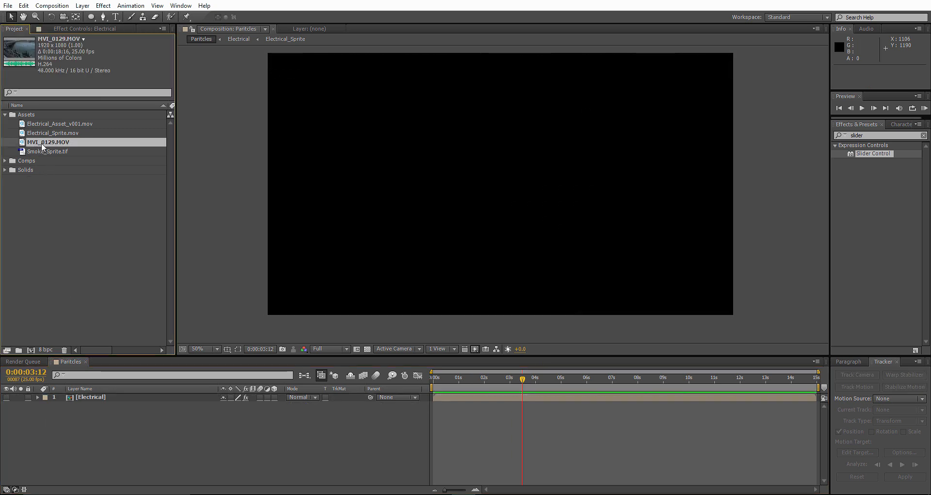
left_click_drag(37, 142, 32, 350)
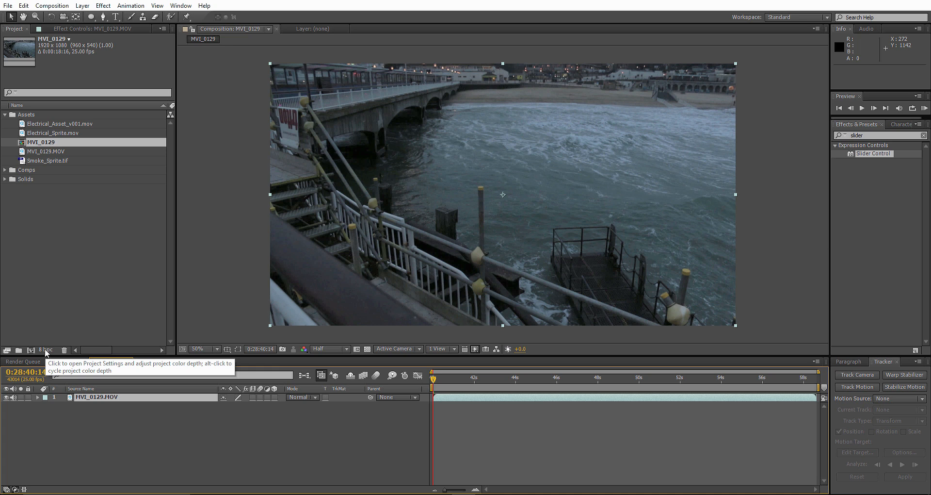
left_click_drag(69, 125, 106, 399)
left_click(7, 397)
right_click(94, 427)
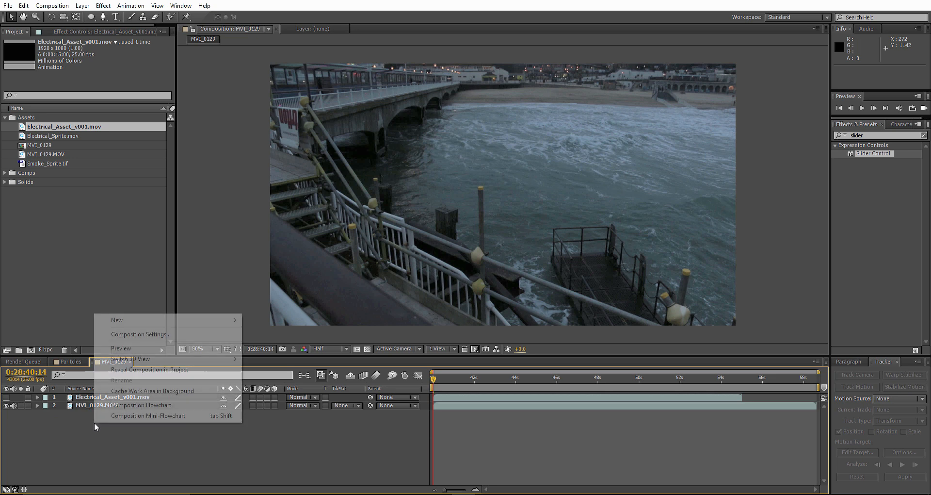
left_click(450, 410)
Trim the MVI_0129.MOV layer to start at 0:28:41:24 and end at 0:28:49:09
left_click(485, 406)
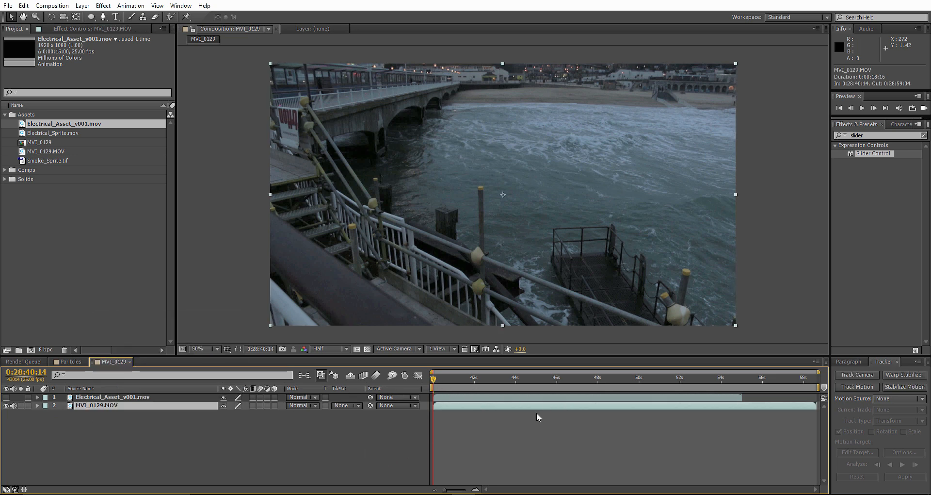
left_click_drag(433, 379, 462, 379)
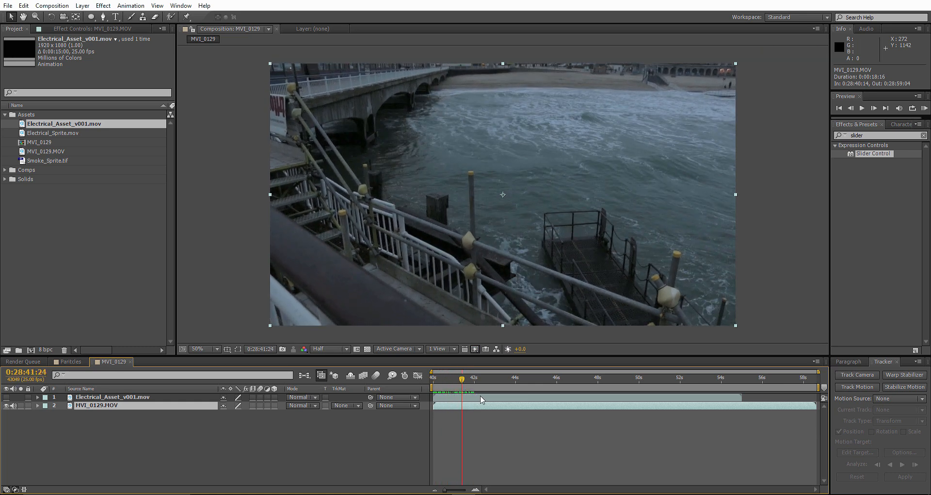
key("alt+bracketleft")
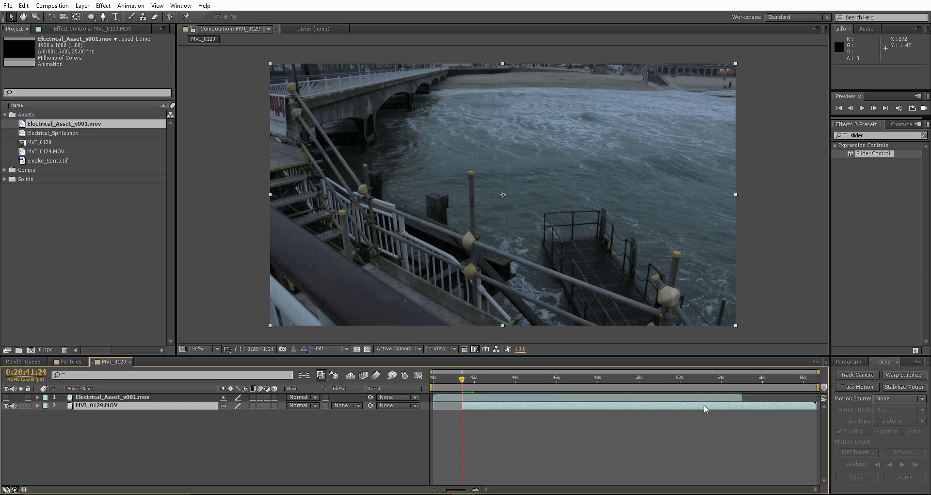
left_click_drag(466, 381, 615, 380)
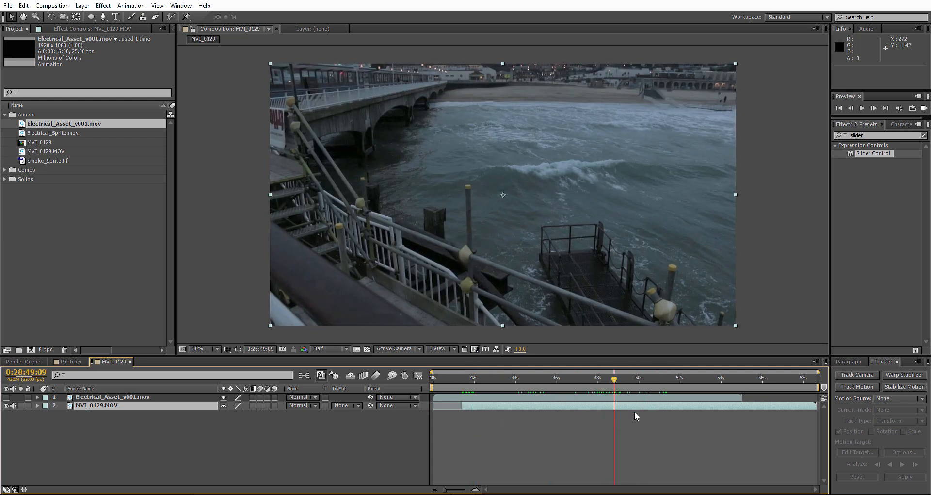
key("alt+bracketright")
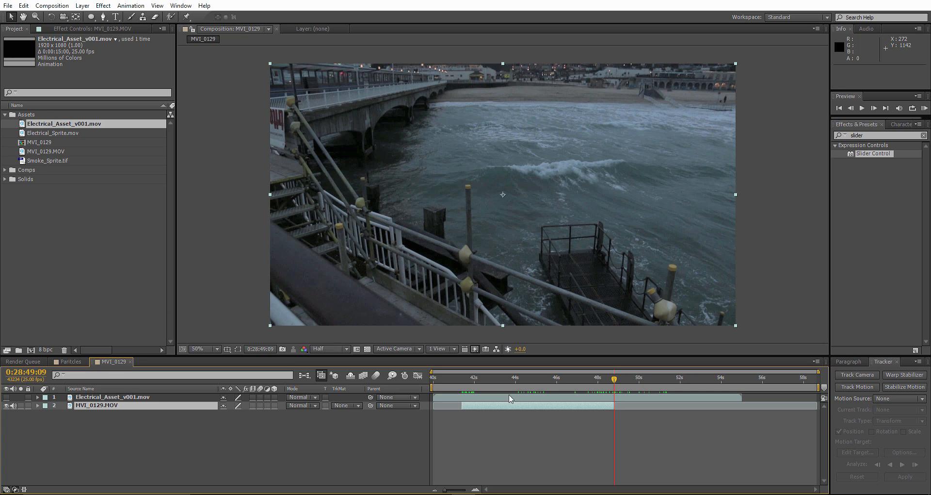
Slide the trimmed footage to the composition start and end the work area at the clip's out point, 0:28:47:24
left_click_drag(508, 407, 487, 404)
left_click(432, 377)
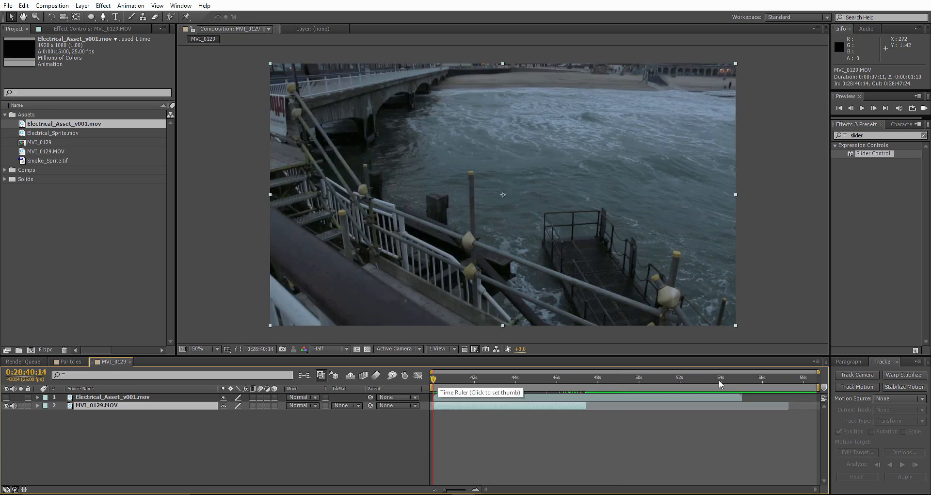
left_click_drag(824, 387, 590, 395)
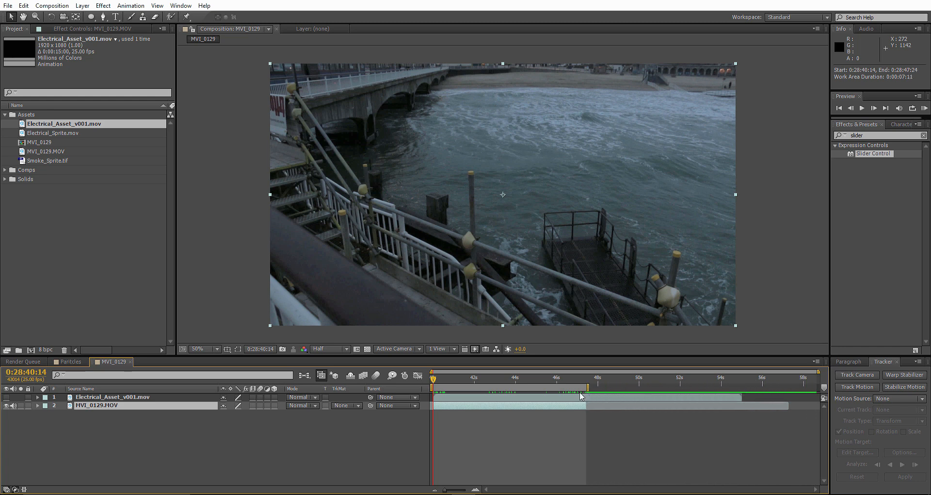
mouse_move(433, 382)
left_mouse_down()
mouse_move(584, 379)
mouse_move(425, 379)
left_mouse_up()
Add a null object to the MVI_0129 composition
right_click(177, 427)
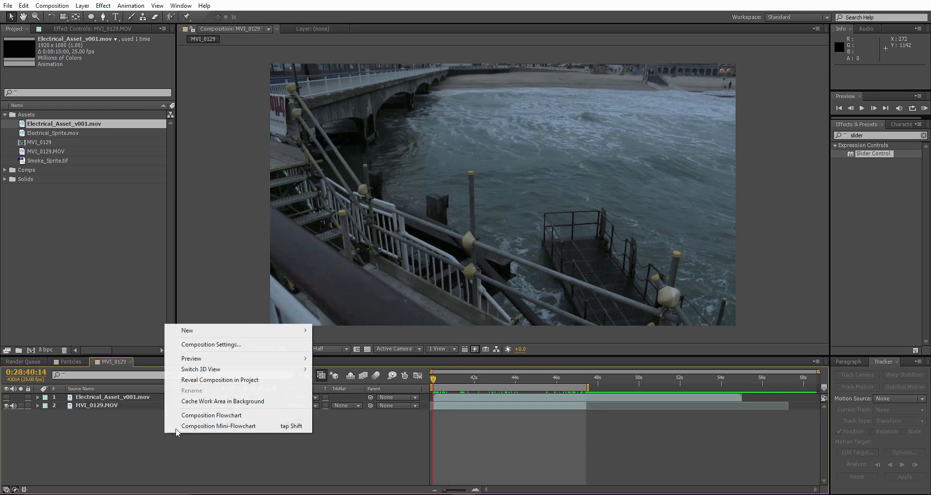
mouse_move(242, 332)
left_click(341, 387)
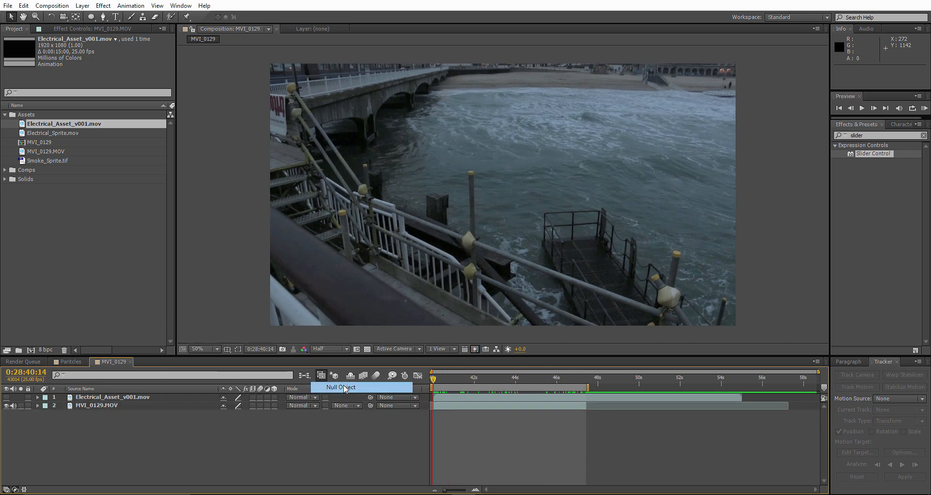
Start motion tracking on the MVI_0129.MOV layer and place Track Point 1 on the yellow cap of the tall post
left_click(106, 413)
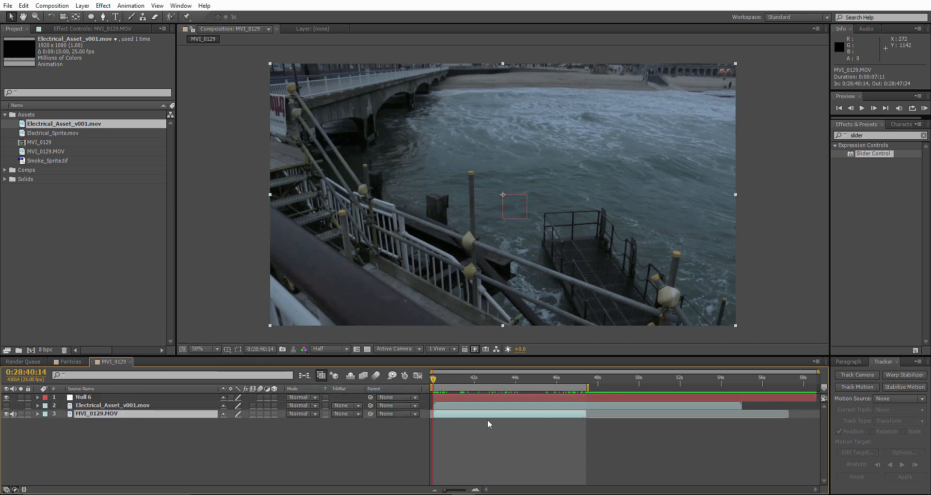
left_click(857, 387)
scroll(490, 176, "up", 2)
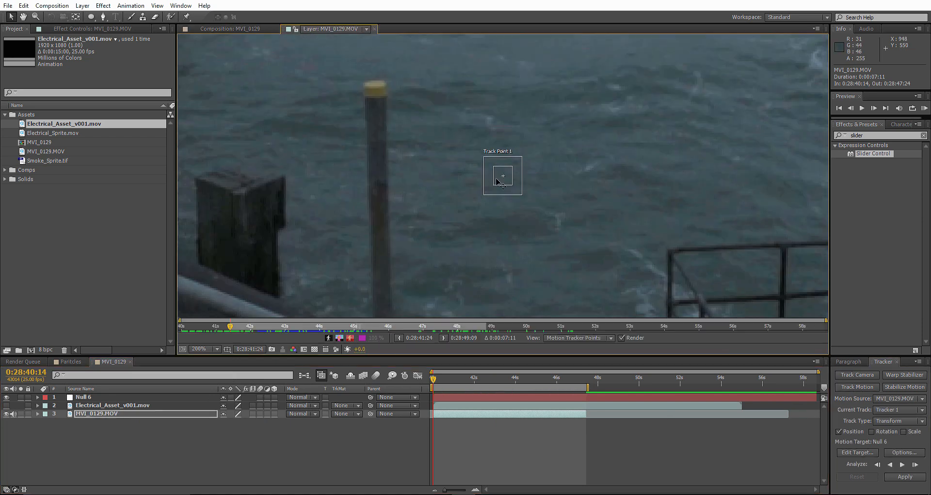
left_click_drag(510, 185, 383, 100)
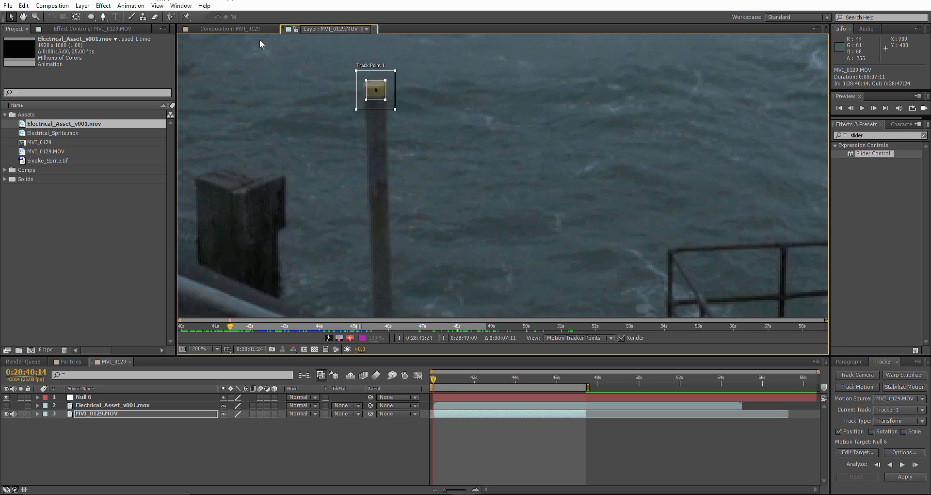
Set the composition's preview resolution to Full and enlarge the track point's feature and search regions around the yellow post cap
left_click(245, 30)
left_click(331, 347)
left_click(335, 359)
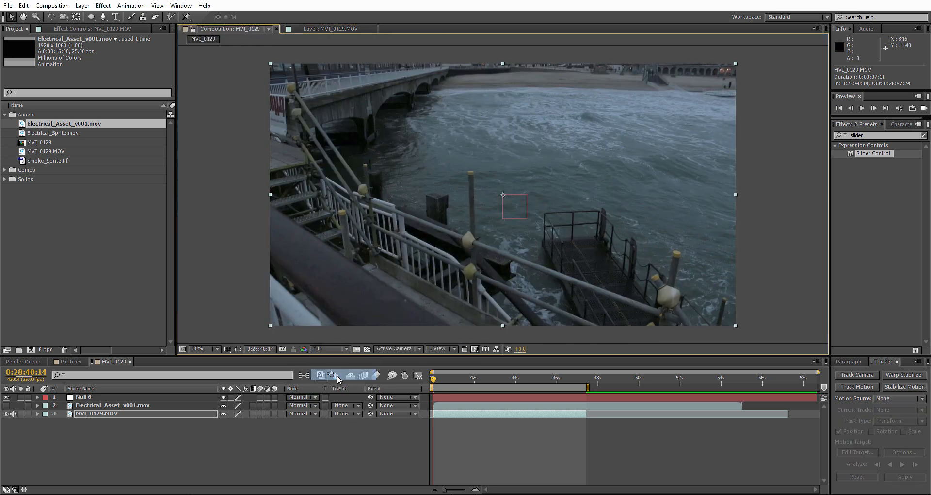
left_click(321, 28)
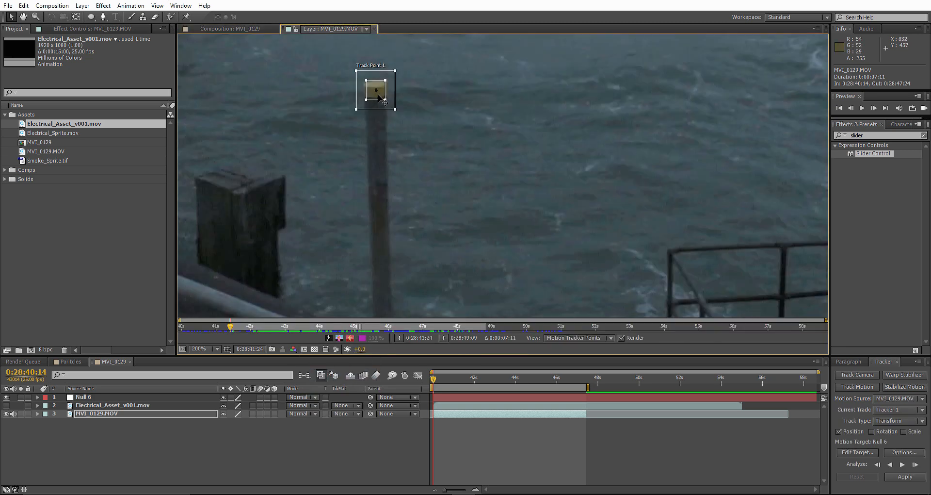
left_click_drag(388, 102, 398, 112)
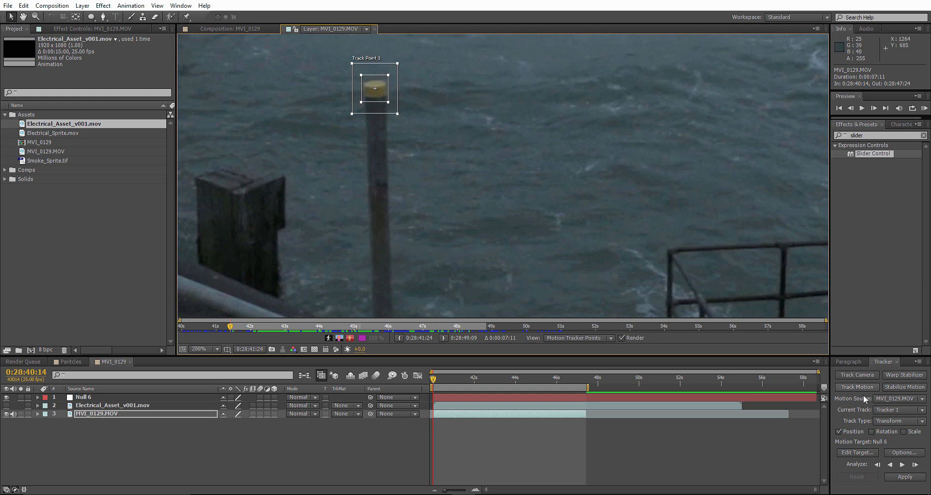
Analyze the track forward through the clip and apply the position data to the null object
left_click(903, 466)
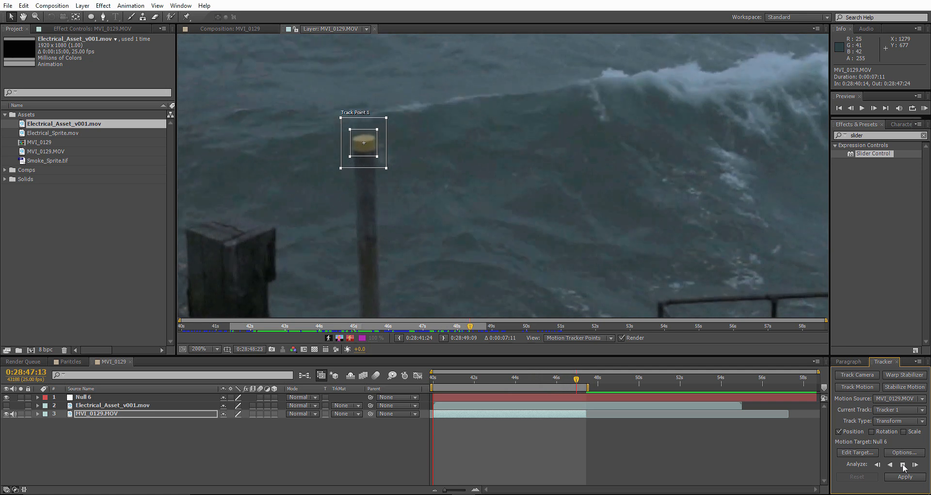
left_click(867, 453)
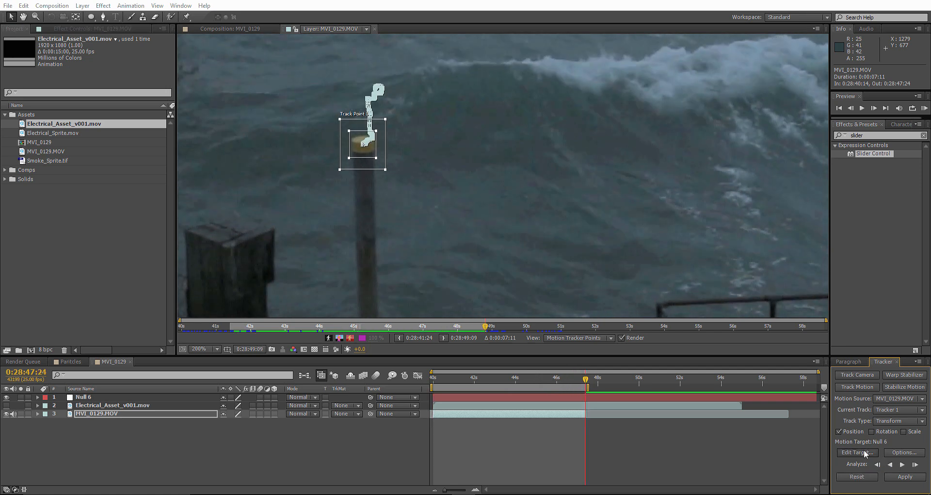
left_click(479, 278)
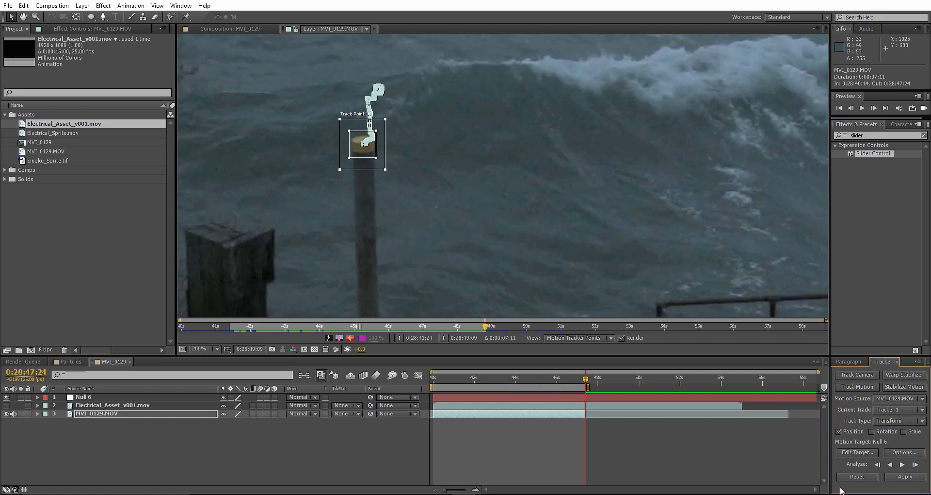
left_click(904, 476)
left_click(454, 256)
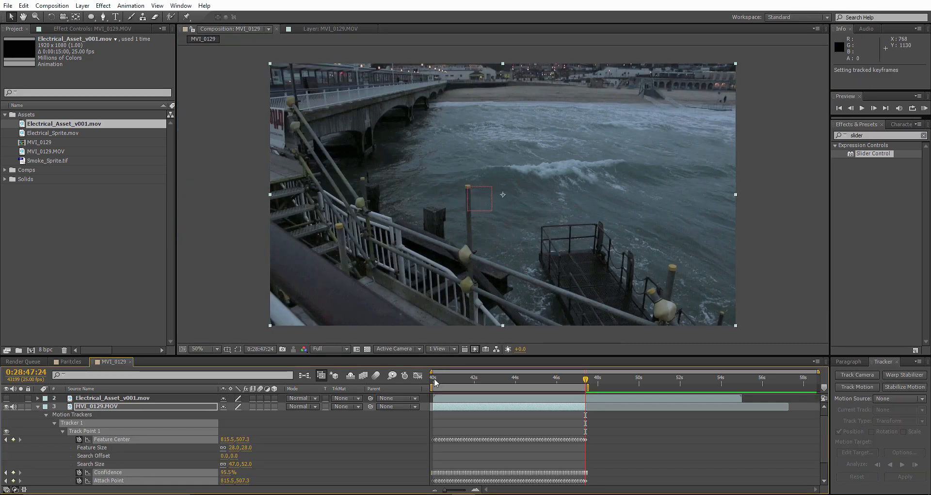
From the composition start, collapse the footage layer, show Electrical_Asset_v001.mov in Screen mode and hide the null
left_click(435, 377)
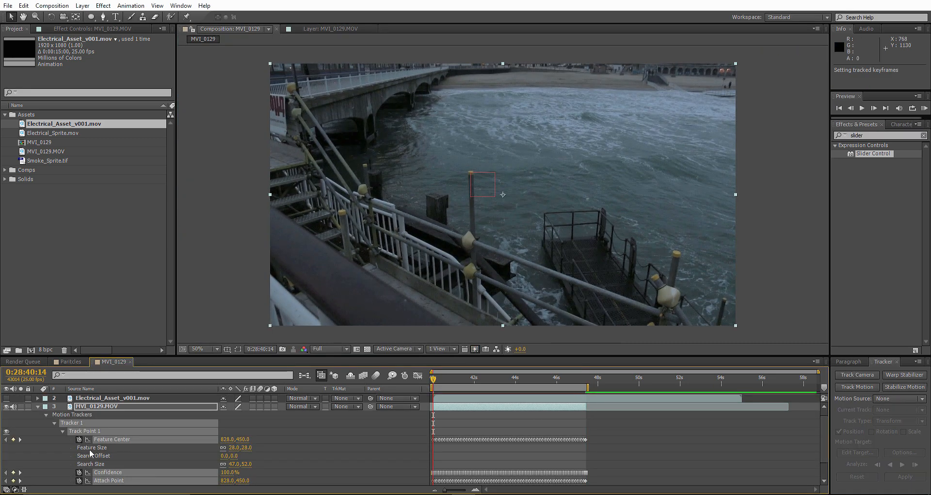
left_click(38, 407)
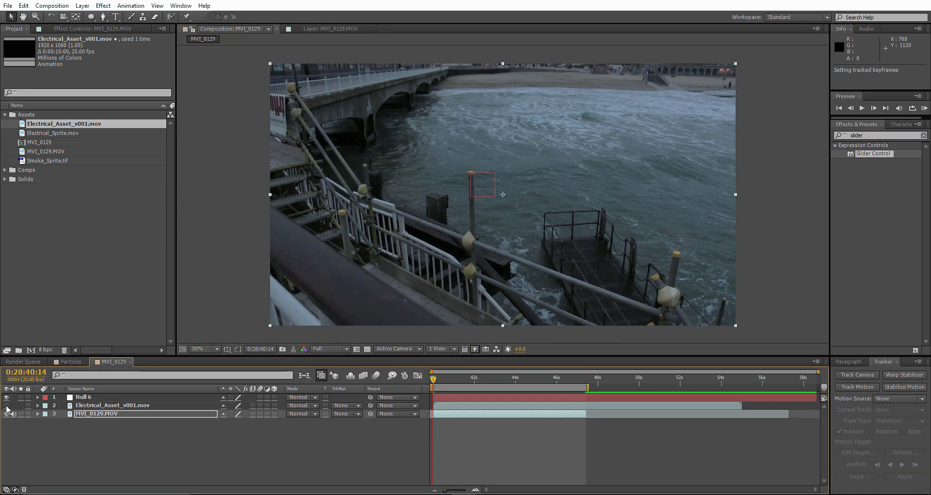
left_click(6, 405)
left_click(90, 406)
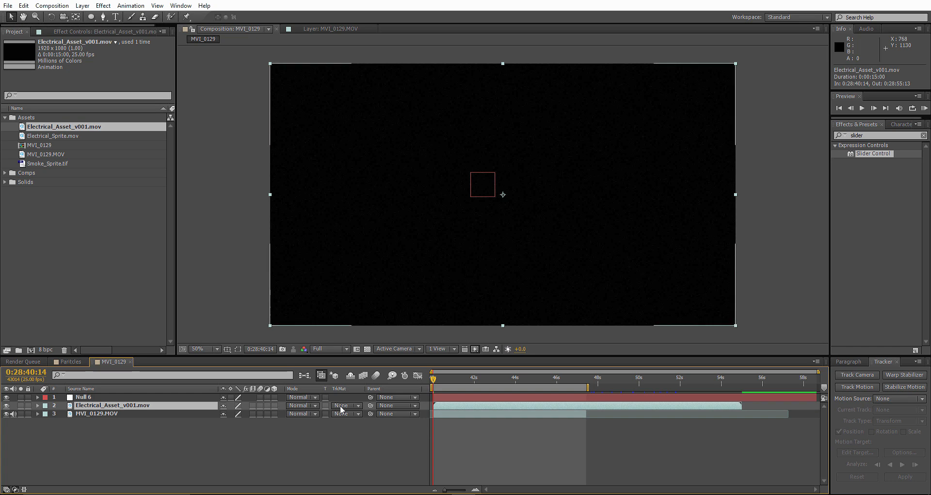
left_click(303, 405)
left_click(347, 194)
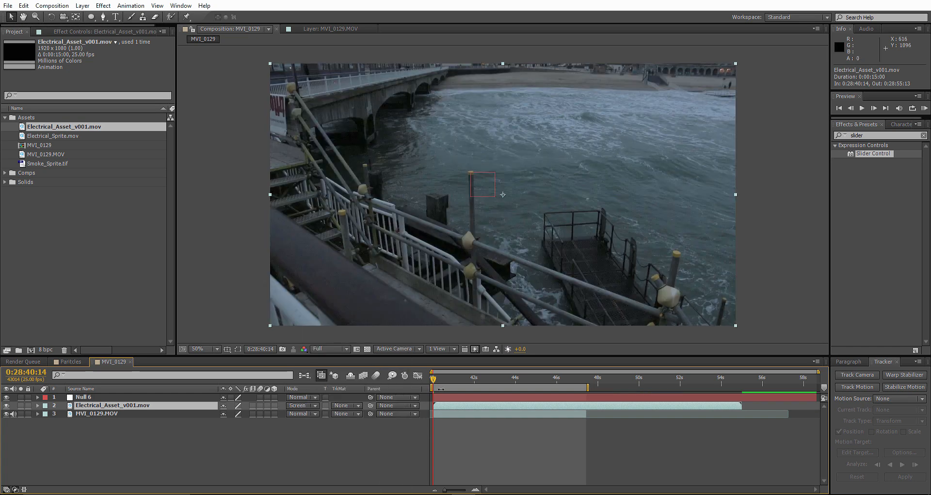
left_click(7, 396)
At 0:28:42:11, move the electrical asset onto the top of the tracked post, to position about 825, 459
left_click_drag(433, 381, 473, 388)
key("period")
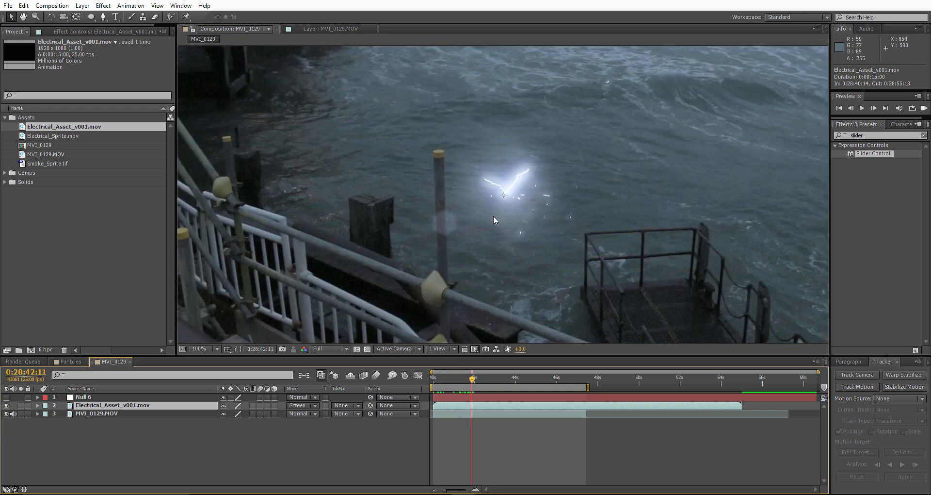
left_click_drag(523, 186, 458, 147)
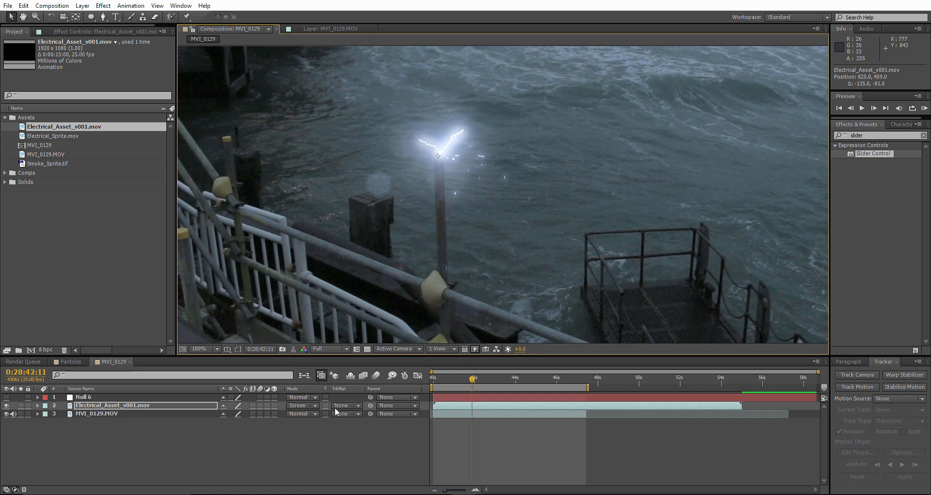
Parent the Electrical_Asset_v001.mov layer to Null 6 and check that it follows the post, stopping at 0:28:42:13
left_click_drag(370, 405, 84, 396)
mouse_move(482, 375)
left_mouse_down()
mouse_move(503, 378)
mouse_move(475, 387)
left_mouse_up()
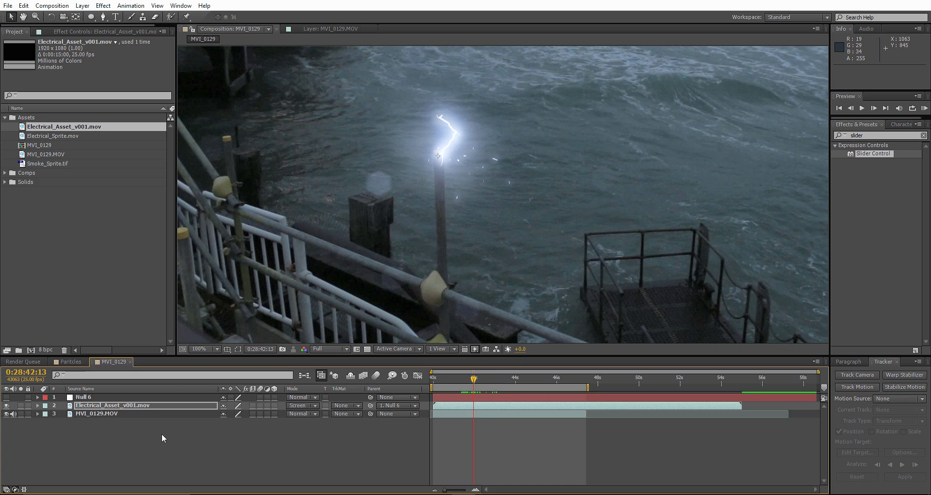
scroll(388, 239, "down", 1)
scroll(335, 271, "up", 1)
Duplicate the electrical asset layer and apply Fast Blur to the lower copy with Blurriness 416 and Repeat Edge Pixels on
left_click(110, 408)
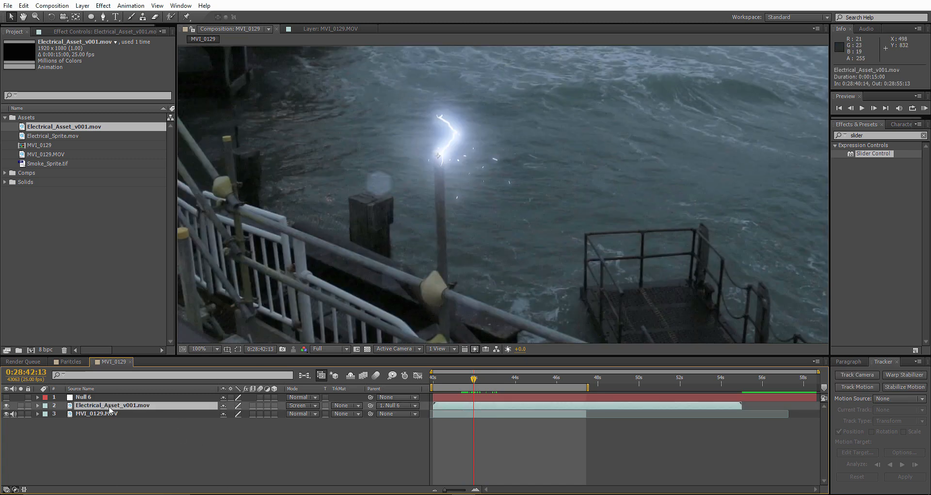
key("ctrl+d")
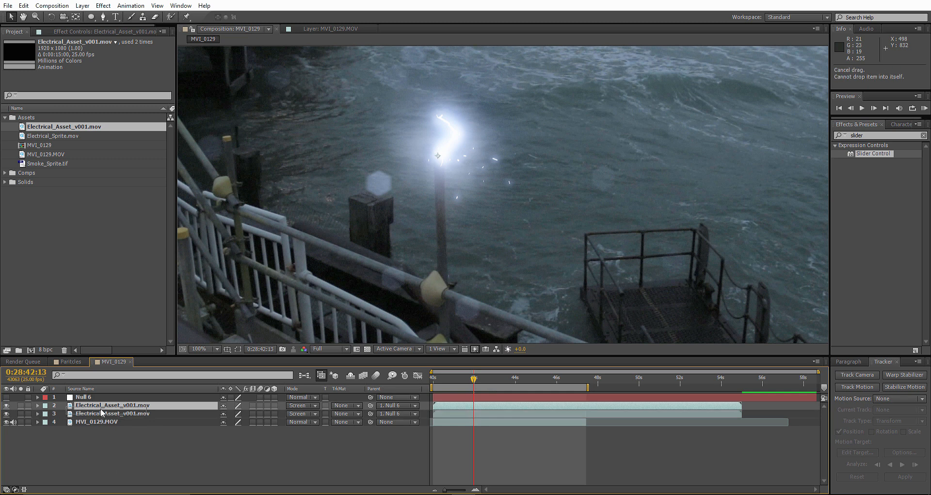
left_click(107, 415)
right_click(111, 415)
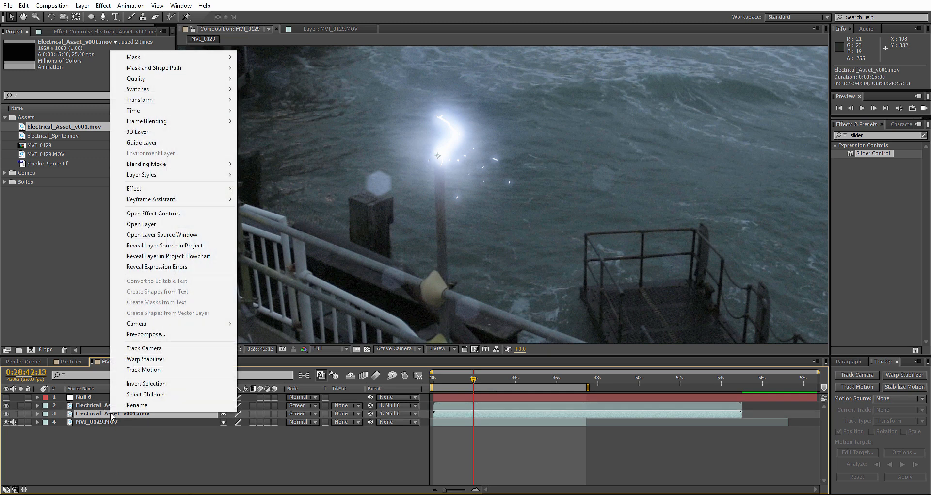
mouse_move(152, 188)
mouse_move(264, 156)
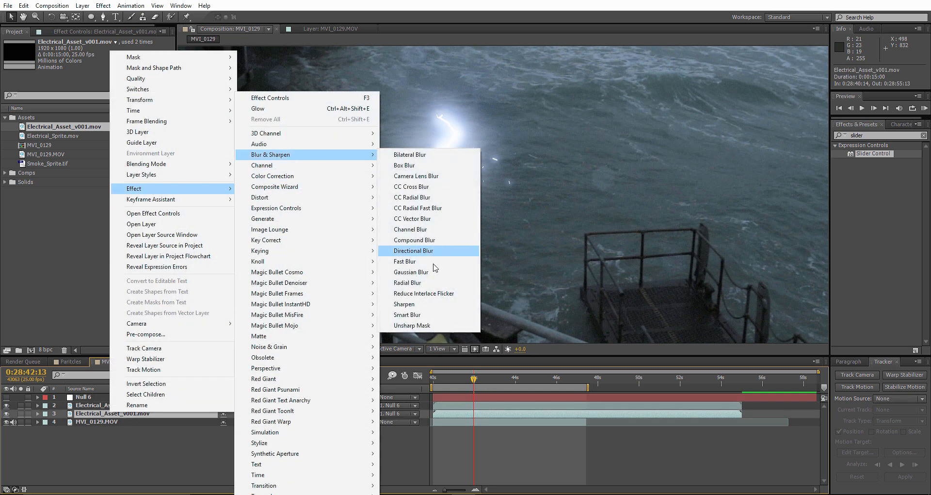
left_click(405, 261)
left_click(99, 74)
left_click_drag(99, 59, 258, 62)
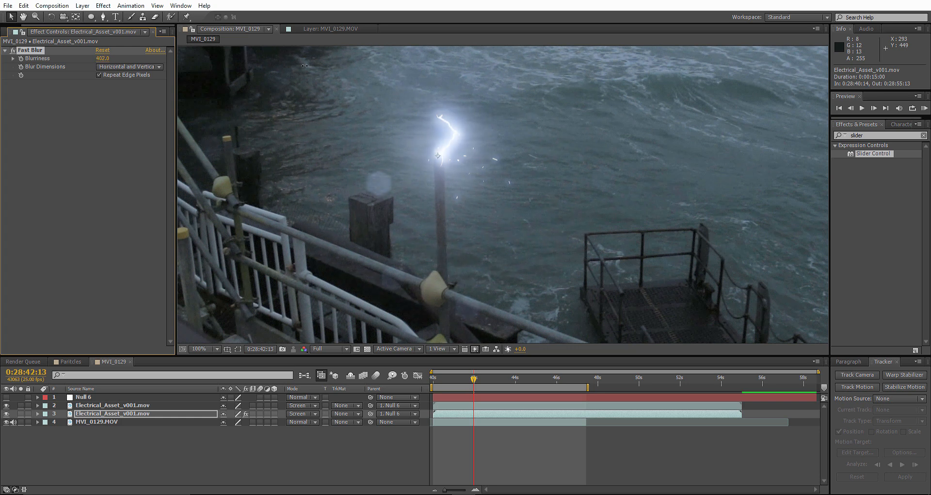
Add the Stylize effect Glow to the blurred copy of the electrical asset
right_click(115, 415)
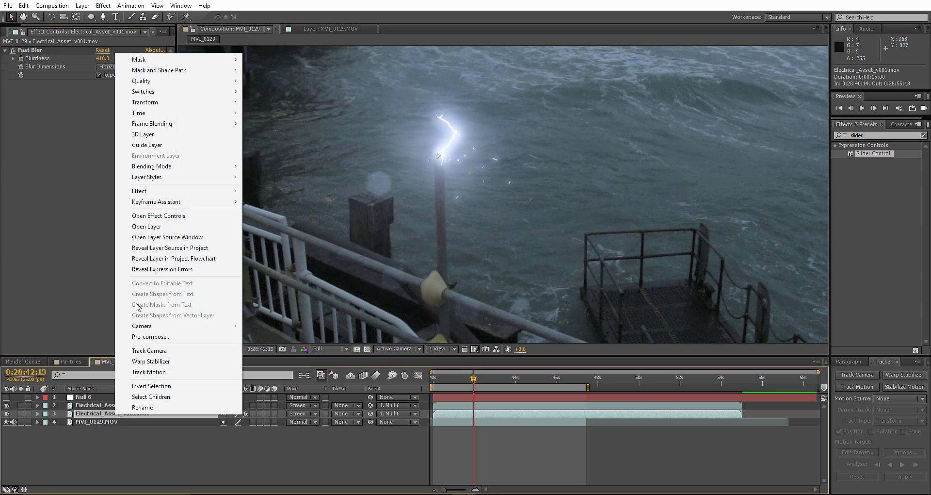
mouse_move(146, 191)
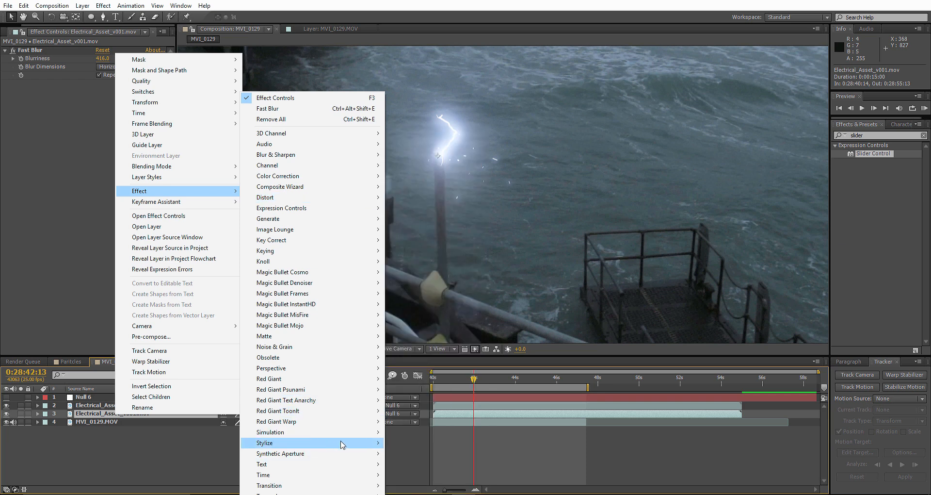
mouse_move(343, 444)
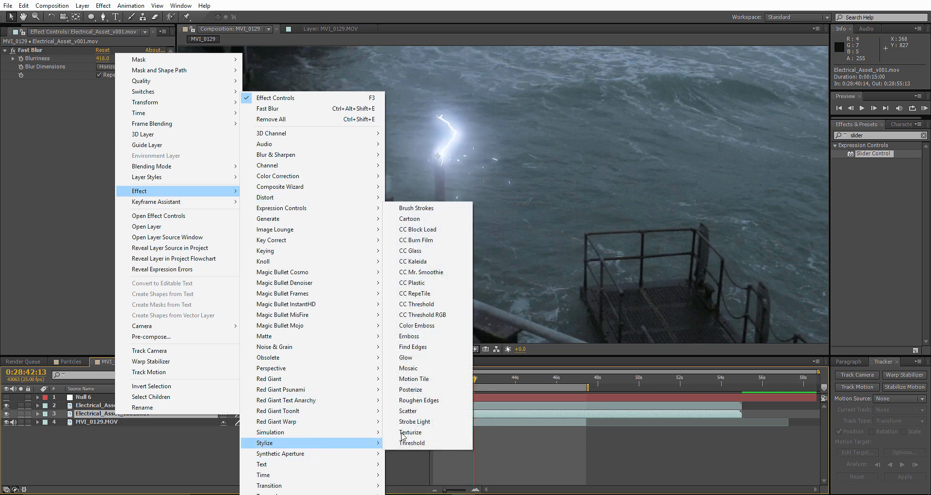
left_click(406, 357)
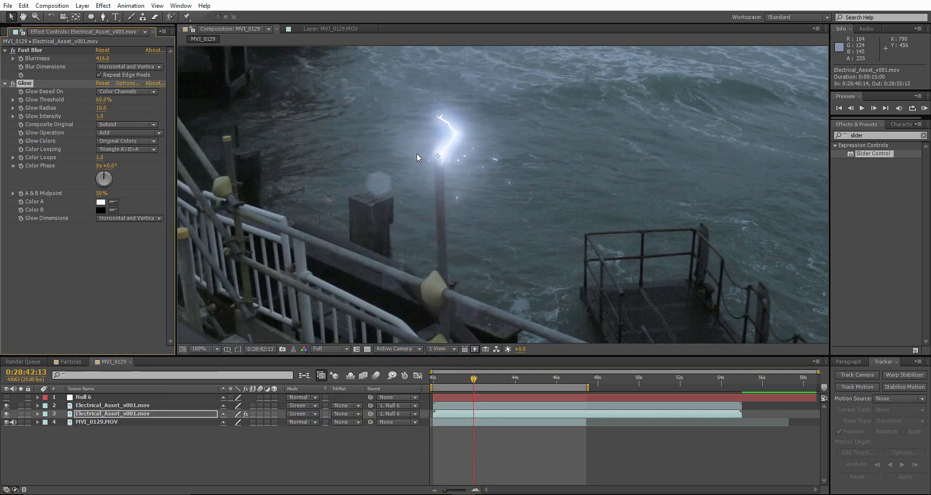
Set the blurred copy's Glow Threshold to 2.0% and its Glow Radius to 422
key("comma")
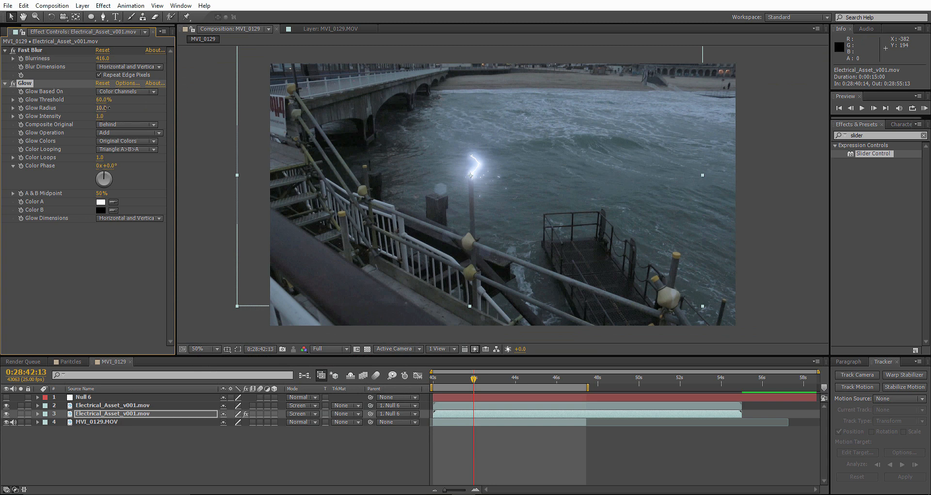
left_click_drag(65, 99, 39, 104)
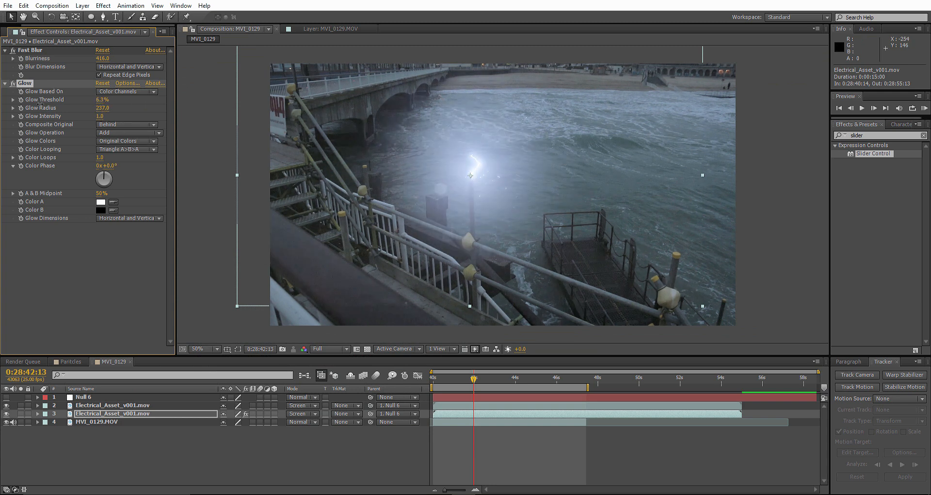
left_click_drag(116, 107, 173, 105)
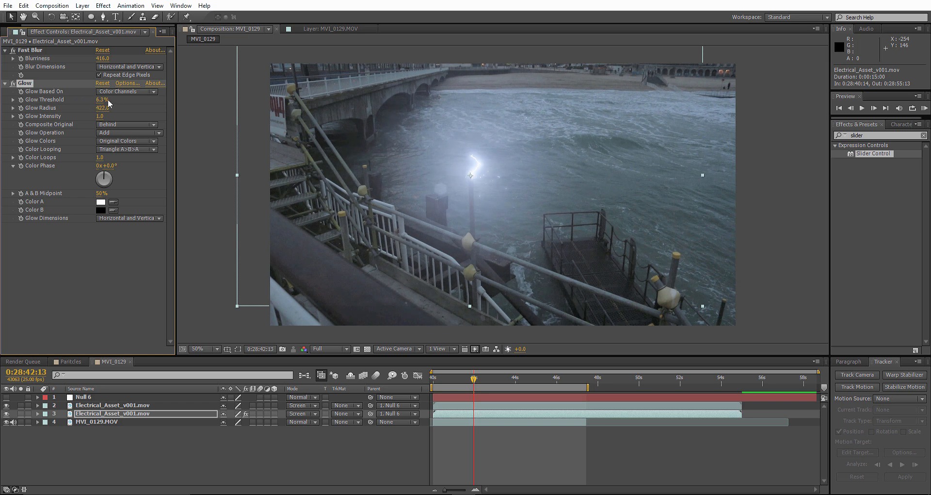
mouse_move(100, 100)
left_mouse_down()
mouse_move(91, 100)
mouse_move(100, 101)
left_mouse_up()
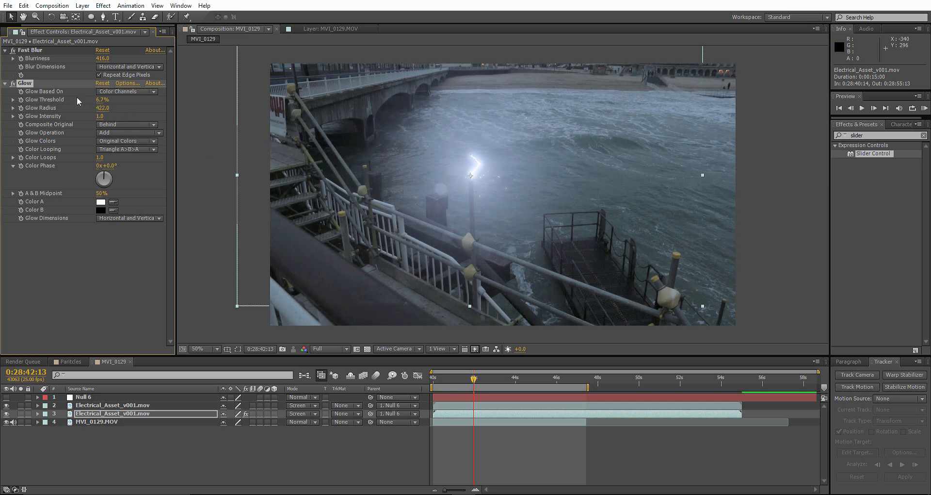
left_click_drag(102, 101, 91, 99)
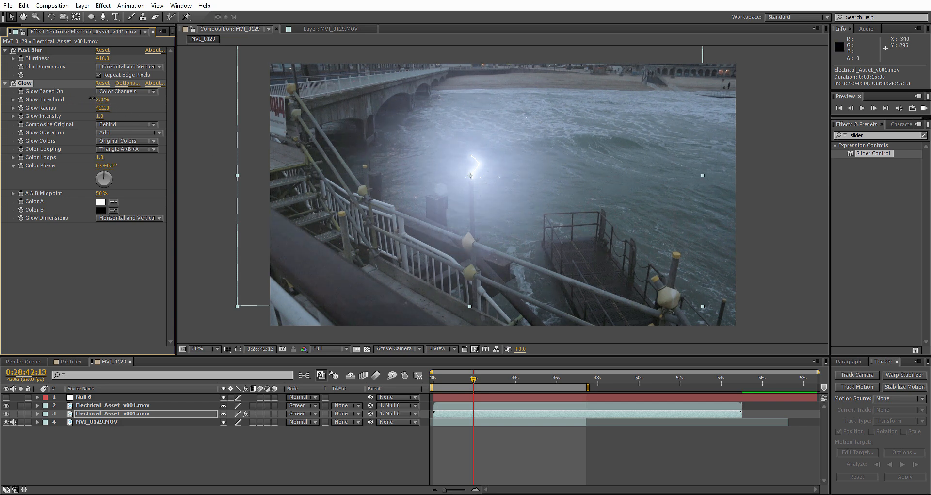
Try Add blending mode on the blurred copy, return it to Screen, and inspect the glow around the post
left_click(301, 413)
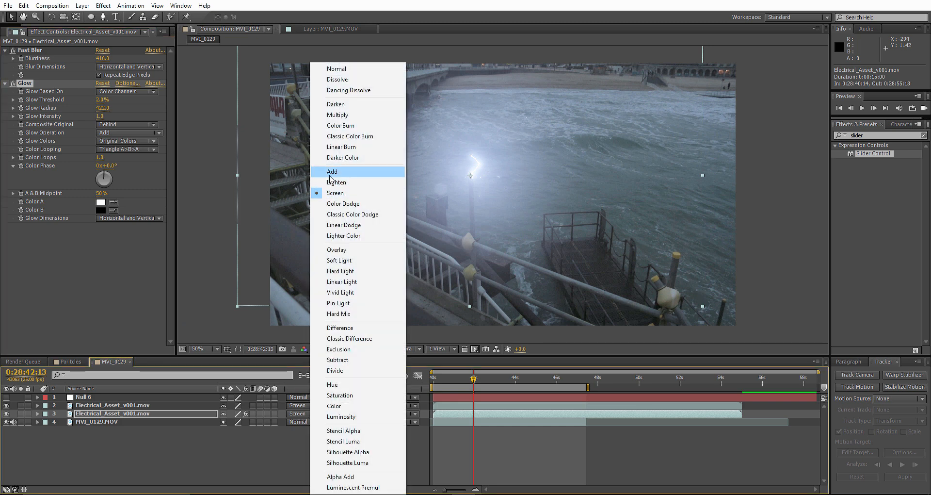
left_click(331, 173)
left_click(306, 414)
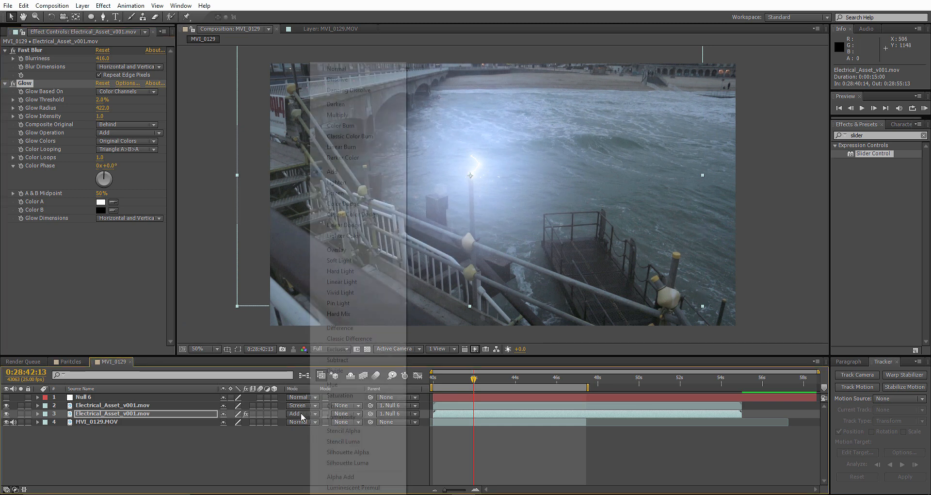
left_click(340, 193)
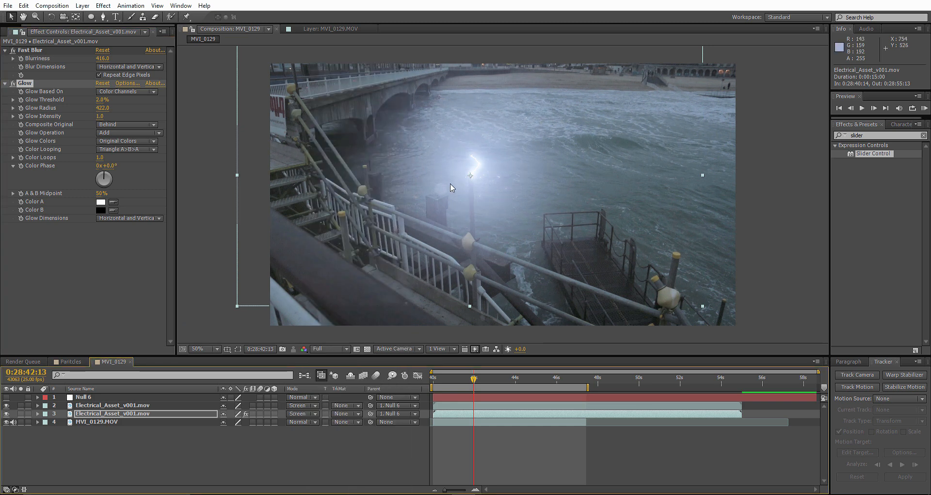
scroll(474, 171, "up", 1)
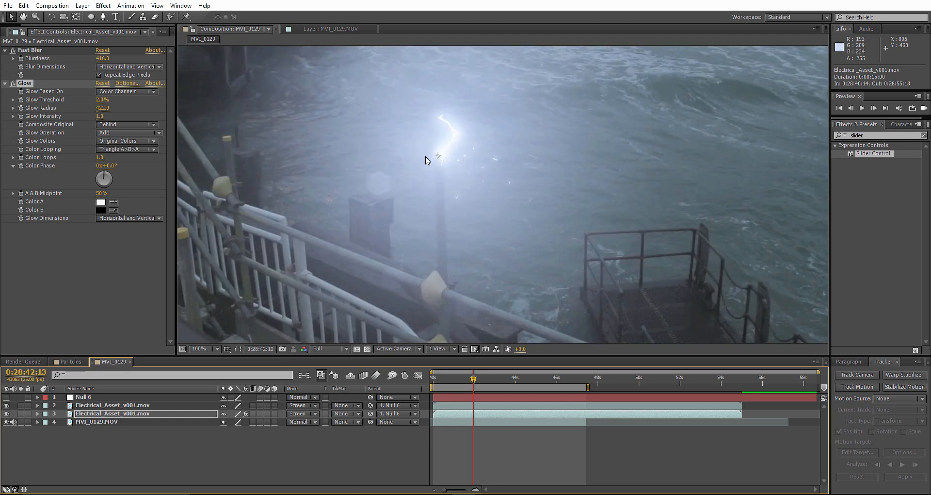
scroll(428, 151, "up", 3)
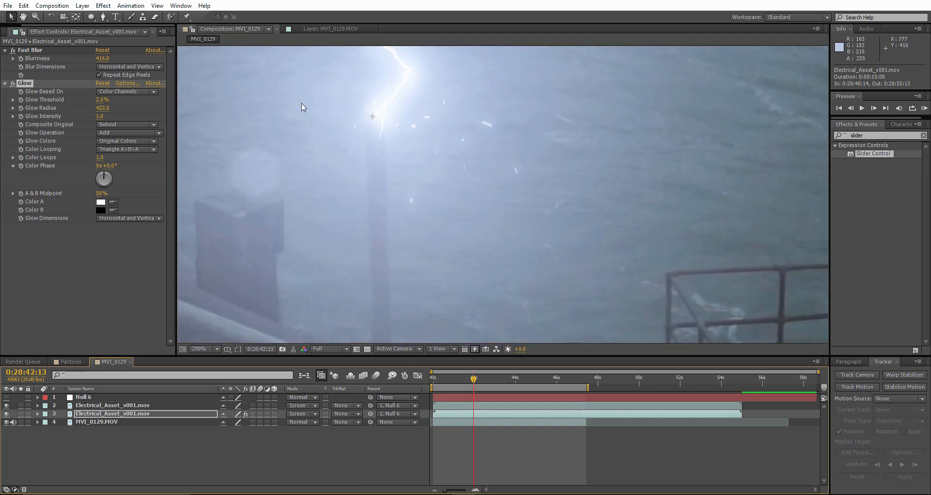
scroll(369, 114, "down", 3)
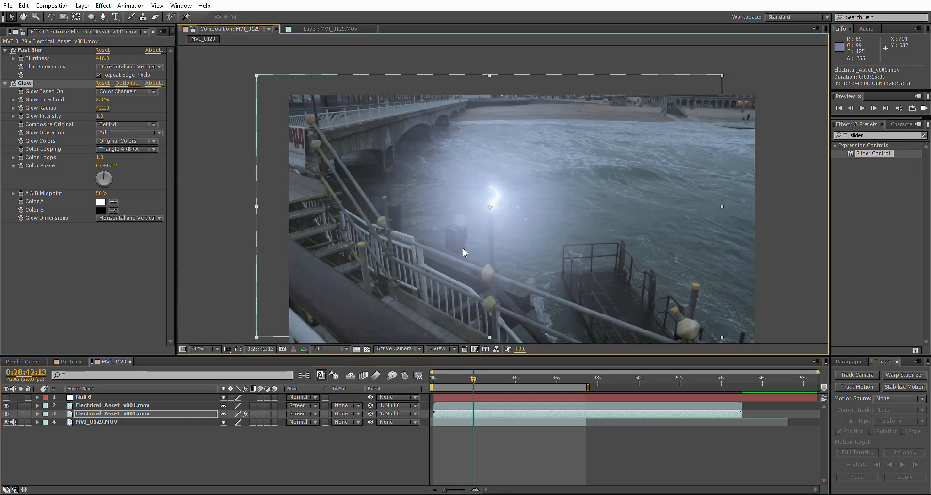
left_click_drag(463, 247, 470, 191)
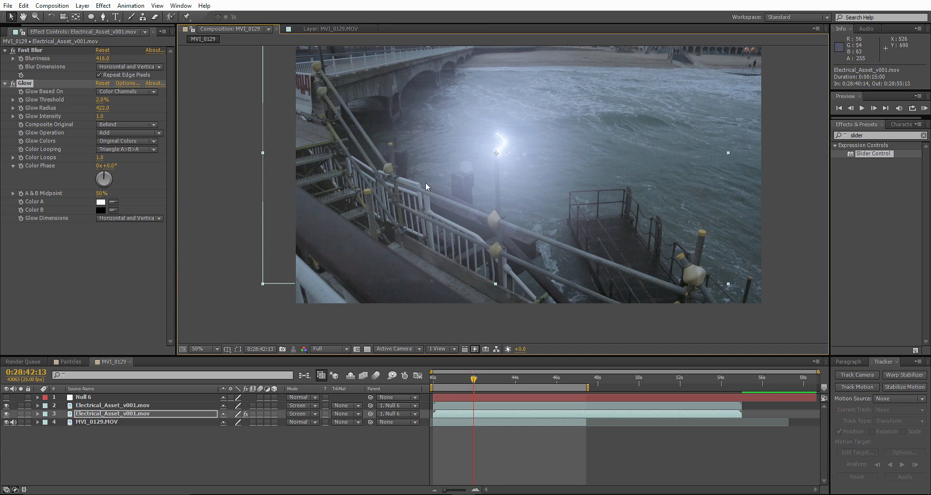
Hide both electrical asset layers, then duplicate the MVI_0129.MOV footage and set the upper copy to Add mode
left_click(33, 450)
left_click_drag(6, 406, 7, 414)
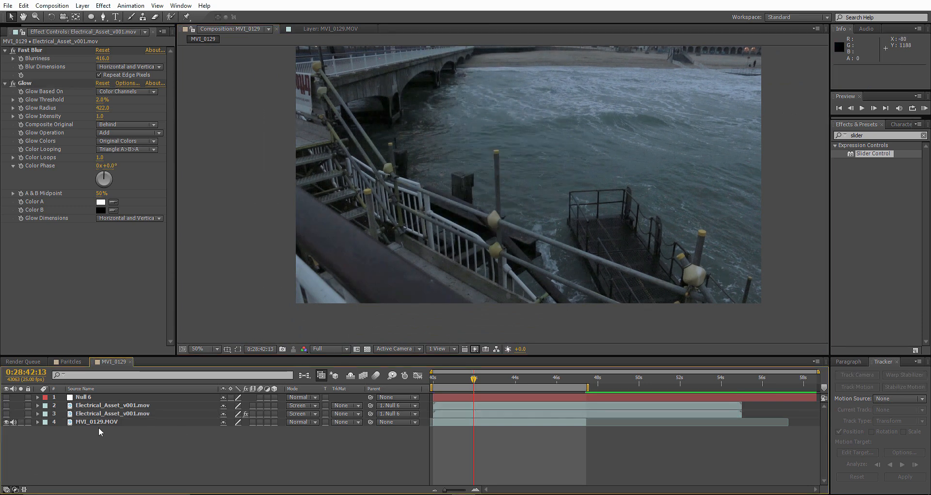
left_click(101, 422)
key("ctrl+d")
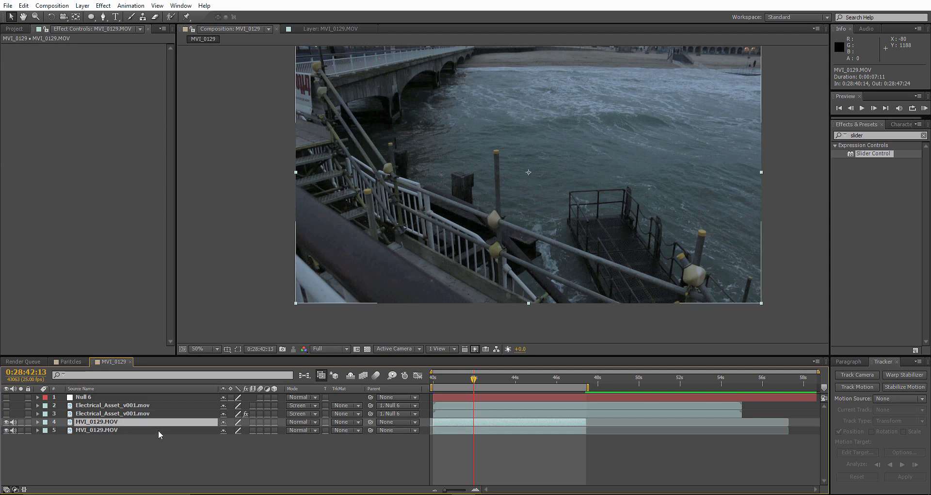
left_click(306, 426)
left_click(344, 104)
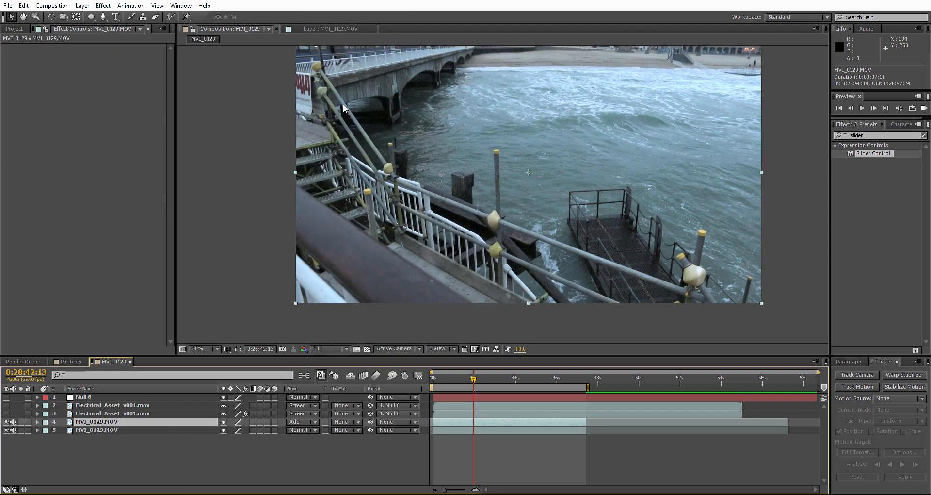
At 0:28:40:14, create a 1920 × 1080 px black solid and scale it to 111%
left_click(433, 382)
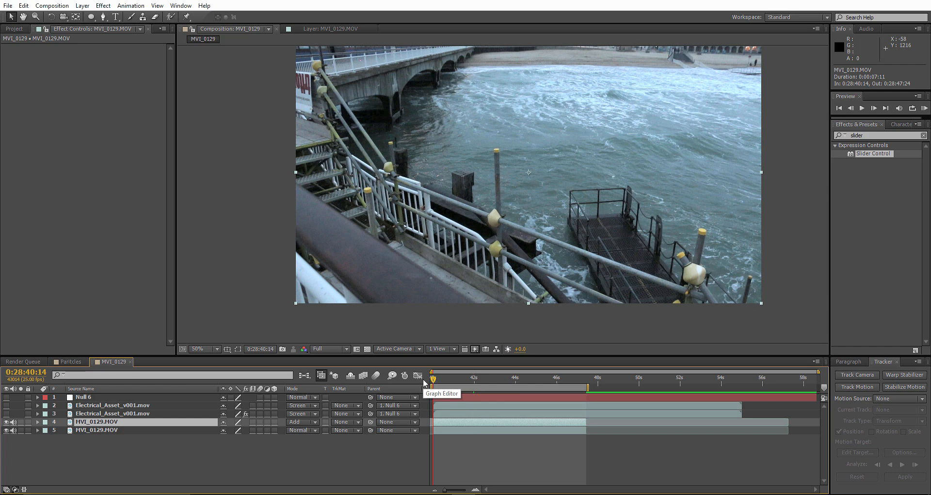
mouse_move(433, 380)
left_mouse_down()
mouse_move(518, 382)
mouse_move(433, 382)
left_mouse_up()
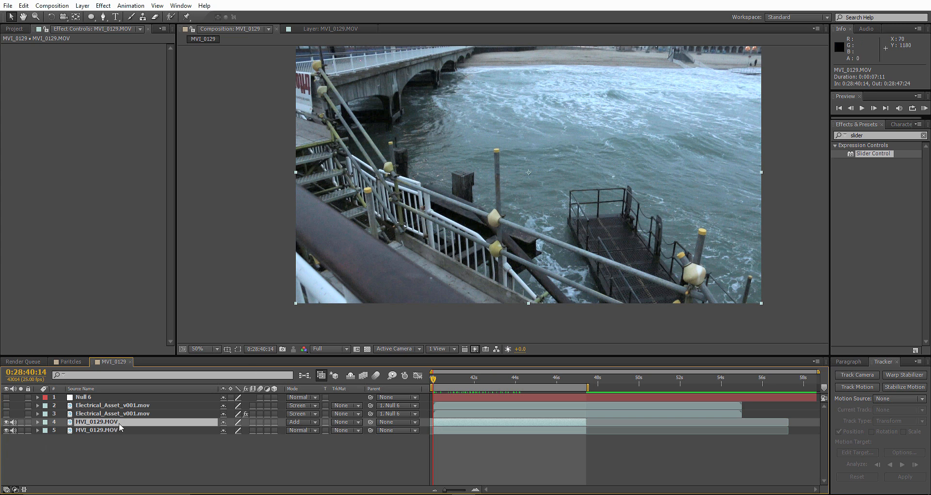
left_click(104, 445)
right_click(101, 444)
mouse_move(141, 342)
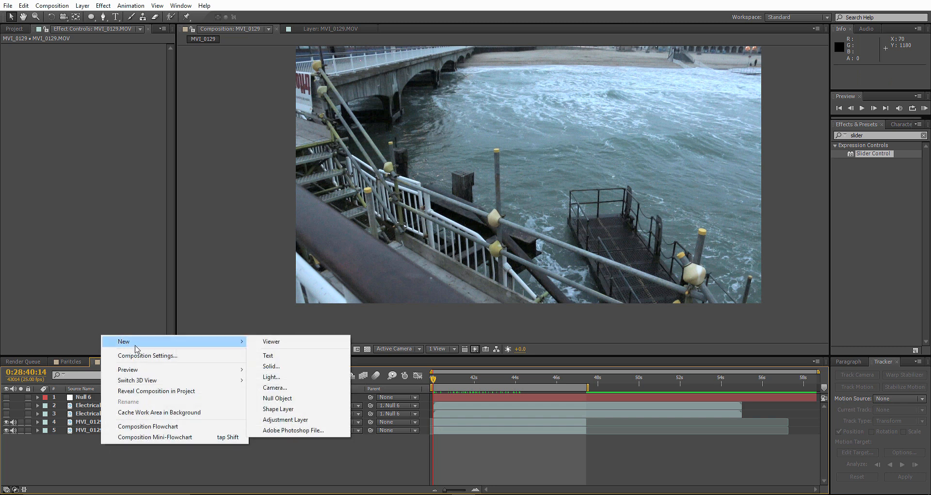
left_click(271, 365)
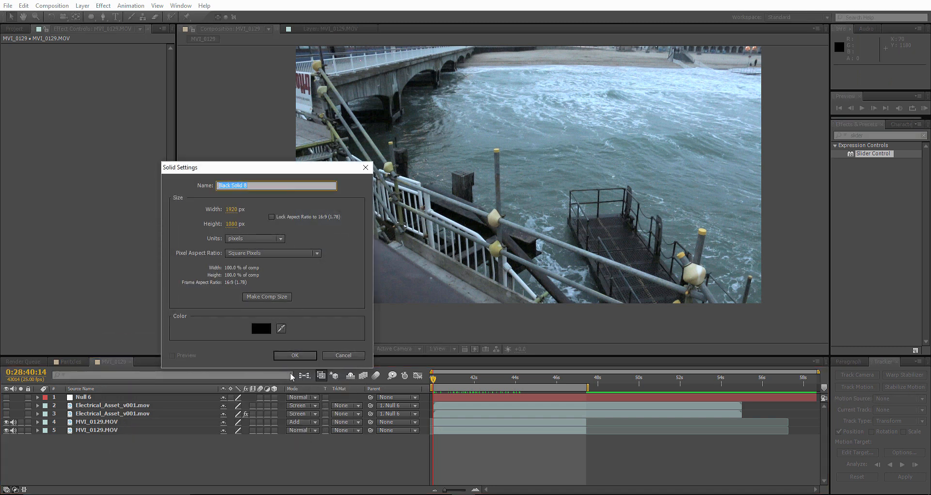
left_click(289, 356)
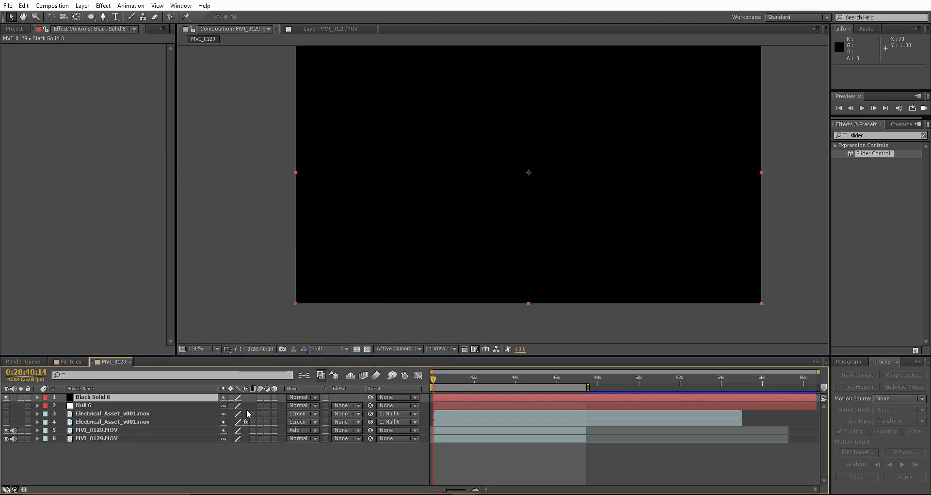
key("s")
left_click_drag(235, 405, 242, 405)
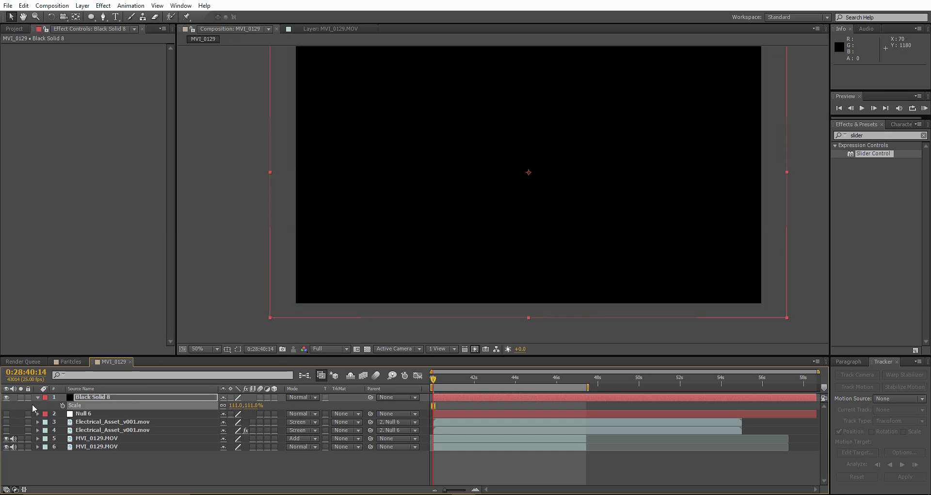
Place the black solid, hidden, directly above the two footage layers and parent it to Null 6
left_click_drag(87, 397, 7, 433)
left_click(6, 422)
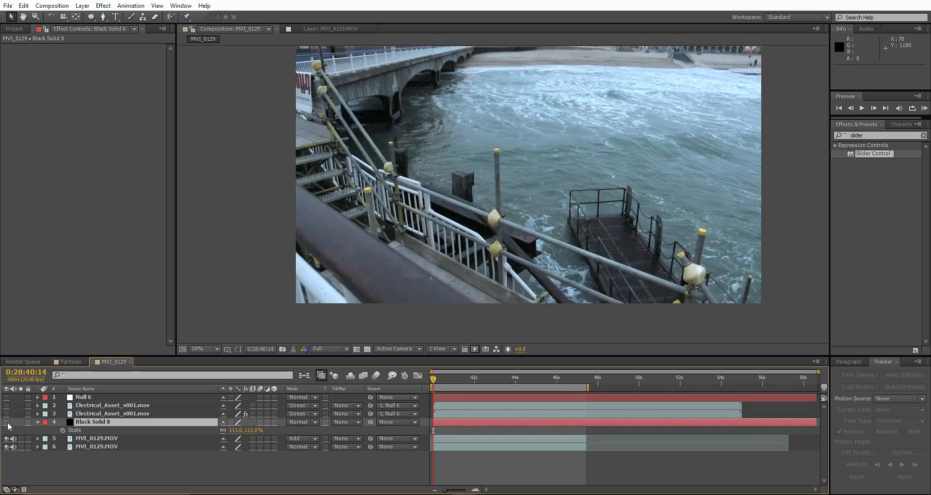
left_click_drag(370, 422, 100, 397)
left_click(6, 422)
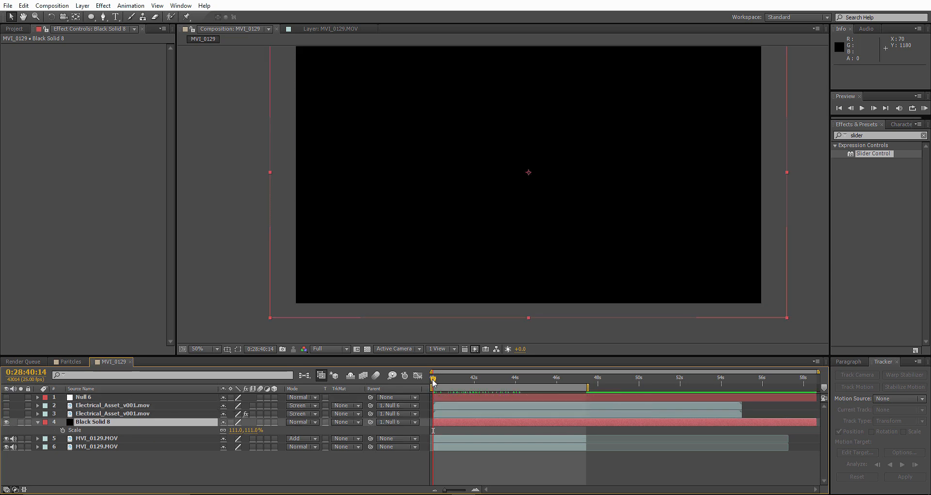
left_click(6, 422)
With the Pen tool, draw a closed mask on the black solid around the square wooden post's top and right-hand face
left_click(103, 17)
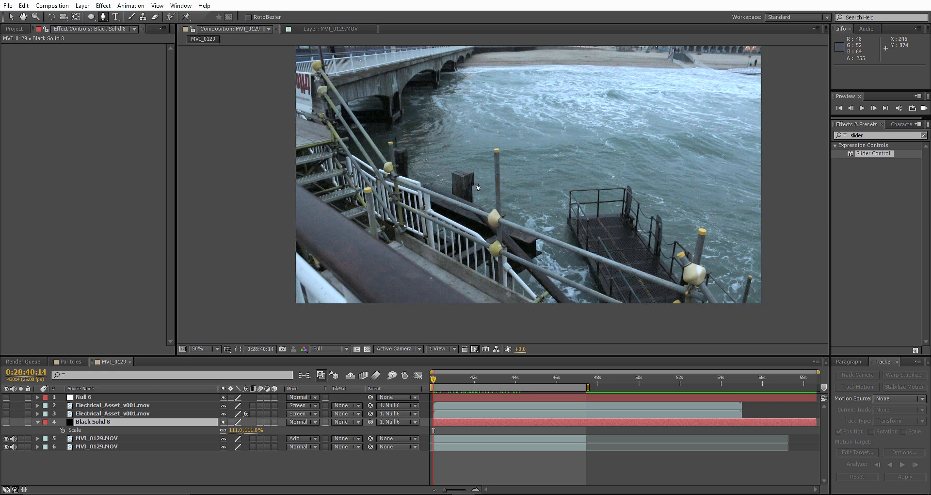
scroll(422, 201, "up", 2)
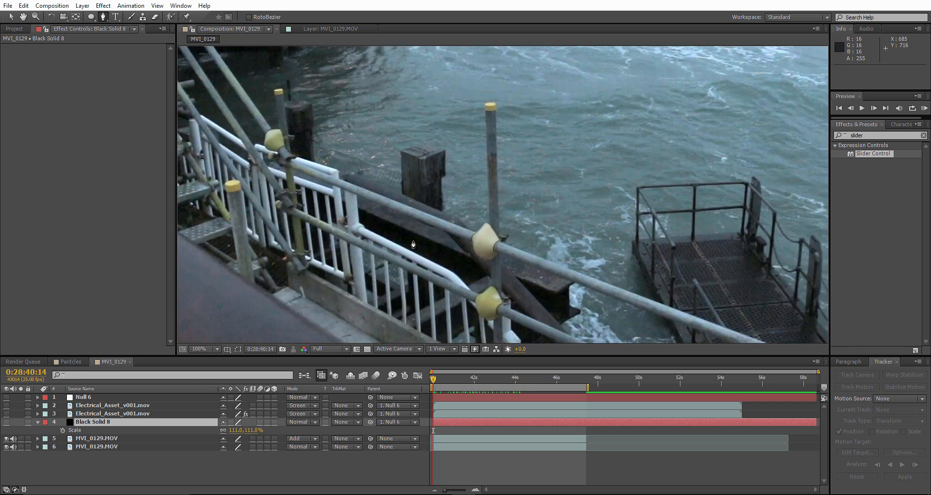
scroll(480, 146, "up", 2)
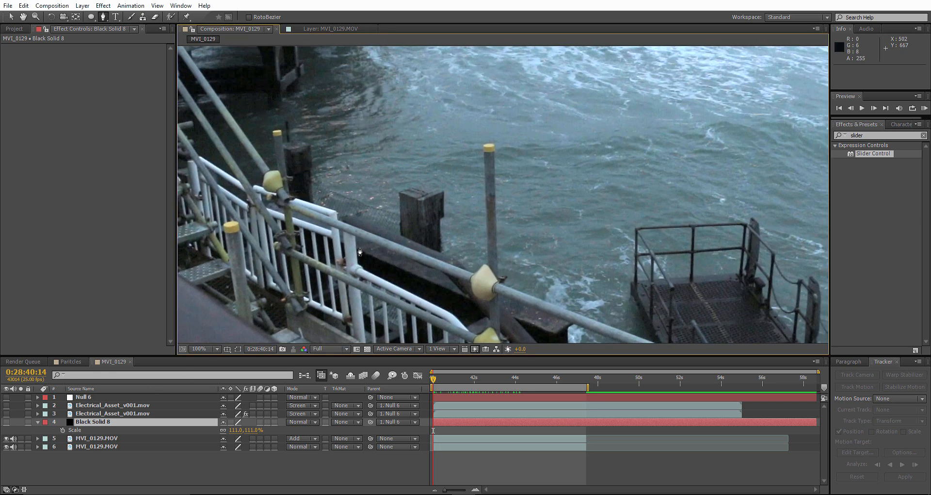
scroll(473, 197, "up", 4)
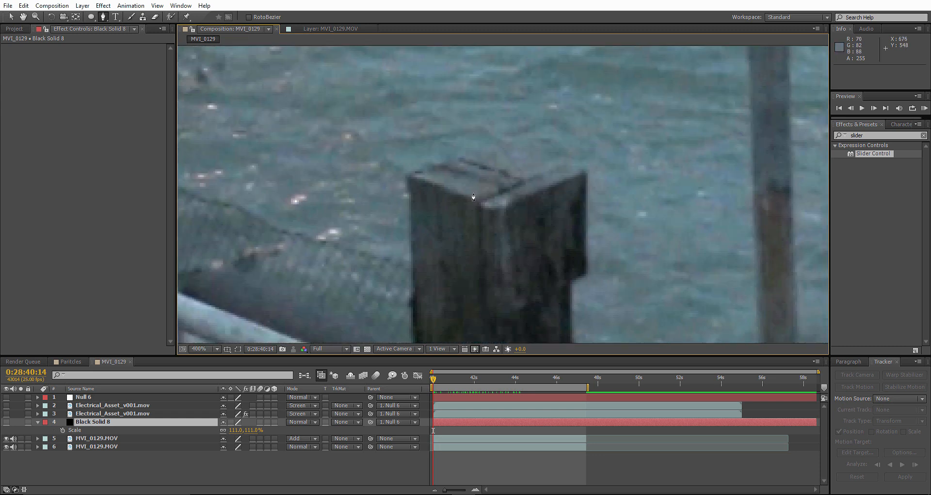
left_click_drag(487, 167, 445, 191)
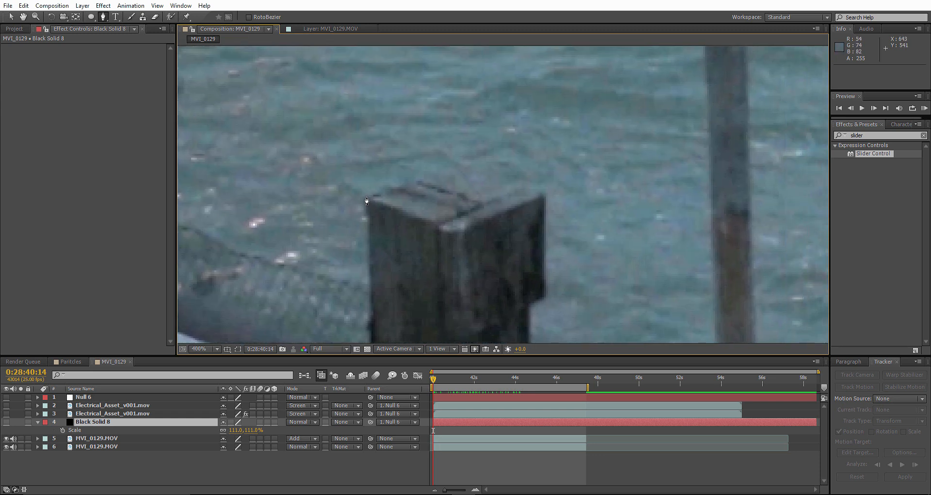
left_click(367, 197)
left_click(453, 171)
left_click(546, 192)
left_click(545, 299)
left_click(530, 309)
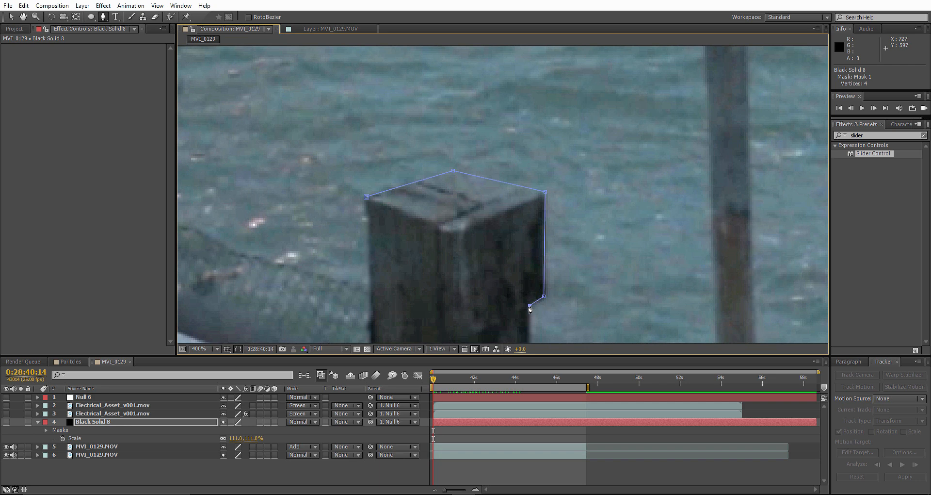
scroll(525, 308, "down", 5)
left_click(518, 253)
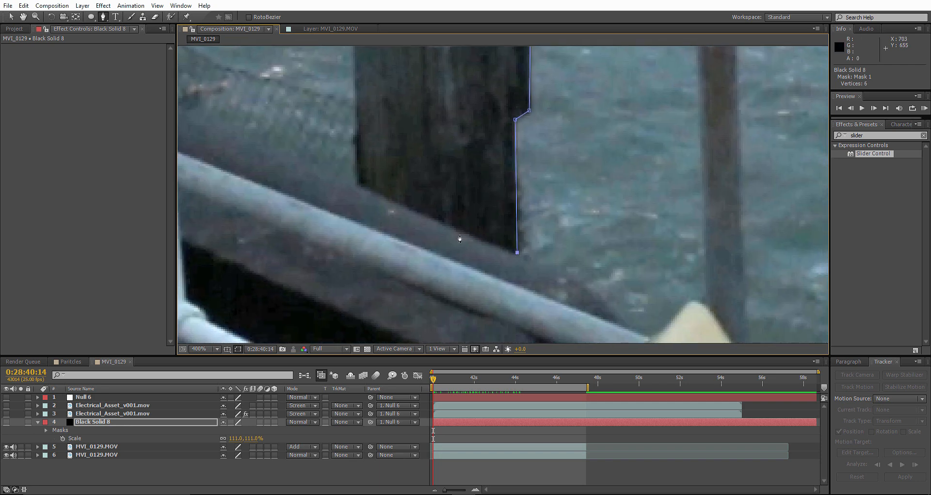
left_click(455, 237)
scroll(461, 184, "up", 4)
left_click(426, 192)
Draw a narrow four-point mask along the upper part of the yellow-capped pole, just beneath its cap
scroll(432, 194, "down", 4)
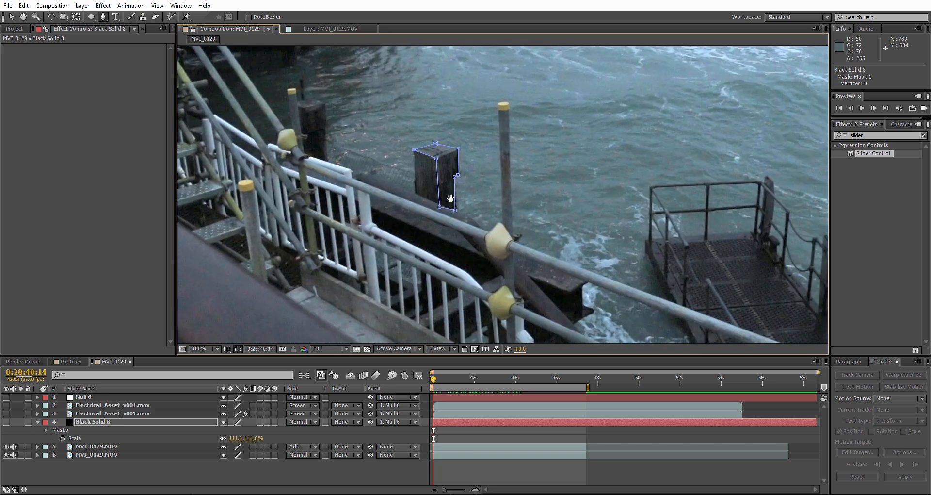
left_click_drag(450, 198, 416, 176)
scroll(468, 108, "up", 1)
left_click_drag(452, 80, 466, 240)
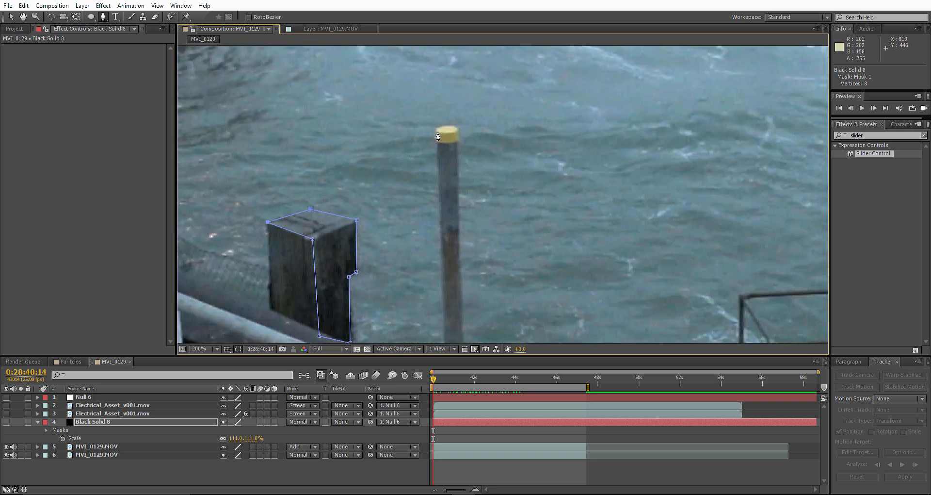
left_click(437, 143)
left_click(443, 290)
left_click(459, 292)
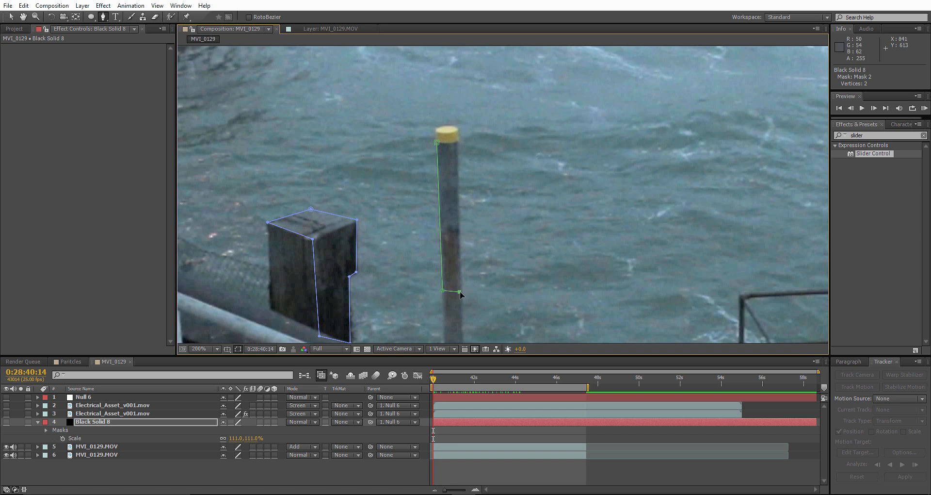
left_click(459, 142)
left_click(437, 143)
Mask a long strip along the upper edge of the dark foreground pipe, extending past the frame and following its curve with an extra point
scroll(443, 277, "down", 1)
left_click_drag(476, 248, 528, 170)
left_click_drag(230, 227, 406, 188)
scroll(406, 187, "down", 1)
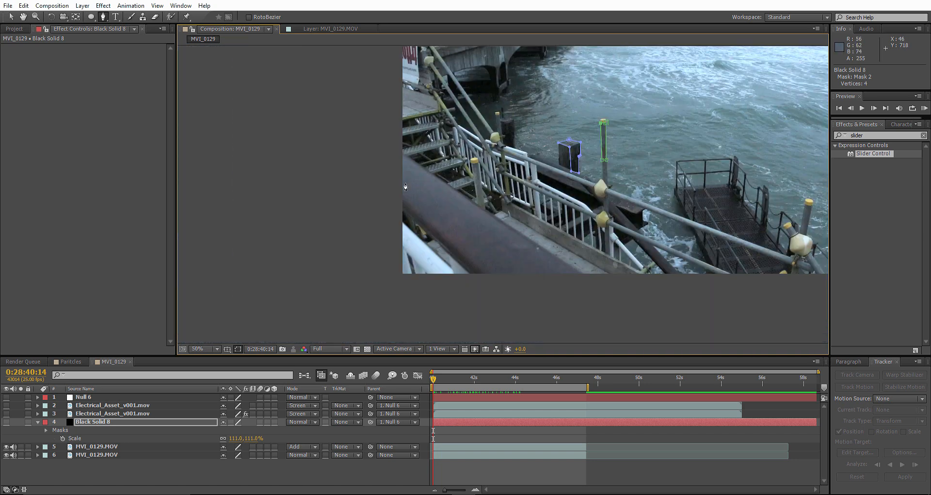
left_click(393, 159)
left_click(570, 290)
left_click(614, 294)
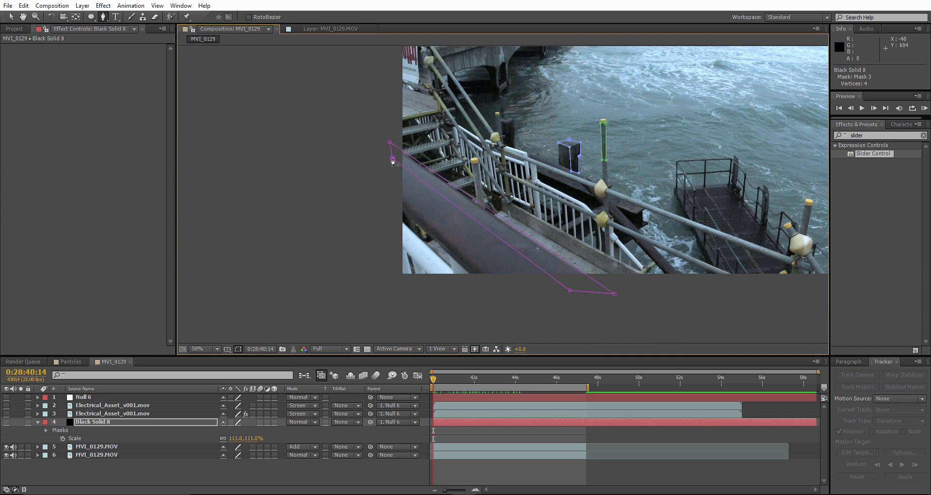
left_click(389, 144)
left_click_drag(615, 294, 613, 298)
left_click(485, 209)
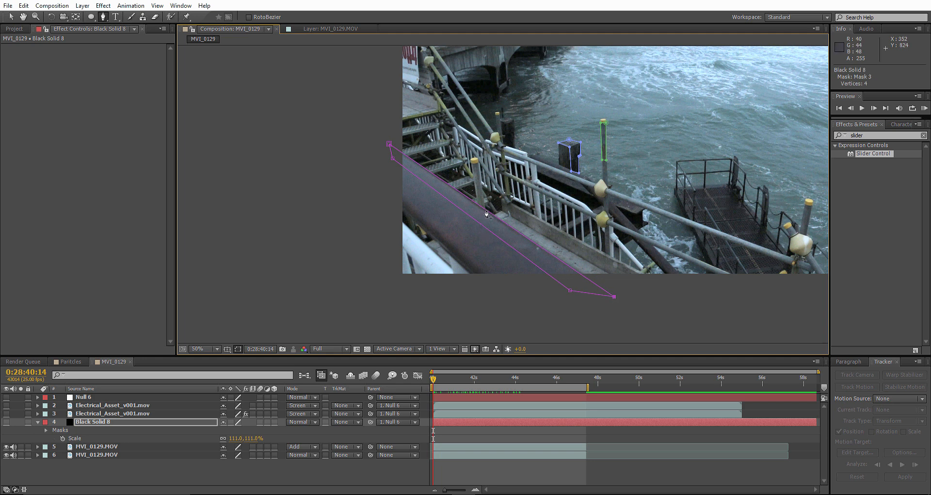
mouse_move(468, 215)
left_mouse_down()
mouse_move(456, 189)
mouse_move(483, 209)
left_mouse_up()
Draw a wide elliptical mask centred on the base of the yellow-capped pole, reaching from the stairs to the metal platform
left_click_drag(666, 161, 594, 176)
left_click(91, 16)
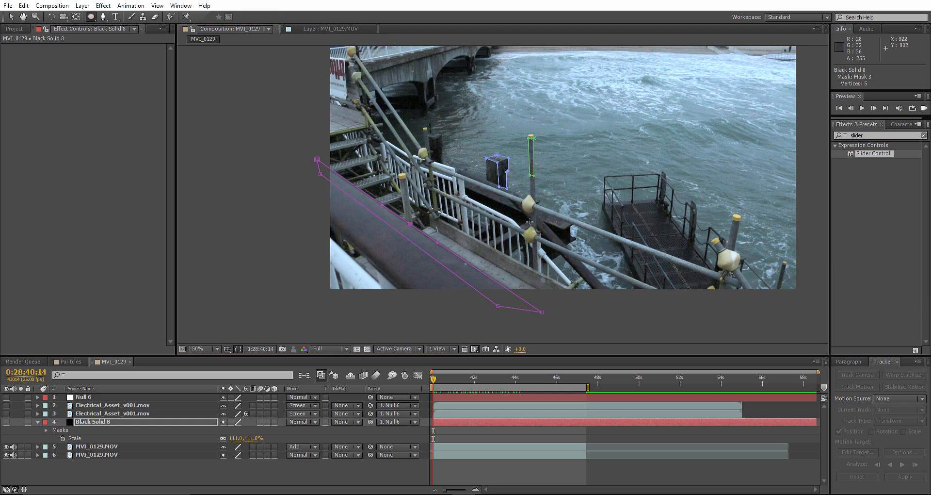
mouse_move(534, 221)
left_mouse_down()
mouse_move(462, 187)
mouse_move(376, 186)
mouse_move(361, 170)
mouse_move(357, 177)
mouse_move(375, 173)
mouse_move(365, 166)
left_mouse_up()
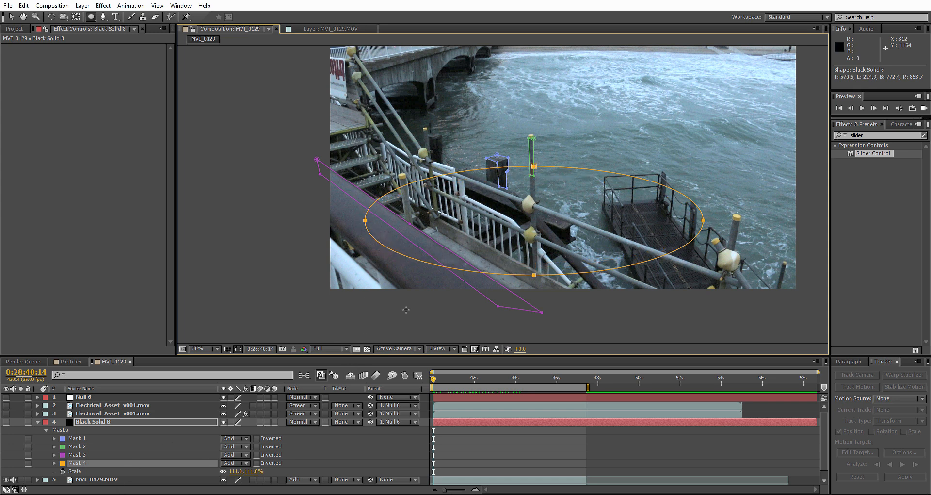
Show the black solid, turn on the transparency grid, and briefly solo the layer to check its mask shapes
left_click(7, 422)
left_click(20, 422)
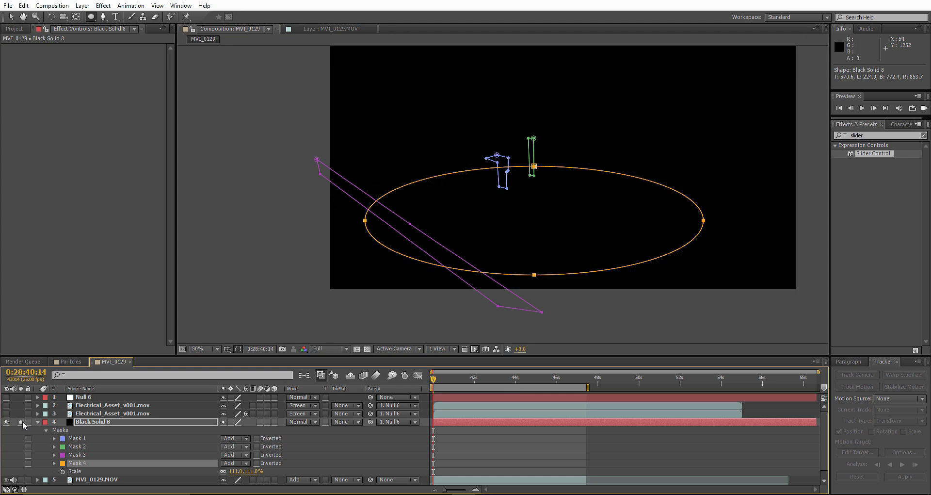
left_click(368, 349)
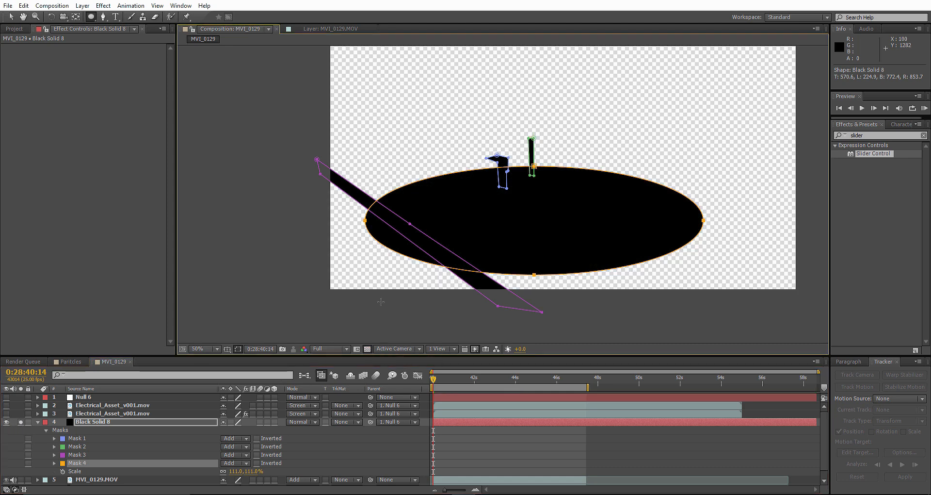
left_click(226, 316)
left_click(20, 422)
Draw a four-point mask over the area on the near side of the railing and set its mode to Subtract
left_click(96, 422)
left_click(103, 17)
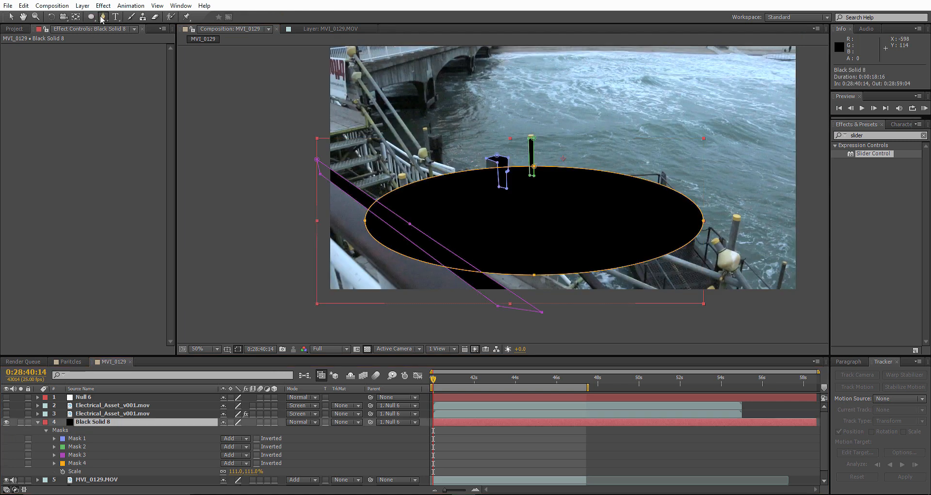
left_click(362, 155)
left_click(704, 323)
left_click(288, 319)
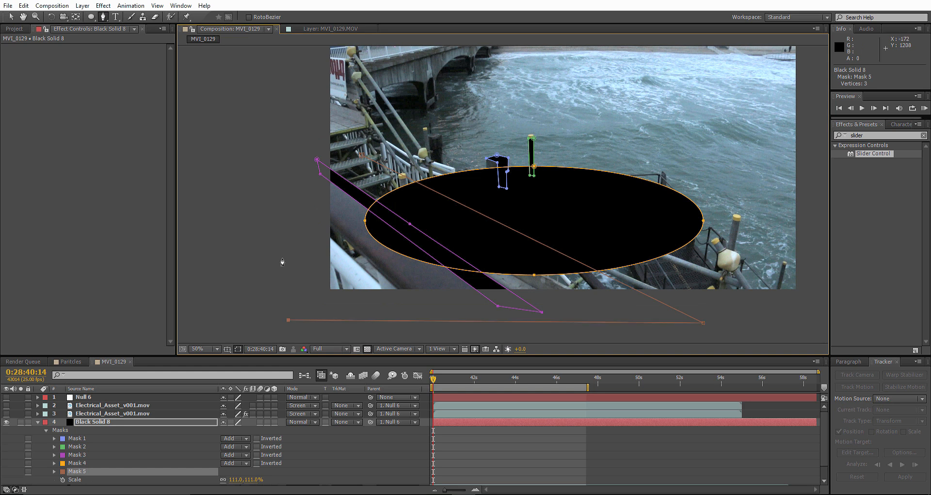
left_click(285, 147)
left_click(362, 155)
left_click(236, 471)
left_click(243, 417)
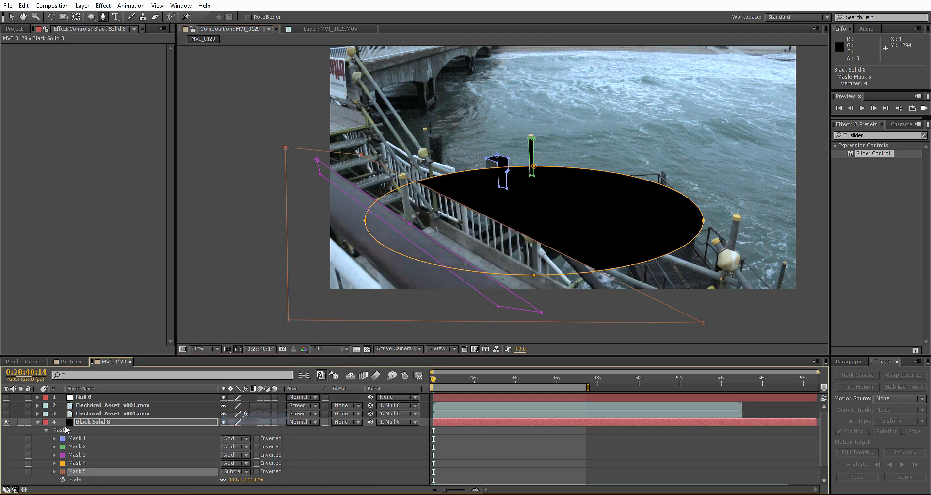
Solo the black solid and move Mask 3, Mask 1 and Mask 2 below the subtracting Mask 5
left_click(21, 422)
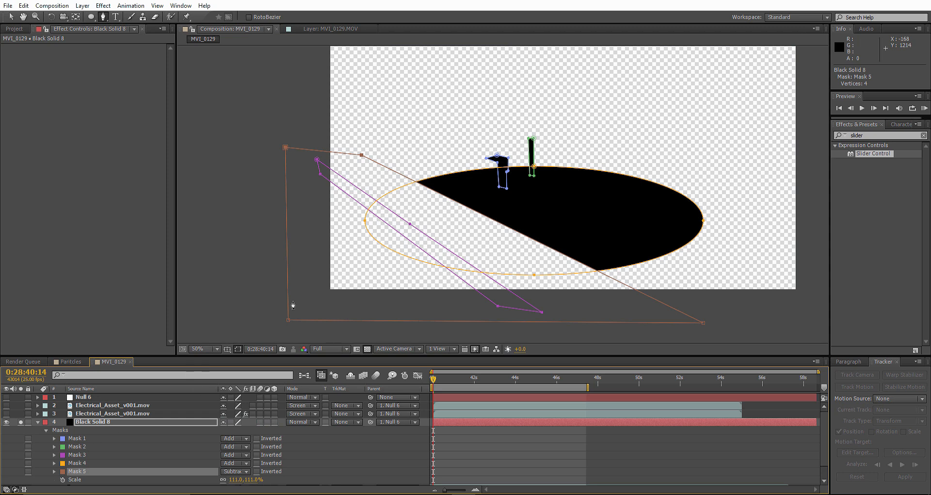
left_click(11, 16)
left_click_drag(73, 456, 90, 465)
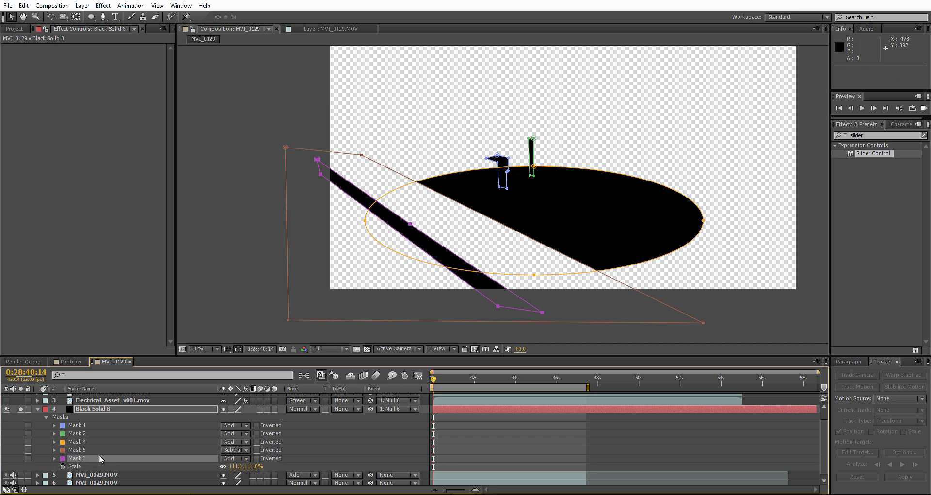
left_click(70, 426)
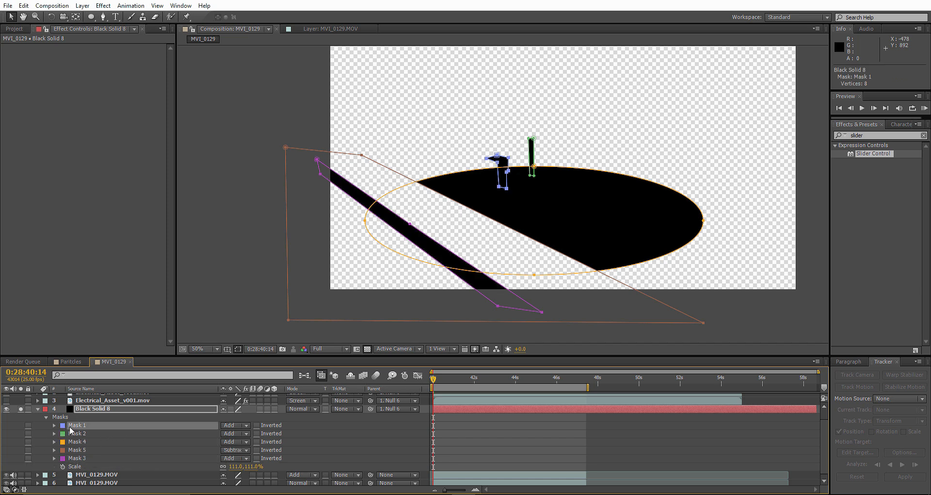
left_click(77, 434, "shift")
left_click_drag(75, 436, 81, 464)
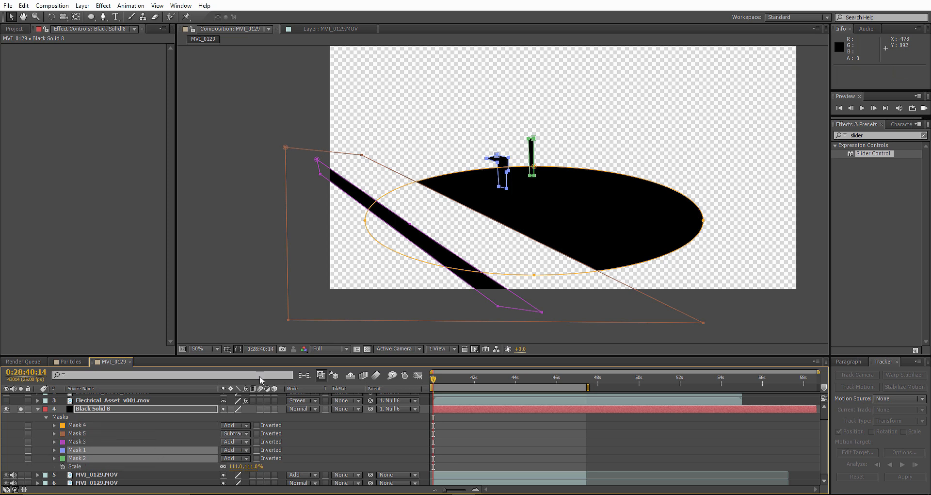
Set the elliptical Mask 4's feather to 142 pixels and its opacity to 76%
left_click(71, 426)
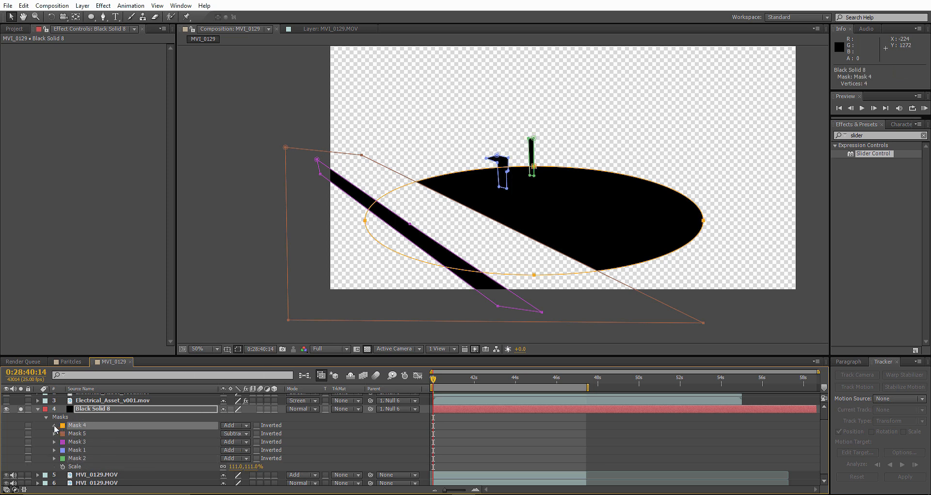
left_click(54, 426)
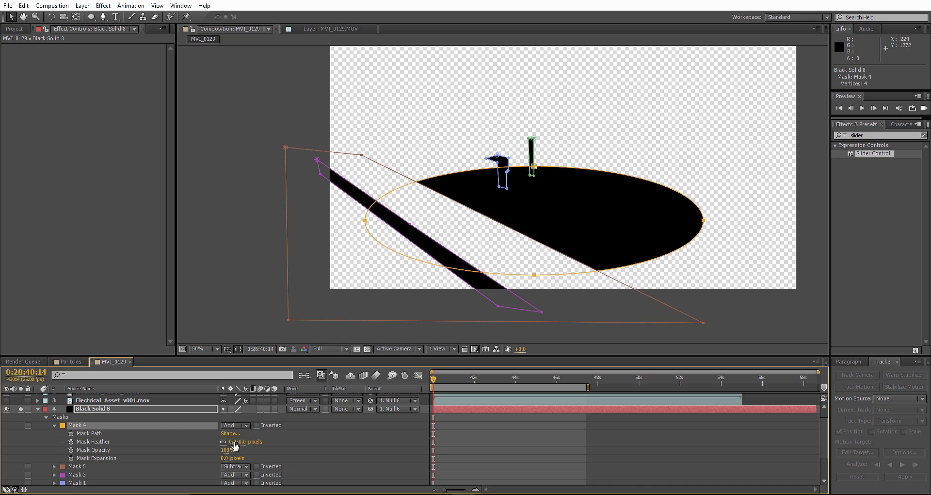
left_click_drag(233, 441, 306, 440)
left_click_drag(223, 450, 213, 449)
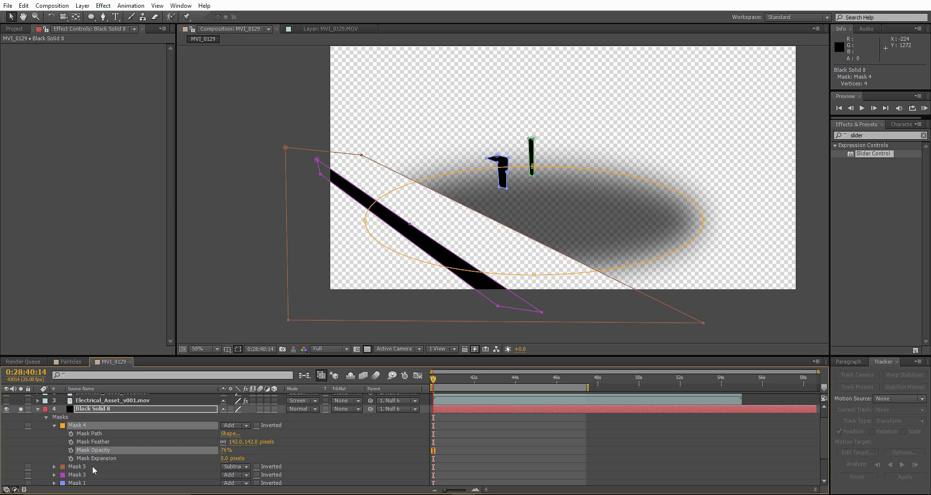
Feather Masks 5, 3, 1 and 2 together by 2 pixels
left_click(80, 469)
scroll(81, 469, "down", 1)
left_click(82, 467, "shift")
key("f")
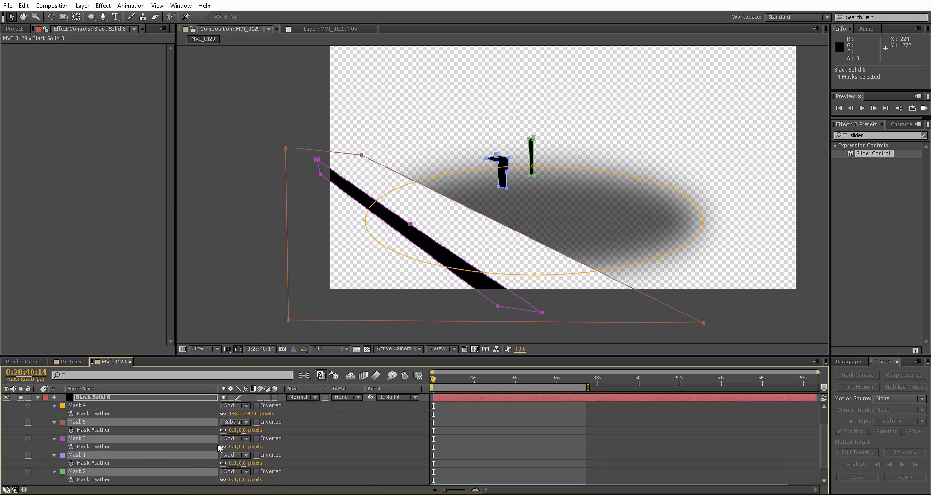
left_click_drag(231, 430, 231, 430)
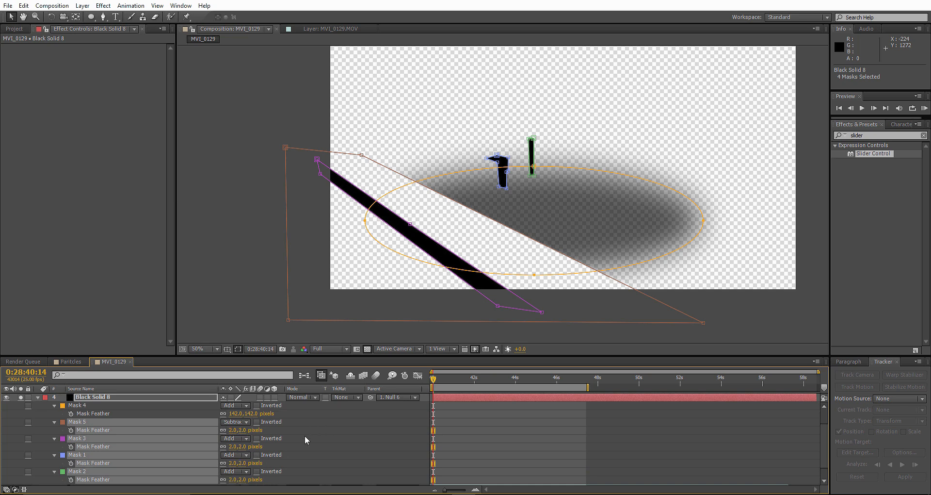
left_click(38, 397)
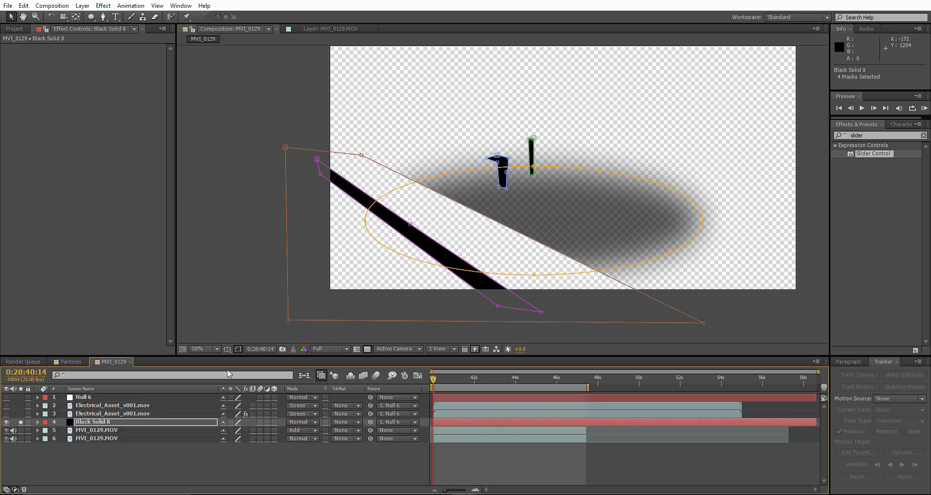
Lower the elliptical Mask 4's opacity to 70%, then collapse and deselect the black solid layer
left_click(97, 422)
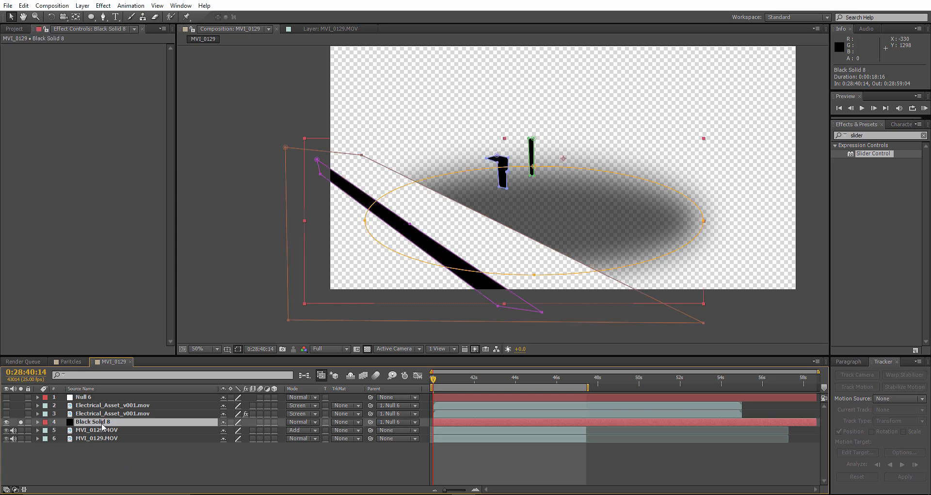
key("f")
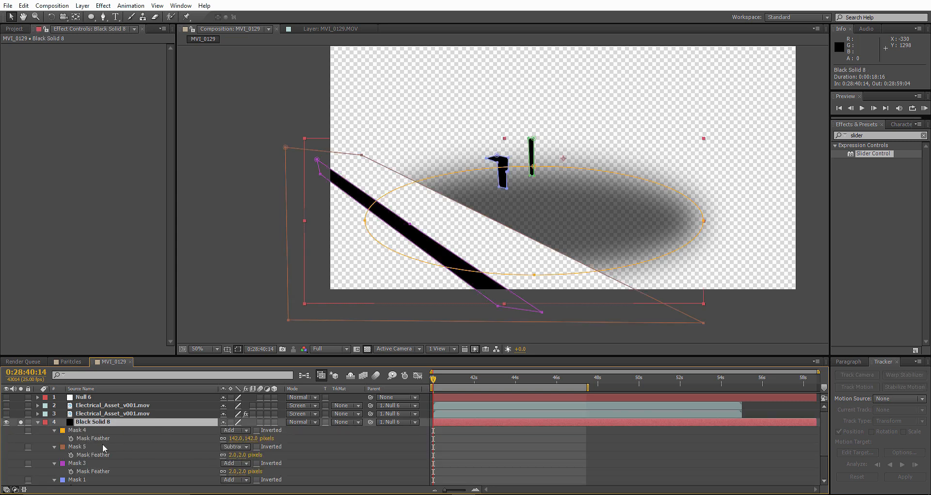
key("m")
left_click(54, 430)
left_click(54, 430)
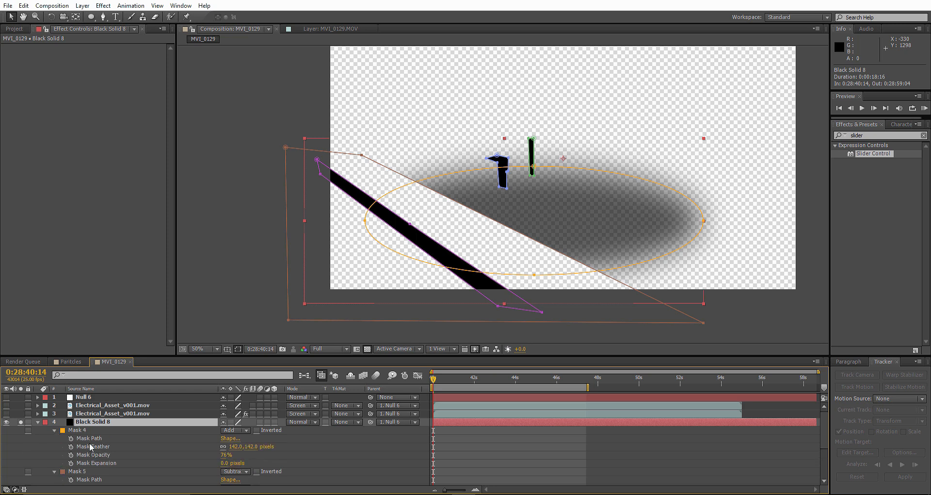
mouse_move(225, 459)
left_mouse_down()
mouse_move(199, 474)
mouse_move(226, 463)
mouse_move(221, 454)
left_mouse_up()
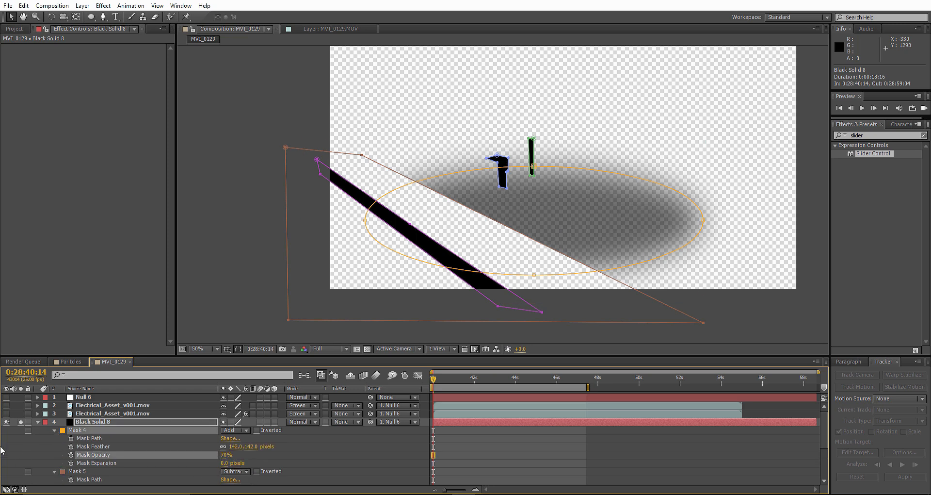
left_click(38, 422)
left_click(63, 456)
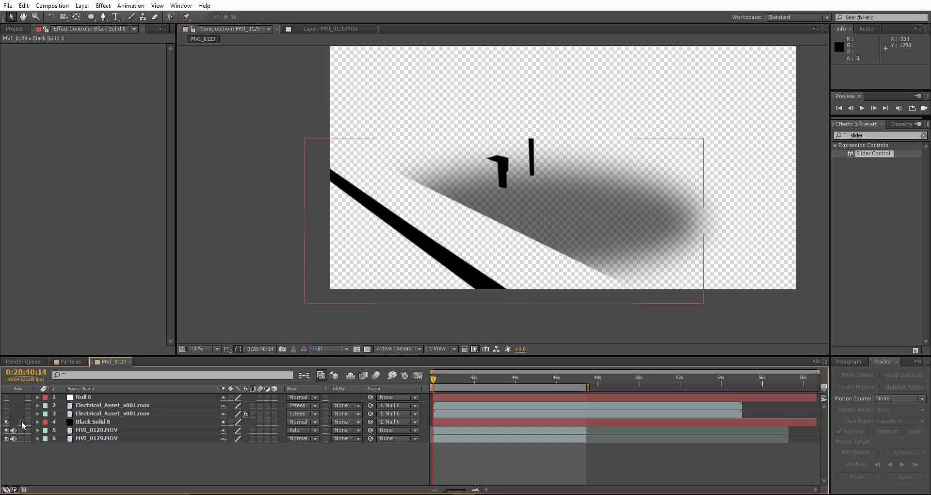
Turn off solo for the black solid layer
left_click(22, 422)
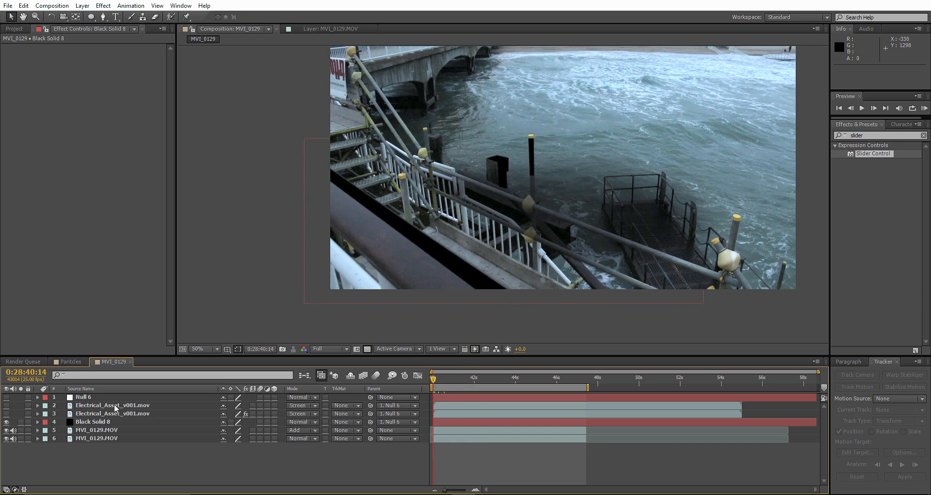
Try the Stencil Alpha blending mode on the black solid, then restore it to Normal
left_click(110, 422)
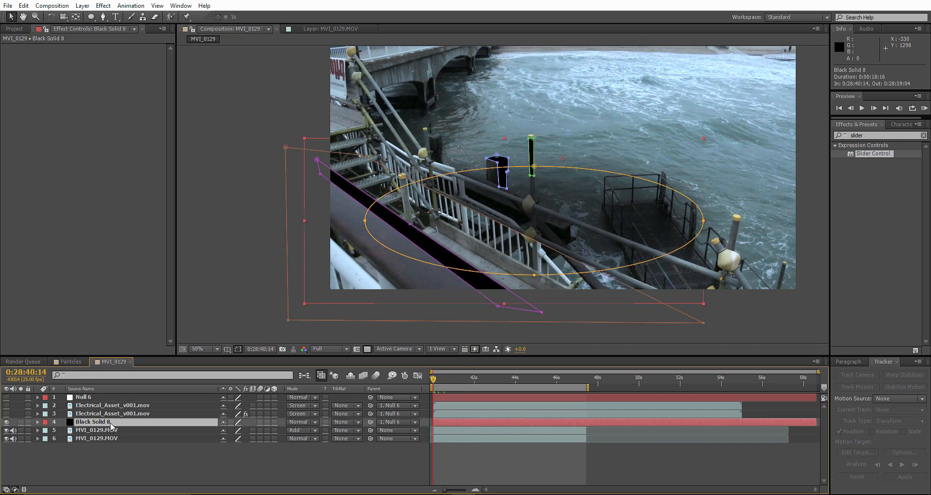
left_click(298, 425)
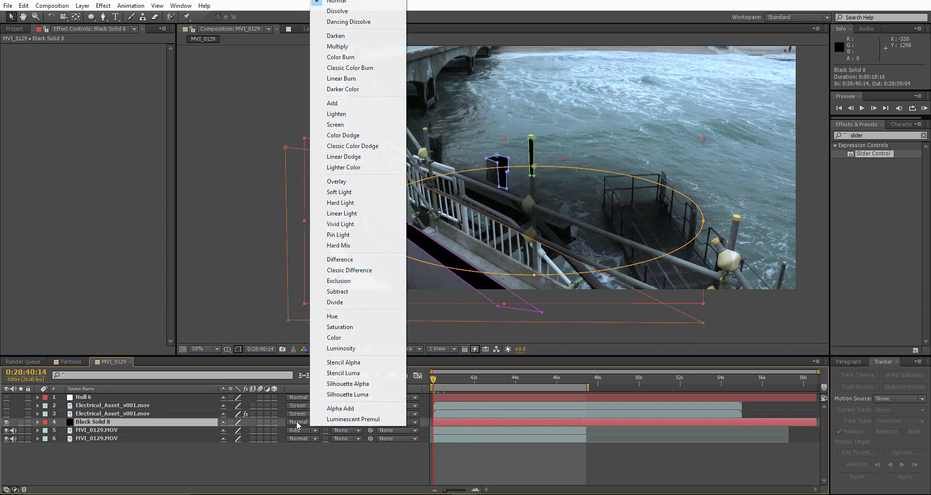
left_click(347, 366)
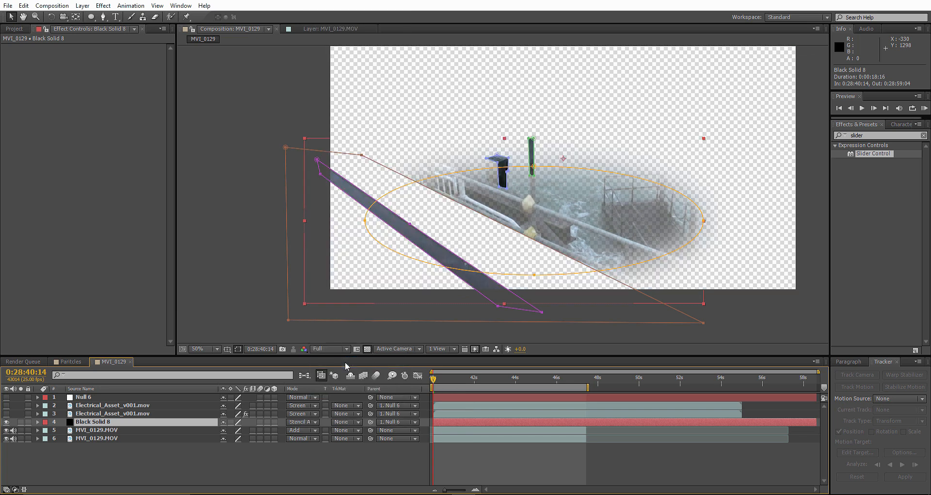
left_click(238, 350)
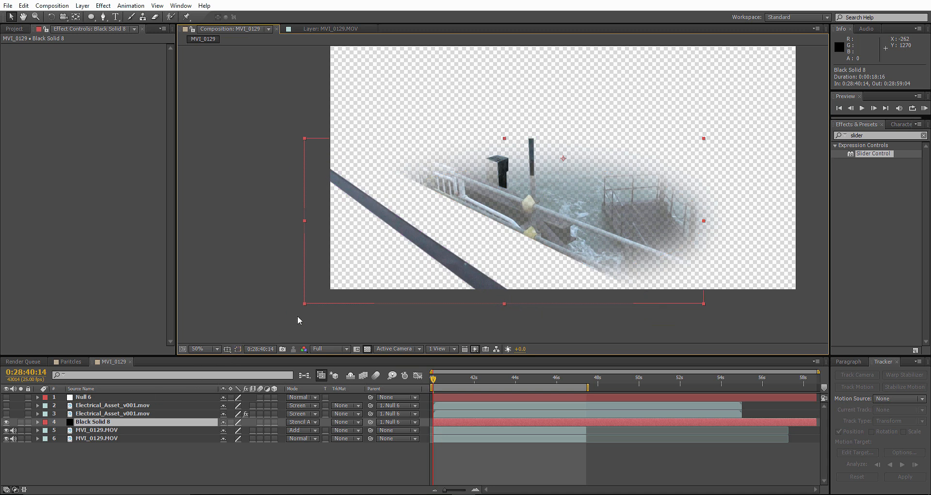
left_click(309, 423)
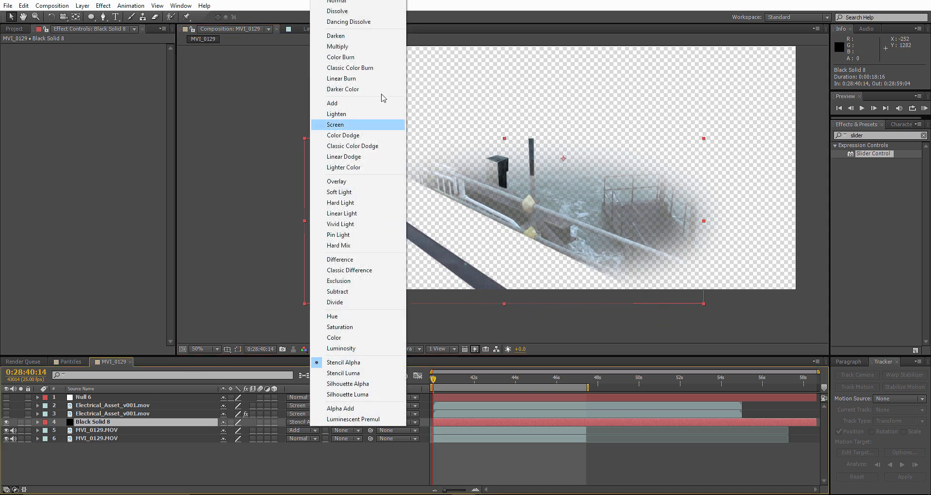
left_click(361, 5)
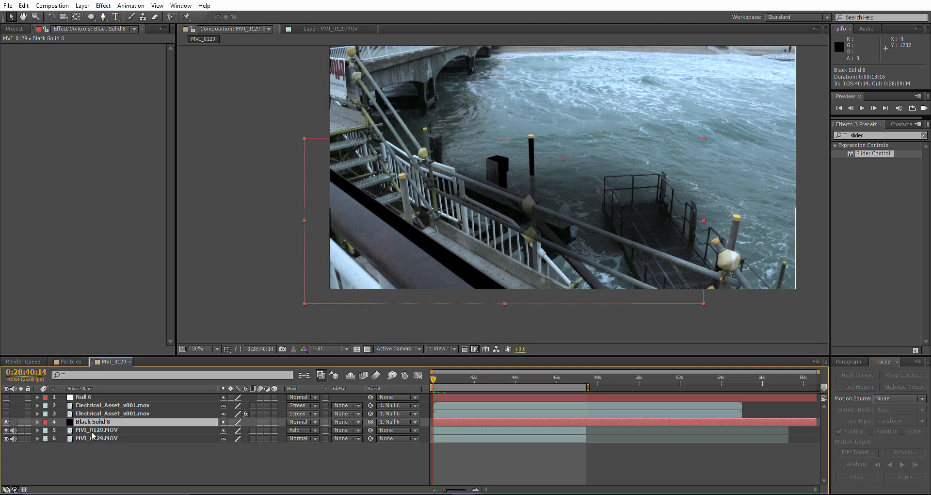
Set the upper MVI_0129.MOV layer's track matte to Alpha Matte "Black Solid 8" and compare the shot with that layer on and off
left_click(95, 431)
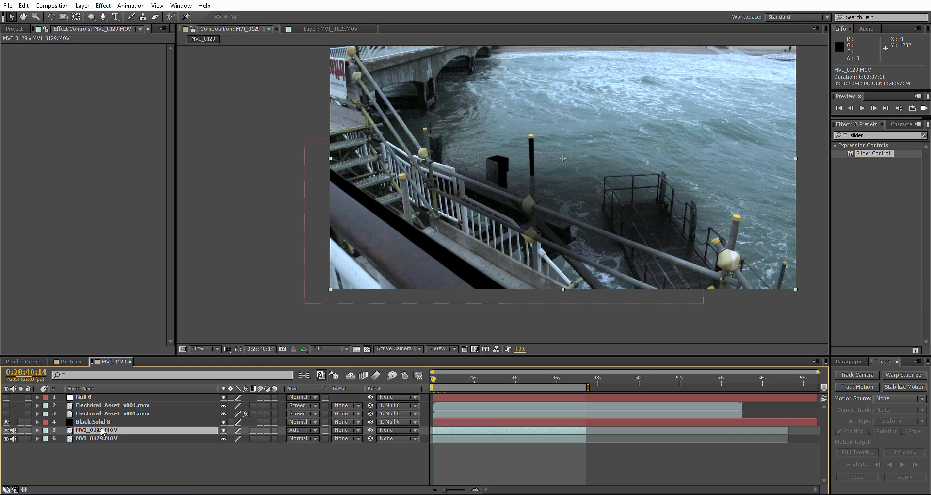
left_click(98, 422)
left_click(92, 431)
left_click(350, 430)
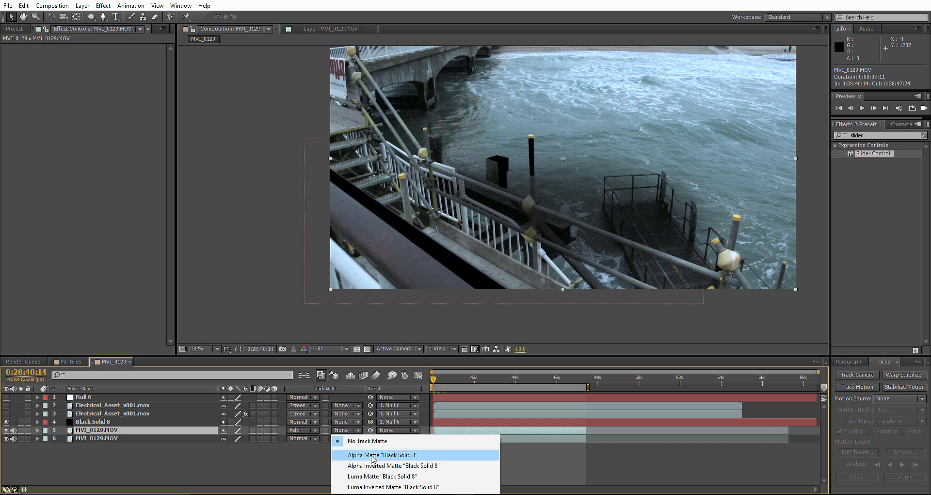
left_click(373, 456)
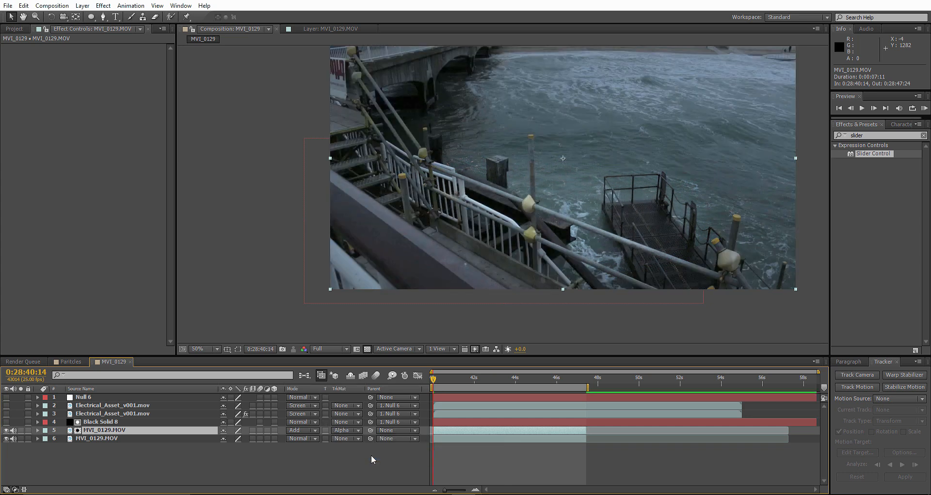
left_click(7, 430)
left_click(7, 431)
left_click(7, 430)
left_click(6, 431)
Show the black solid's mask outlines and set Mask 3's feather to 7 pixels
left_click(93, 422)
key("f")
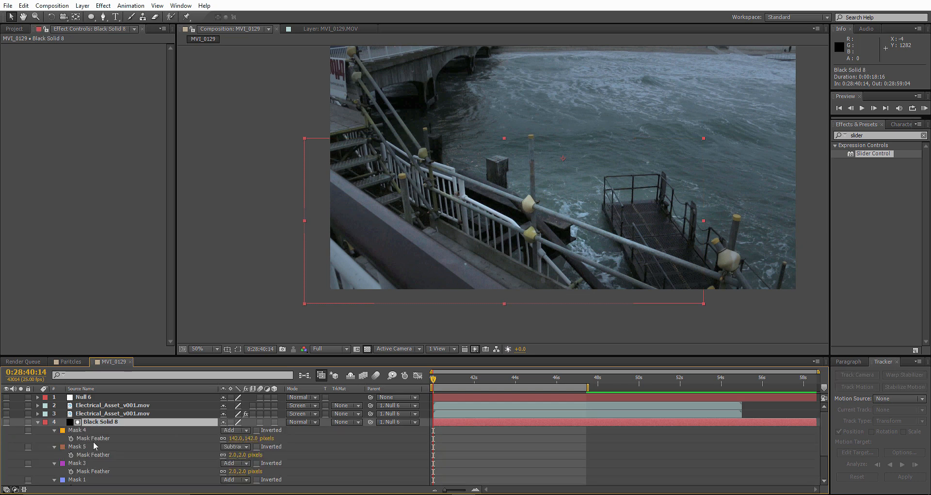
scroll(94, 446, "down", 2)
left_click(238, 349)
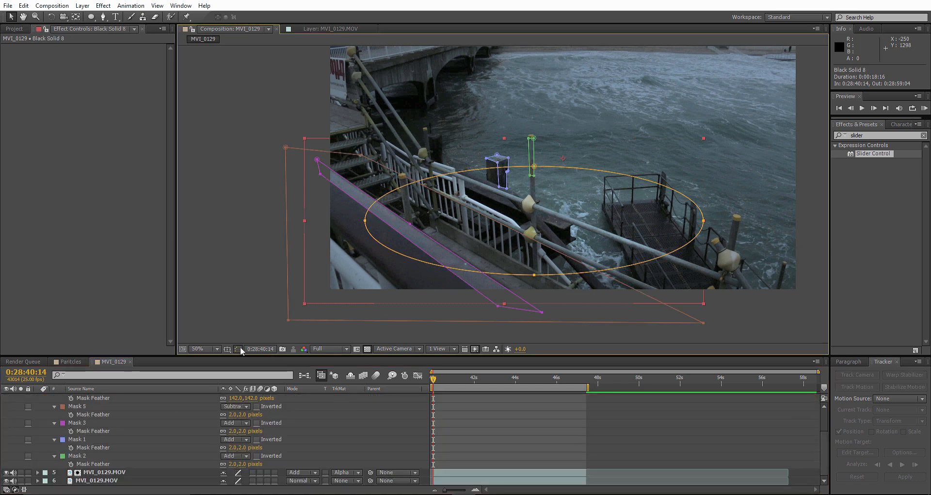
left_click(231, 431)
type("5")
left_click(328, 423)
left_click_drag(231, 434, 240, 435)
left_click(335, 433)
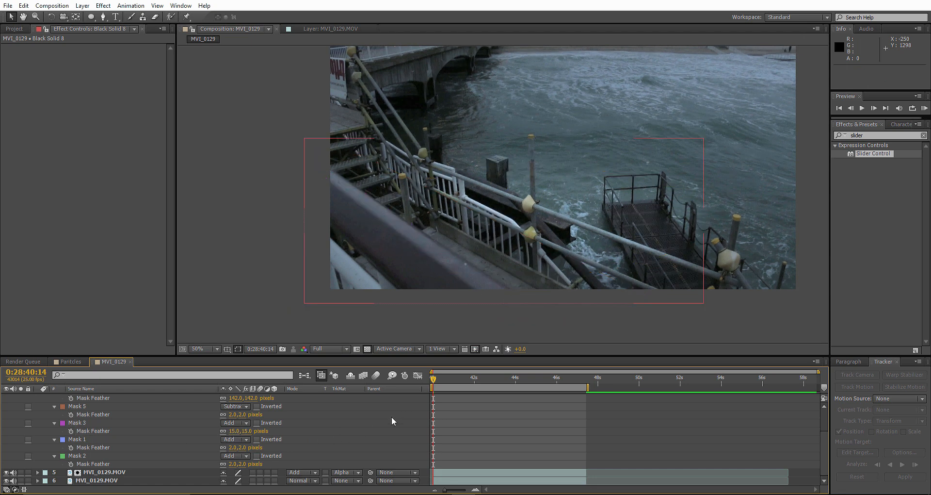
left_click_drag(235, 433, 231, 433)
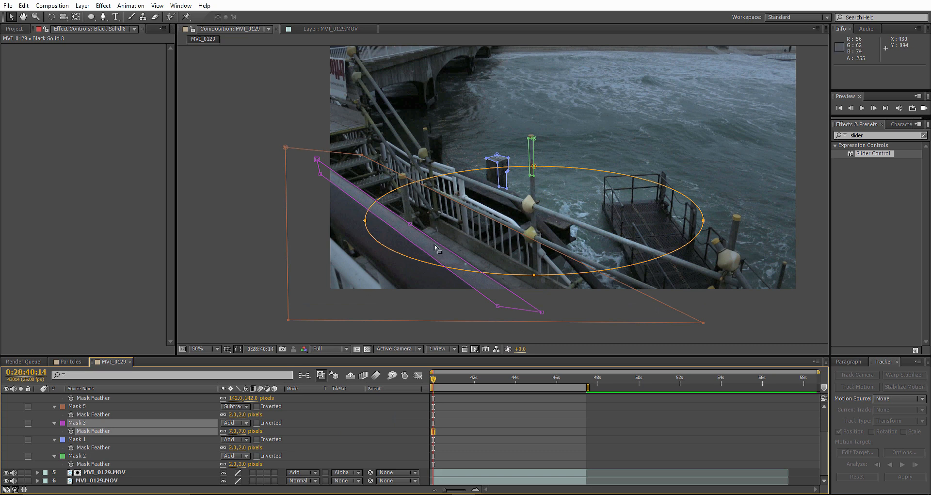
Draw a four-point Pen mask on the black solid along the underside of the foreground pipe and set it to Subtract
scroll(436, 248, "up", 1)
left_click_drag(427, 301, 379, 153)
left_click_drag(532, 283, 544, 281)
scroll(466, 195, "down", 1)
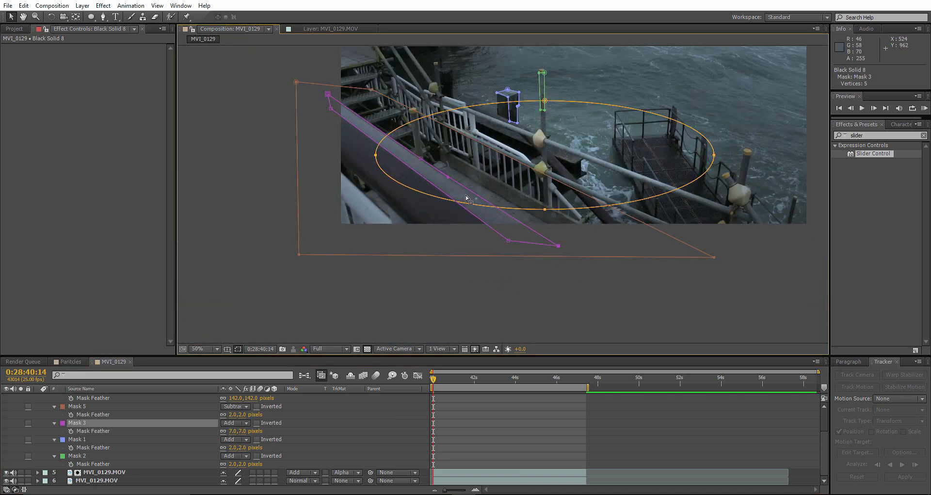
left_click(101, 17)
left_click(284, 103)
left_click(542, 261)
left_click(415, 281)
left_click(297, 103)
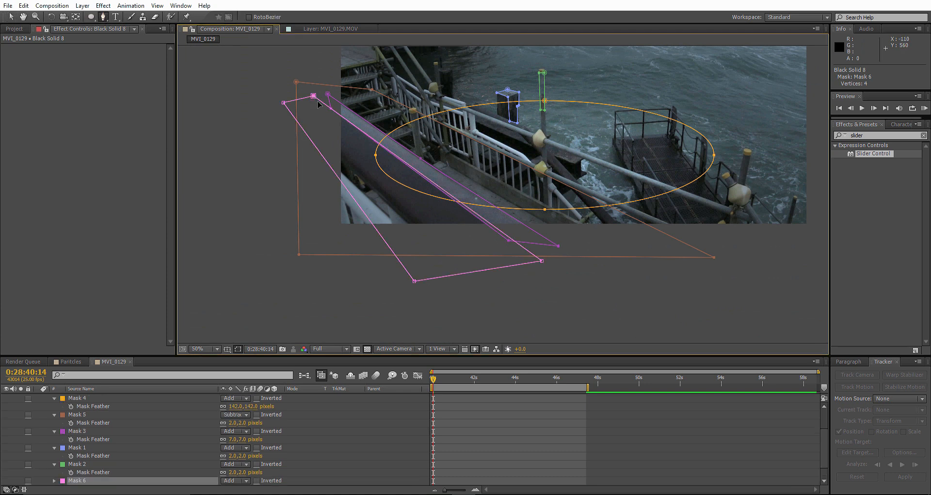
left_click(314, 96)
left_click(231, 481)
left_click(252, 379)
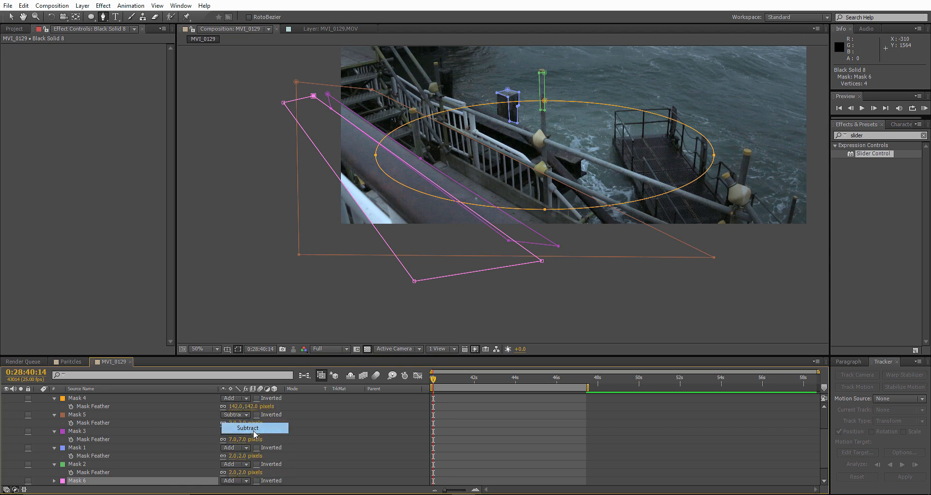
Feather the subtracting Mask 6 by 106 pixels, hide the mask outlines and collapse the black solid layer
scroll(120, 455, "down", 1)
scroll(193, 468, "up", 3)
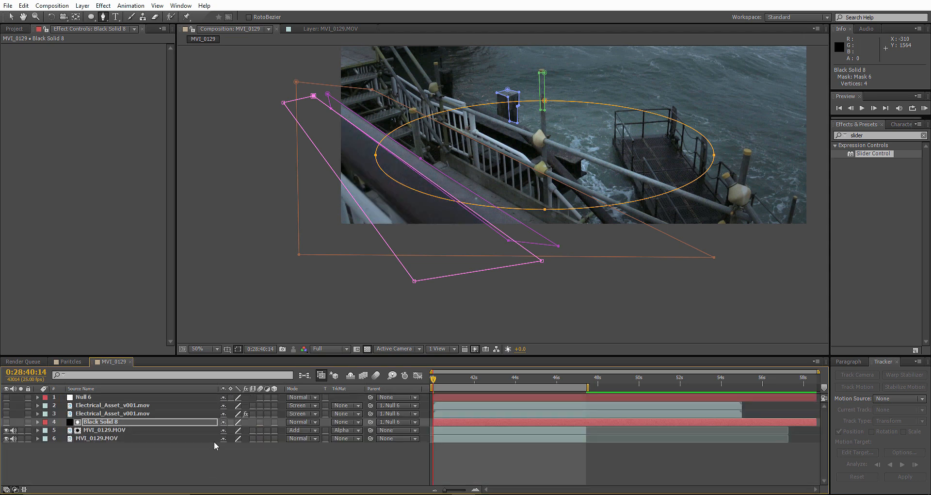
scroll(191, 456, "down", 2)
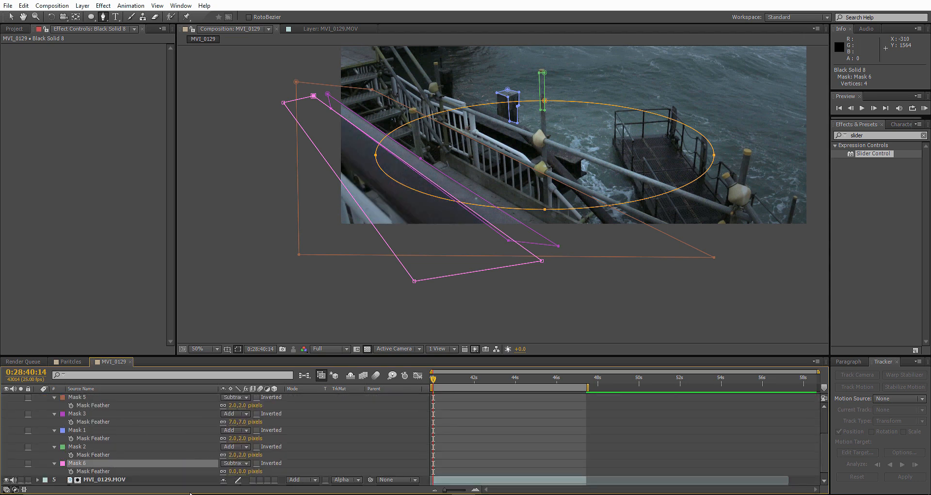
left_click_drag(234, 471, 284, 469)
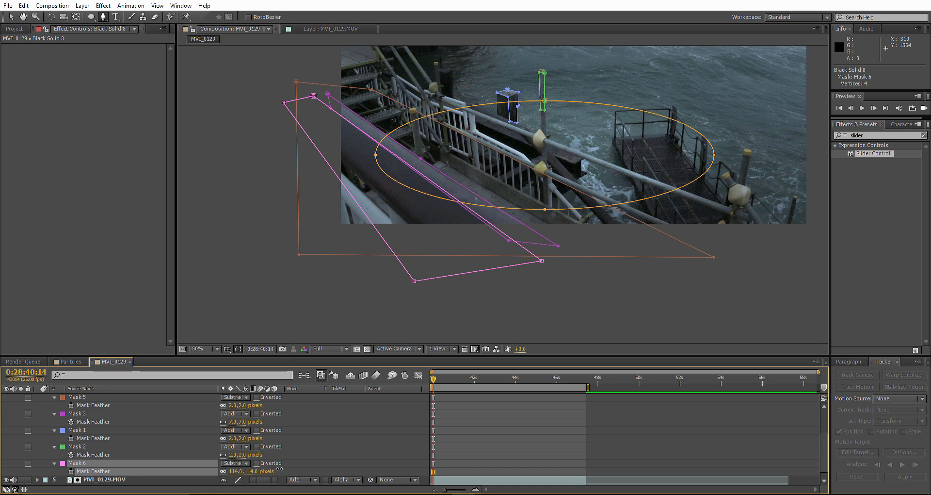
left_click(237, 349)
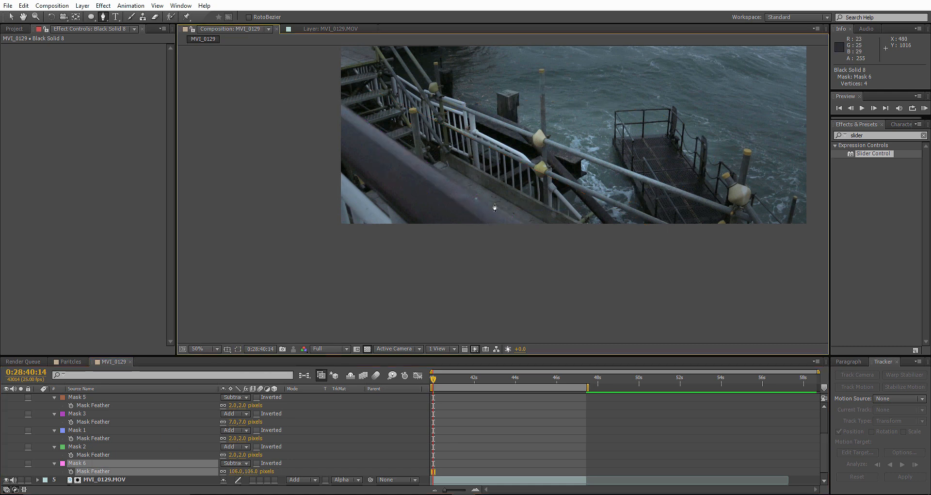
left_click_drag(512, 205, 414, 243)
left_click(210, 350)
left_click(219, 173)
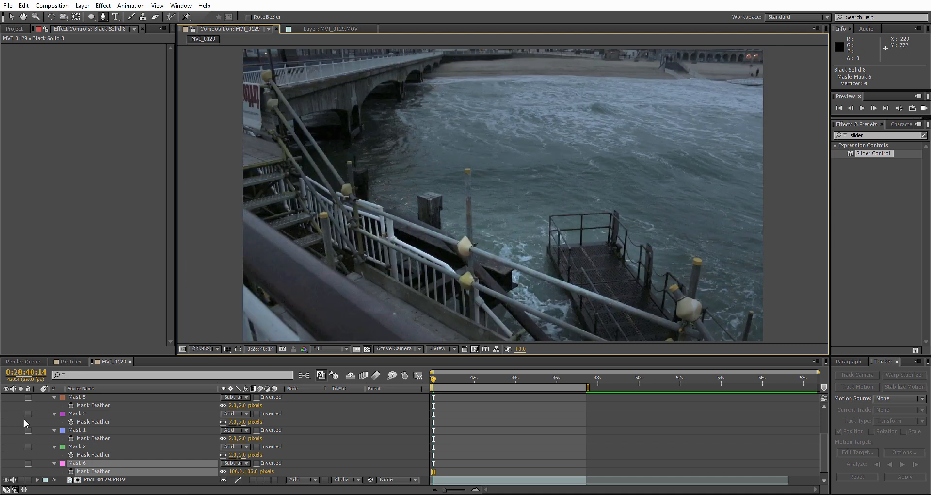
scroll(38, 404, "up", 1)
left_click(38, 397)
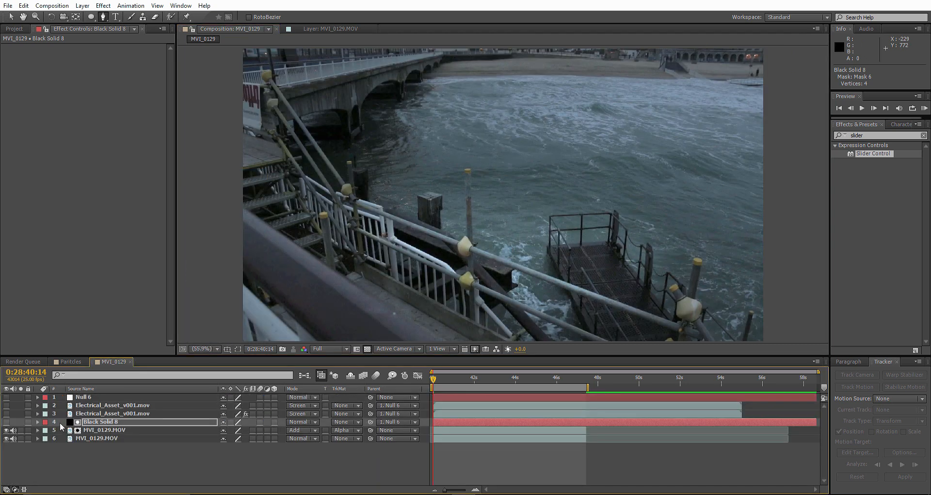
Make the upper Electrical_Asset_v001.mov layer visible, solo it, and turn off the transparency grid
left_click(100, 431)
key("v")
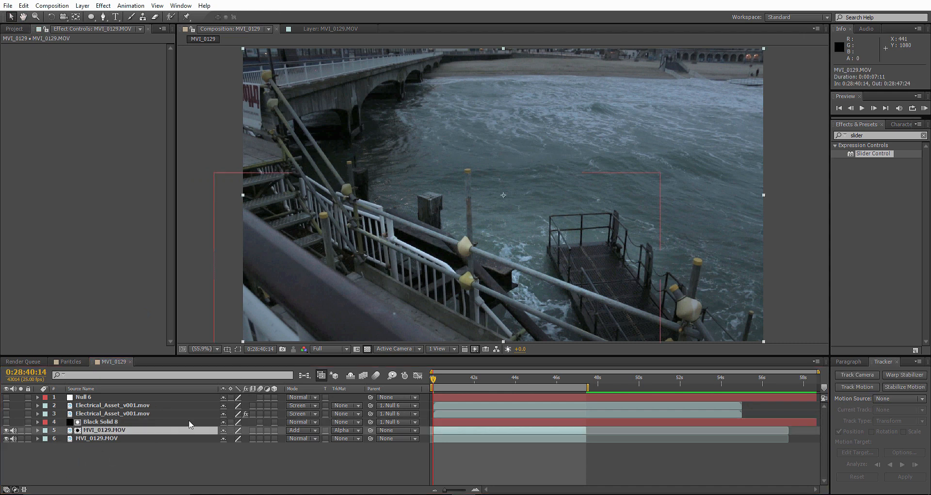
key("ctrl+shift+a")
left_click(7, 405)
left_click(59, 407)
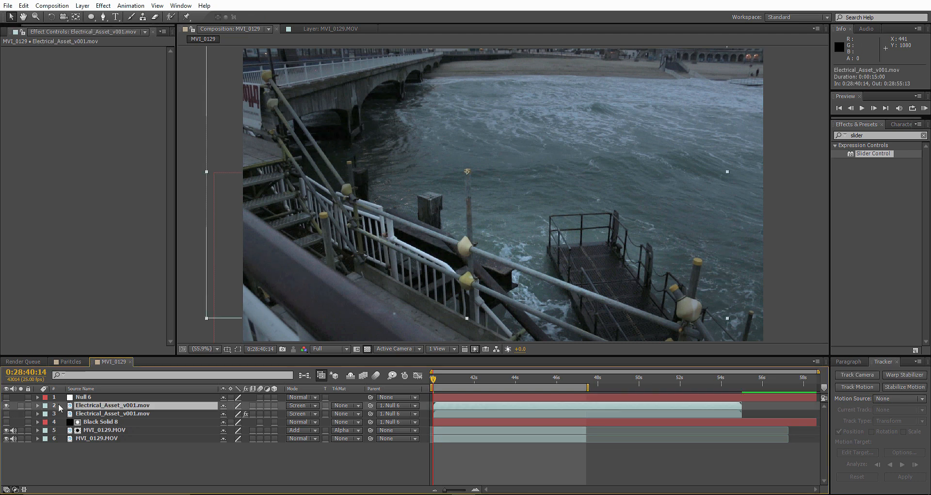
left_click(20, 405)
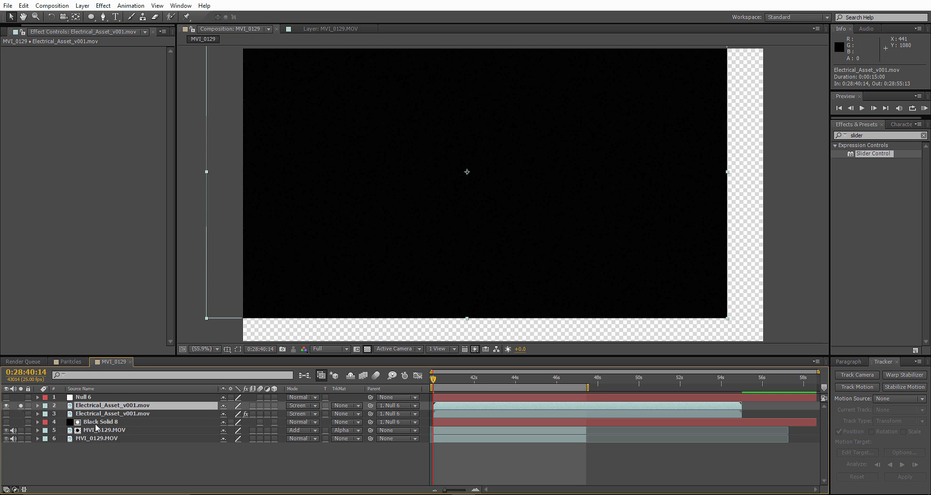
left_click(368, 349)
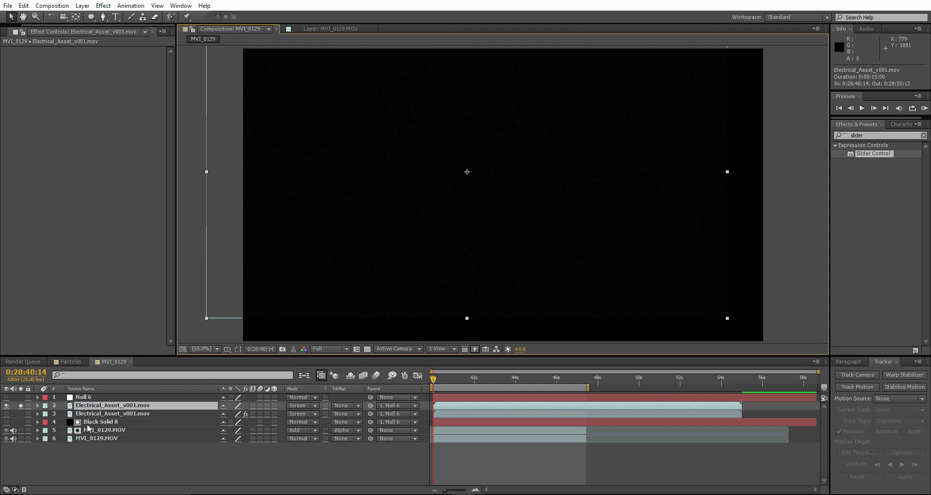
Keyframe the black solid's opacity at 100% on the spark flash at 0:28:41:19 and at 0% two frames earlier
left_click(91, 422)
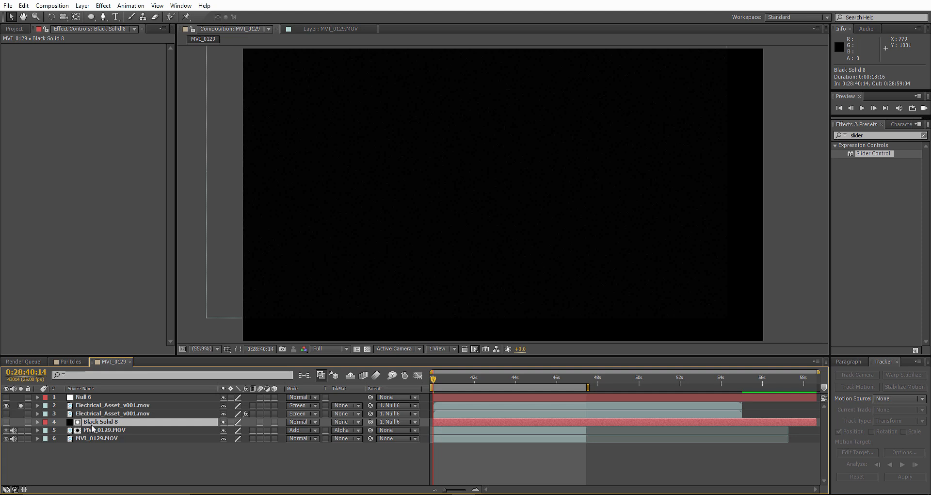
key("t")
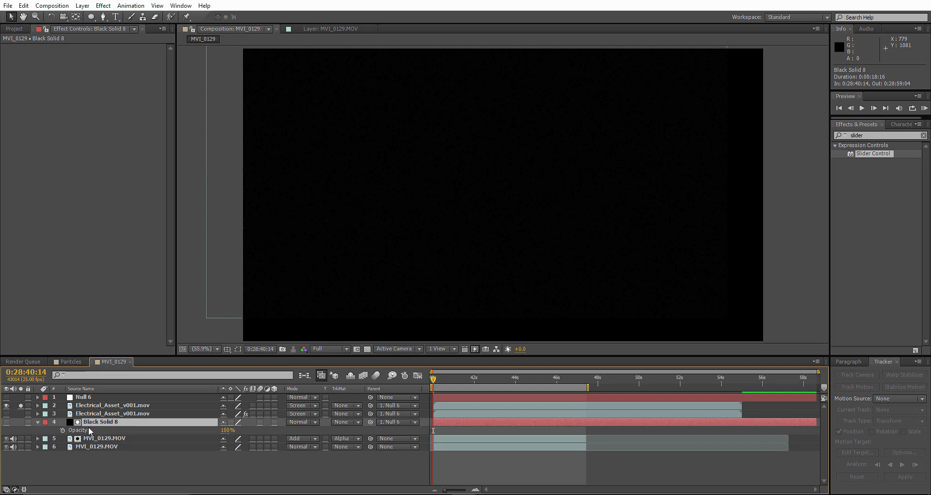
left_click_drag(434, 381, 458, 383)
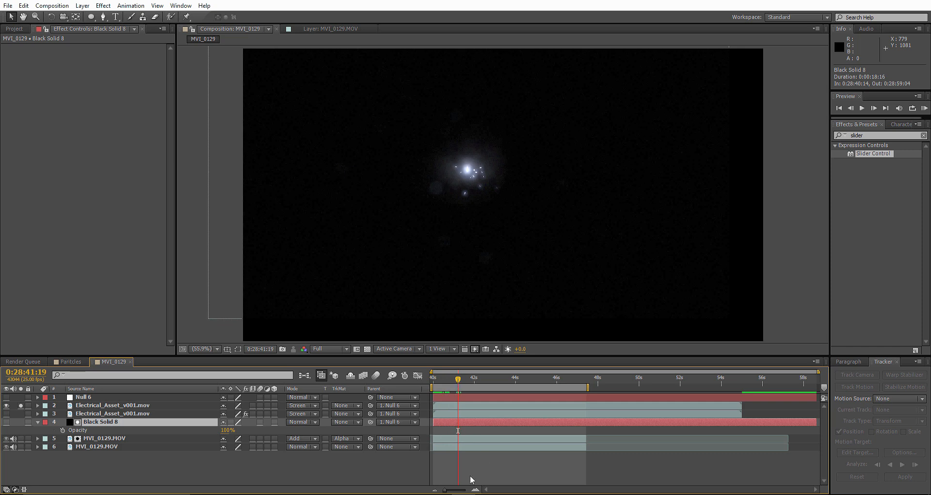
left_click(477, 490)
left_click(62, 430)
left_click(852, 108)
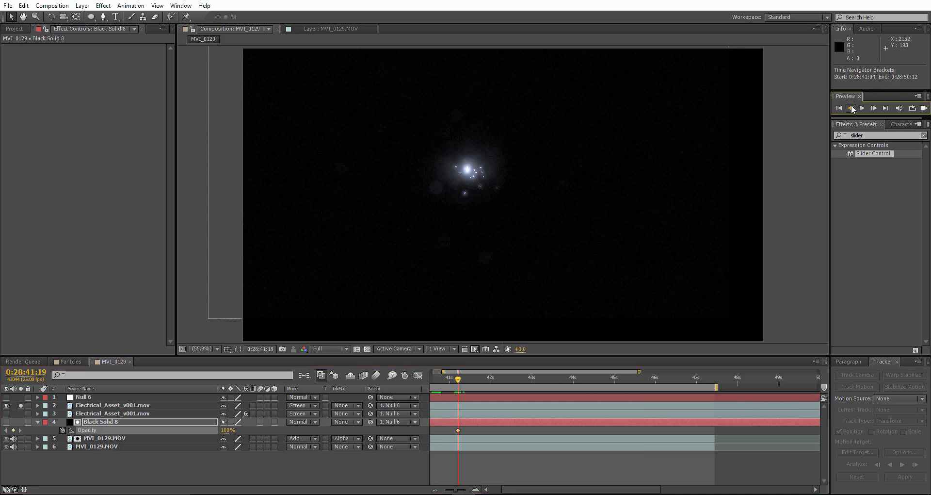
left_click(851, 108)
left_click_drag(230, 431, 173, 431)
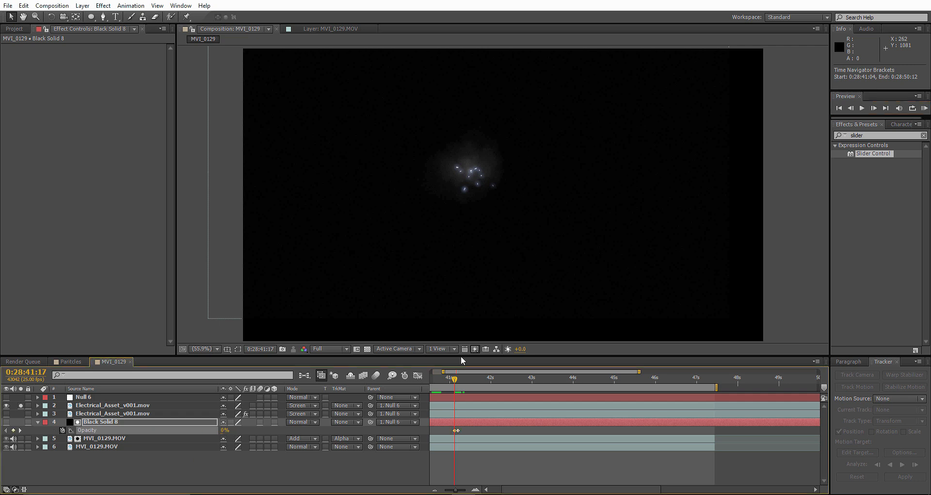
Keyframe the black solid's opacity down to 0% at 0:28:41:22
left_click(874, 108)
left_click(874, 108)
left_click(876, 109)
left_click(876, 109)
left_click(875, 109)
left_click_drag(227, 431, 119, 436)
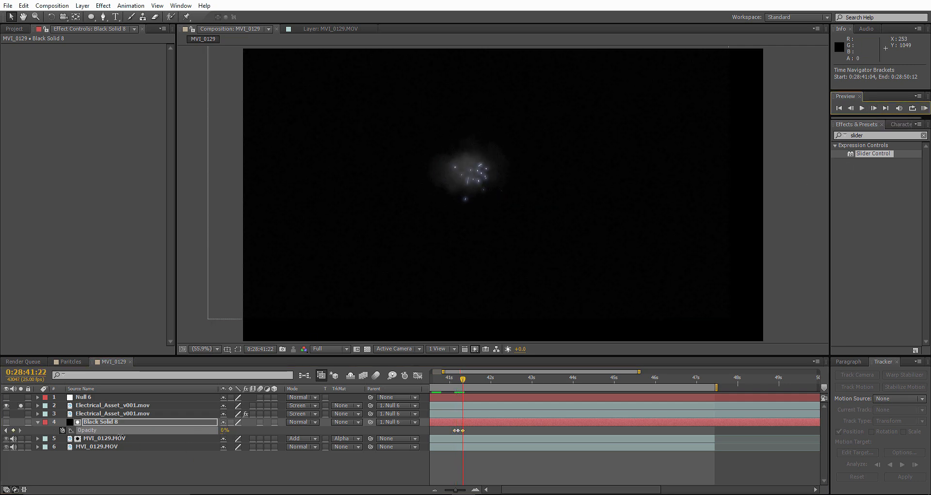
Copy the black solid's three opacity keyframes and paste them at 0:28:42:06
left_click_drag(440, 429, 480, 441)
key("ctrl+c")
key("Page_Down")
key("Page_Down")
left_click_drag(475, 384, 478, 386)
key("ctrl+v")
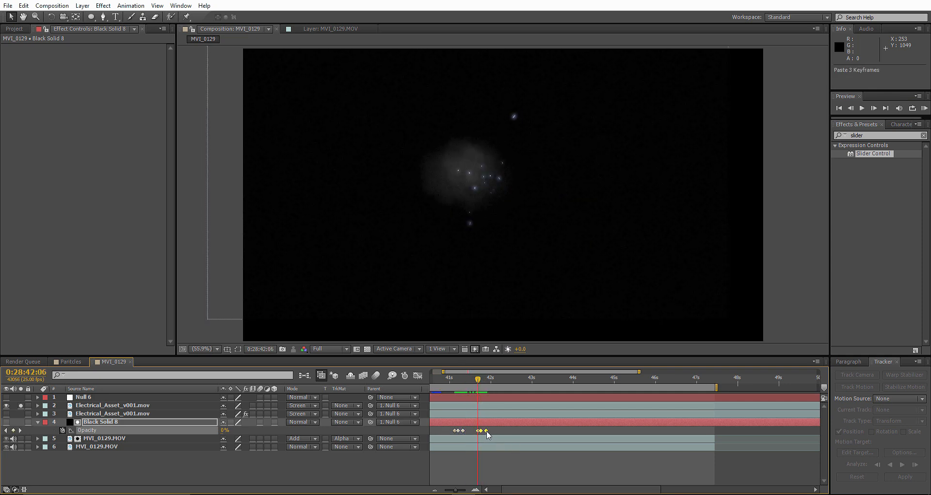
Move the last pasted opacity keyframe to 0:28:42:18 and set the black solid's opacity to 82% at 0:28:42:12
left_click_drag(487, 430, 497, 431)
left_click_drag(483, 383, 488, 380)
left_click_drag(228, 431, 221, 430)
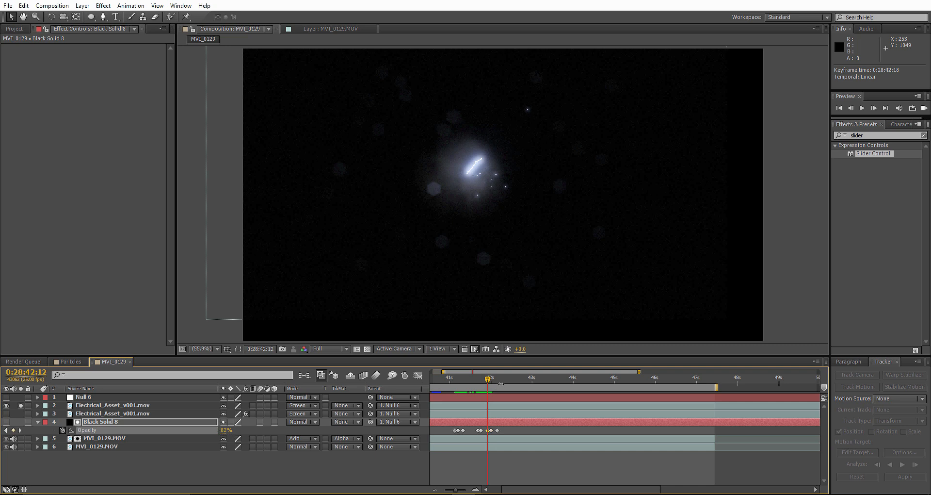
Remove the black solid's opacity keyframes and drive its opacity with the expression wiggle (5, 100)
left_click_drag(488, 382, 495, 381)
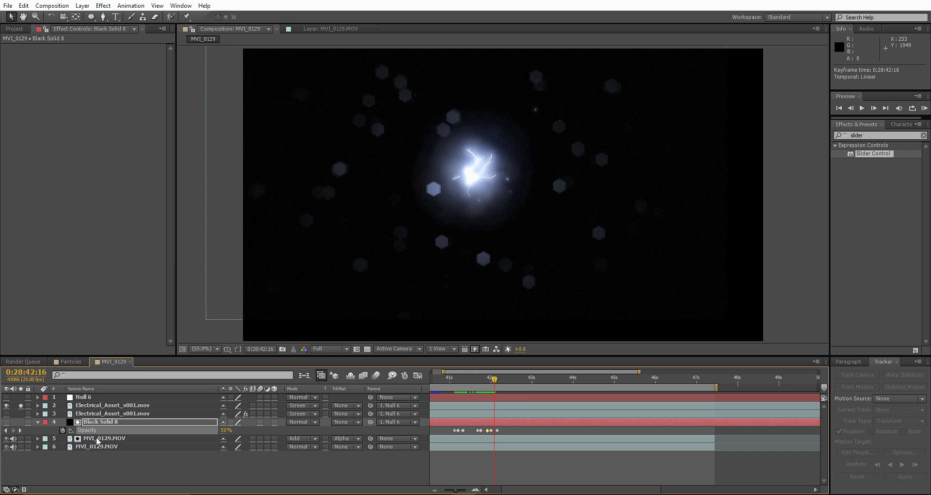
left_click(63, 430)
left_click(61, 431, "alt")
type("wiggle (5, 100")
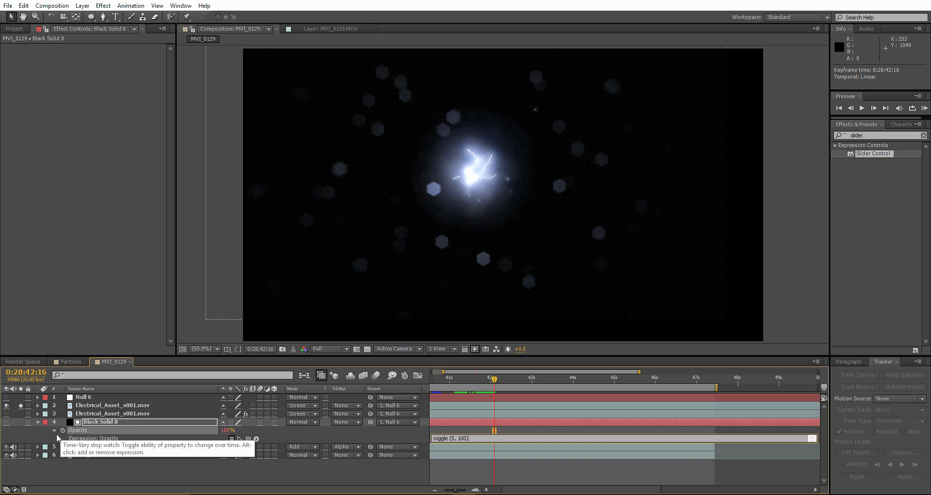
left_click(367, 470)
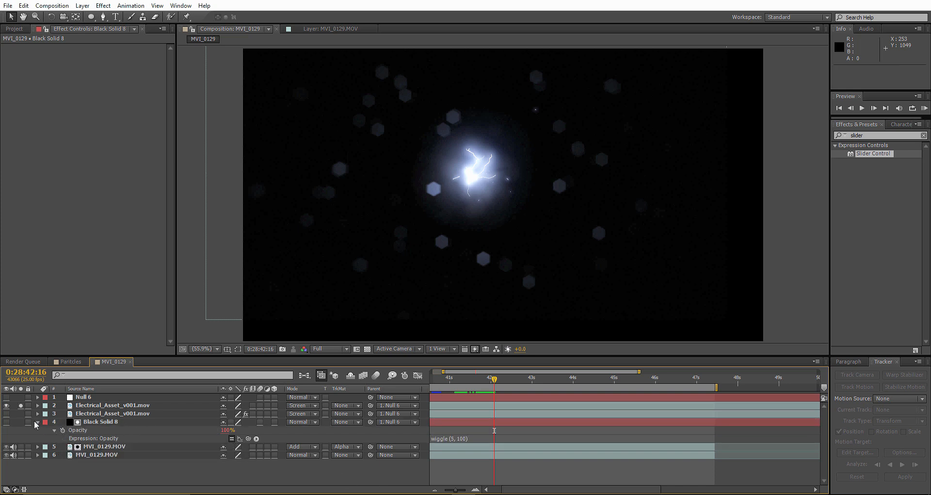
Unhide and solo the black solid over the transparency grid, mute the MVI_0129 footage, and RAM-preview the opacity flicker
left_click(20, 406)
left_click(6, 422)
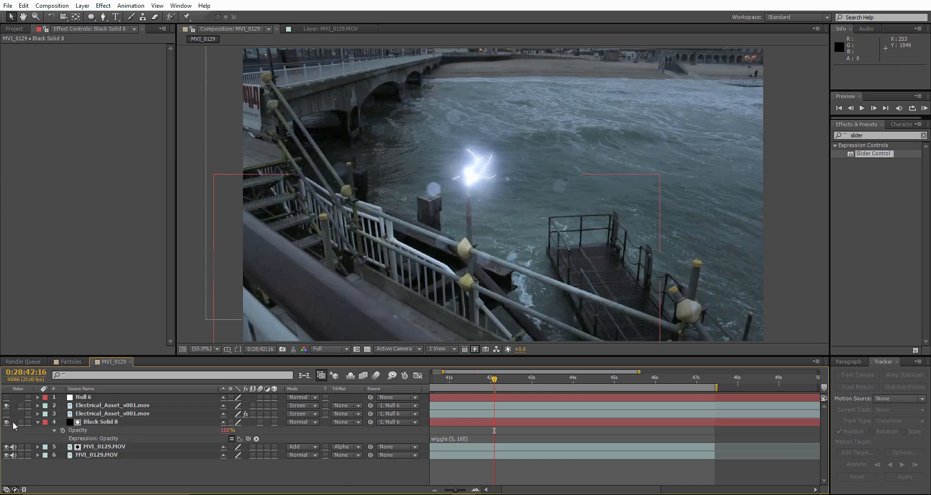
left_click(21, 422)
left_click(367, 349)
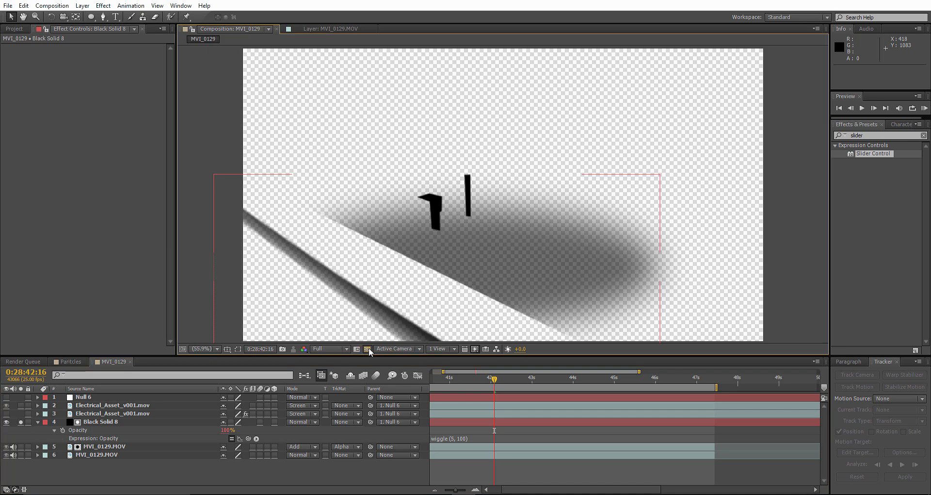
left_click(924, 108)
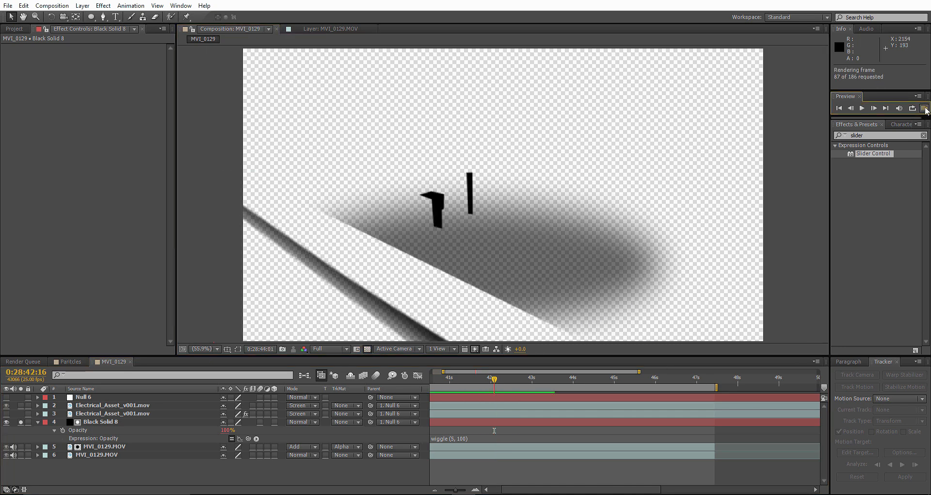
left_click(926, 110)
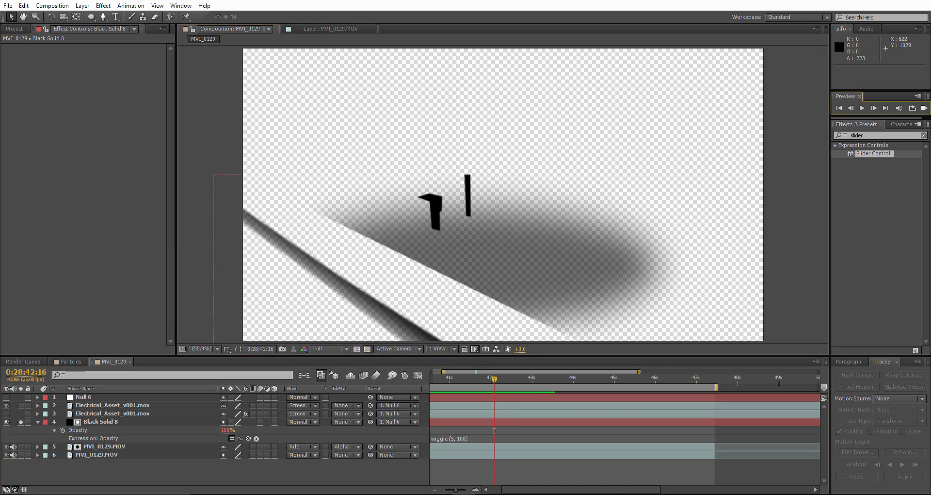
left_click(13, 449)
left_click(924, 109)
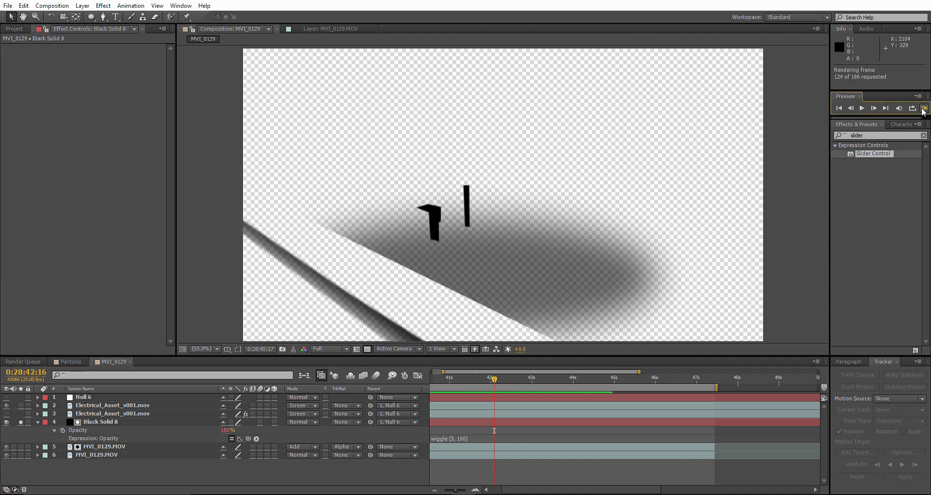
Change the black solid's opacity expression to wiggle (10, 100) and preview the faster flicker
left_click(455, 437)
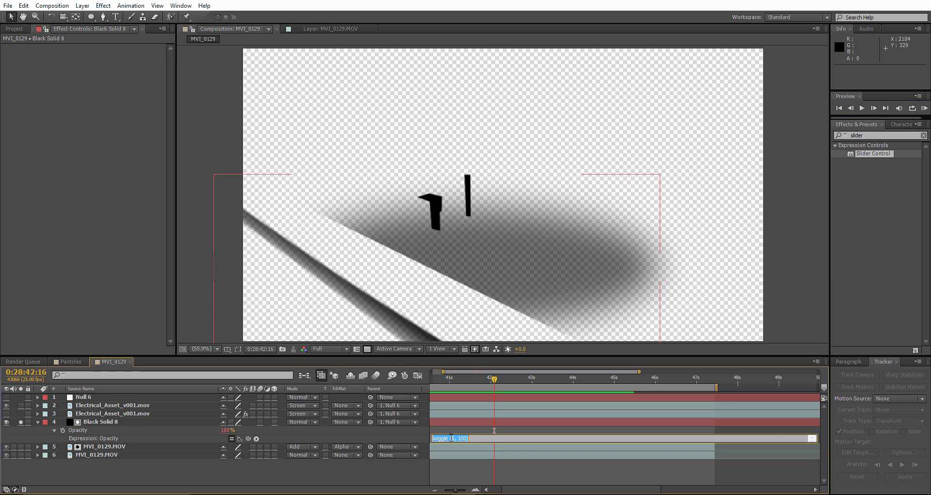
key("BackSpace")
type("10")
left_click(444, 472)
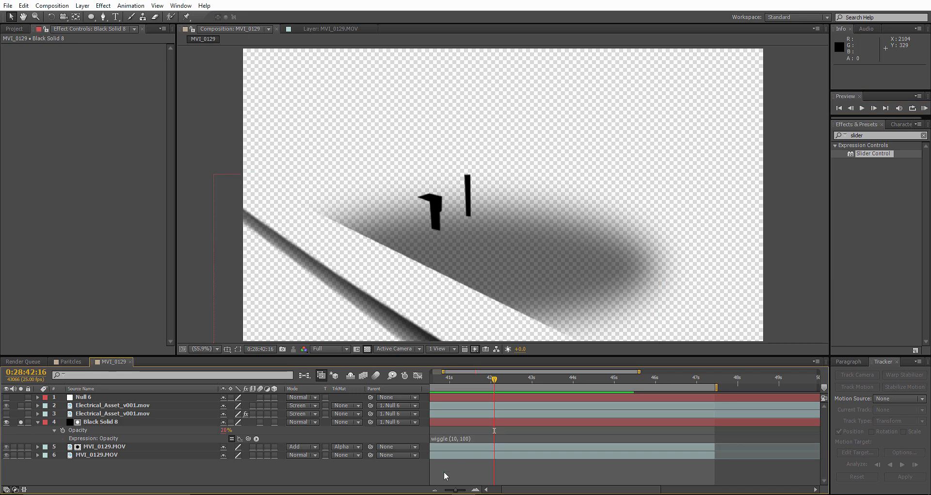
left_click(925, 108)
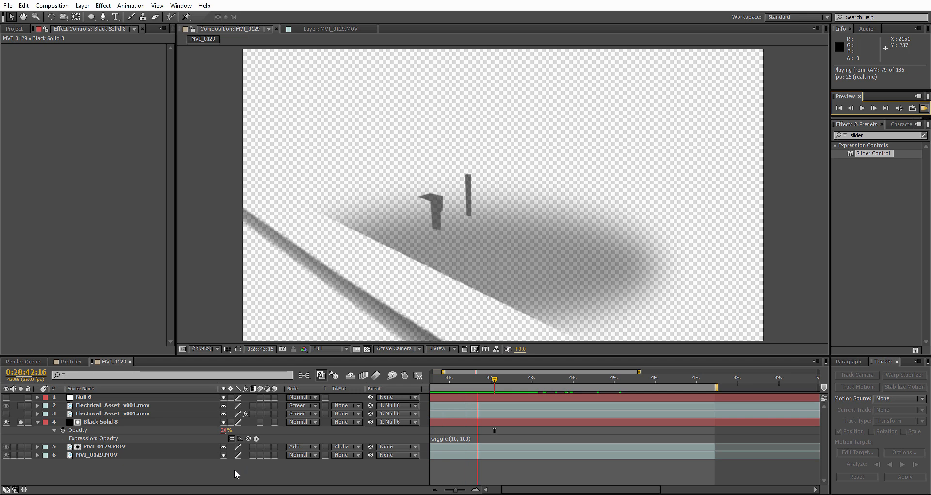
key("space")
With only the electrical asset soloed, keyframe the masked MVI_0129.MOV layer's opacity at 0% at 0:28:41:16 and 100% at 0:28:41:18
left_click(104, 447)
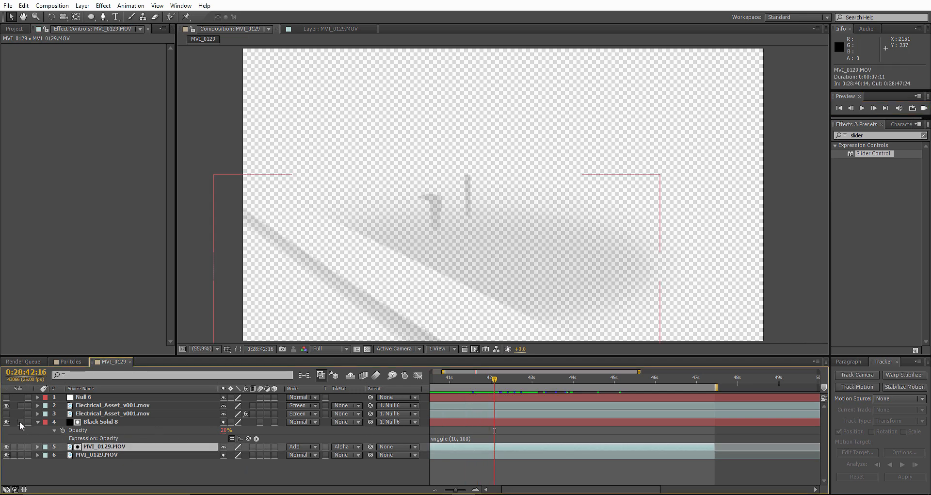
left_click(21, 405)
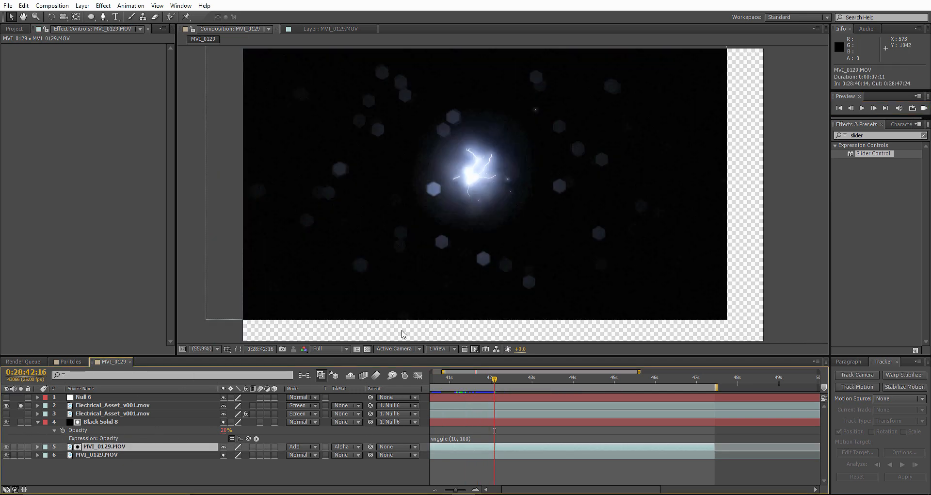
left_click(368, 349)
key("t")
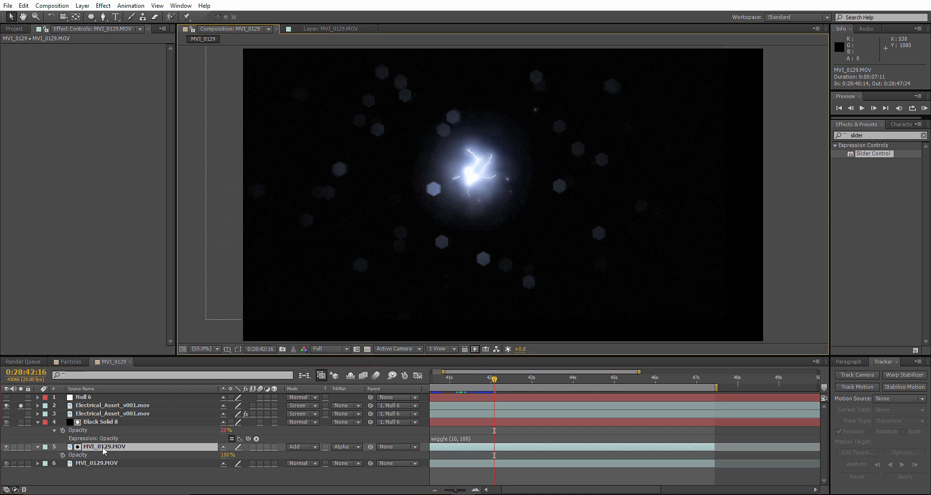
left_click_drag(436, 379, 478, 385)
left_click(63, 455)
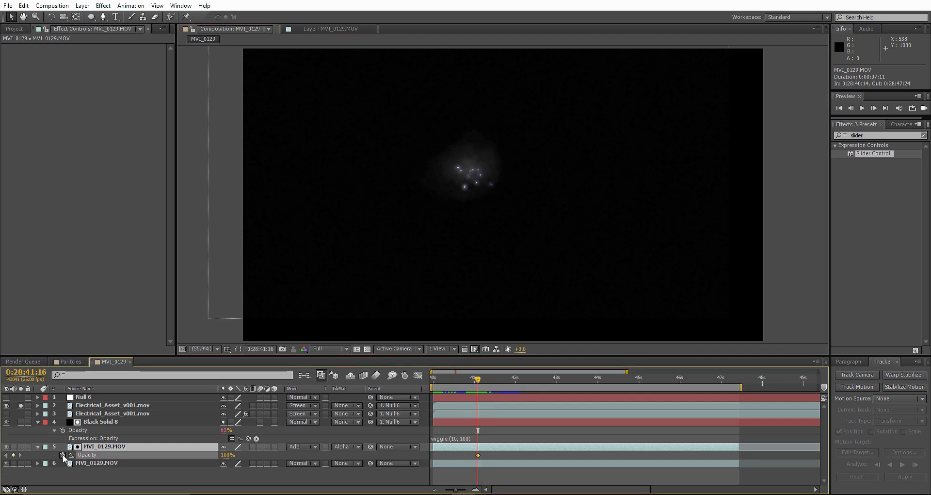
left_click_drag(228, 455, 194, 455)
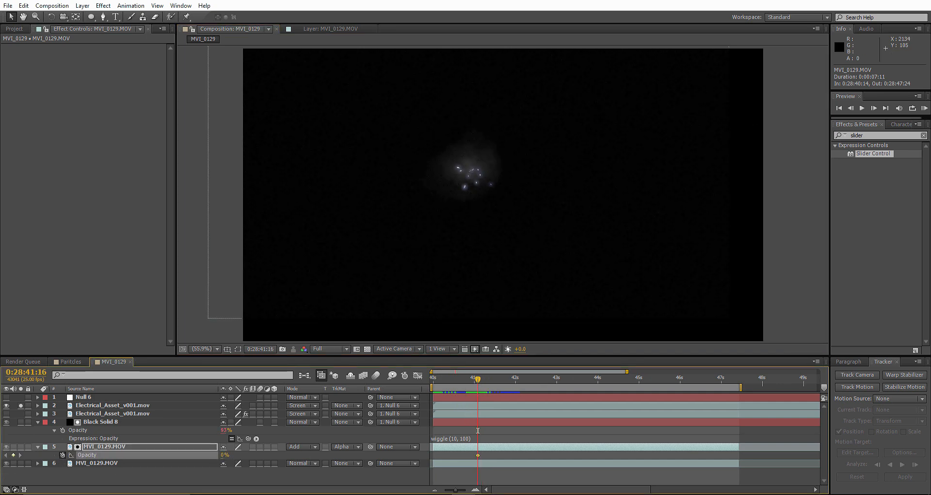
left_click(873, 108)
left_click(873, 109)
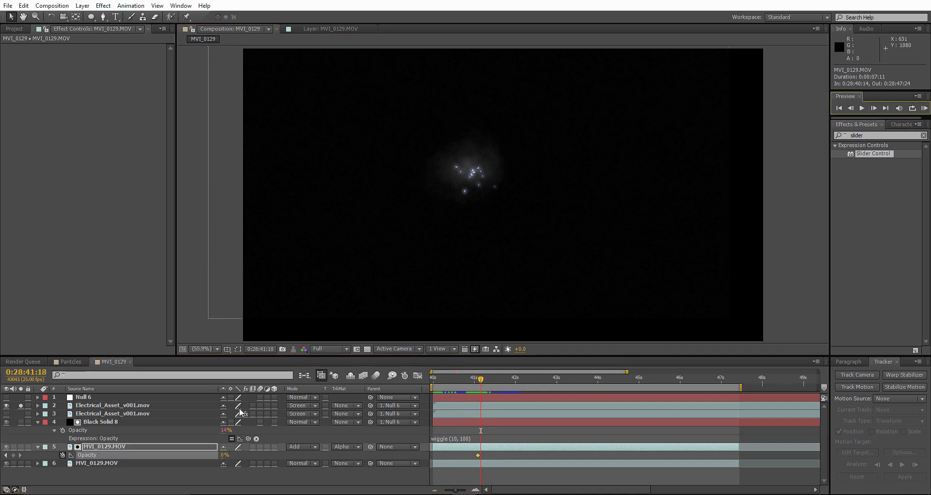
left_click_drag(267, 455, 443, 414)
Keyframe the masked MVI_0129.MOV layer's opacity at 100% at 0:28:43:00 and at 0% two frames later
left_click_drag(485, 379, 535, 388)
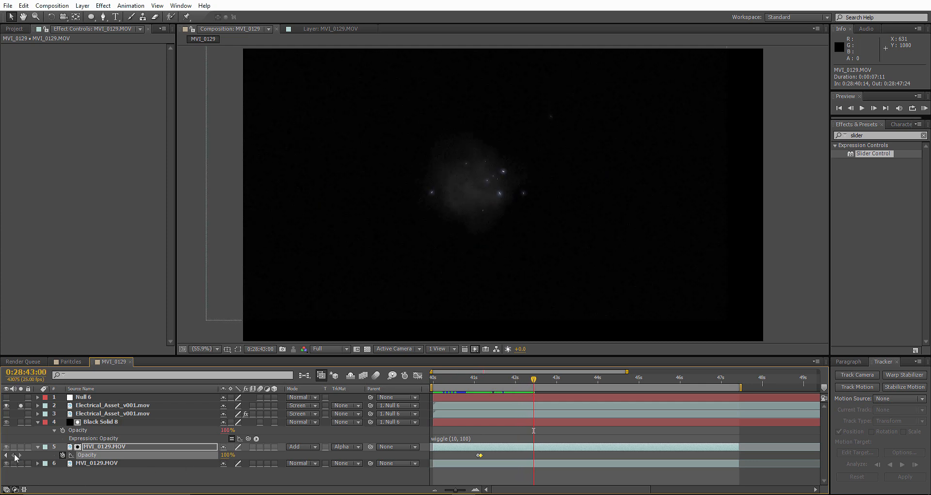
left_click(874, 108)
left_click(874, 108)
left_click(226, 455)
type("0")
key("Return")
At another spark flash, keyframe the masked MVI_0129.MOV layer's opacity at 0% and at 100% two frames later
left_click_drag(455, 380, 502, 385)
left_click(226, 455)
type("0")
key("Return")
key("Page_Down")
key("Page_Down")
left_click(225, 455)
type("100")
Paste the masked footage layer's opacity keyframes further along the timeline and shift them to line up with the sparks
left_click_drag(493, 452, 542, 459)
left_click_drag(508, 380, 545, 380)
left_click_drag(455, 490, 452, 490)
left_click_drag(514, 381, 516, 382)
key("ctrl+v")
left_click_drag(519, 456, 514, 455)
left_click(517, 431)
left_click_drag(518, 378, 520, 379)
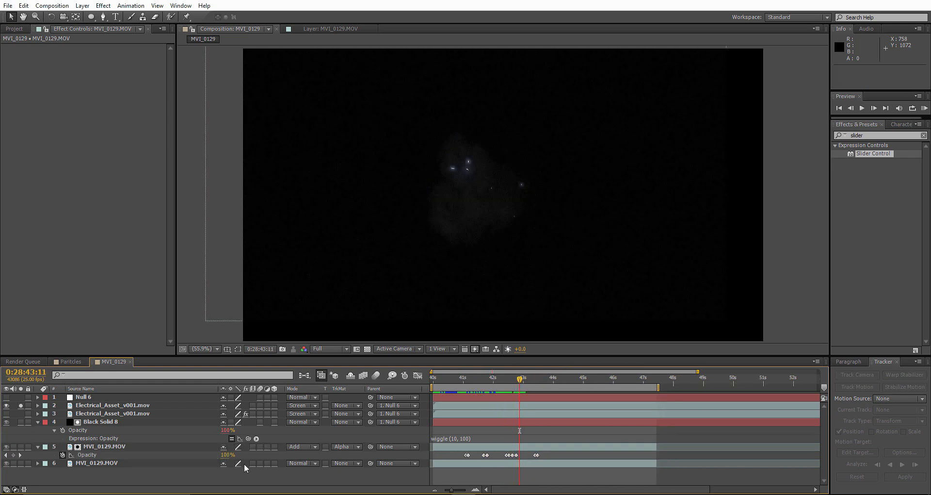
Add an opacity keyframe to the masked footage layer at 0:28:43:11 and delete the last pair of keyframes after it
left_click(13, 455)
left_click_drag(532, 458, 542, 453)
key("Delete")
Paste the opacity keyframes onto the following flashes, nudge them into sync, and paste four keyframes at 0:28:46:11
left_click_drag(520, 380, 554, 384)
key("ctrl+v")
key("ctrl+v")
left_click(554, 431)
left_click_drag(554, 455, 557, 455)
left_click_drag(555, 380, 574, 384)
mouse_move(574, 452)
left_mouse_down()
mouse_move(583, 458)
mouse_move(575, 455)
left_mouse_up()
left_click_drag(576, 379, 610, 383)
key("ctrl+v")
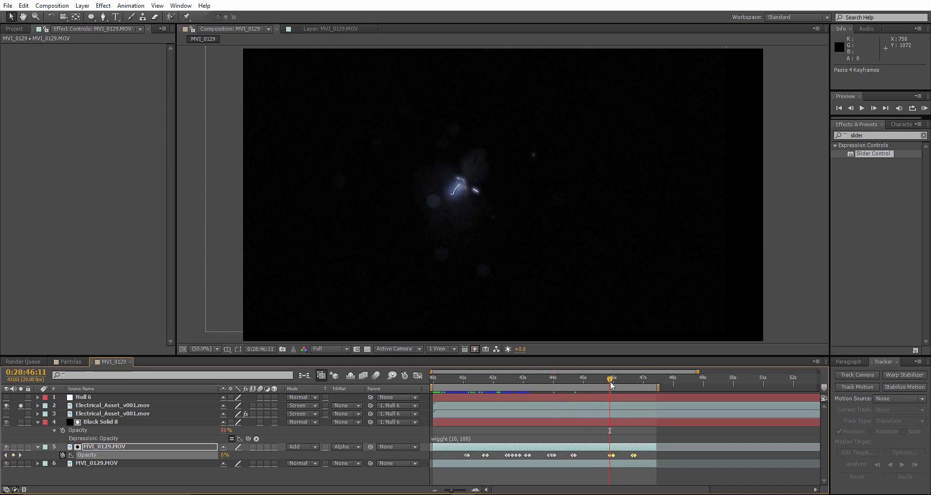
Nudge the pasted opacity keyframes, paste another set for the final flashes up to the clip's end, and unsolo the electrical asset
left_click_drag(611, 456, 612, 456)
left_click_drag(610, 381, 632, 380)
key("ctrl+v")
left_click_drag(632, 381, 657, 381)
left_click(658, 455)
left_click_drag(659, 455, 656, 455)
left_click(65, 474)
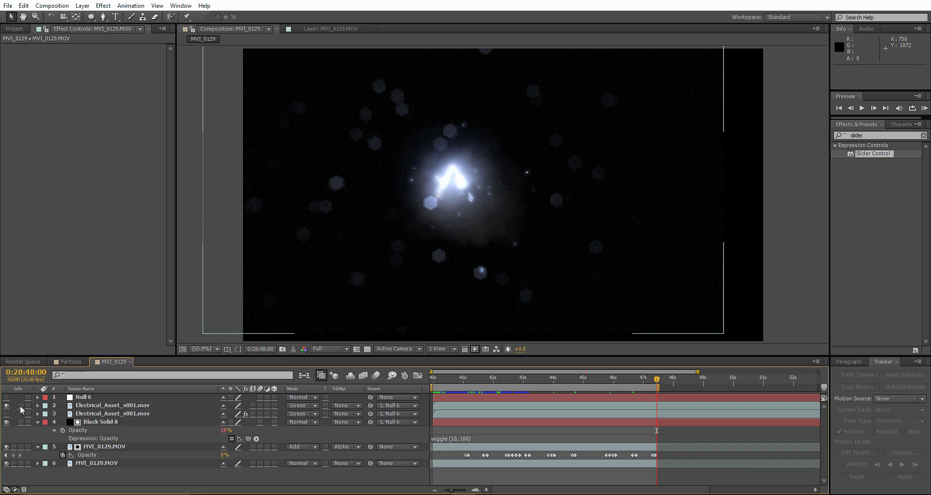
Hide the black solid and check the composite at 0:28:42:17 with the lower electrical asset copy shown
left_click(432, 382)
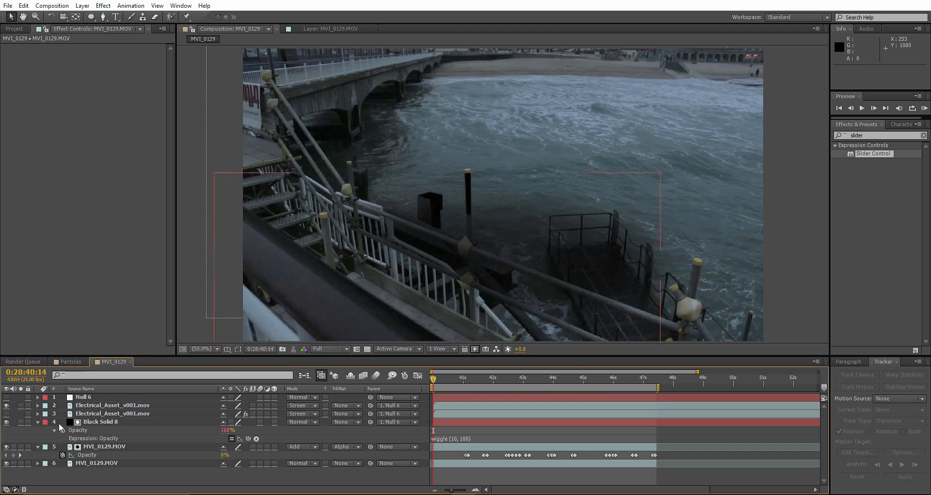
left_click(6, 422)
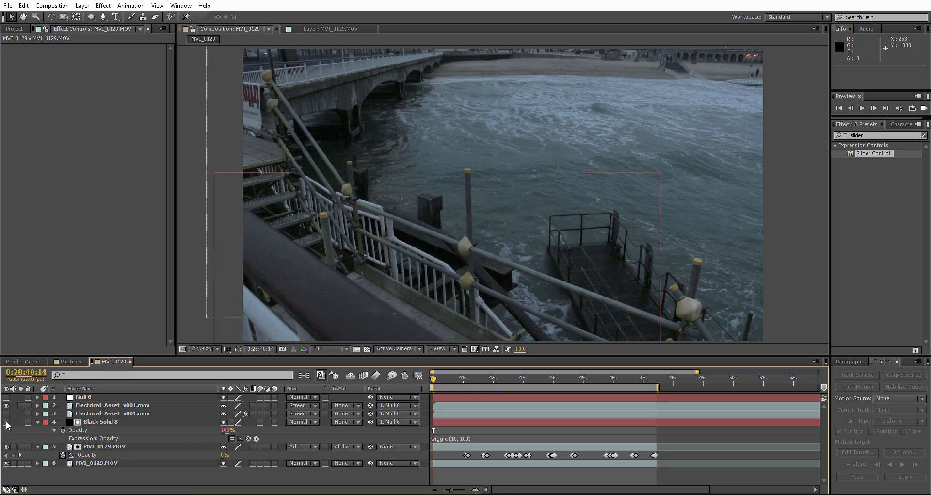
left_click_drag(437, 380, 497, 374)
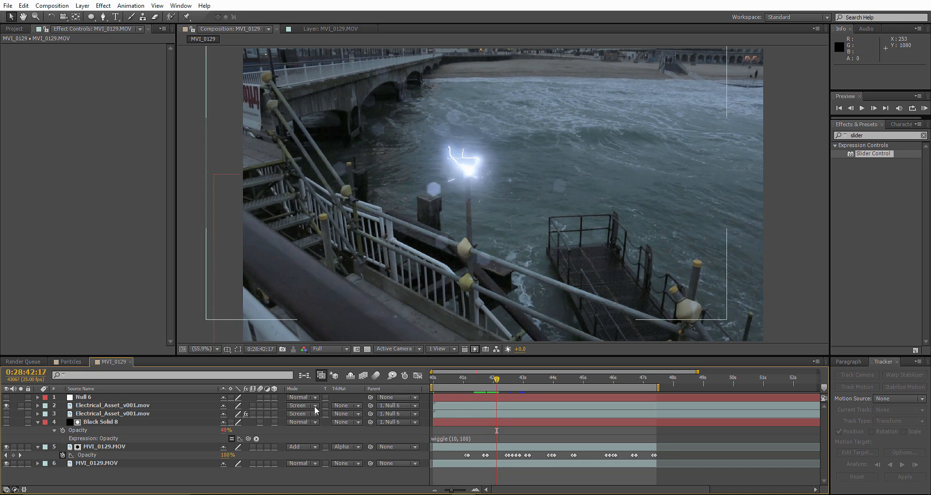
left_click(6, 414)
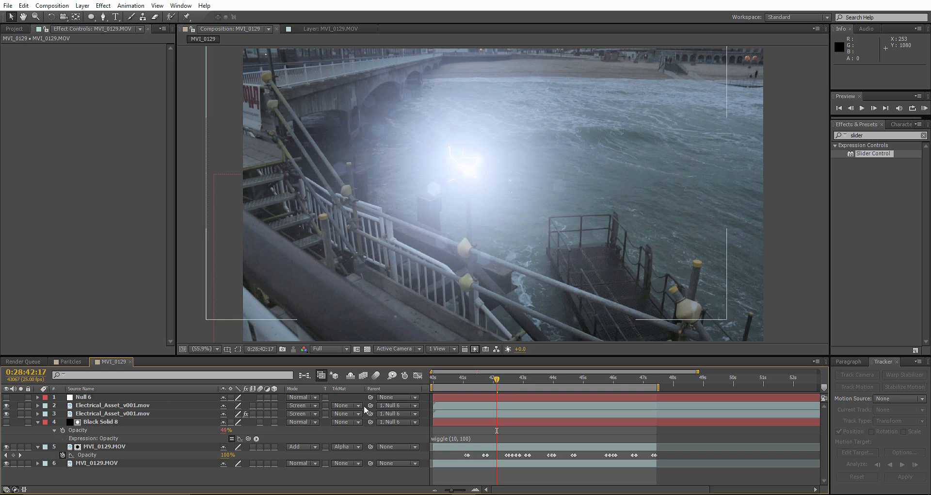
Enable motion blur on the upper electrical asset layer and hide the lower copy
left_click(15, 489)
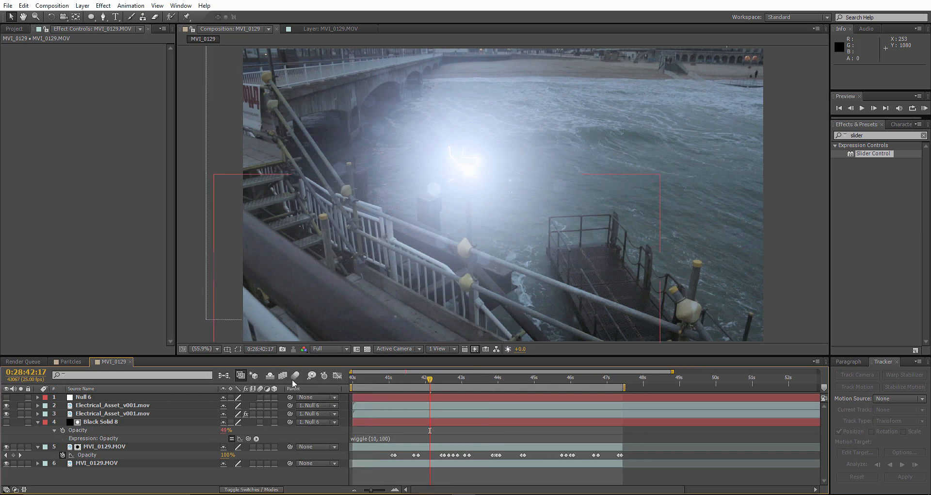
left_click(122, 408)
left_click(260, 405)
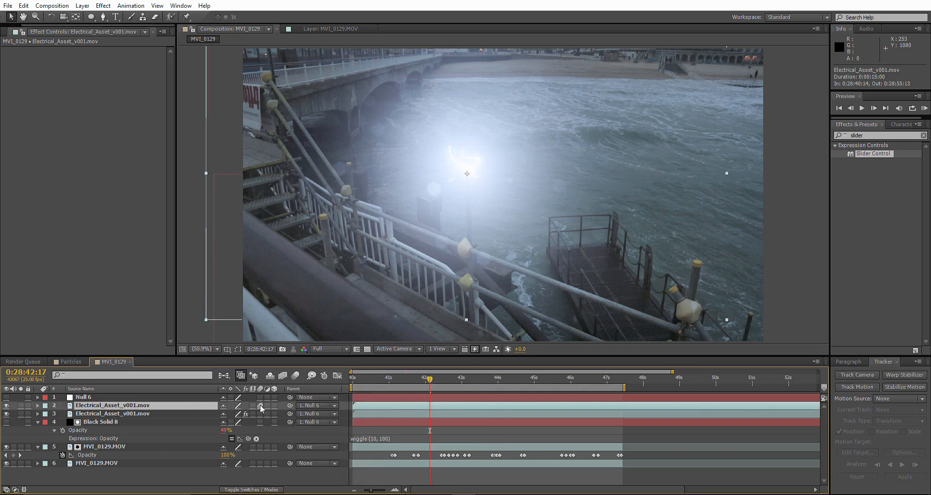
left_click(6, 413)
Try the Add Grain effect on the upper electrical asset layer, then undo it
scroll(491, 217, "up", 4)
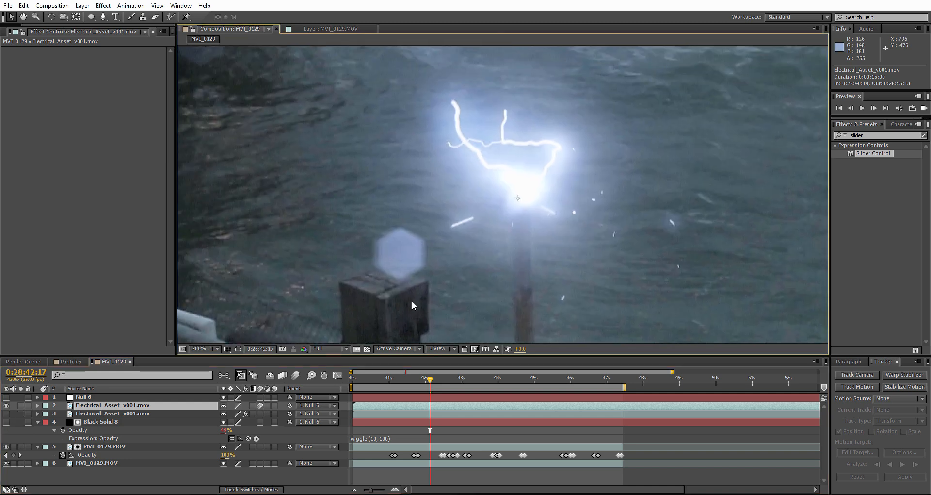
right_click(99, 479)
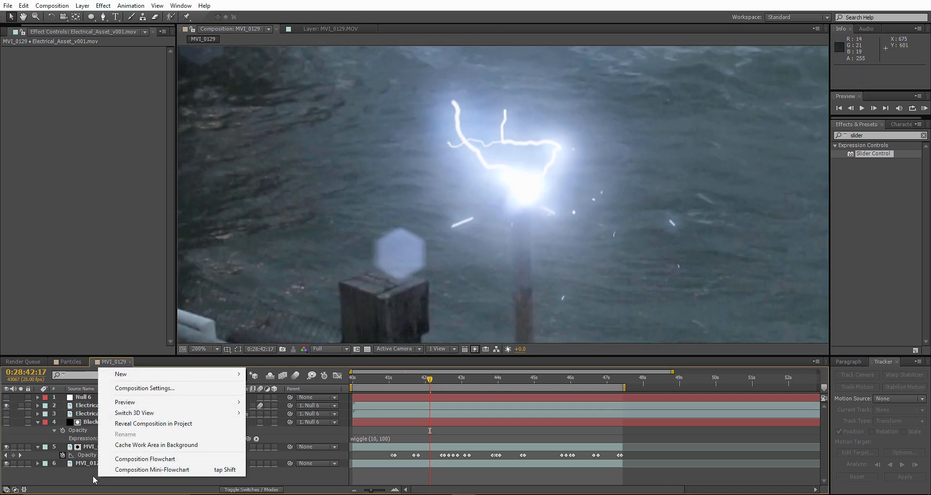
left_click(86, 407)
right_click(86, 406)
mouse_move(163, 183)
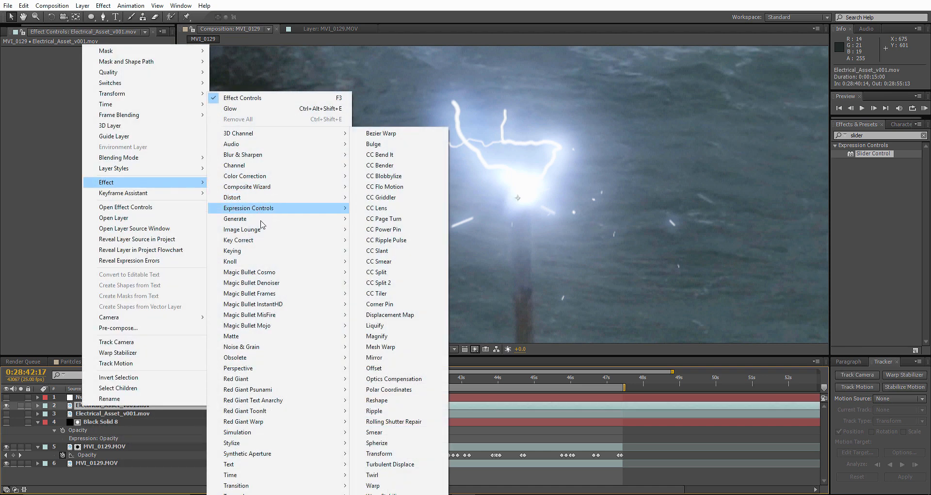
mouse_move(242, 351)
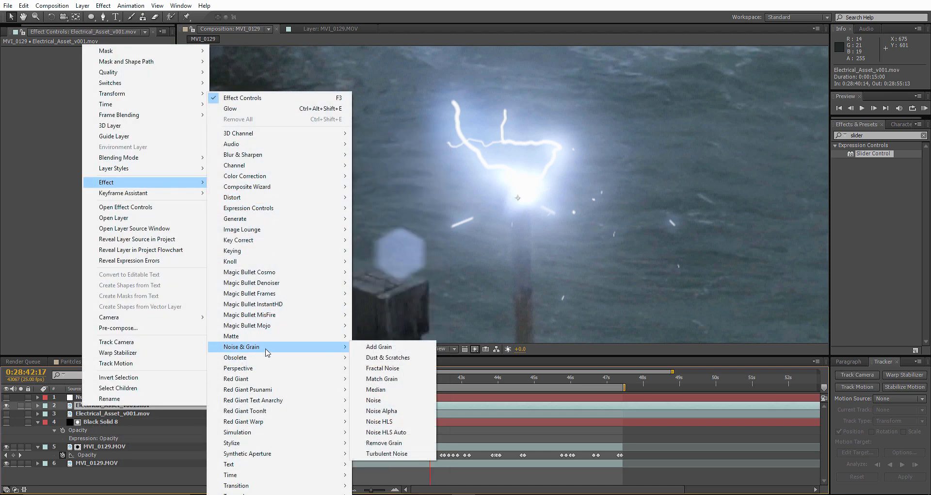
left_click(385, 347)
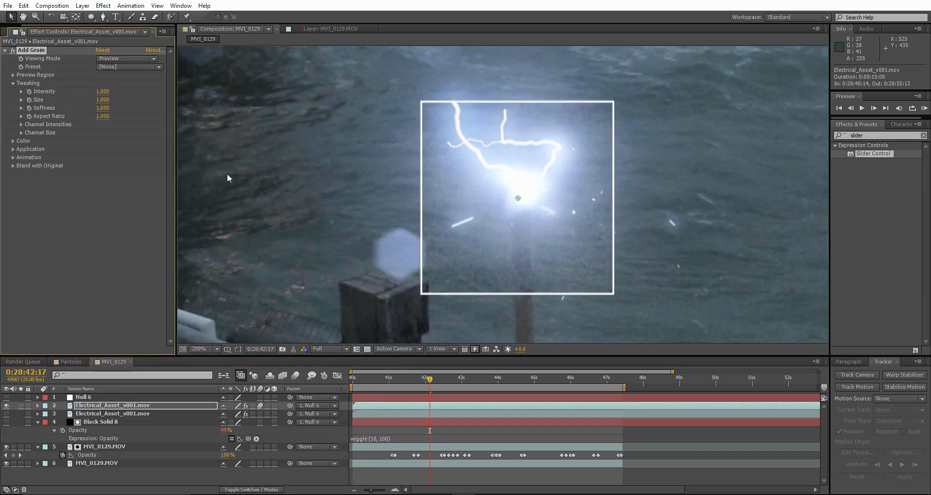
key("ctrl+z")
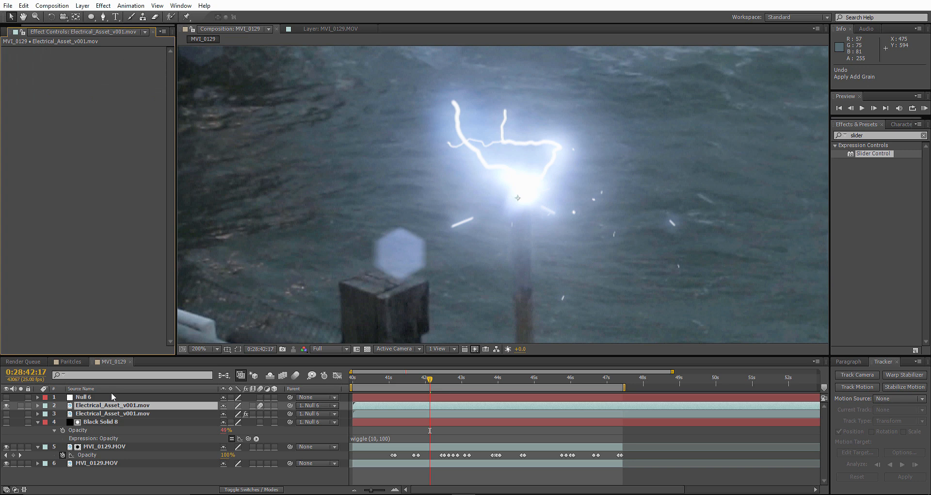
Add a new adjustment layer above all the layers in the MVI_0129 composition
right_click(113, 480)
mouse_move(144, 376)
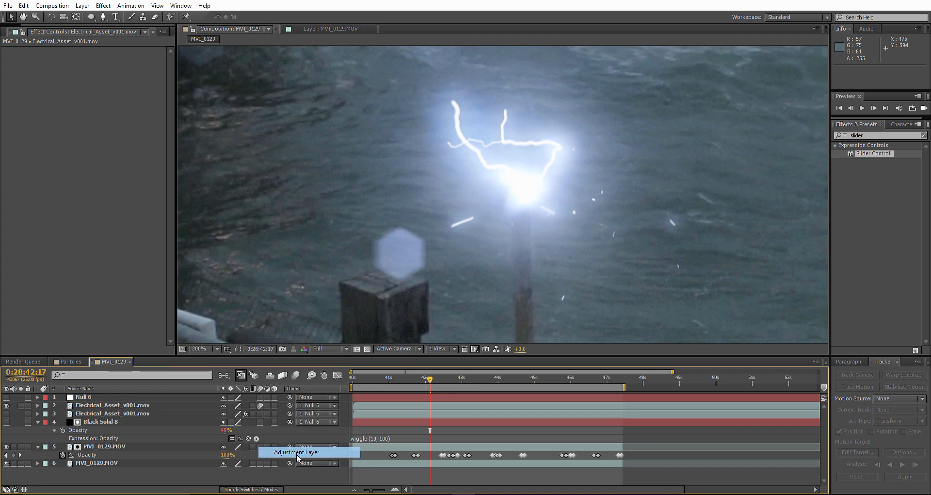
left_click(296, 451)
right_click(95, 398)
mouse_move(213, 172)
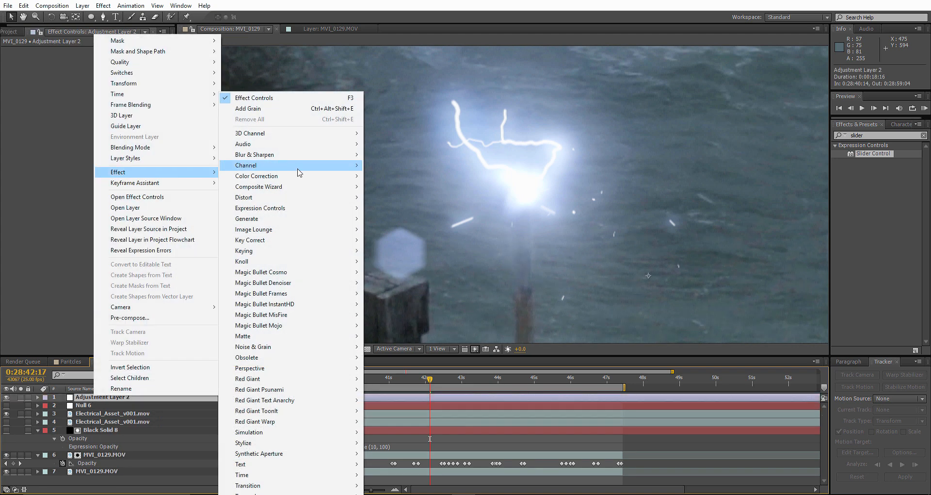
mouse_move(252, 347)
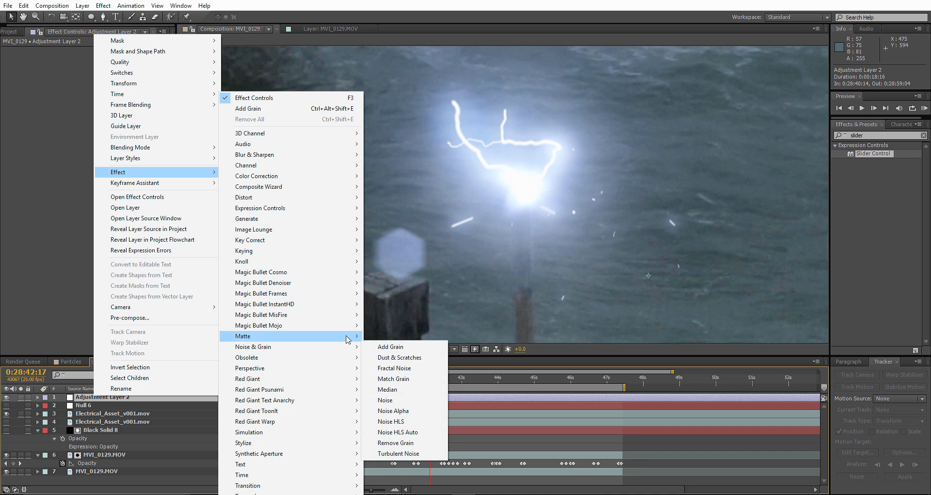
left_click(398, 368)
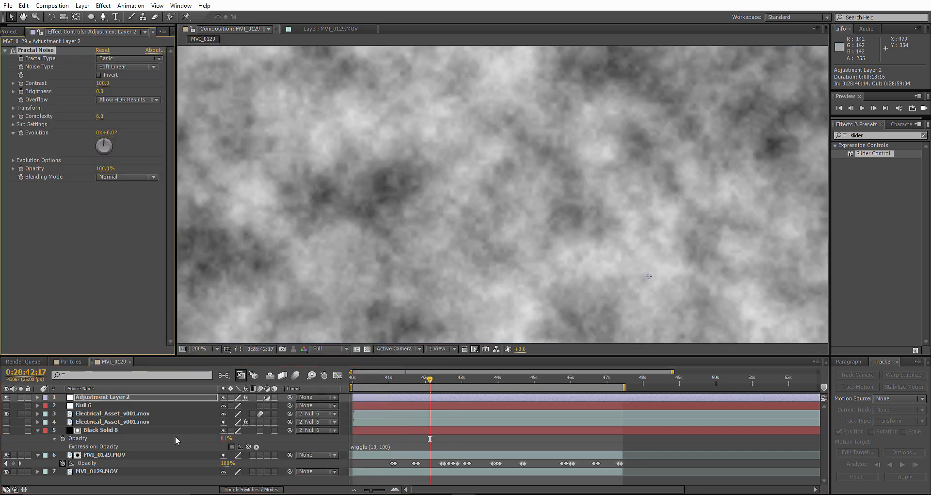
key("ctrl+z")
Apply Add Grain to the adjustment layer with intensity 0.2, size 0.2 and the viewing mode set to Final Output
right_click(130, 397)
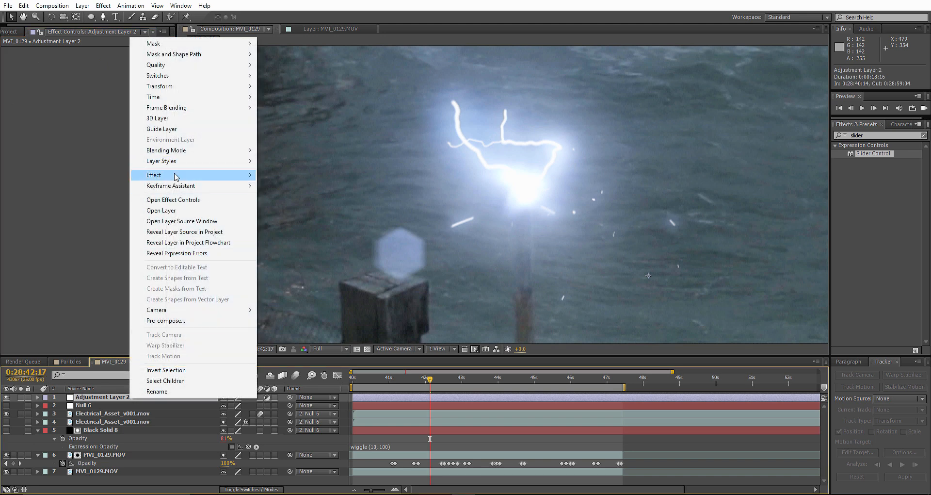
mouse_move(362, 348)
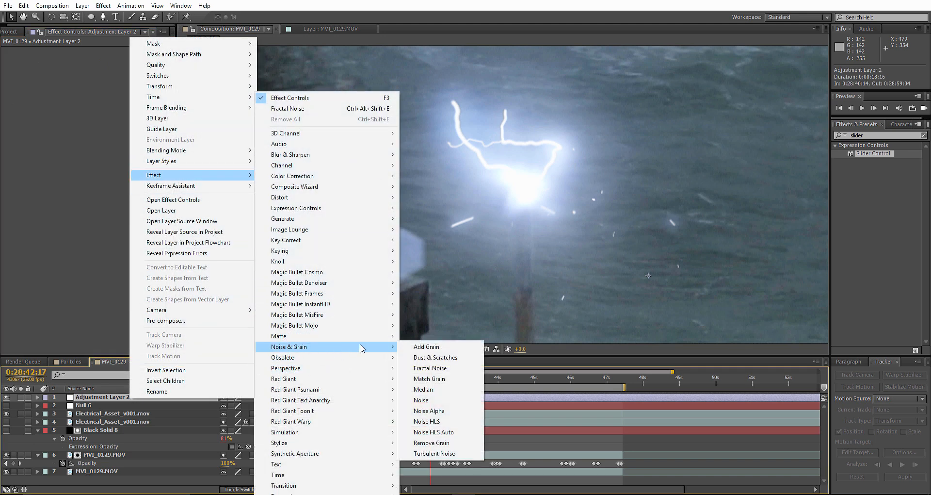
left_click(441, 347)
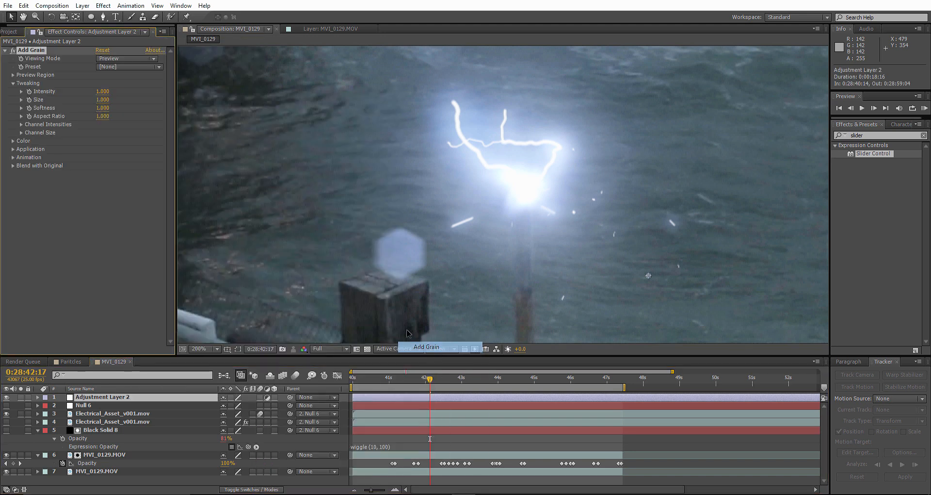
left_click(103, 92)
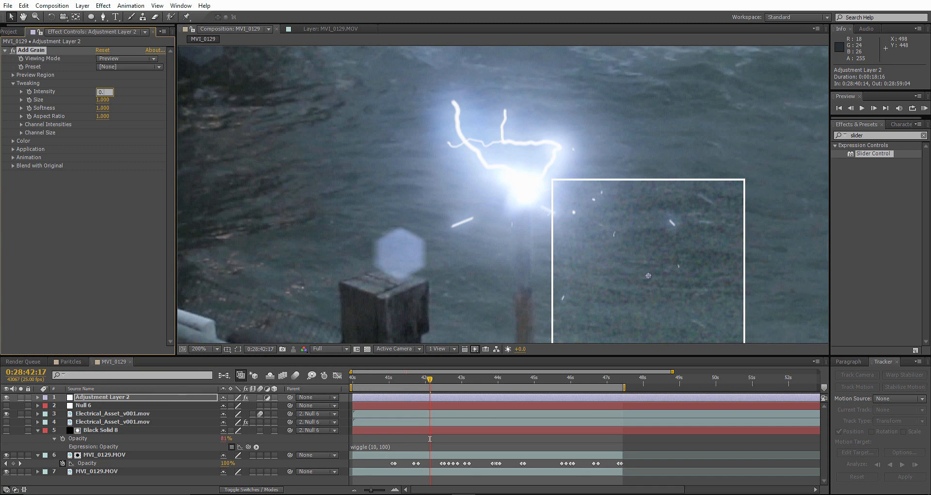
key("Tab")
type("0.200")
left_click(123, 59)
left_click(121, 91)
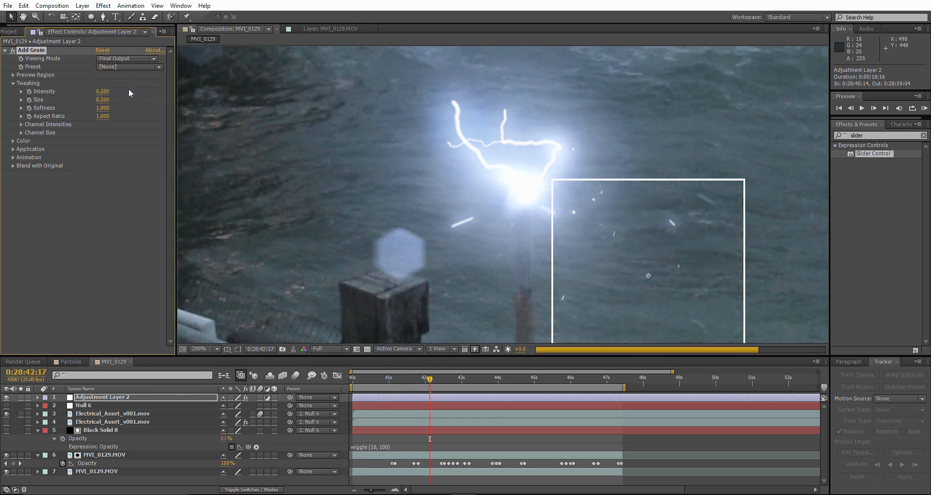
Check the grain at close range and set its size to 0.1
key("period")
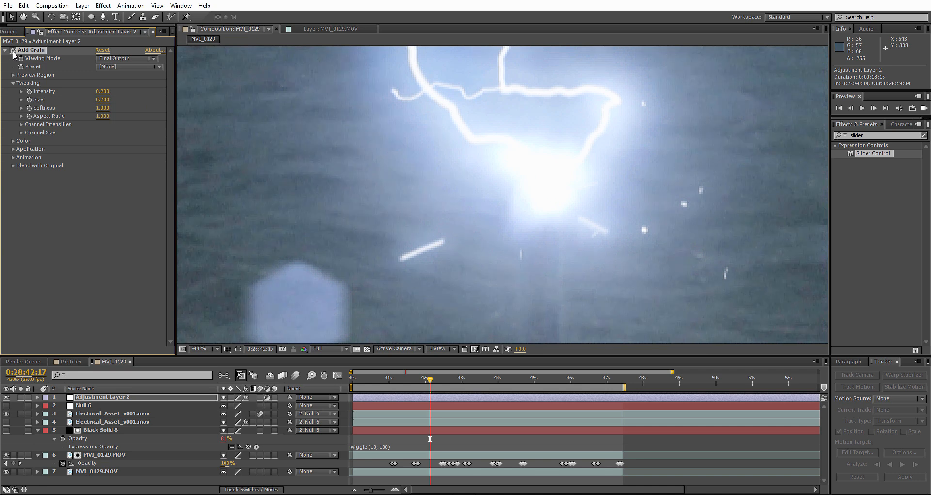
left_click(103, 100)
type("0.1")
key("Return")
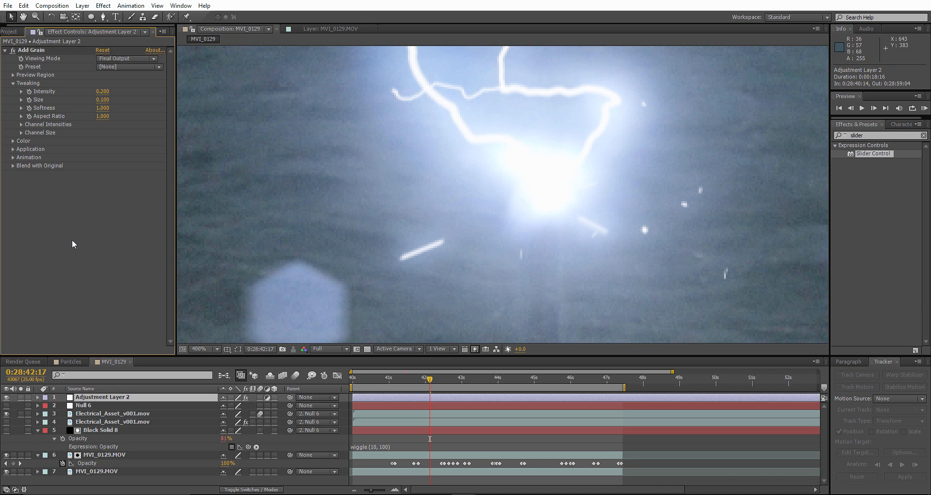
Review the whole composite and set the adjustment layer's grain intensity to 0.1
key("comma")
key("comma")
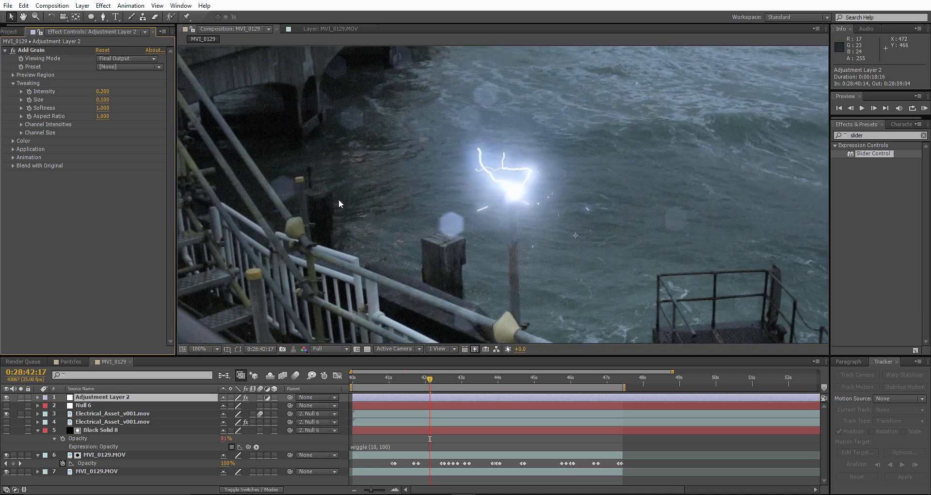
left_click_drag(502, 234, 397, 147)
scroll(500, 194, "up", 1)
scroll(500, 194, "down", 1)
left_click(88, 472)
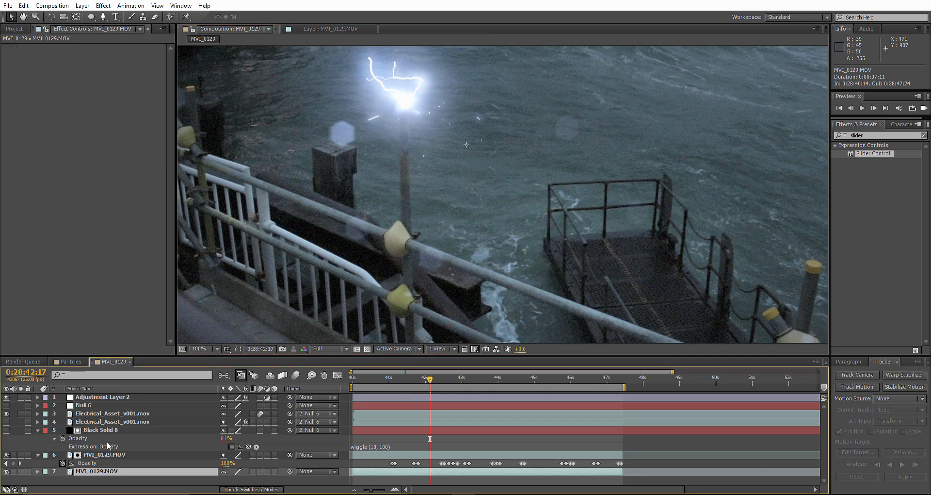
scroll(421, 180, "down", 2)
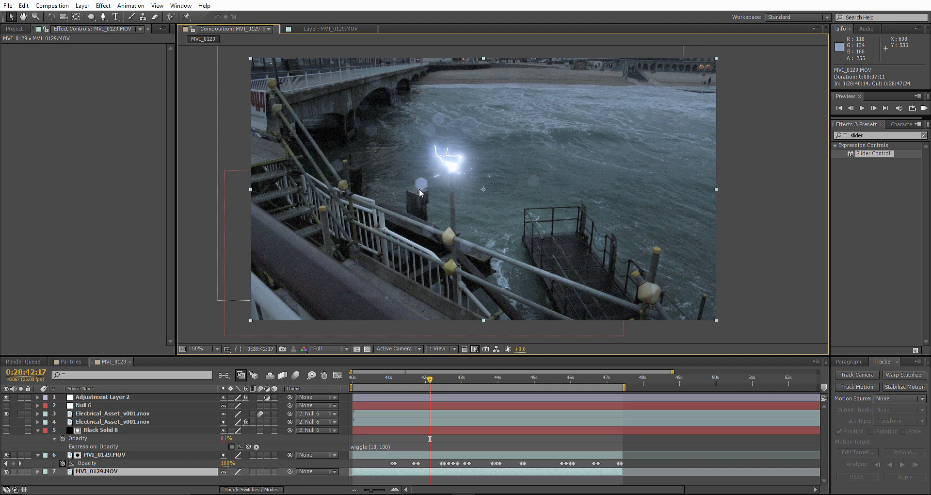
left_click(102, 397)
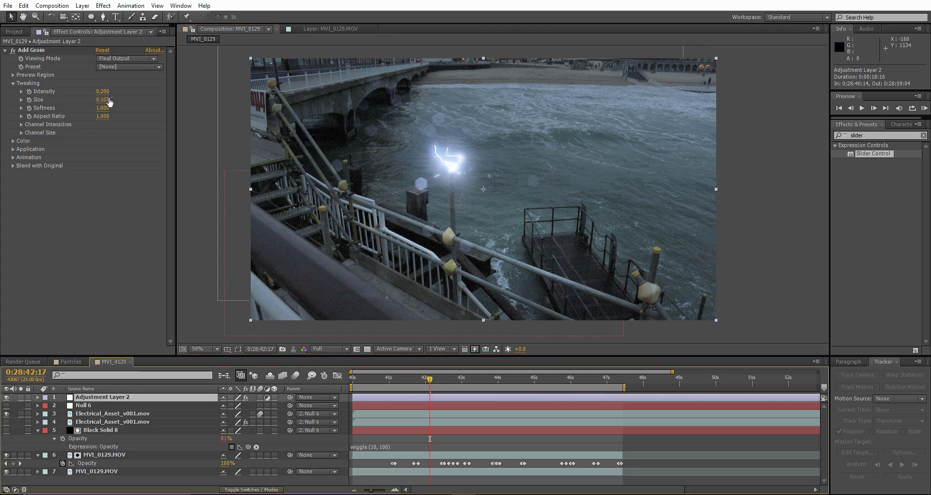
left_click(103, 91)
key("Return")
Pre-compose all seven layers as Pre-comp 1, moving all attributes into the new composition
left_click(92, 406)
left_click(90, 399)
left_click(95, 471, "shift")
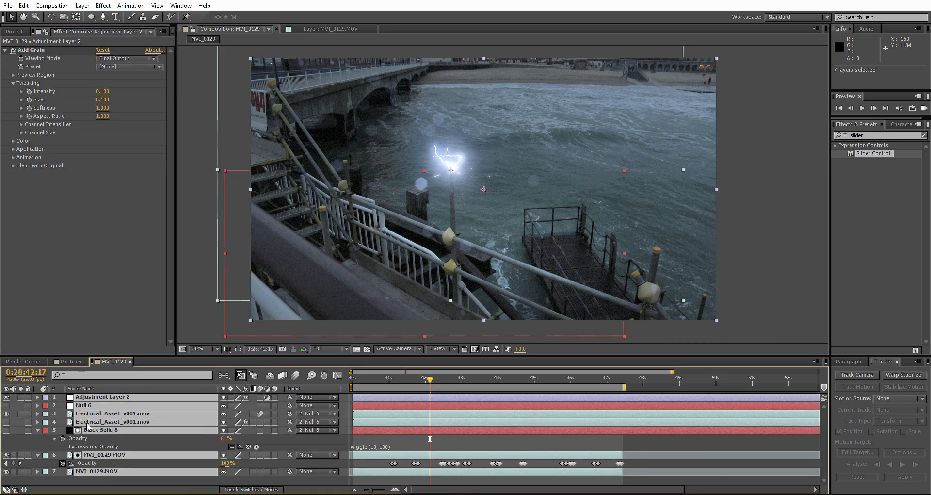
left_click(82, 5)
left_click(115, 357)
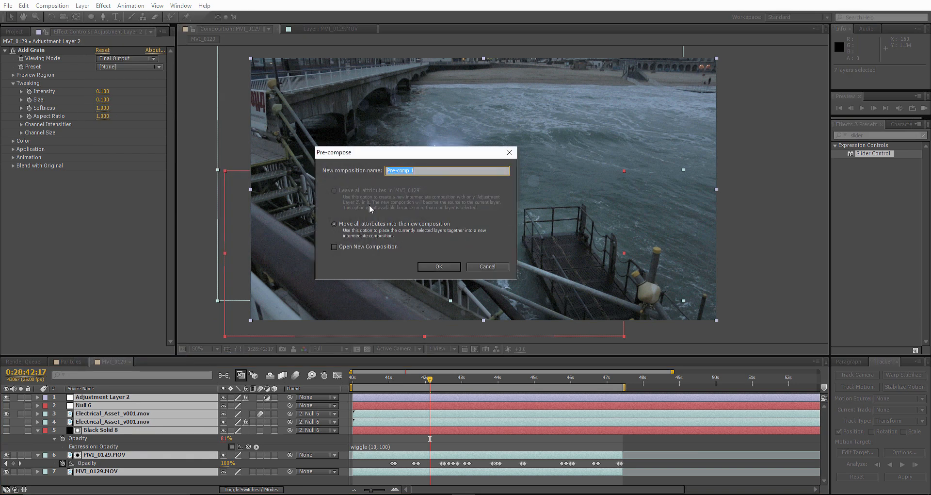
left_click(445, 168)
left_click(439, 266)
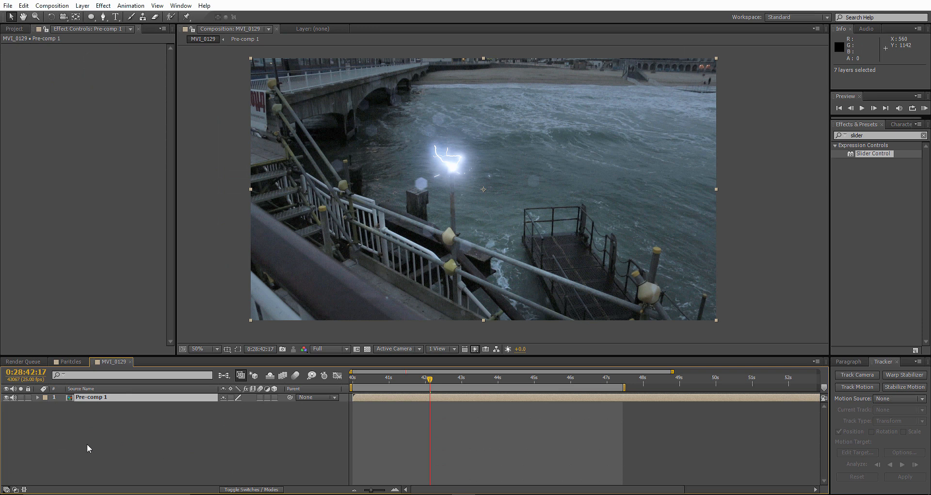
Duplicate Pre-comp 1, set the upper copy's blending mode to Soft Light and its opacity to 25%
left_click(86, 407)
left_click(90, 398)
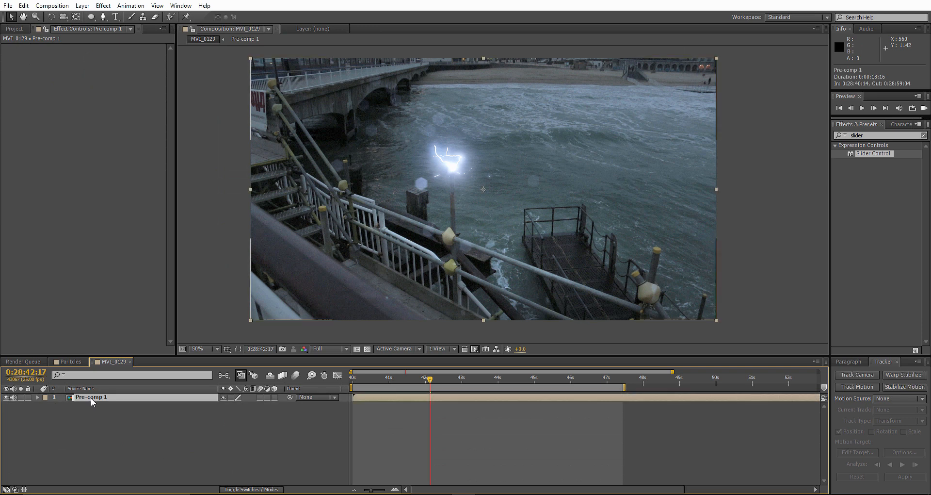
key("ctrl+d")
right_click(196, 397)
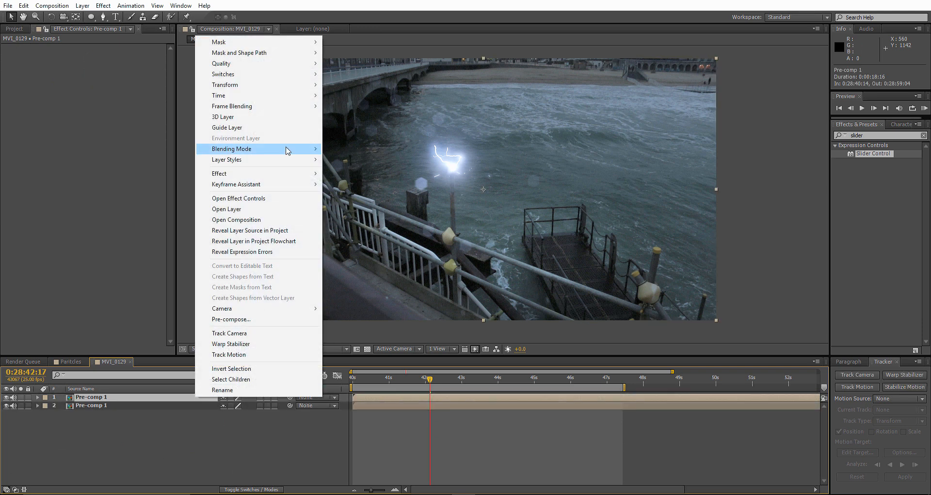
mouse_move(287, 148)
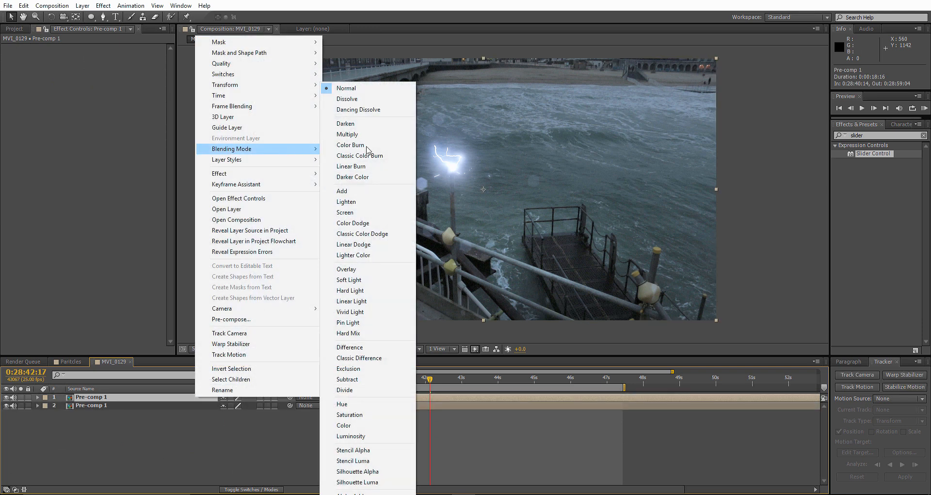
left_click(358, 281)
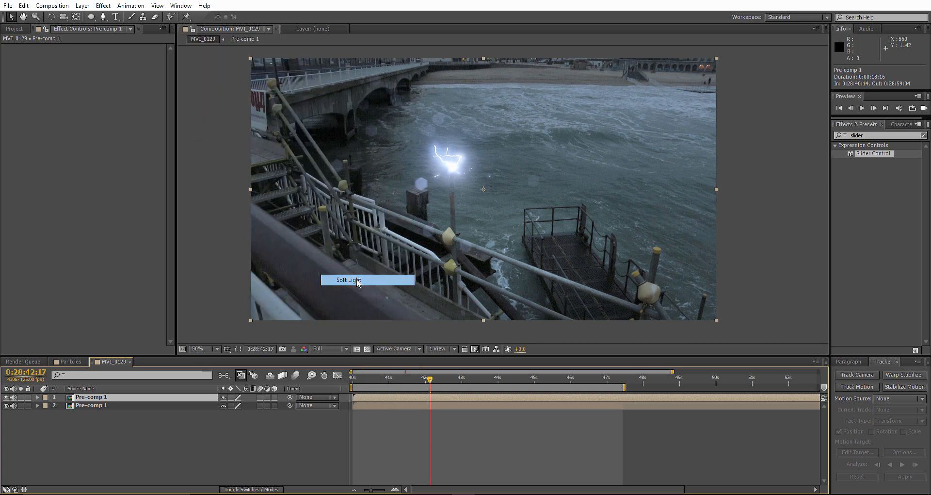
key("t")
left_click(226, 405)
type("25")
left_click(195, 441)
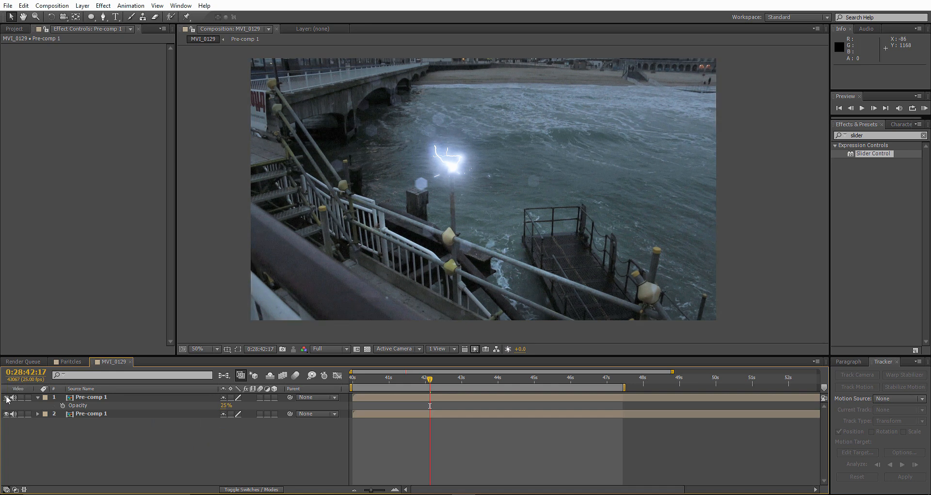
Open Pre-comp 1 and set its composition height to 800 px for a cinematic crop
double_click(105, 399)
left_click(51, 5)
left_click(67, 31)
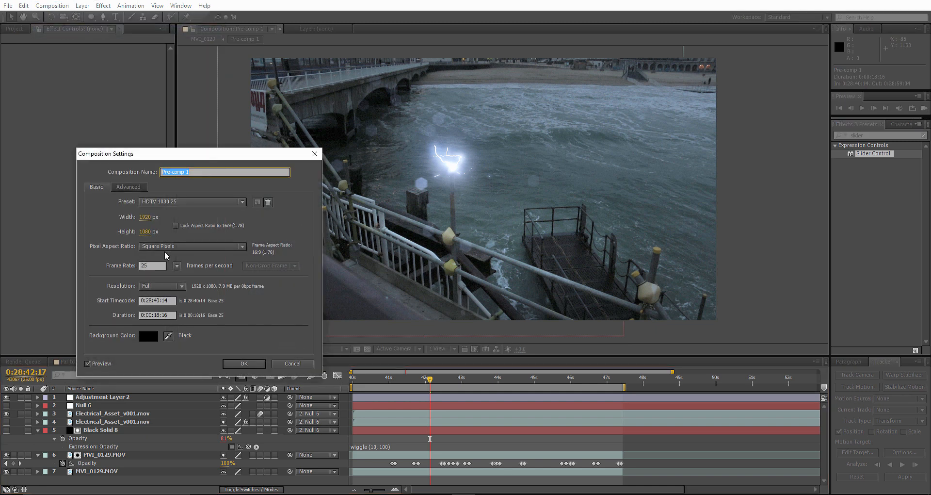
left_click(145, 231)
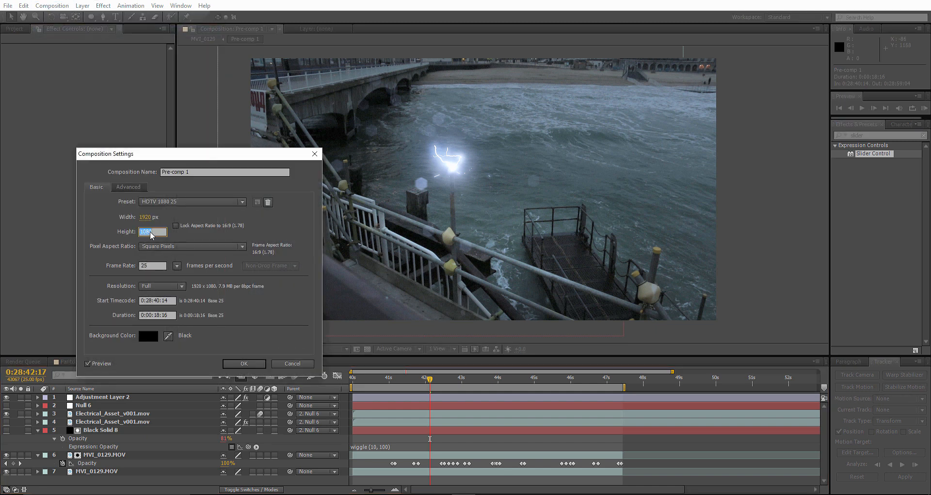
type("800")
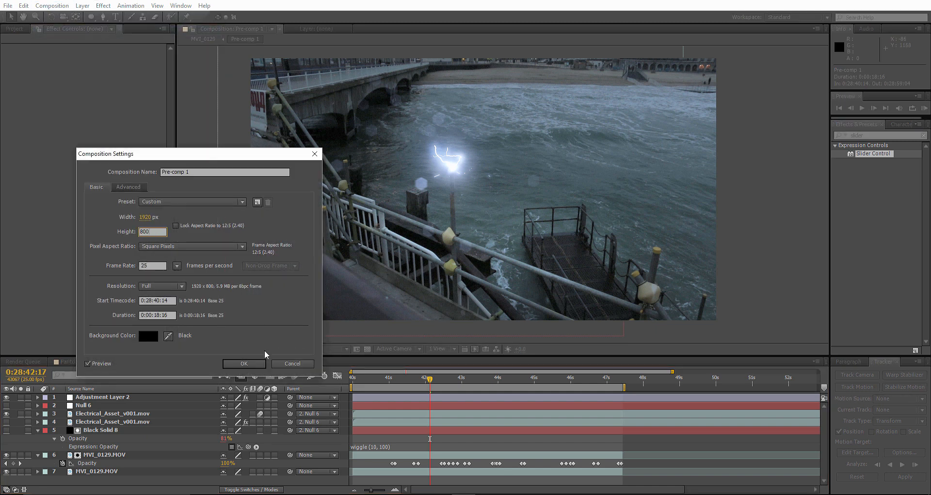
left_click(244, 364)
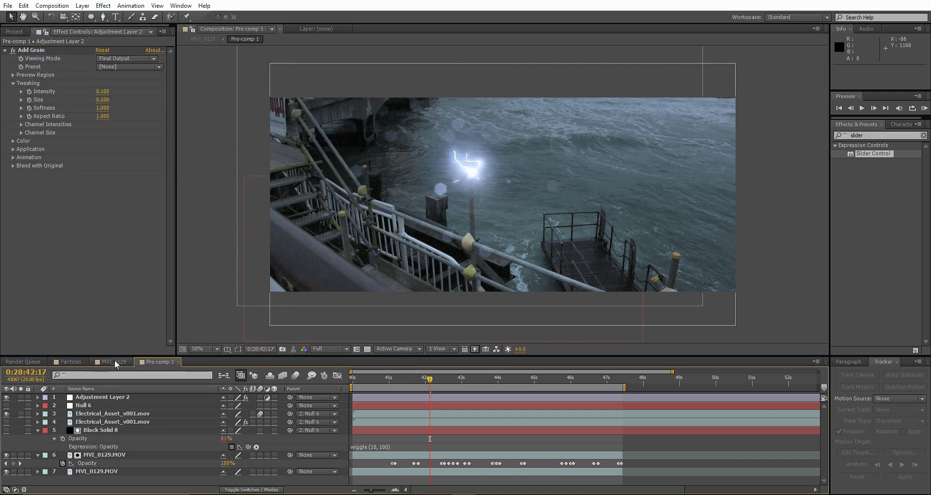
Set the upper Pre-comp 1 layer's opacity to 35% in MVI_0129 and play a RAM preview of the shot
left_click(115, 361)
left_click(202, 429)
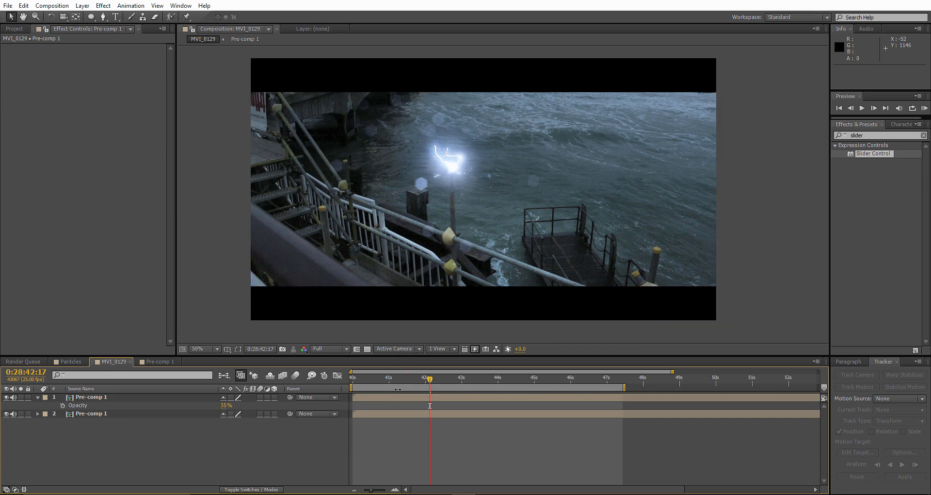
left_click(925, 108)
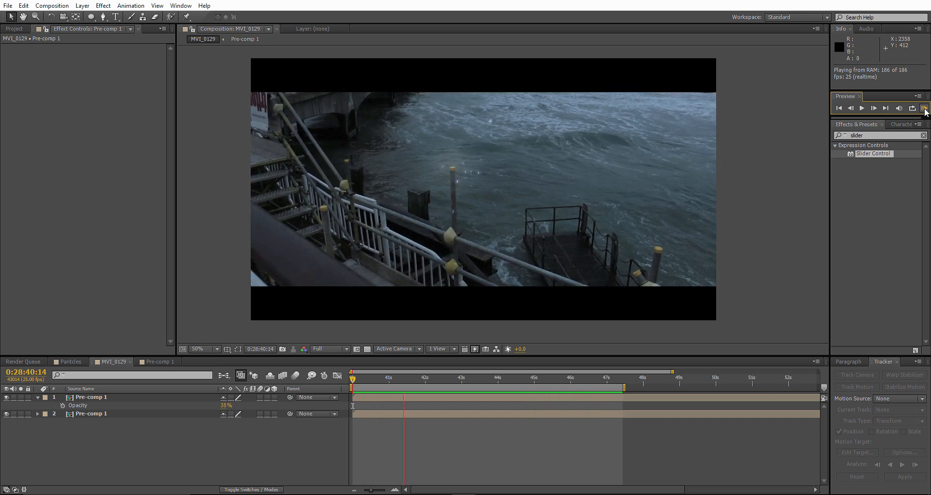
left_click(925, 110)
Examine the electrical effect on the post up close at 0:28:42:12
left_click_drag(371, 378, 423, 376)
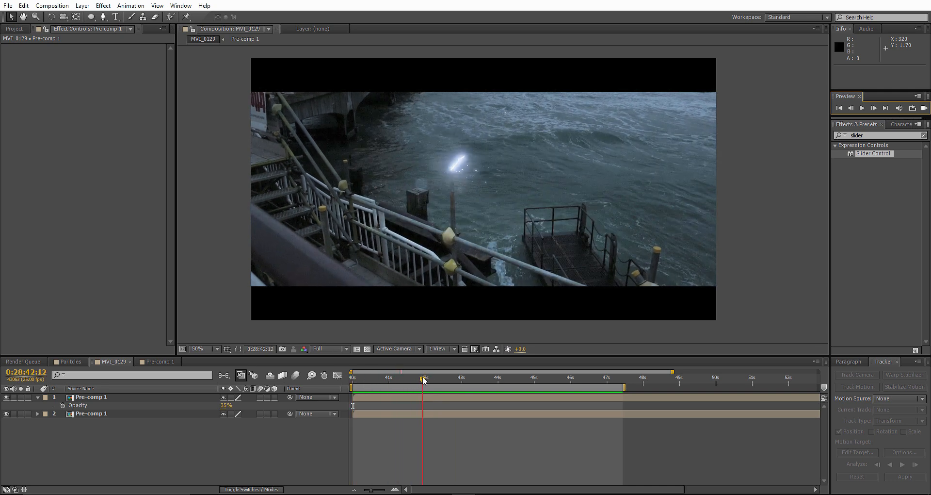
key("slash")
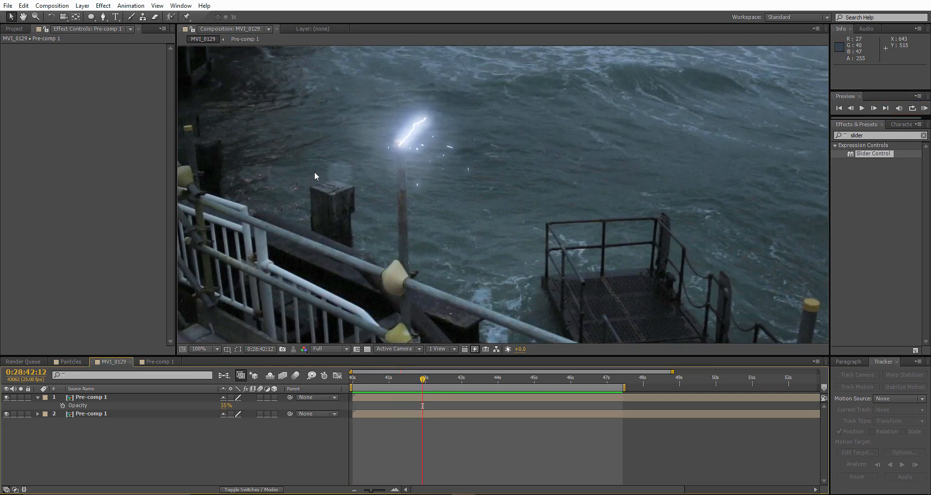
scroll(403, 136, "up", 4)
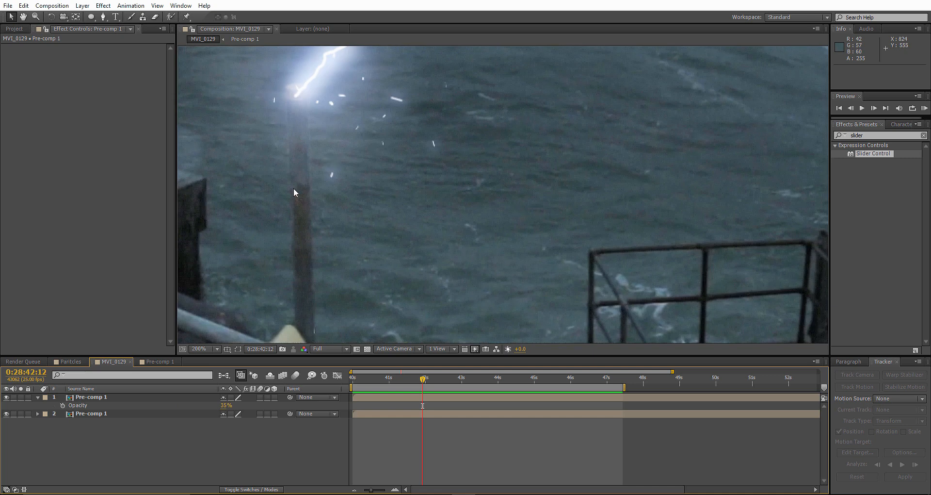
scroll(476, 202, "down", 2)
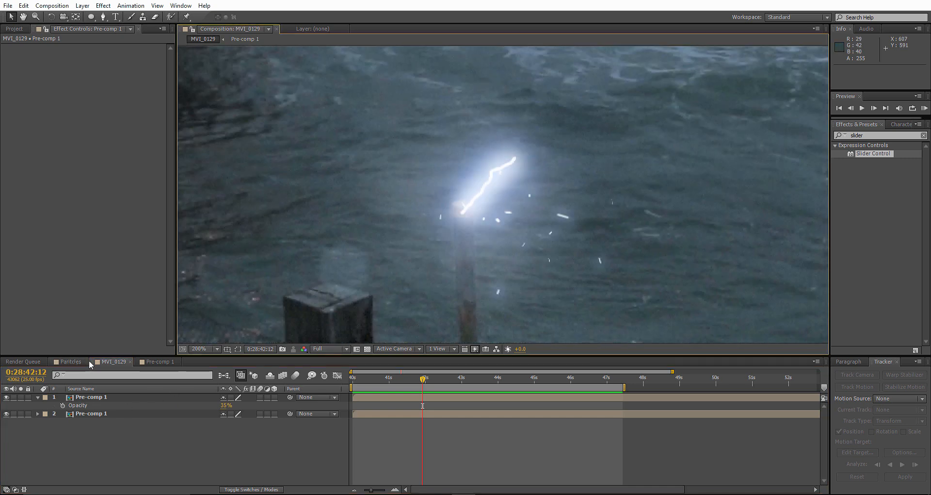
In Pre-comp 1, add a Gaussian Blur with a blurriness of 2 to the upper Electrical_Asset_v001.mov layer
left_click(159, 361)
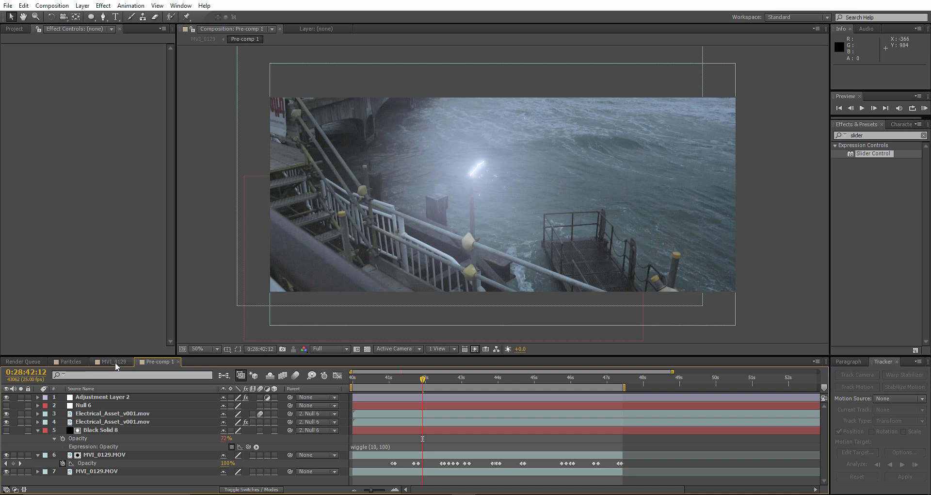
right_click(93, 413)
mouse_move(165, 191)
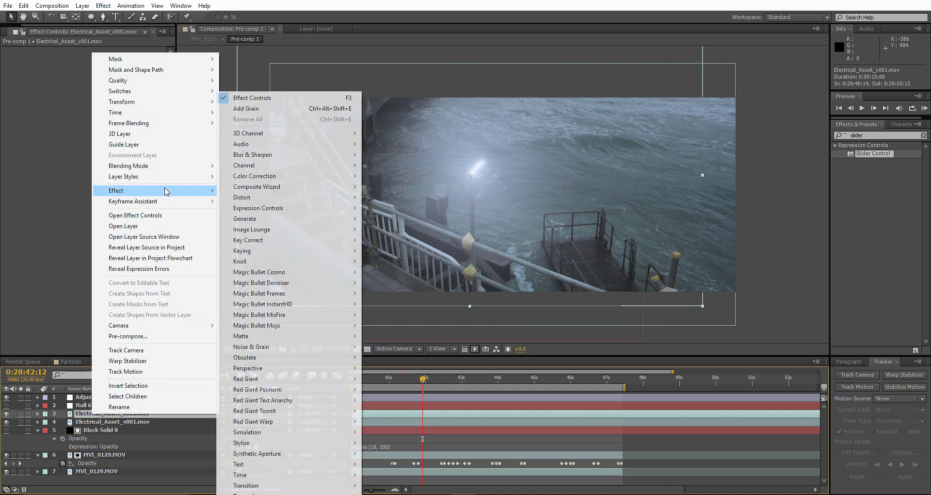
mouse_move(271, 155)
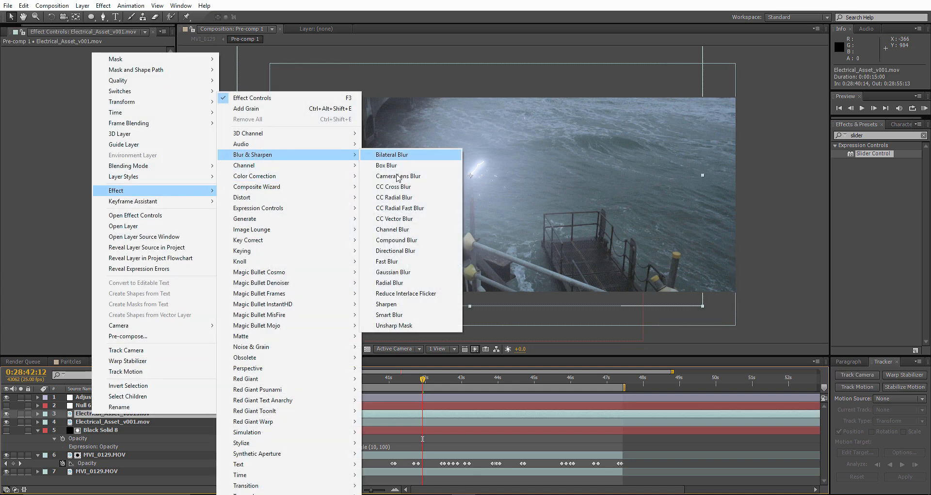
left_click(394, 272)
left_click(100, 59)
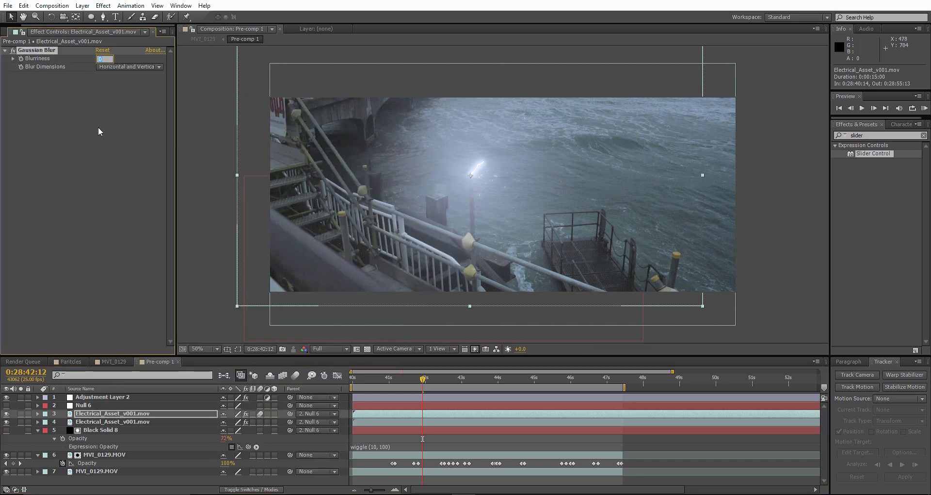
type("2")
key("Return")
Inspect the blurred electricity up close and set the Gaussian Blur's blurriness to 1
key("period")
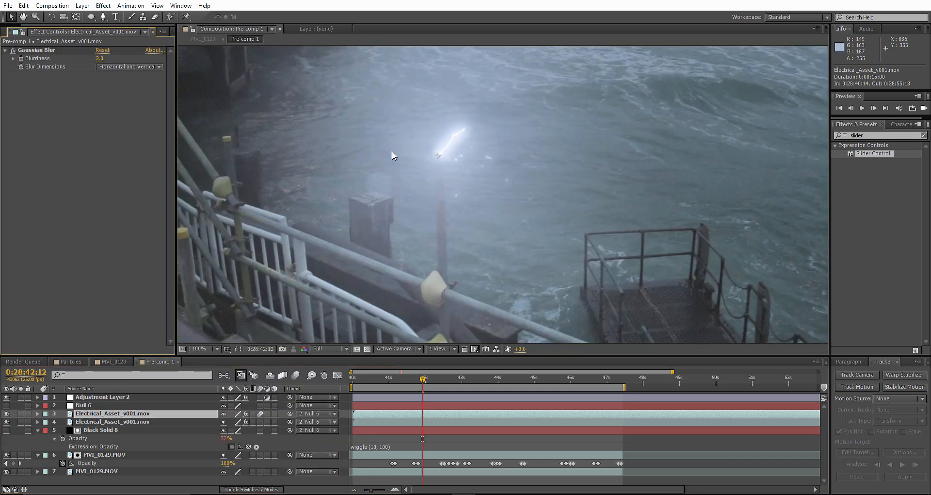
left_click(101, 58)
type("1")
key("Return")
left_click_drag(387, 206, 441, 141)
key("comma")
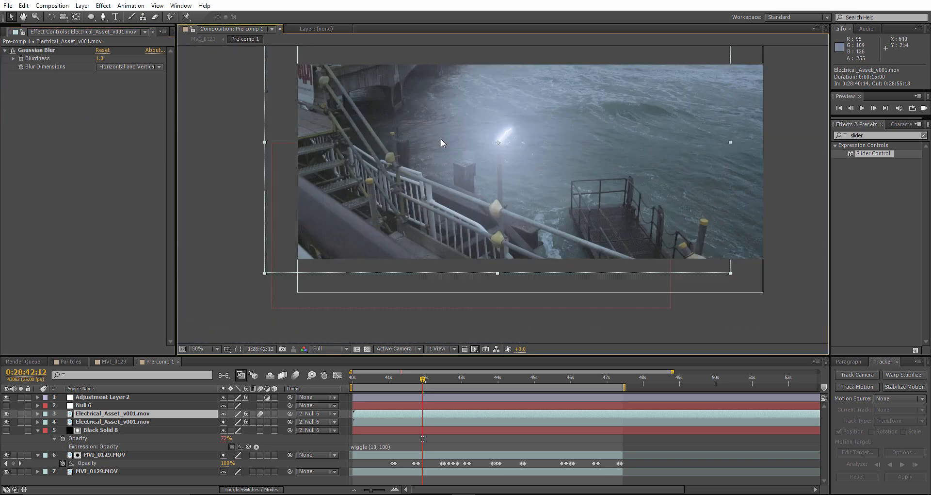
Nudge both ends of Black Solid 8's Mask 6 edge to fit the foreground handrail, and review the shot in MVI_0129
left_click(98, 429)
left_click(238, 349)
left_click_drag(269, 168, 276, 165)
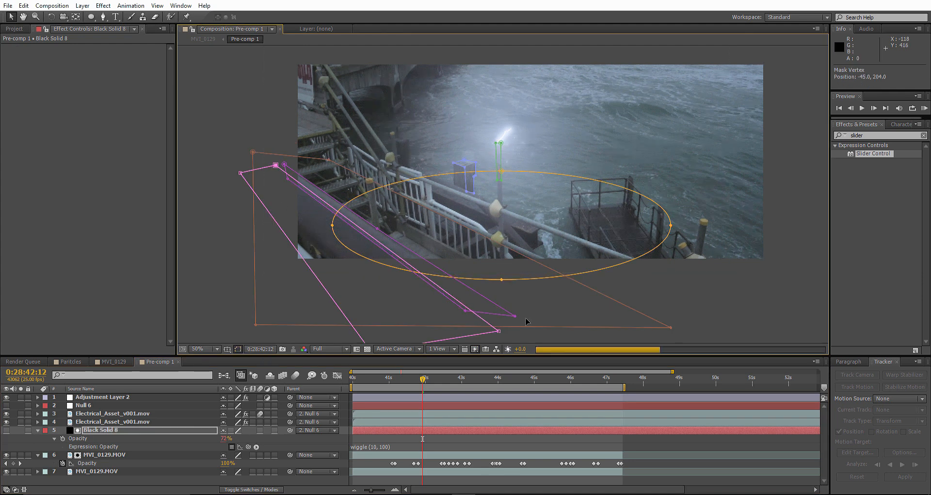
left_click_drag(498, 331, 509, 328)
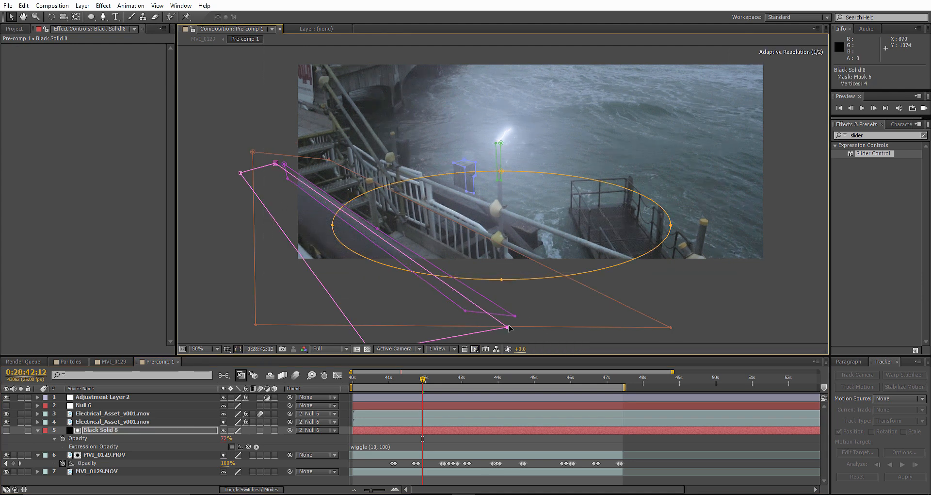
left_click(239, 349)
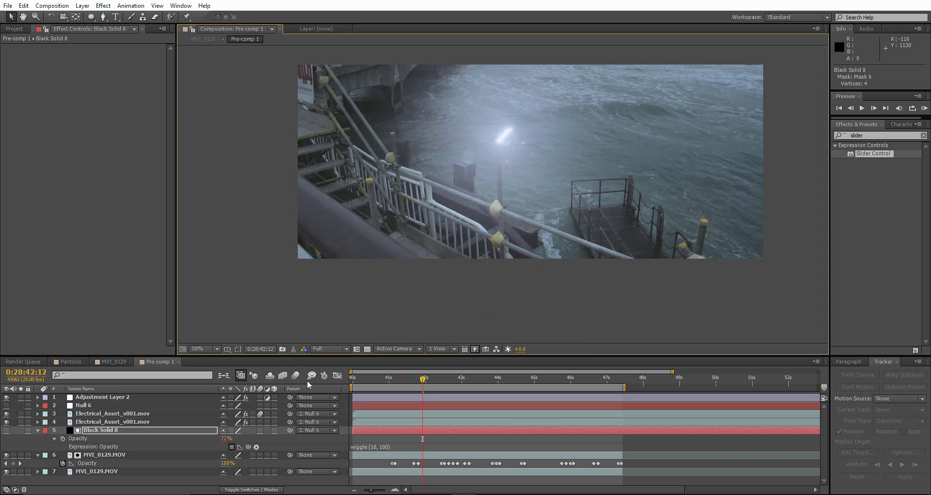
left_click_drag(356, 380, 383, 383)
left_click(112, 361)
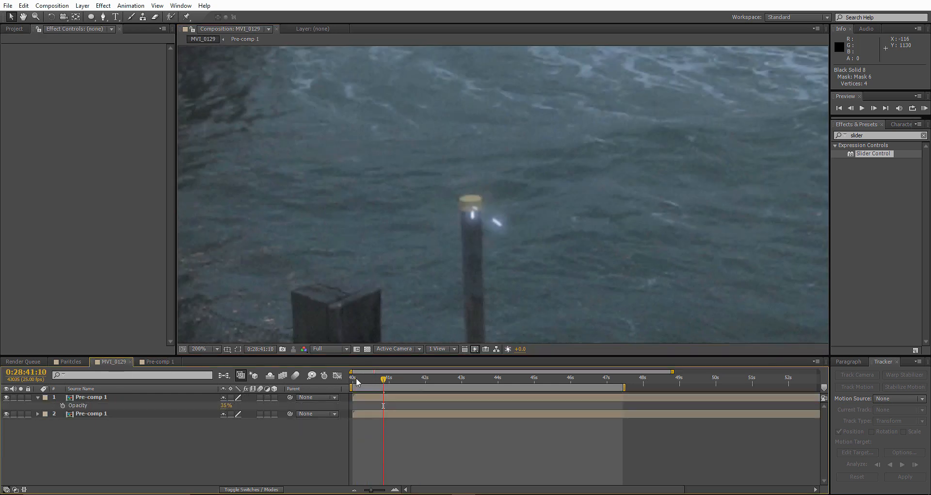
scroll(481, 252, "down", 4)
left_click_drag(355, 381, 397, 387)
In Pre-comp 1, add a Tritone effect to the upper Electrical_Asset_v001.mov layer and set its midtones to blue 647891
left_click(157, 361)
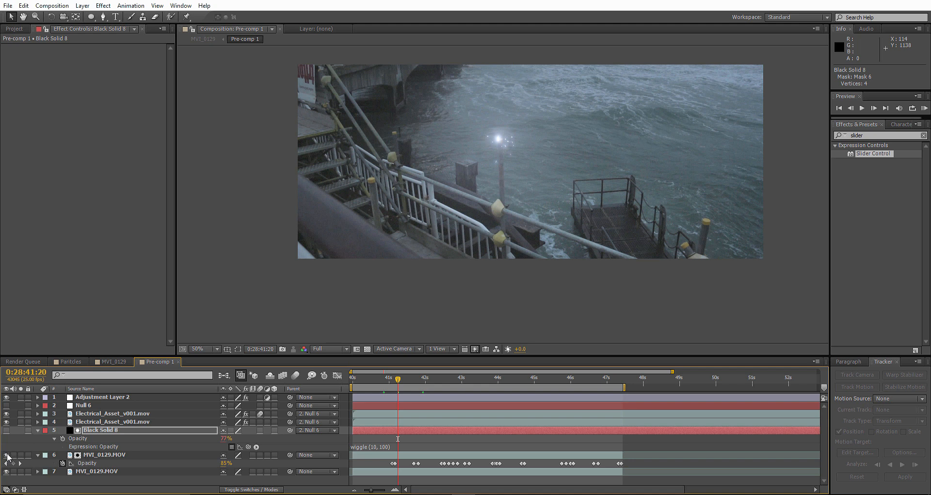
left_click(77, 414)
right_click(79, 414)
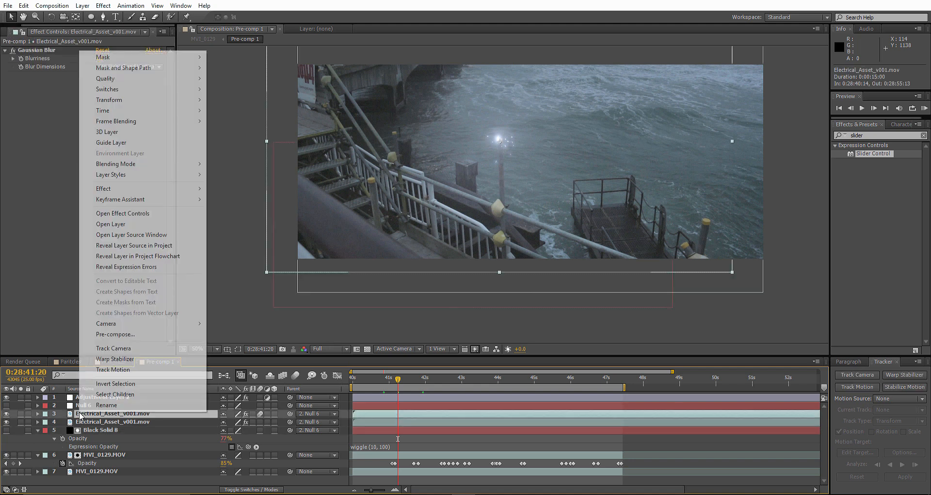
mouse_move(176, 194)
mouse_move(291, 176)
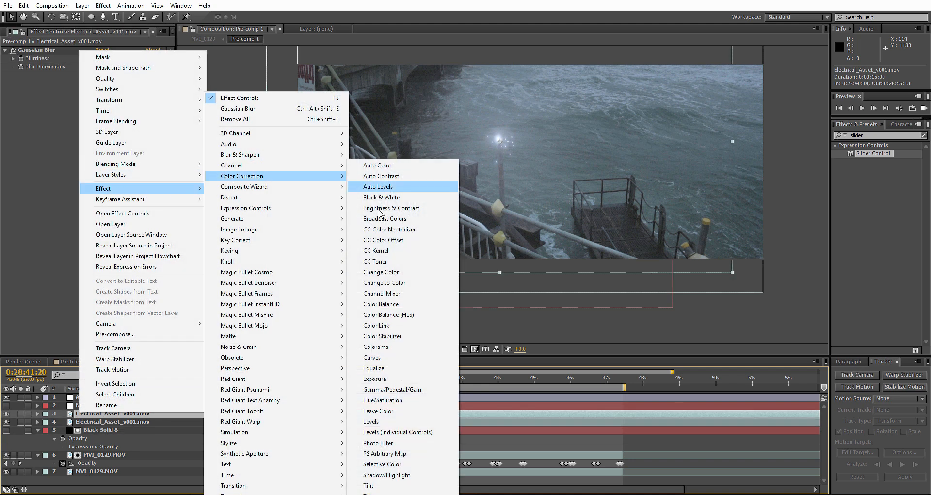
left_click(385, 492)
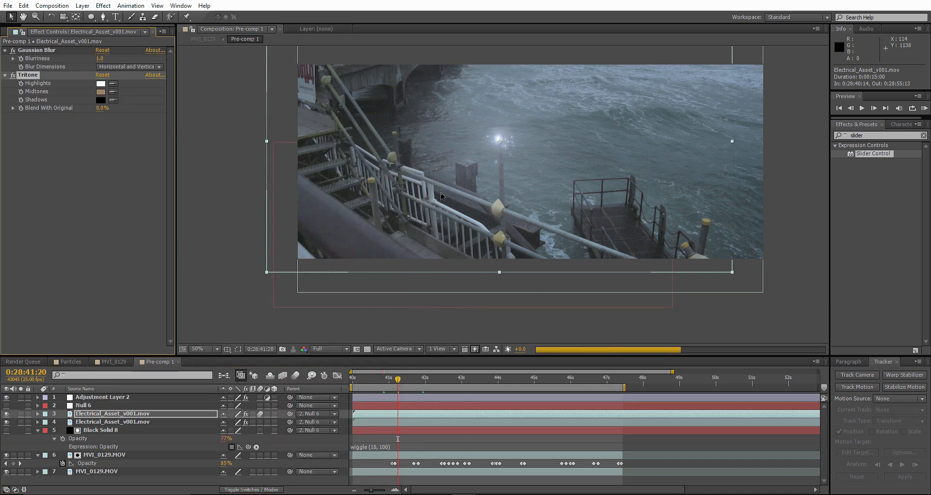
left_click_drag(408, 380, 413, 379)
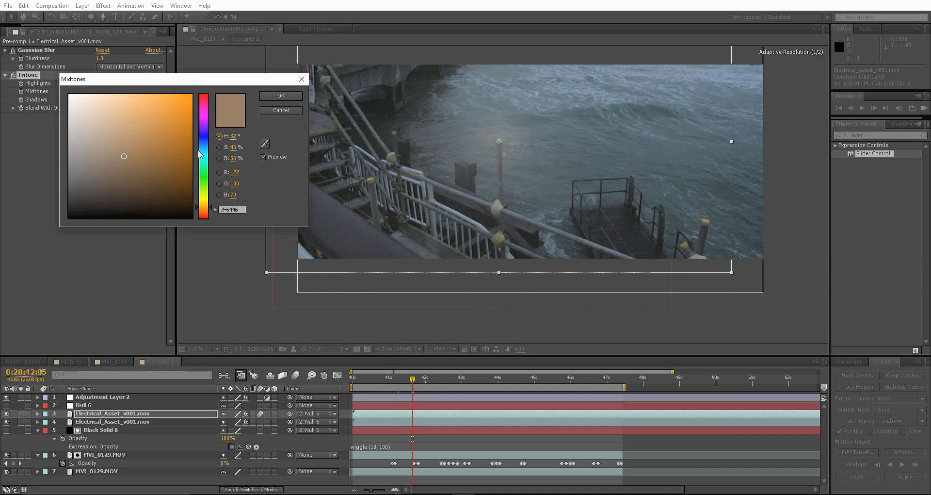
left_click(205, 144)
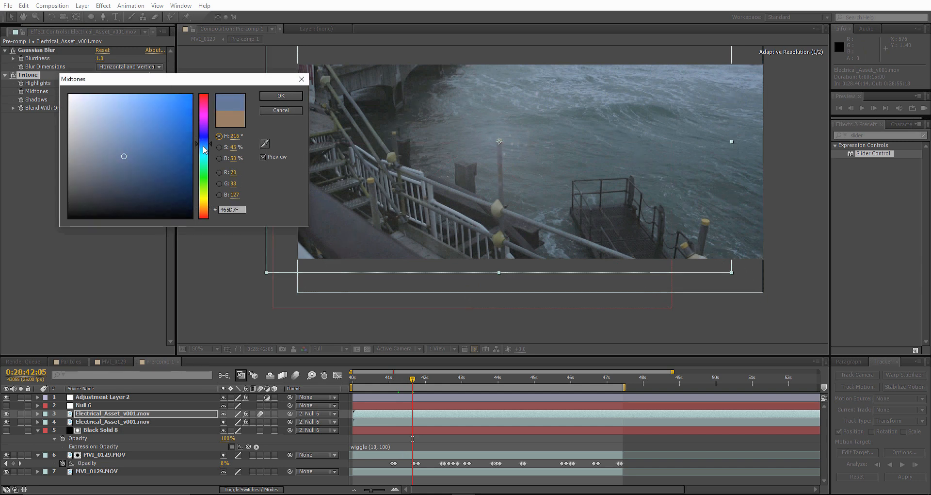
left_click(107, 147)
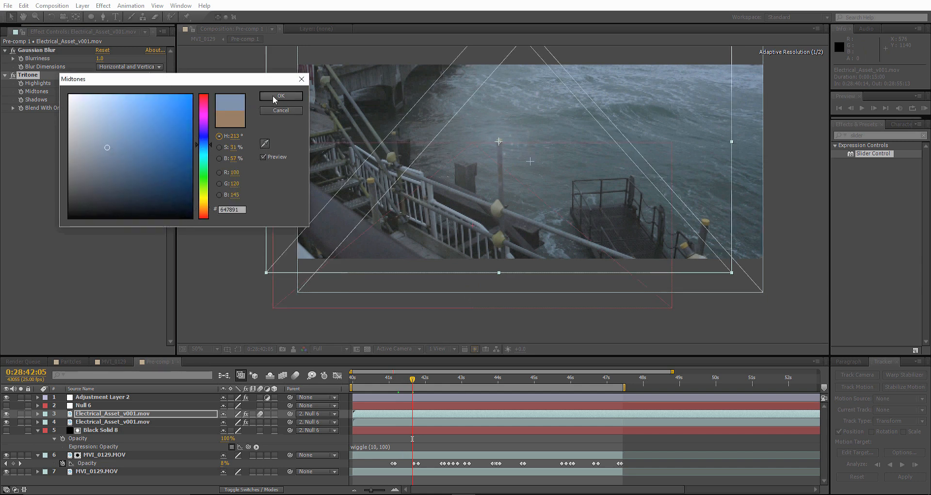
left_click(273, 95)
Compare the shot with and without the Tritone effect, and with and without the lower Electrical_Asset_v001.mov layer
scroll(494, 122, "up", 1)
left_click_drag(496, 131, 485, 233)
left_click_drag(413, 382, 406, 386)
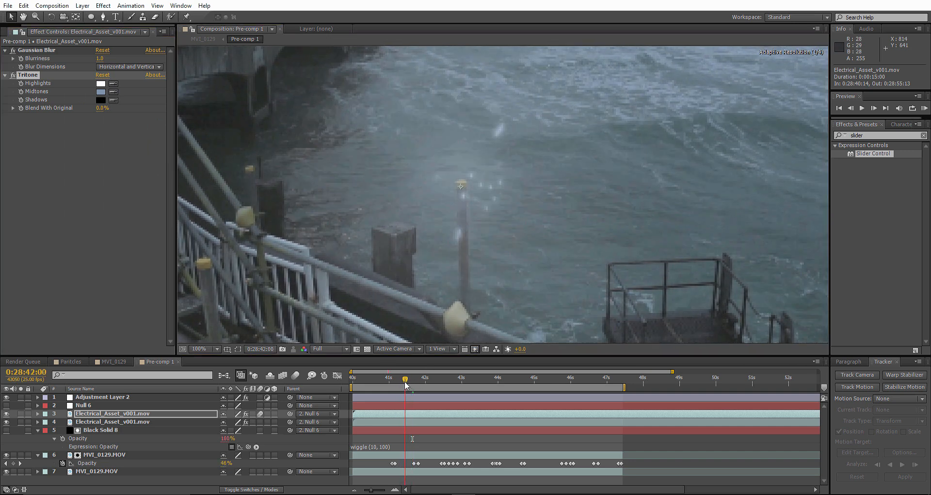
left_click(12, 75)
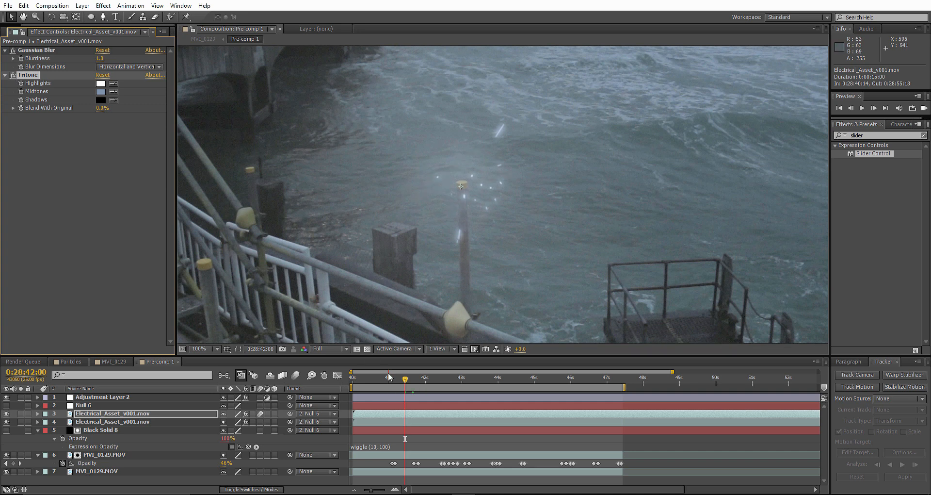
left_click_drag(410, 380, 425, 377)
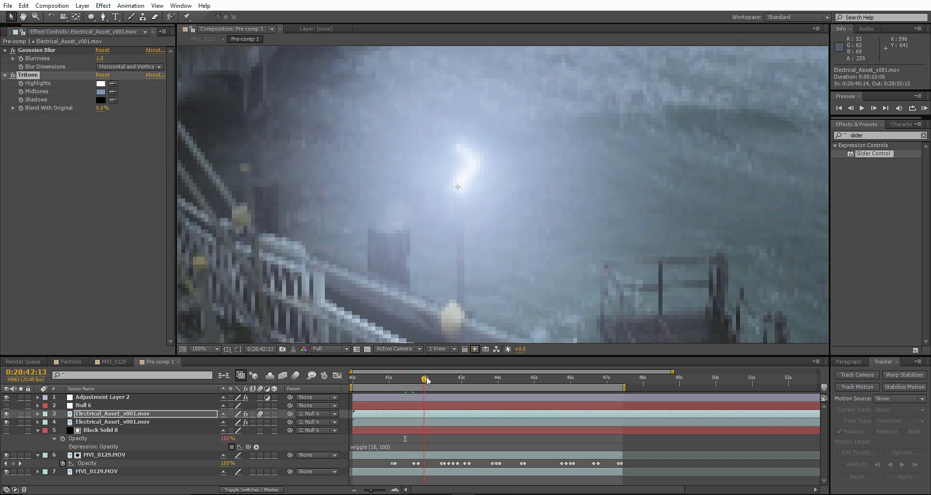
scroll(485, 200, "down", 1)
left_click_drag(515, 204, 532, 145)
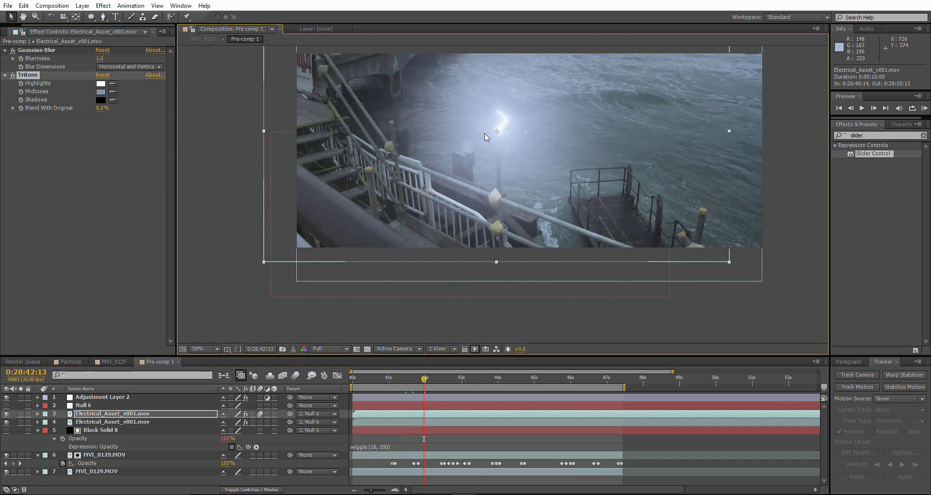
left_click(7, 422)
left_click(7, 422)
left_click(7, 422)
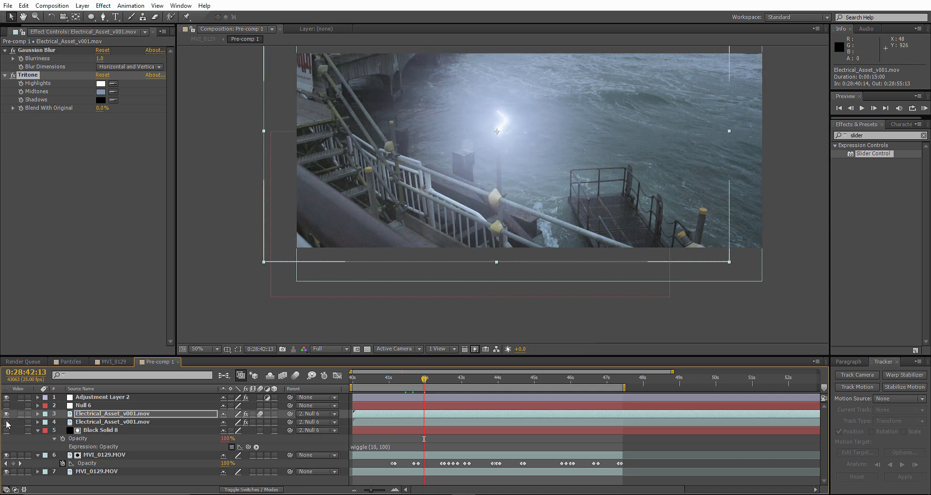
left_click(7, 423)
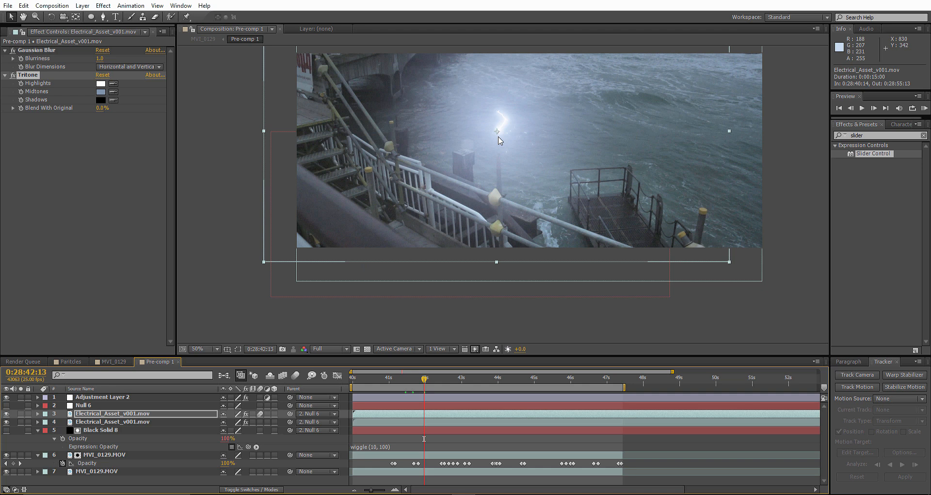
Add an Unsharp Mask effect to the upper Electrical_Asset_v001.mov layer and place it above Gaussian Blur
scroll(500, 141, "up", 1)
scroll(492, 140, "up", 1)
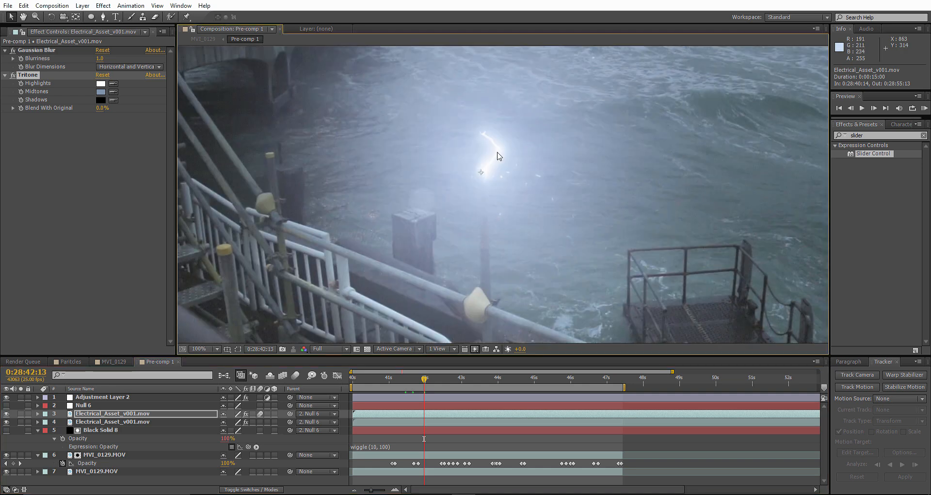
right_click(116, 418)
mouse_move(178, 193)
mouse_move(319, 180)
mouse_move(313, 154)
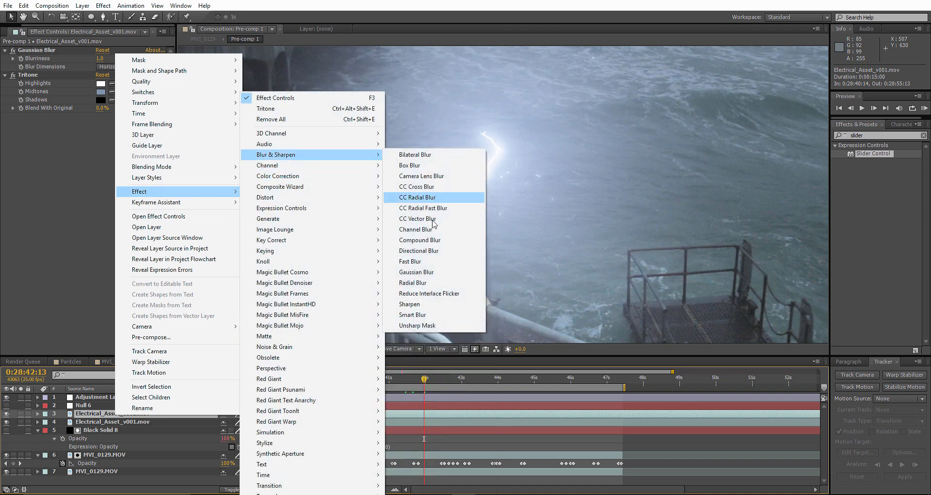
left_click(417, 325)
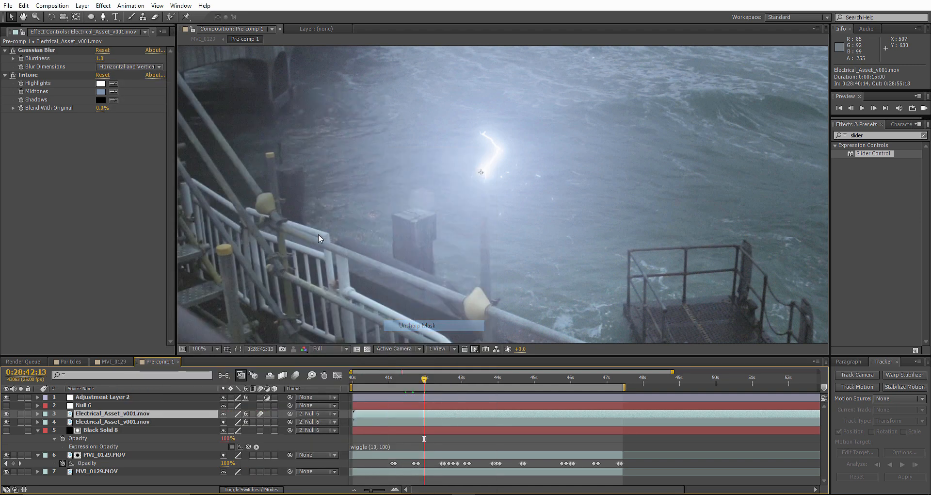
left_click_drag(36, 117, 47, 48)
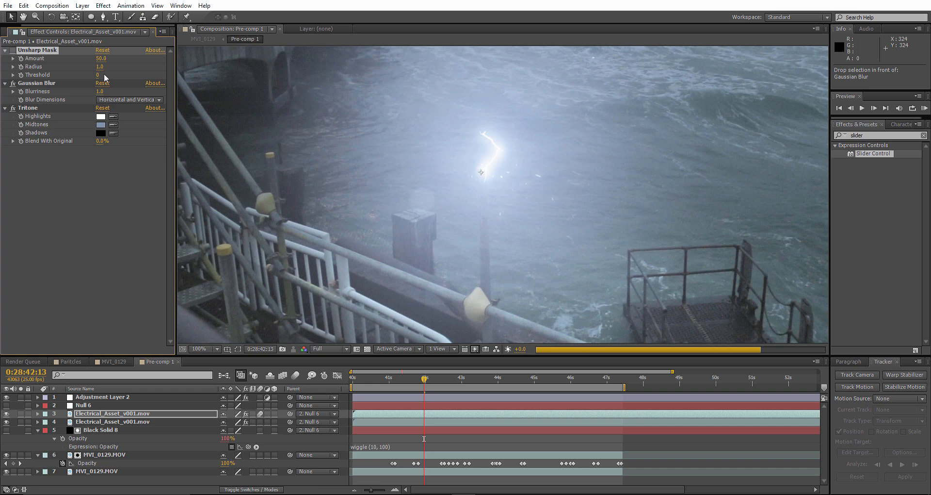
Hide the lower Electrical_Asset_v001.mov layer and compare the lightning bolt with the upper layer's effects on and off
left_click(7, 423)
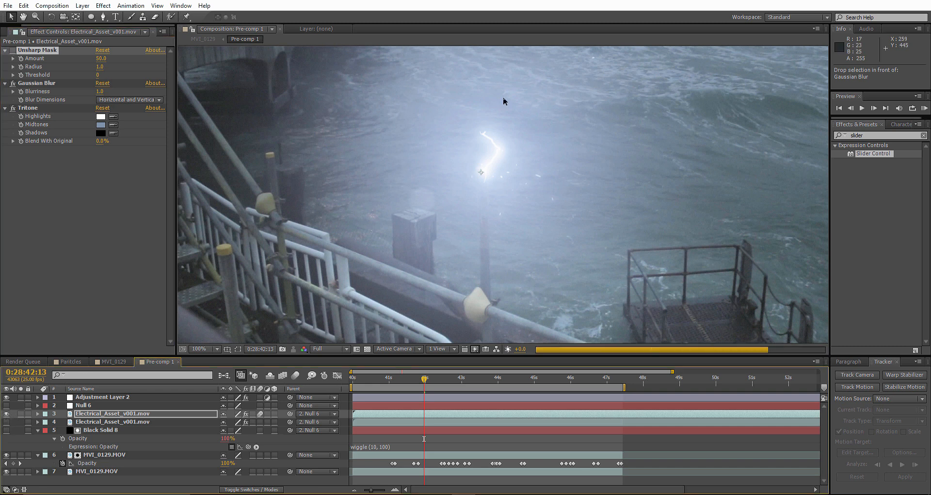
key("period")
left_click(13, 51)
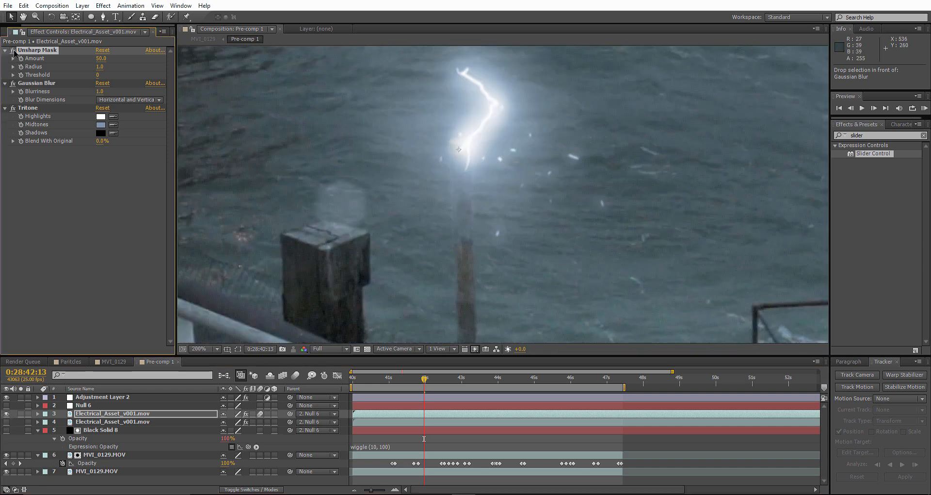
left_click(13, 83)
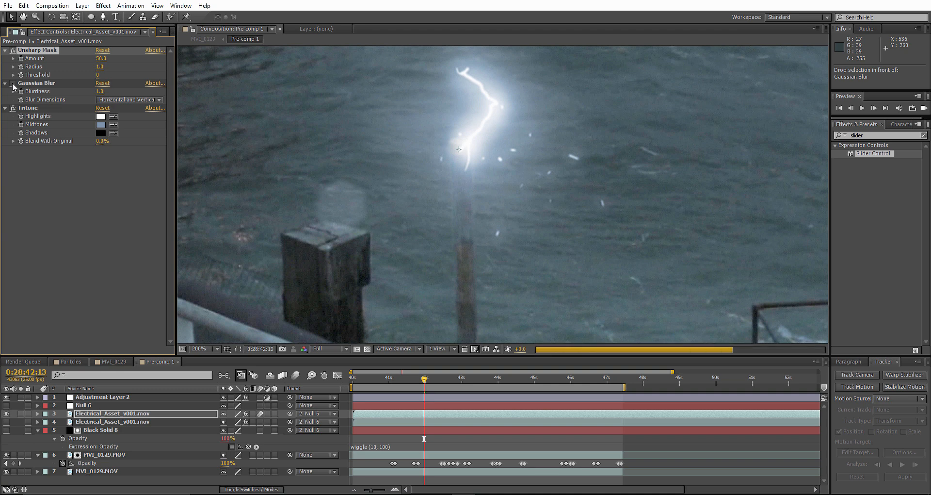
left_click(14, 51)
left_click(14, 51)
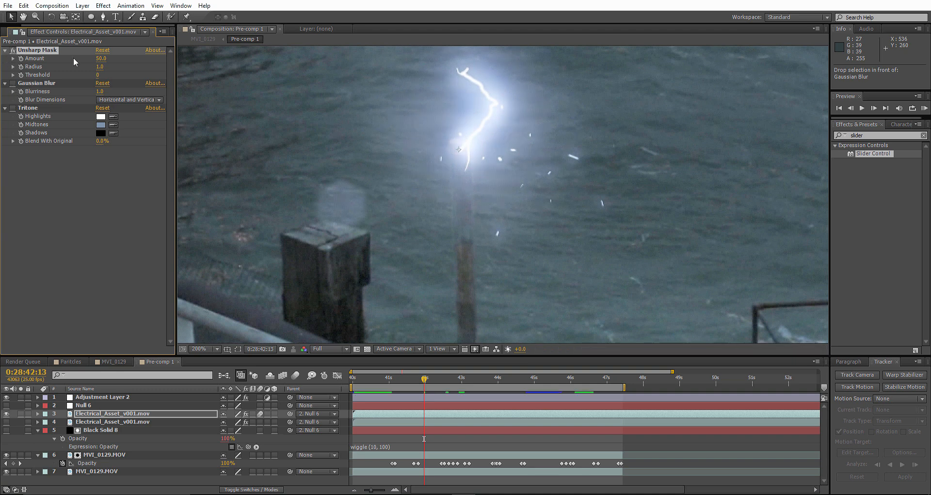
Move Unsharp Mask between Gaussian Blur and Tritone, set its amount to 100 and inspect the bolt up close
left_click_drag(101, 58, 117, 57)
left_click_drag(45, 52, 44, 98)
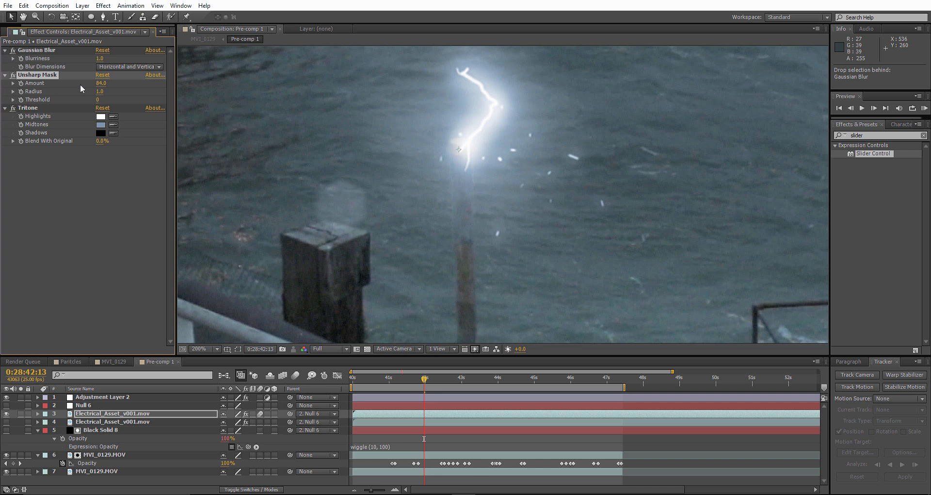
left_click_drag(101, 83, 142, 83)
left_click_drag(229, 71, 235, 70)
scroll(398, 121, "down", 1)
left_click(102, 83)
type("100")
key("Return")
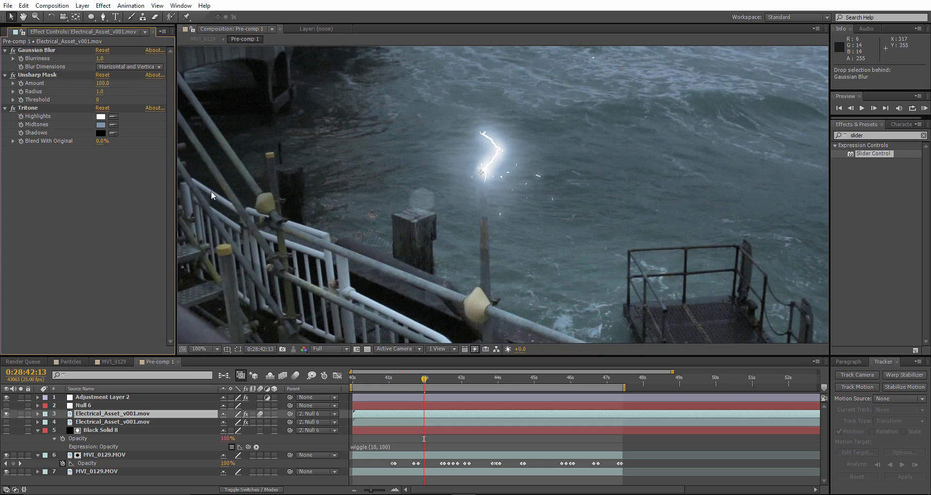
scroll(464, 138, "up", 1)
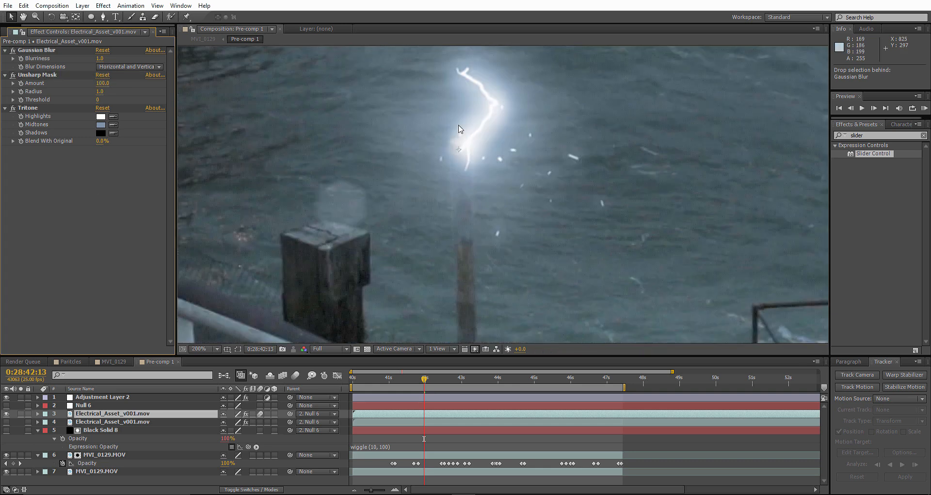
scroll(460, 128, "down", 1)
scroll(430, 126, "up", 1)
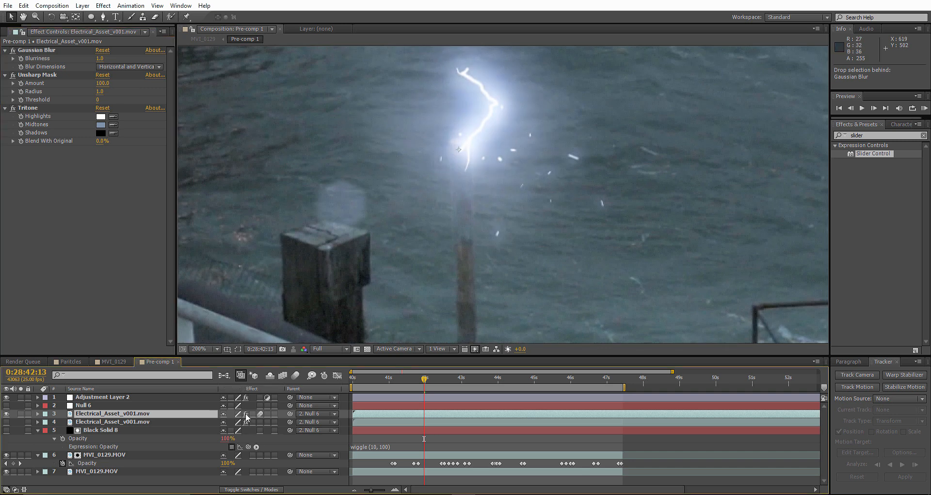
Show the lower Electrical_Asset_v001.mov layer and move Unsharp Mask below Tritone in the upper Electrical_Asset_v001.mov layer's effects
left_click(7, 422)
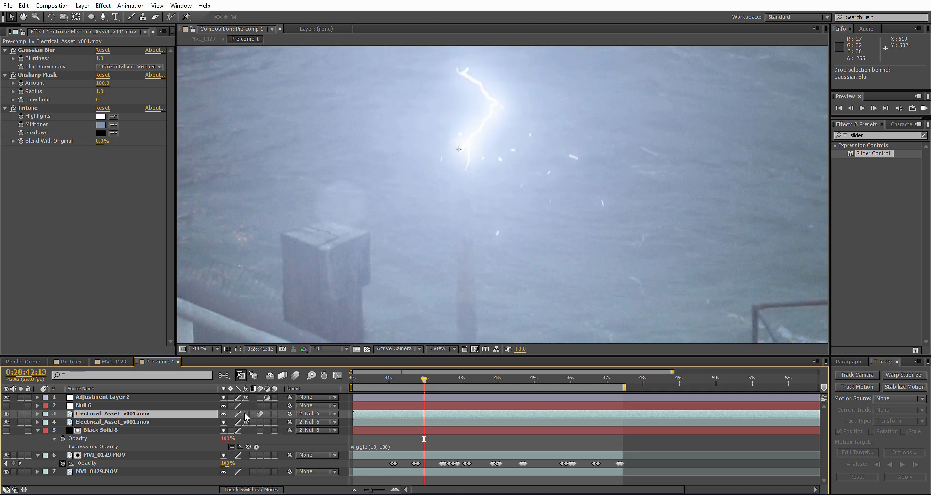
left_click(246, 414)
left_click(46, 76)
key("Delete")
left_click_drag(49, 78, 50, 171)
Set the upper Electrical_Asset_v001.mov layer's Unsharp Mask amount to 175 and its radius to 1.0
left_click_drag(101, 124, 210, 134)
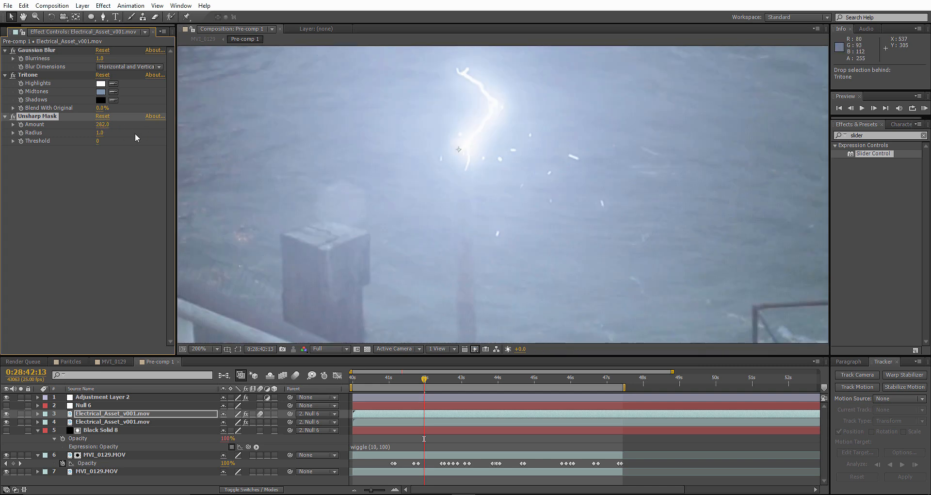
left_click(102, 126)
type("150")
left_click(103, 182)
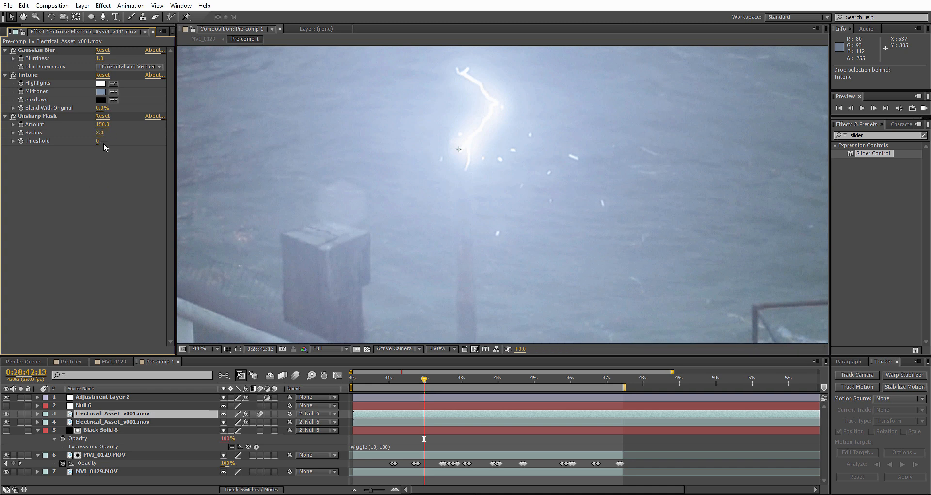
left_click(102, 132)
left_click(101, 125)
type("1")
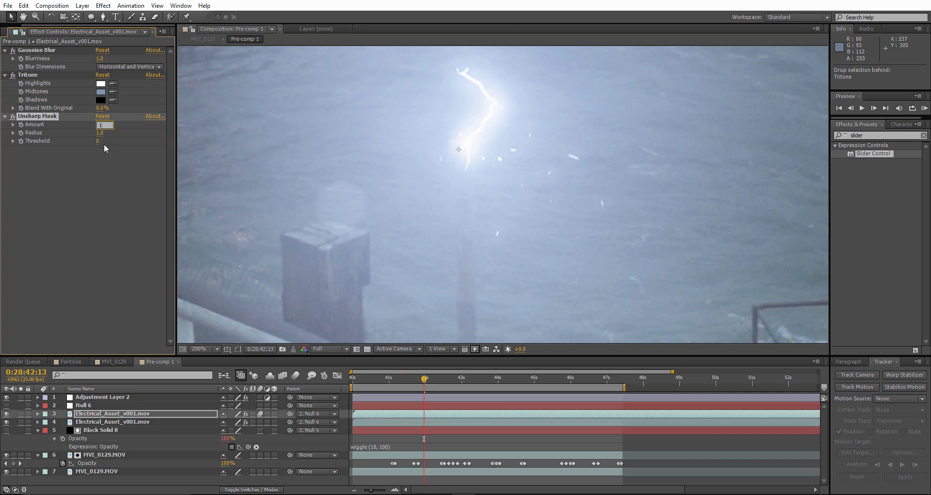
type("75")
key("Return")
Compare the bolt with the upper Electrical_Asset_v001.mov layer's effects on and off, and preview the MVI_0129 composition
left_click(246, 417)
left_click(246, 414)
left_click(246, 414)
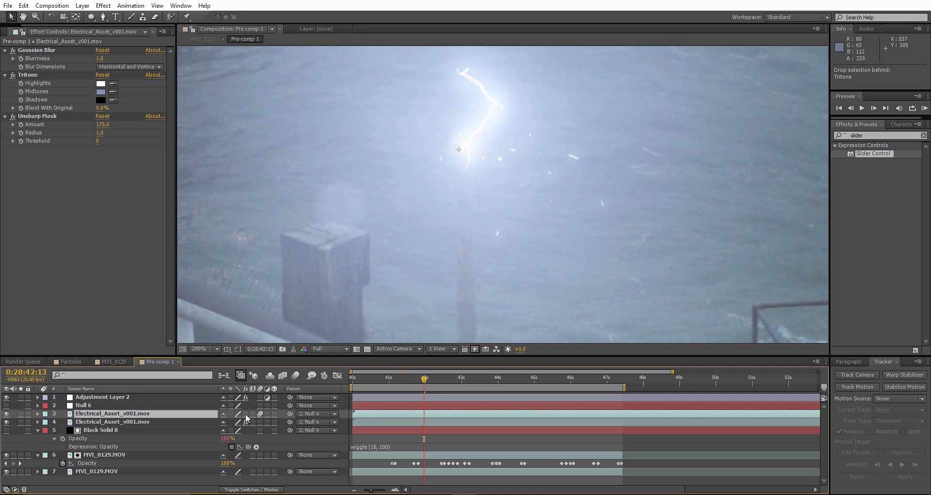
left_click(246, 414)
key("period")
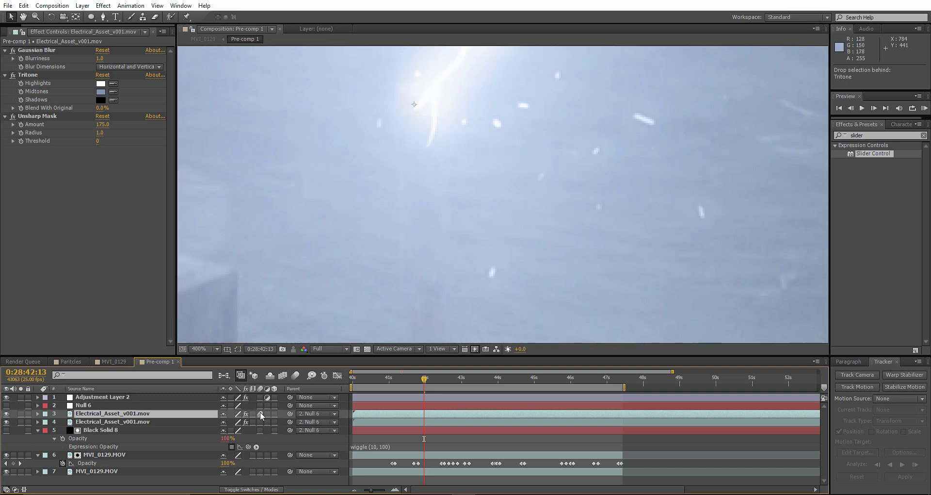
left_click(245, 414)
key("slash")
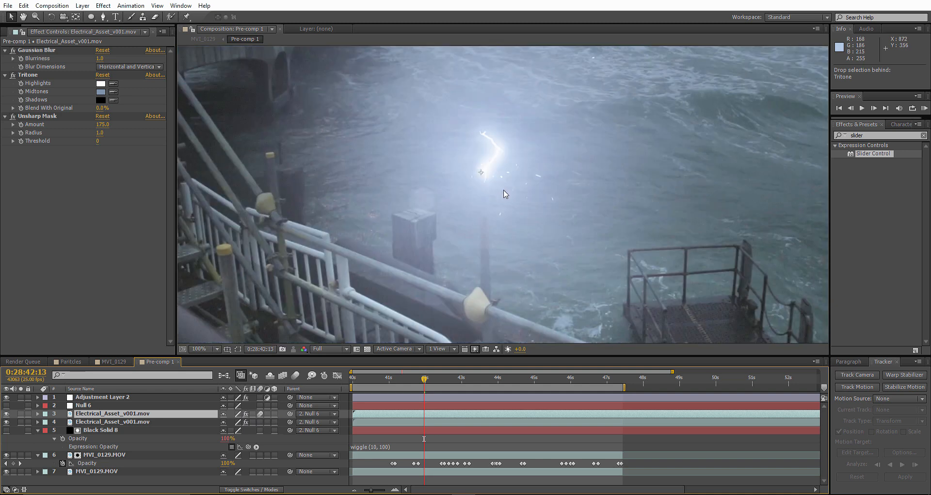
left_click(113, 362)
left_click(925, 108)
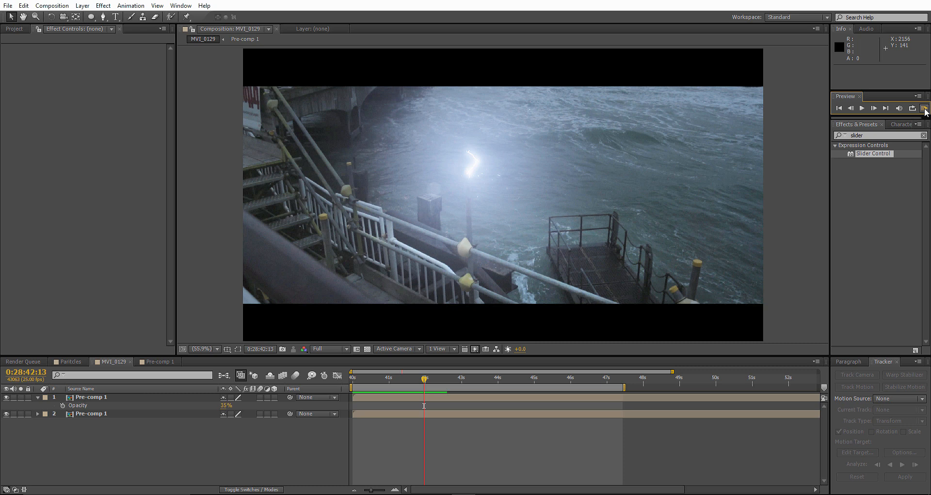
Add a Tritone effect to the masked MVI_0129.MOV layer in Pre-comp 1 and set its midtones to blue 6F88A4
left_click(157, 361)
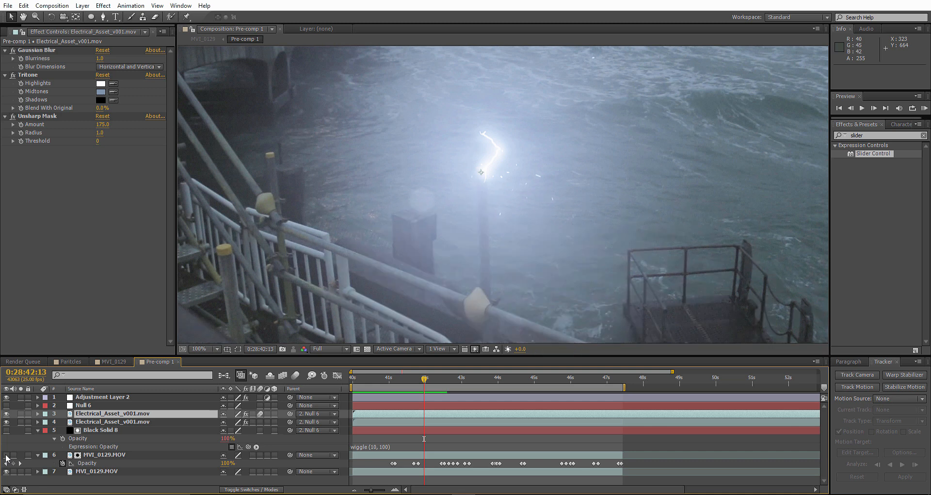
left_click(106, 455)
right_click(106, 455)
mouse_move(153, 233)
mouse_move(262, 175)
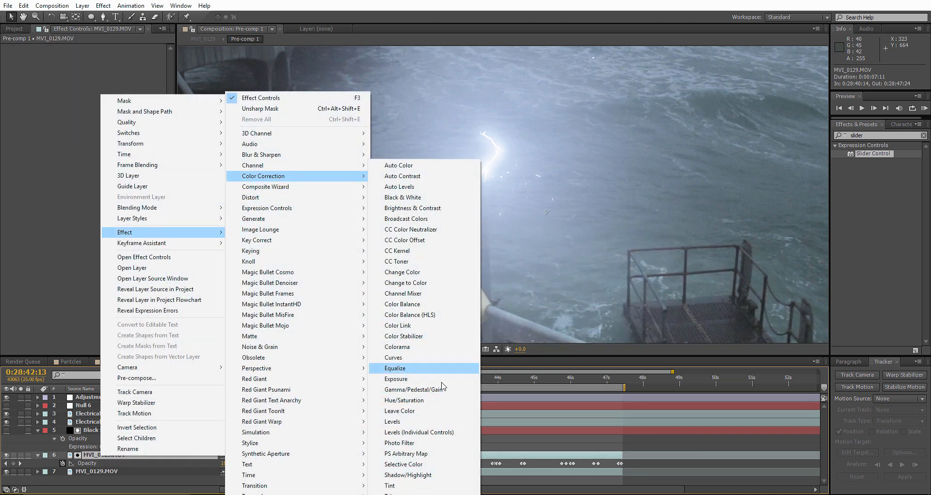
left_click(398, 492)
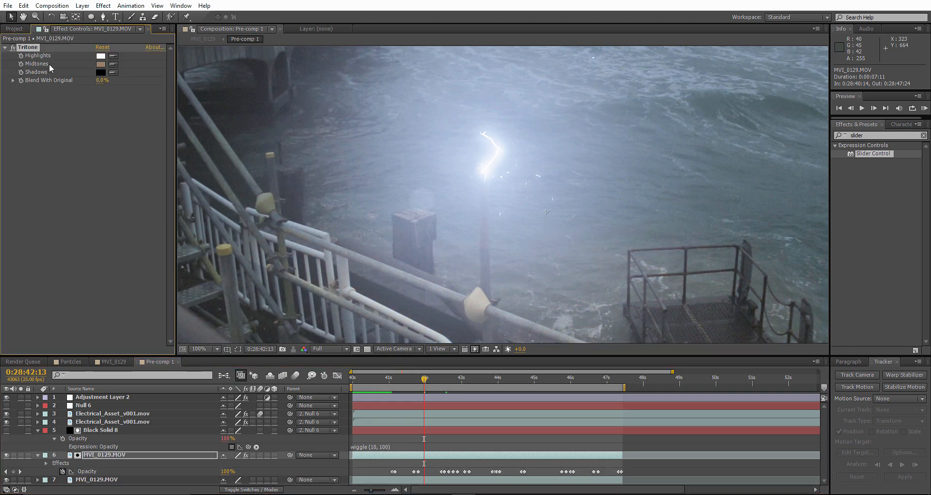
left_click(102, 64)
left_click(203, 145)
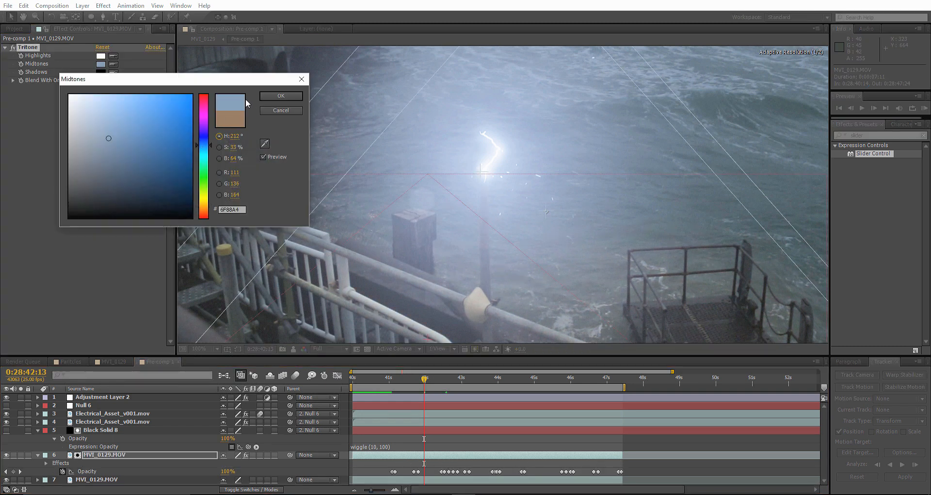
left_click(275, 94)
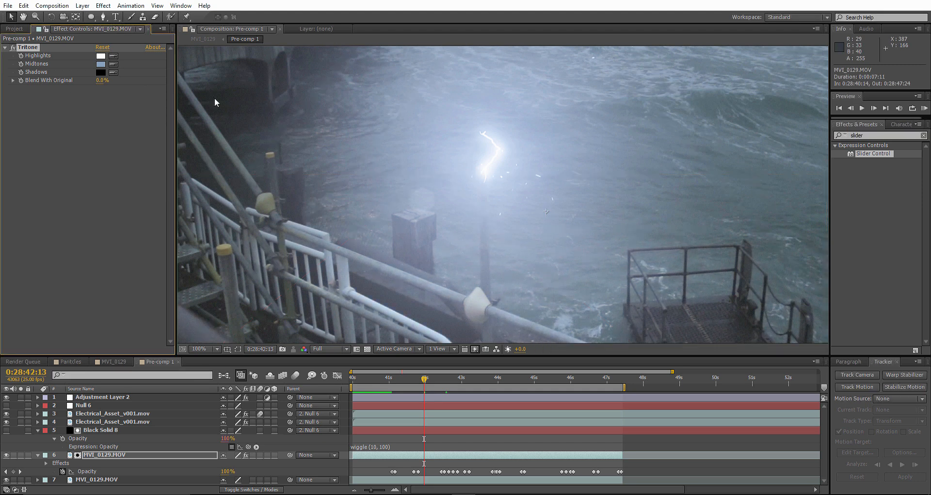
Change the masked MVI_0129.MOV layer's Tritone midtones to a brighter, more saturated blue and compare the shot with the effect off and on
left_click(100, 64)
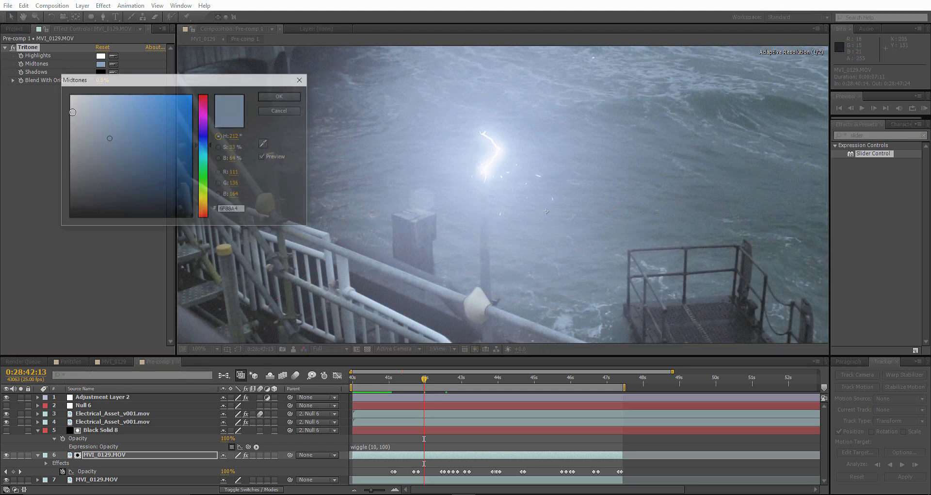
left_click(276, 96)
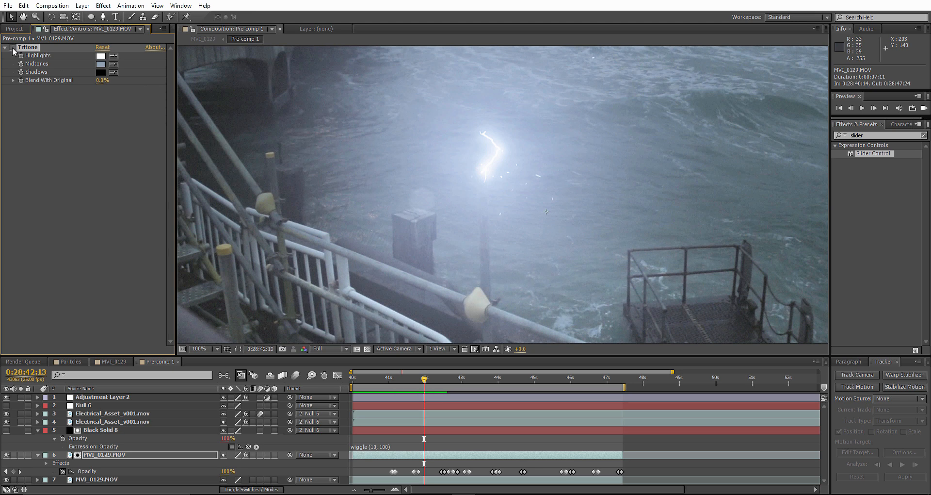
left_click(100, 63)
left_click(122, 127)
left_click(282, 96)
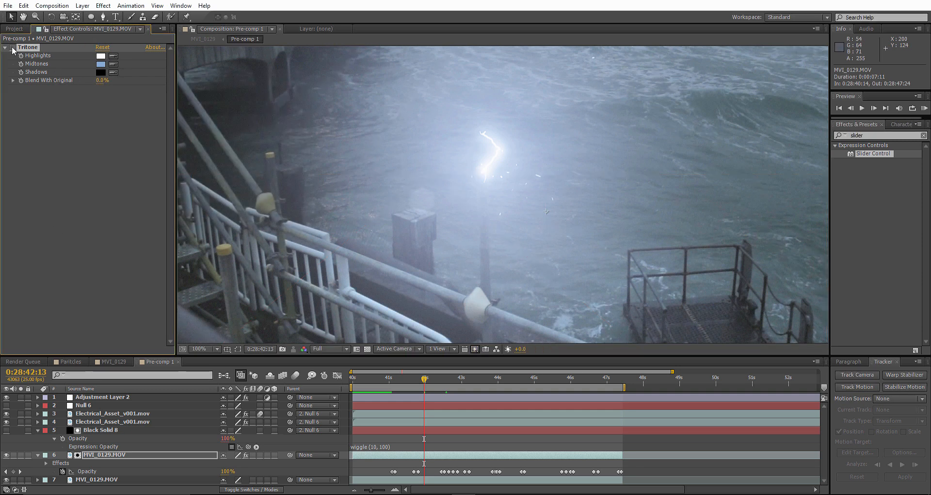
scroll(485, 111, "down", 2)
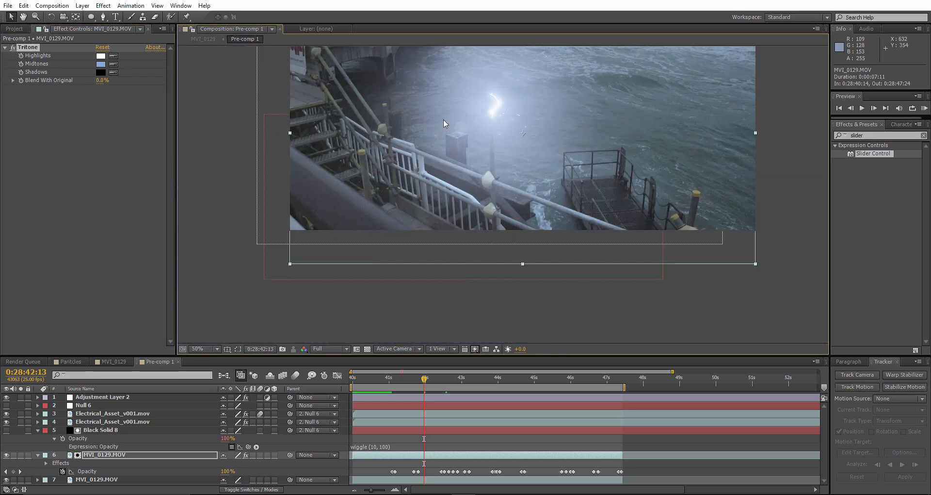
left_click(13, 48)
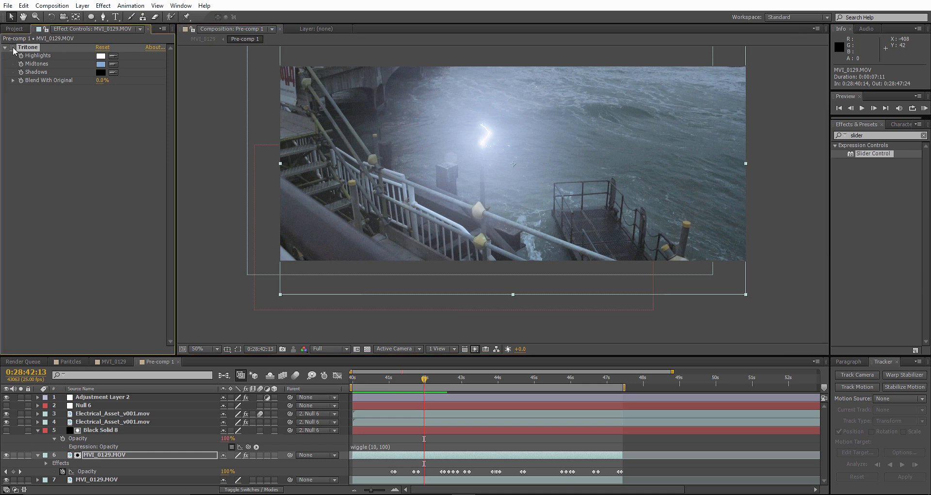
left_click(12, 47)
Scale the upper Electrical_Asset_v001.mov layer to 125%
left_click(118, 415)
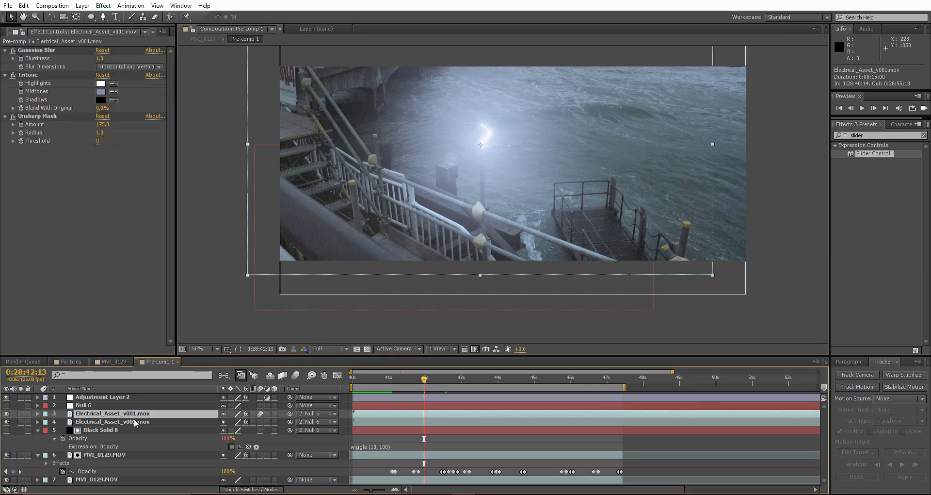
key("s")
left_click_drag(245, 422, 253, 422)
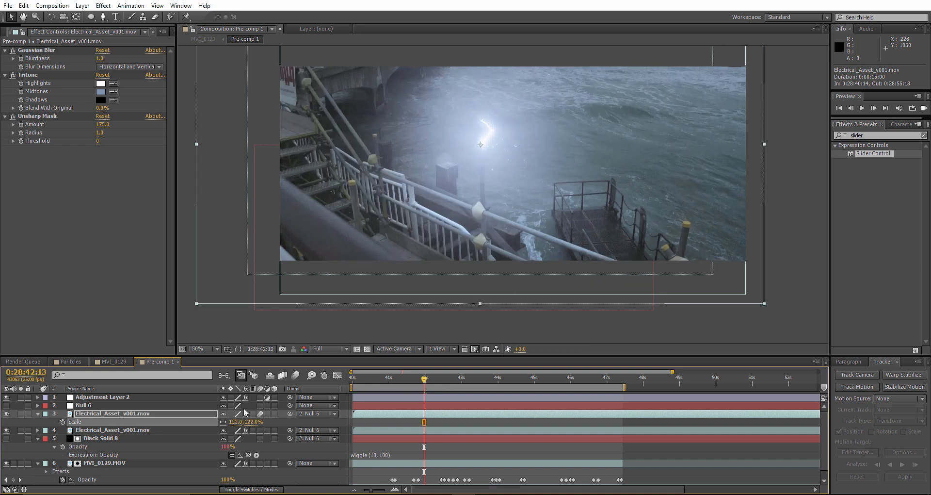
left_click(236, 422)
type("125")
key("Return")
Preview the MVI_0129 composition from its start to check the enlarged bolt and blue-tinted light
left_click(112, 361)
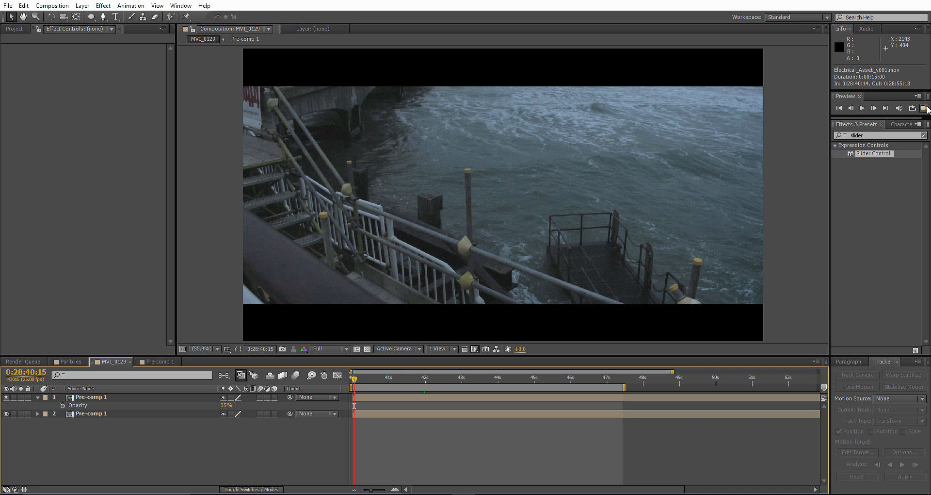
left_click(925, 109)
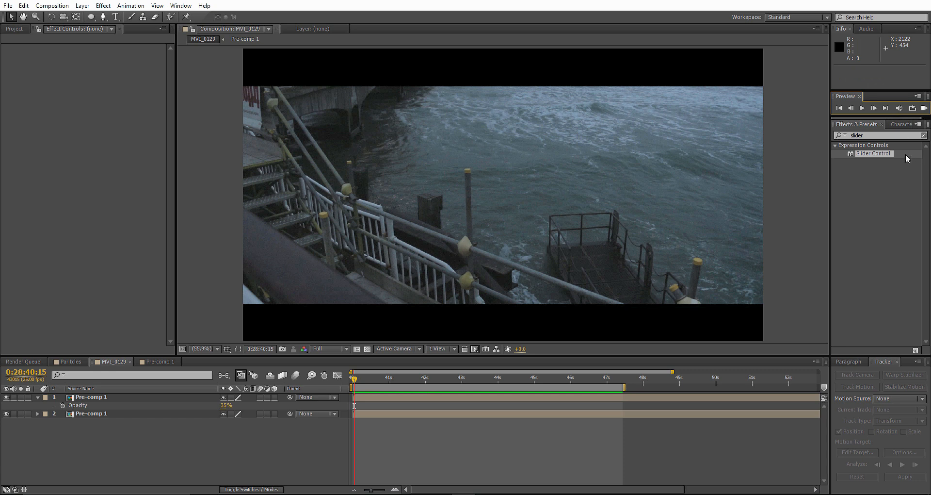
left_click(925, 109)
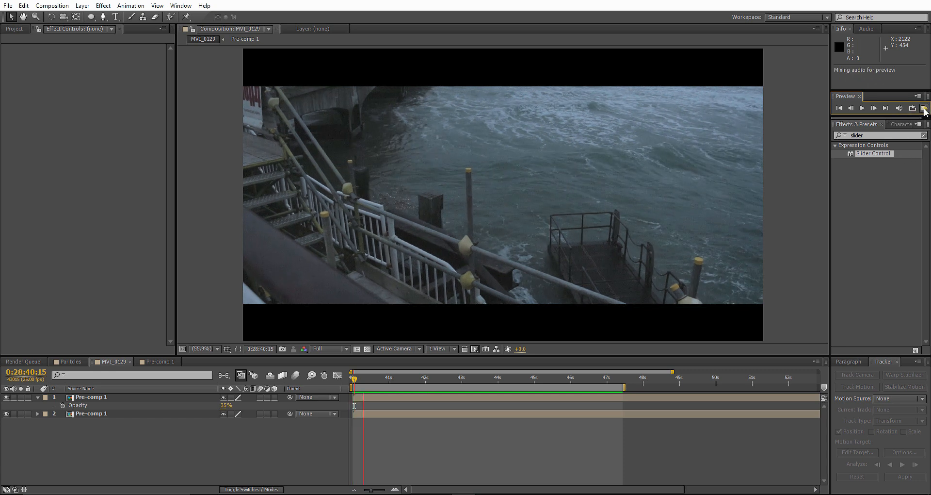